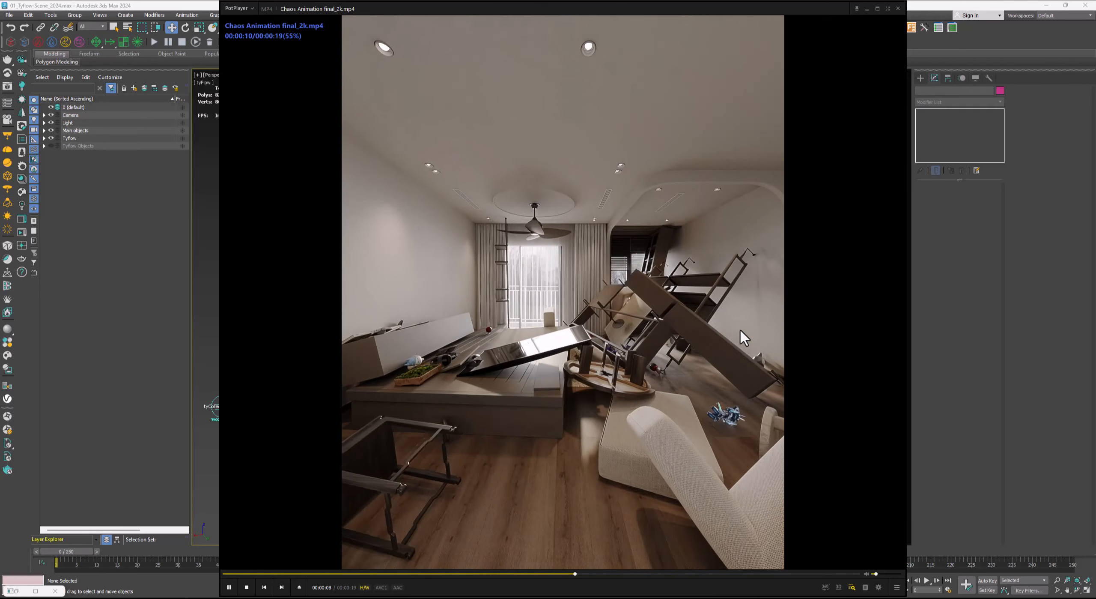
Watch the rendered Chaos Animation final_2k.mp4, pausing at several moments of the furniture motion from the beginning onwards
scroll(740, 328, "up", 1)
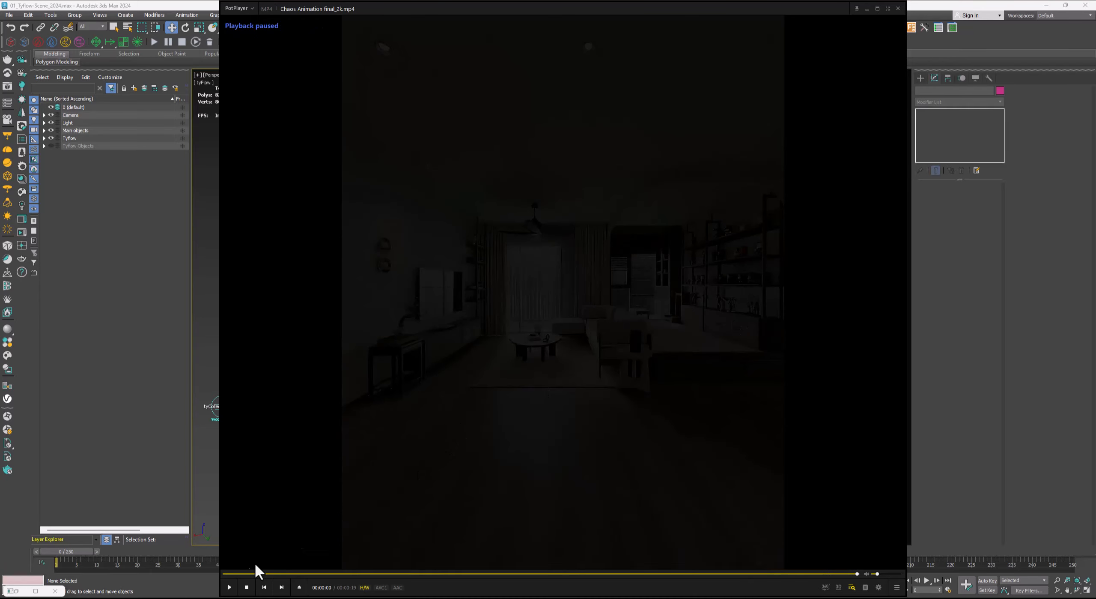
left_click(229, 587)
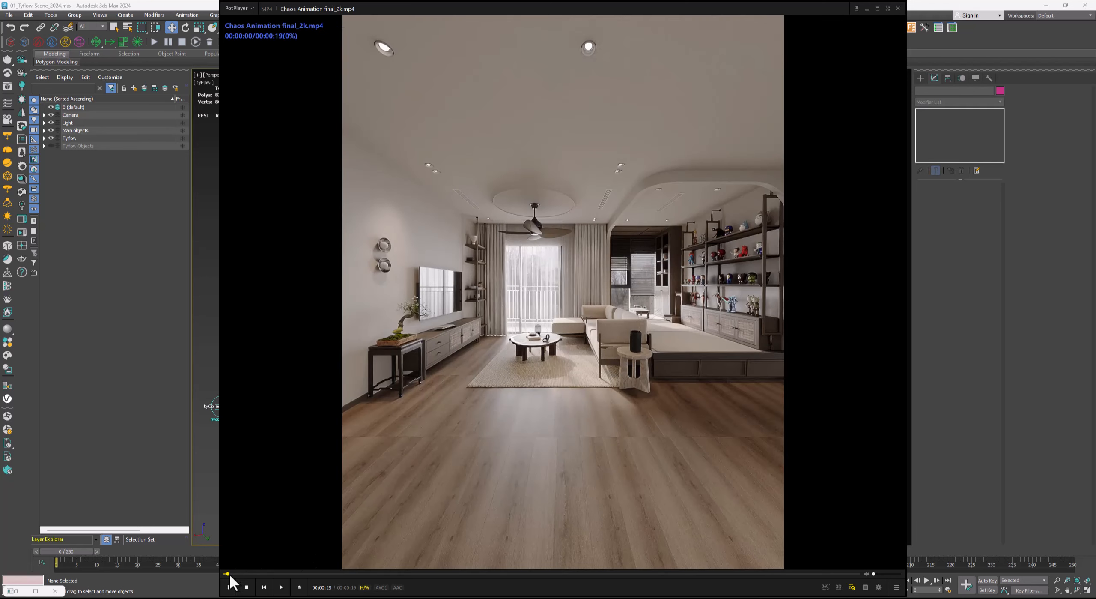
left_click_drag(230, 574, 264, 574)
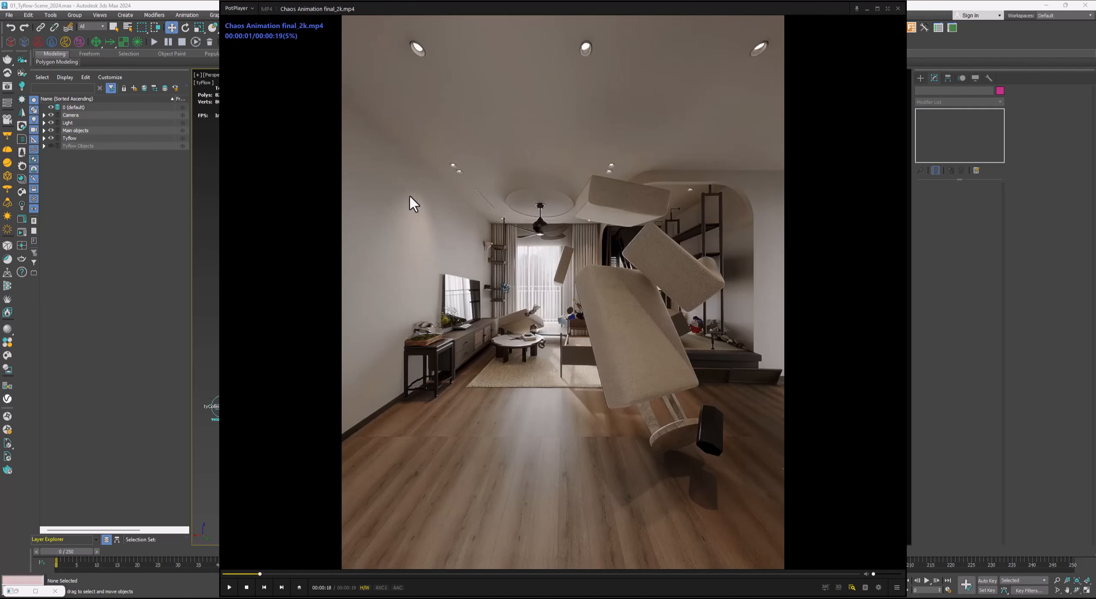
left_click(290, 574)
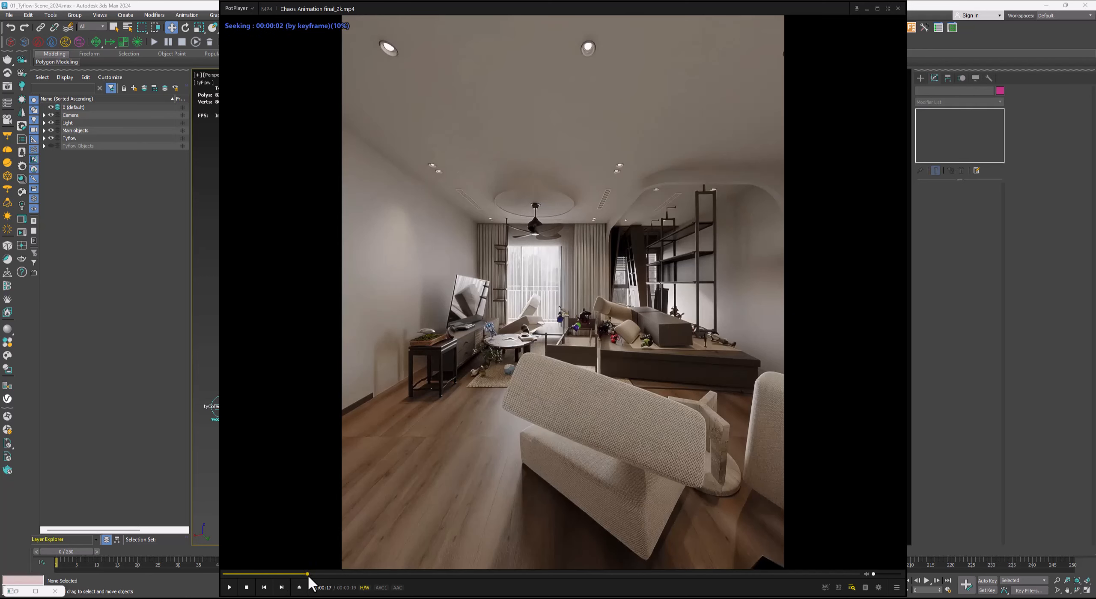
left_click(430, 566)
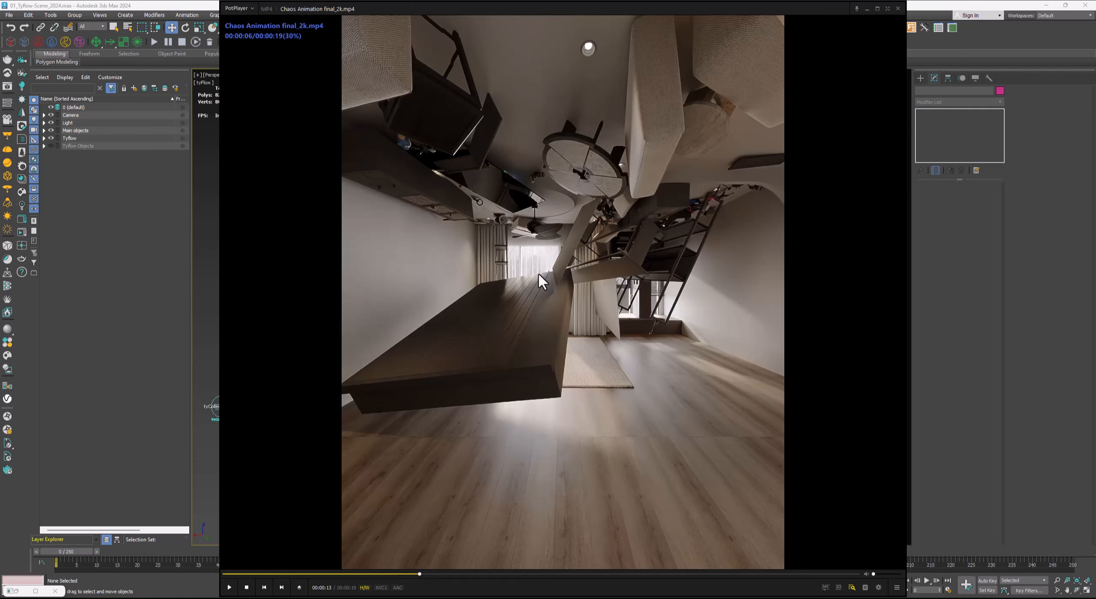
left_click(421, 574)
left_click(528, 486)
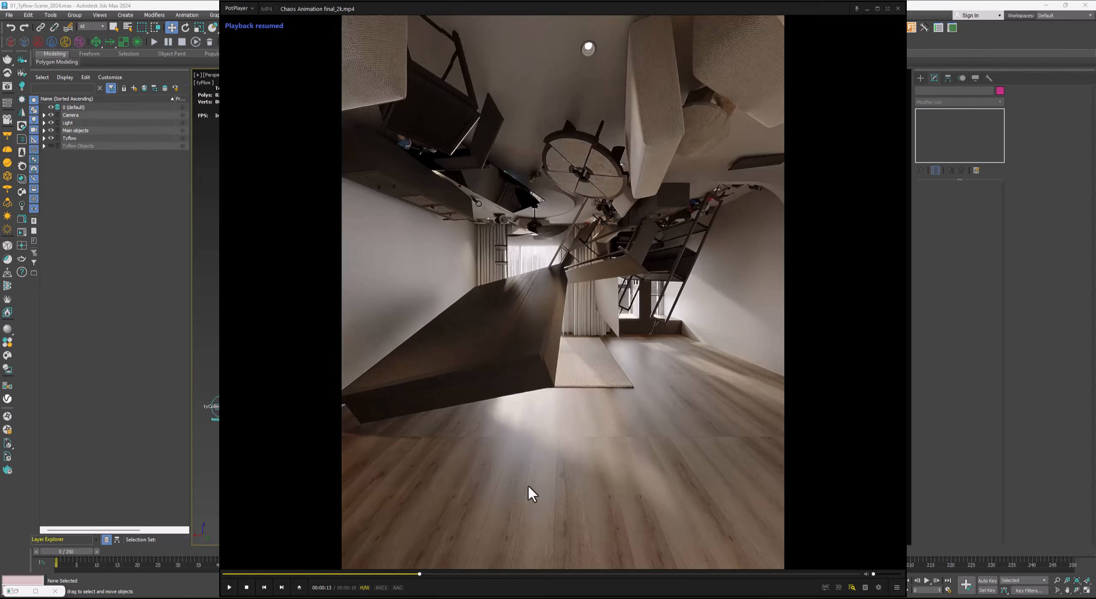
scroll(526, 460, "down", 1)
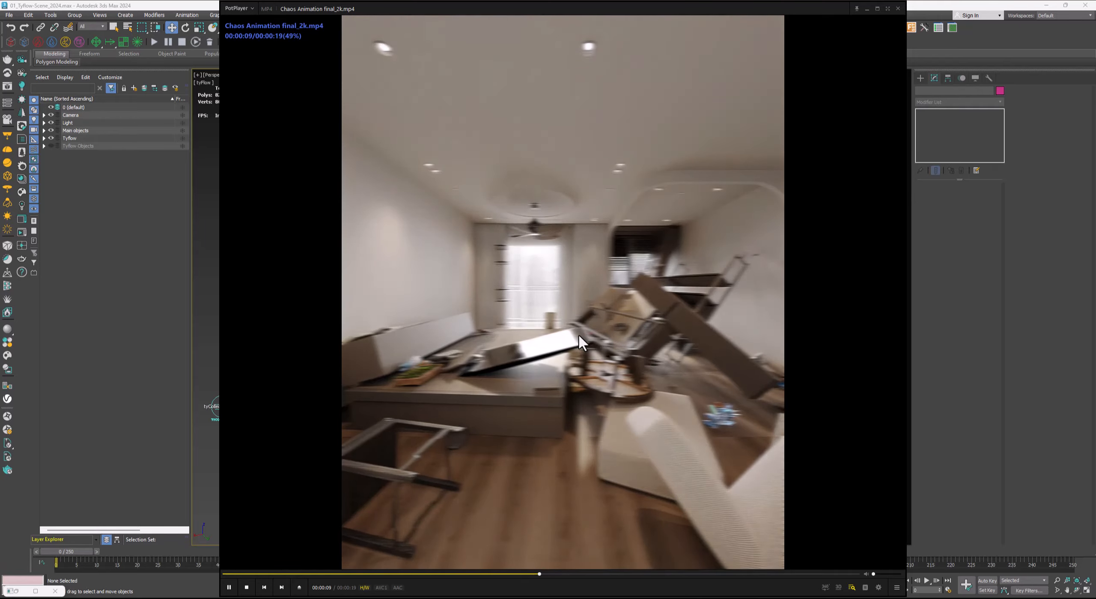
Replay the start of the rendered animation, pause it and put the video player away
left_click_drag(340, 573, 223, 573)
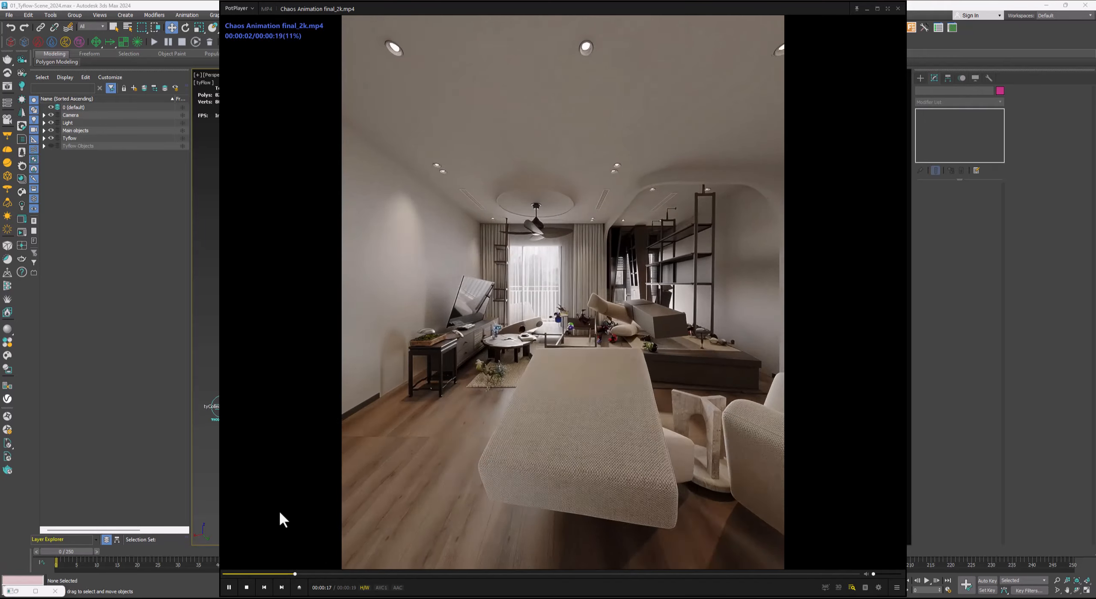
left_click(242, 573)
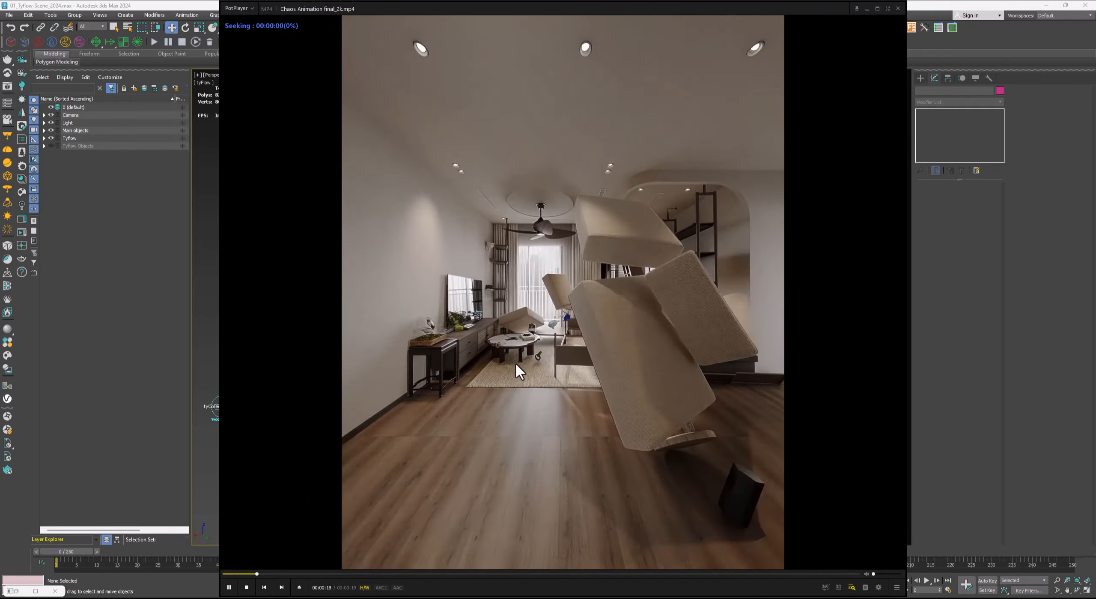
left_click(550, 340)
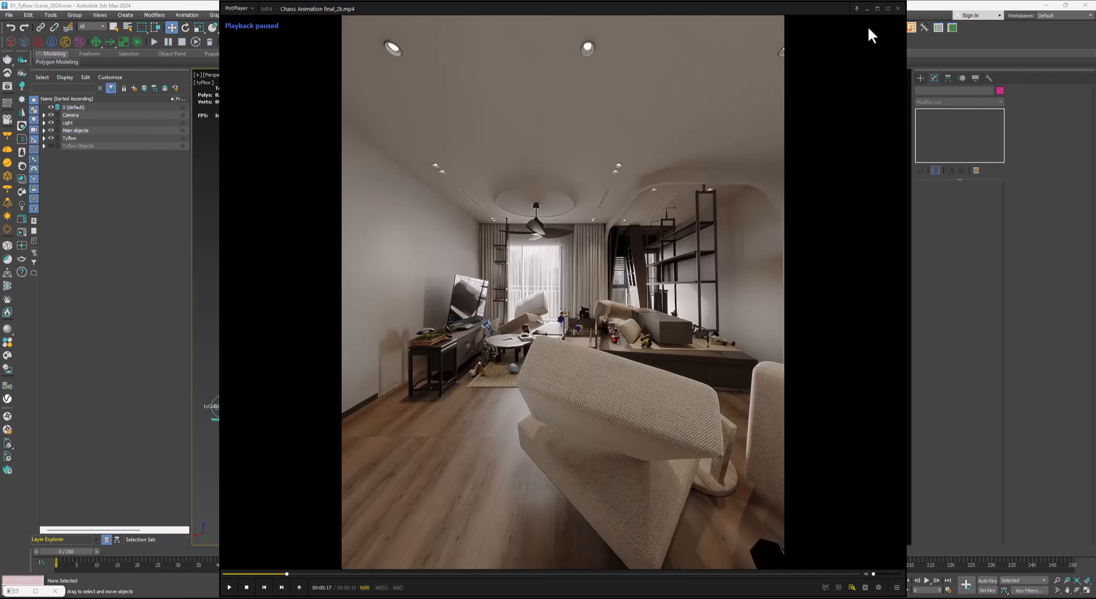
left_click(866, 9)
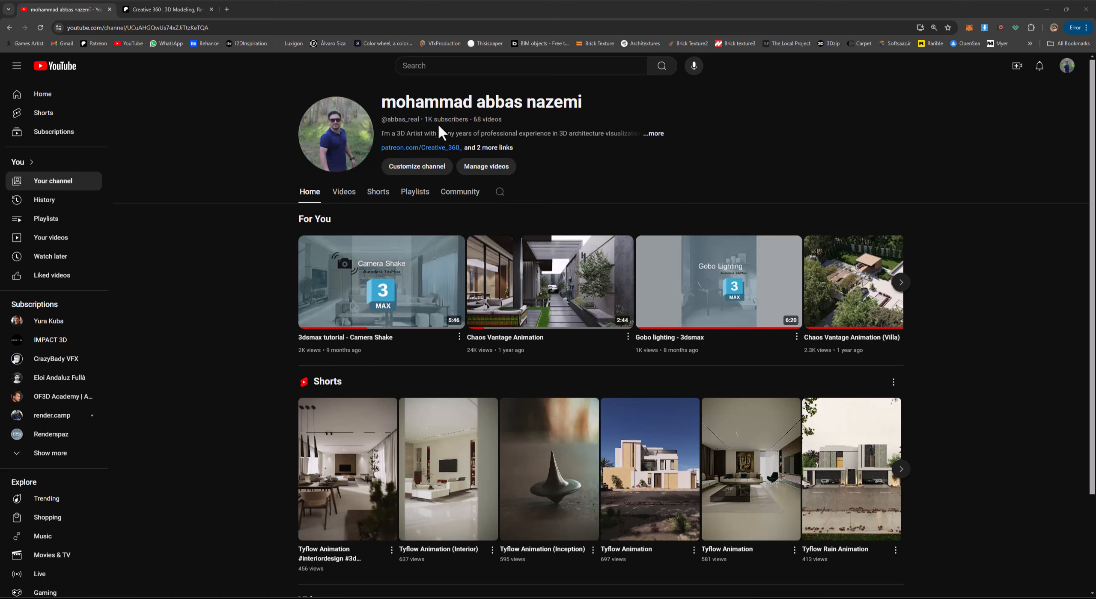
Examine the YouTube channel's subscriber line and the Tyflow - Scene post on the Creative 360 Patreon page
left_click_drag(425, 124, 444, 122)
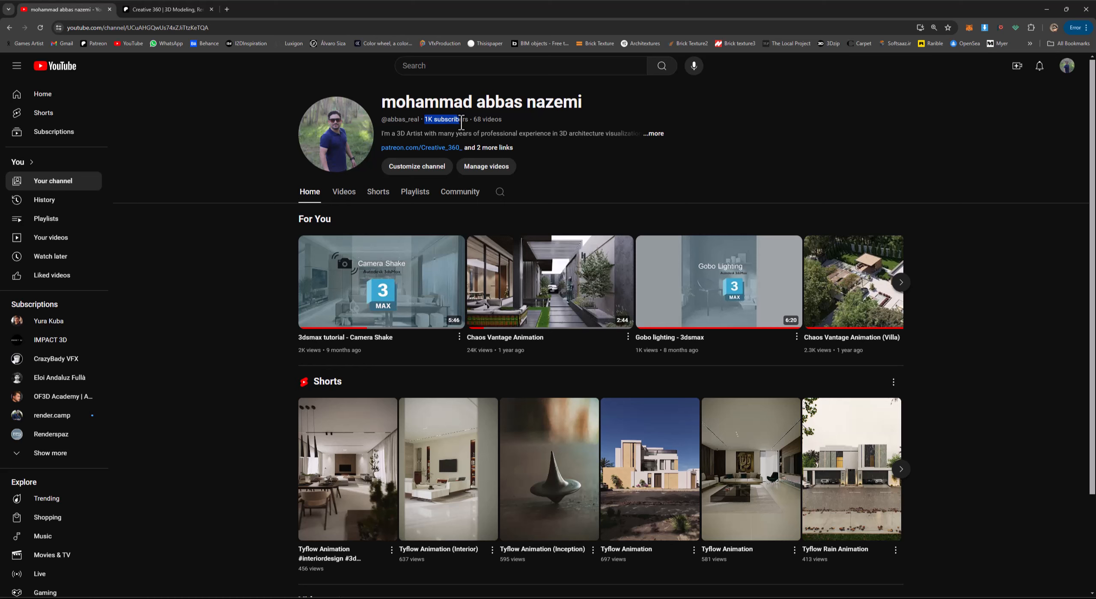
left_click(567, 153)
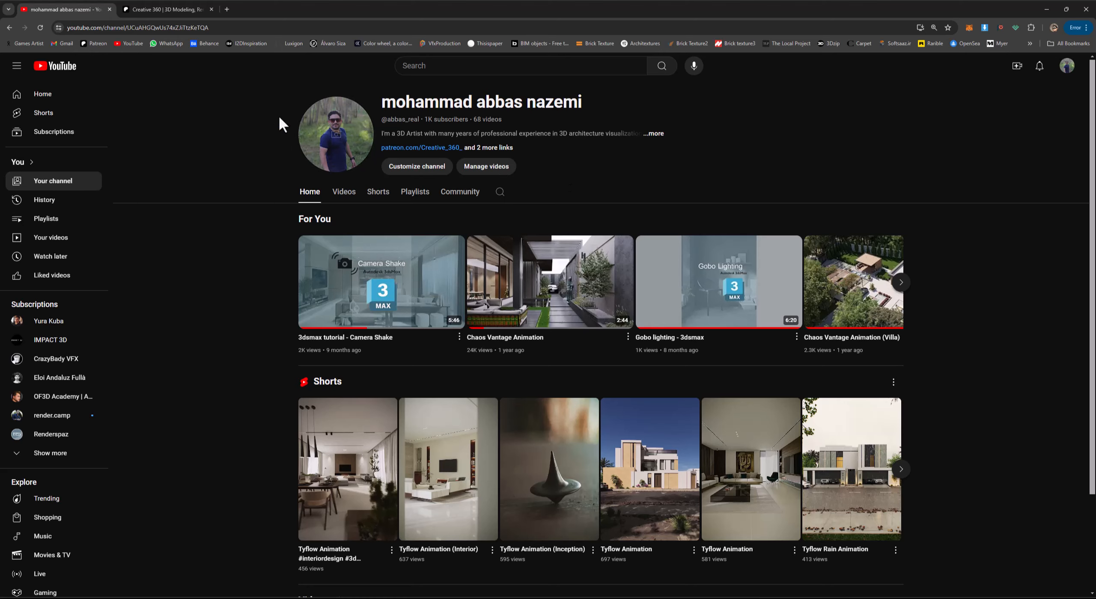
left_click(147, 9)
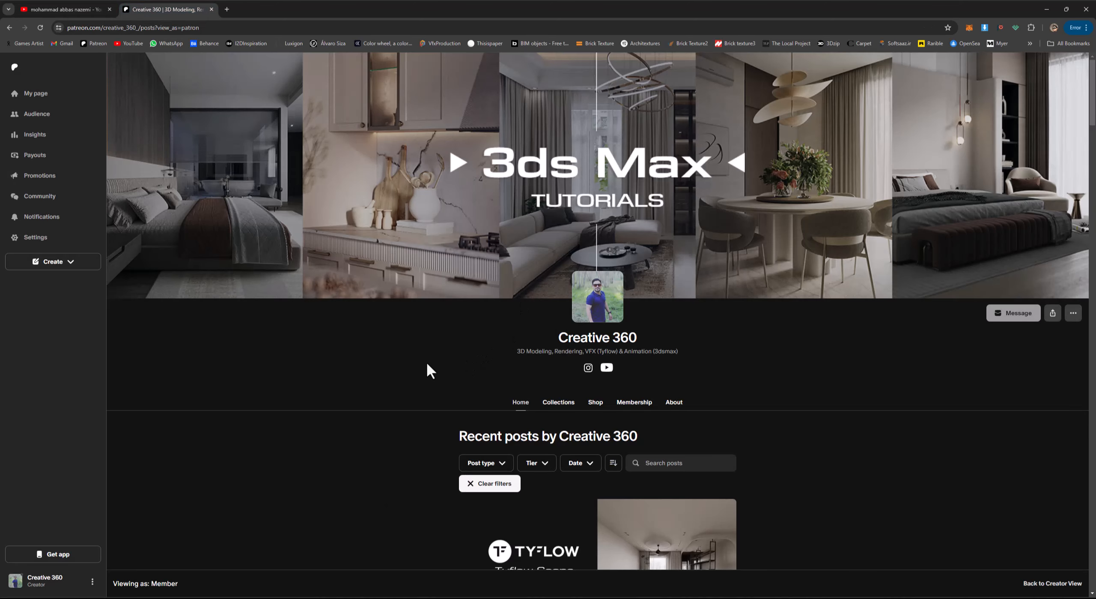
scroll(460, 343, "down", 1)
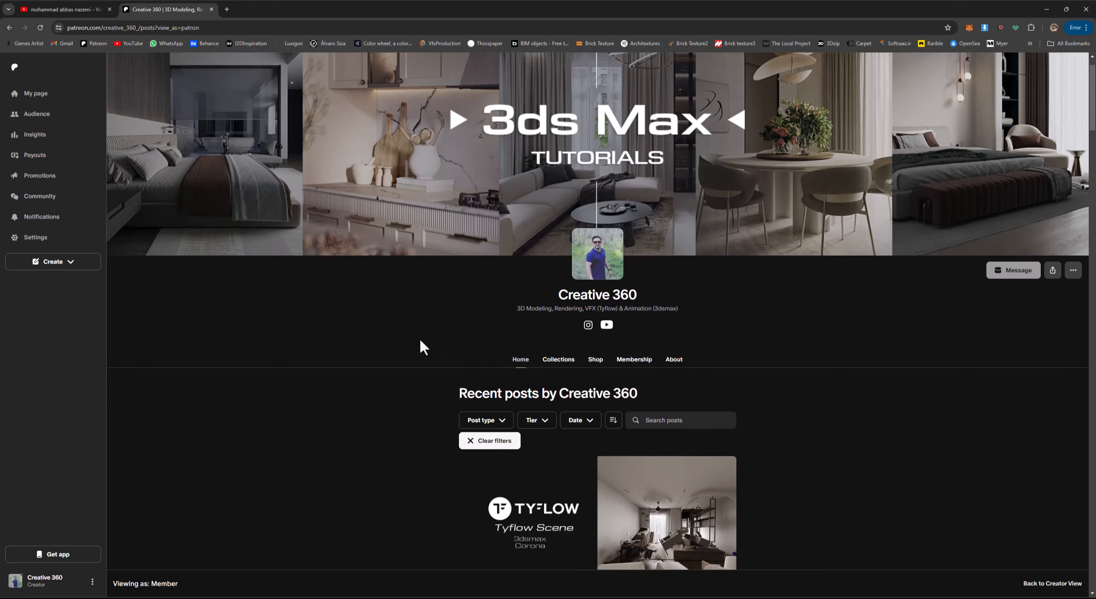
scroll(420, 341, "up", 1)
scroll(430, 345, "down", 4)
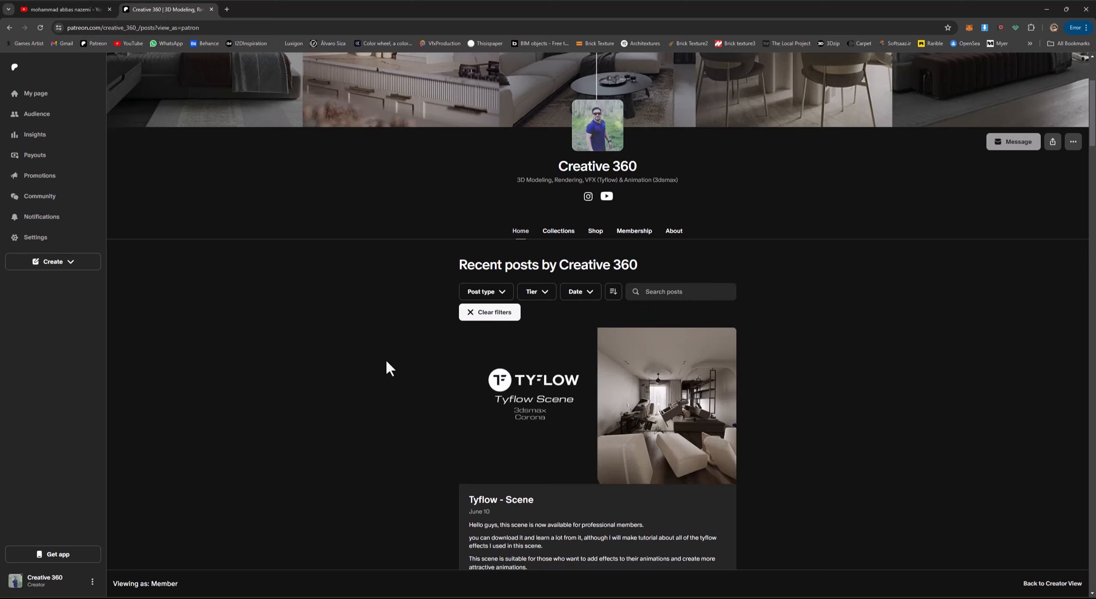
scroll(389, 364, "down", 1)
scroll(402, 361, "down", 2)
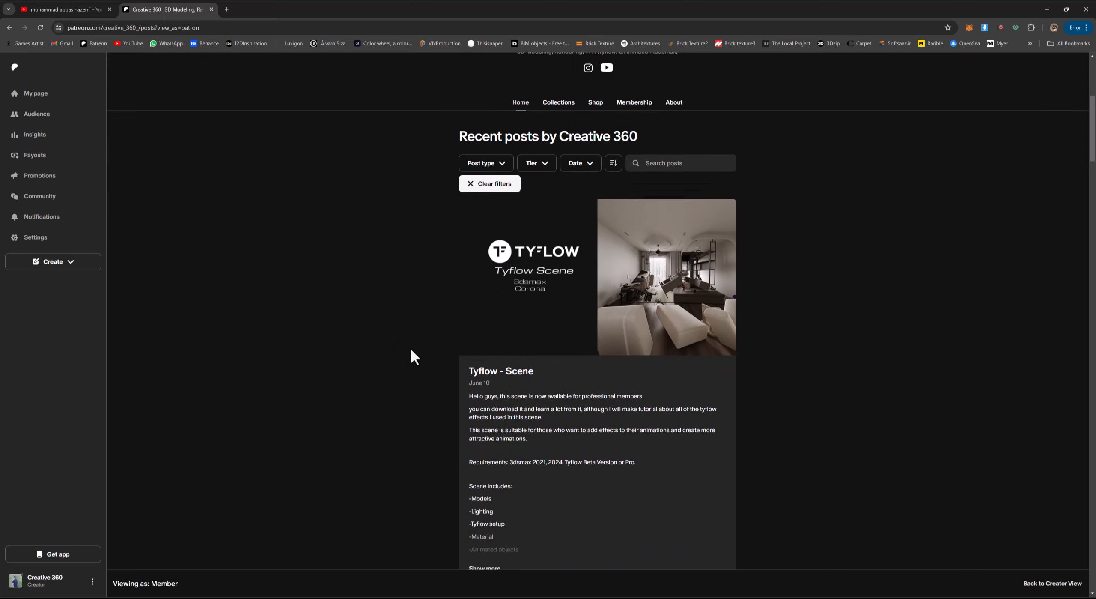
left_click_drag(1091, 159, 1080, 112)
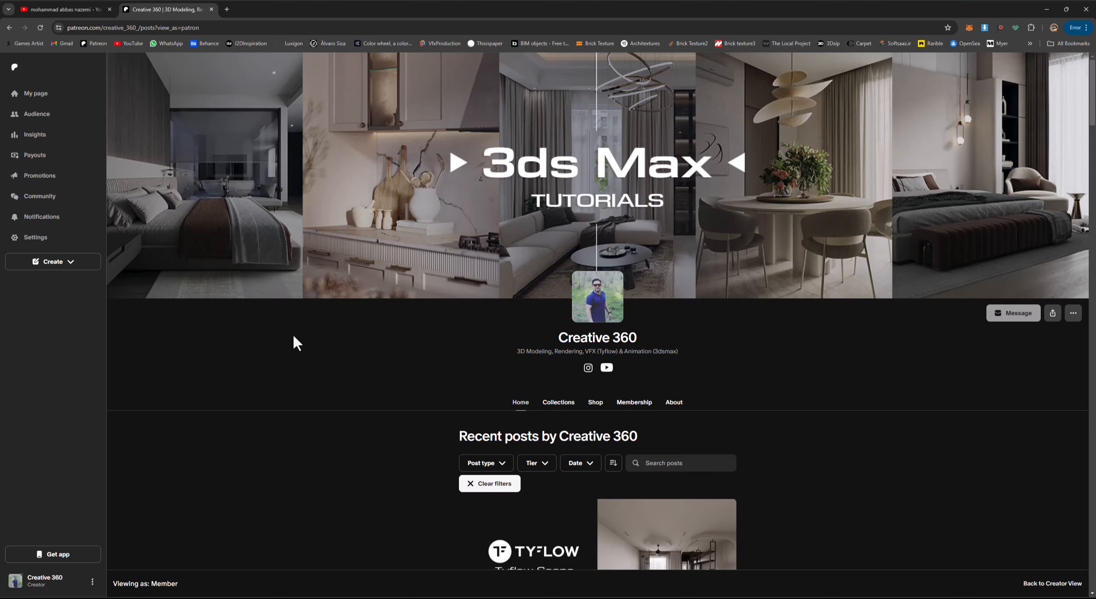
Switch to 3ds Max and show the Tyflow Objects layer in the apartment scene
key("alt+Tab")
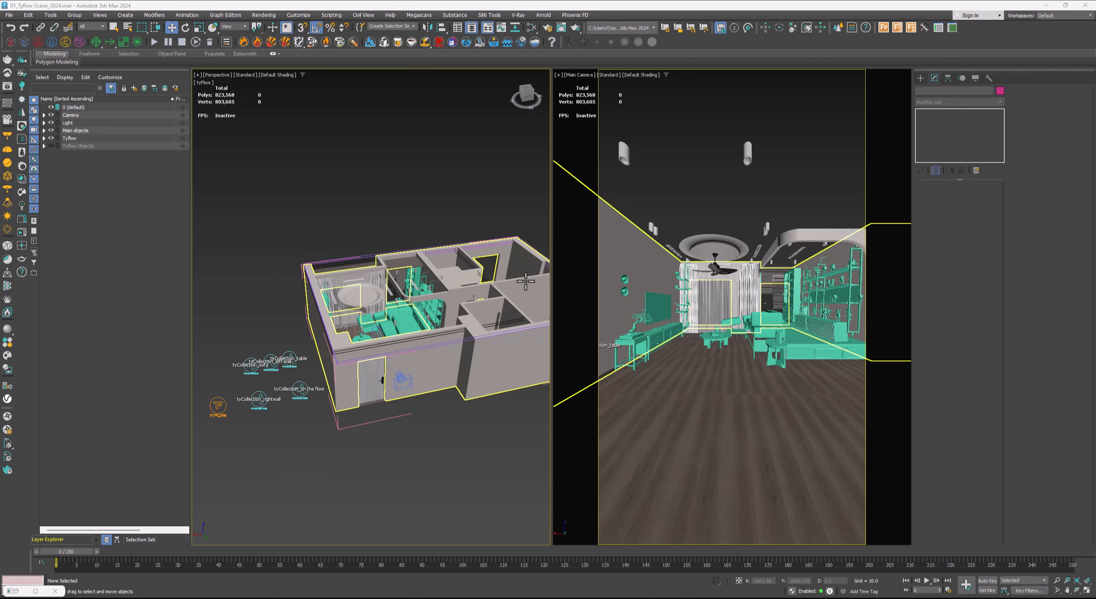
mouse_move(488, 322)
middle_mouse_down("alt")
mouse_move(395, 341)
mouse_move(358, 390)
mouse_move(330, 338)
mouse_move(336, 379)
mouse_move(326, 346)
mouse_move(367, 343)
mouse_move(352, 345)
middle_mouse_up("alt")
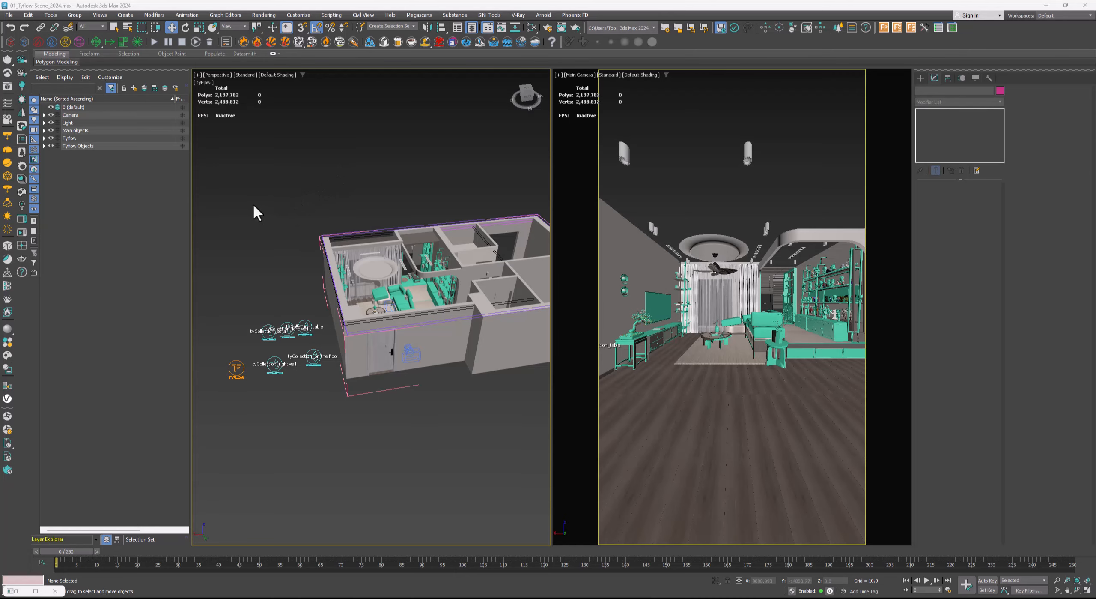
middle_click_drag(293, 250, 257, 230, "alt")
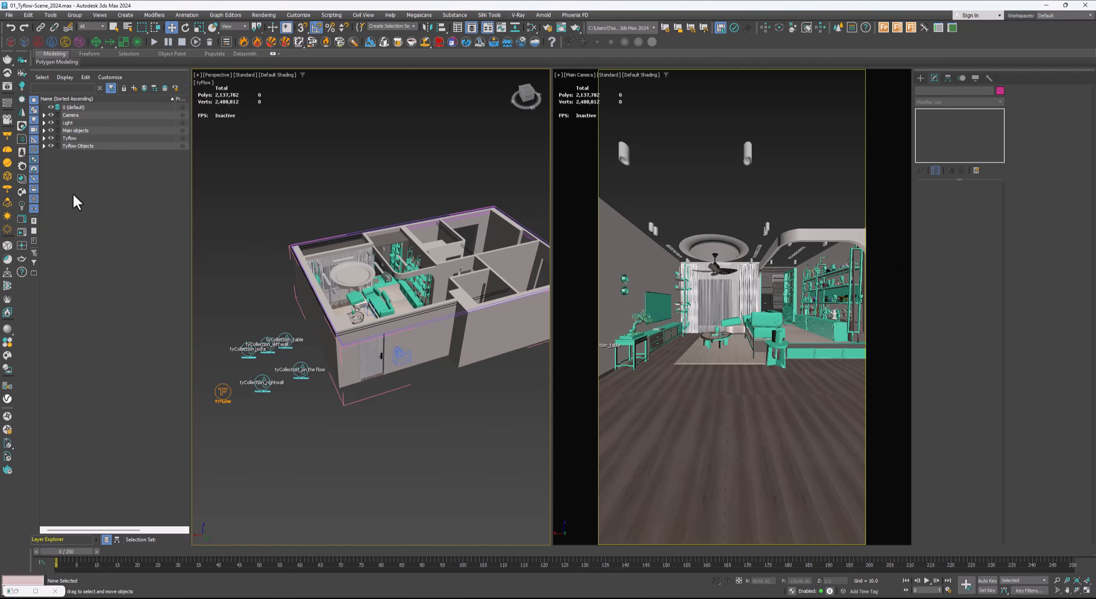
Inspect the Main objects, Tyflow and Tyflow Objects layers by toggling their visibility and listing the objects in Tyflow Objects
left_click(51, 130)
left_click(51, 130)
left_click(50, 138)
left_click(51, 145)
left_click(50, 145)
left_click(44, 146)
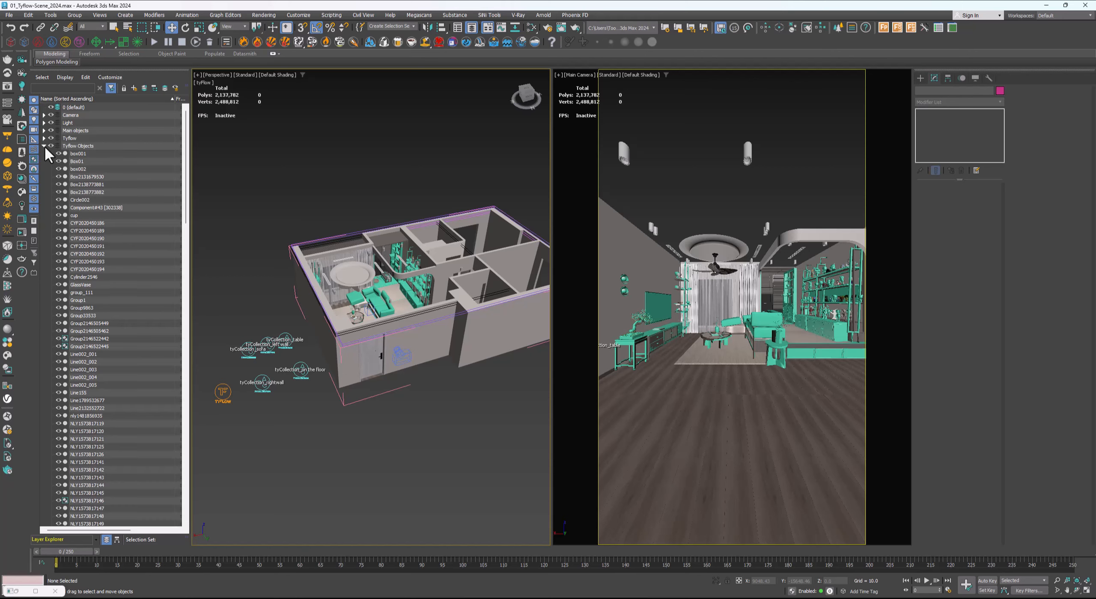
left_click(68, 152)
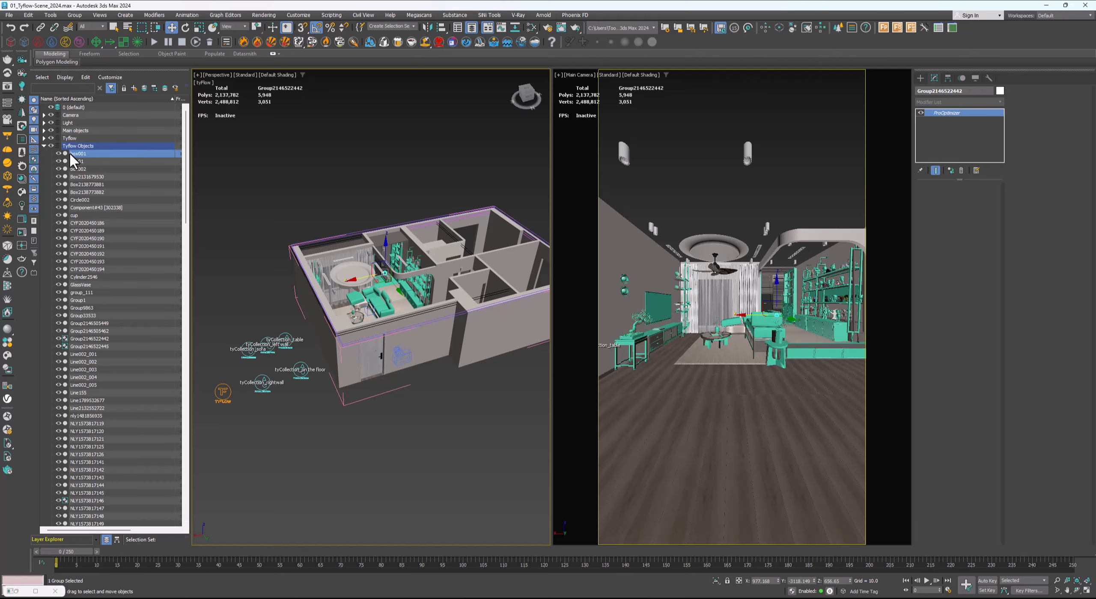
left_click(44, 145)
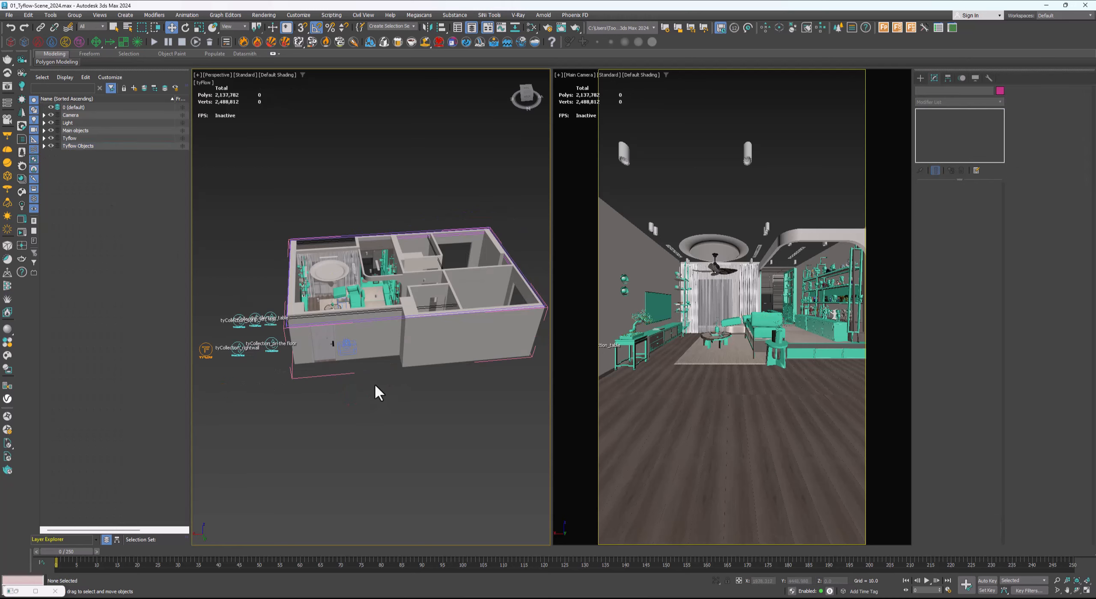
Switch to PotPlayer, replay the rendered animation from the beginning for reference, and return to the 3ds Max scene
left_click(750, 585)
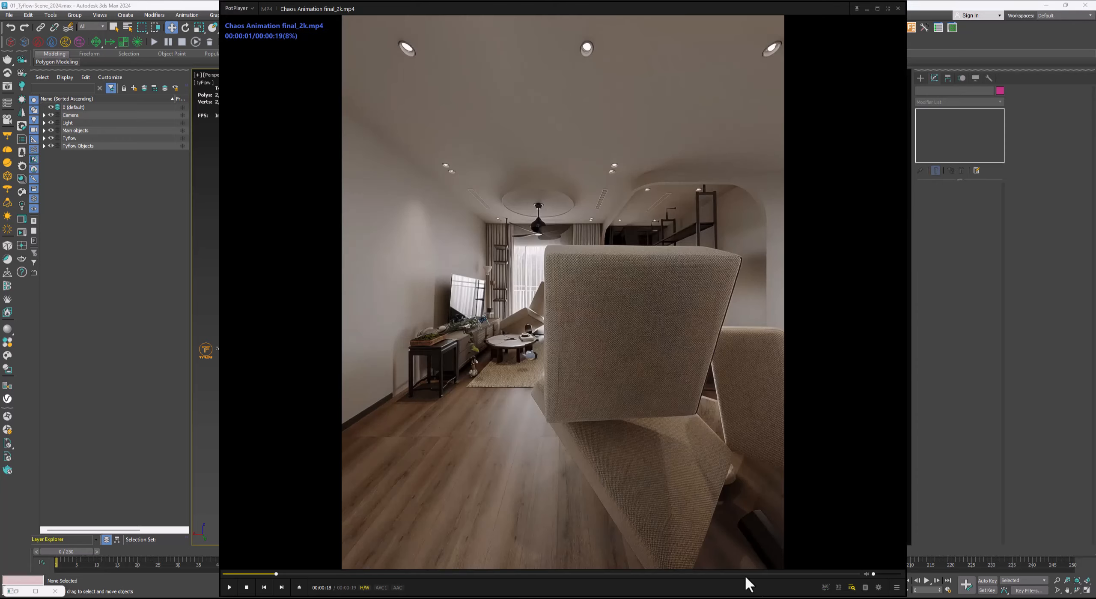
left_click(248, 572)
left_click(308, 512)
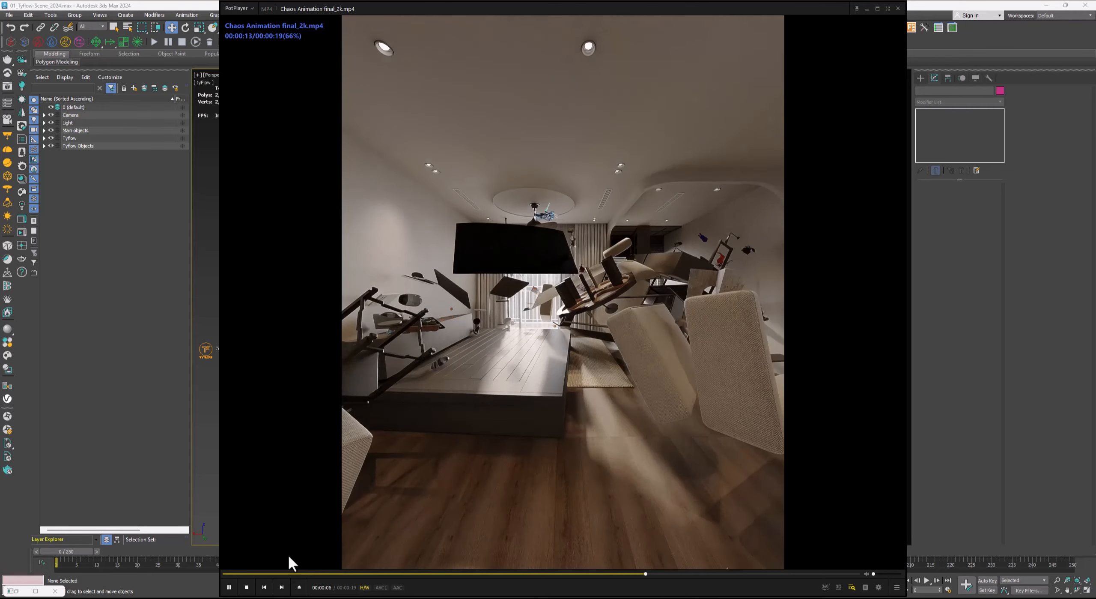
left_click(226, 574)
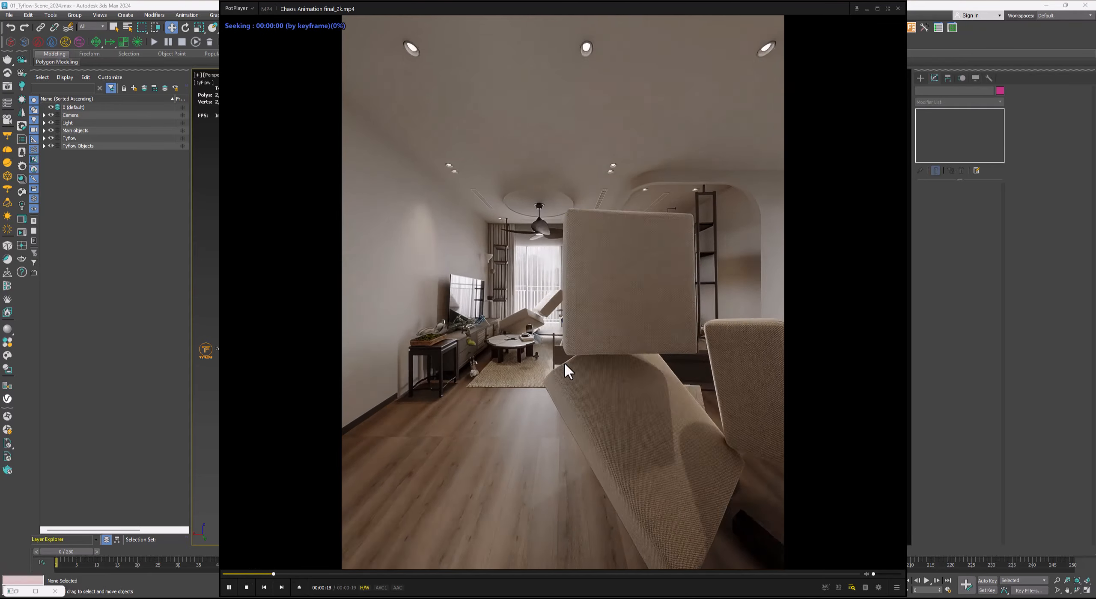
left_click(564, 361)
left_click(868, 9)
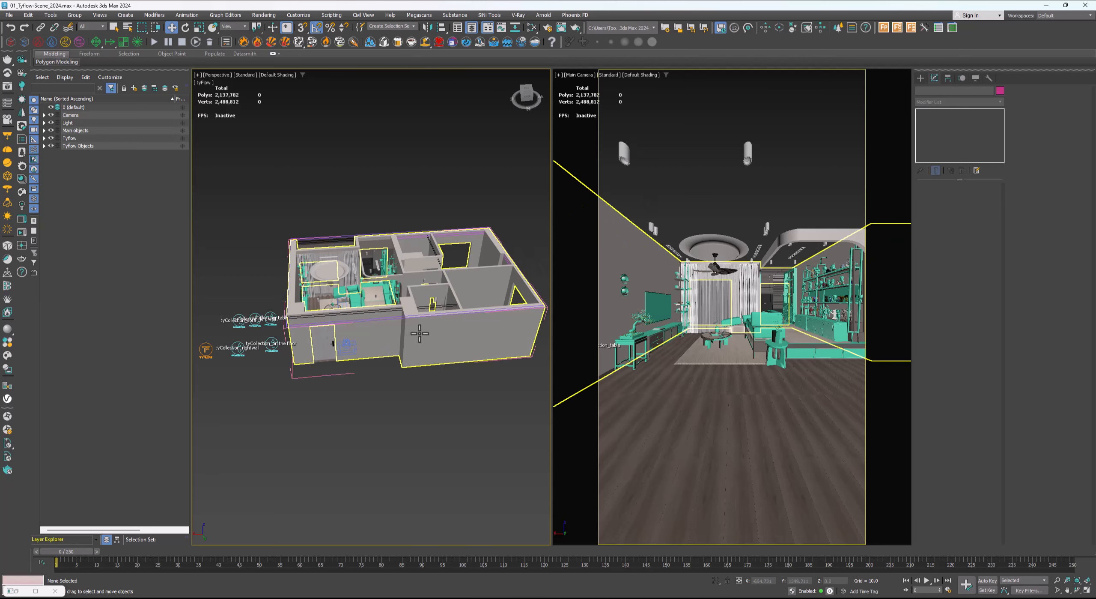
Hide the Camera, Light, Tyflow and Tyflow Objects layers, keeping the Main objects layer shown
scroll(398, 334, "up", 2)
middle_click_drag(305, 291, 283, 240, "alt")
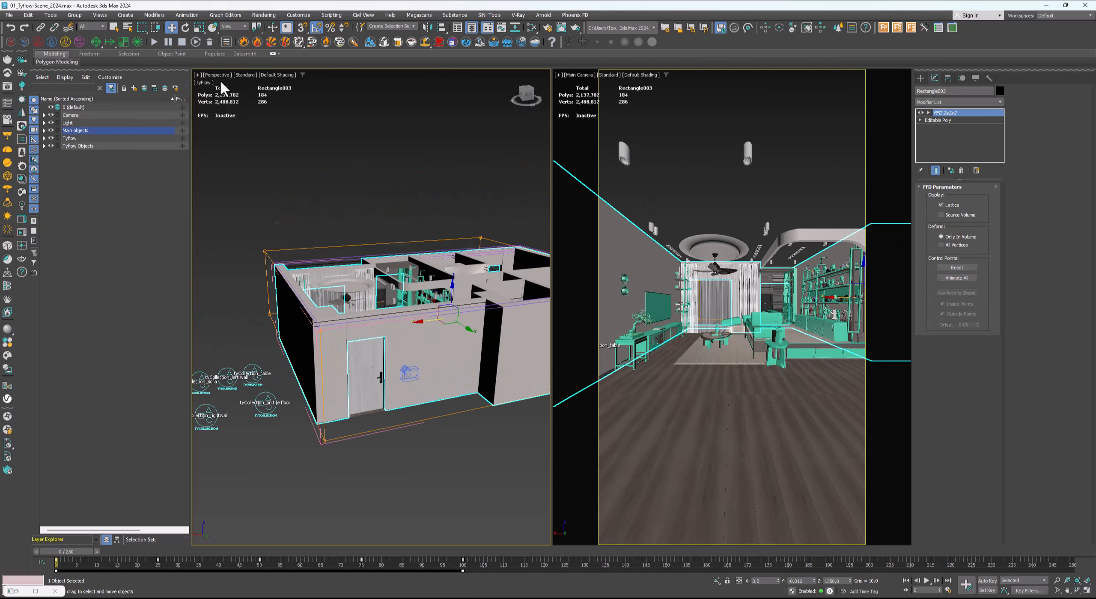
left_click(51, 146)
left_click(50, 138)
left_click(51, 130)
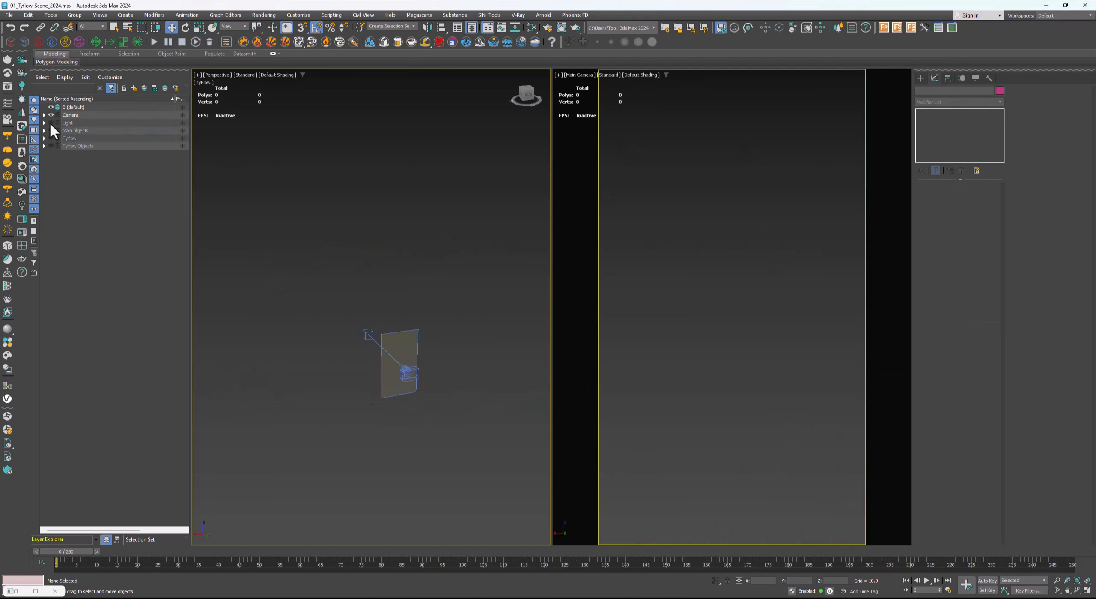
left_click(50, 114)
left_click(51, 130)
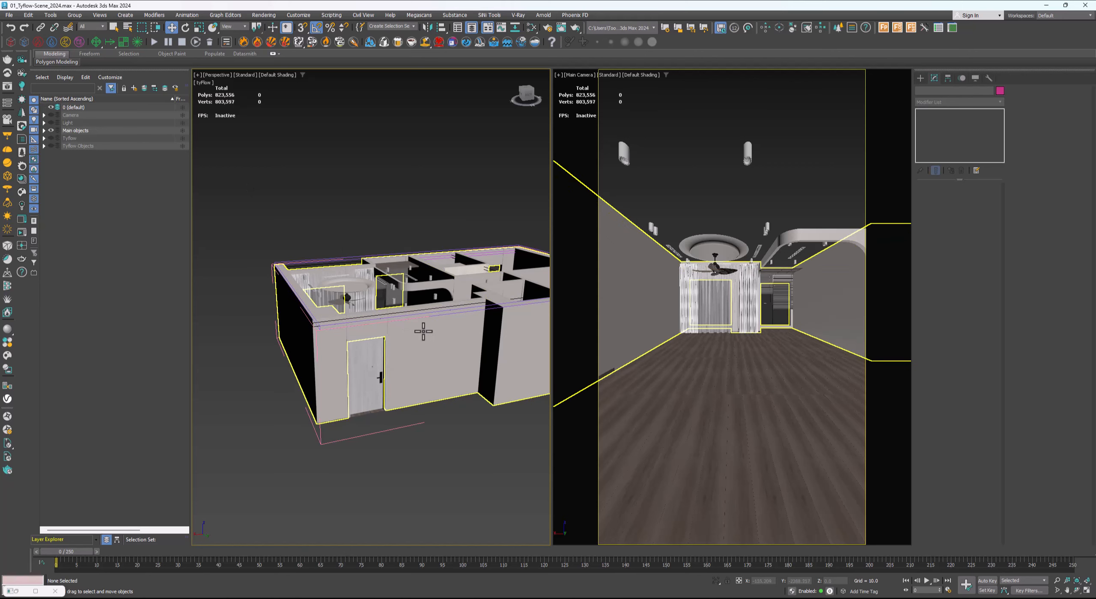
Maximize the Main Camera view, select the apartment's wall object, and play and scrub its FFD animation near frame 100
key("alt+w")
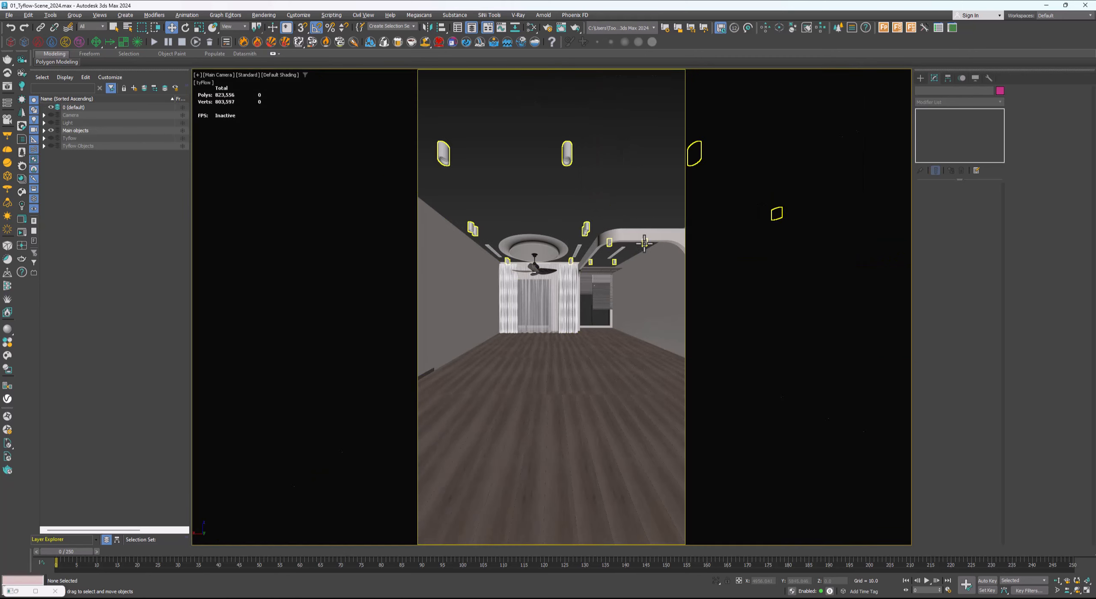
left_click_drag(76, 556, 17, 566)
key("w")
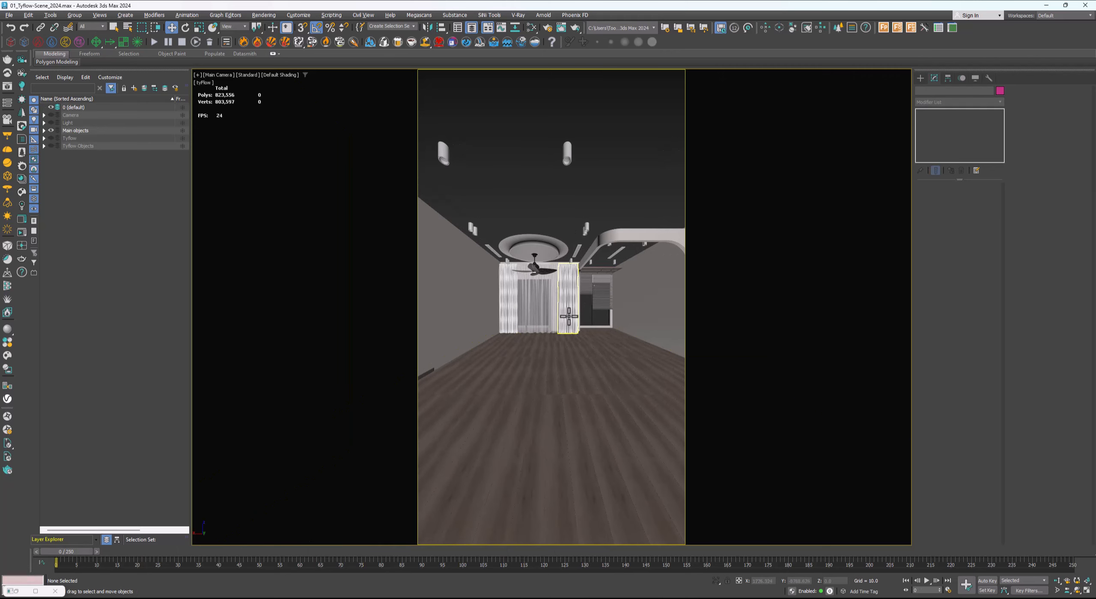
left_click(641, 362)
key("/")
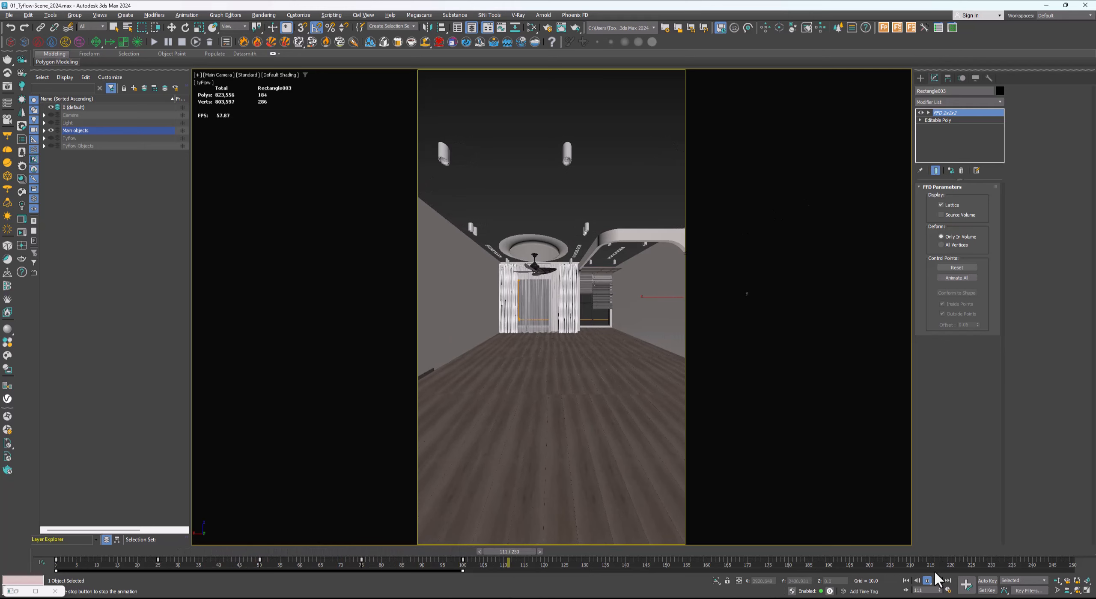
left_click_drag(568, 557, 473, 552)
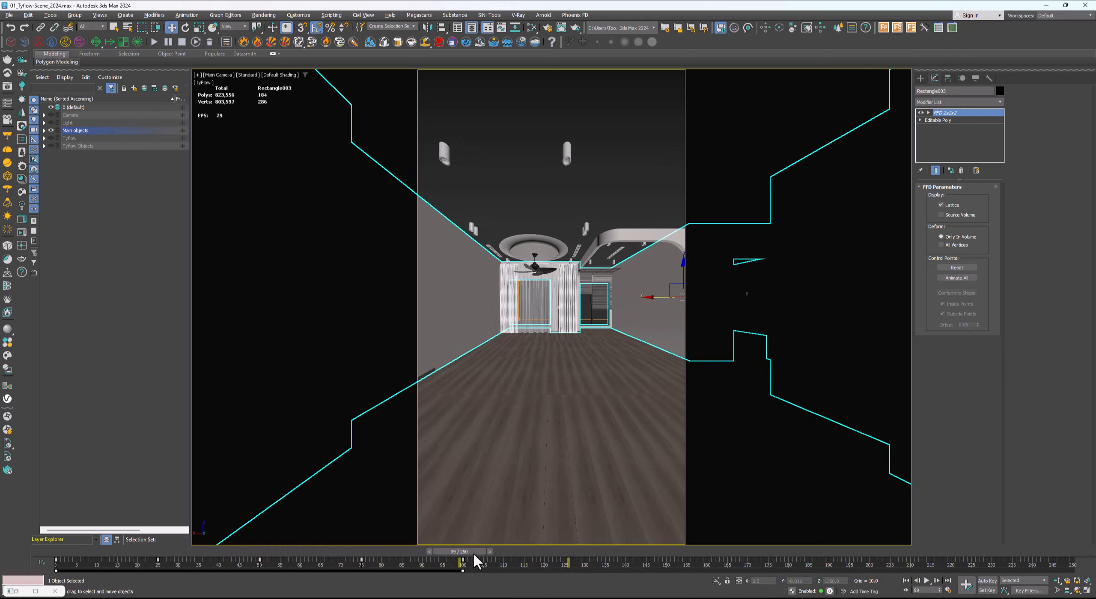
Return to frame 0 in the Perspective view and clone the apartment's wall object beside the original
key("w")
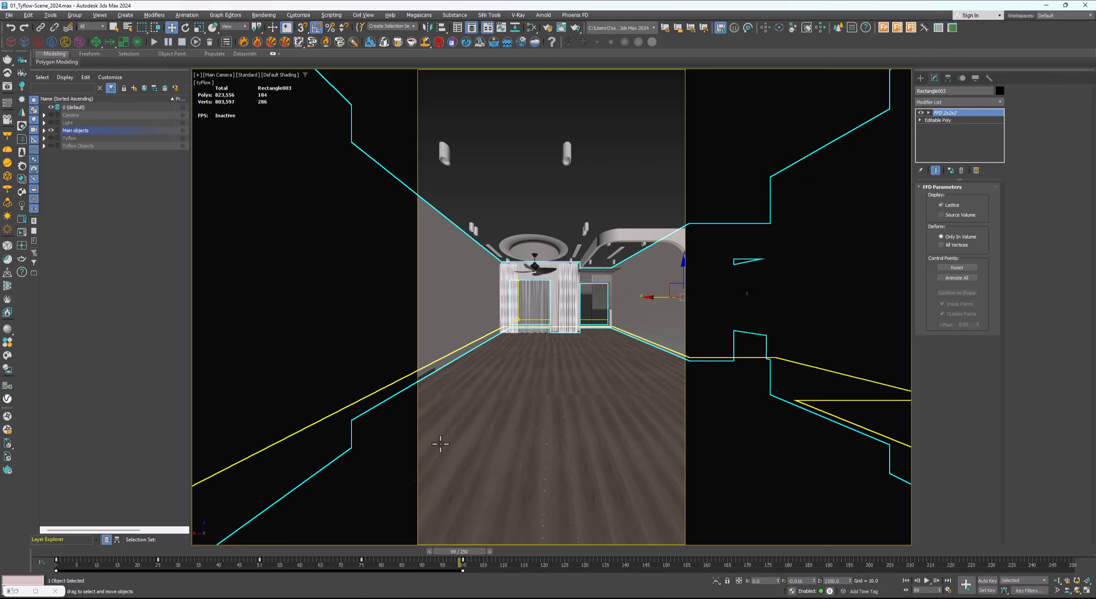
left_click_drag(462, 557, 58, 561)
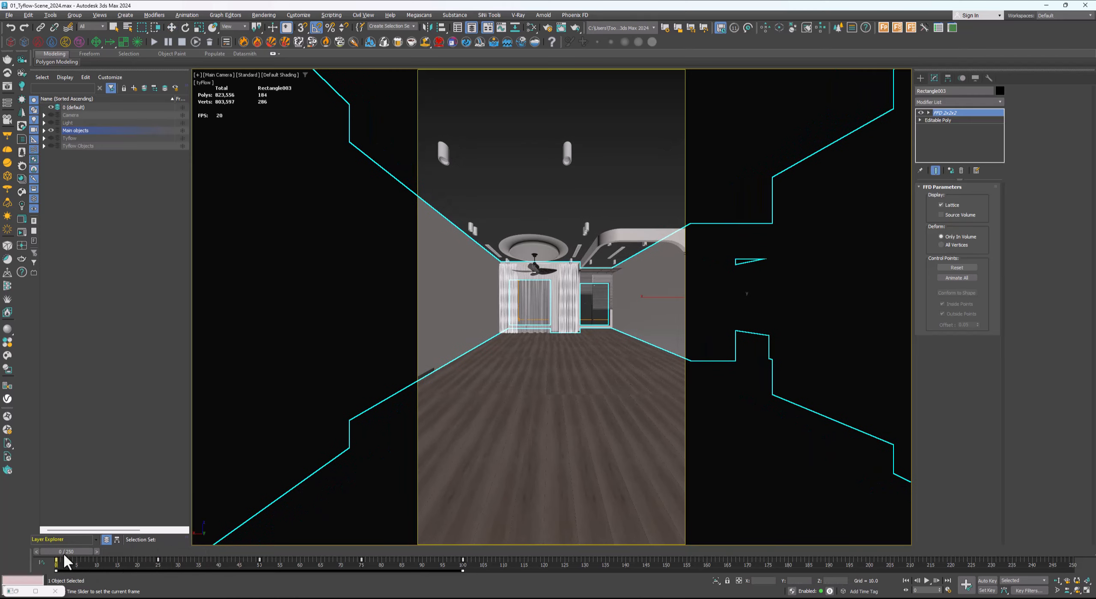
key("w")
key("p")
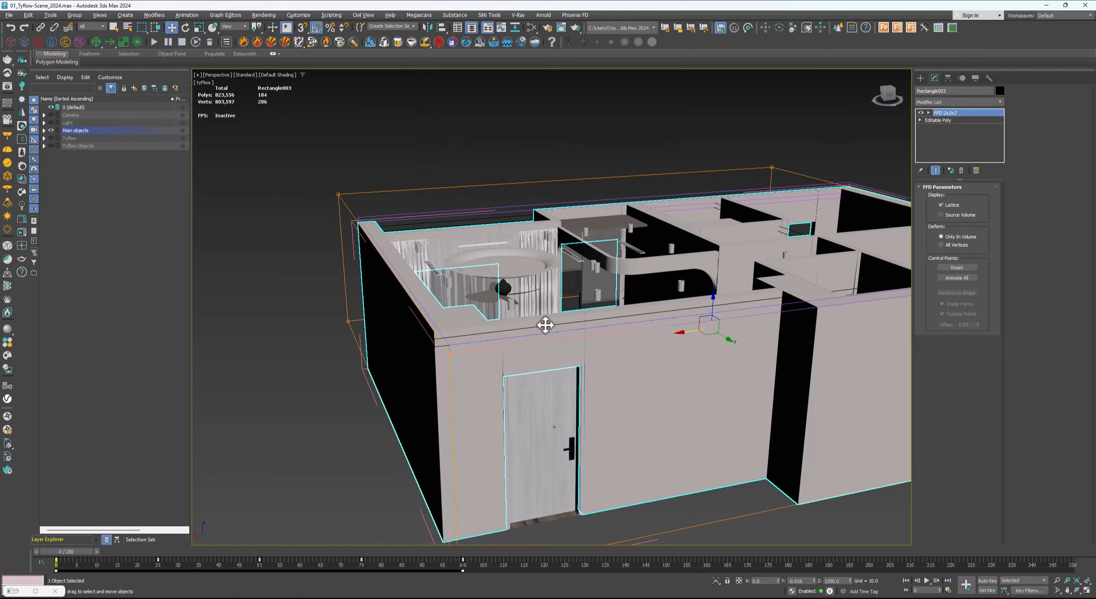
scroll(543, 325, "down", 4)
middle_click_drag(509, 330, 473, 384, "alt")
scroll(527, 311, "down", 4)
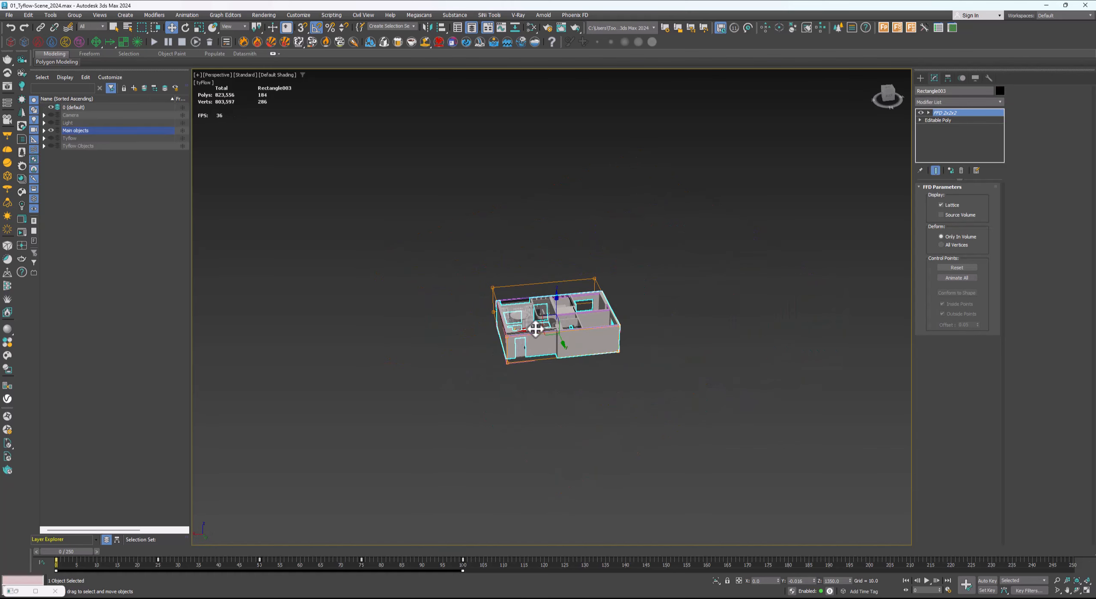
left_click_drag(535, 329, 359, 347, "shift")
left_click(549, 339)
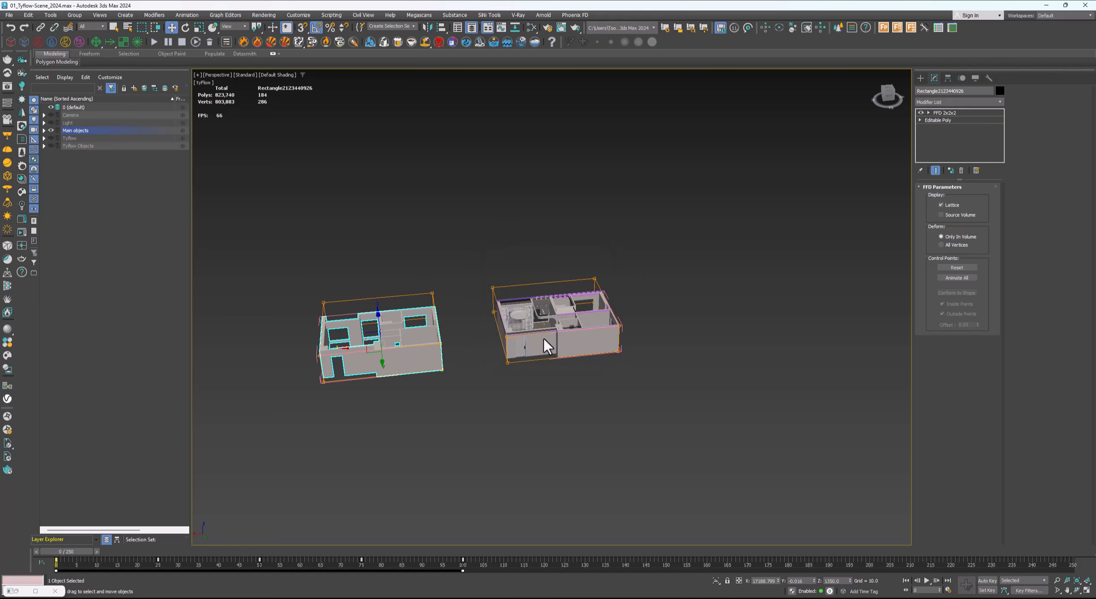
Remove the FFD 2x2x2 modifier from the copied wall, leaving its Editable Poly base
scroll(412, 349, "up", 4)
middle_click_drag(387, 350, 494, 348)
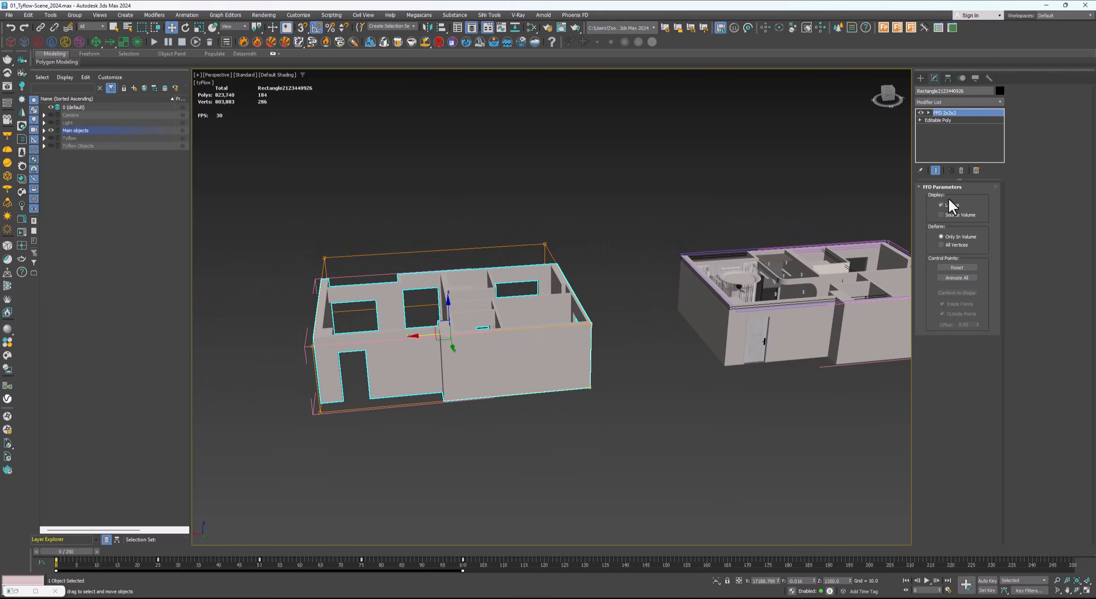
left_click(961, 168)
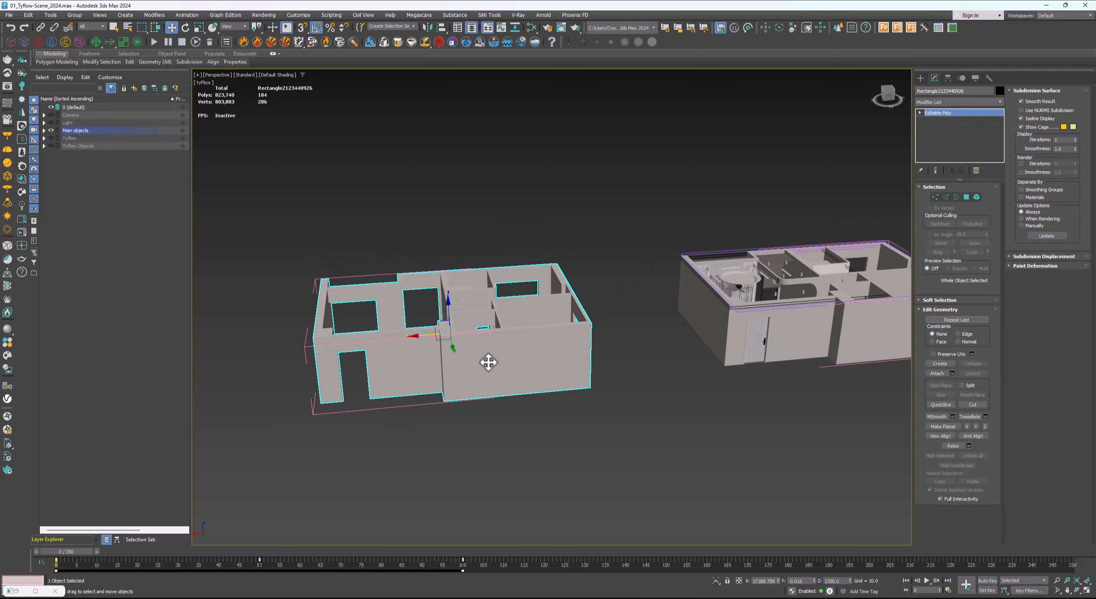
Delete the copied wall's leftover animation keys at frames 50 and 100 and return to frame 0
left_click_drag(90, 553, 16, 559)
left_click(388, 448)
left_click(448, 364)
middle_click_drag(454, 428, 504, 340, "alt")
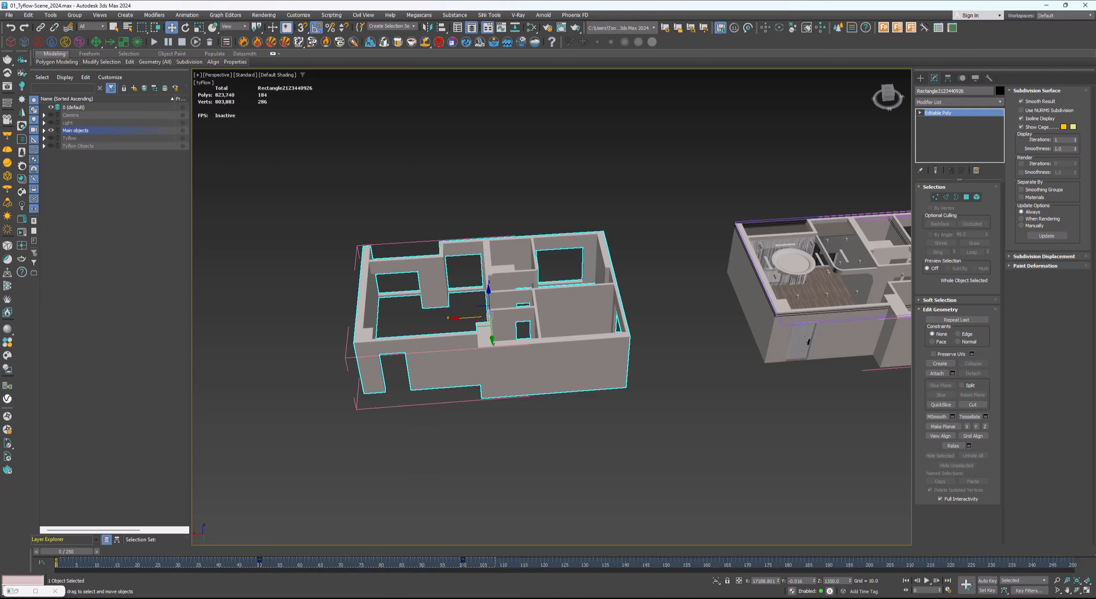
left_click(415, 407)
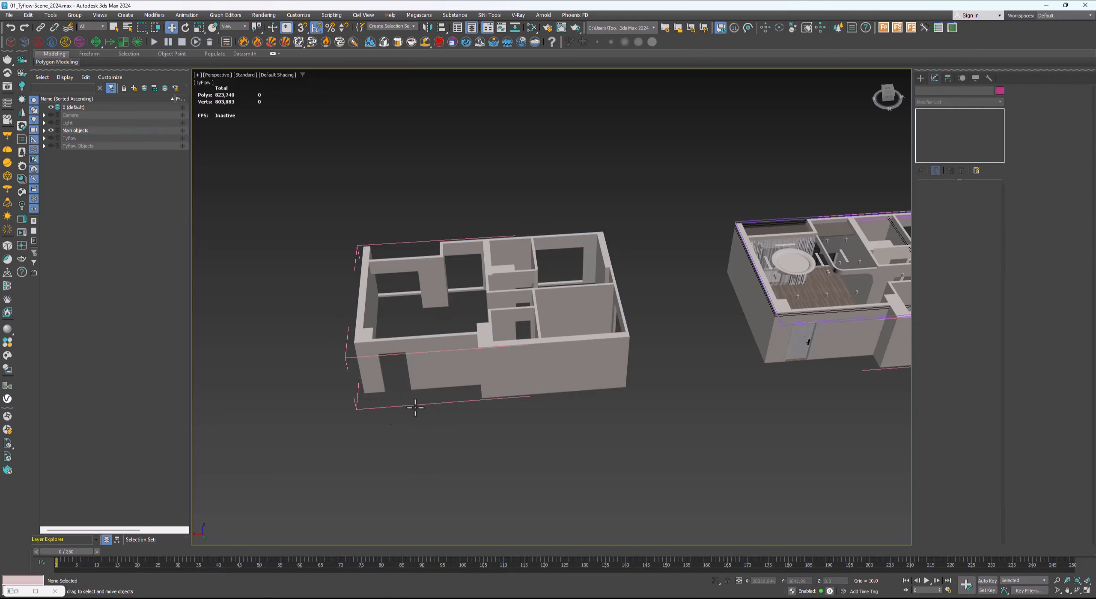
left_click_drag(117, 551, 24, 559)
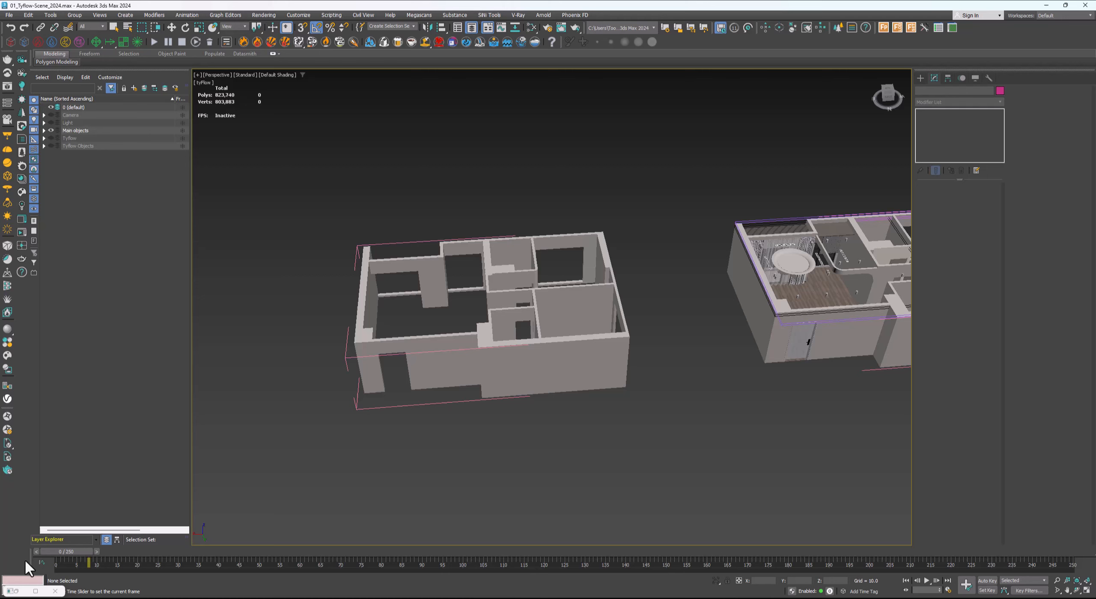
Select the copied wall and apply a new FFD 2x2x2 modifier to it
left_click(540, 377)
scroll(453, 360, "up", 3)
scroll(462, 344, "down", 3)
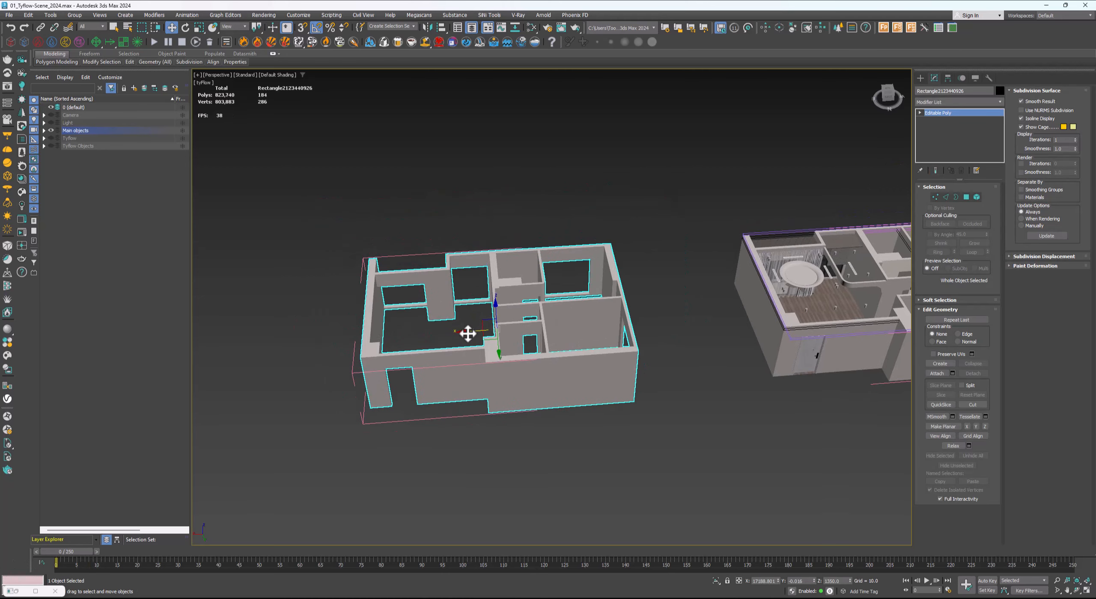
middle_click_drag(482, 336, 482, 327, "alt")
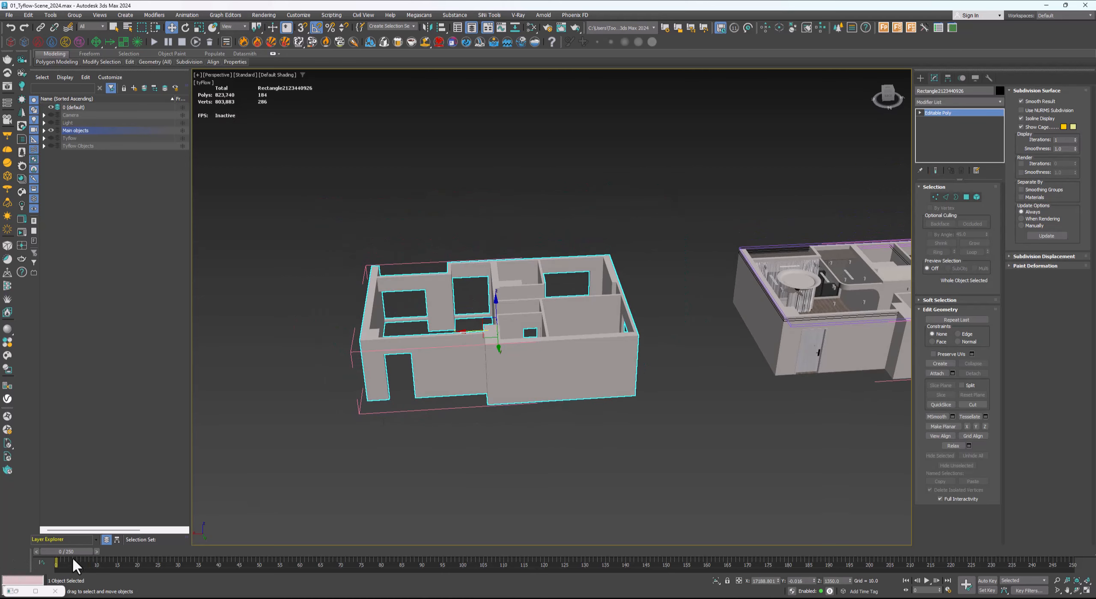
mouse_move(73, 559)
left_mouse_down()
mouse_move(298, 551)
mouse_move(81, 555)
left_mouse_up()
key("w")
scroll(502, 296, "up", 5)
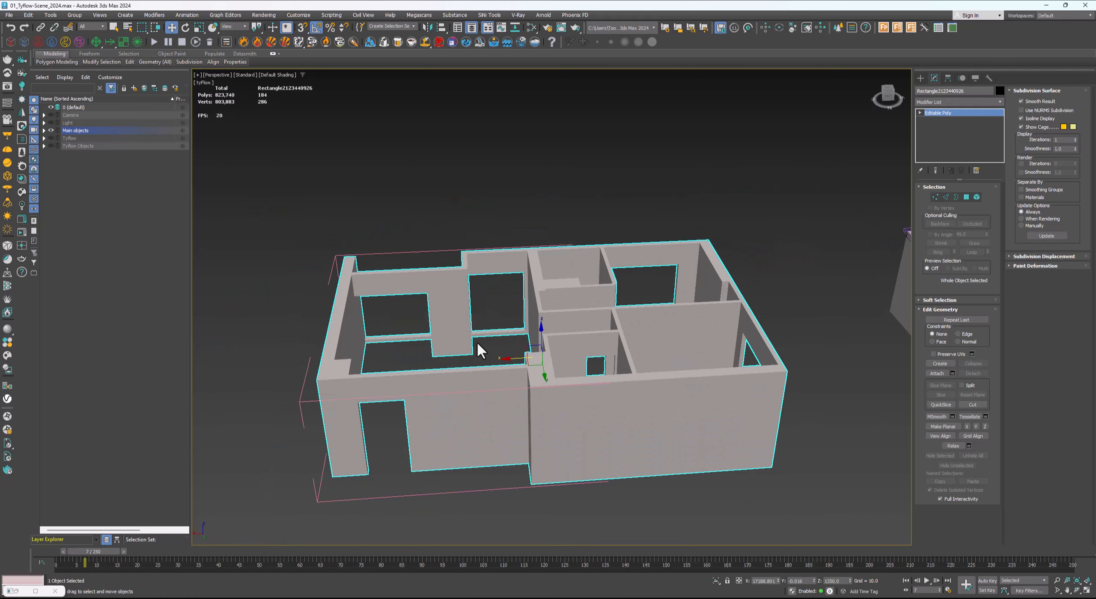
scroll(482, 351, "down", 4)
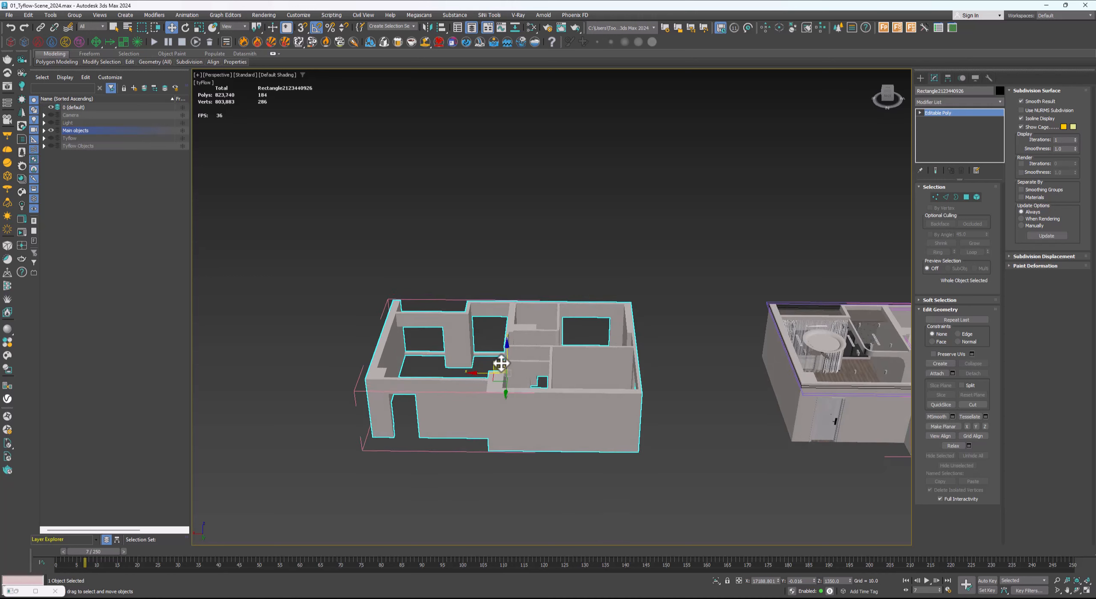
left_click(968, 101)
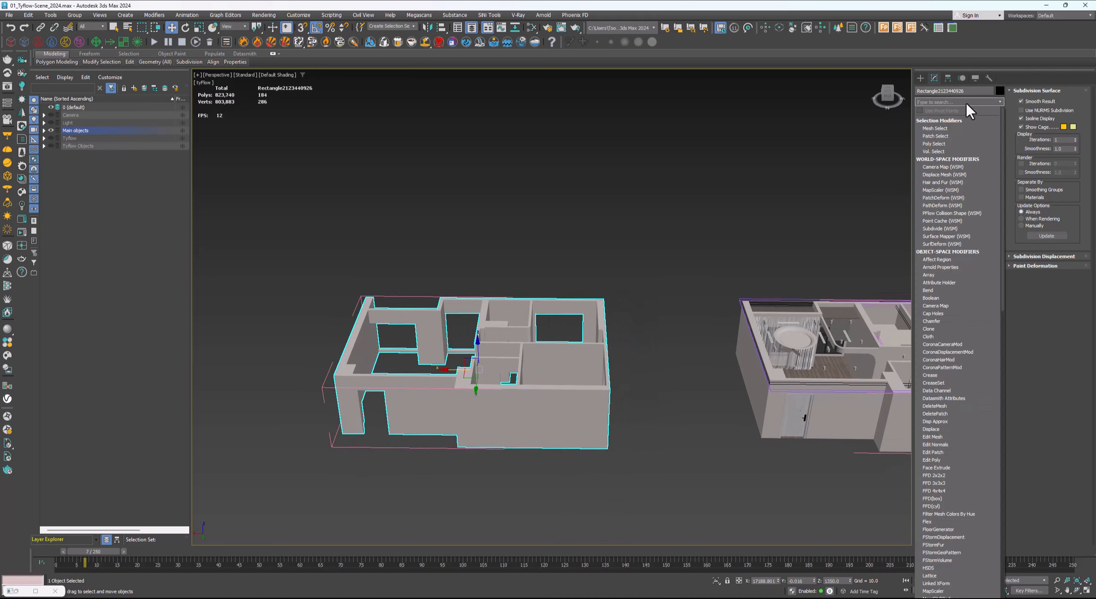
type("ff")
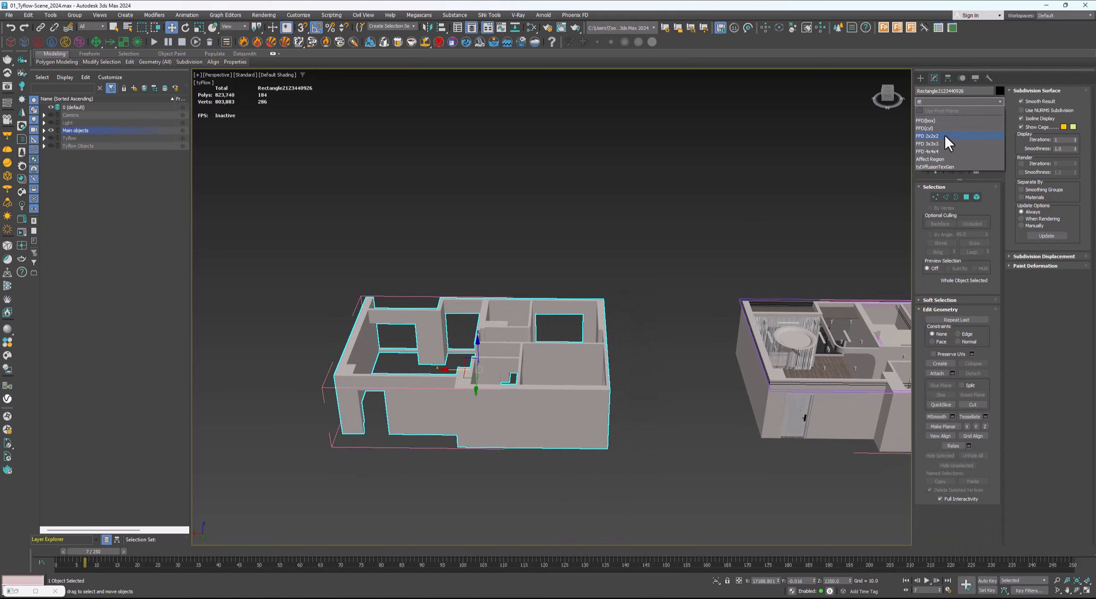
left_click(942, 136)
Enter the FFD's Control Points level and select the lattice points at the doorway end of the copied wall
middle_click_drag(416, 379, 467, 321)
key("1")
left_click_drag(473, 240, 281, 500)
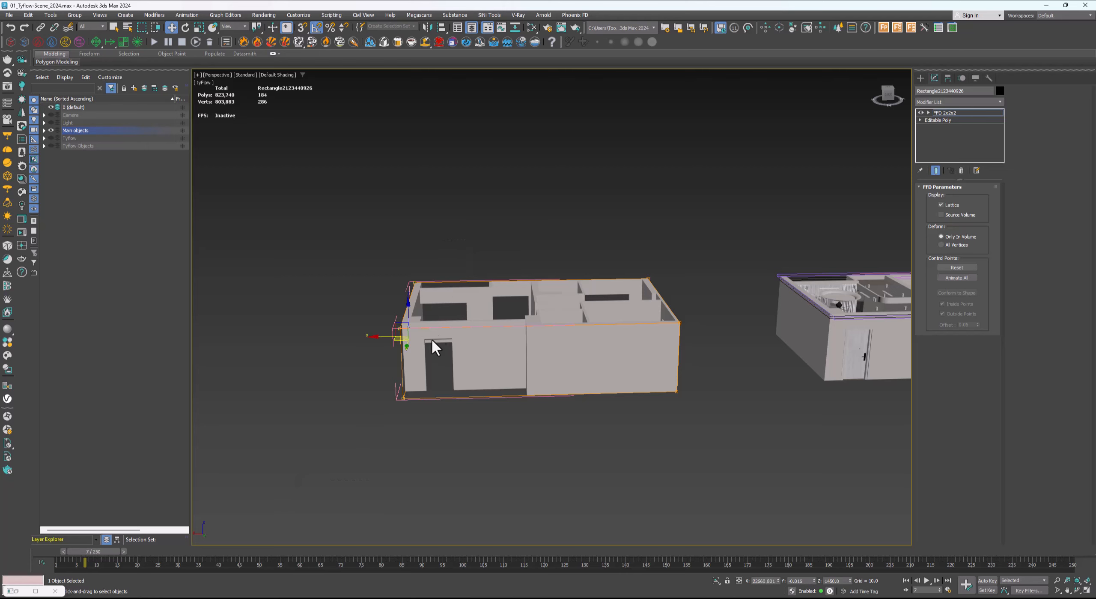
scroll(388, 342, "up", 5)
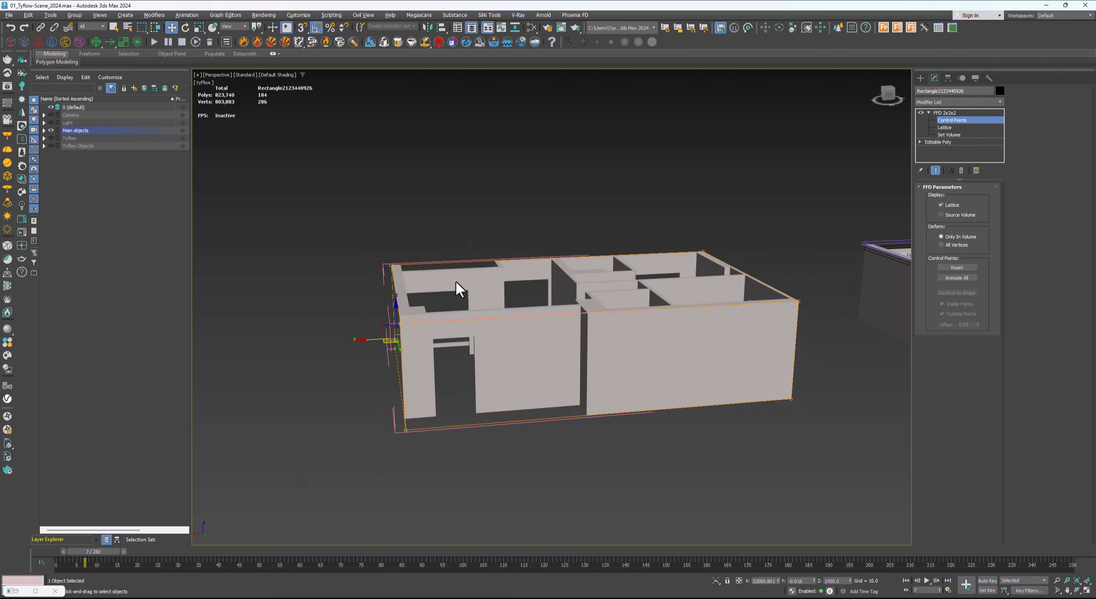
middle_click_drag(456, 281, 464, 215, "alt")
middle_click_drag(372, 445, 440, 415, "alt")
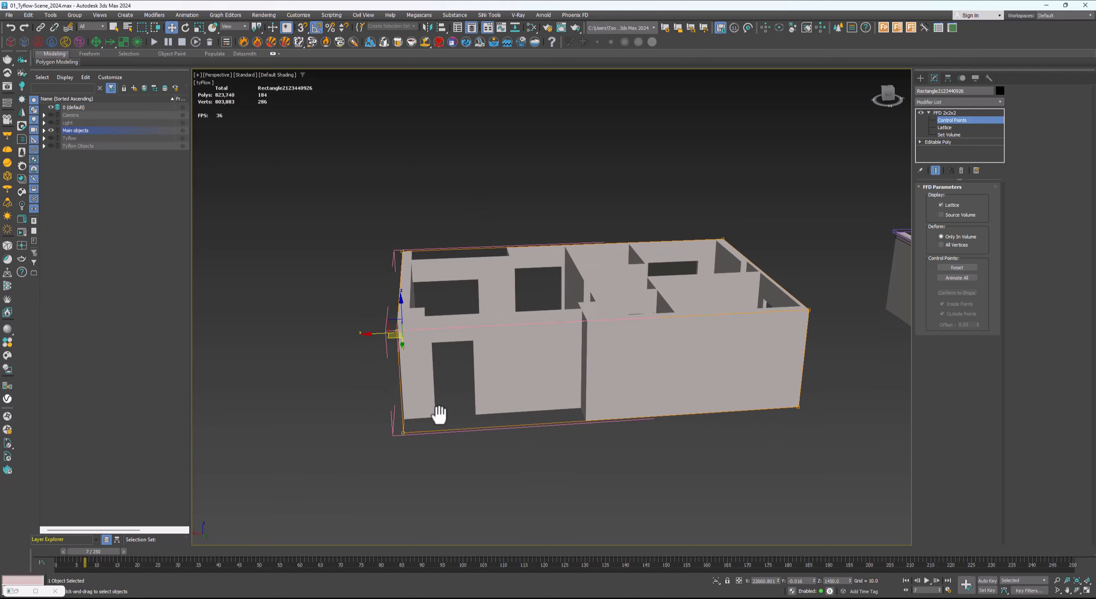
Turn on Auto Key and set the current time to frame 0
key("n")
left_click_drag(104, 552, 54, 549)
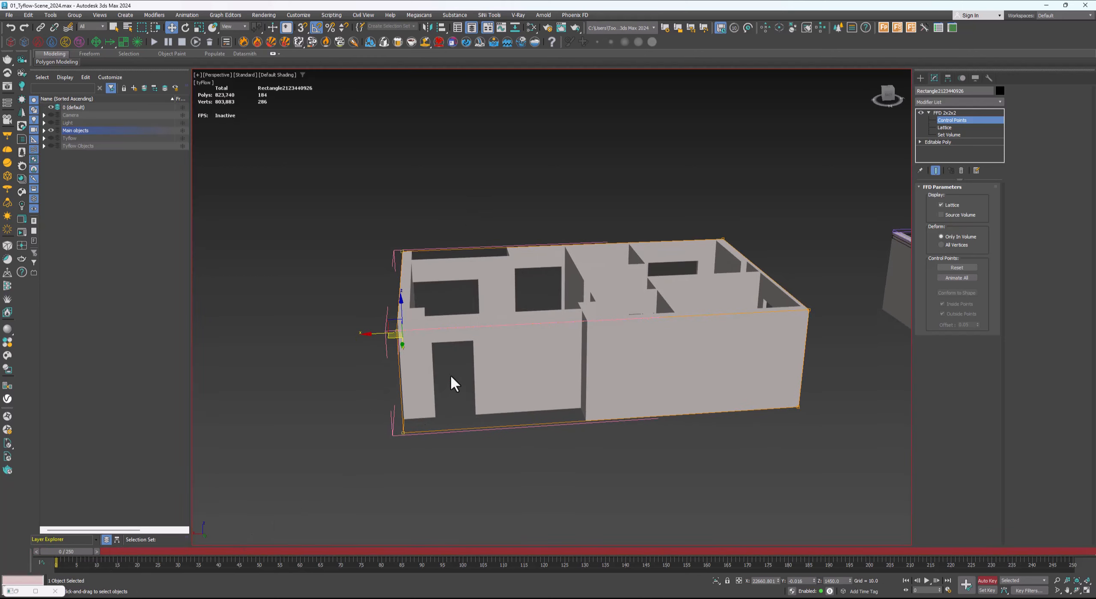
middle_click_drag(450, 374, 478, 345, "alt")
scroll(483, 353, "down", 2)
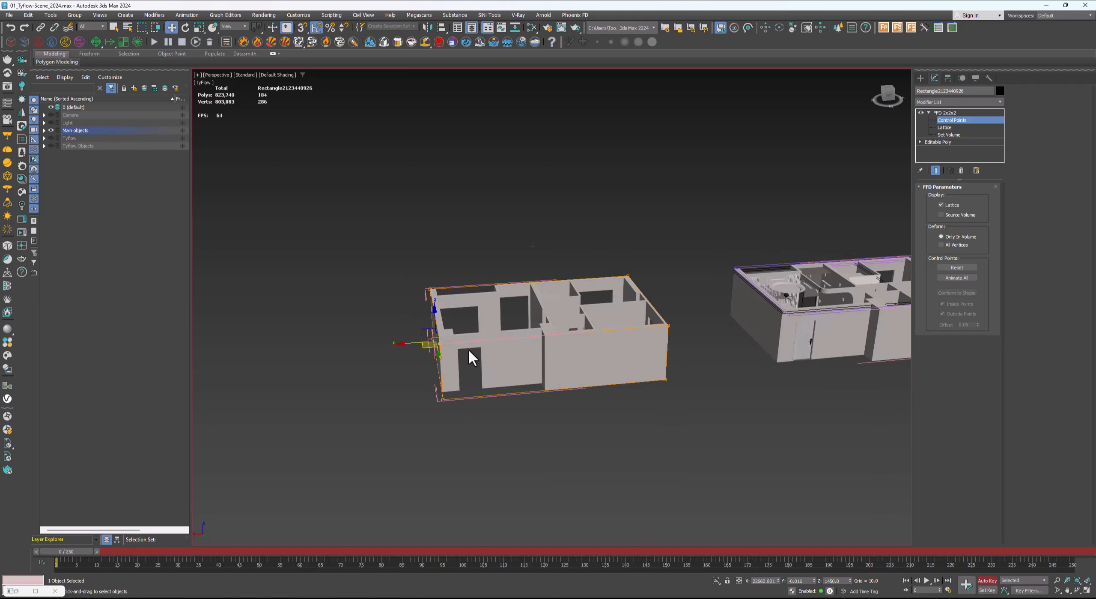
scroll(461, 352, "up", 2)
At frame 15, move the control points at the doorway end and at the opposite end inward to shorten the wall
left_click_drag(83, 557, 143, 559)
key("w")
middle_click_drag(415, 377, 408, 367, "alt")
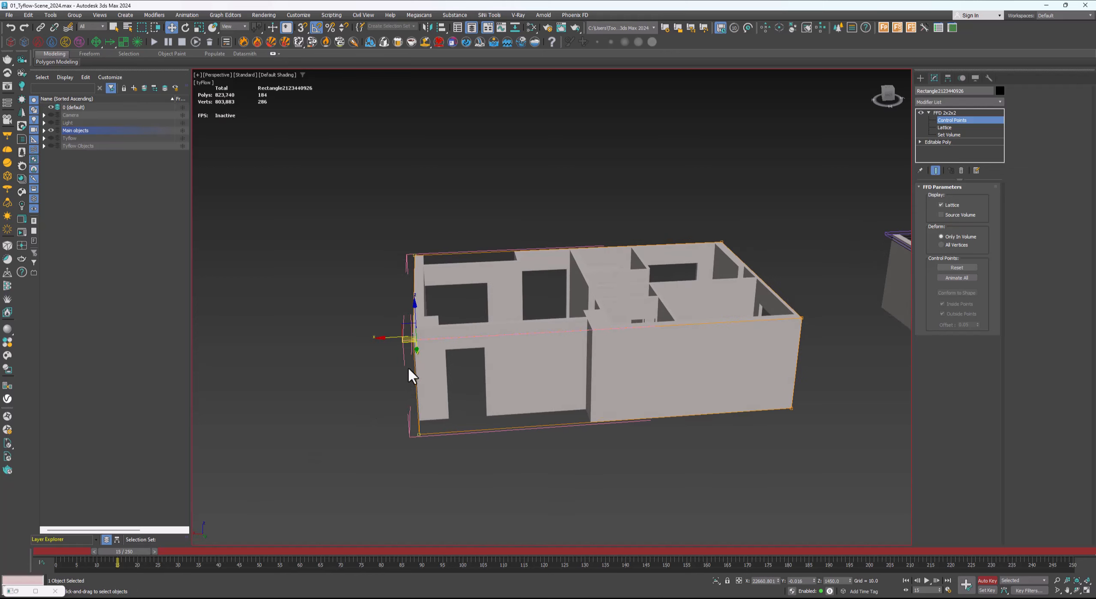
left_click_drag(388, 339, 407, 337)
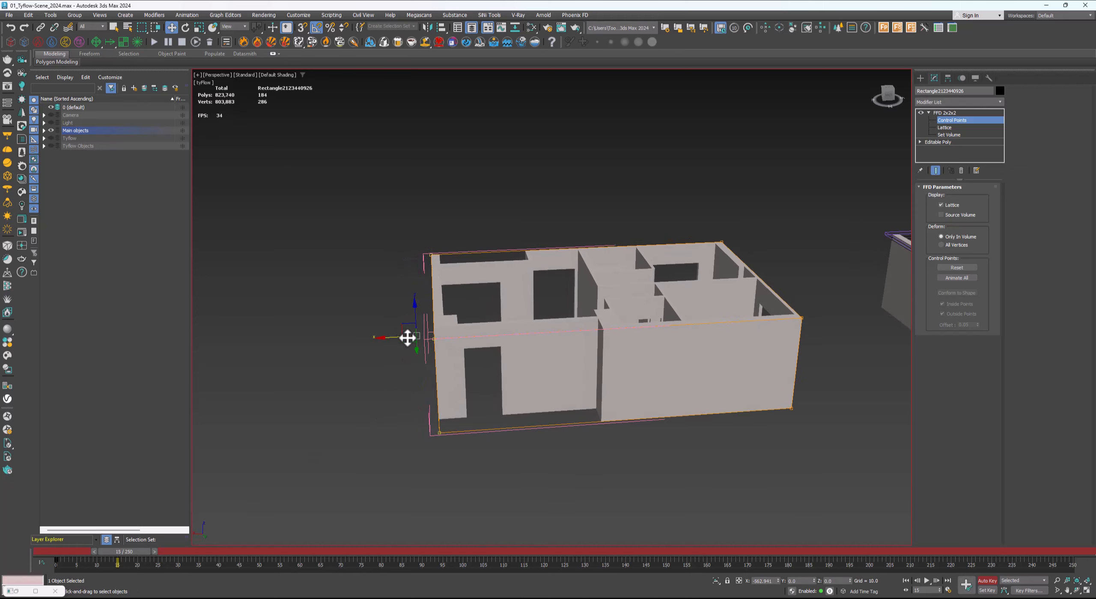
middle_click_drag(778, 242, 845, 233, "alt")
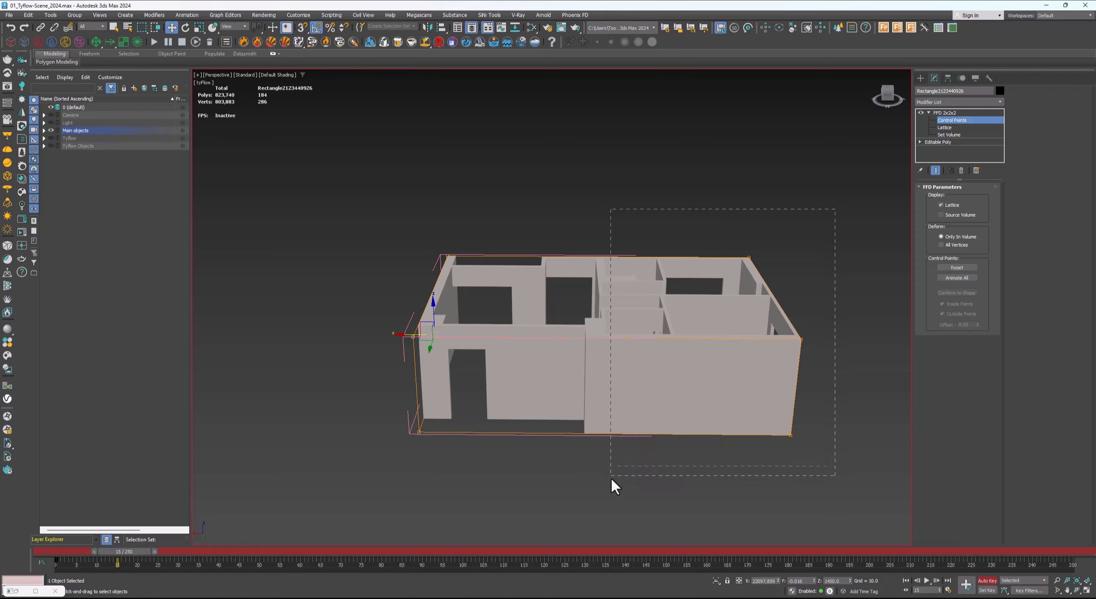
left_click_drag(741, 338, 689, 338)
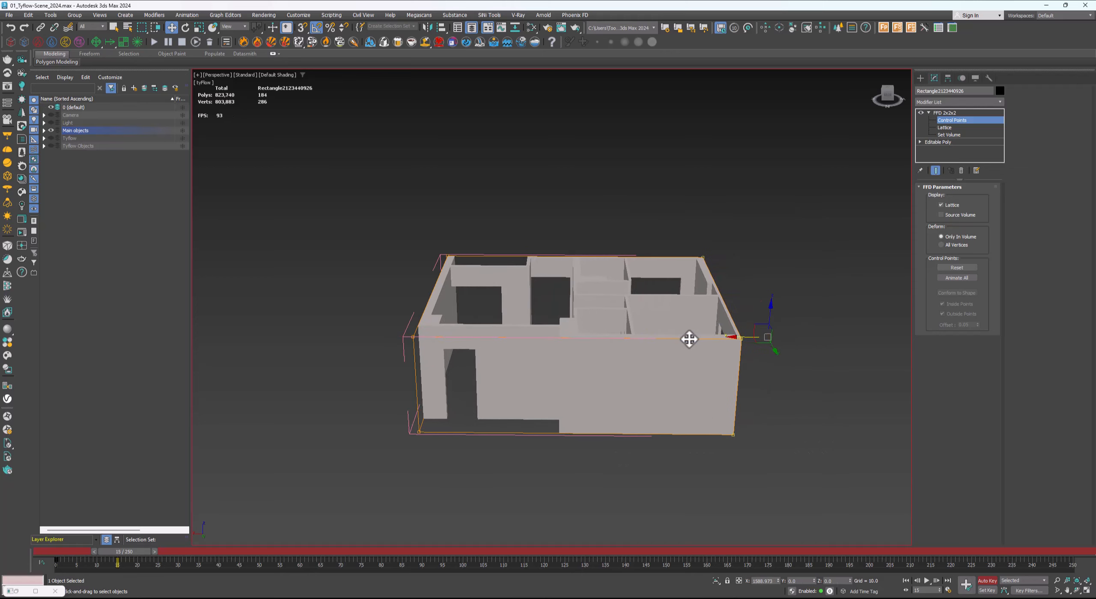
At frame 30, move the control points at both ends back outward to lengthen the wall, and turn off Auto Key
middle_click_drag(541, 344, 504, 352, "alt")
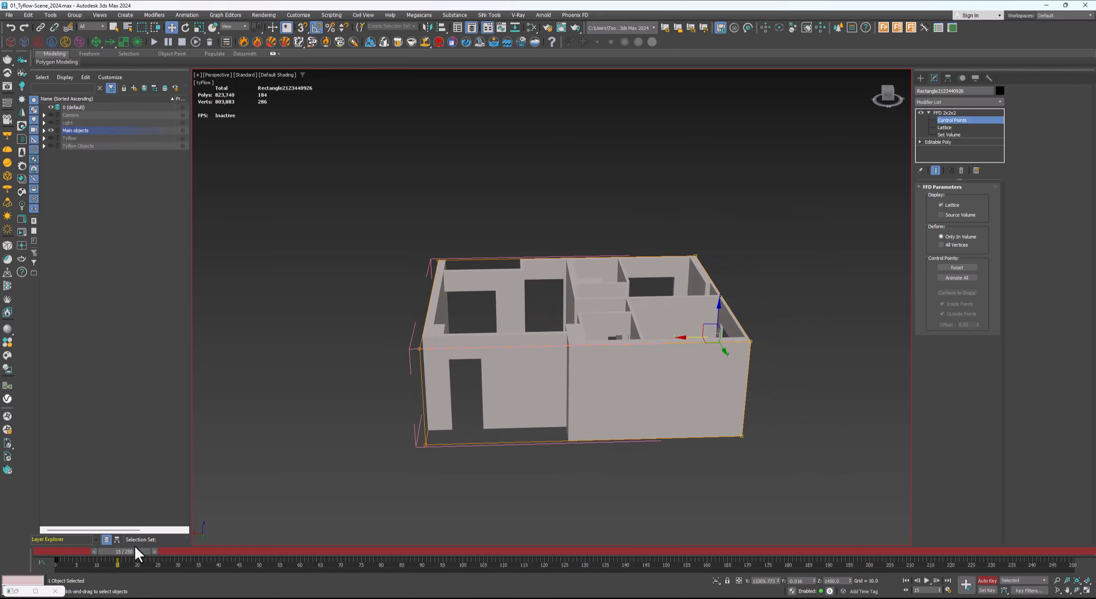
left_click_drag(132, 550, 194, 550)
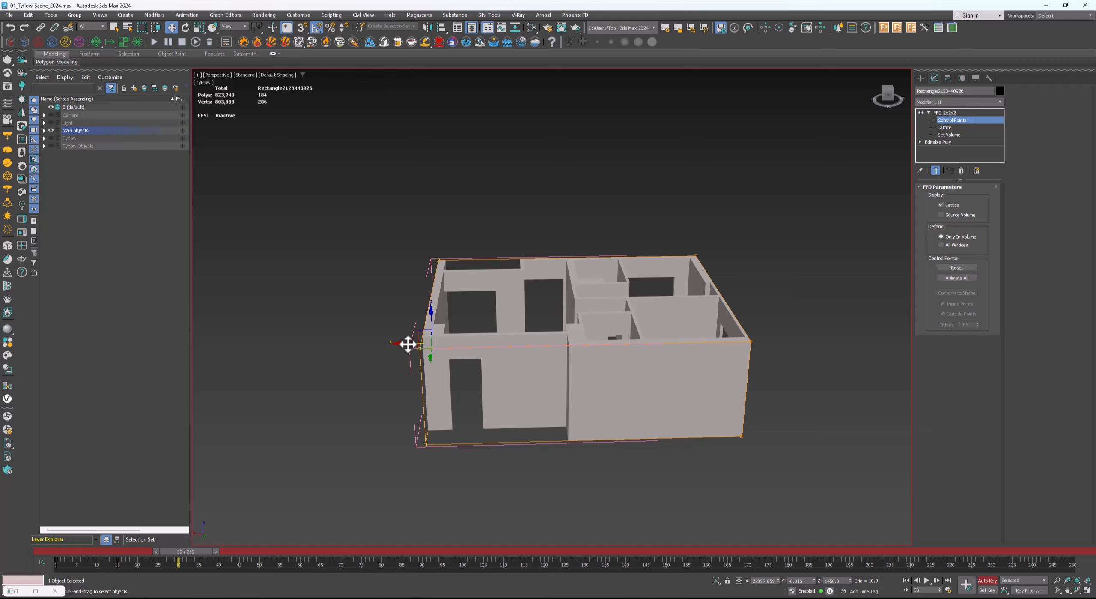
left_click_drag(407, 344, 382, 345)
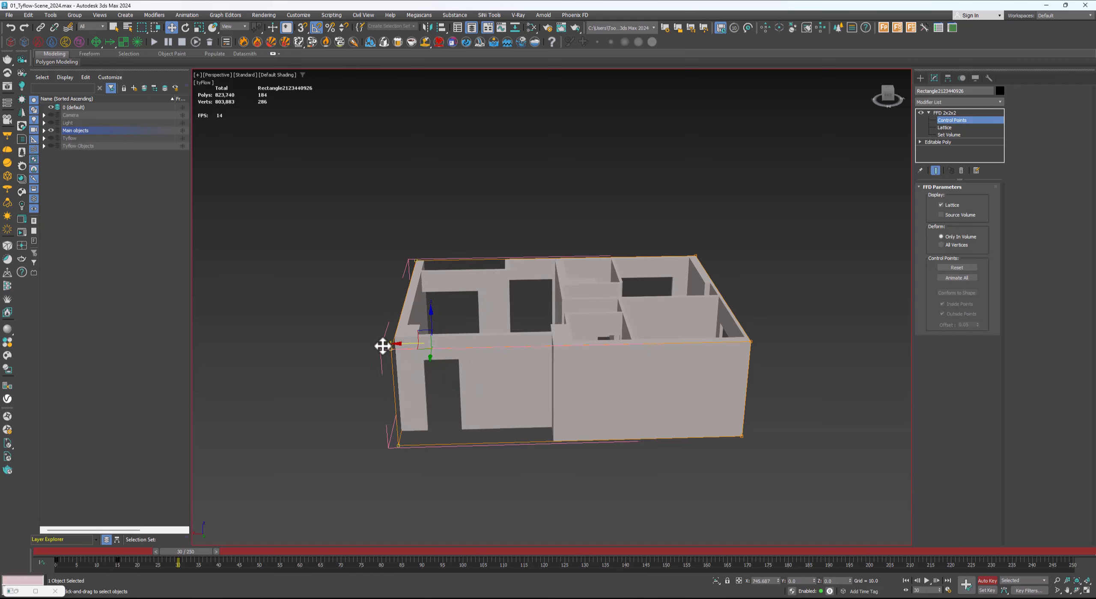
middle_click_drag(459, 375, 468, 355, "alt")
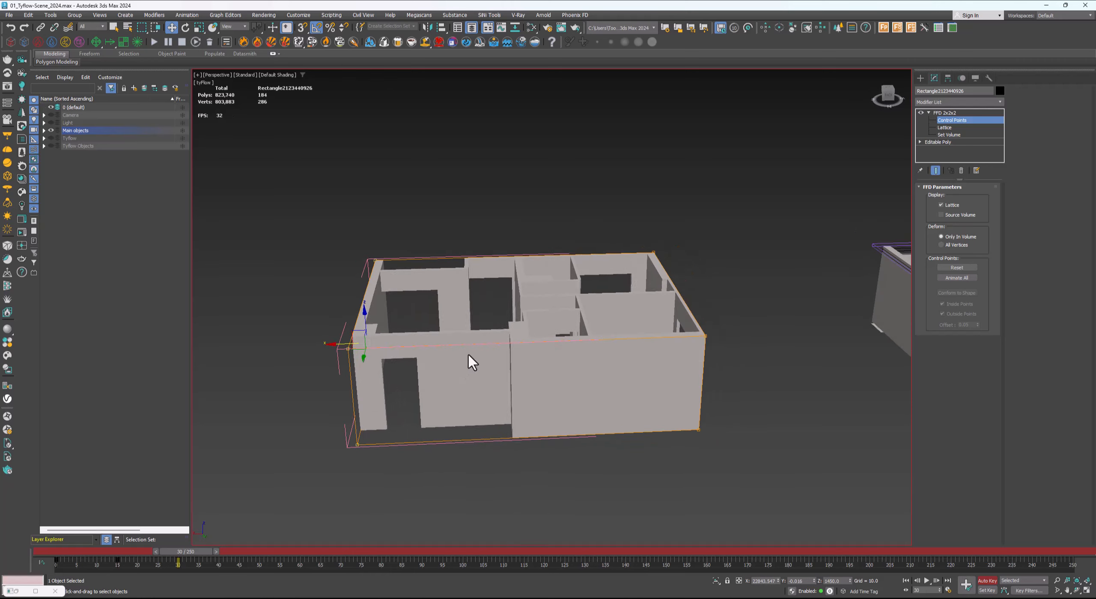
left_click_drag(657, 333, 680, 335)
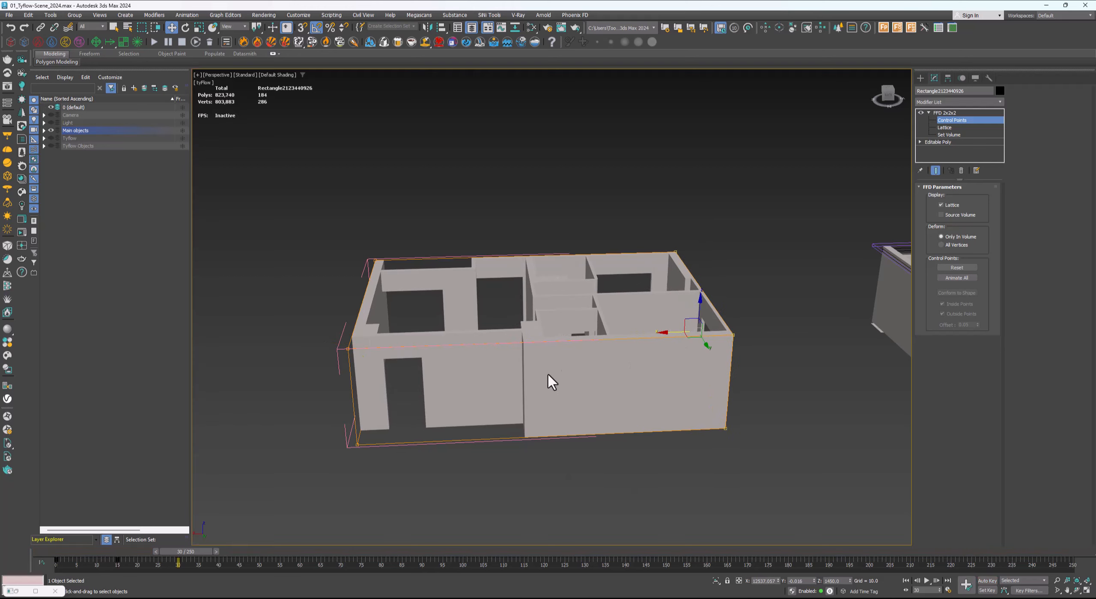
Copy the wall's keys at frames 0, 15 and 30 to frames 45, 60 and 75
left_click_drag(184, 552, 60, 563)
left_click_drag(226, 557, 185, 566)
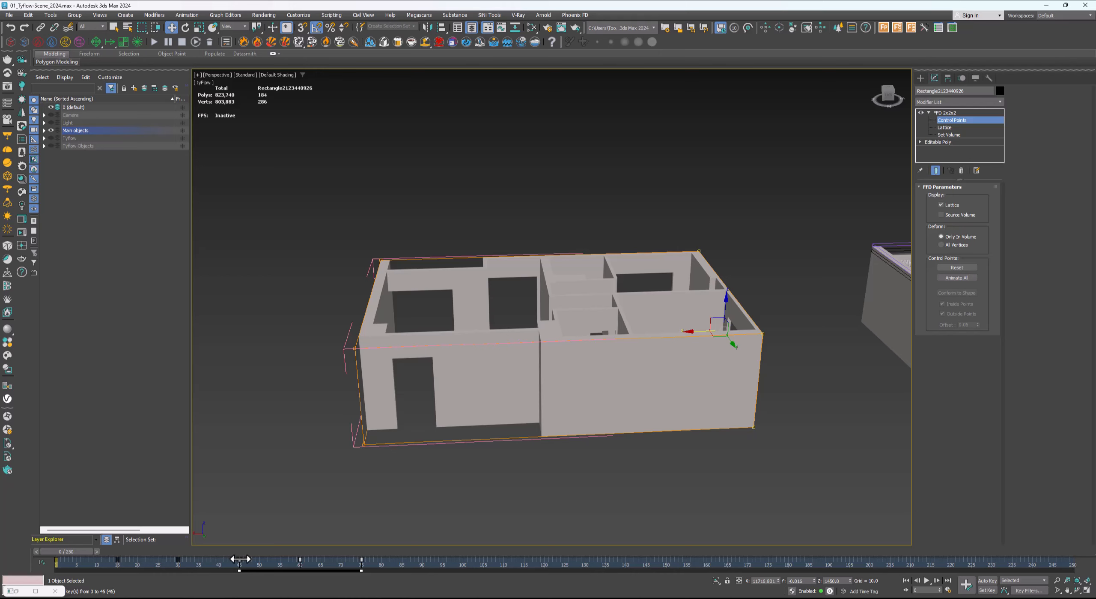
left_click(398, 488)
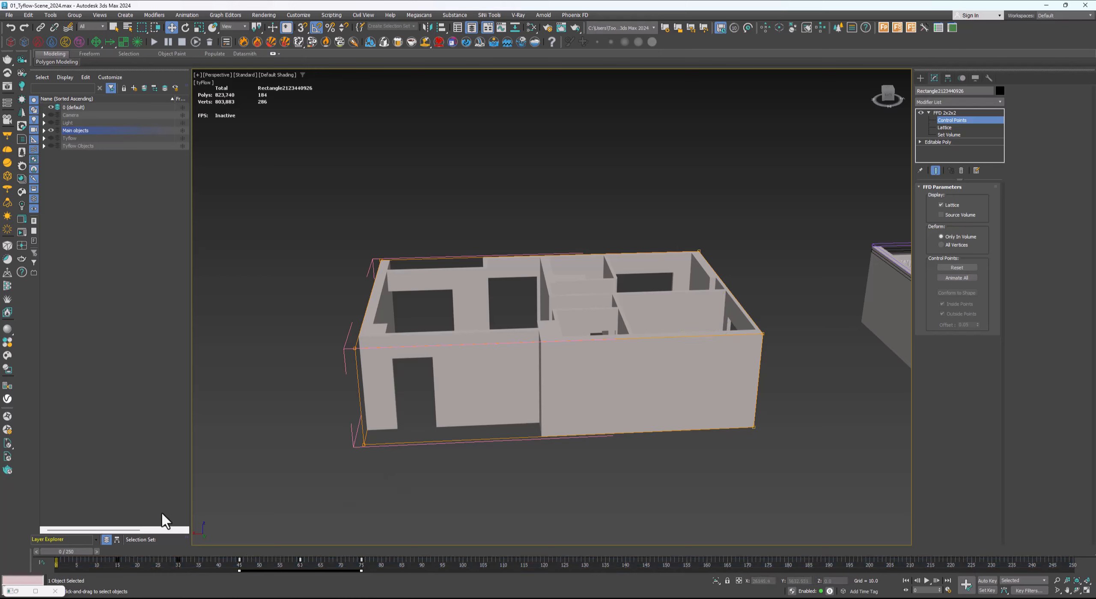
Rewind to frame 0 and play back the copied wall's FFD animation up close
left_click_drag(92, 556, 33, 560)
scroll(343, 387, "up", 3)
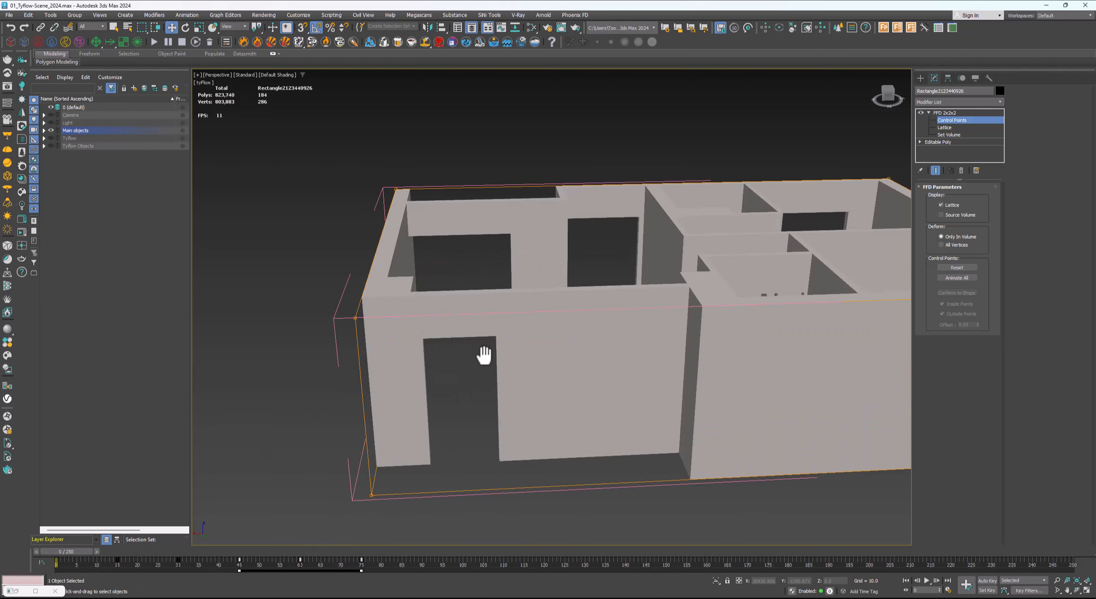
middle_click_drag(484, 357, 481, 385, "alt")
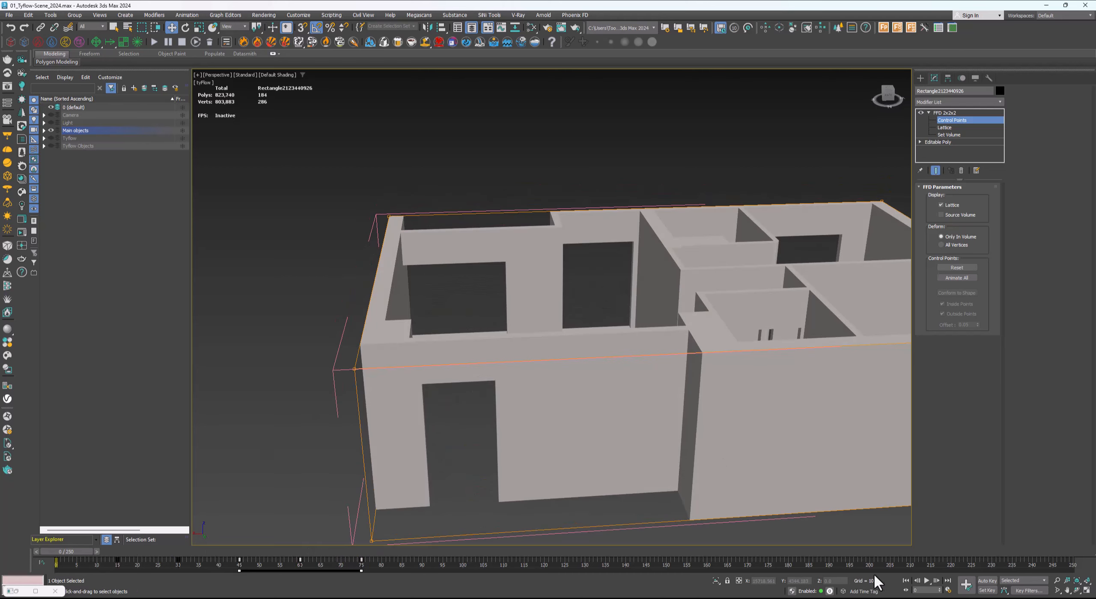
left_click(926, 580)
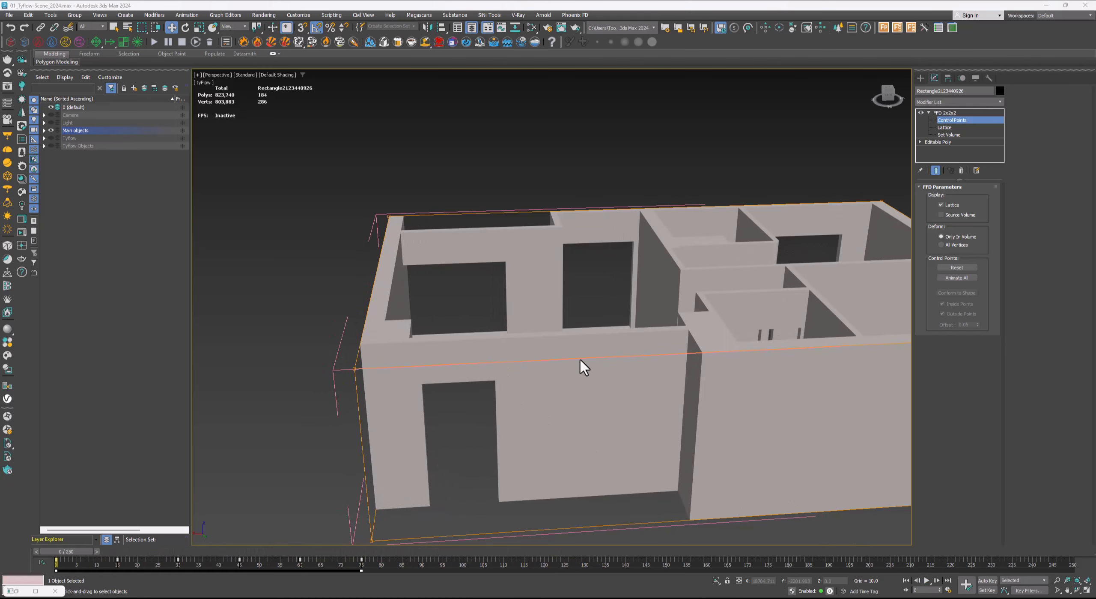
Leave the copied wall's FFD control-point level and deselect the wall
scroll(600, 368, "down", 10)
scroll(611, 367, "up", 15)
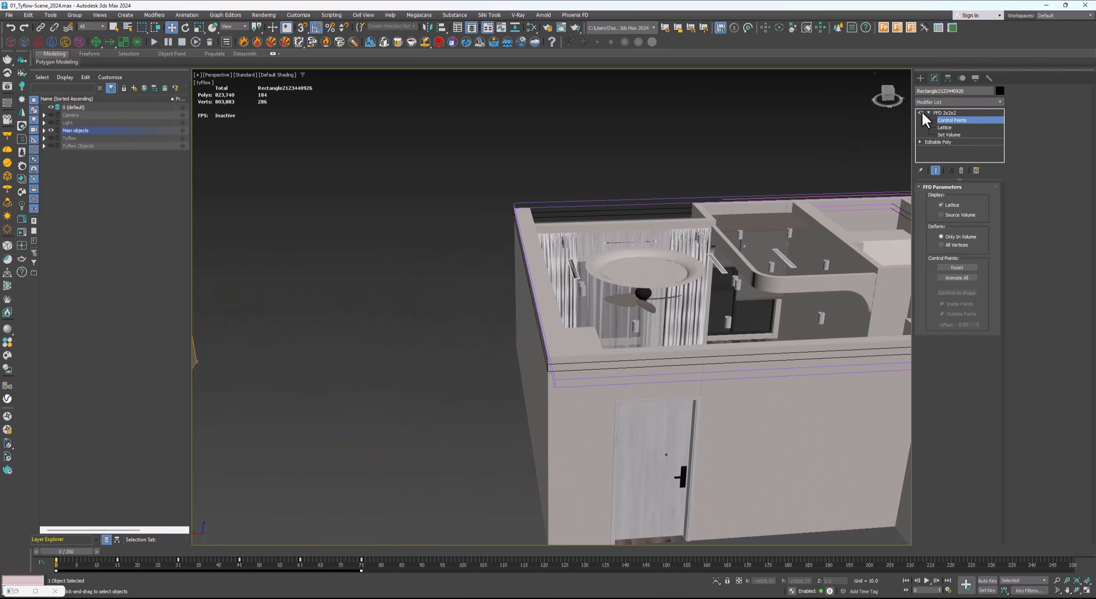
left_click(928, 113)
left_click(937, 113)
left_click(386, 340)
scroll(640, 323, "up", 5)
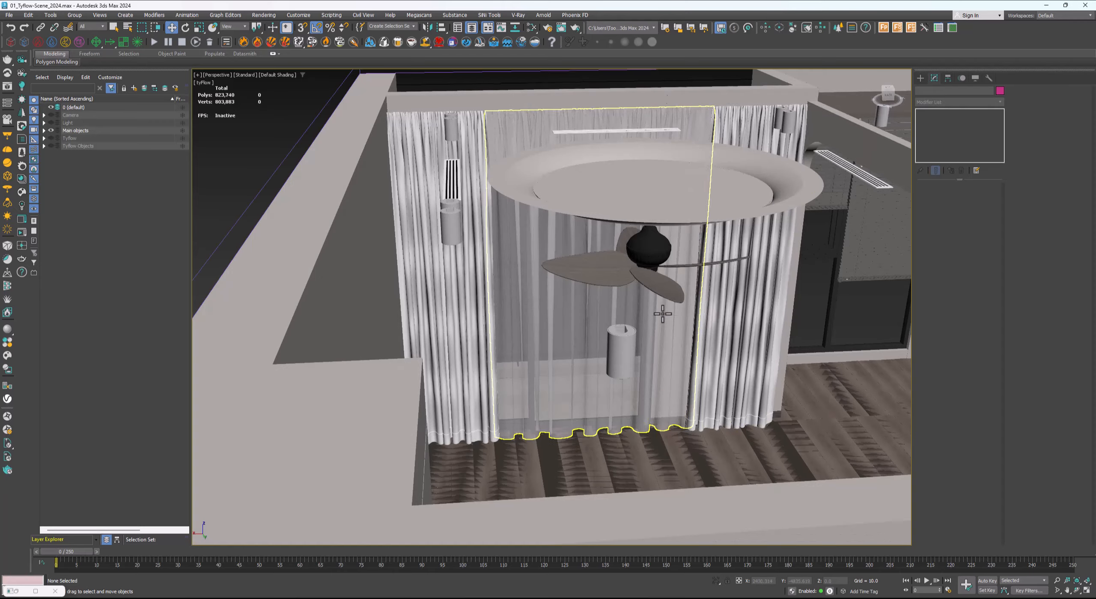
Select the curtain nearest the balcony window and scrub the timeline to preview its FFD 2x2x2 deformation
left_click(725, 315)
middle_click_drag(709, 327, 689, 369, "alt")
scroll(704, 341, "down", 2)
scroll(705, 342, "down", 2)
left_click_drag(85, 552, 47, 557)
middle_click_drag(634, 389, 648, 360, "alt")
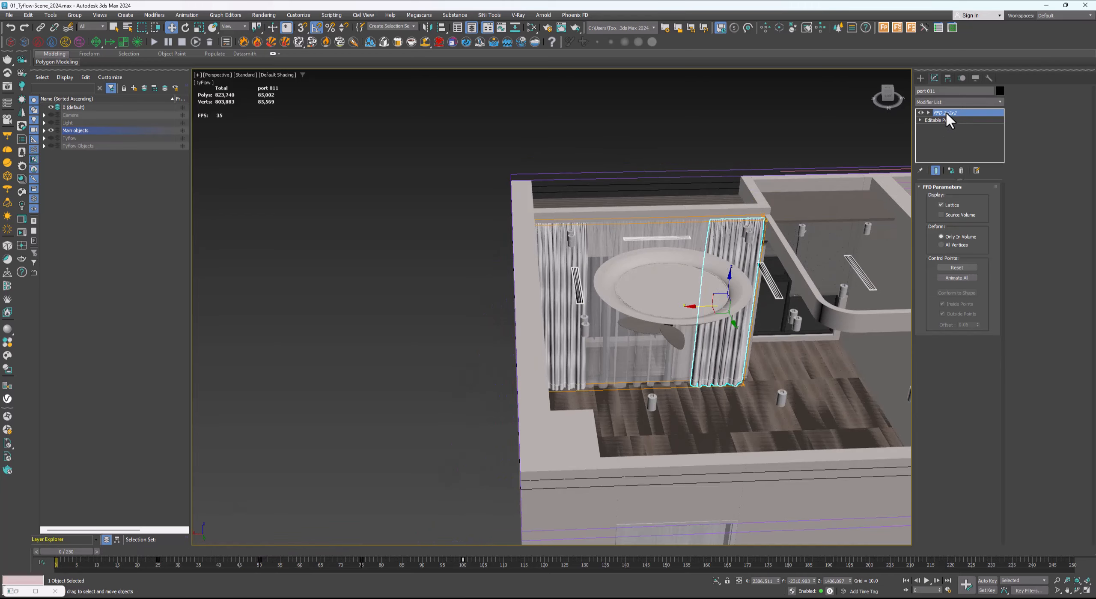
scroll(752, 299, "up", 3)
middle_click_drag(722, 363, 720, 347, "alt")
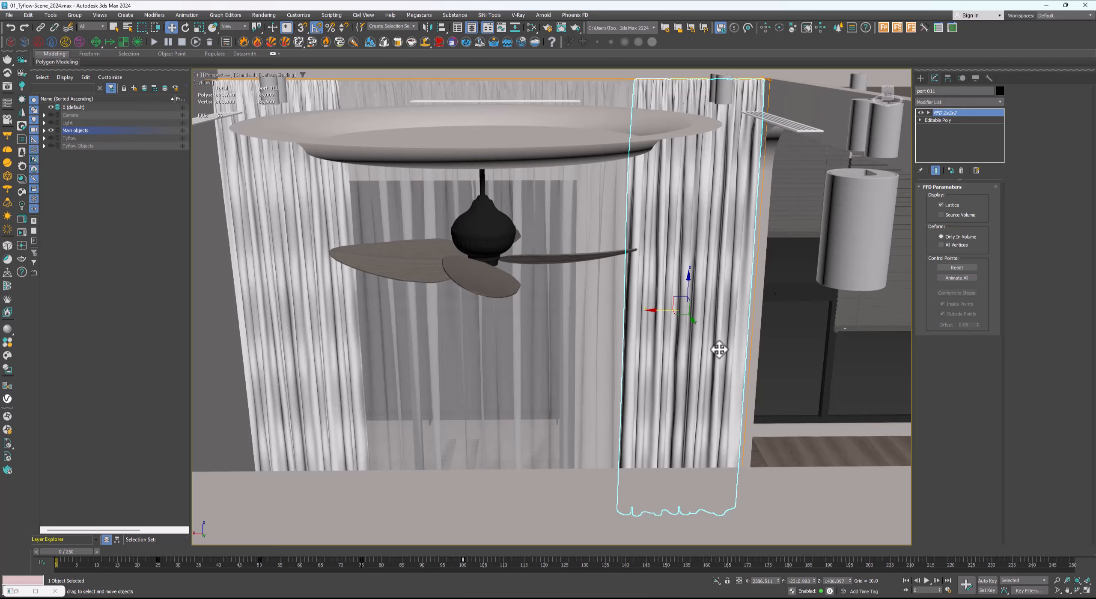
Select the sheer middle curtain and the curtain at its far side to check their FFD modifiers
left_click(599, 354)
scroll(563, 328, "down", 3)
middle_click_drag(479, 300, 485, 345, "alt")
left_click(384, 385)
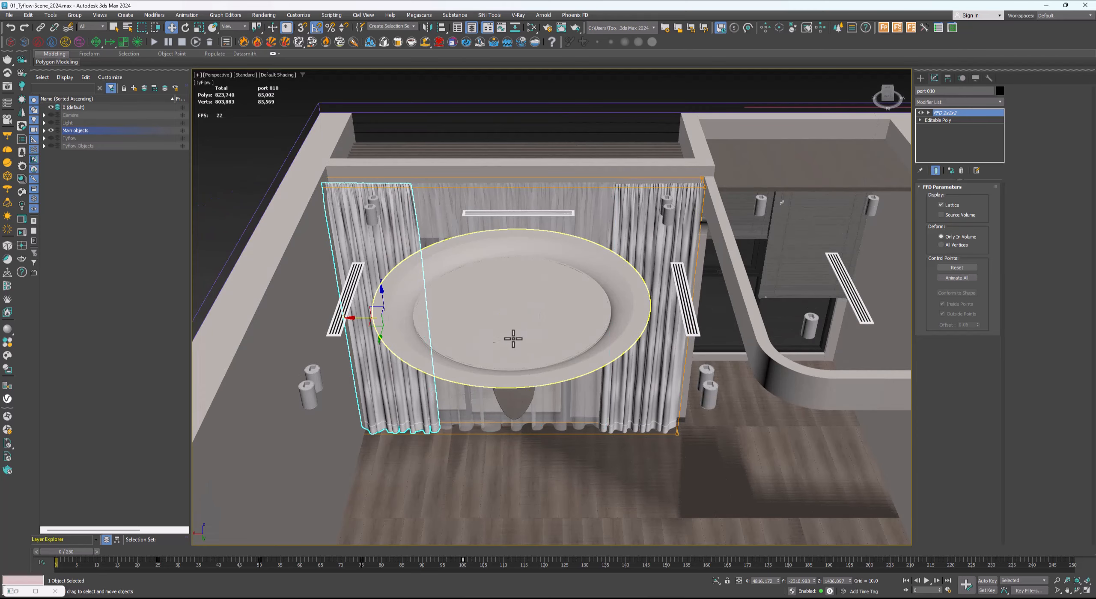
middle_click_drag(607, 354, 621, 321, "alt")
Select the glazed window unit and examine it from inside and outside together with its FFD(box) 2x2x2 modifier
left_click(768, 333)
scroll(775, 326, "up", 3)
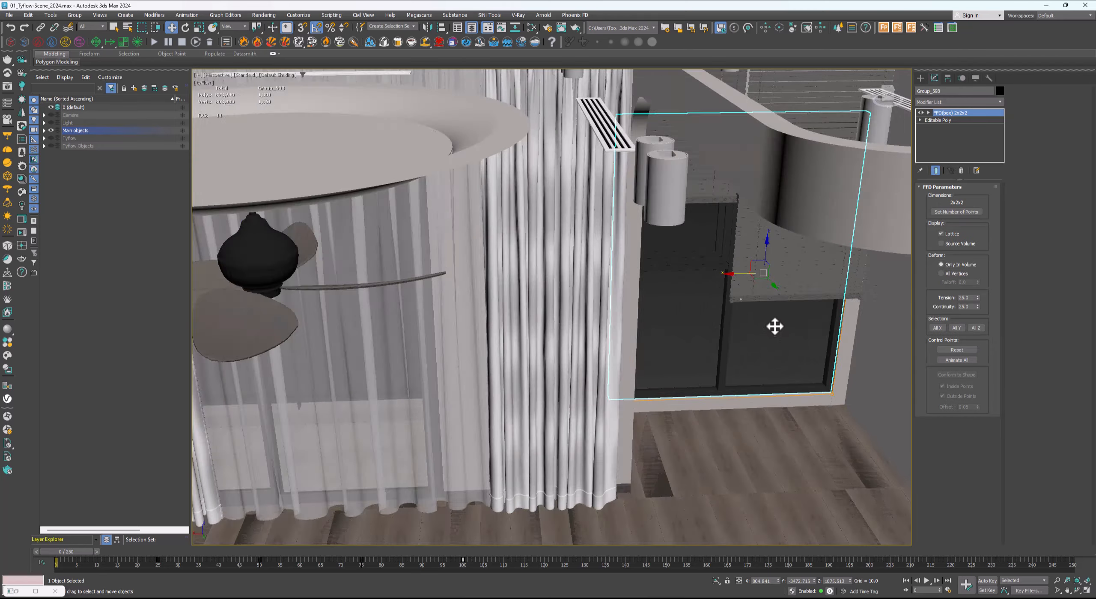
scroll(775, 326, "up", 2)
middle_click_drag(709, 303, 824, 303, "alt")
scroll(725, 250, "down", 3)
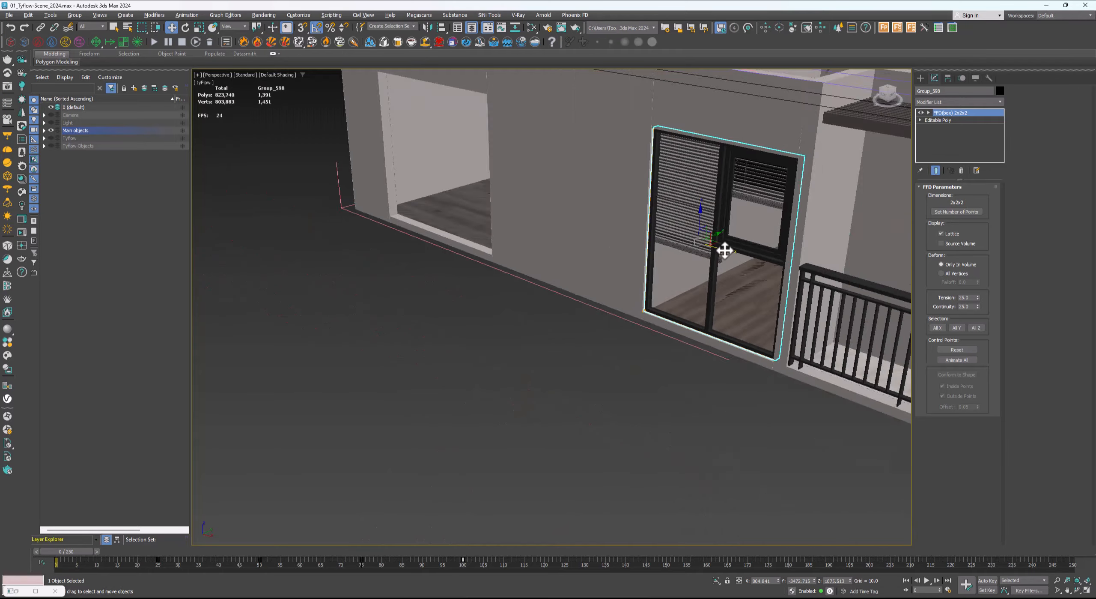
middle_click_drag(725, 251, 626, 253, "alt")
scroll(735, 279, "up", 3)
middle_click_drag(736, 279, 644, 274, "alt")
Check the FFD 2x2x2 modifiers on the curtain by the window and on the round ceiling piece
left_click(728, 254)
left_click(542, 287)
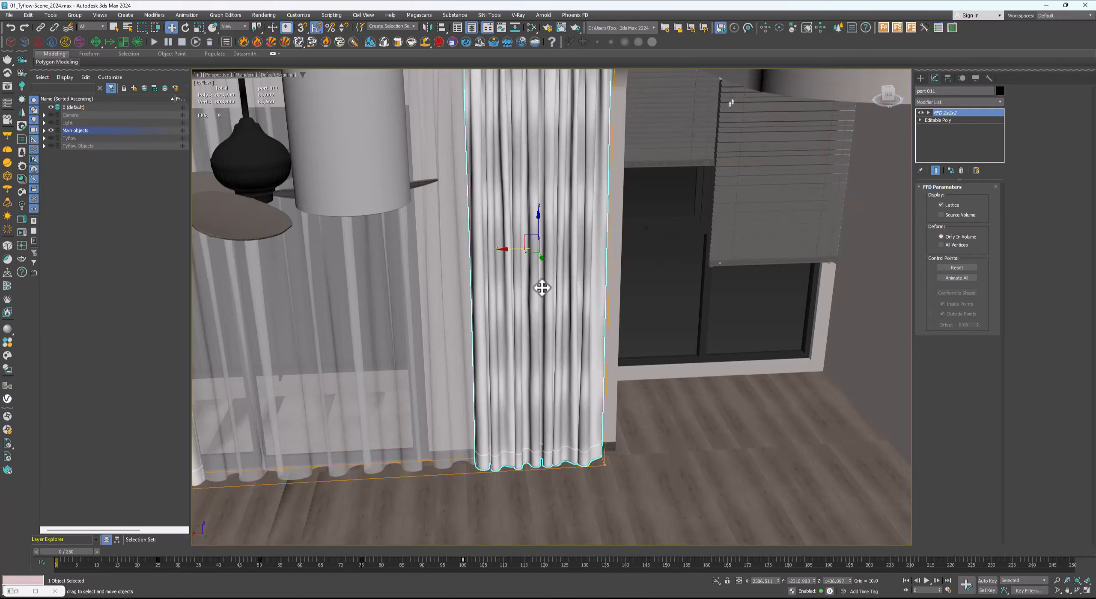
scroll(542, 287, "down", 5)
middle_click_drag(542, 287, 532, 312, "alt")
left_click(461, 272)
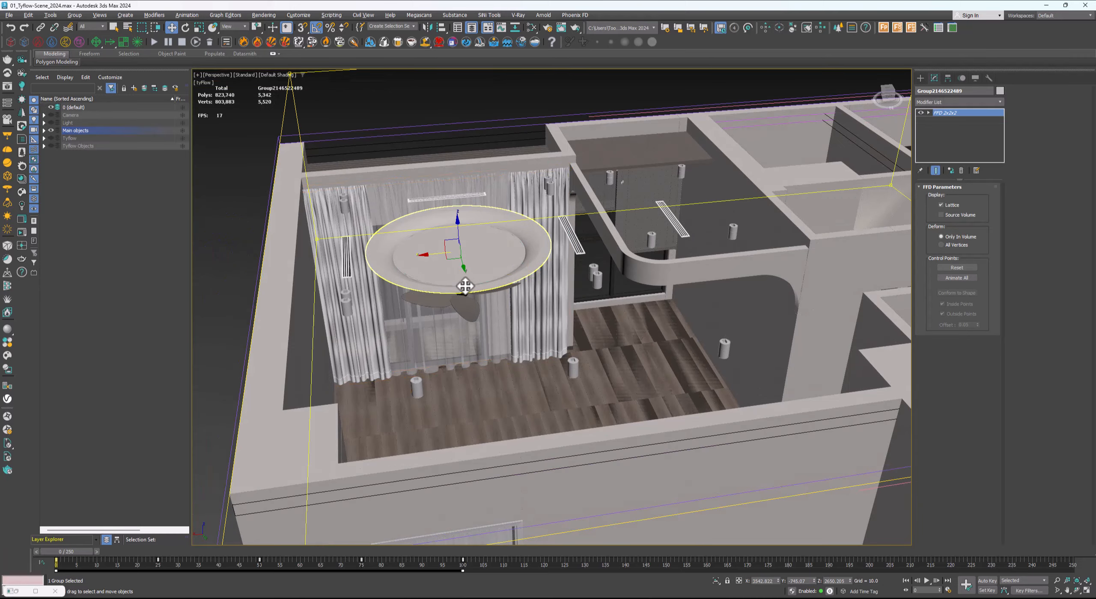
middle_click_drag(466, 285, 517, 249, "alt")
scroll(468, 277, "up", 5)
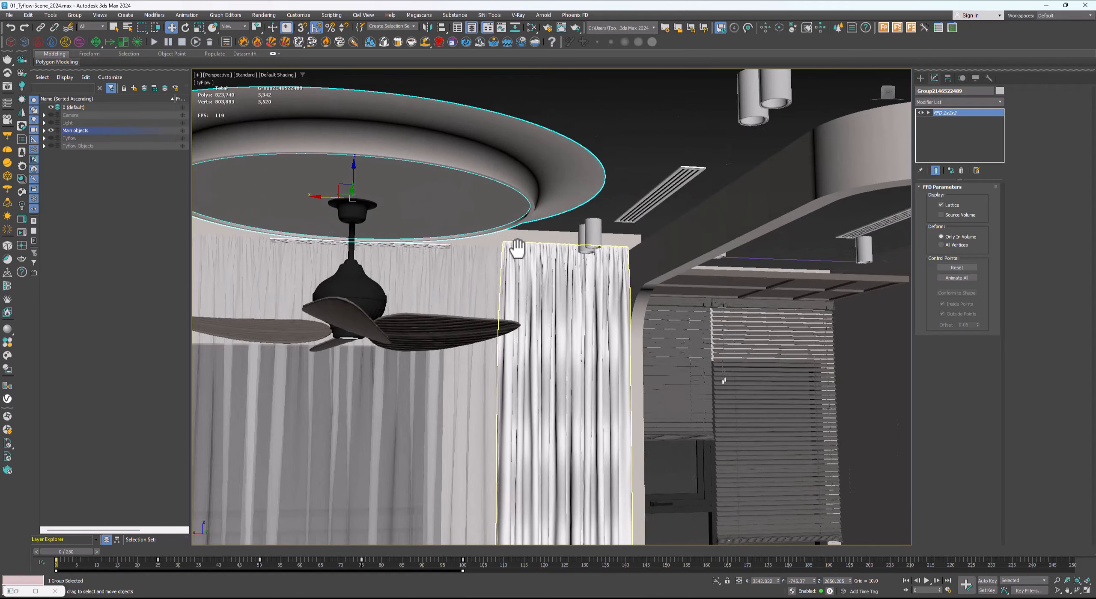
Select the downlight group and scrub the timeline to preview its FFD(box) 2x2x2 deformation
left_click(589, 234)
scroll(589, 239, "down", 4)
middle_click_drag(590, 247, 551, 311, "alt")
scroll(592, 267, "up", 2)
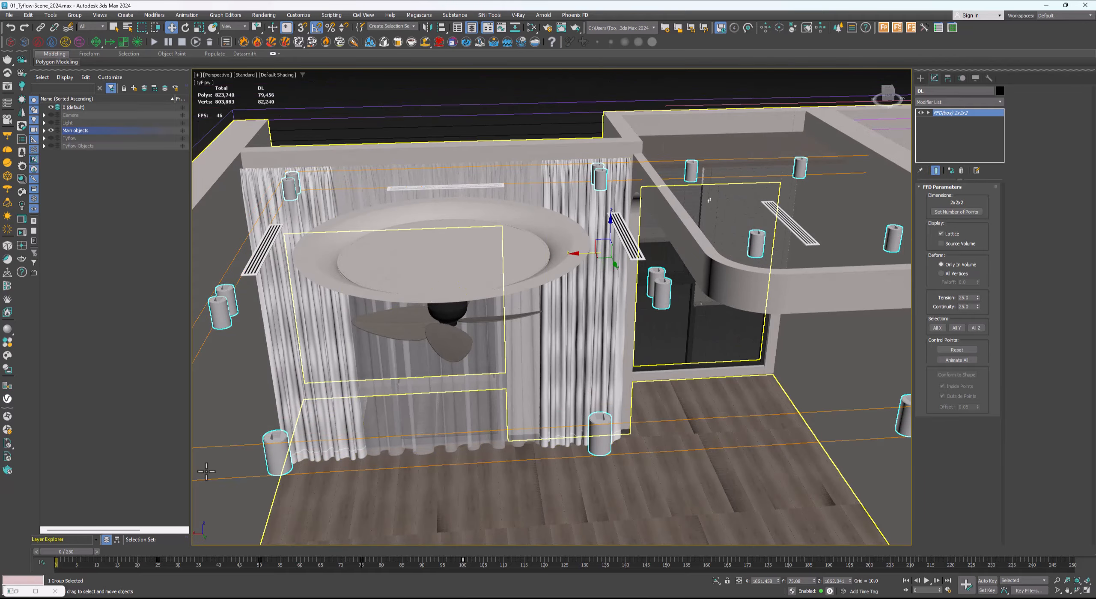
left_click_drag(81, 551, 38, 548)
scroll(574, 393, "down", 3)
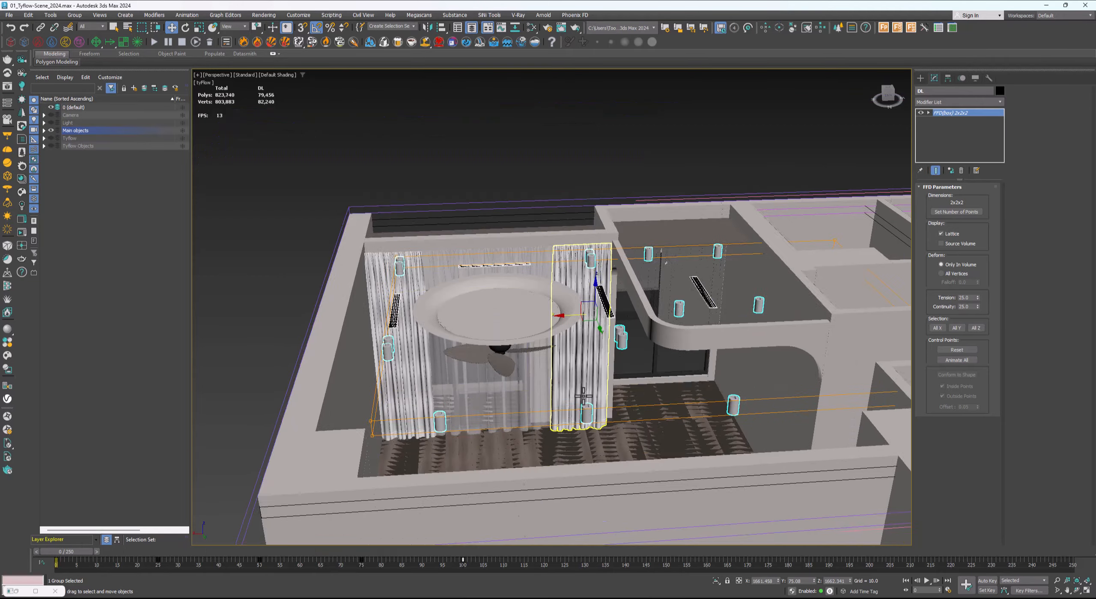
Select the wooden floor and scrub the timeline to preview its FFD 2x2x2 deformation
middle_click_drag(574, 393, 552, 422, "alt")
left_click(552, 421)
scroll(552, 421, "up", 3)
middle_click_drag(534, 376, 575, 287)
scroll(574, 286, "down", 1)
scroll(574, 286, "up", 2)
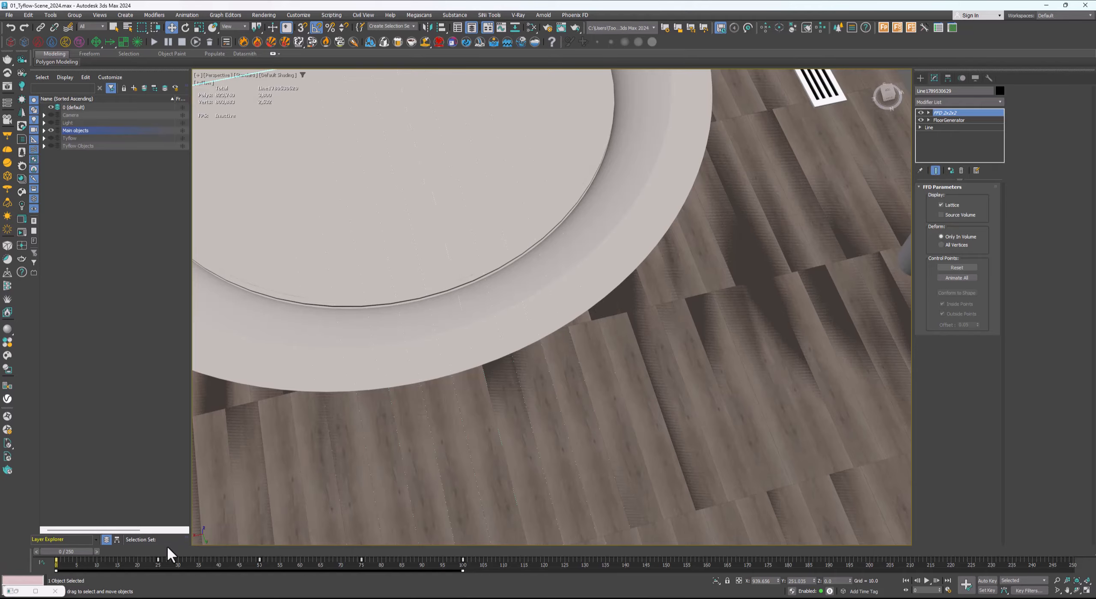
left_click_drag(87, 557, 57, 570)
key("w")
scroll(597, 374, "down", 3)
middle_click_drag(597, 374, 597, 355, "alt")
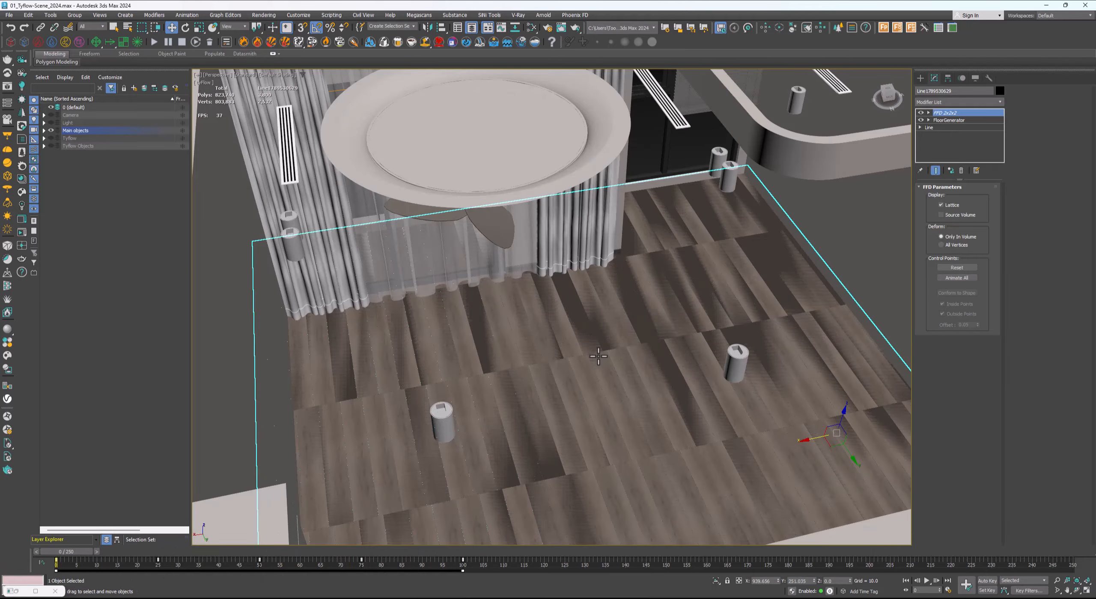
Restore the two-viewport layout, deselect everything, and play the room's squeeze animation through the main camera
key("alt+w")
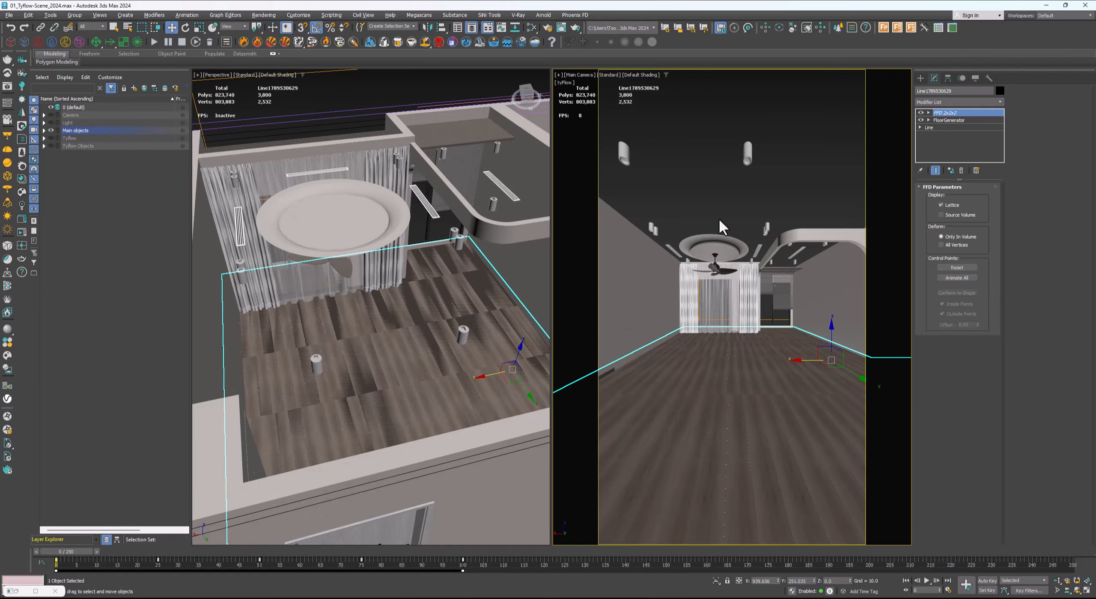
left_click(719, 217)
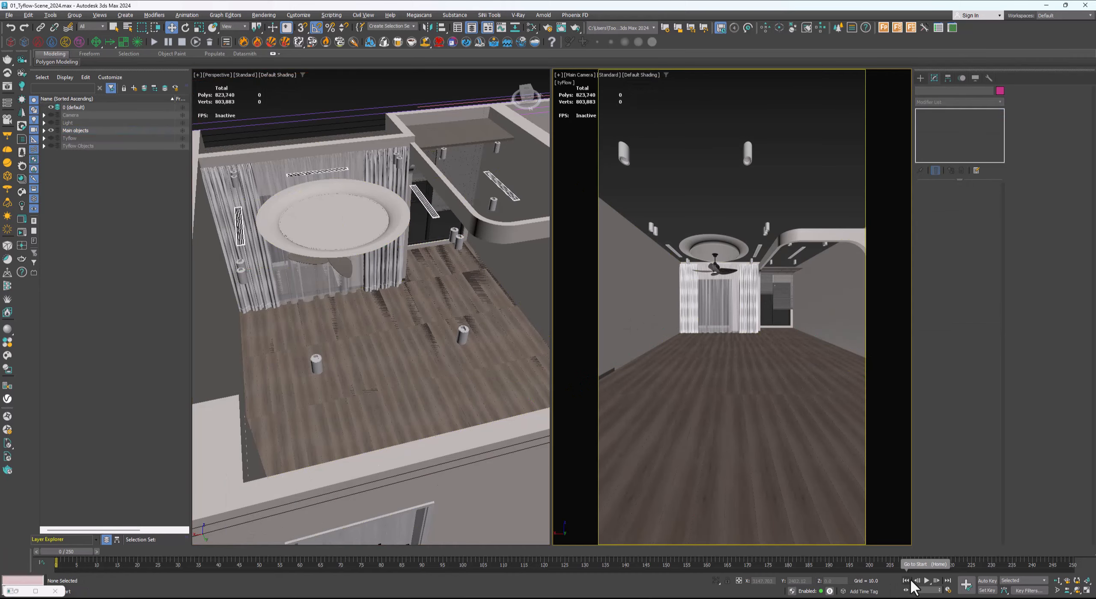
left_click(927, 581)
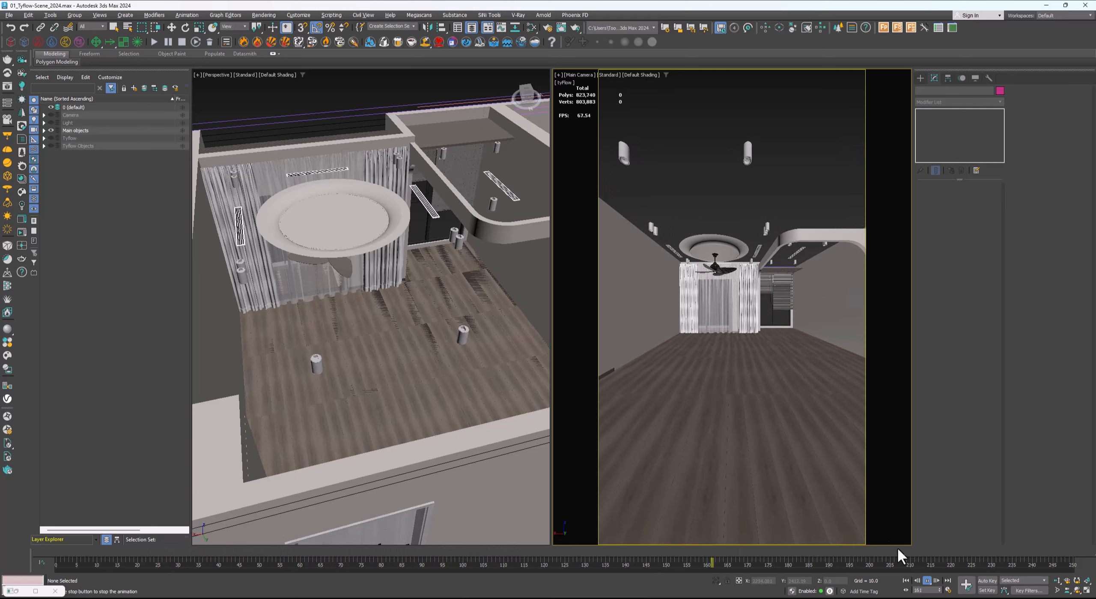
left_click(928, 581)
left_click_drag(813, 554, 583, 552)
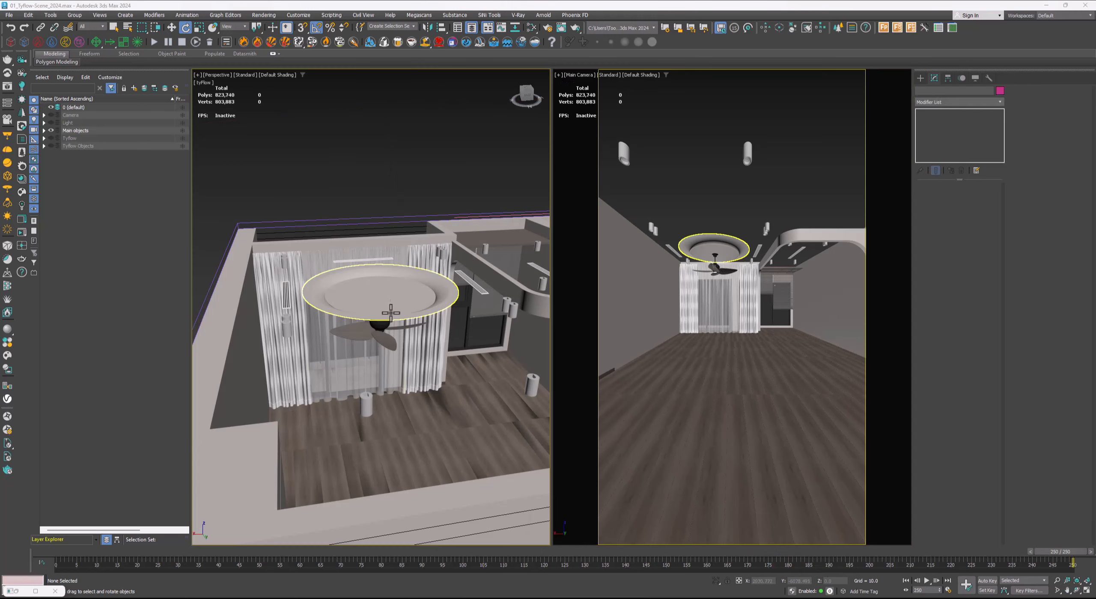
Select both the blades and the body of the ceiling fan
left_click(371, 291)
middle_click_drag(370, 291, 374, 250)
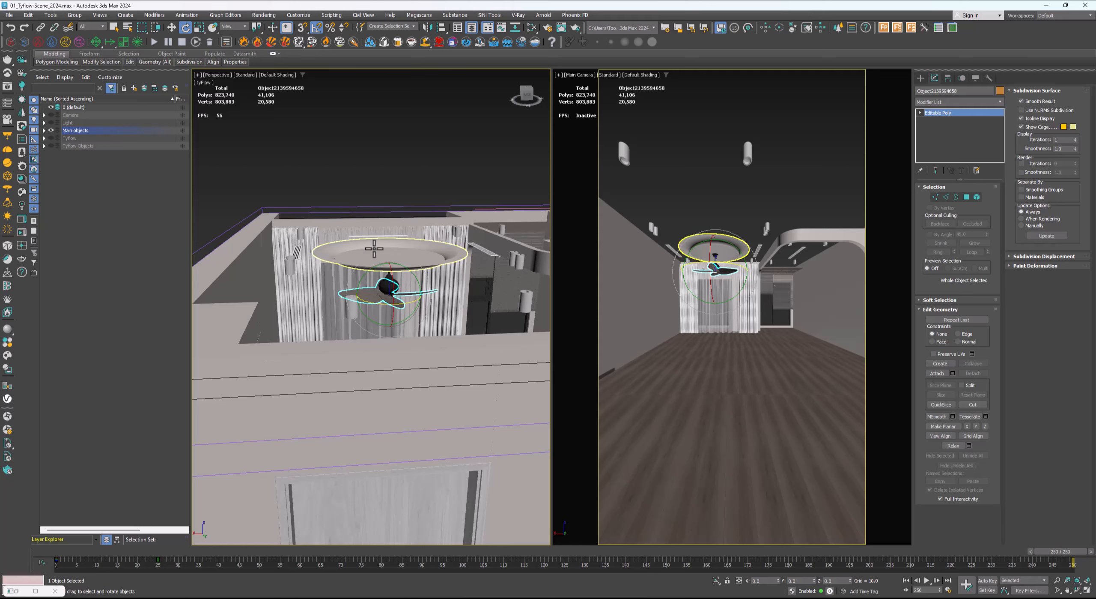
key("w")
scroll(379, 251, "down", 4)
scroll(428, 261, "up", 10)
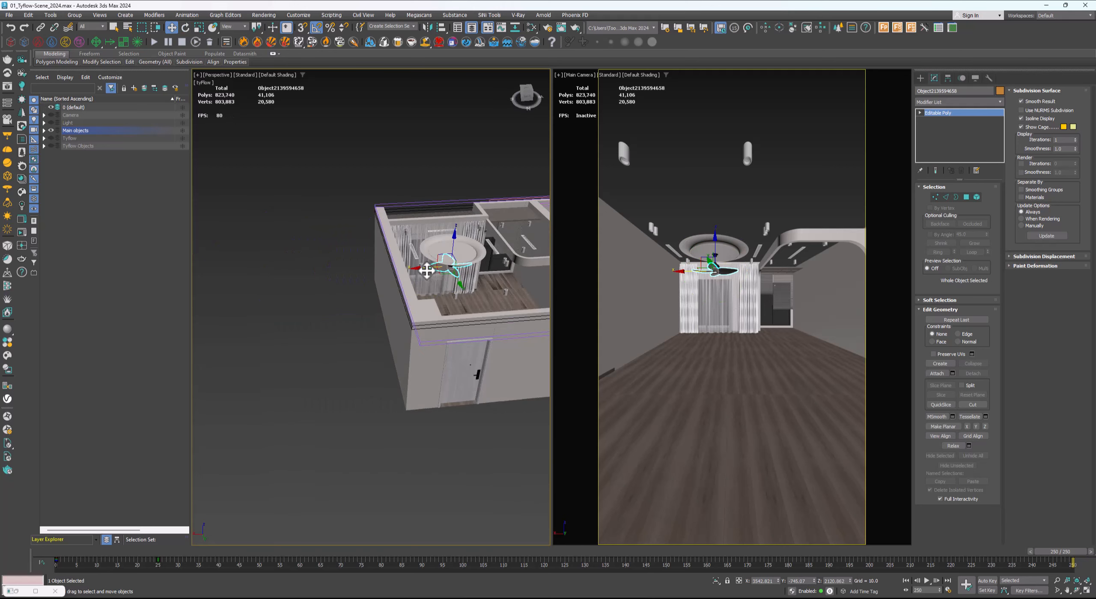
scroll(463, 257, "down", 3)
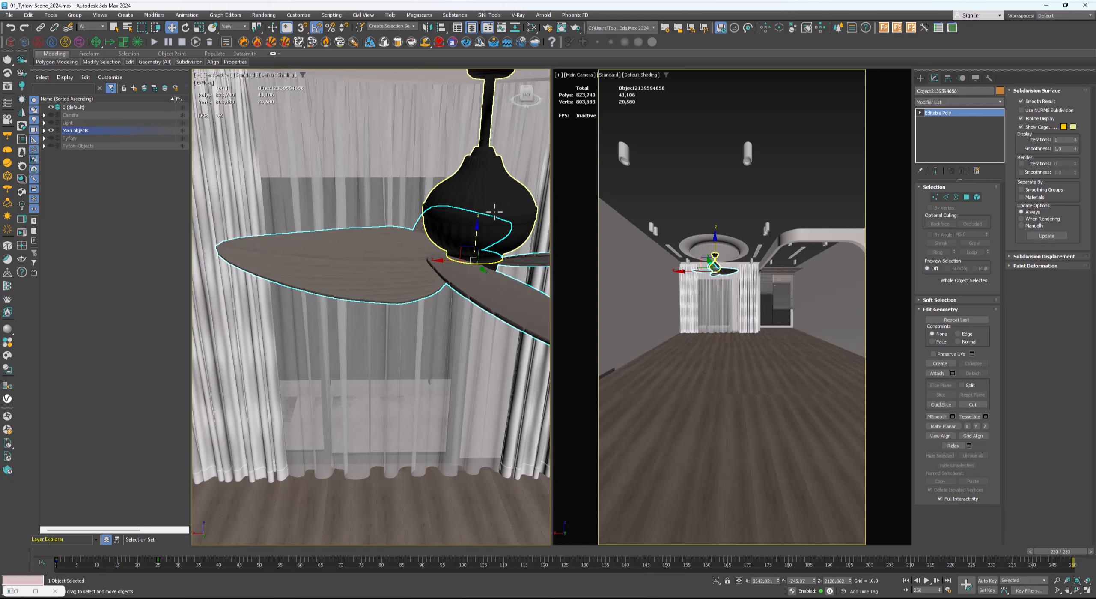
left_click(481, 227, "ctrl")
scroll(476, 227, "down", 3)
scroll(476, 227, "up", 6)
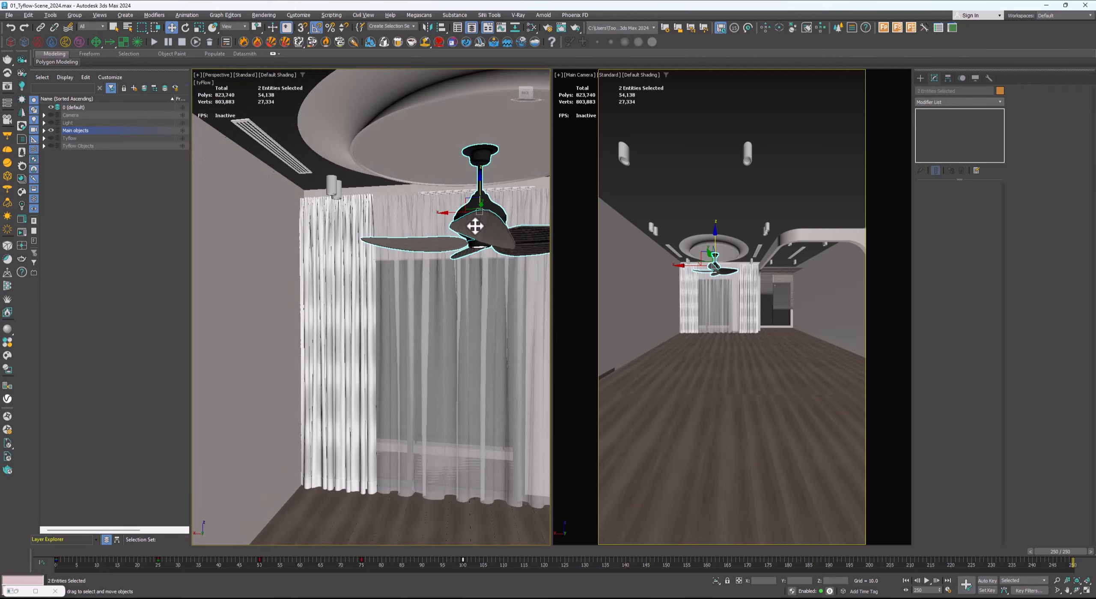
scroll(487, 233, "down", 10)
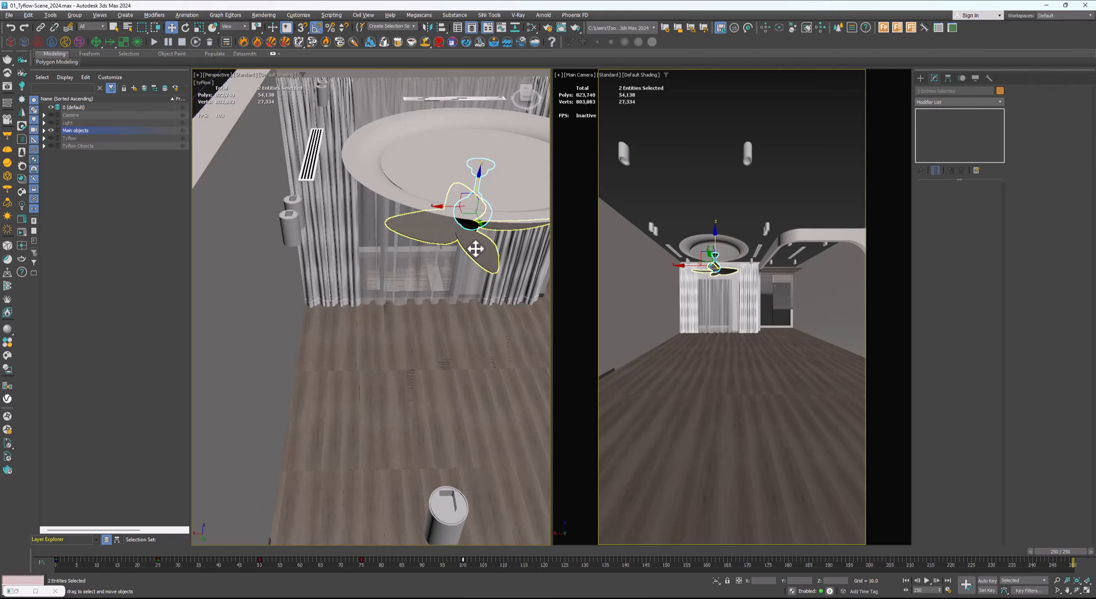
Clone the selected ceiling fan parts as one independent copy outside the room
left_click_drag(445, 226, 346, 249, "shift")
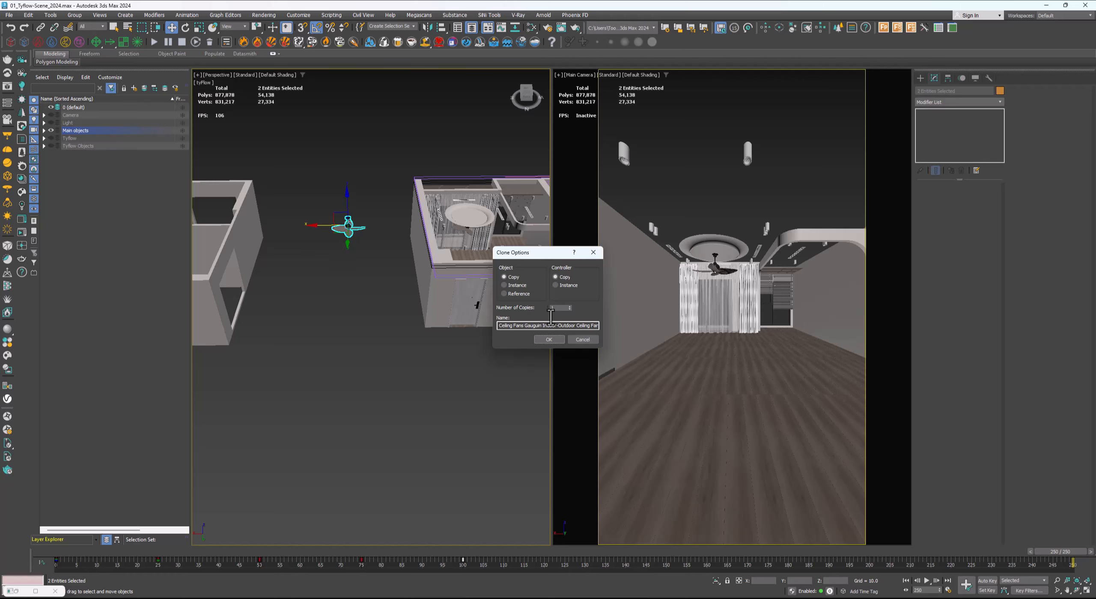
left_click(550, 339)
scroll(357, 266, "up", 5)
middle_click_drag(358, 266, 333, 210, "alt")
middle_click_drag(341, 174, 368, 298)
scroll(350, 249, "up", 3)
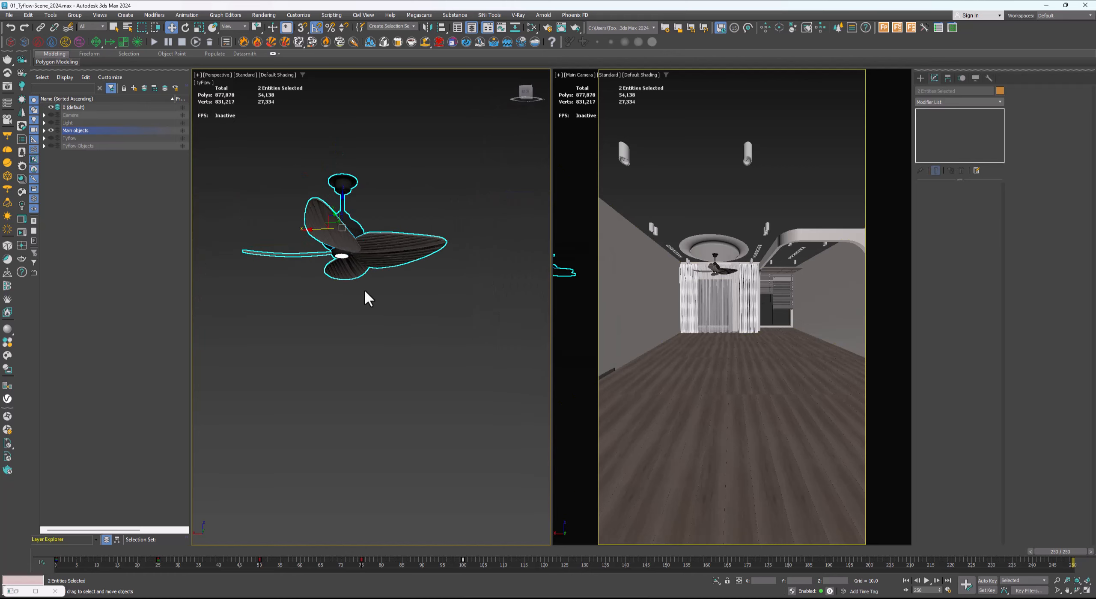
Delete all animation keys from the copied ceiling fan and deselect it
left_click_drag(498, 565, 435, 573)
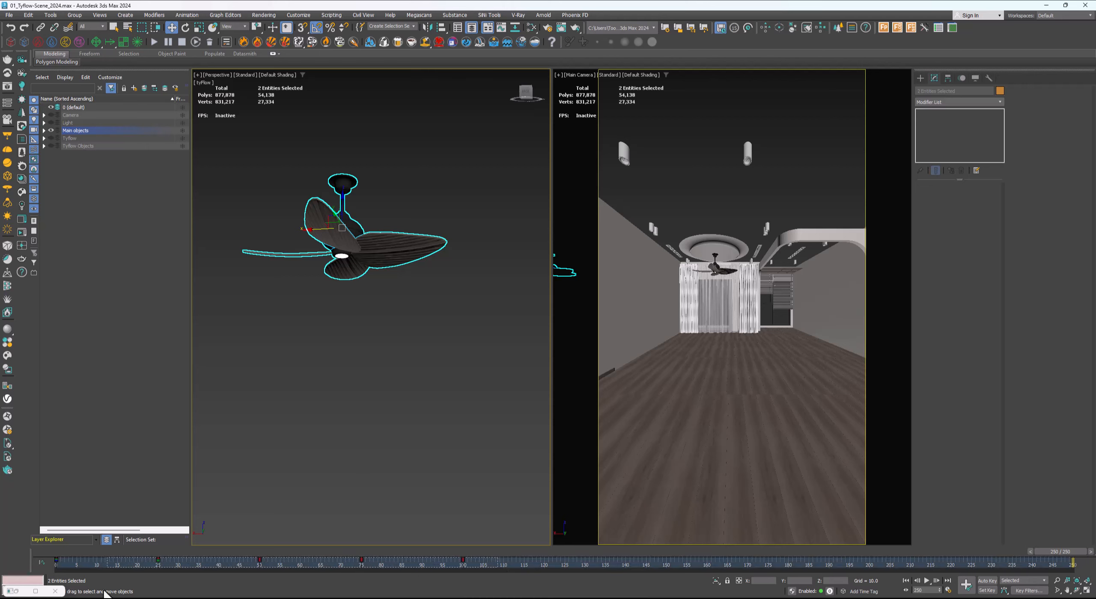
left_click_drag(106, 594, 53, 593)
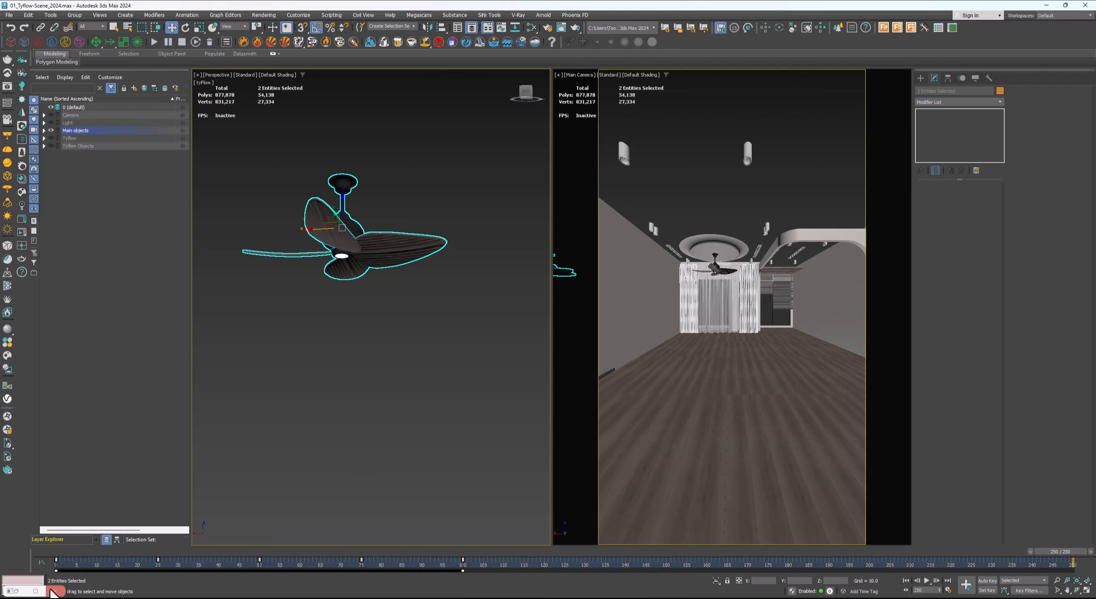
left_click(299, 388)
Select the copied fan's blades and body in turn to check that they are separate objects
left_click(358, 267)
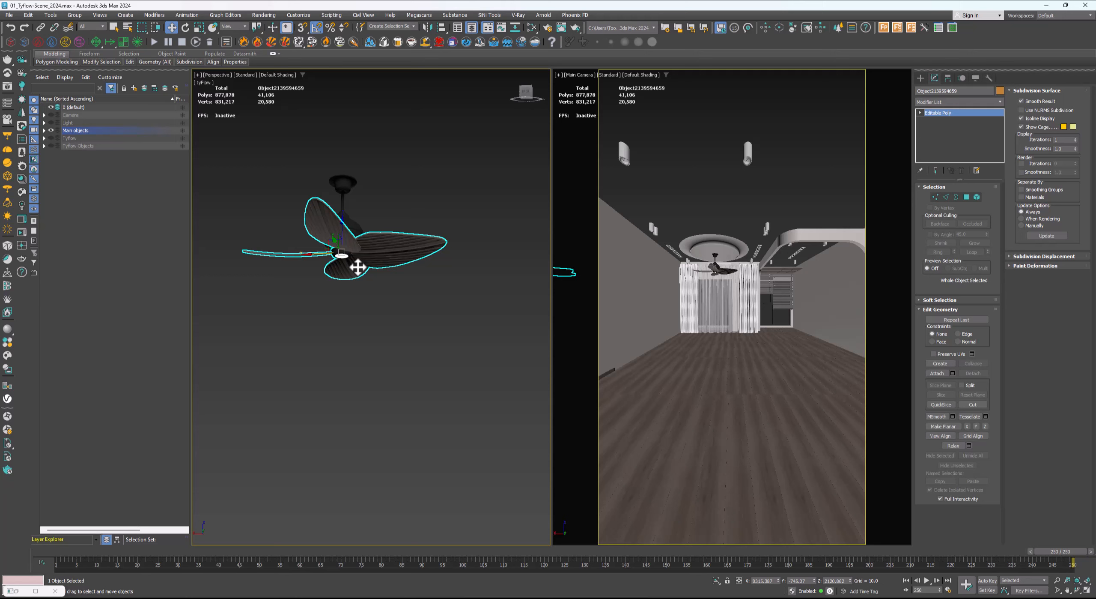
left_click(350, 232)
left_click(350, 207)
left_click(349, 209)
middle_click_drag(402, 358, 410, 377)
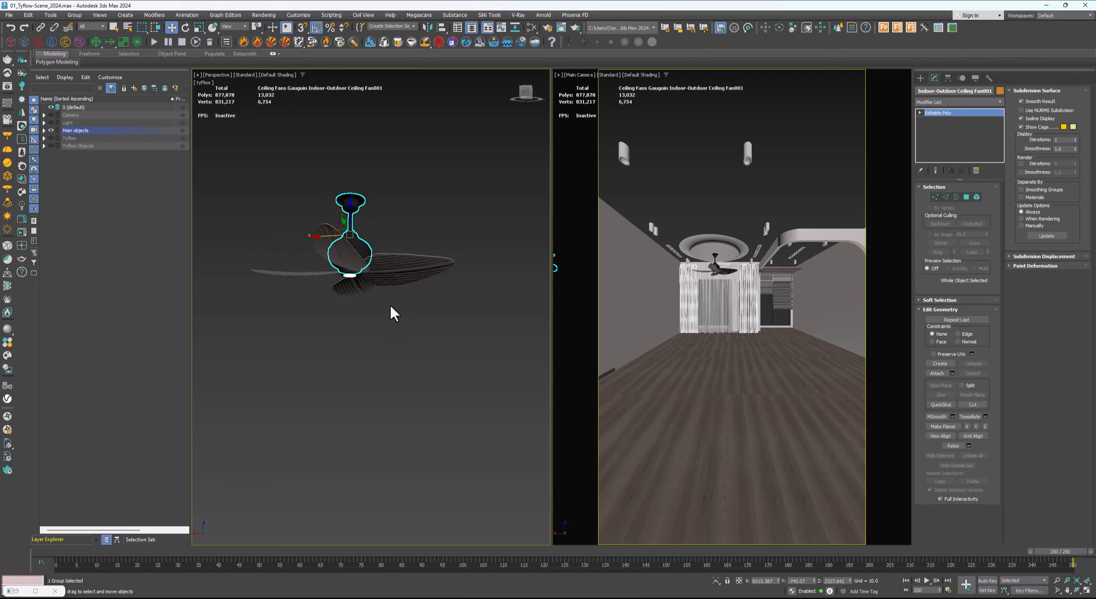
left_click(378, 281)
middle_click_drag(379, 297, 411, 391, "alt")
Select the copied fan's blades and body together, unlink them, and clear the selection
left_click_drag(269, 441, 269, 441)
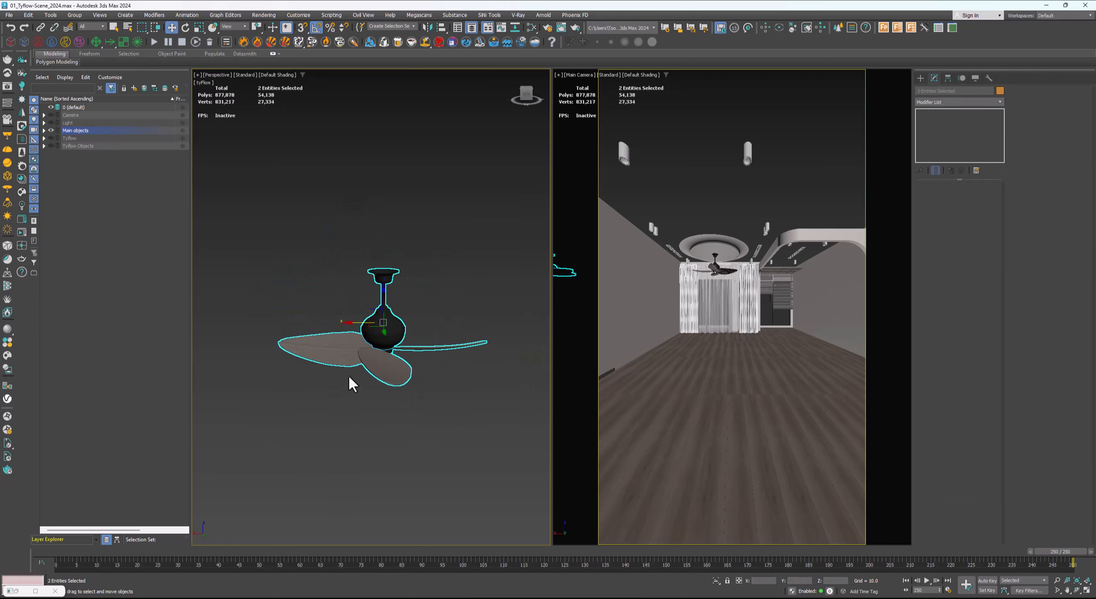
mouse_move(350, 379)
middle_mouse_down("alt")
mouse_move(343, 359)
mouse_move(341, 388)
middle_mouse_up("alt")
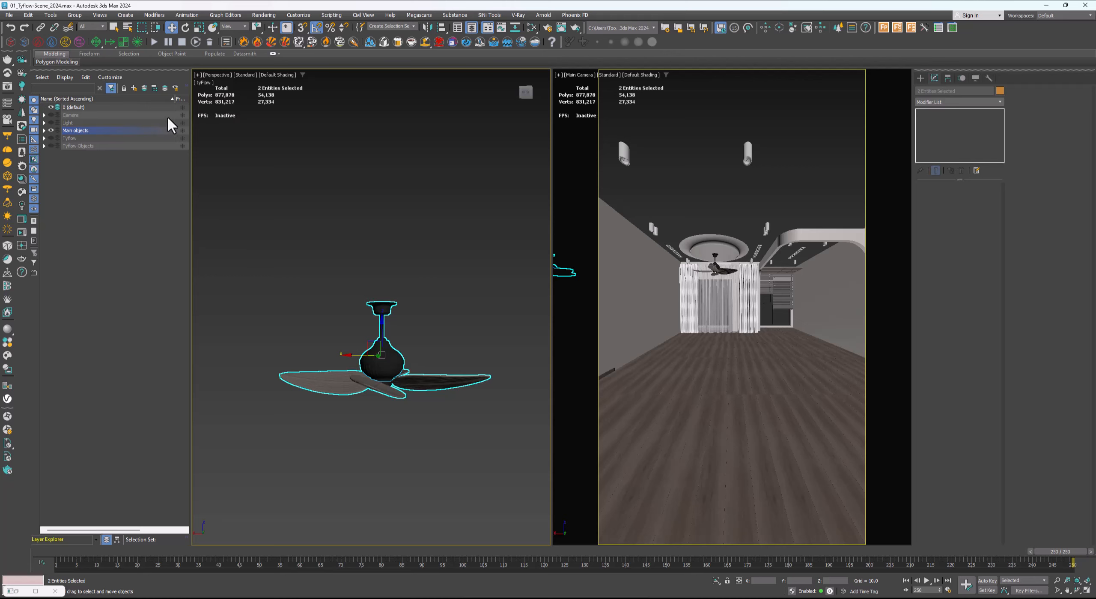
left_click(54, 27)
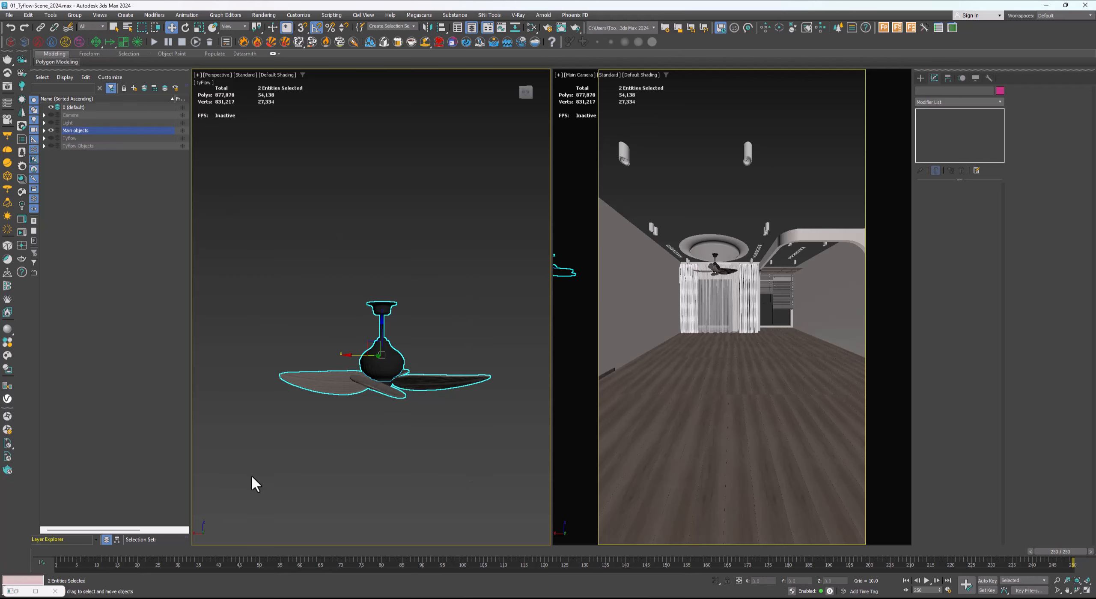
left_click(442, 270)
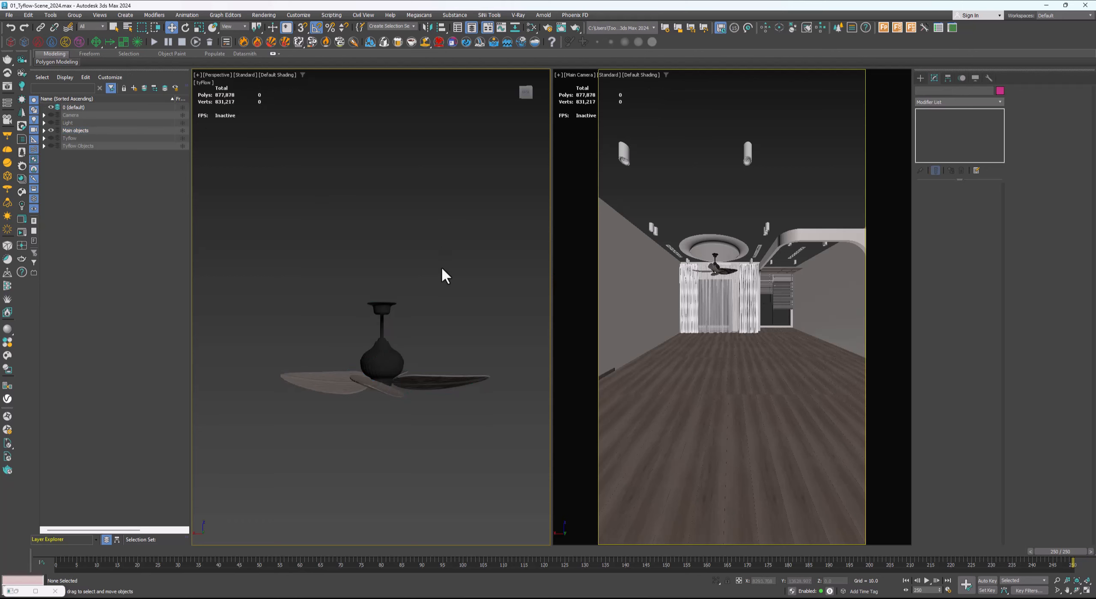
Select the copied fan's blades, and try moving its body away to check that the two are unlinked
left_click(422, 377)
scroll(415, 379, "up", 3)
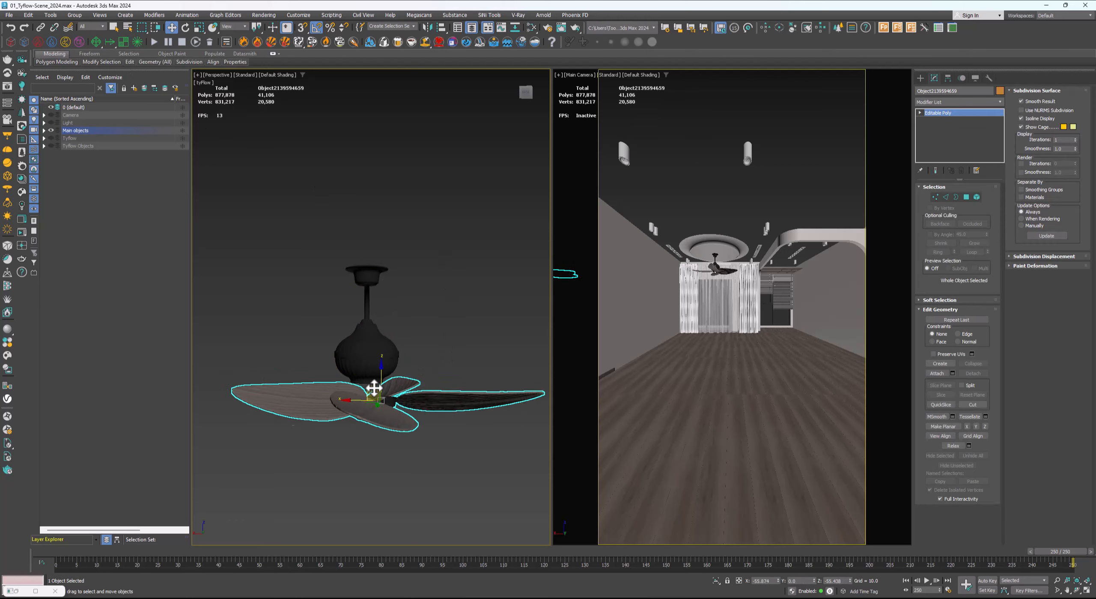
left_click(367, 355)
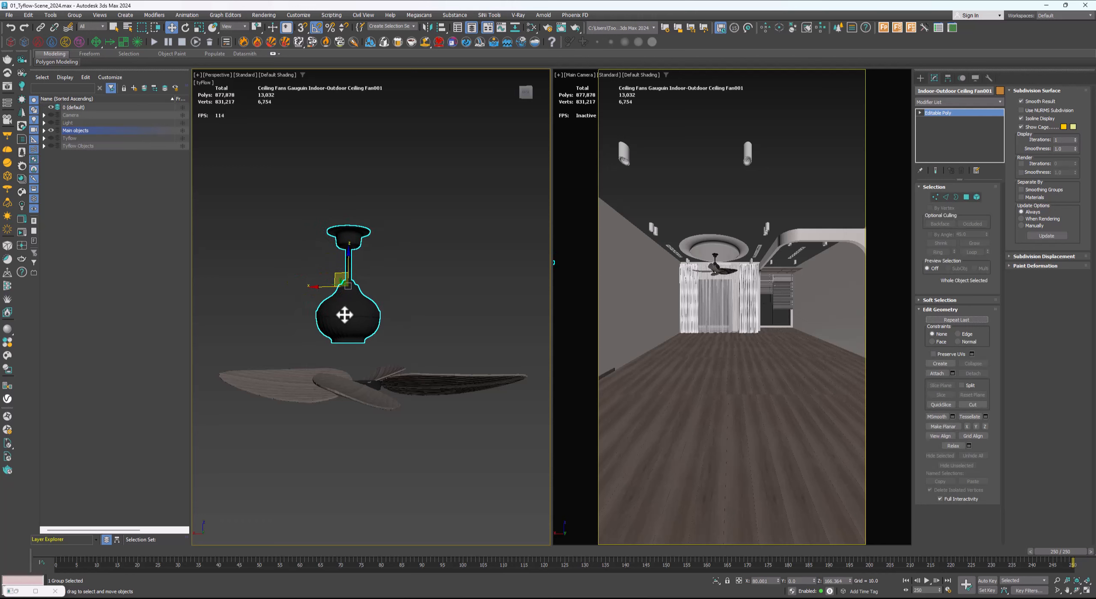
mouse_move(380, 357)
middle_mouse_down("alt")
mouse_move(384, 373)
mouse_move(366, 374)
middle_mouse_up("alt")
Select the copied fan's blades and examine how they sit around the hub from below
left_click(384, 369)
scroll(421, 335, "down", 4)
mouse_move(421, 336)
middle_mouse_down("alt")
mouse_move(404, 377)
mouse_move(419, 317)
middle_mouse_up("alt")
scroll(399, 352, "up", 4)
scroll(400, 352, "up", 3)
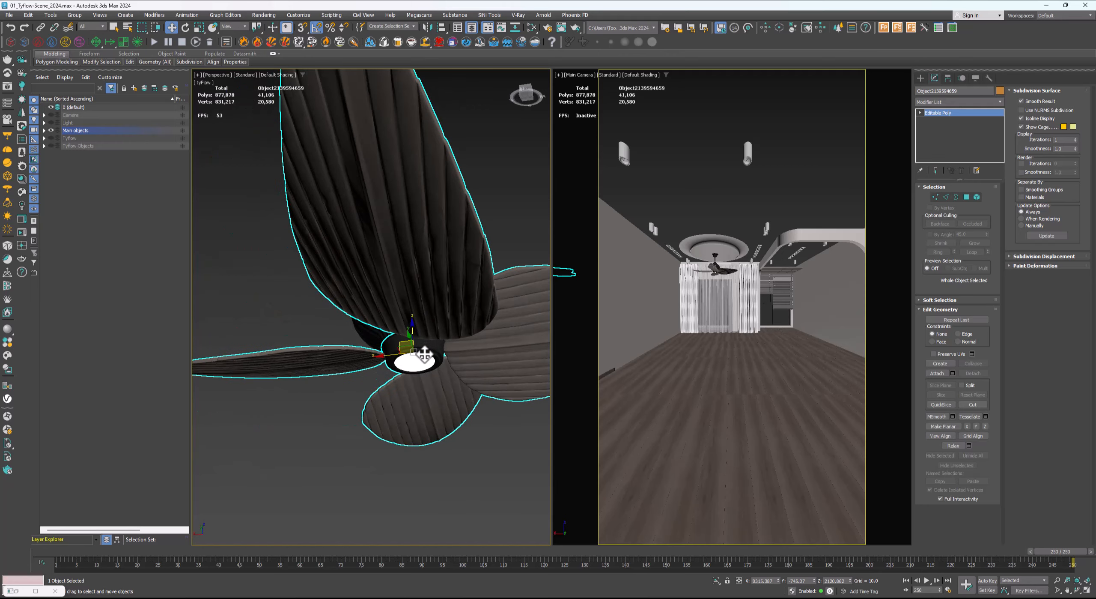
mouse_move(424, 354)
middle_mouse_down("alt")
mouse_move(419, 343)
mouse_move(438, 341)
middle_mouse_up("alt")
scroll(421, 336, "down", 3)
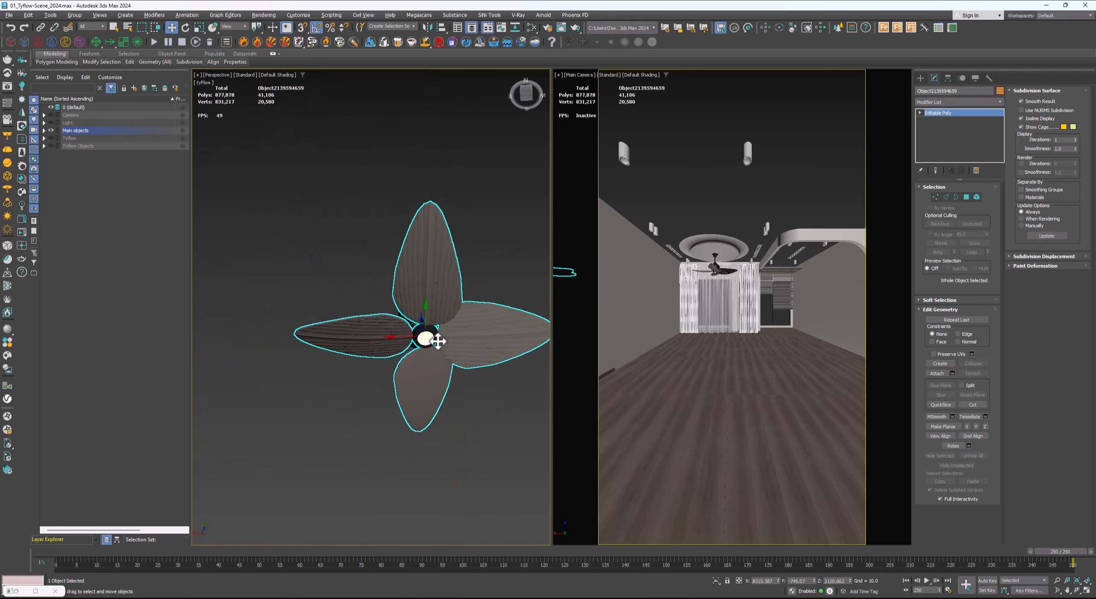
scroll(428, 338, "up", 5)
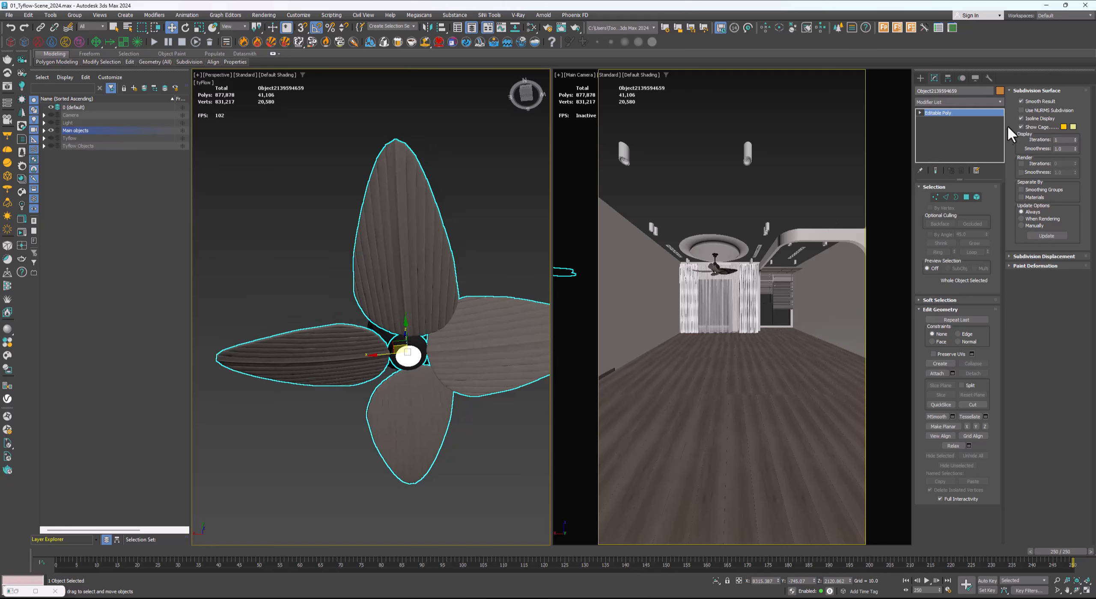
Check in pivot-only adjustment that the blades' pivot sits at the hub's centre, and leave that mode
left_click(949, 78)
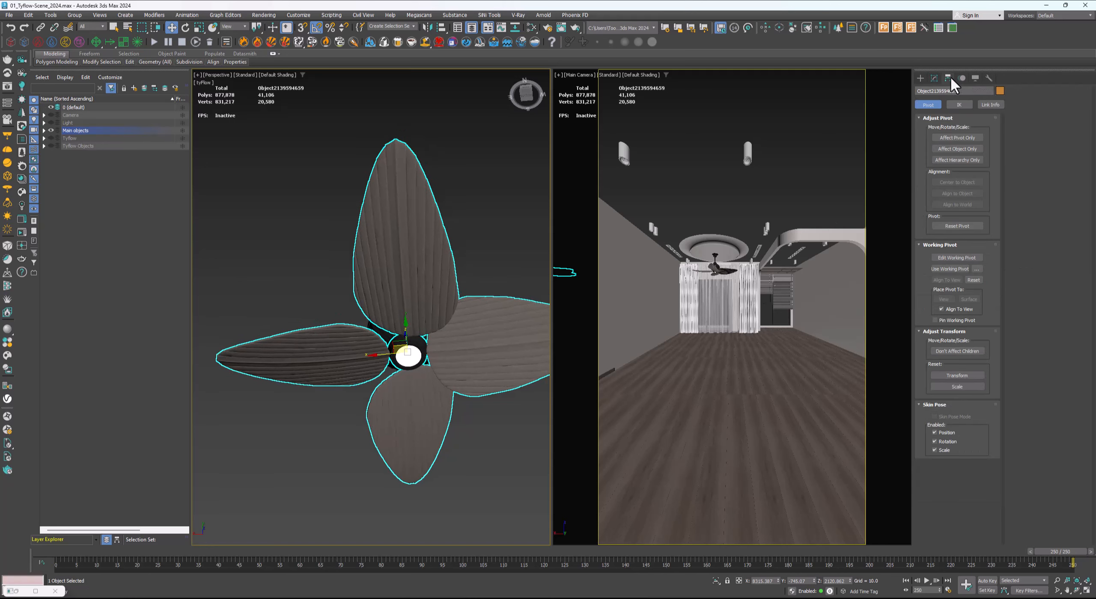
left_click(955, 137)
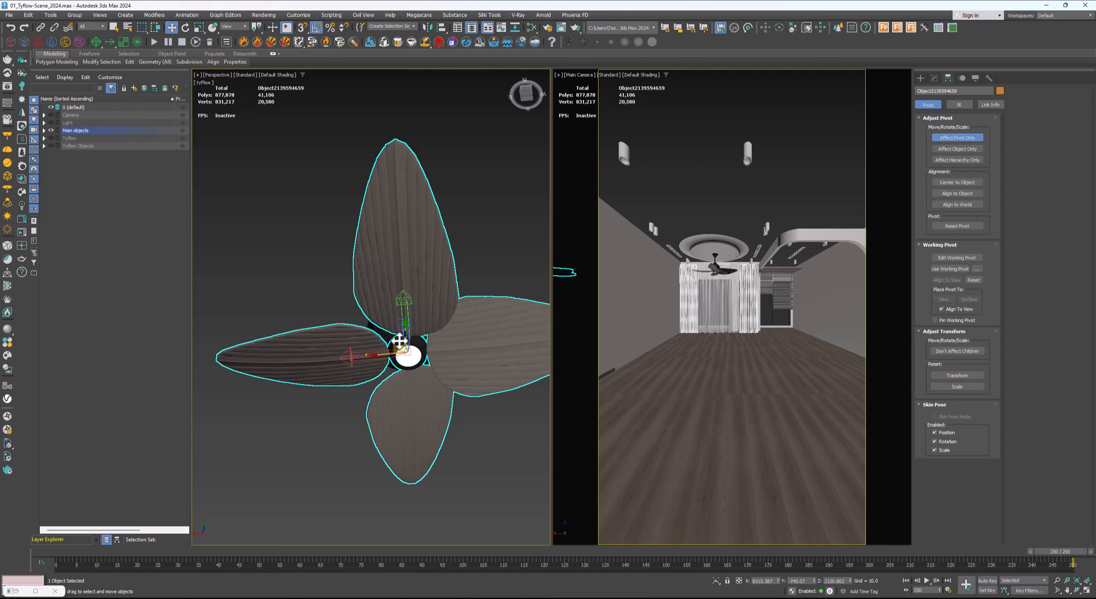
scroll(400, 343, "up", 6)
middle_click_drag(406, 336, 406, 344, "alt")
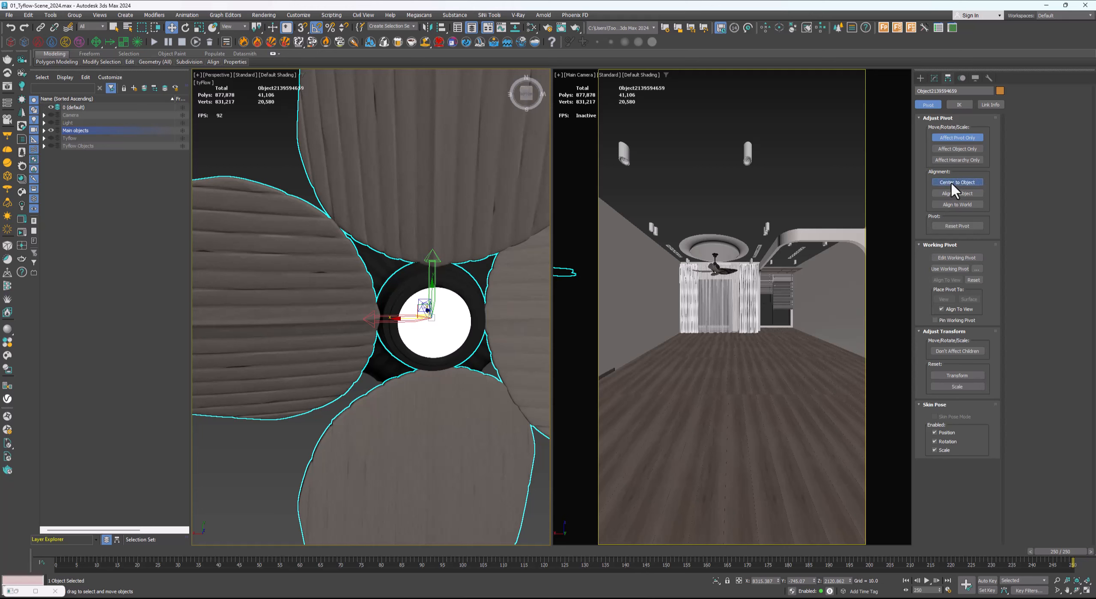
left_click(957, 136)
mouse_move(454, 300)
middle_mouse_down("alt")
mouse_move(470, 286)
mouse_move(452, 343)
mouse_move(451, 300)
mouse_move(433, 330)
mouse_move(431, 316)
mouse_move(445, 330)
mouse_move(458, 313)
middle_mouse_up("alt")
key("e")
key("w")
Go to frame 0 and turn on Auto Key for the blades in a maximized perspective view
scroll(439, 341, "up", 3)
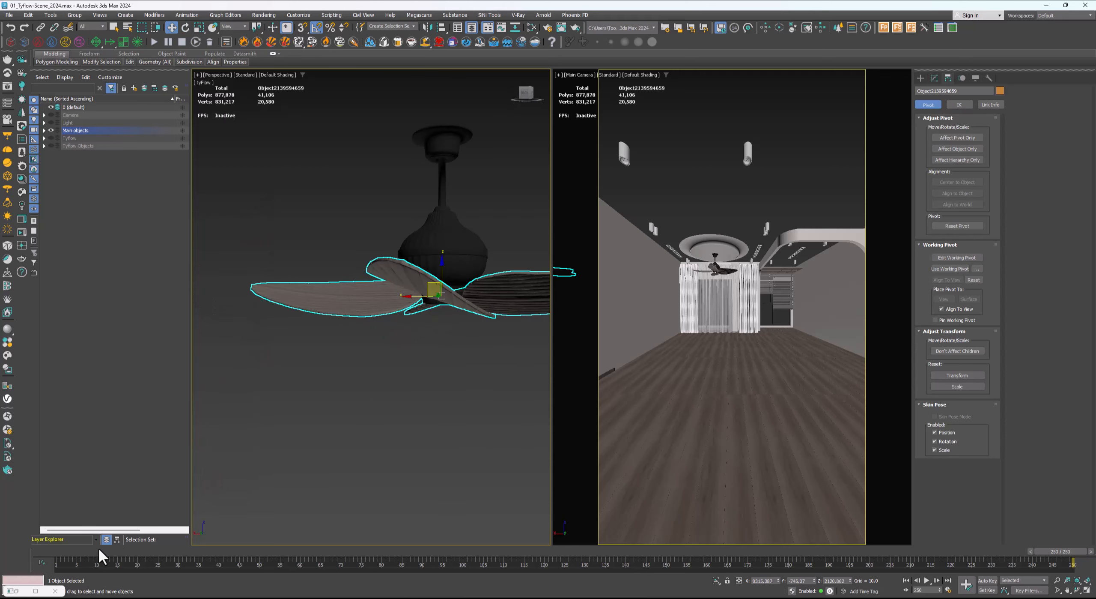
left_click(48, 553)
middle_click_drag(407, 361, 427, 355, "alt")
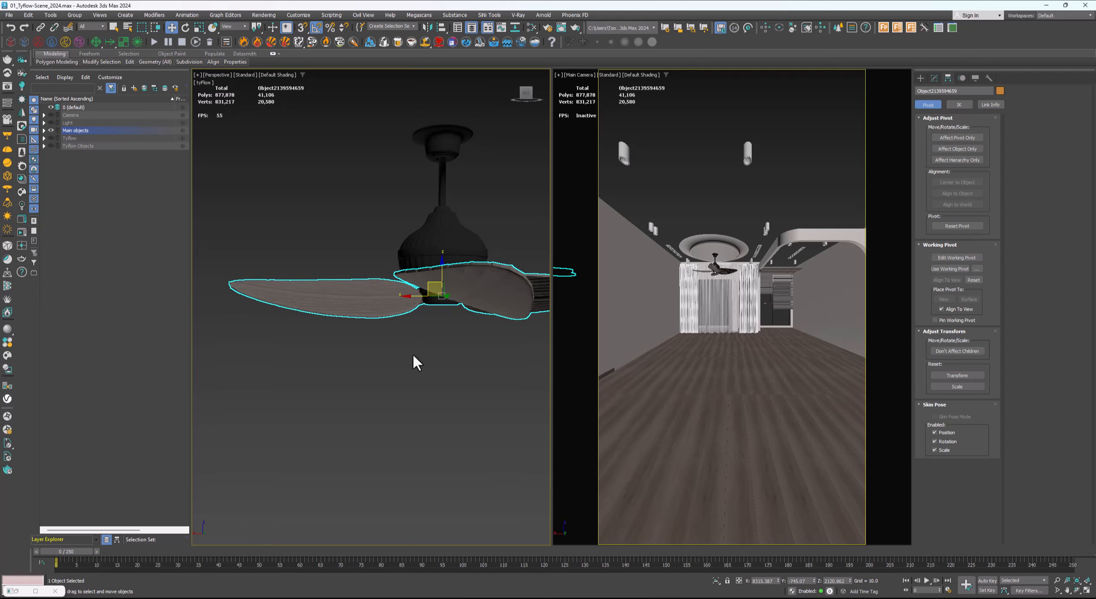
mouse_move(67, 566)
left_mouse_down()
mouse_move(1029, 566)
mouse_move(62, 574)
left_mouse_up()
mouse_move(380, 381)
middle_mouse_down("alt")
mouse_move(387, 351)
mouse_move(400, 380)
mouse_move(411, 377)
mouse_move(385, 350)
mouse_move(355, 372)
mouse_move(355, 386)
mouse_move(360, 367)
mouse_move(367, 379)
mouse_move(384, 368)
middle_mouse_up("alt")
key("n")
key("alt+w")
scroll(469, 359, "down", 5)
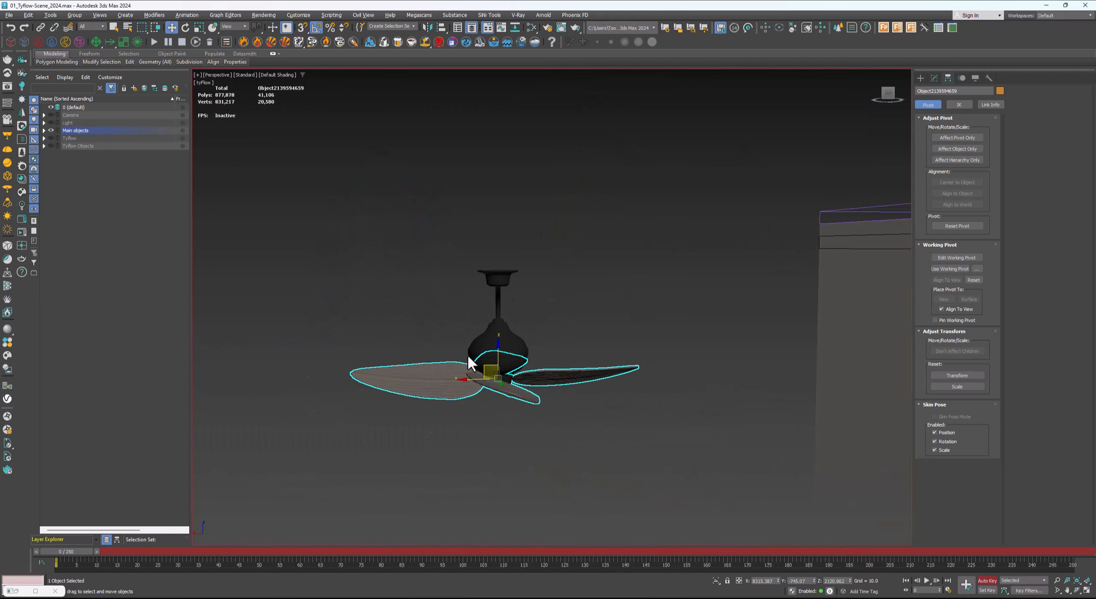
middle_click_drag(478, 353, 477, 360, "alt")
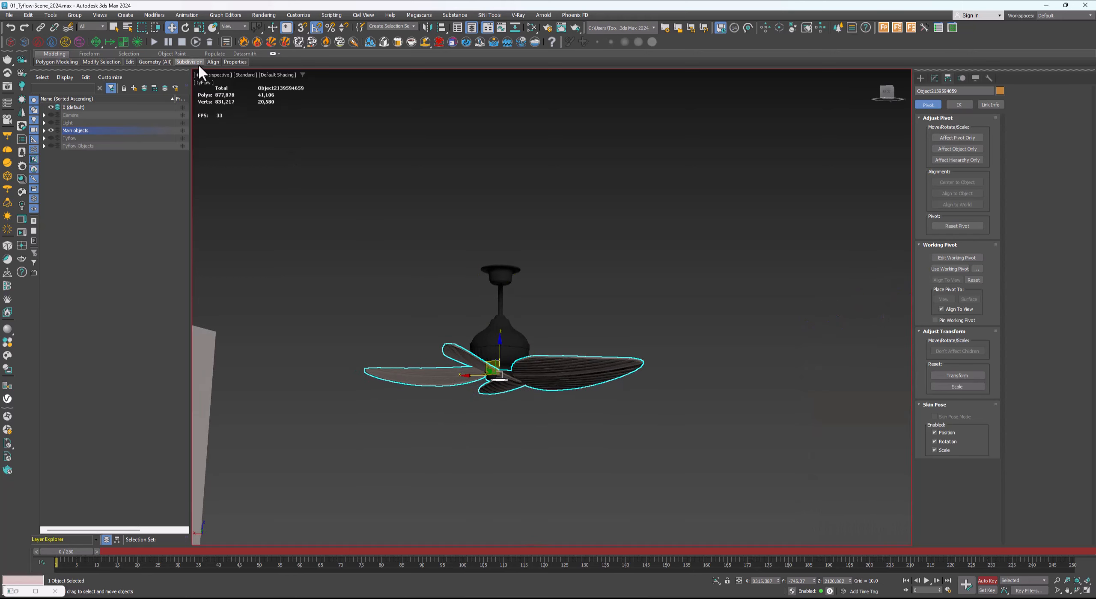
Activate rotation for the blades and open the Rotate Transform Type-In, placing it clear of the fan
key("e")
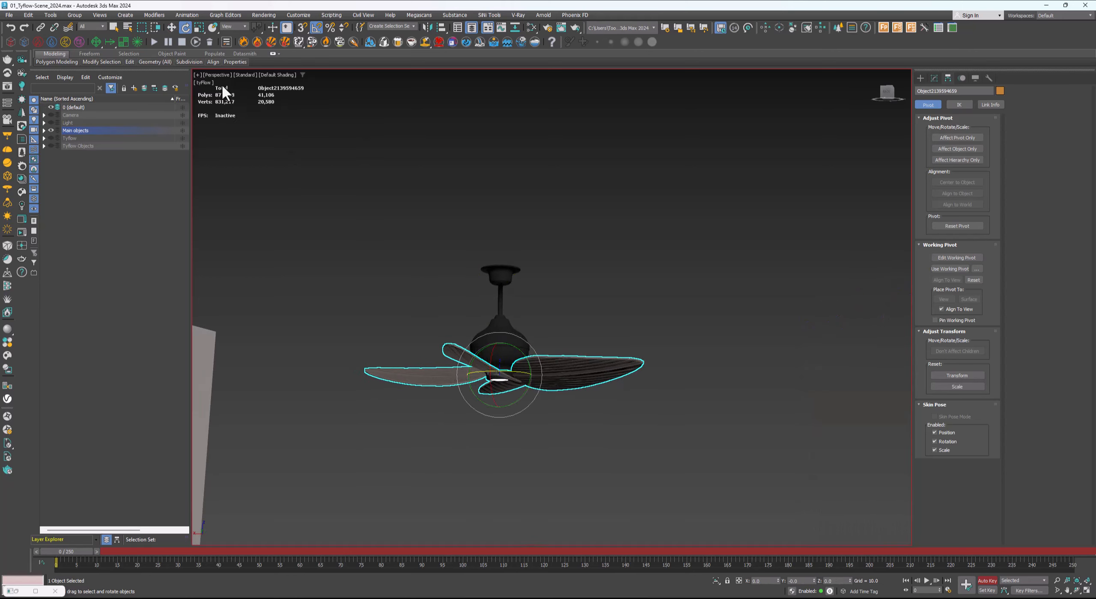
right_click(185, 28)
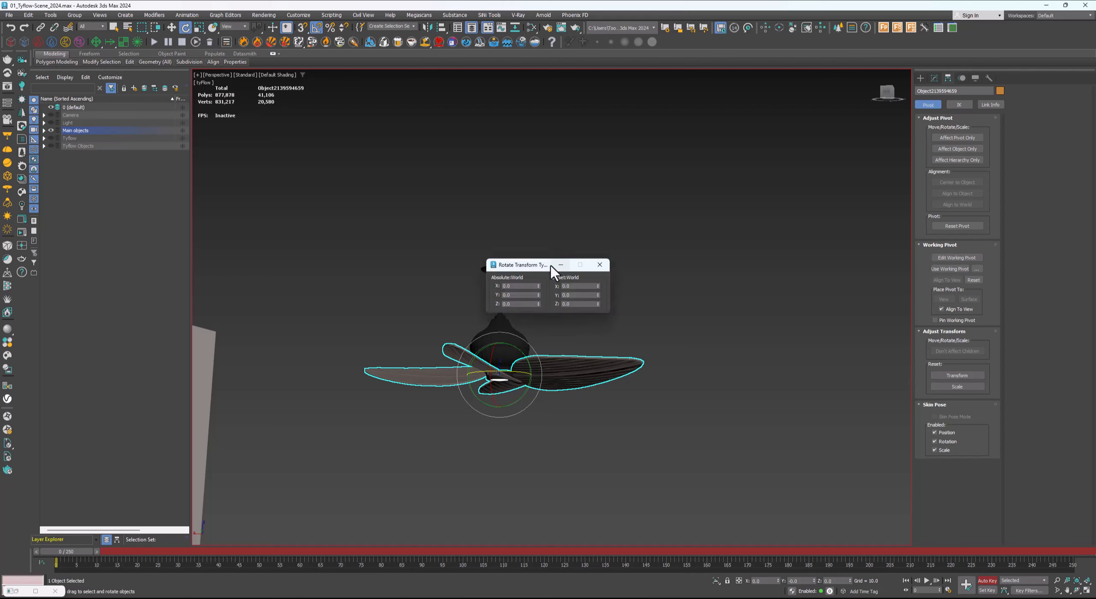
left_click_drag(551, 266, 689, 255)
scroll(553, 360, "up", 3)
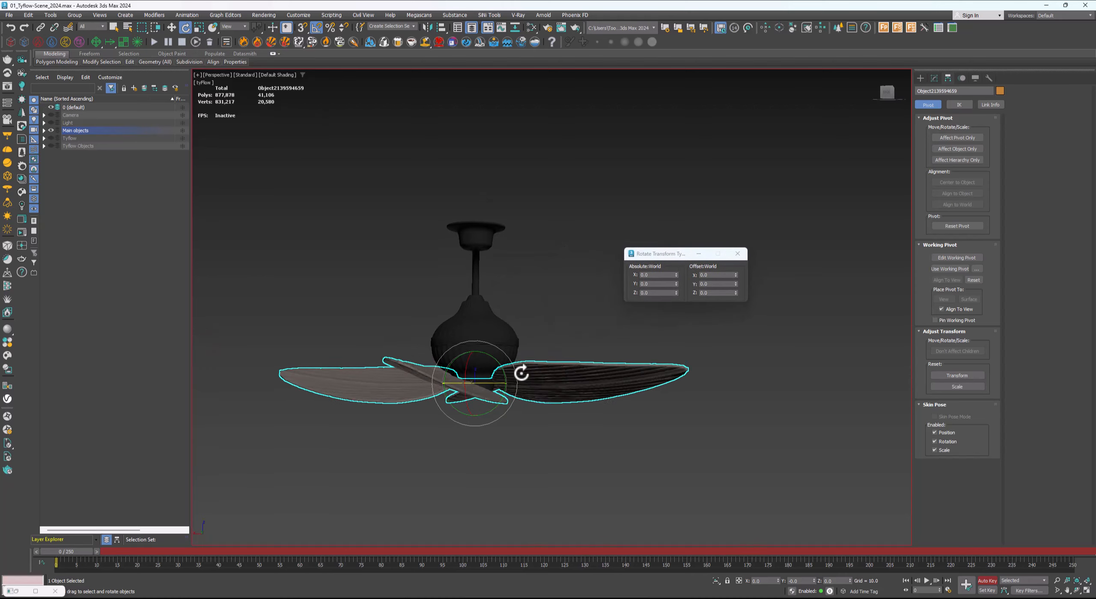
left_click_drag(522, 372, 512, 378)
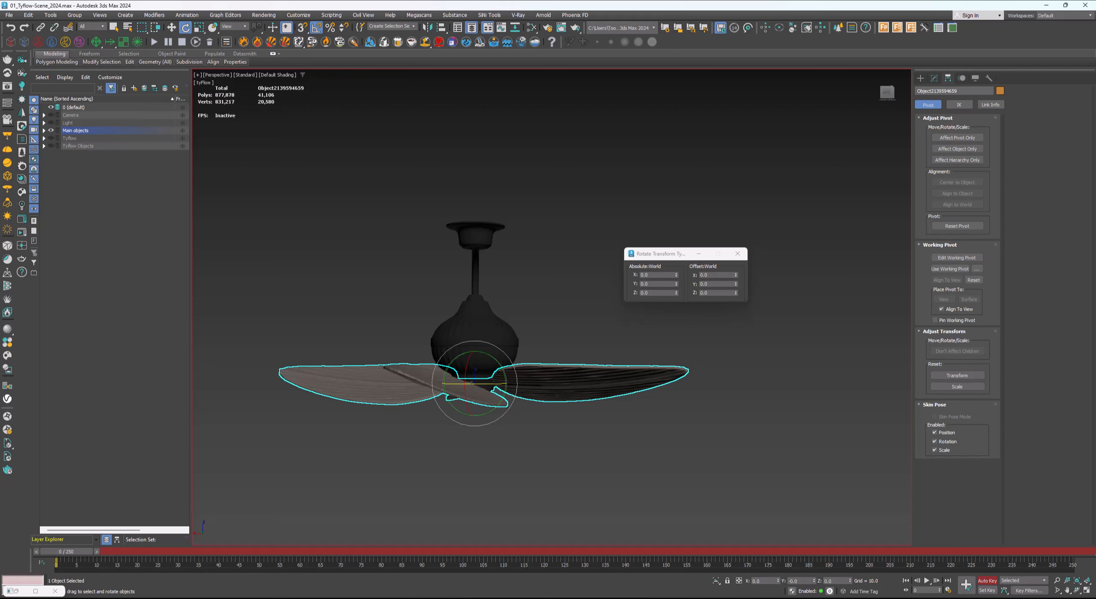
Key several turns of the blades about world Z at frame 250, ending at an absolute Z of -20, and turn off Auto Key
left_click_drag(72, 548, 189, 557)
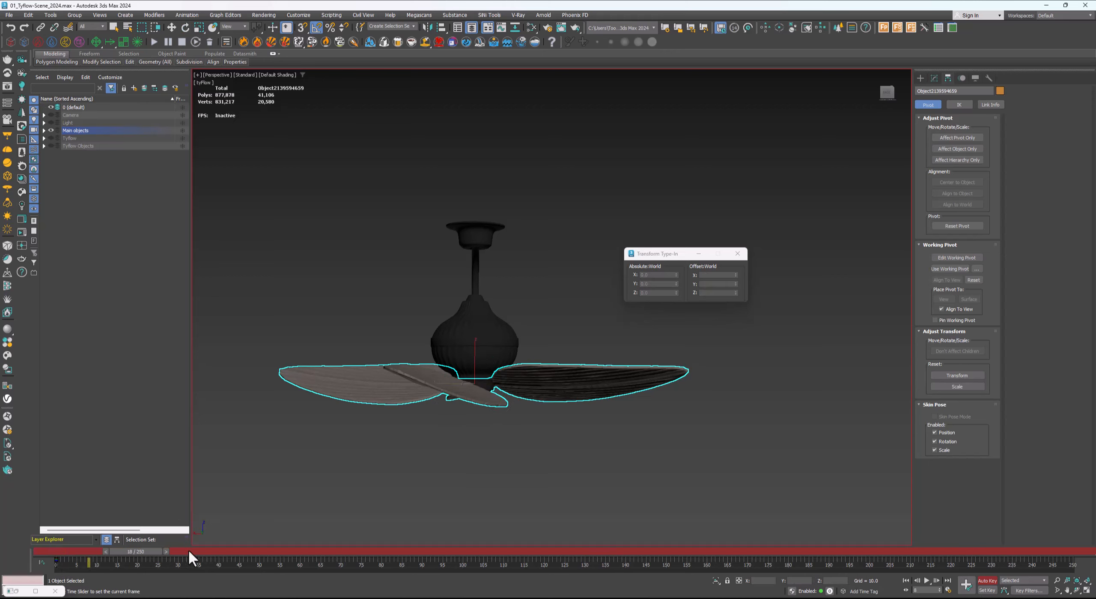
key("e")
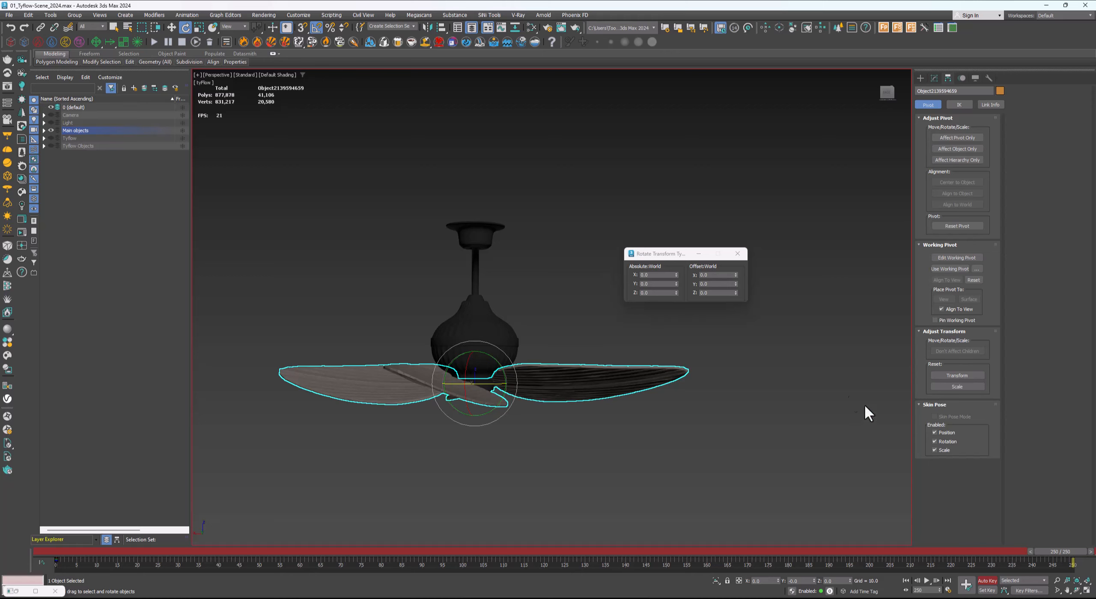
left_click_drag(735, 293, 734, 123)
key("Return")
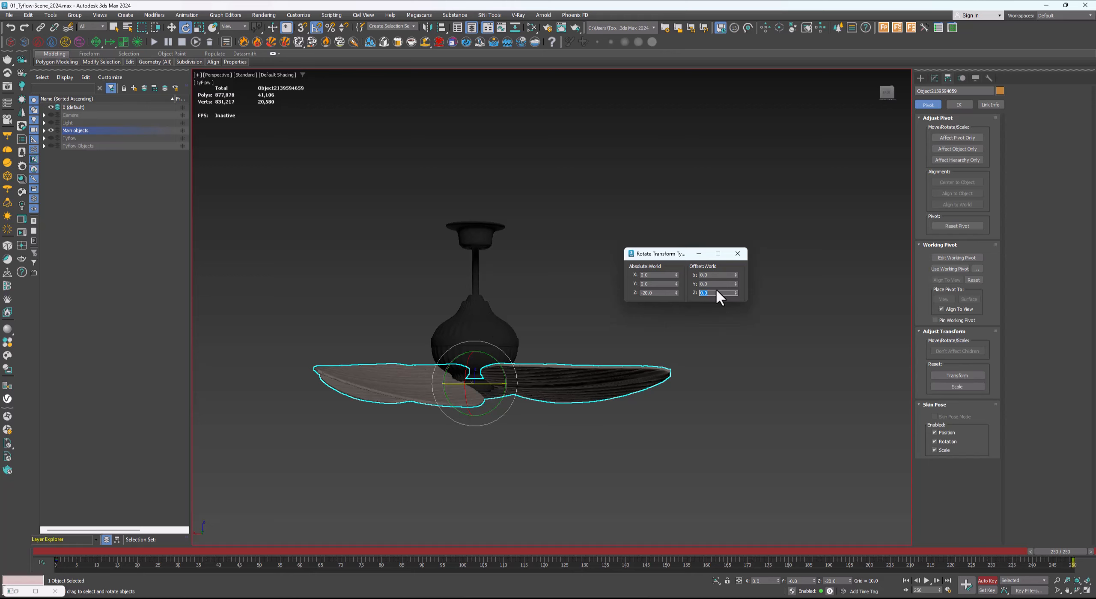
middle_click_drag(700, 392, 712, 393)
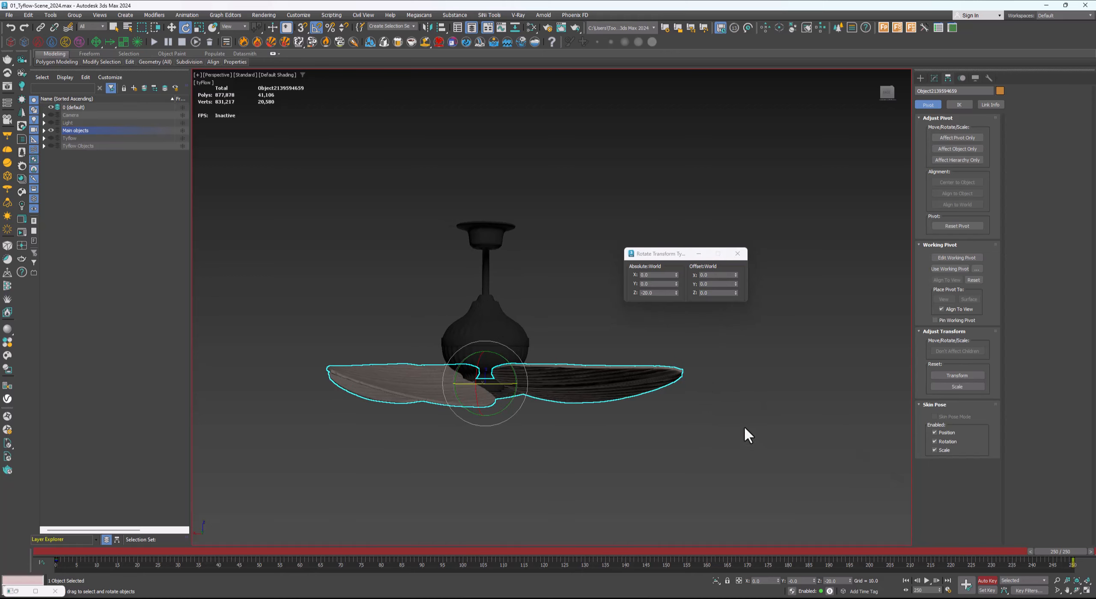
key("n")
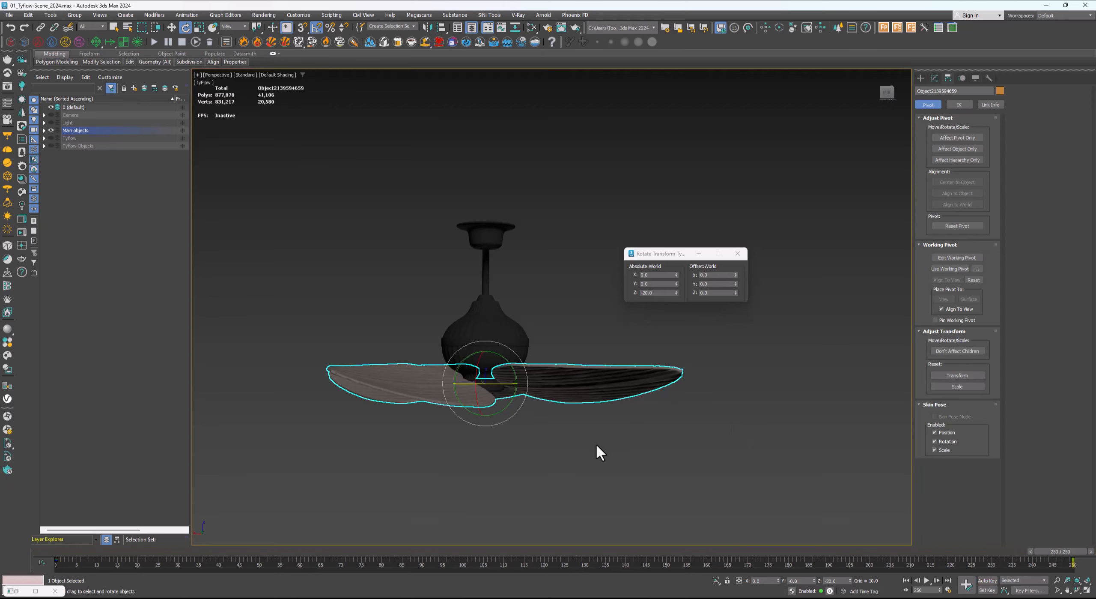
Clear the selection, play the copied fan's rotation animation, and return to frame 0
middle_click_drag(596, 445, 536, 418, "alt")
left_click(731, 461)
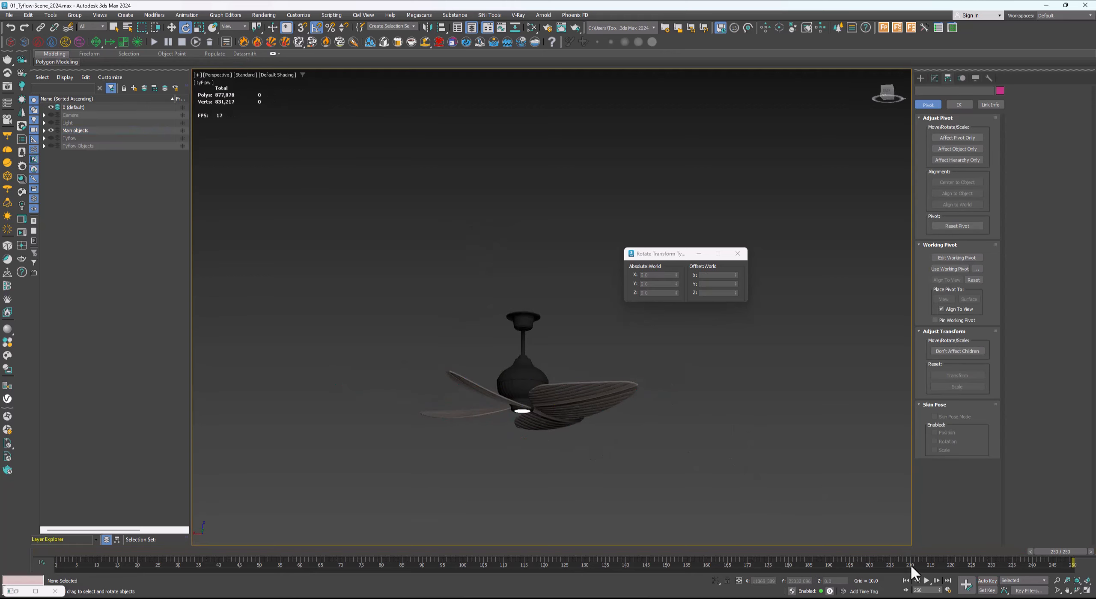
left_click(926, 581)
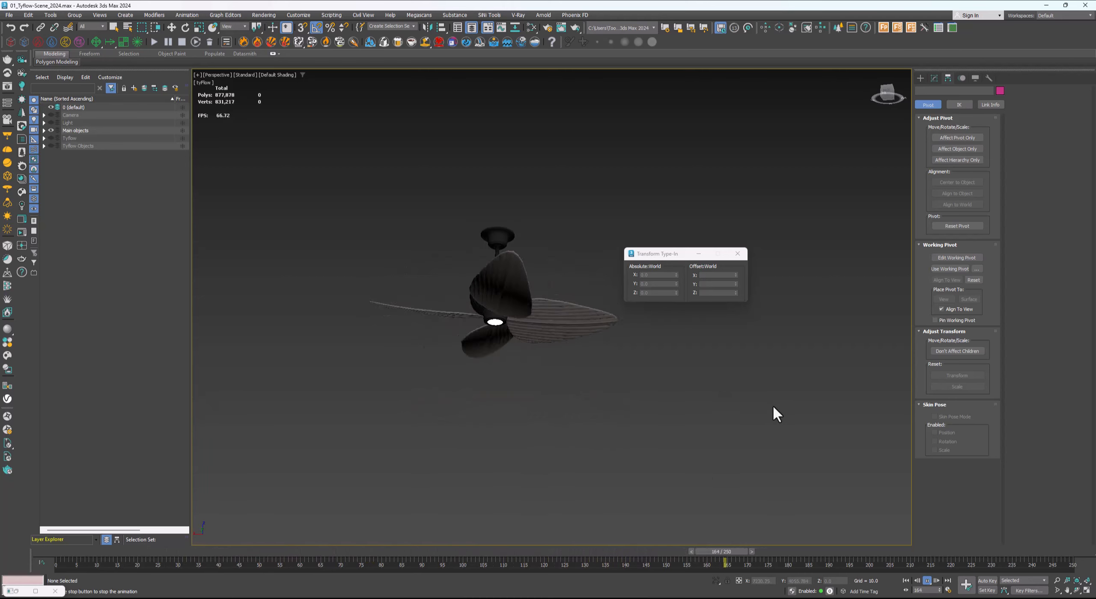
key("e")
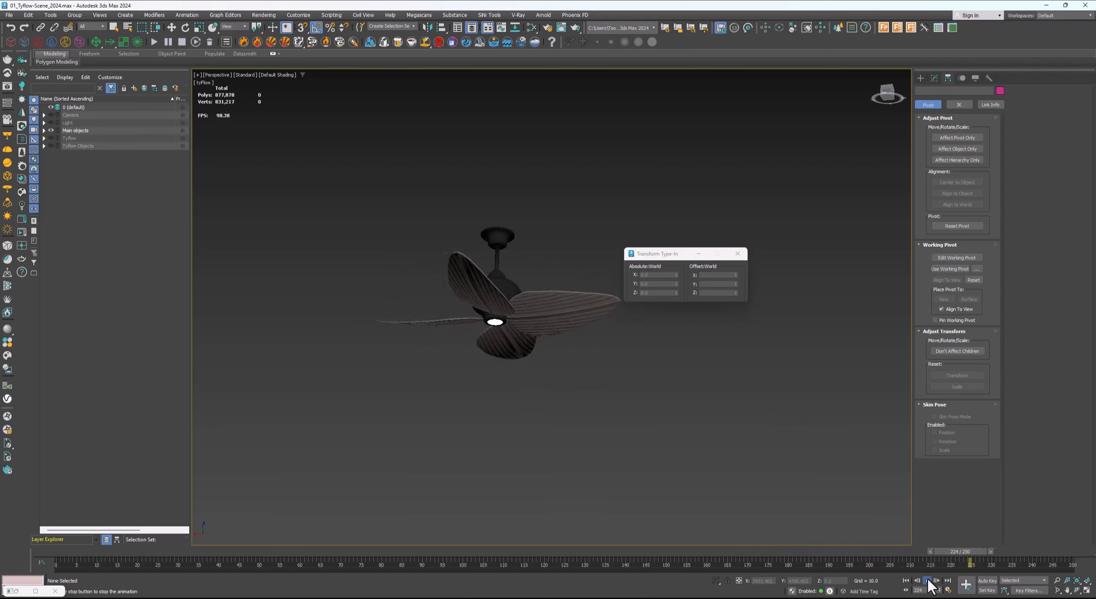
left_click_drag(975, 551, 51, 551)
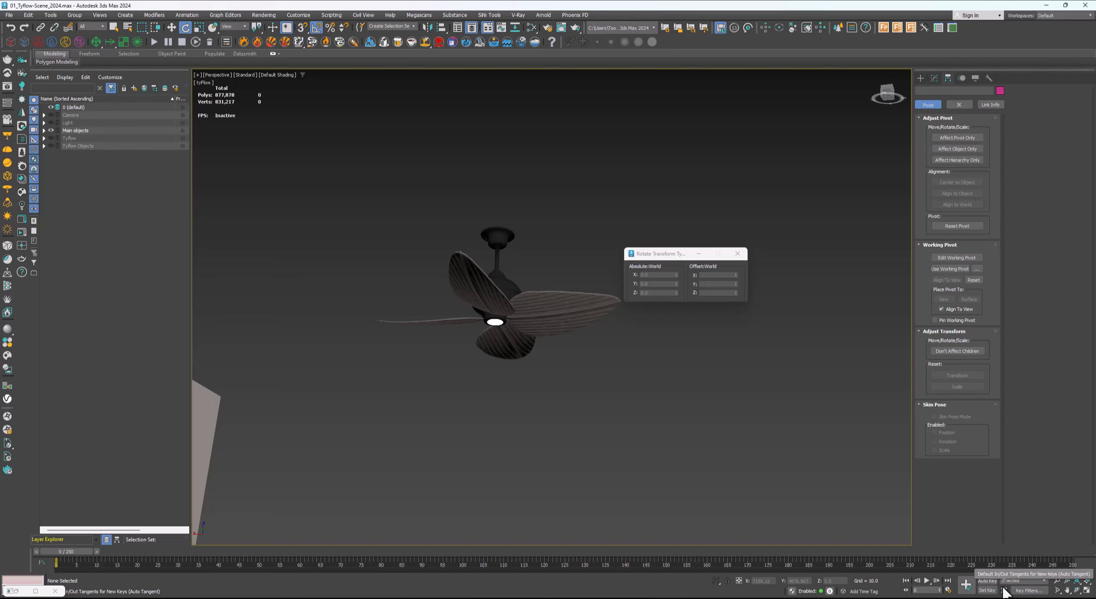
Select the spinning blades, scrub and replay their rotation to review its speed, and go back to the first frame
left_click(512, 307)
mouse_move(66, 552)
left_mouse_down()
mouse_move(374, 550)
mouse_move(58, 568)
left_mouse_up()
middle_click_drag(506, 336, 479, 340, "alt")
left_click_drag(85, 545, 1053, 569)
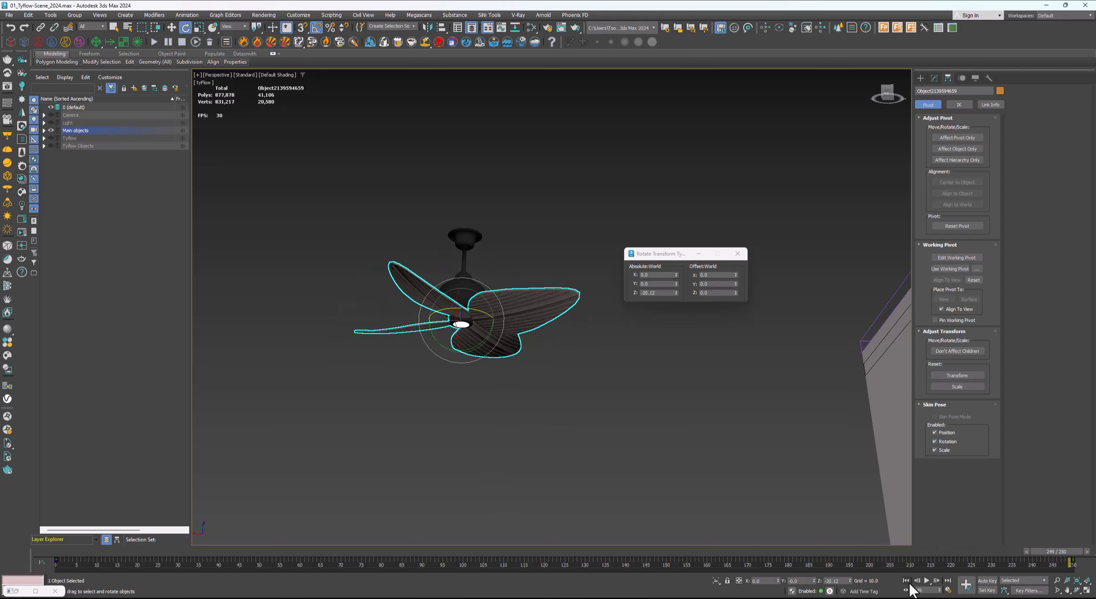
left_click(927, 580)
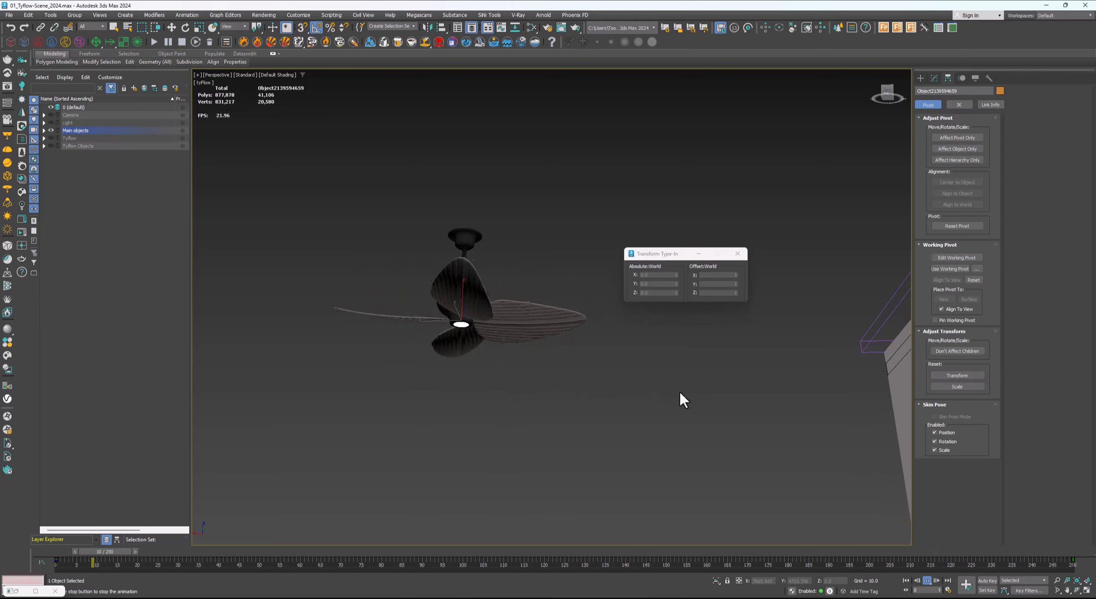
left_click(906, 580)
key("e")
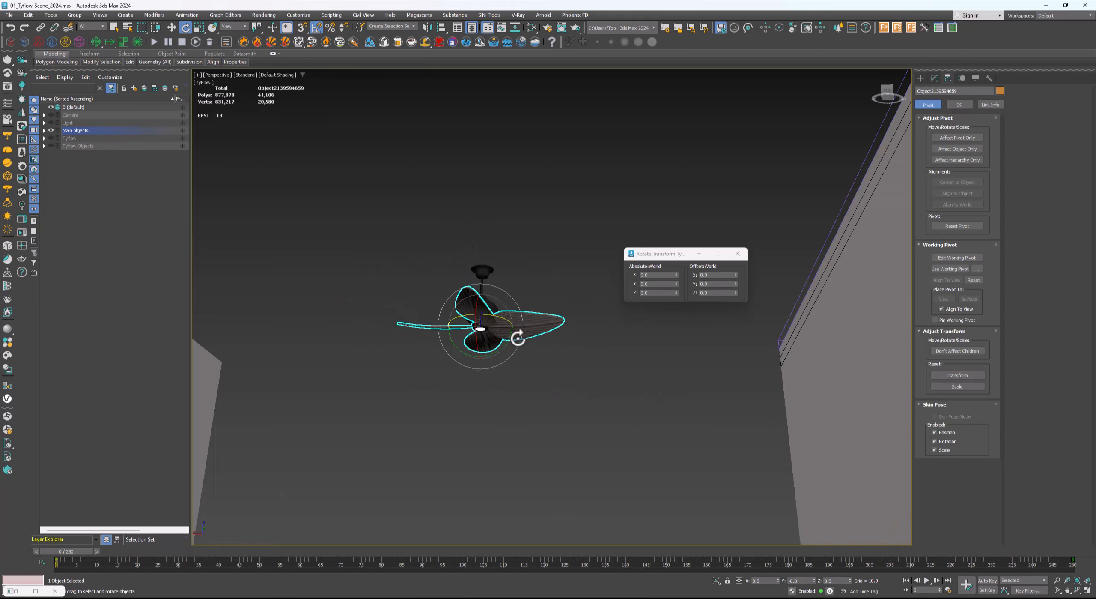
Delete the copied fan's blades and body together and close the Rotate Transform Type-In
middle_click_drag(519, 338, 509, 365, "alt")
left_click_drag(549, 261, 413, 435)
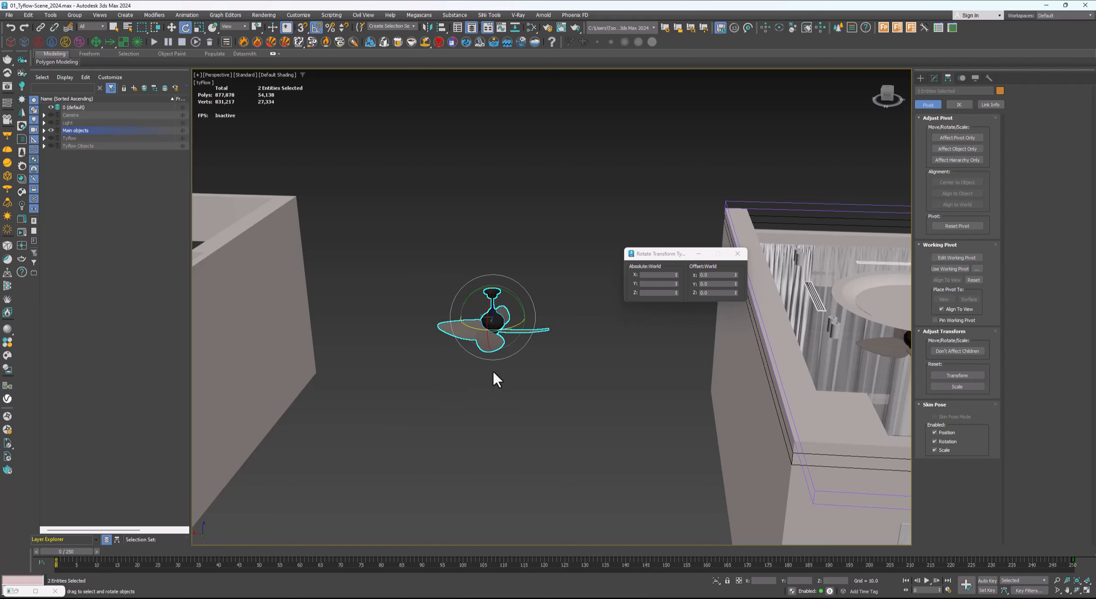
key("Delete")
left_click(737, 254)
Select the original ceiling fan's blades, restore the two-viewport layout, and deselect them to scrub the room animation from frame 0
middle_click_drag(673, 310, 514, 306, "alt")
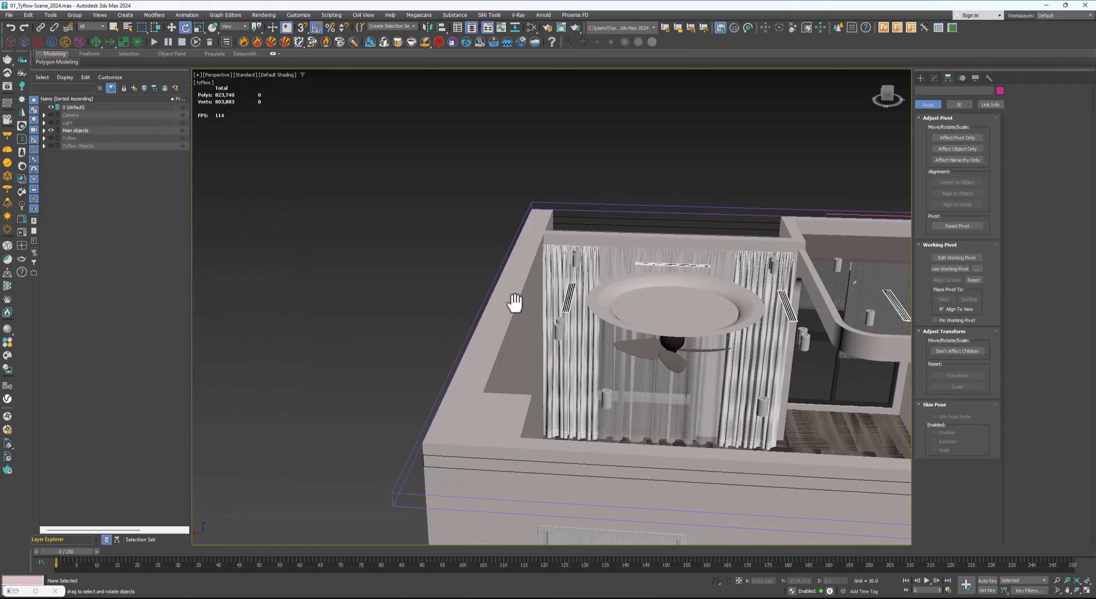
left_click(662, 350)
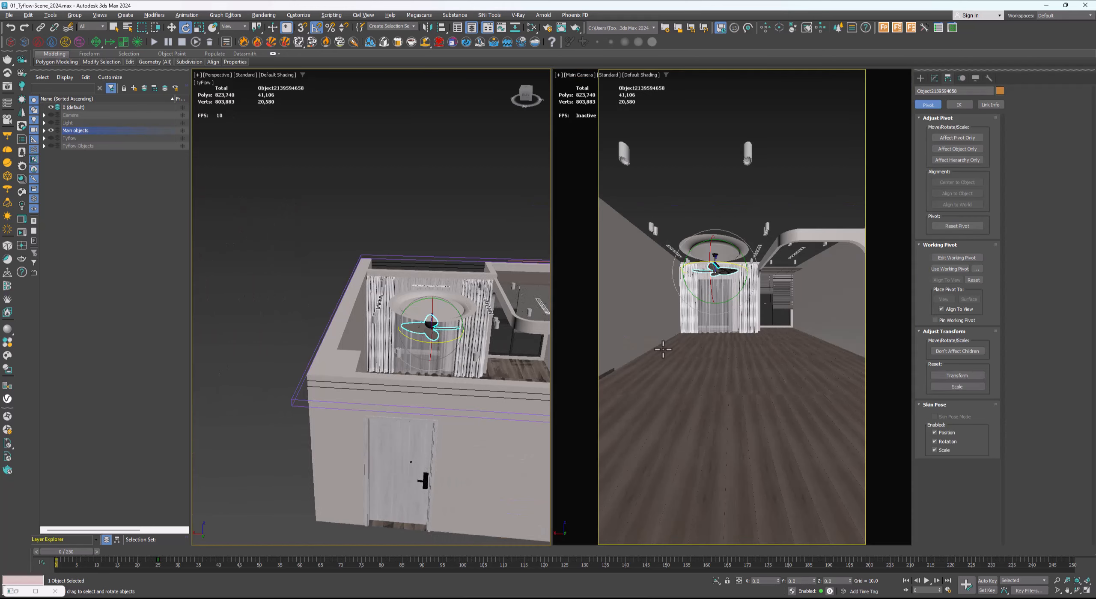
left_click(748, 210)
mouse_move(80, 553)
left_mouse_down()
mouse_move(651, 548)
mouse_move(64, 551)
left_mouse_up()
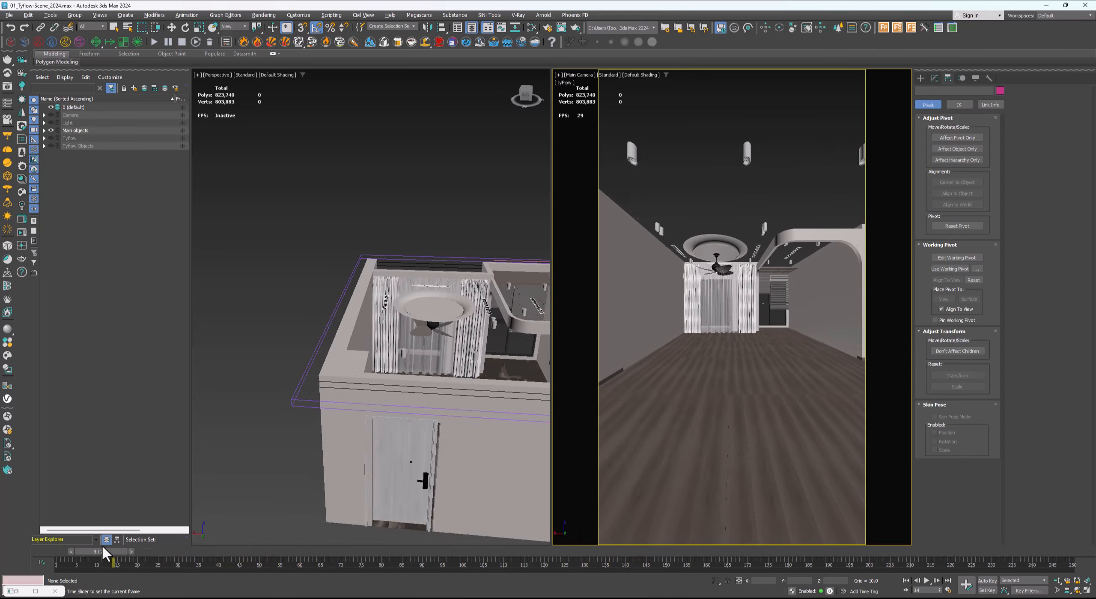
key("e")
Show the Camera and Tyflow Objects layers
left_click(393, 209)
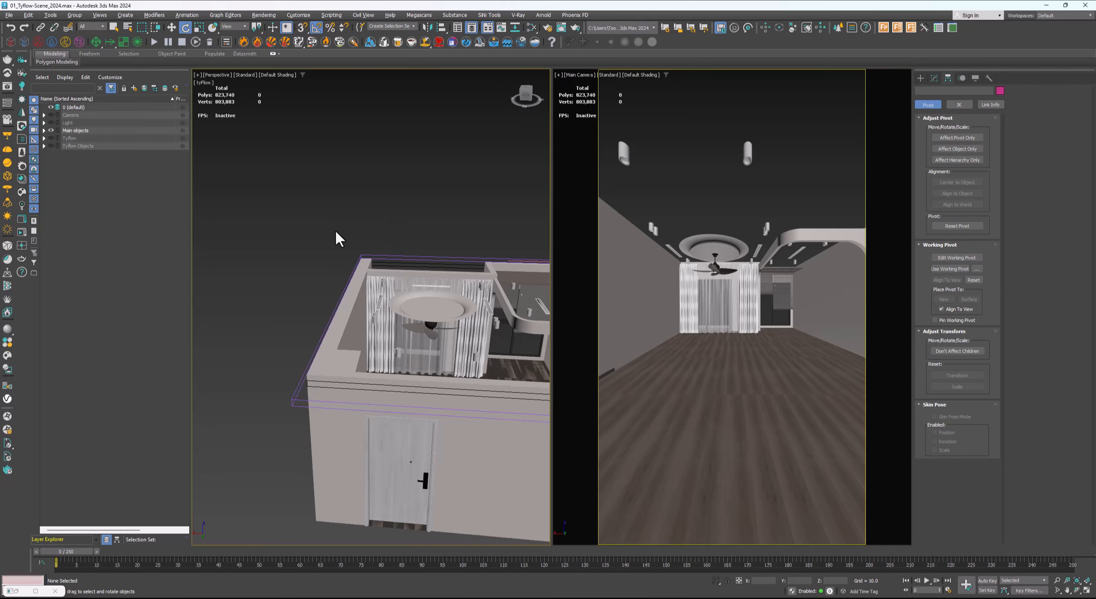
middle_click_drag(372, 214, 202, 192, "alt")
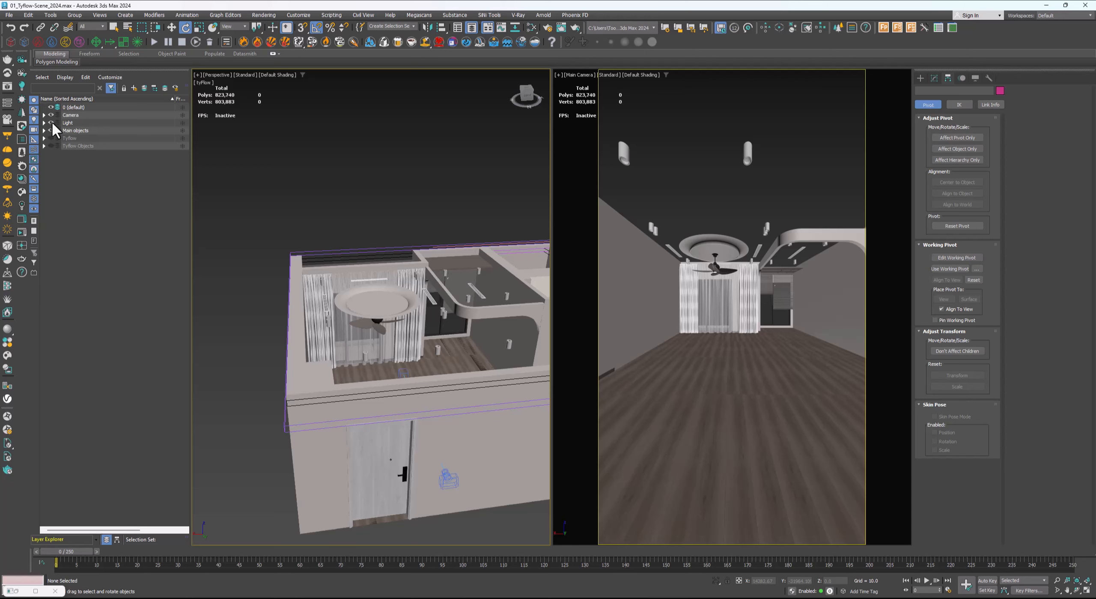
left_click(51, 145)
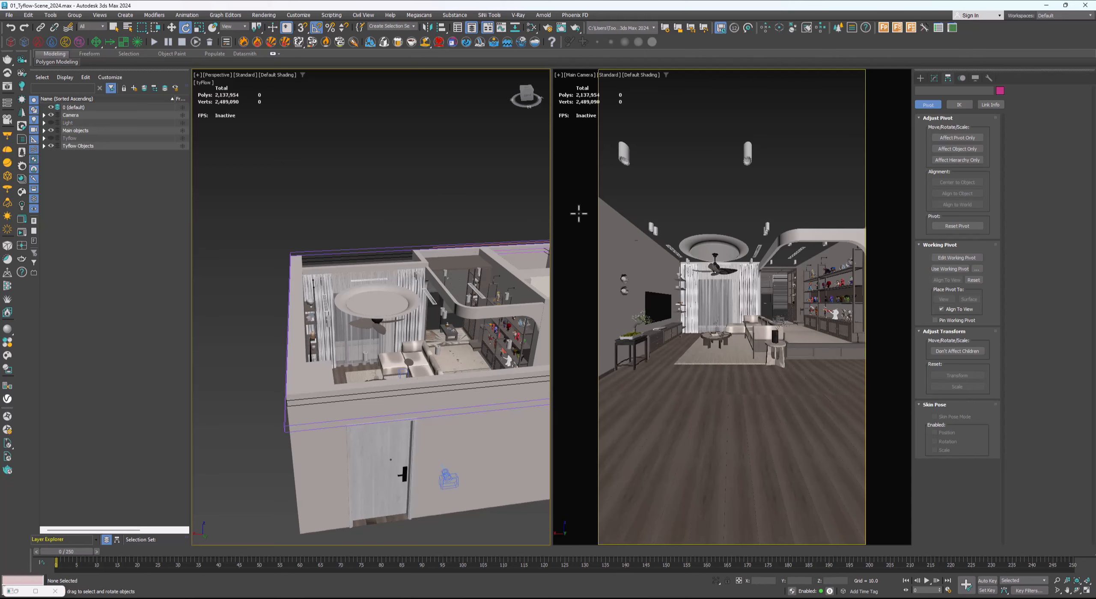
Select the console table and the white robot figure on the display shelf, and maximize the Perspective viewport
left_click(664, 335)
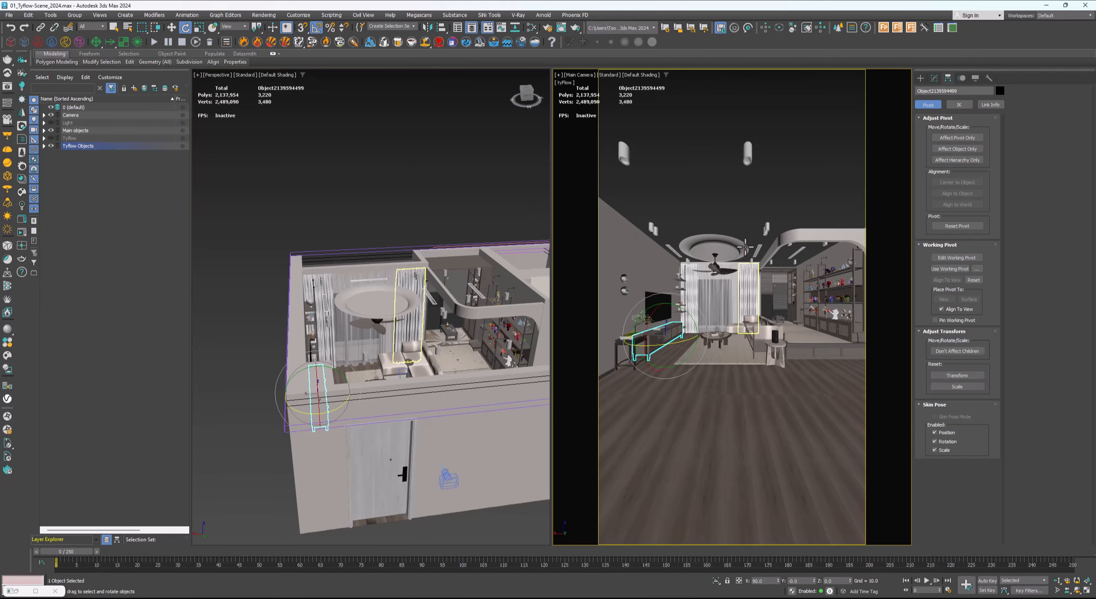
scroll(449, 343, "up", 10)
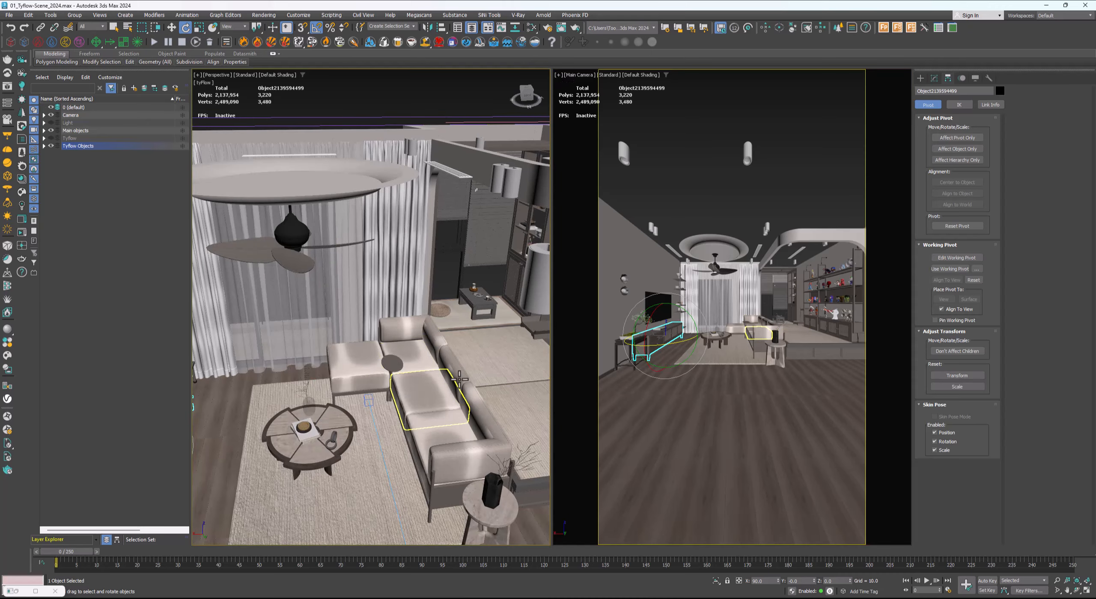
scroll(428, 360, "down", 8)
left_click(502, 280)
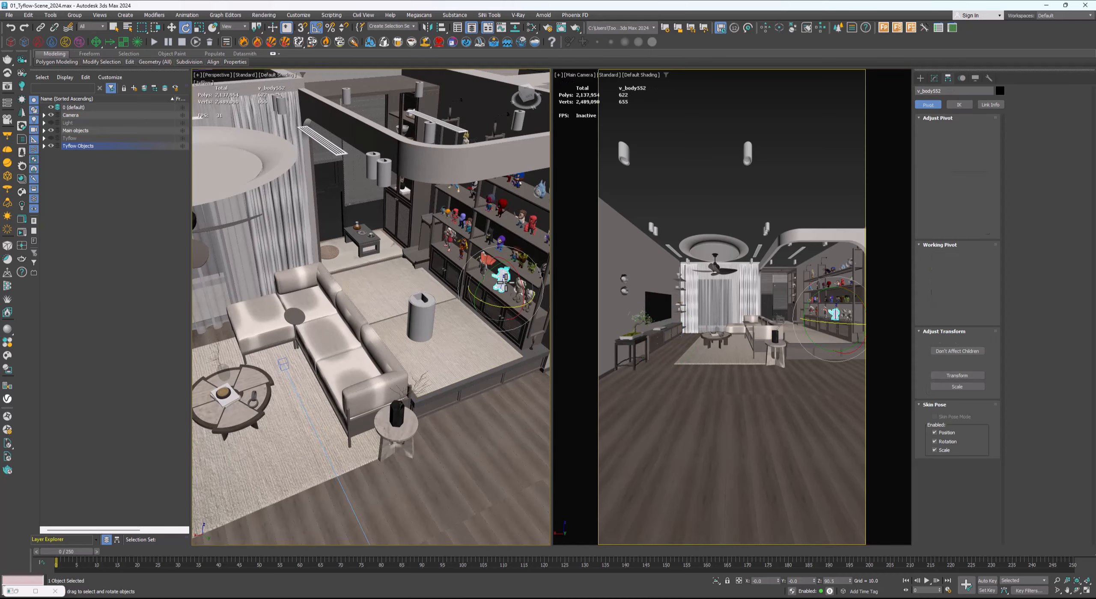
scroll(502, 279, "up", 8)
scroll(431, 269, "down", 6)
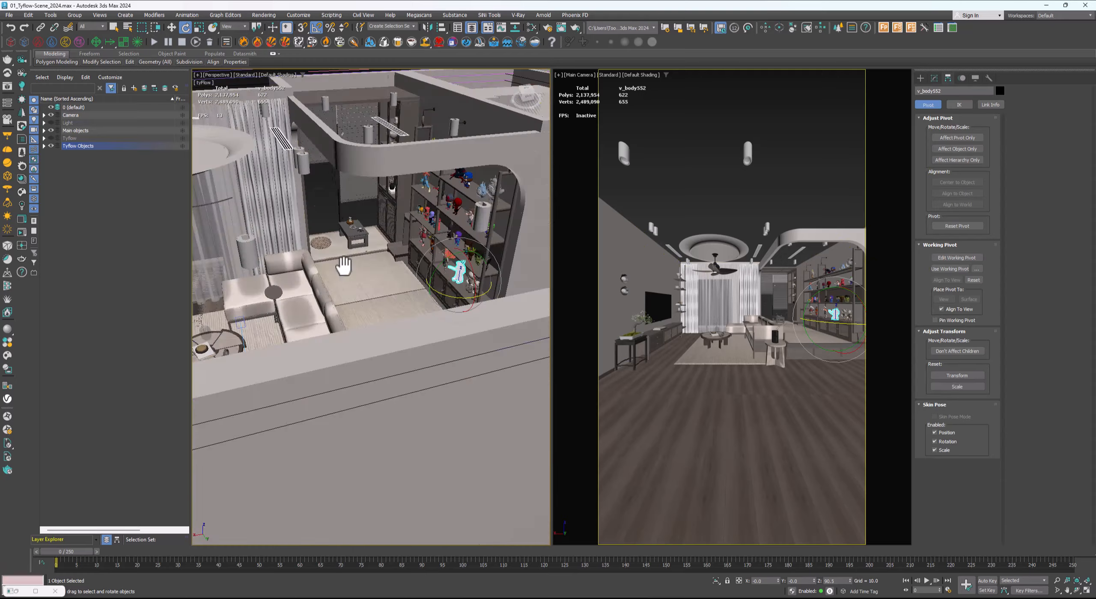
middle_click_drag(343, 262, 403, 293, "alt")
scroll(432, 304, "up", 6)
key("alt+w")
scroll(608, 288, "down", 3)
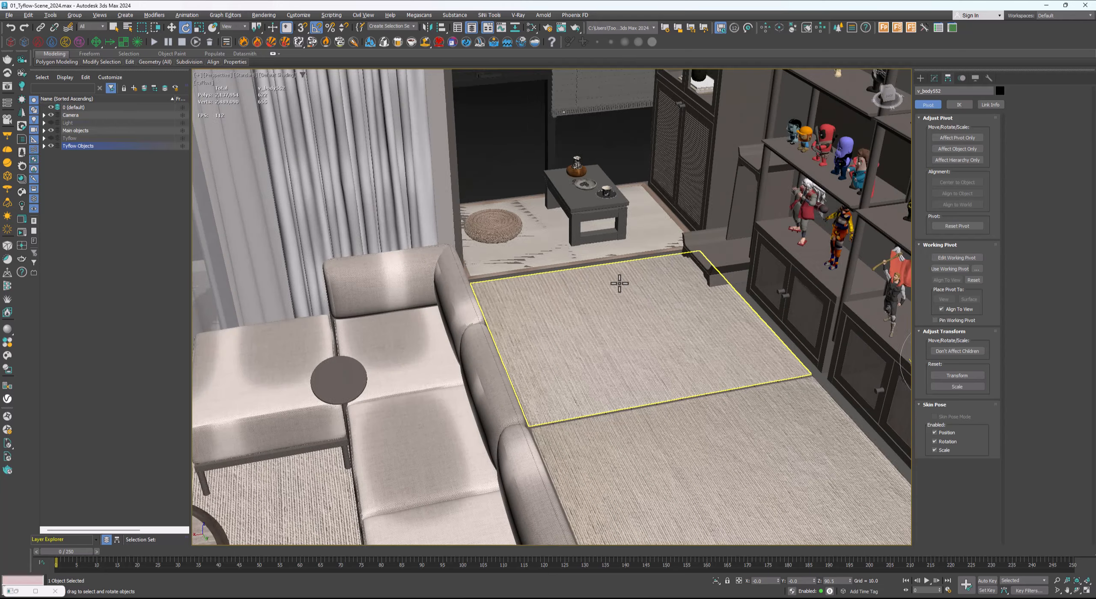
Show edged faces and examine the meshes of the collectible figures across the display shelves
middle_click_drag(663, 261, 637, 294)
scroll(762, 392, "up", 5)
key("F4")
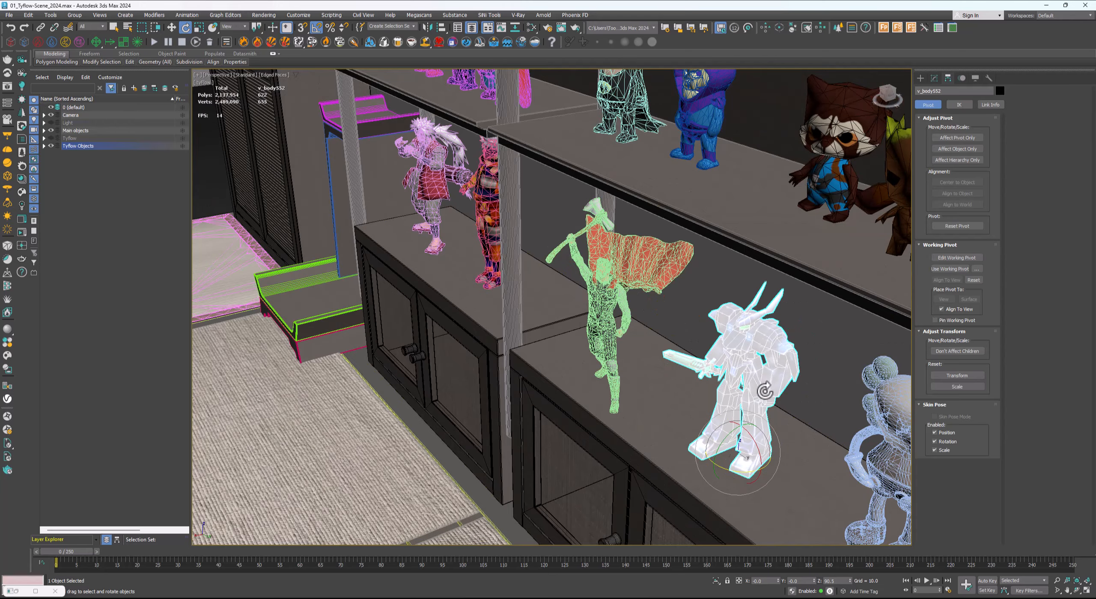
middle_click_drag(631, 234, 604, 377, "alt")
middle_click_drag(532, 295, 565, 292, "alt")
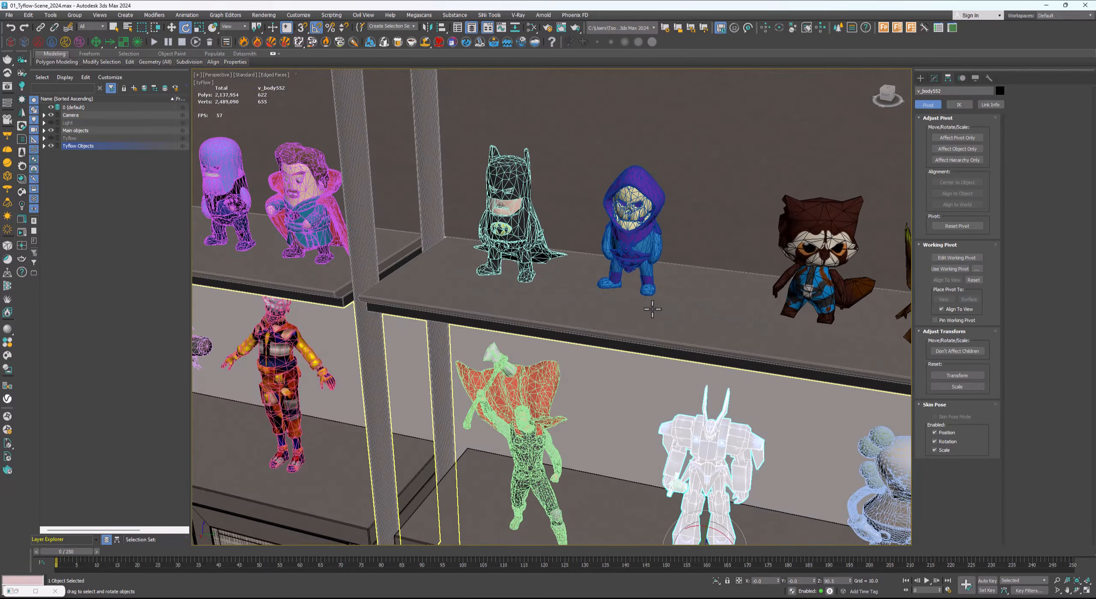
scroll(653, 309, "down", 3)
middle_click_drag(654, 310, 637, 321, "alt")
middle_click_drag(662, 361, 607, 413)
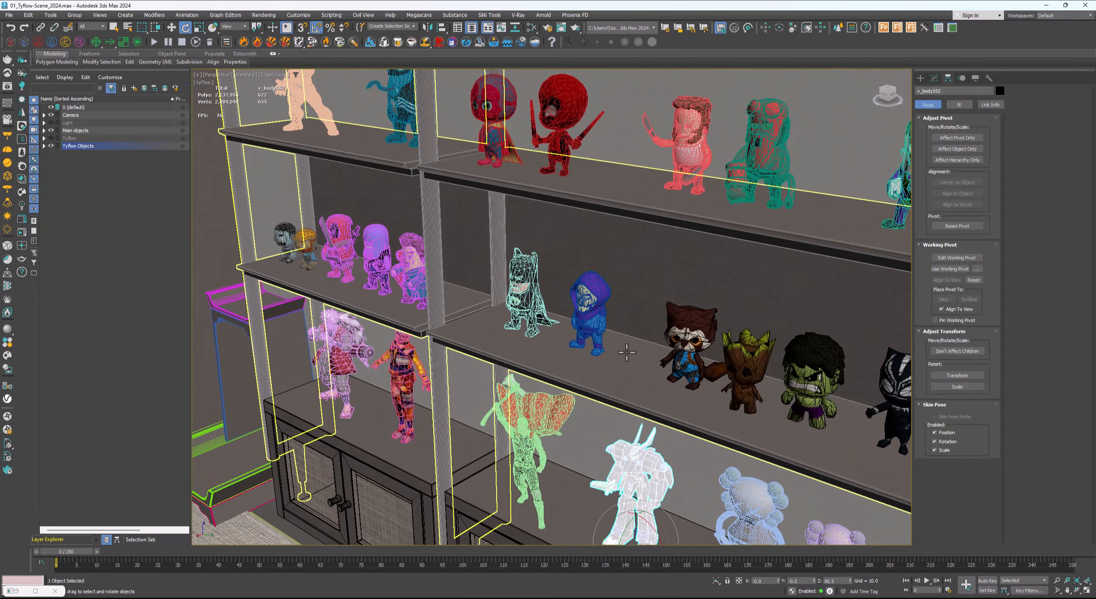
middle_click_drag(651, 326, 565, 354, "alt")
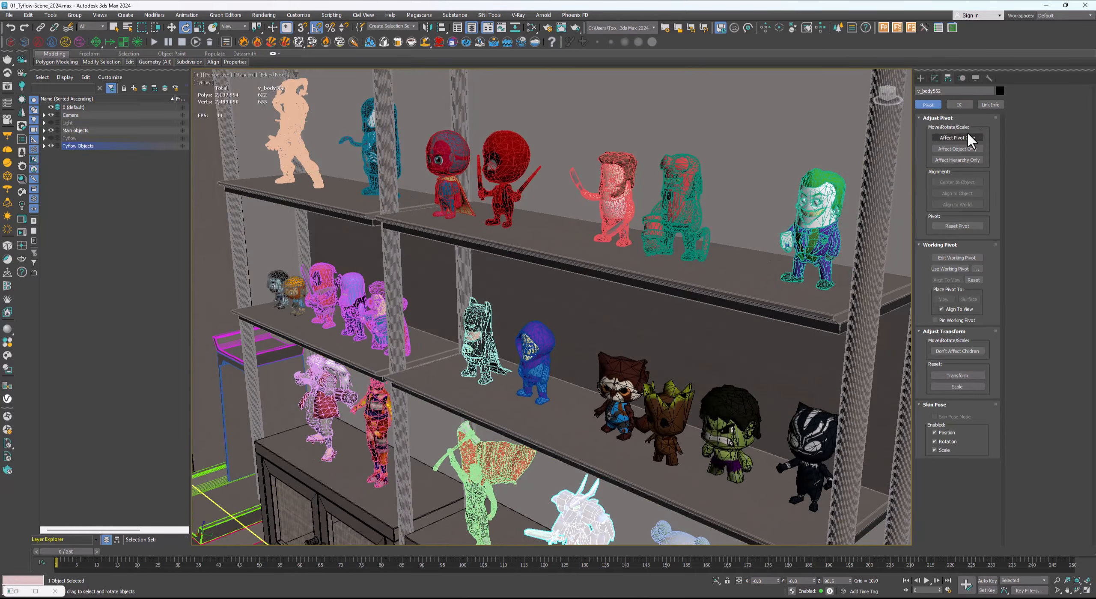
Open the Modify settings, select the red figure holding two swords, and turn off edged faces
left_click(936, 78)
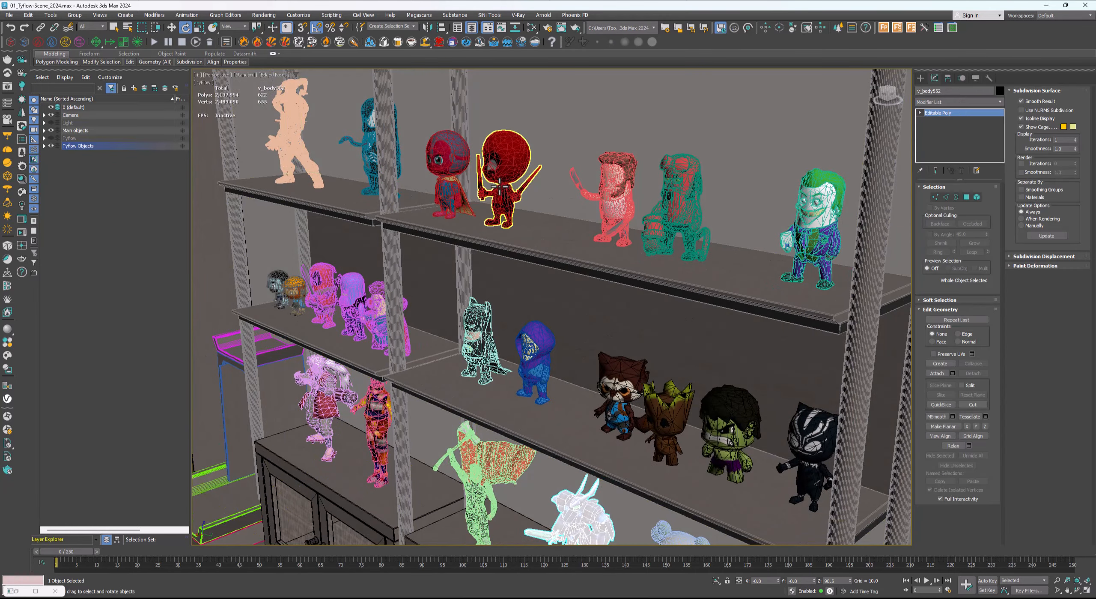
left_click(476, 214)
middle_click_drag(431, 295, 558, 303)
key("F4")
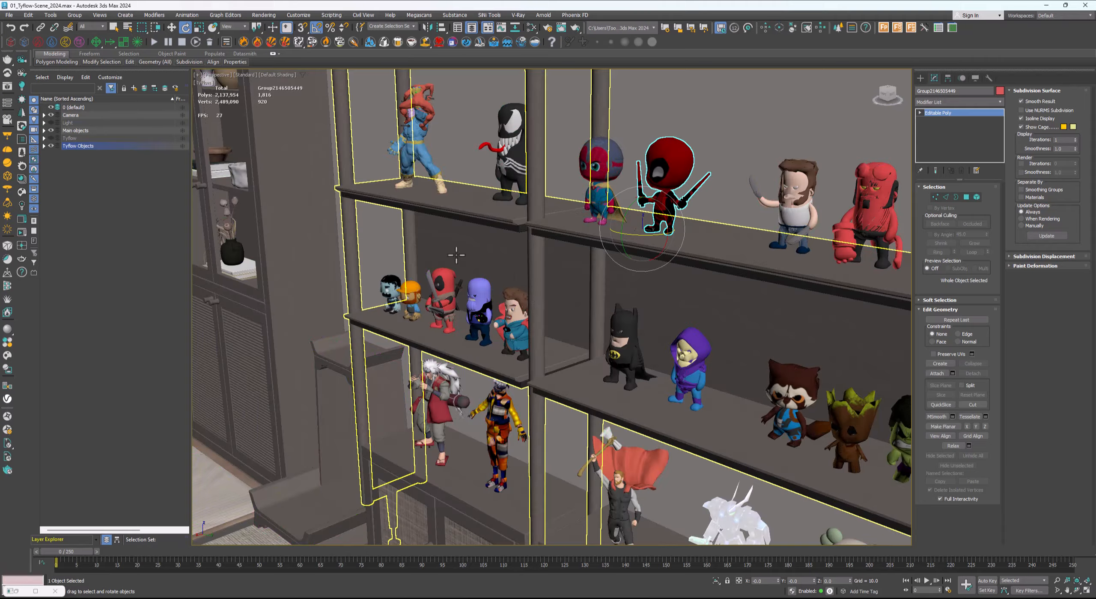
Select the blue-suited figure beside the black Venom figure and toggle edged faces to inspect its mesh density
middle_click_drag(432, 217, 542, 262)
scroll(542, 262, "up", 4)
left_click(542, 199)
key("F4")
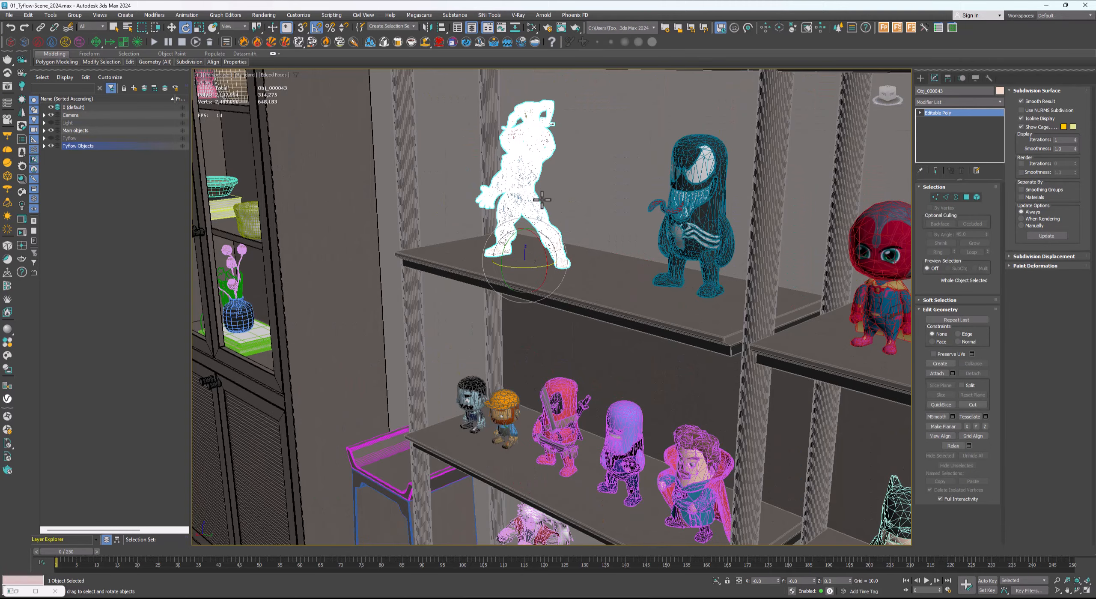
middle_click_drag(535, 208, 578, 327, "alt")
key("F4")
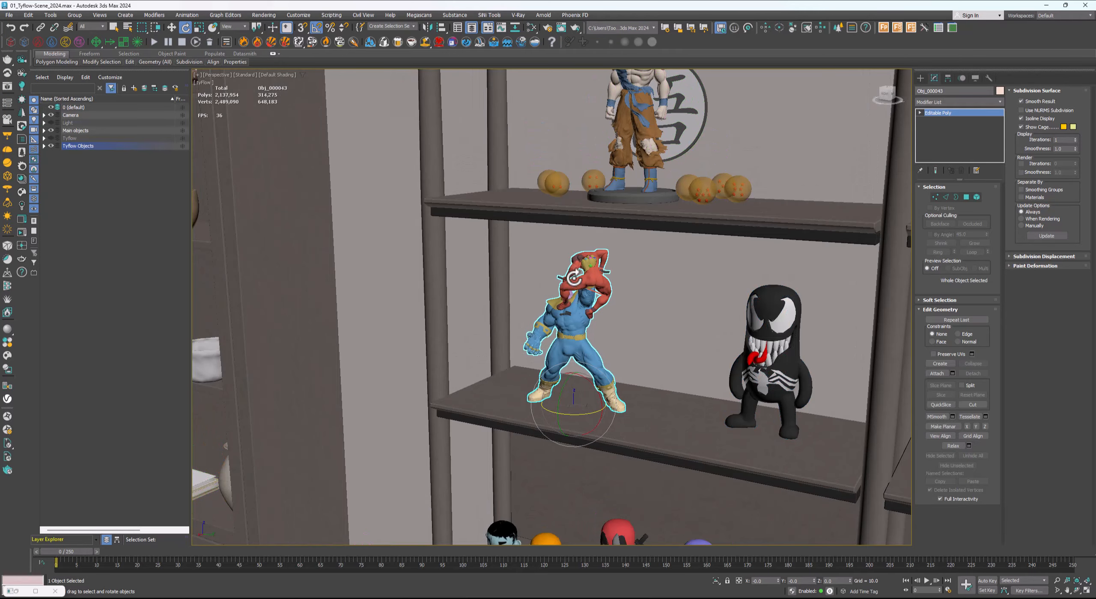
key("F4")
middle_click_drag(531, 250, 620, 358)
middle_click_drag(643, 297, 631, 279)
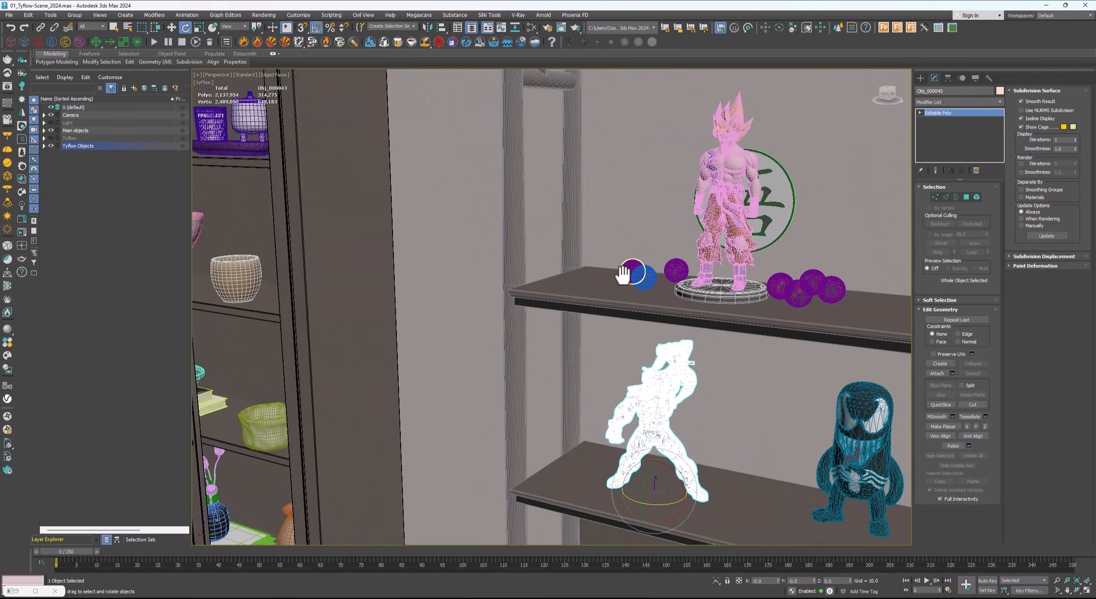
Select the six-star ball beside the statue on the upper shelf and toggle edged faces to inspect its mesh
scroll(620, 277, "down", 5)
scroll(630, 291, "up", 10)
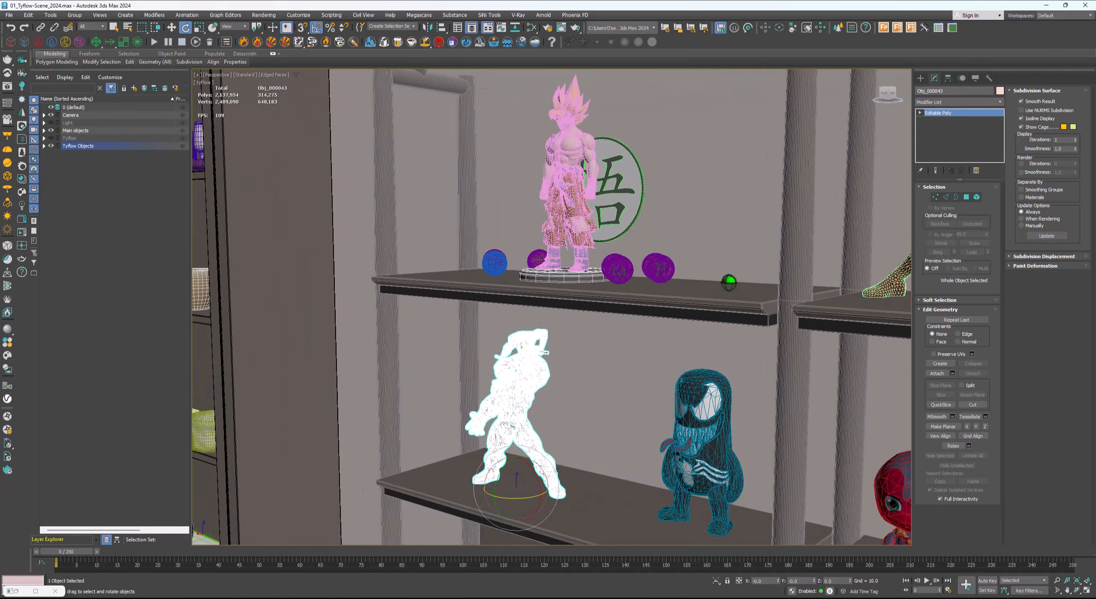
scroll(643, 281, "up", 3)
left_click(649, 281)
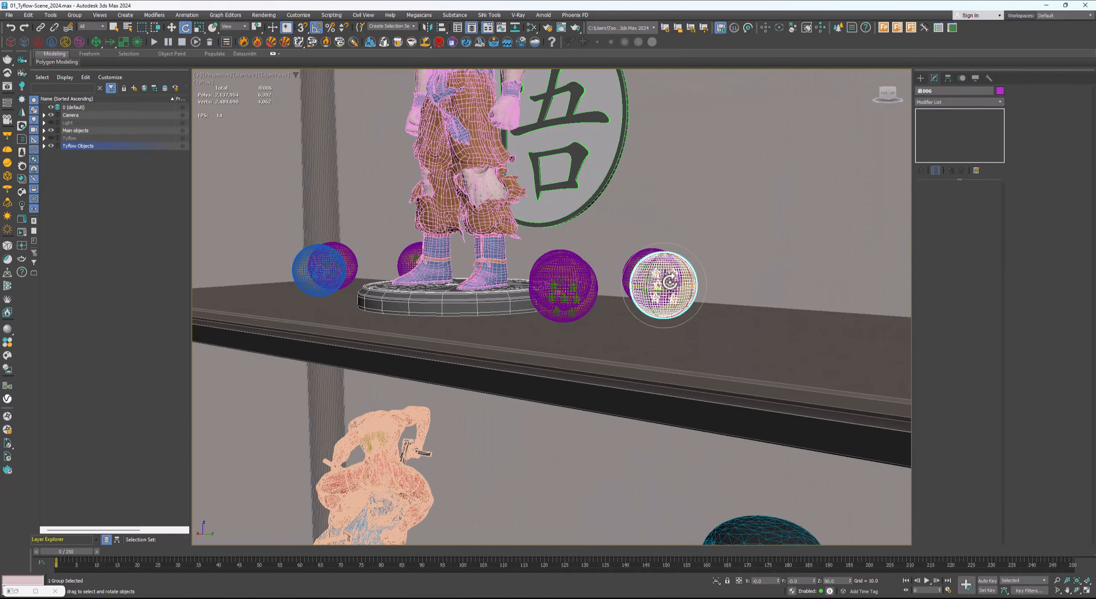
key("F4")
scroll(665, 282, "up", 4)
scroll(665, 282, "up", 3)
key("F4")
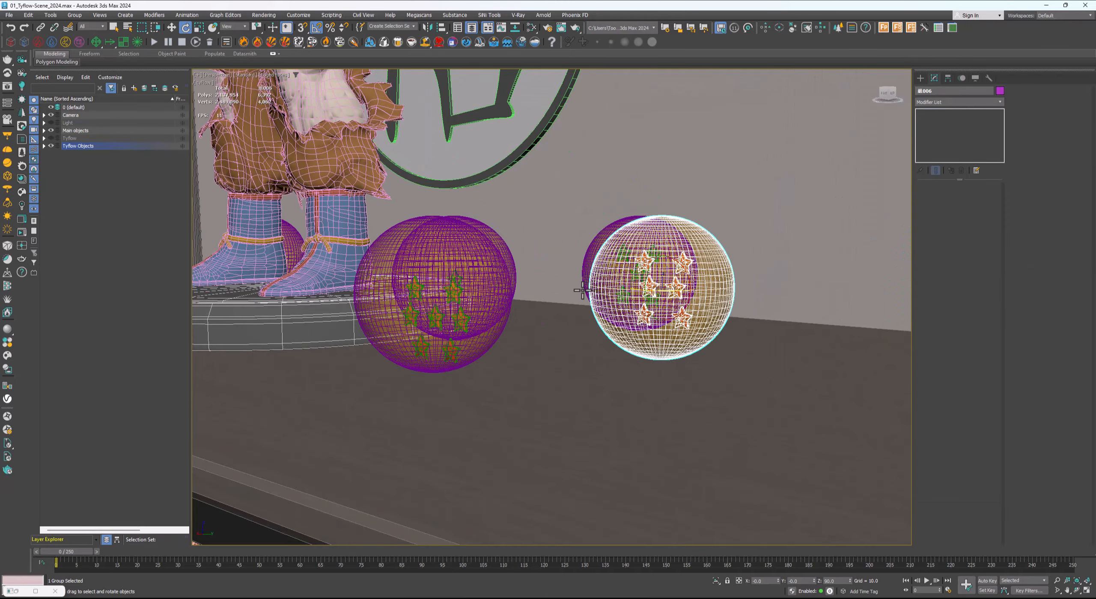
middle_click_drag(583, 290, 599, 306, "alt")
Select the seven-star ball group on the upper shelf, activate the Move tool, and isolate the ball
left_click(539, 355)
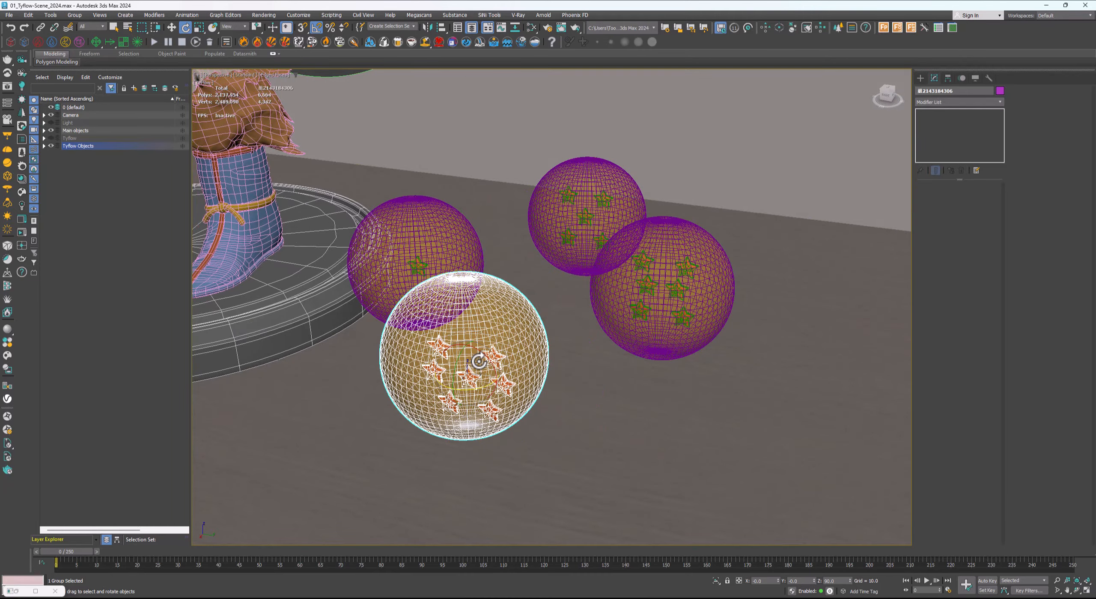
scroll(462, 353, "down", 3)
middle_click_drag(459, 350, 517, 329)
middle_click_drag(516, 329, 493, 330, "alt")
scroll(518, 319, "down", 3)
key("w")
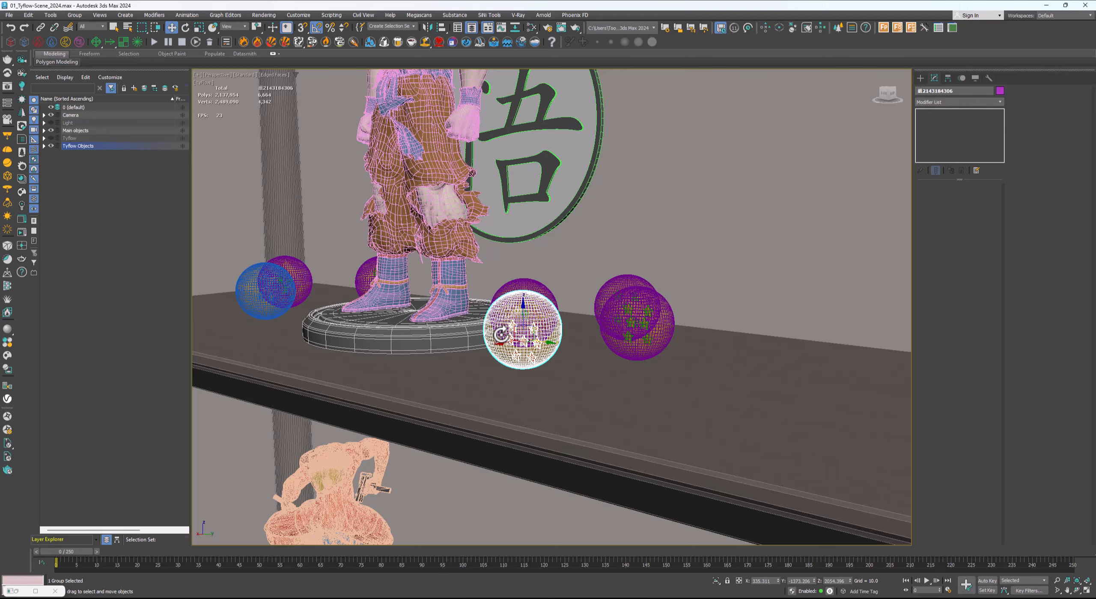
scroll(518, 338, "down", 5)
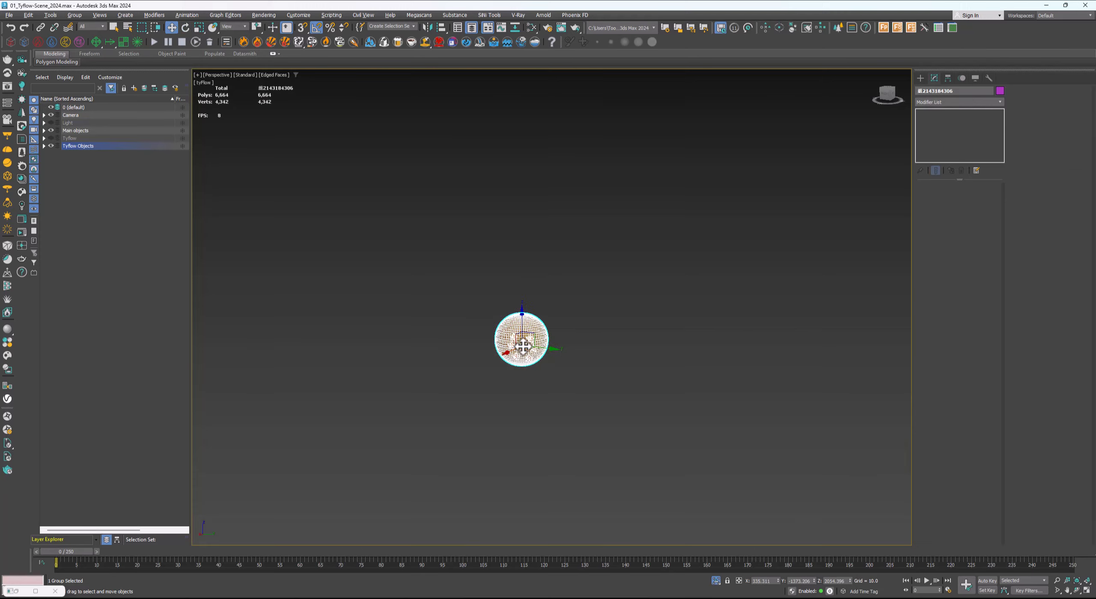
key("alt+q")
middle_click_drag(522, 347, 536, 367, "alt")
Clone the seven-star ball once as a Copy beside the original, isolate the copy, and turn off edged faces
scroll(535, 350, "up", 4)
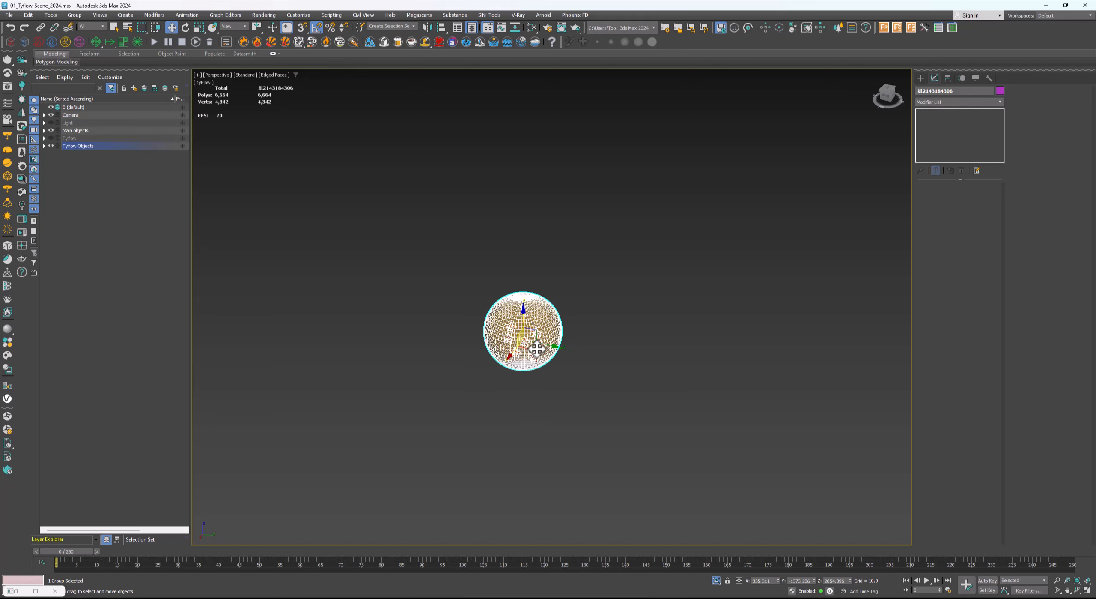
mouse_move(537, 350)
left_mouse_down("shift")
mouse_move(548, 346)
mouse_move(386, 332)
left_mouse_up("shift")
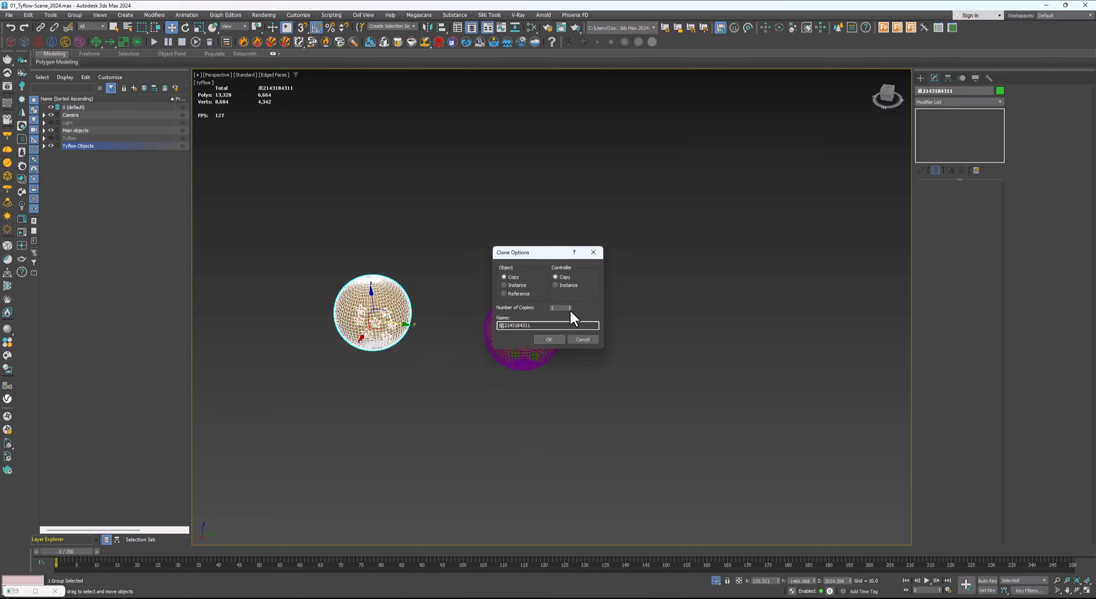
left_click(558, 338)
scroll(399, 318, "down", 2)
middle_click_drag(407, 317, 414, 320)
key("alt+q")
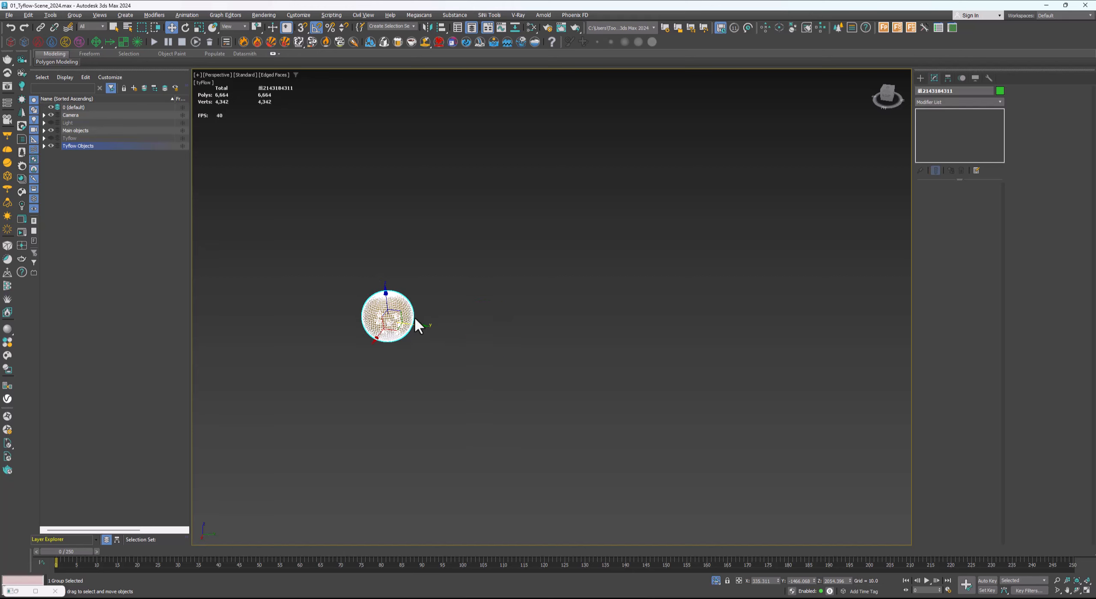
key("F4")
scroll(402, 324, "up", 8)
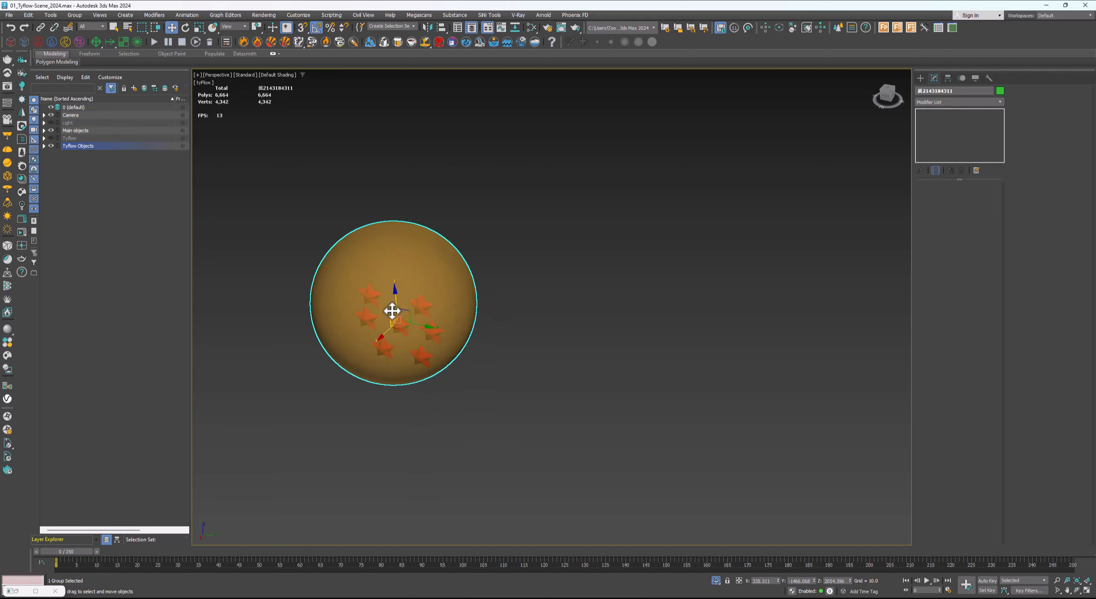
Ungroup the copied seven-star ball
left_click(472, 202)
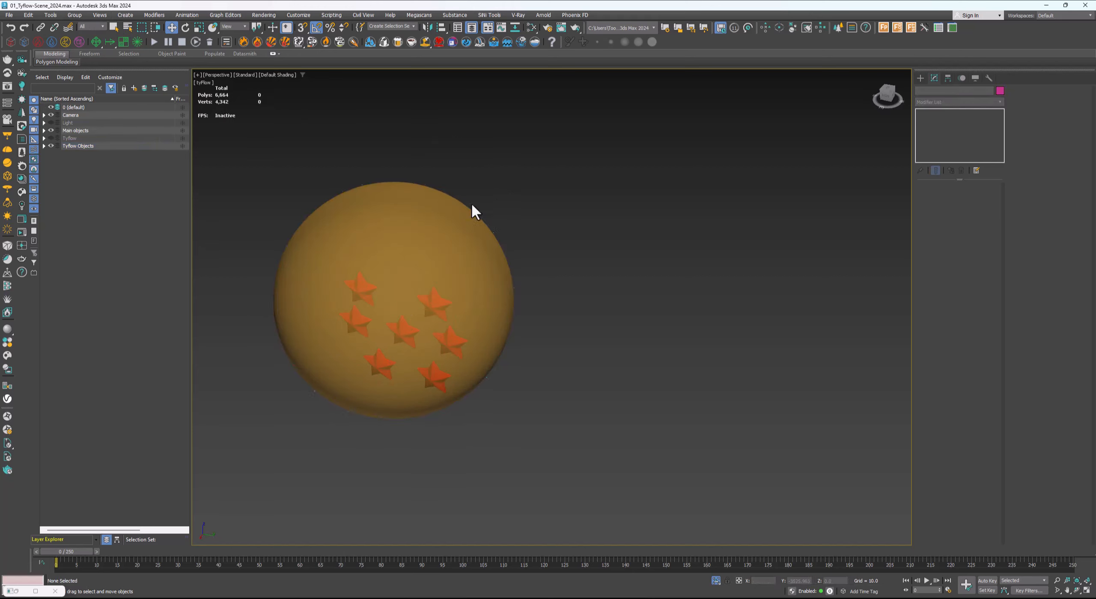
left_click(393, 250)
left_click(79, 17)
left_click(87, 36)
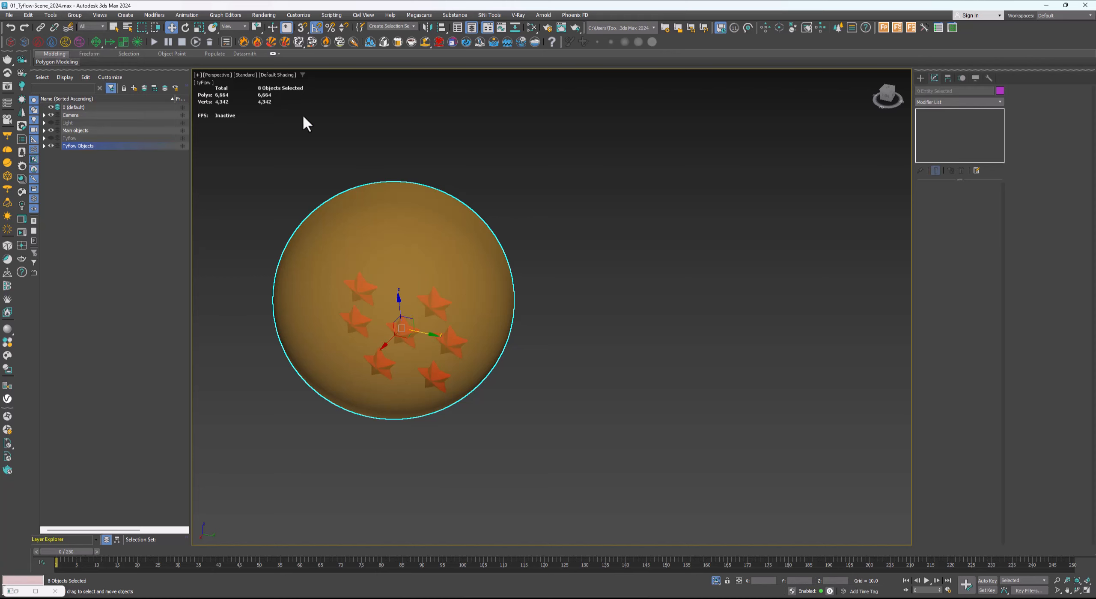
Try to move the copied ball's sphere away from its stars
left_click(417, 328)
left_click_drag(418, 328, 673, 347)
right_click(673, 347)
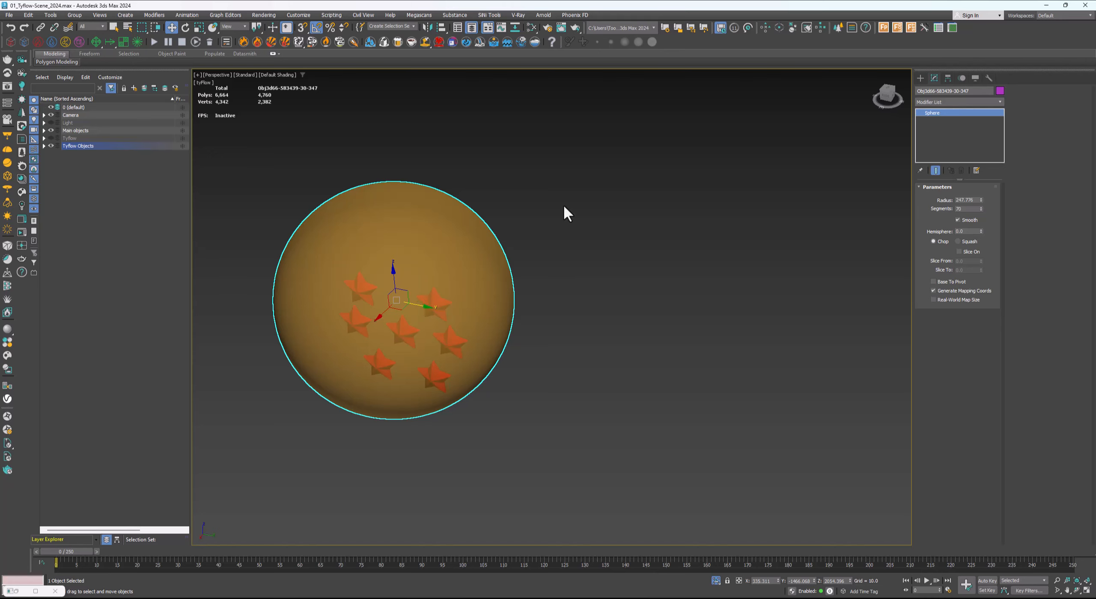
Select the seven stars without the sphere and delete them from the copied ball
left_click_drag(564, 204, 262, 469)
left_click_drag(574, 248, 424, 295, "alt")
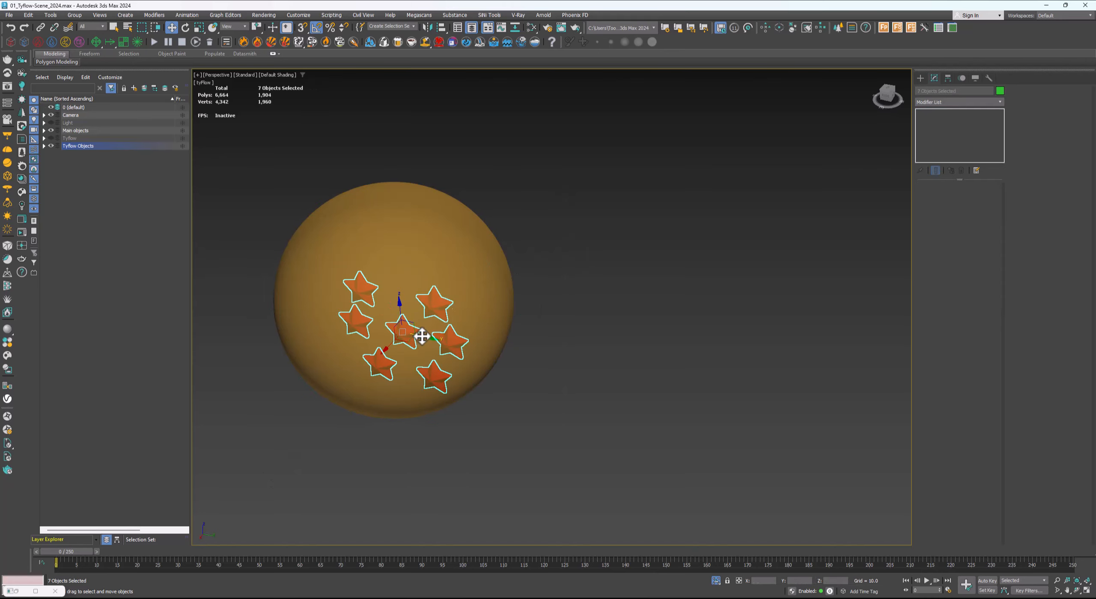
left_click_drag(423, 335, 632, 350)
key("Delete")
Select the remaining sphere and show its edged faces to inspect its segments
left_click(433, 312)
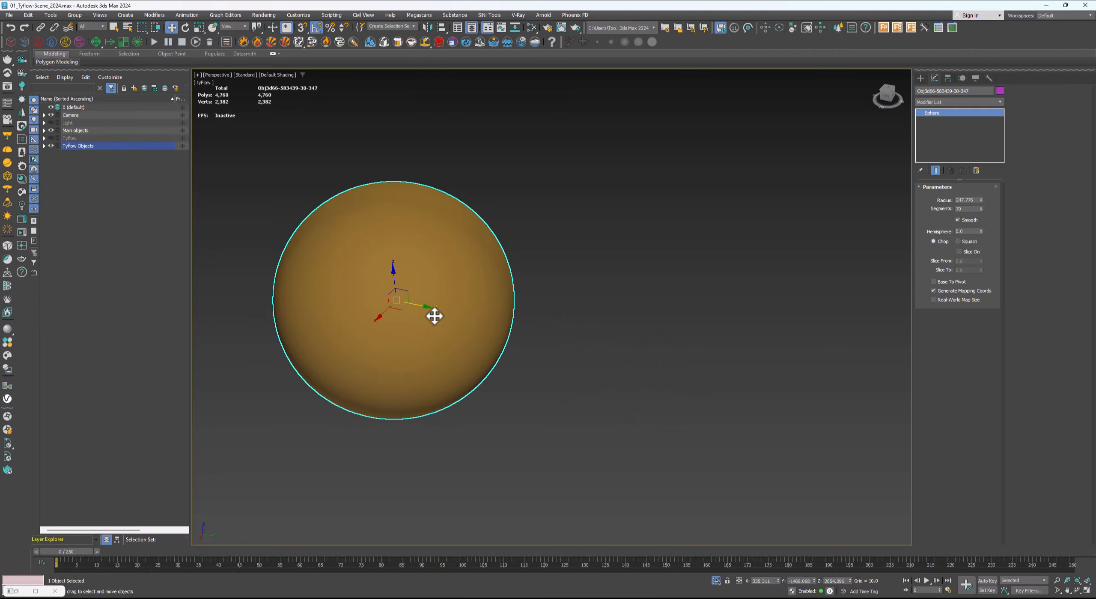
scroll(416, 310, "up", 5)
middle_click_drag(415, 310, 468, 323)
key("F4")
scroll(468, 323, "down", 6)
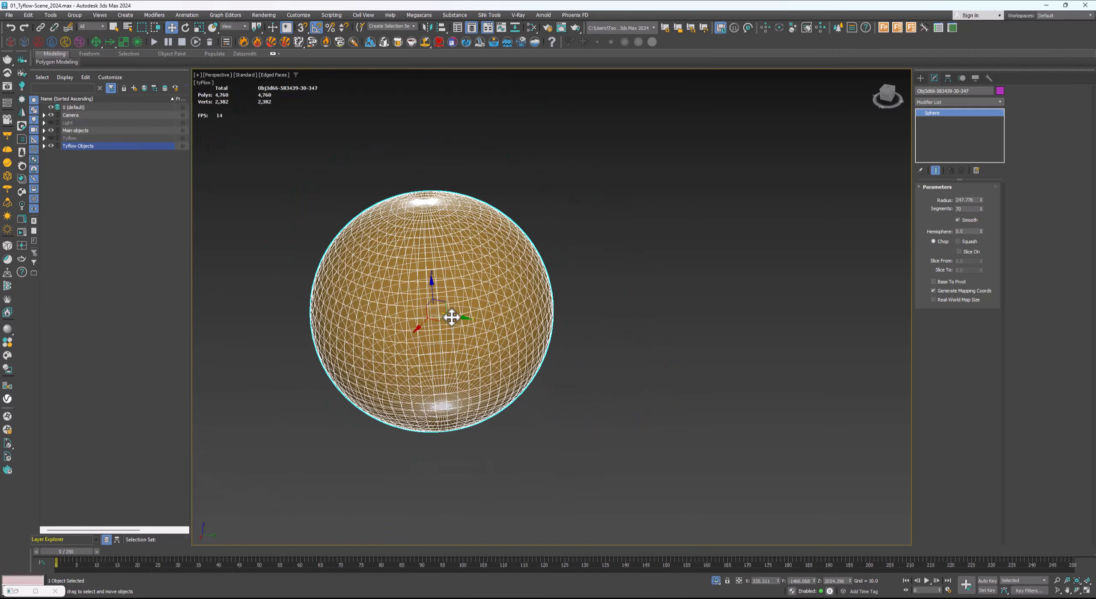
middle_click_drag(413, 284, 484, 338, "alt")
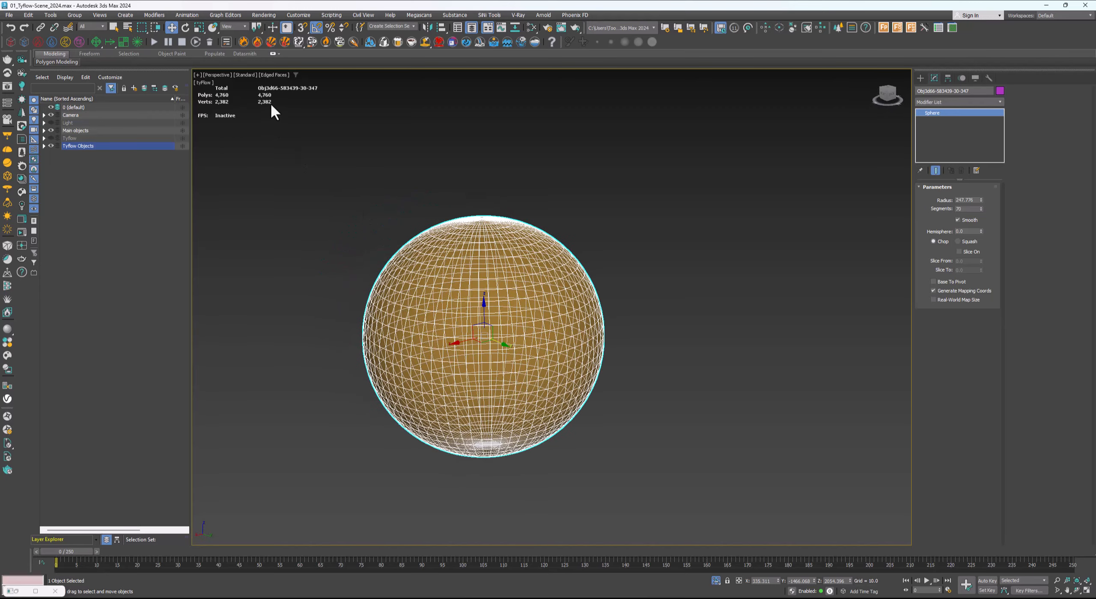
Review the viewport statistics options, accept them, and examine the selected sphere's polygon and vertex counts
middle_click_drag(414, 228, 406, 243)
key("alt+b")
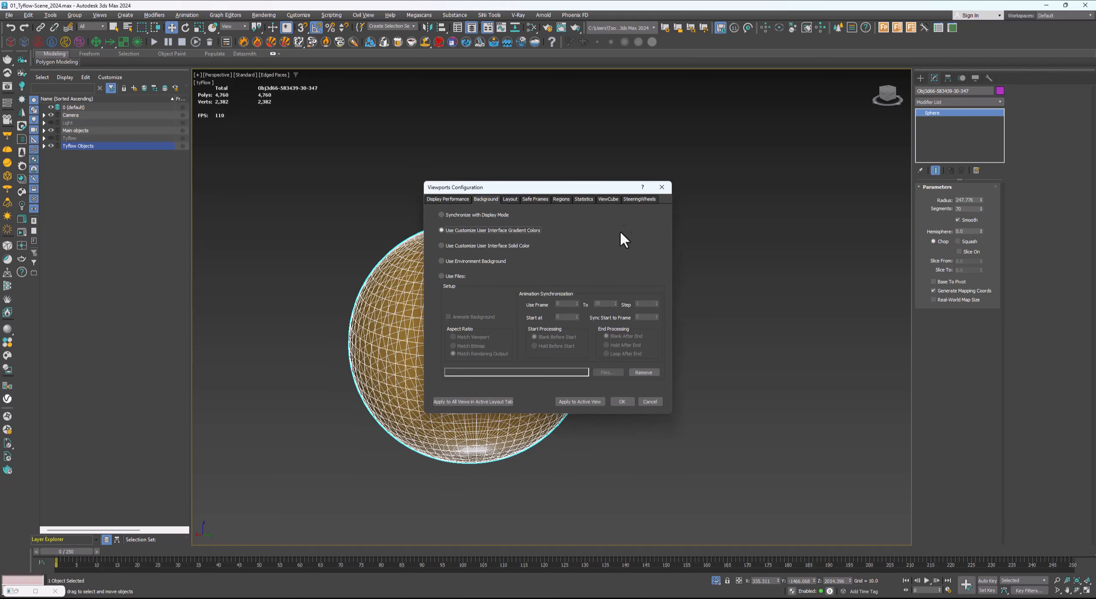
left_click(583, 200)
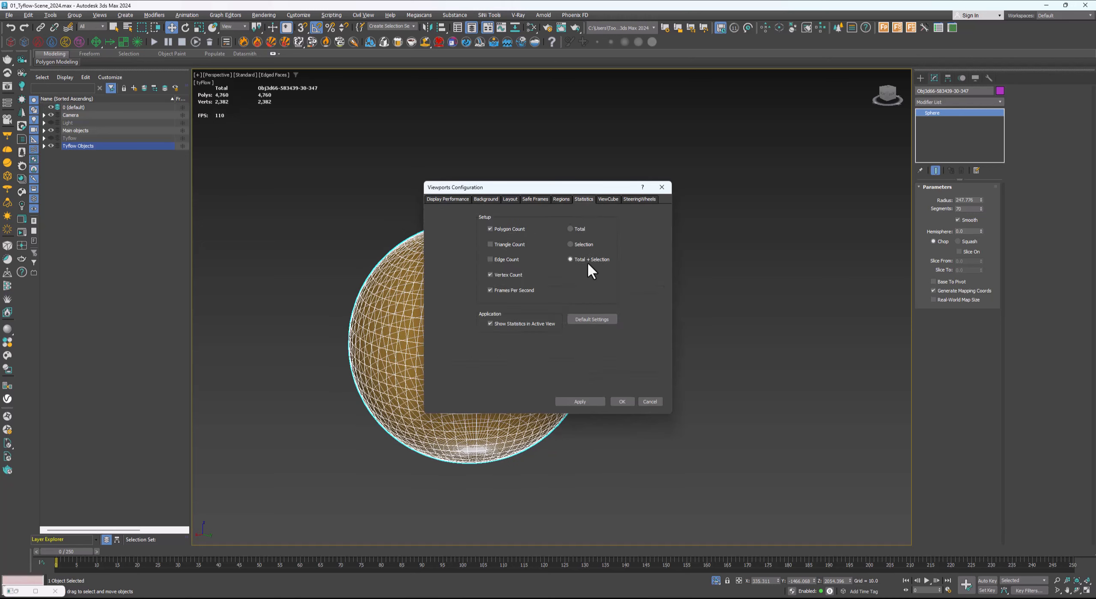
left_click(622, 401)
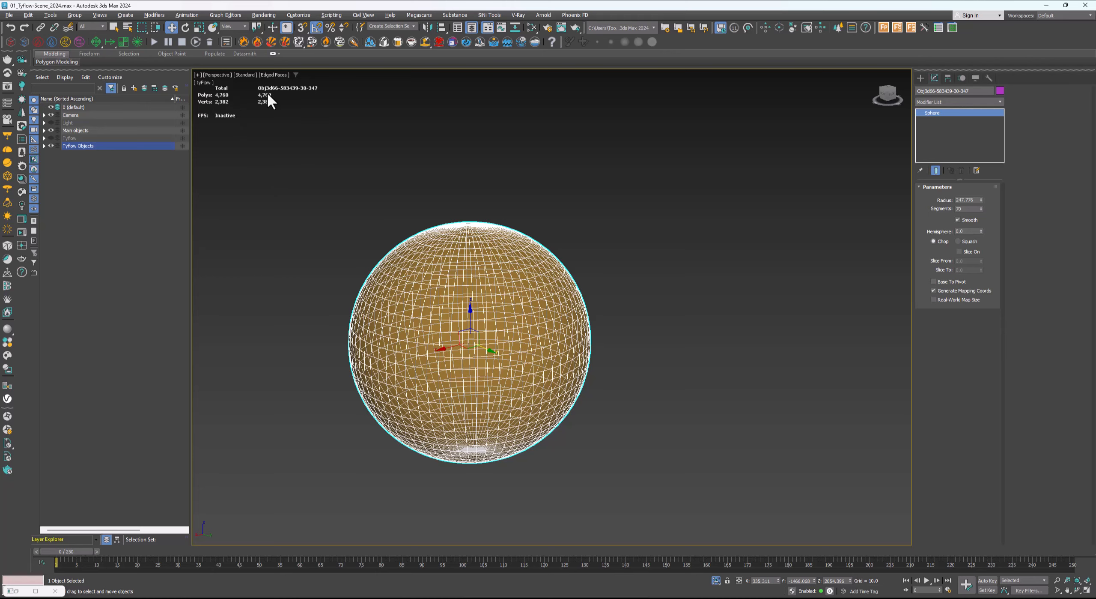
middle_click_drag(442, 234, 399, 231)
middle_click_drag(399, 231, 417, 245, "alt")
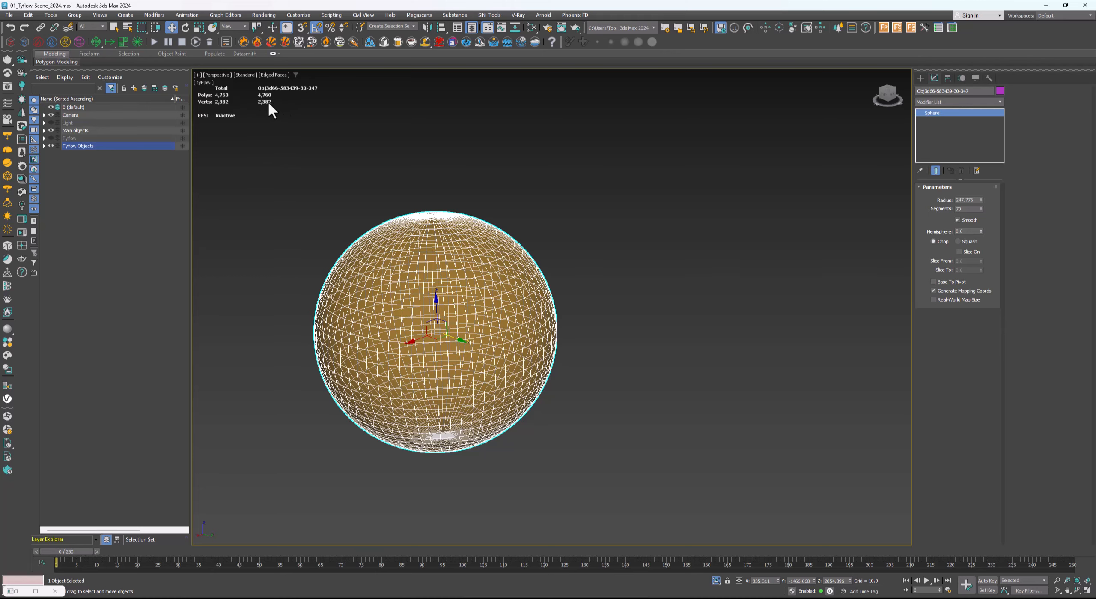
Add a ProOptimizer modifier to the selected sphere
middle_click_drag(463, 336, 536, 198, "alt")
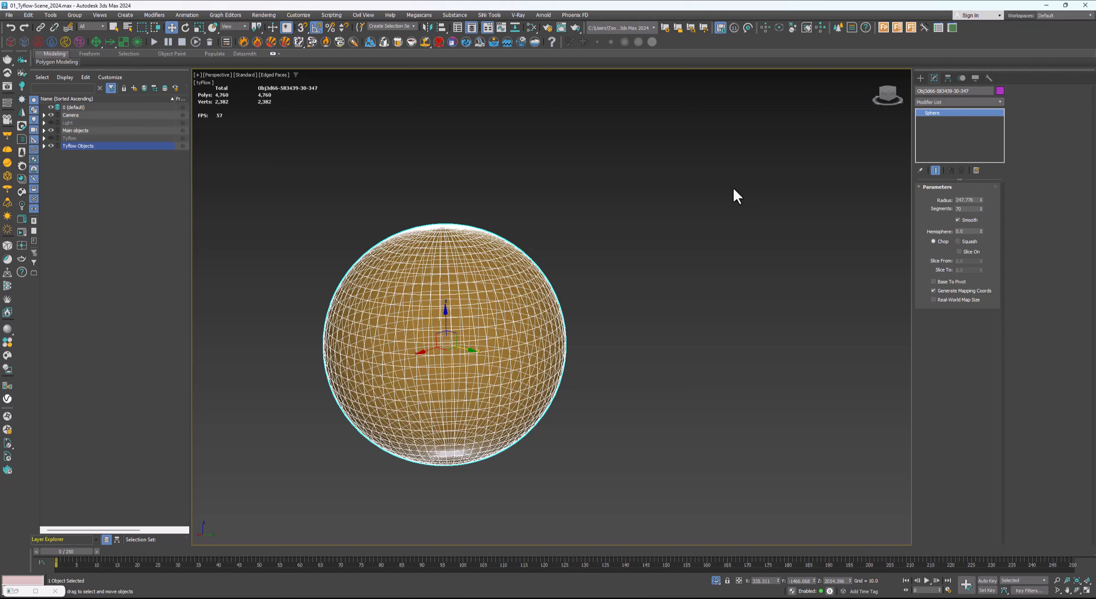
left_click(937, 101)
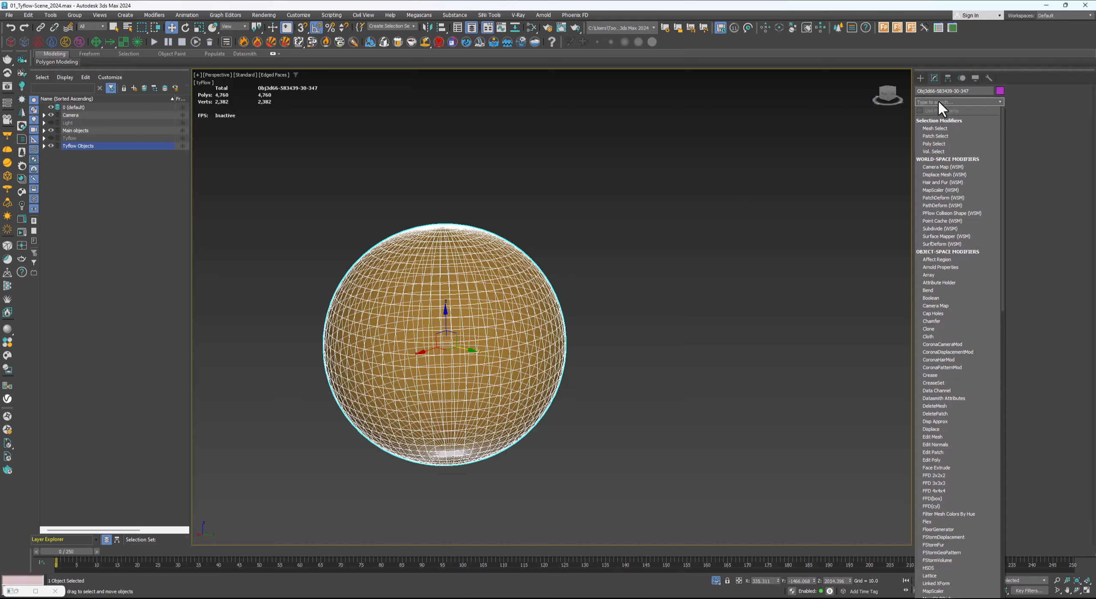
type("pro")
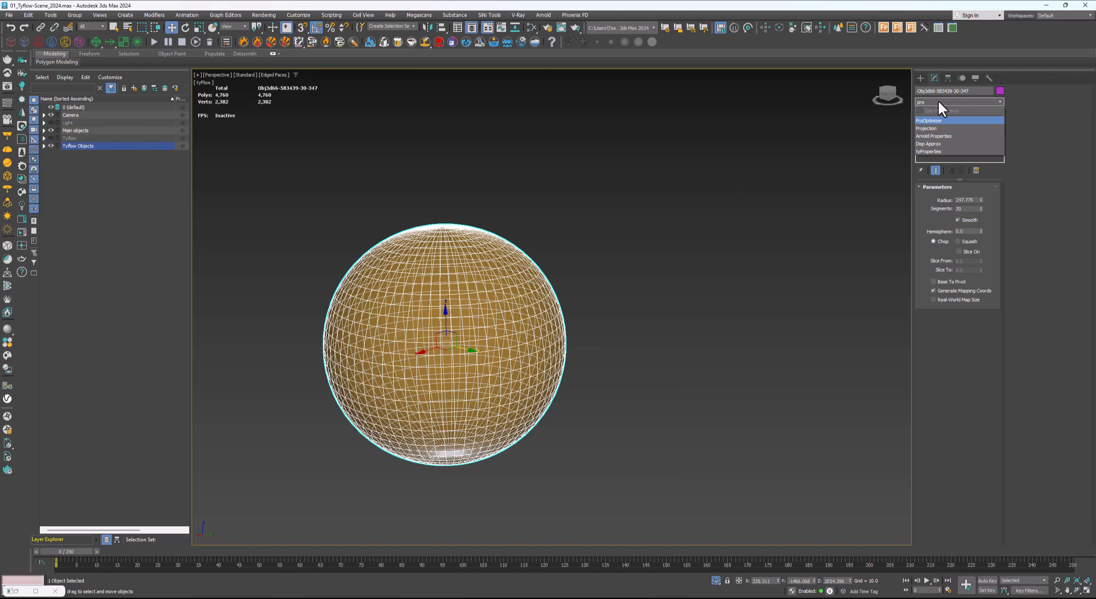
key("Return")
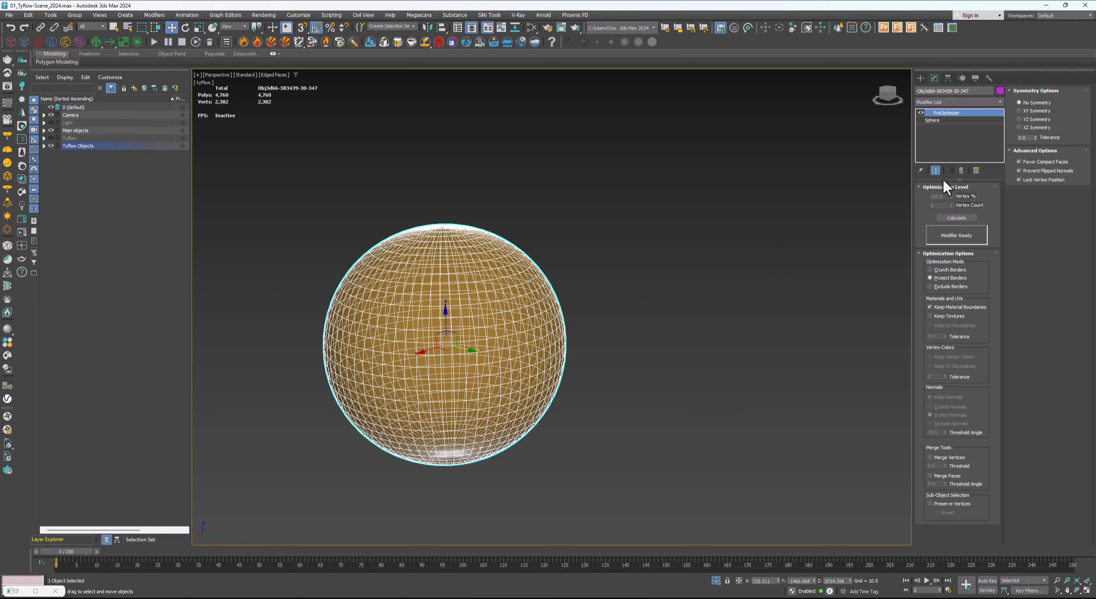
middle_click_drag(448, 343, 506, 374, "alt")
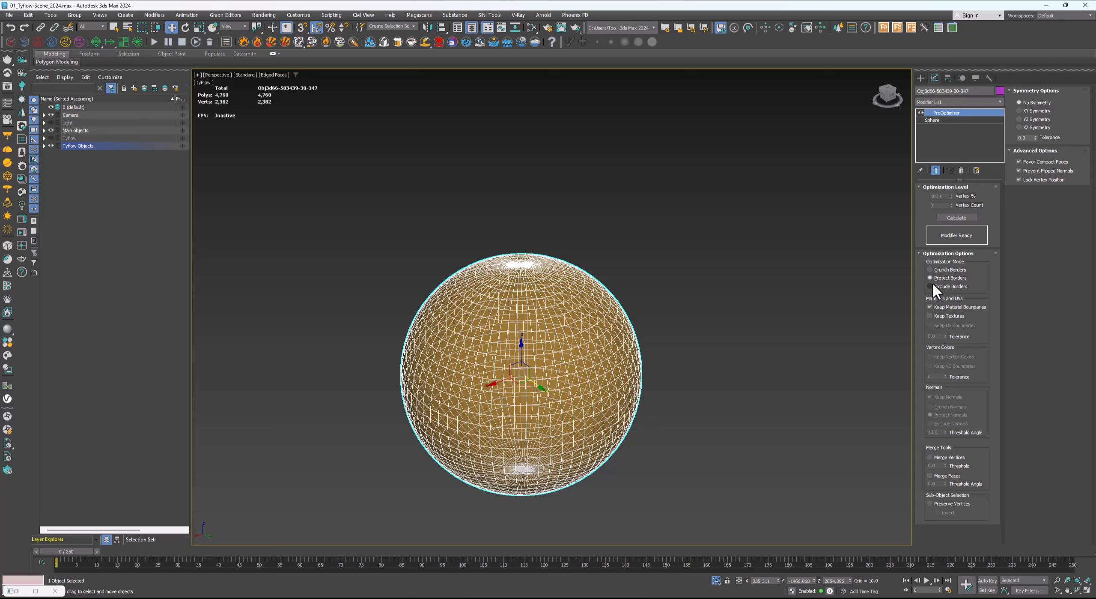
Enable Keep Textures in the sphere's ProOptimizer, compare the sphere with and without edged faces, and calculate the optimization
left_click(929, 316)
middle_click_drag(557, 369, 546, 359, "alt")
key("F4")
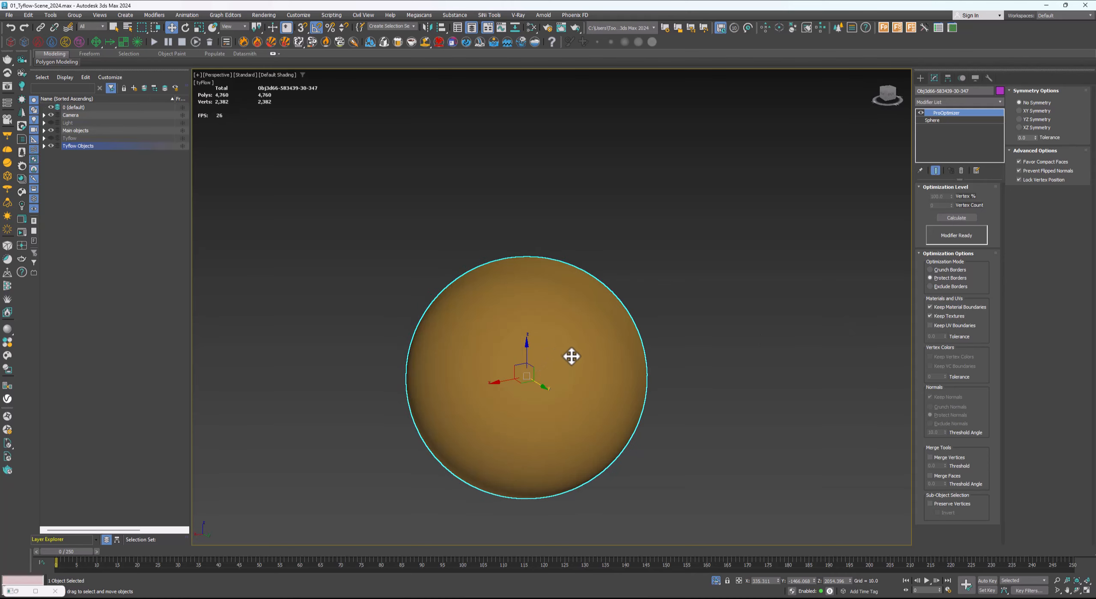
key("F4")
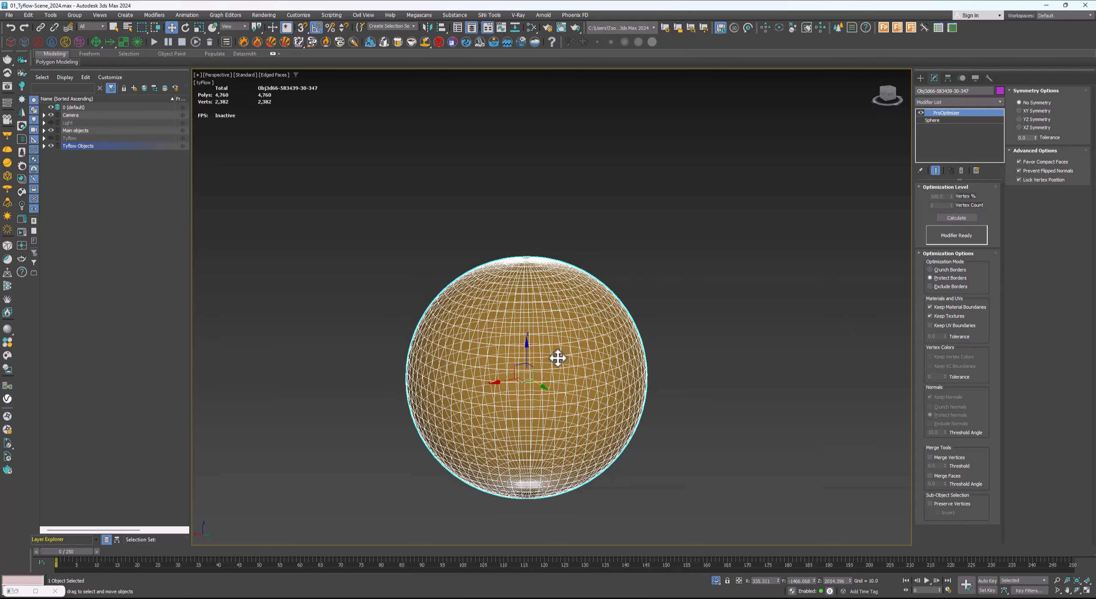
left_click(953, 215)
middle_click_drag(507, 262, 514, 247)
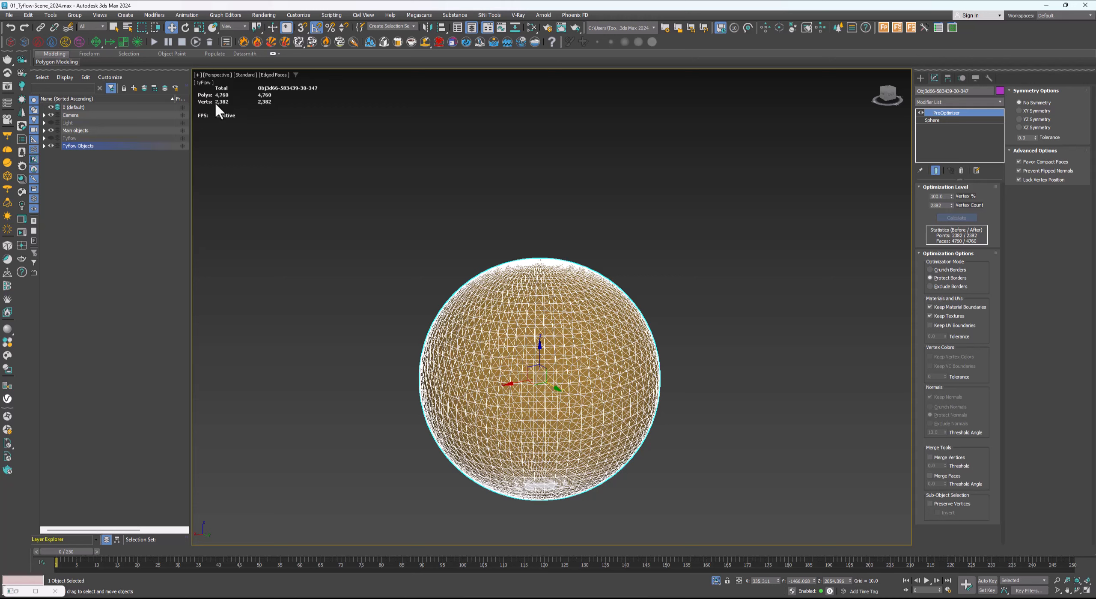
Set the sphere's ProOptimizer Vertex % to 50 and check its shape without edged faces
double_click(944, 197)
type("50")
key("Return")
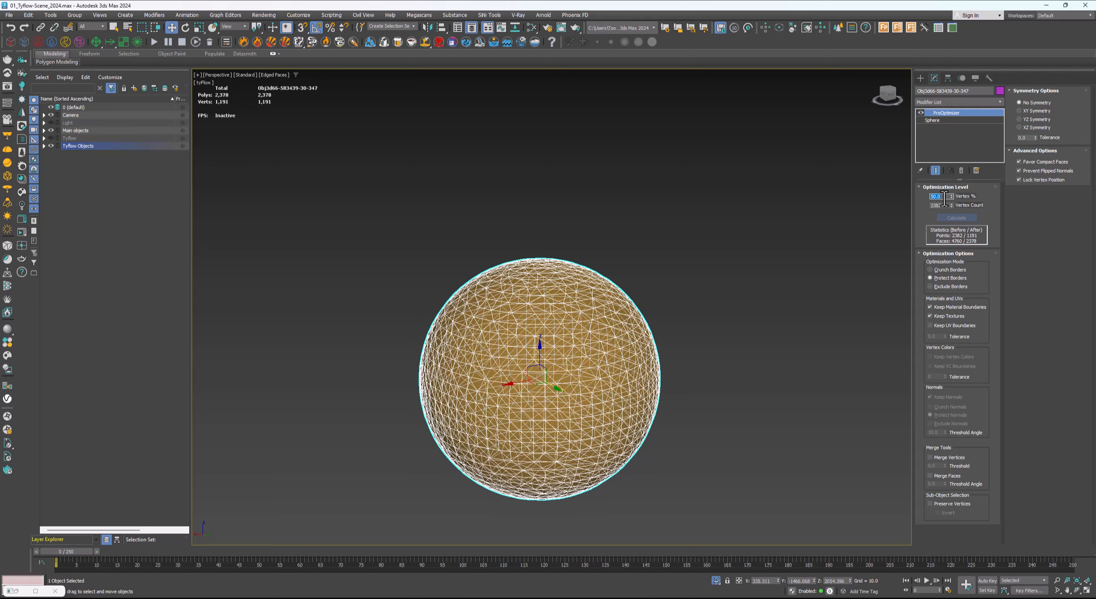
middle_click_drag(741, 276, 722, 283)
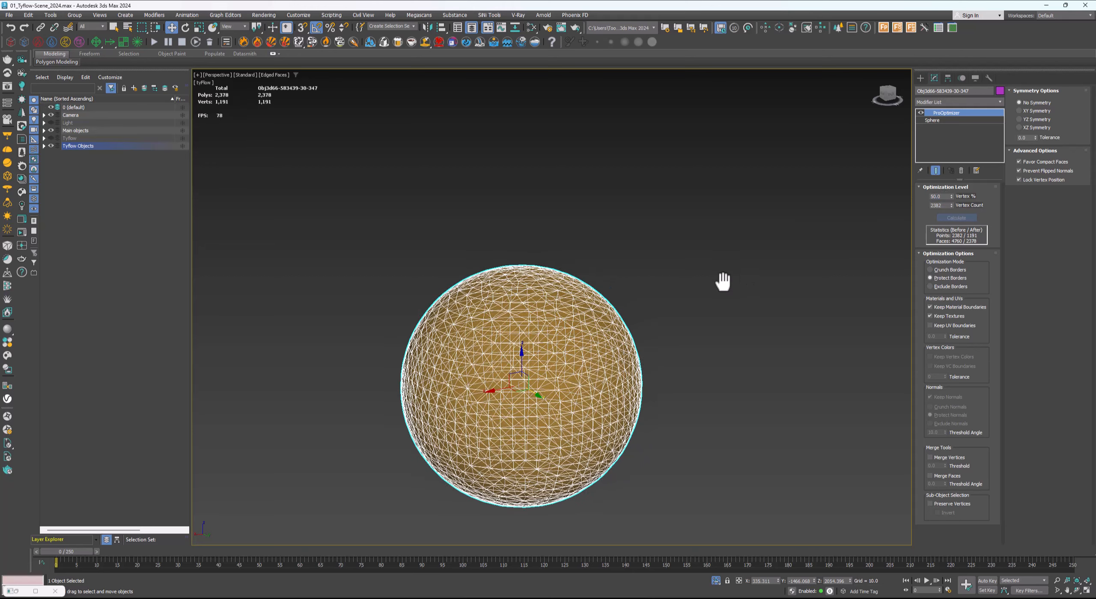
key("F4")
middle_click_drag(597, 362, 607, 347)
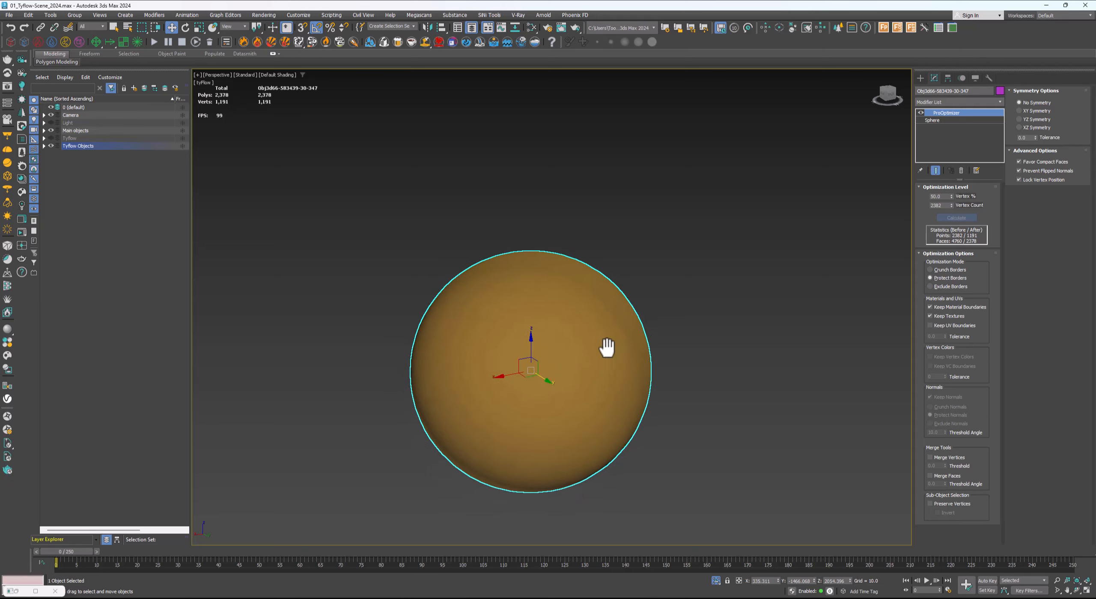
Try ProOptimizer Vertex % values of 25, 30 and 40 on the sphere, checking the smoothness of its silhouette
double_click(944, 196)
type("25")
key("Return")
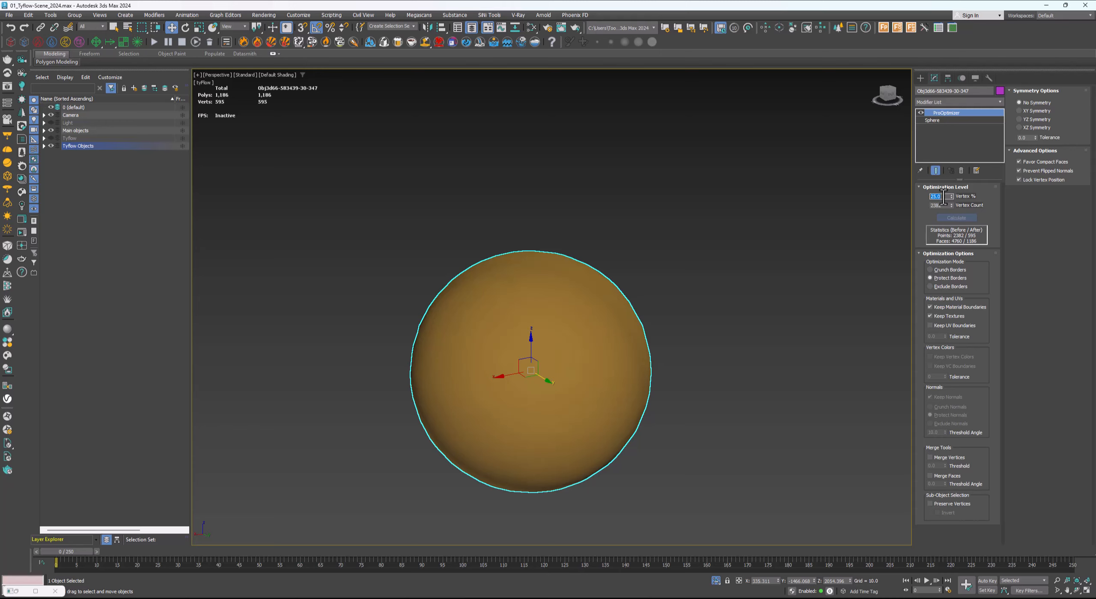
type("30")
key("Return")
type("40")
key("Return")
scroll(536, 321, "down", 4)
scroll(536, 340, "up", 4)
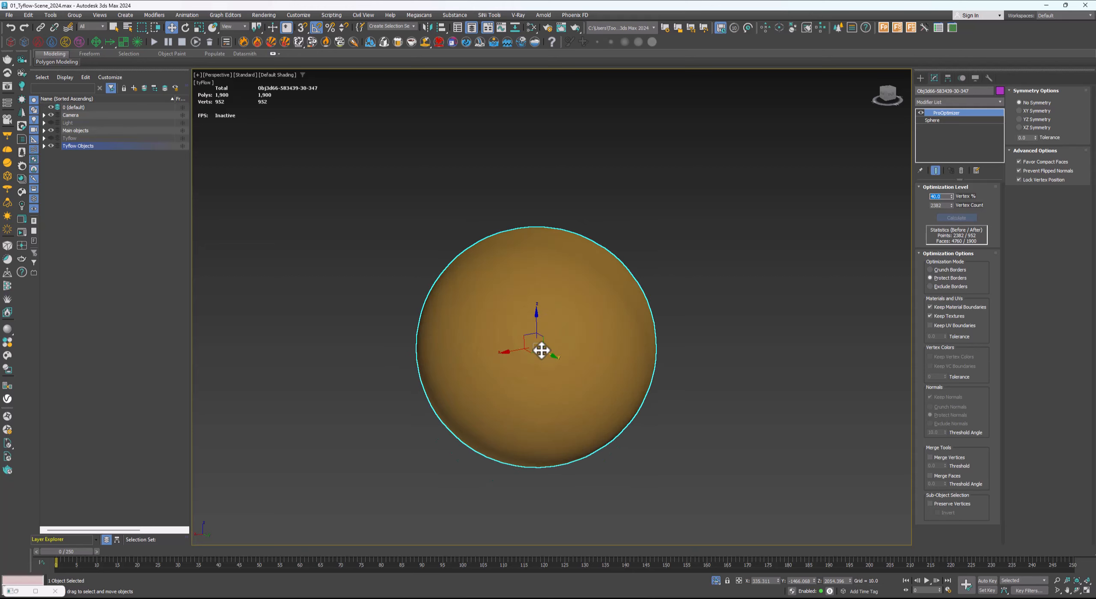
scroll(549, 359, "down", 3)
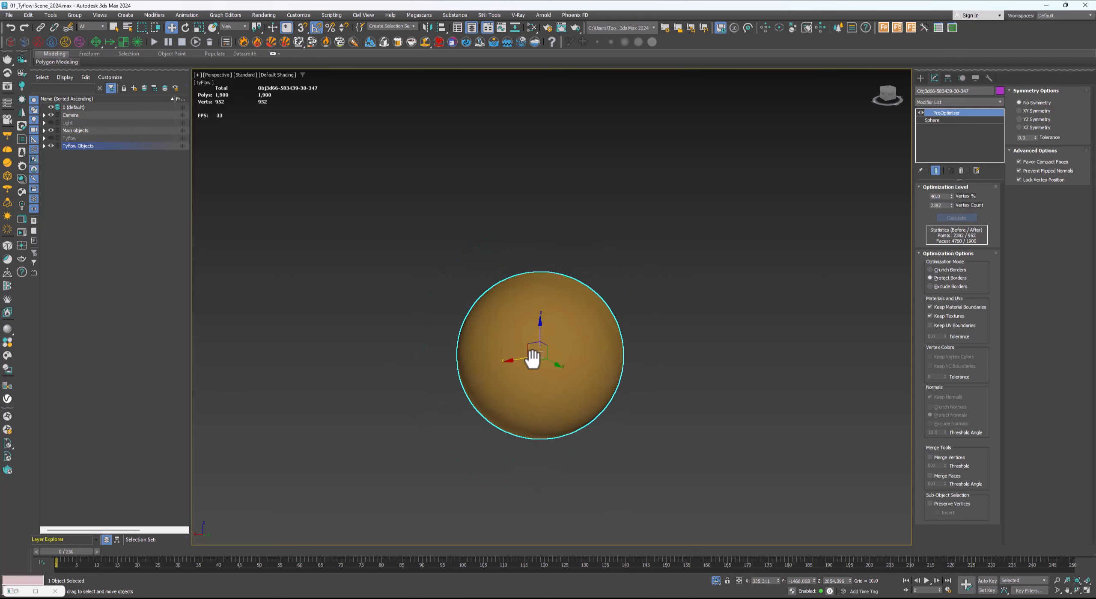
Restore the side-by-side viewports and compare the sphere's size in the camera view with its edged faces in the perspective view
key("F4")
key("F4")
key("alt+w")
right_click(724, 317)
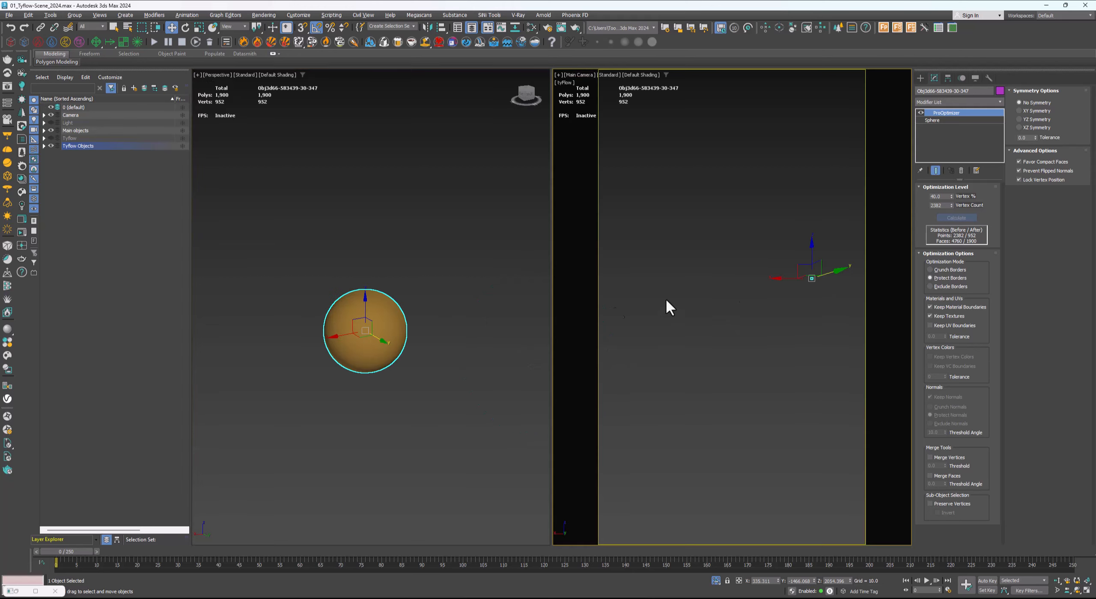
scroll(361, 339, "up", 3)
scroll(376, 330, "up", 2)
right_click(384, 326)
key("F4")
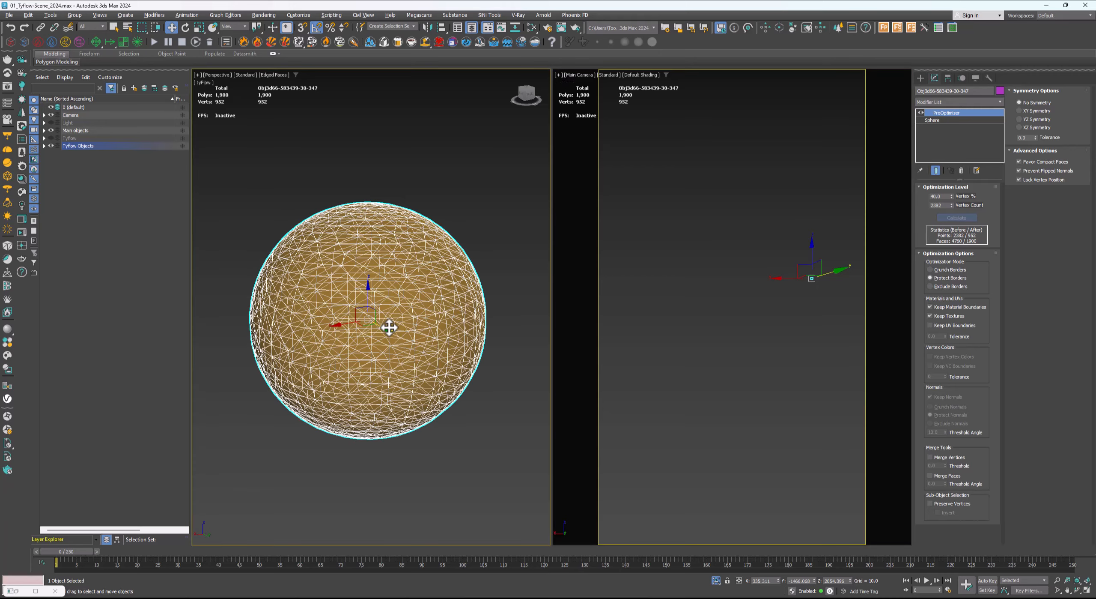
scroll(375, 327, "up", 2)
middle_click_drag(370, 326, 403, 322)
Reduce the sphere's ProOptimizer Vertex % to 20 and hide its edged faces
double_click(938, 196)
type("20")
key("Return")
scroll(403, 311, "down", 2)
key("F4")
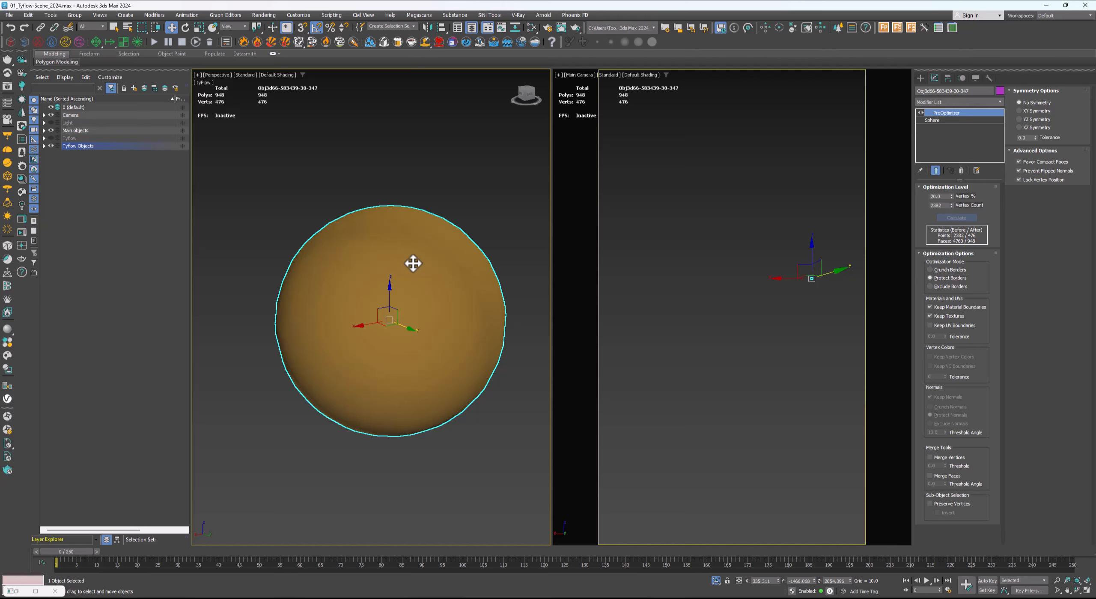
Convert the optimized sphere to an Editable Poly
key("alt+e")
scroll(368, 333, "up", 2)
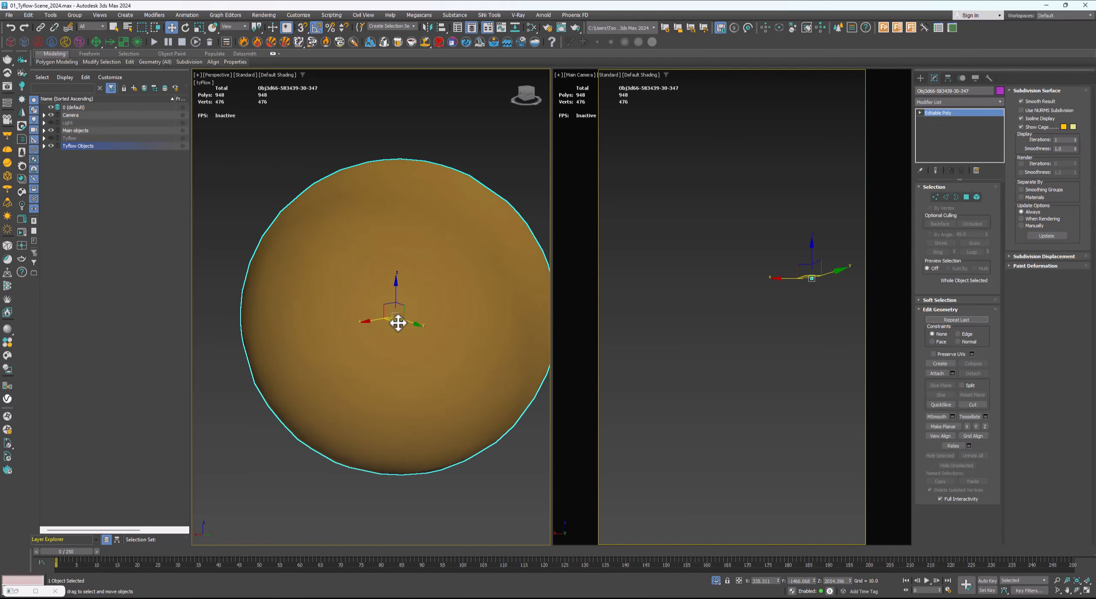
scroll(368, 296, "down", 2)
middle_click_drag(369, 298, 385, 297, "alt")
right_click(385, 269)
mouse_move(417, 376)
left_click(497, 386)
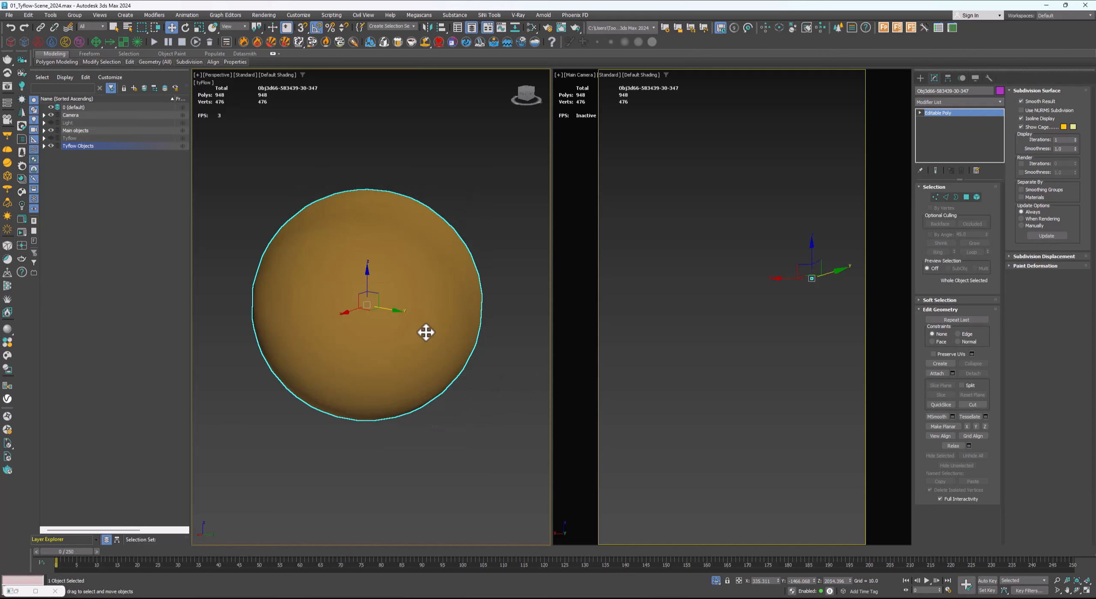
Examine the converted sphere's edges, silhouette and polygon count
middle_click_drag(426, 332, 404, 332, "alt")
key("F4")
key("F4")
scroll(386, 318, "up", 2)
scroll(388, 316, "down", 2)
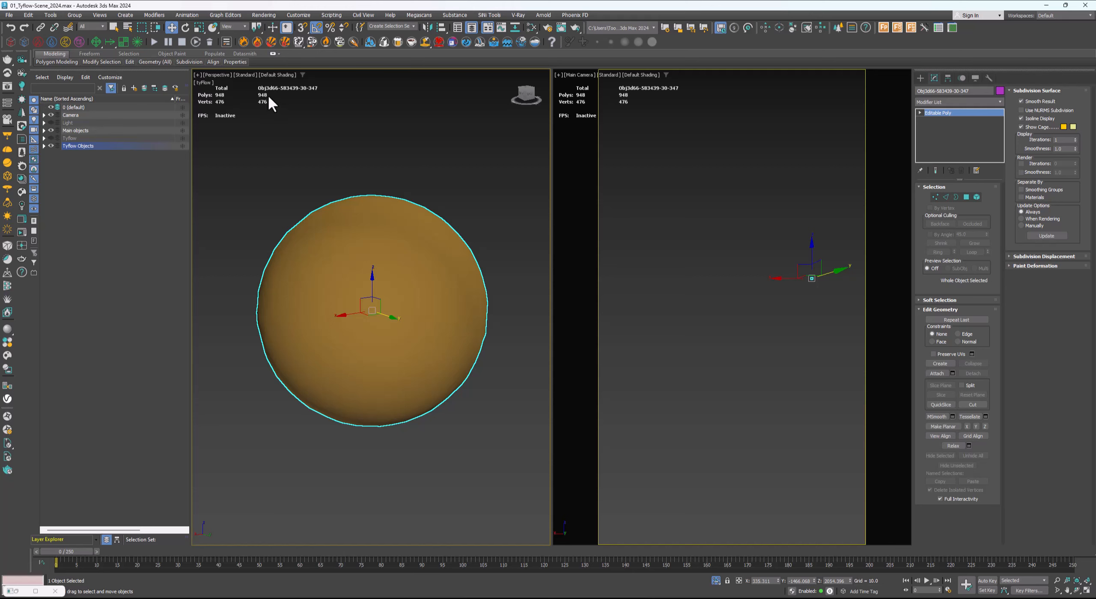
middle_click_drag(331, 176, 339, 183, "alt")
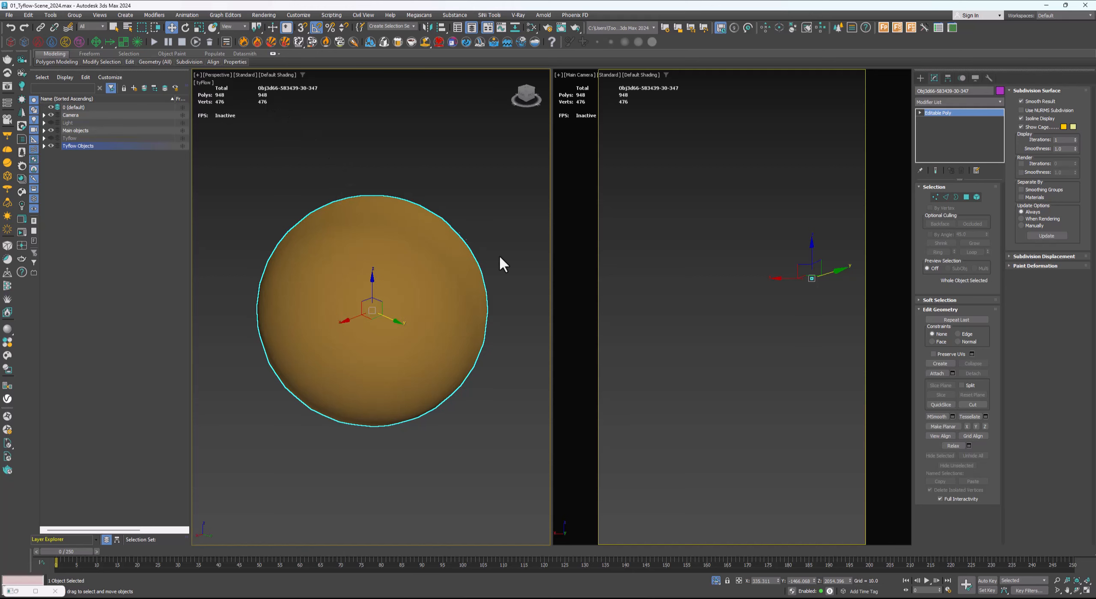
Exit isolation mode and delete the copied sphere from the shelf
left_click(716, 580)
scroll(435, 239, "down", 5)
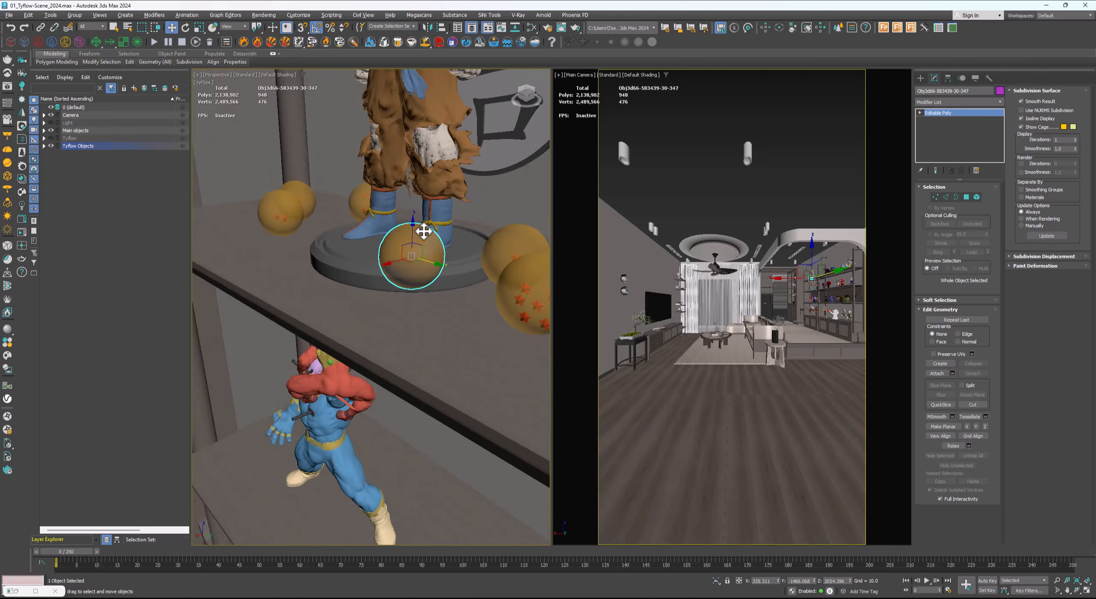
middle_click_drag(425, 232, 435, 267, "alt")
key("Delete")
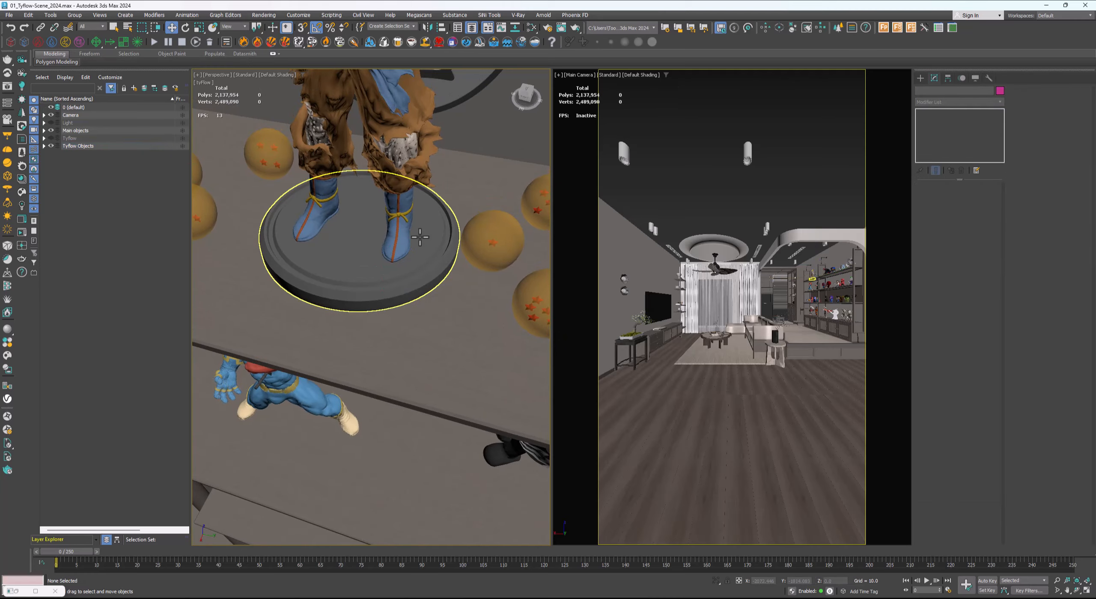
Select the figure standing on the round base and inspect its mesh density with edged faces
left_click(395, 187)
scroll(395, 193, "down", 3)
scroll(394, 197, "up", 3)
key("F4")
middle_click_drag(394, 197, 387, 129)
scroll(386, 236, "down", 2)
scroll(385, 282, "down", 2)
key("F4")
Make a copy of the blue-suited figure on the lower shelf and isolate the copy
left_click(343, 360)
left_click_drag(387, 471, 475, 514, "shift")
key("Return")
middle_click_drag(377, 339, 381, 287)
key("alt+q")
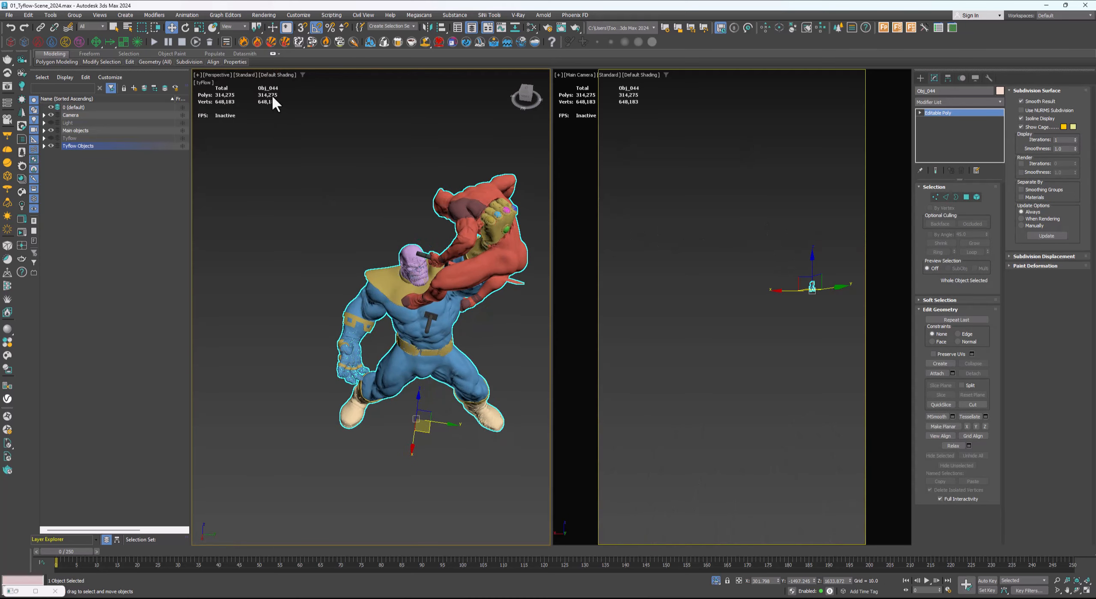
Inspect the isolated blue-suited figure and add a ProOptimizer modifier to it
scroll(391, 303, "up", 3)
middle_click_drag(377, 325, 369, 303, "alt")
scroll(397, 292, "up", 1)
scroll(411, 308, "down", 4)
scroll(373, 318, "up", 3)
left_click(935, 102)
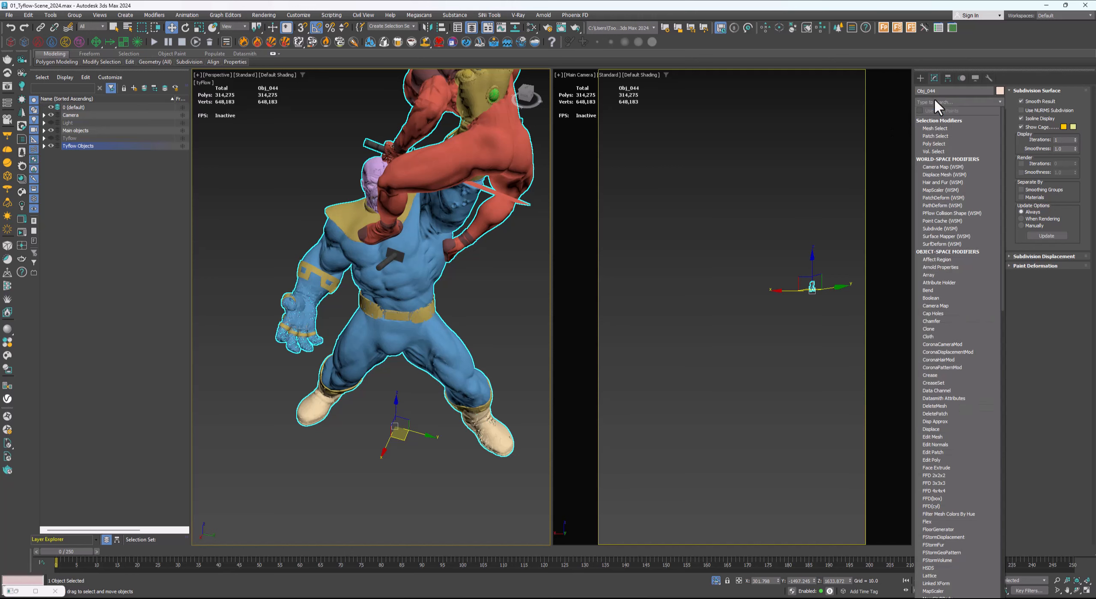
scroll(935, 101, "down", 8)
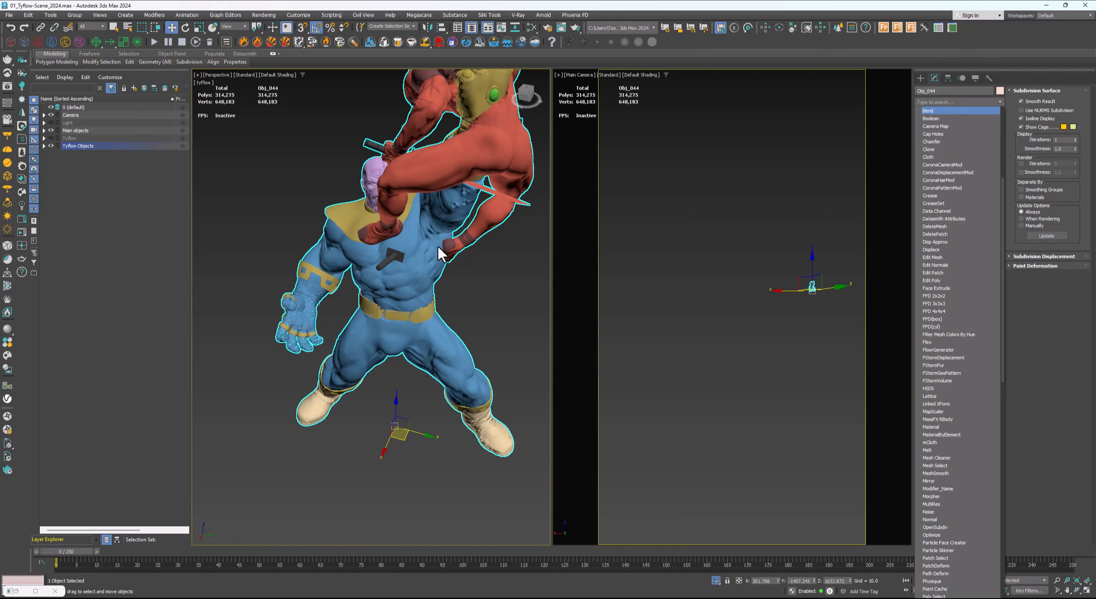
left_click(446, 274)
left_click(959, 102)
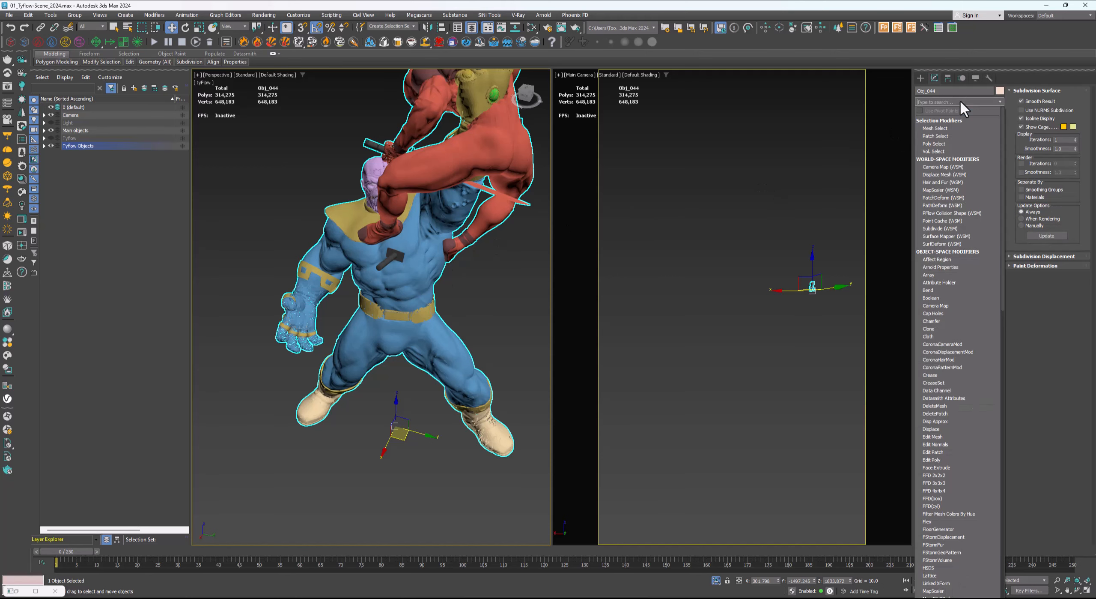
type("pro")
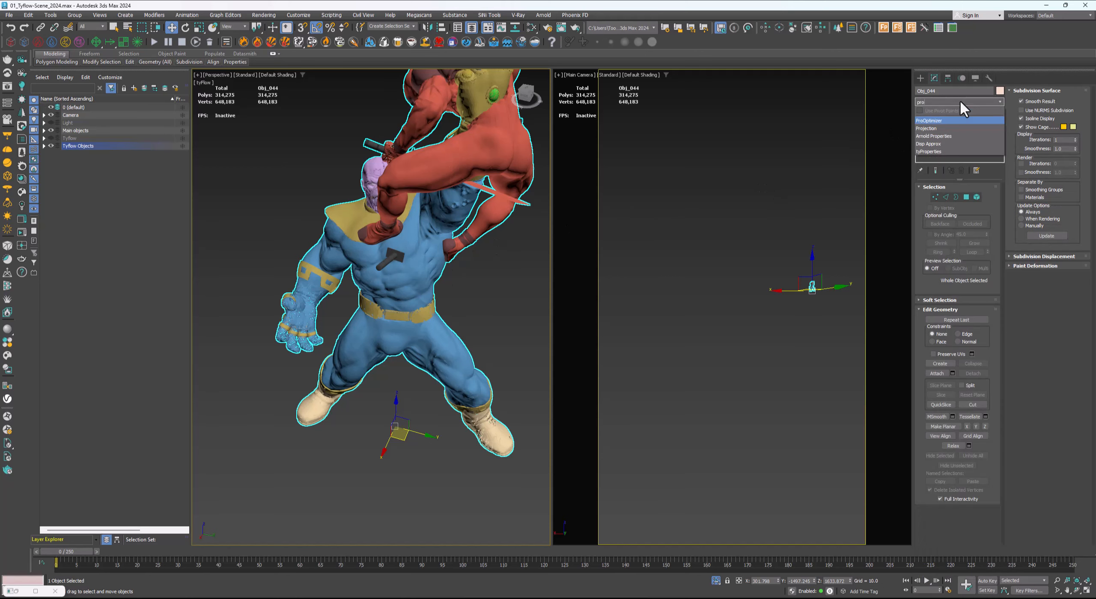
key("Return")
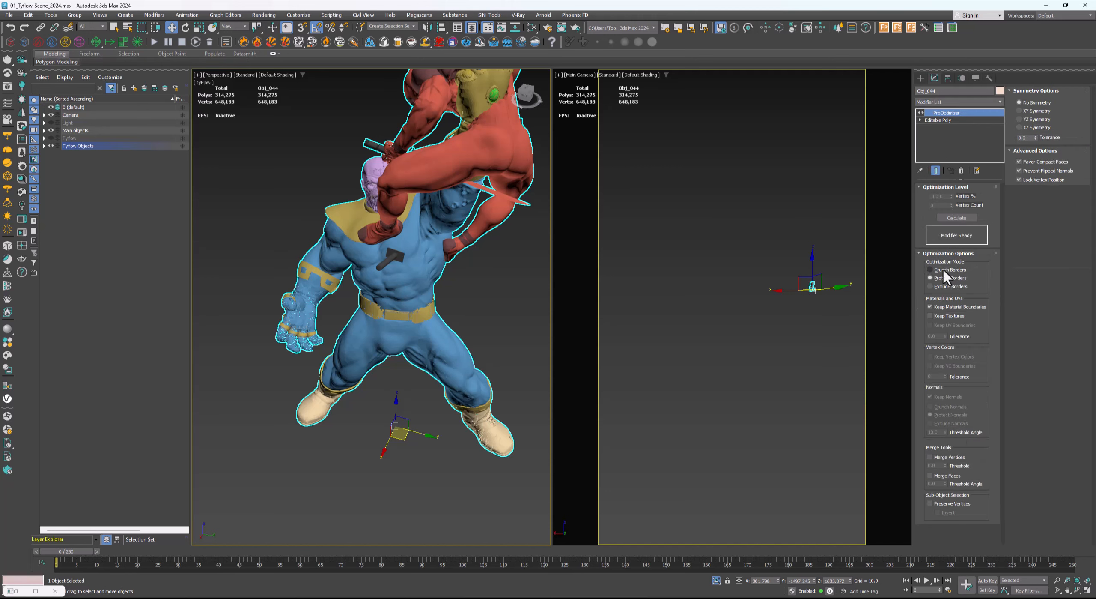
Enable Keep Textures for the figure, calculate its optimization, and enlarge the perspective view
left_click(966, 214)
key("alt+w")
scroll(443, 273, "down", 4)
middle_click_drag(444, 273, 424, 259, "alt")
Set the figure's ProOptimizer Vertex % to 50 and inspect the mesh around its legs up close
double_click(941, 196)
type("50")
key("Return")
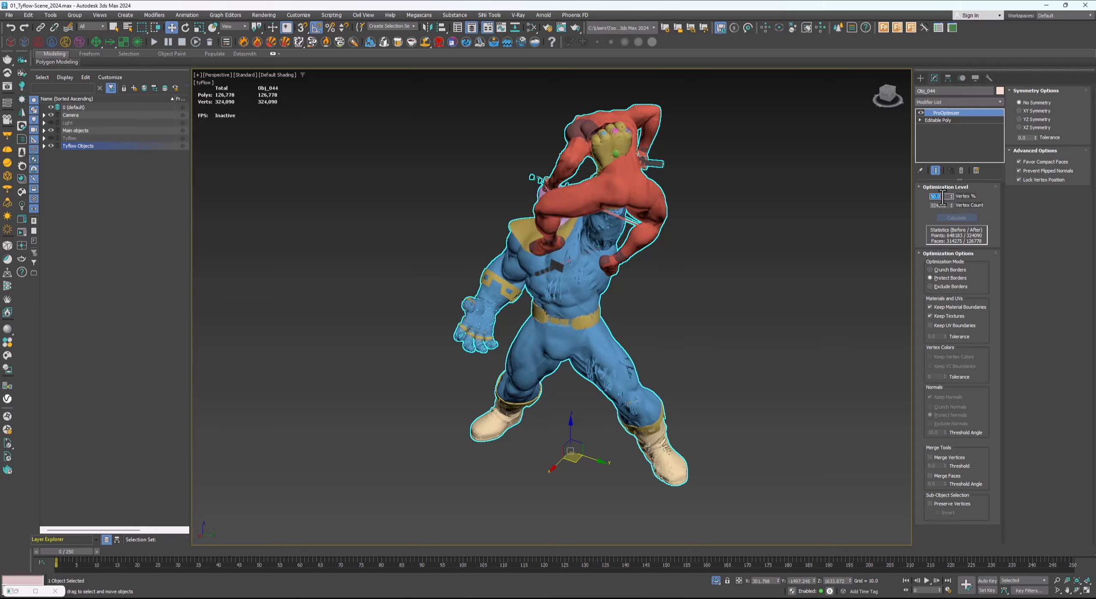
scroll(599, 373, "up", 3)
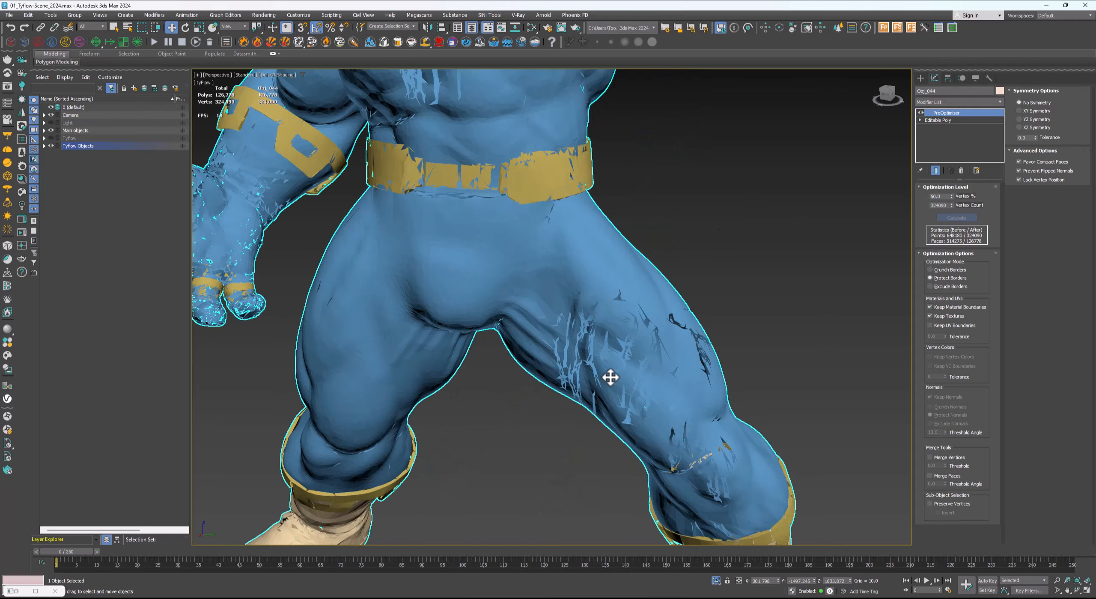
scroll(610, 377, "down", 6)
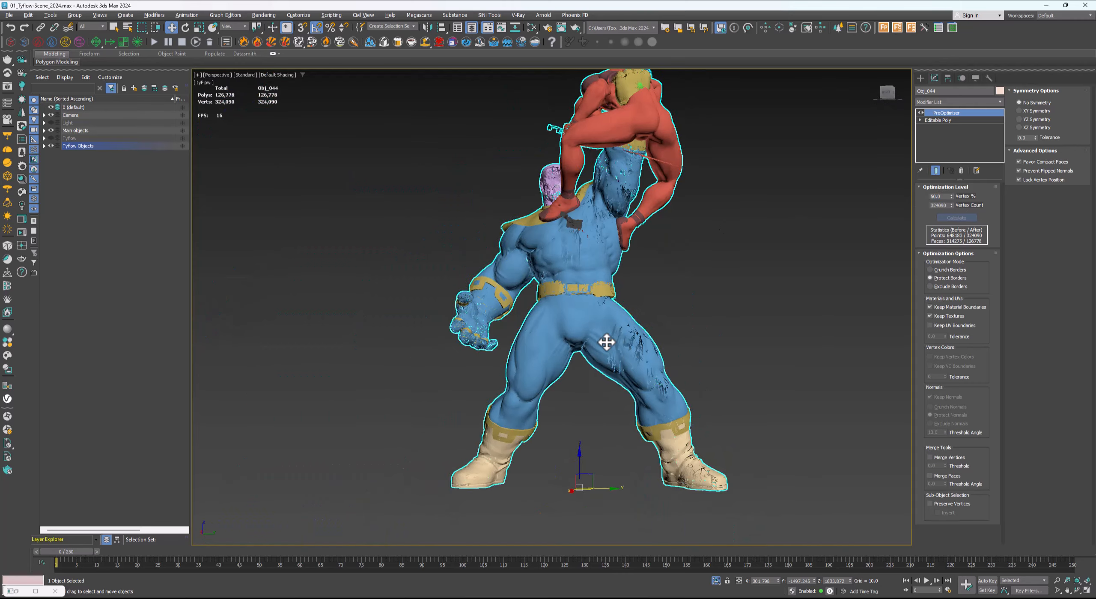
middle_click_drag(606, 342, 595, 381, "alt")
Raise the figure's ProOptimizer Vertex % through 60 and 70 to 80, and restore the side-by-side viewports
double_click(942, 196)
type("60")
key("Return")
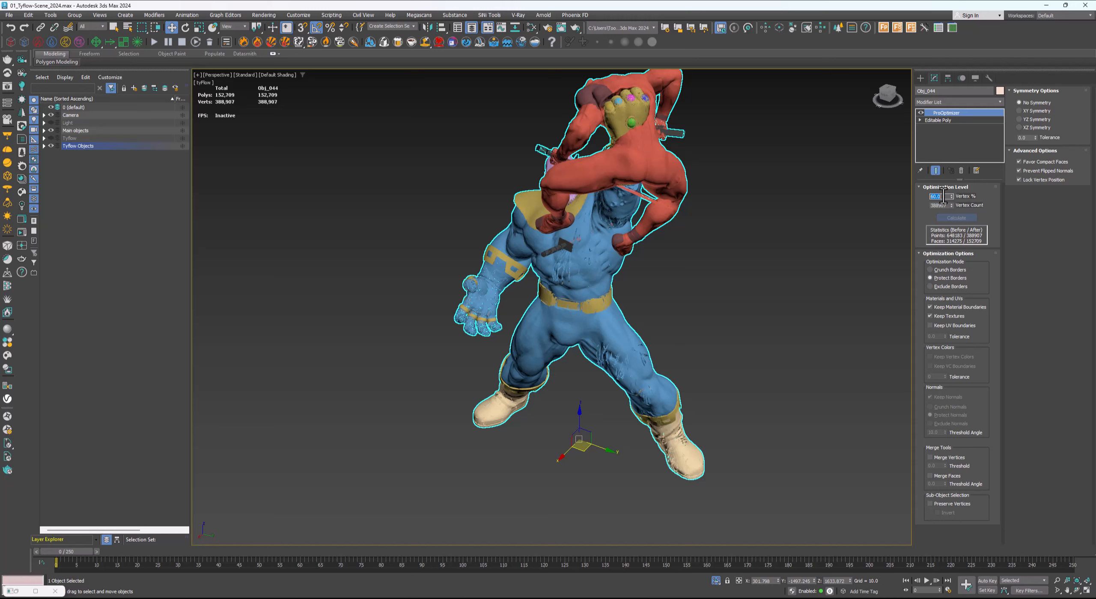
type("70")
key("Return")
type("80")
key("Return")
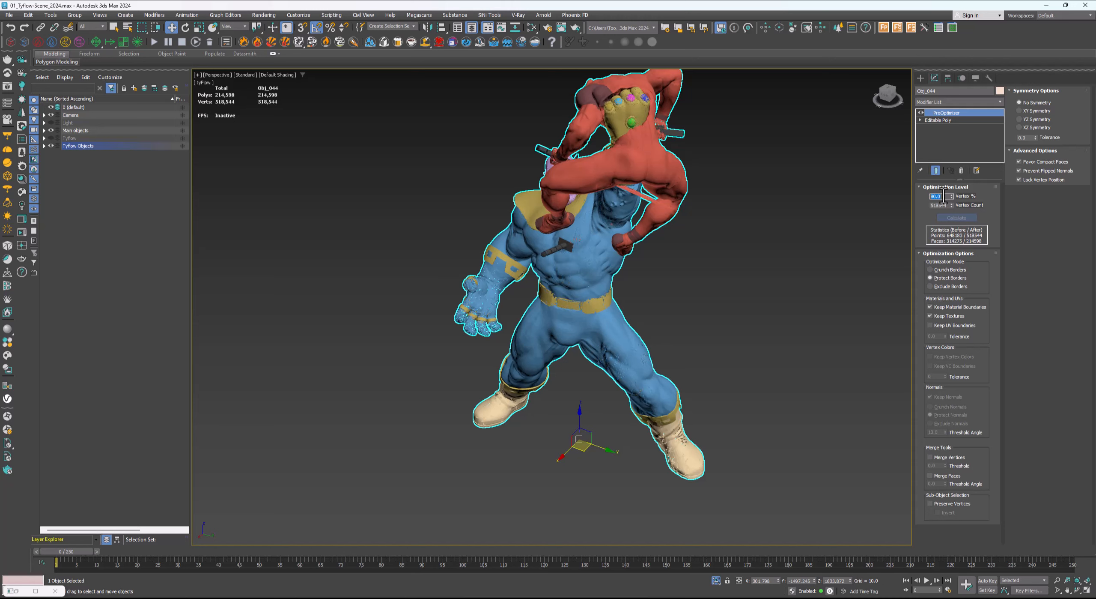
key("alt+w")
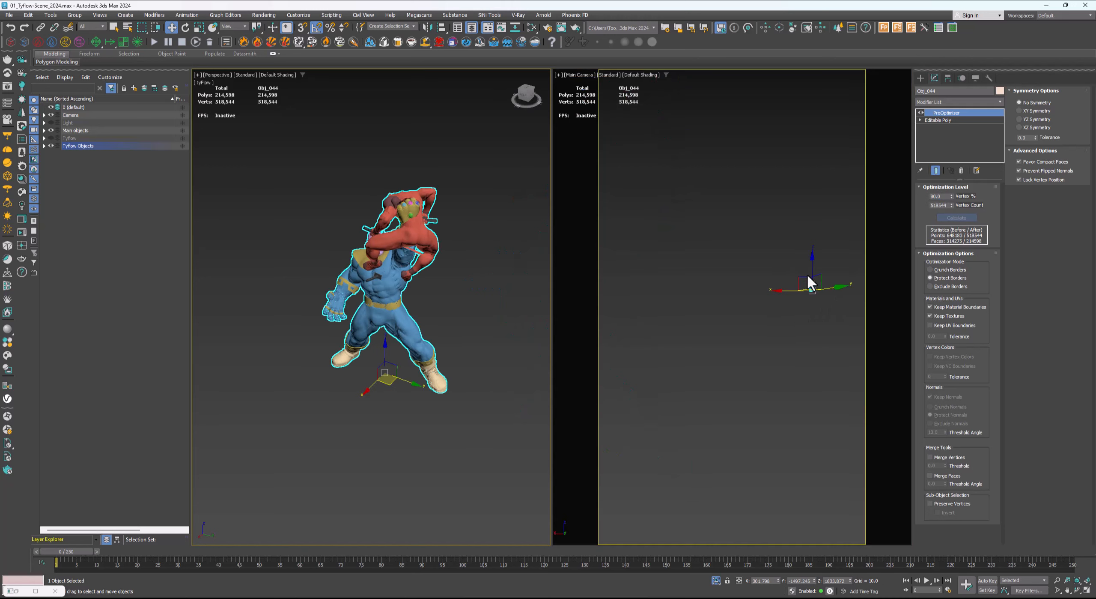
Set the figure copy's ProOptimizer Vertex % to 50 and inspect its hand and mesh with edged faces shown
left_click(781, 289)
double_click(938, 196)
type("50")
key("Return")
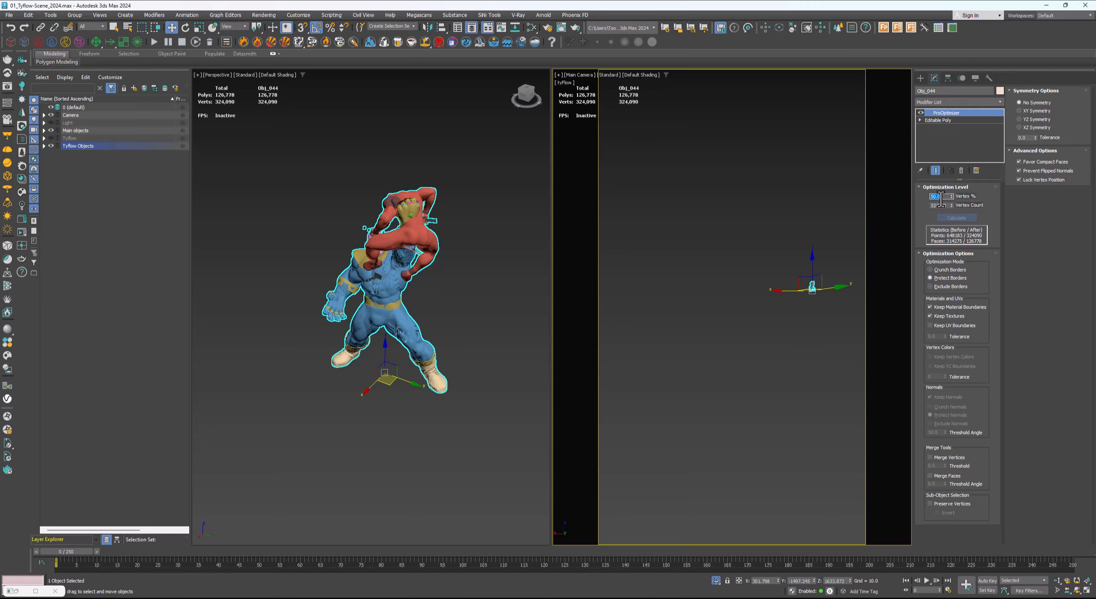
scroll(339, 327, "up", 5)
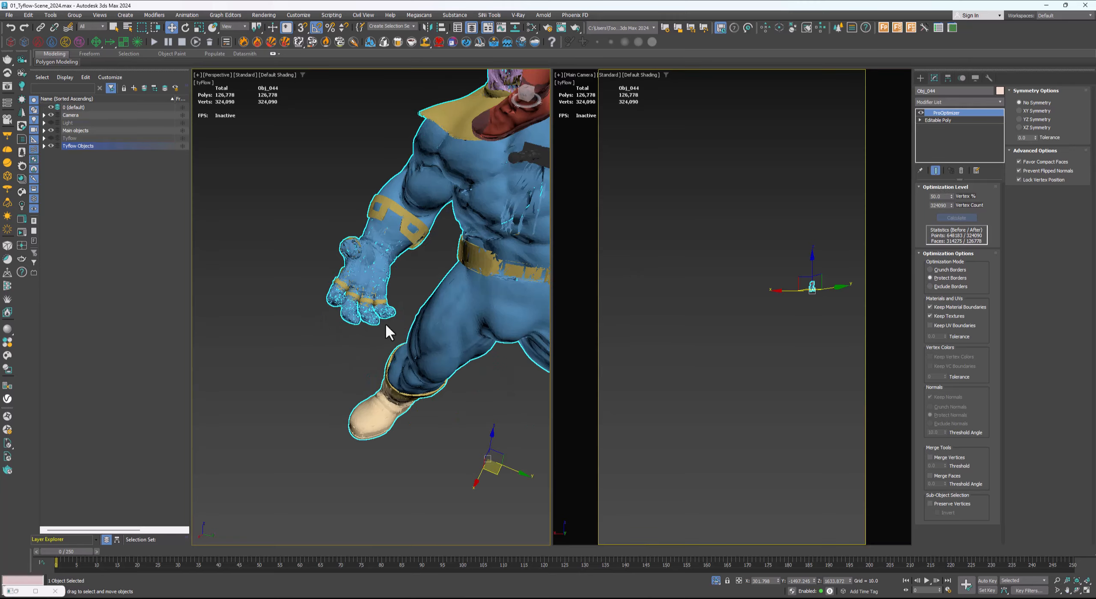
scroll(438, 311, "down", 4)
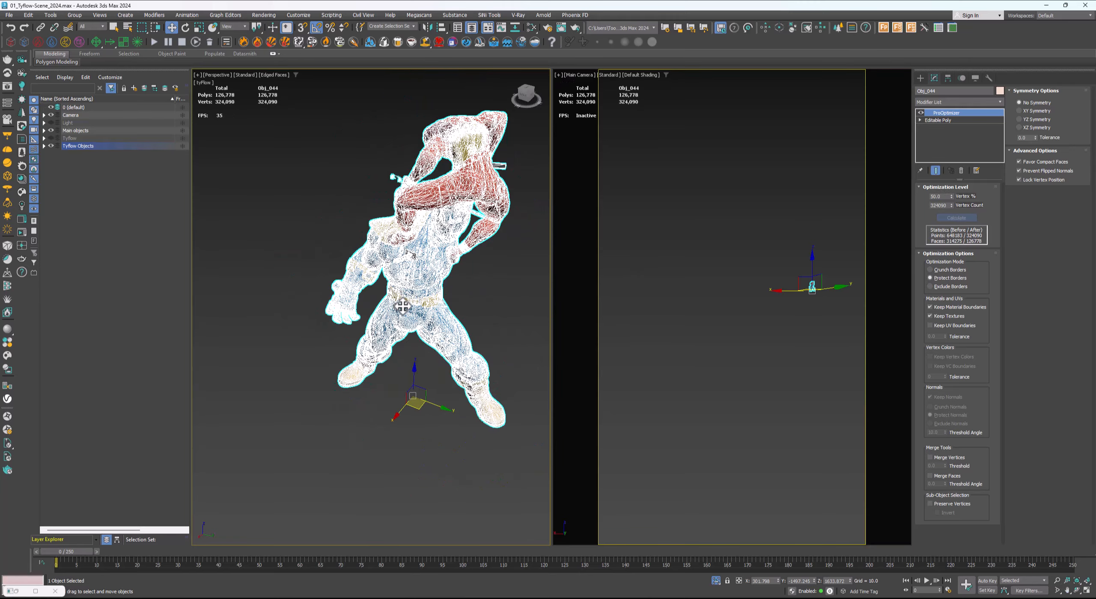
scroll(420, 317, "up", 3)
key("F4")
scroll(420, 317, "down", 5)
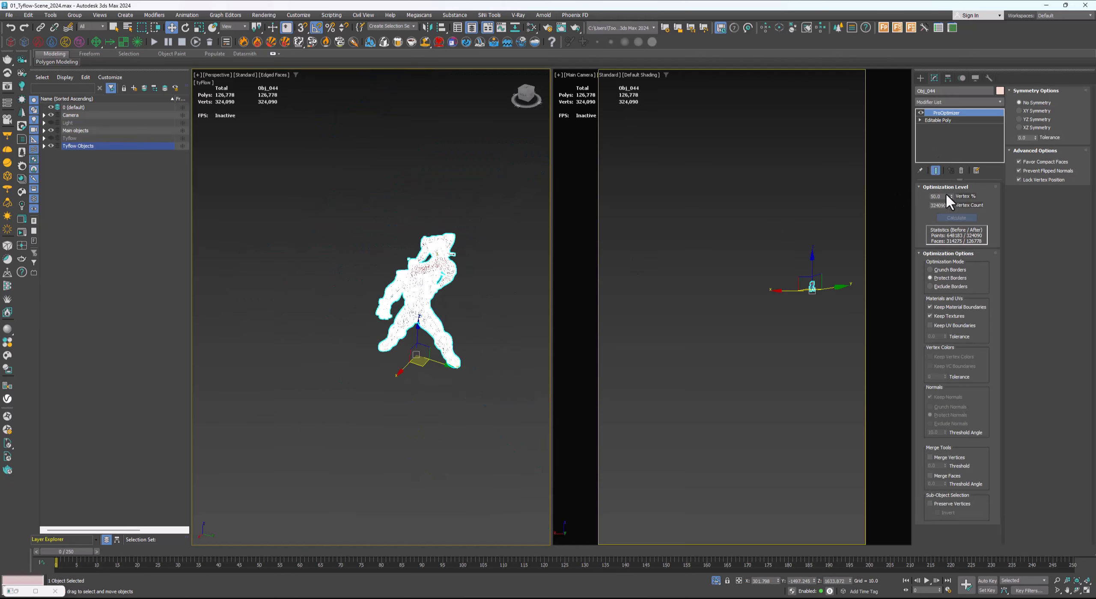
Set the figure copy's Vertex % to 40, hide the edged faces, and collapse the figure to an Editable Poly
type("40")
key("Return")
key("F4")
middle_click_drag(422, 302, 403, 294, "alt")
right_click(326, 184)
left_click(414, 296)
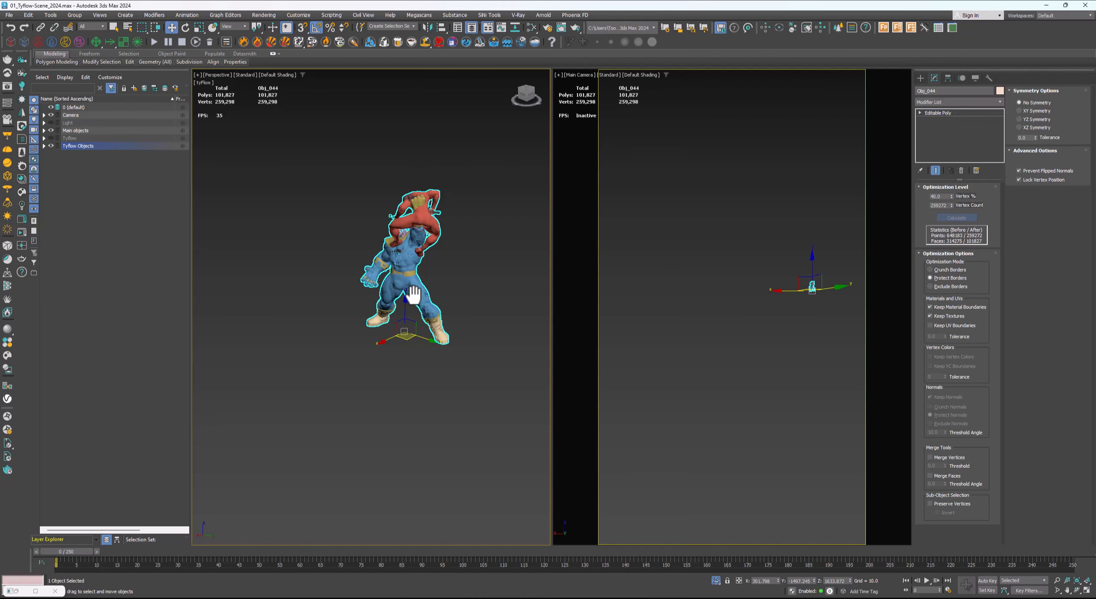
scroll(413, 281, "up", 3)
scroll(414, 275, "down", 3)
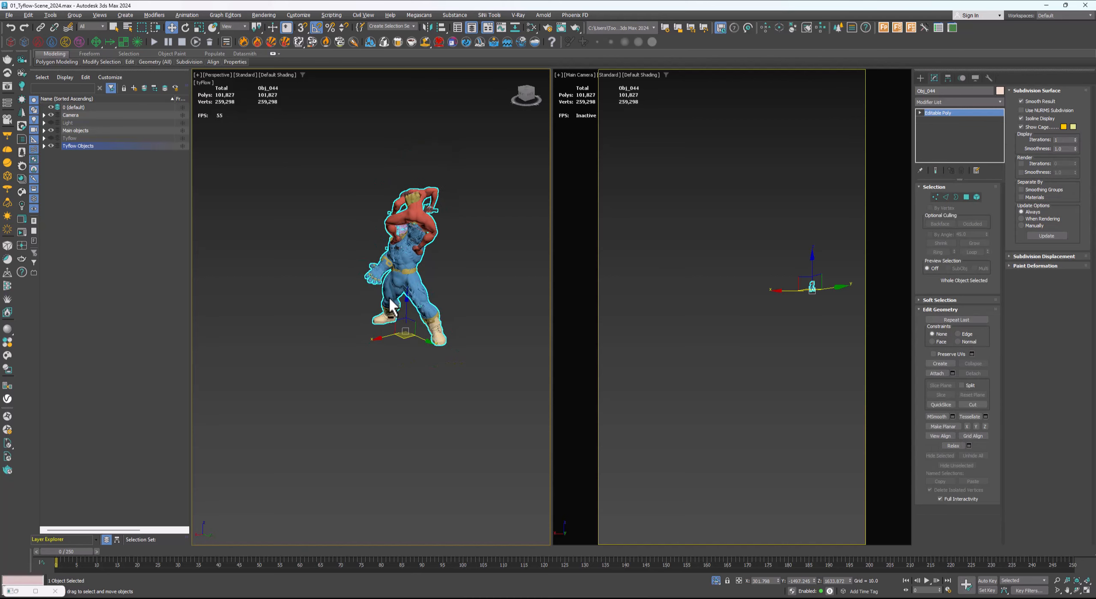
middle_click_drag(340, 305, 355, 296)
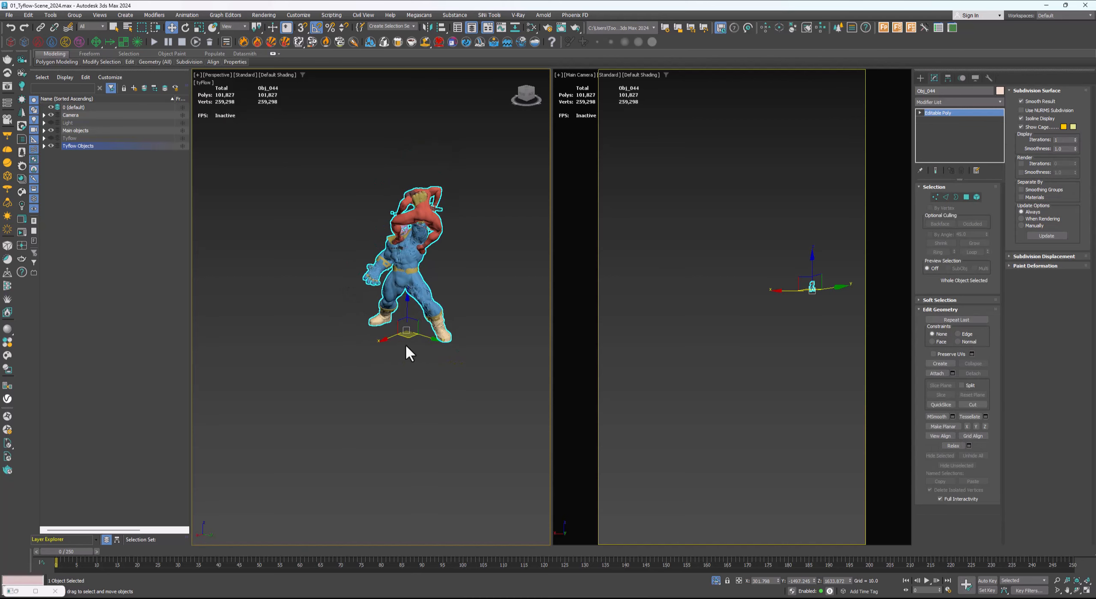
Exit isolation and delete the optimized copy of the blue-suited figure from the shelf
left_click(716, 580)
scroll(420, 274, "up", 5)
scroll(419, 275, "up", 2)
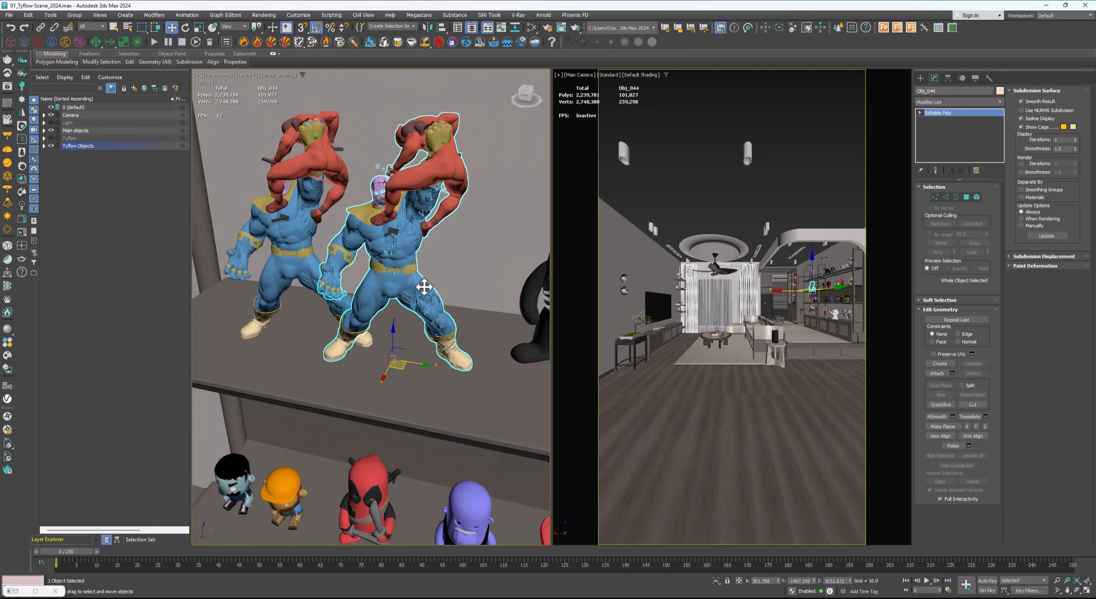
middle_click_drag(423, 286, 402, 301)
key("Delete")
scroll(414, 302, "down", 5)
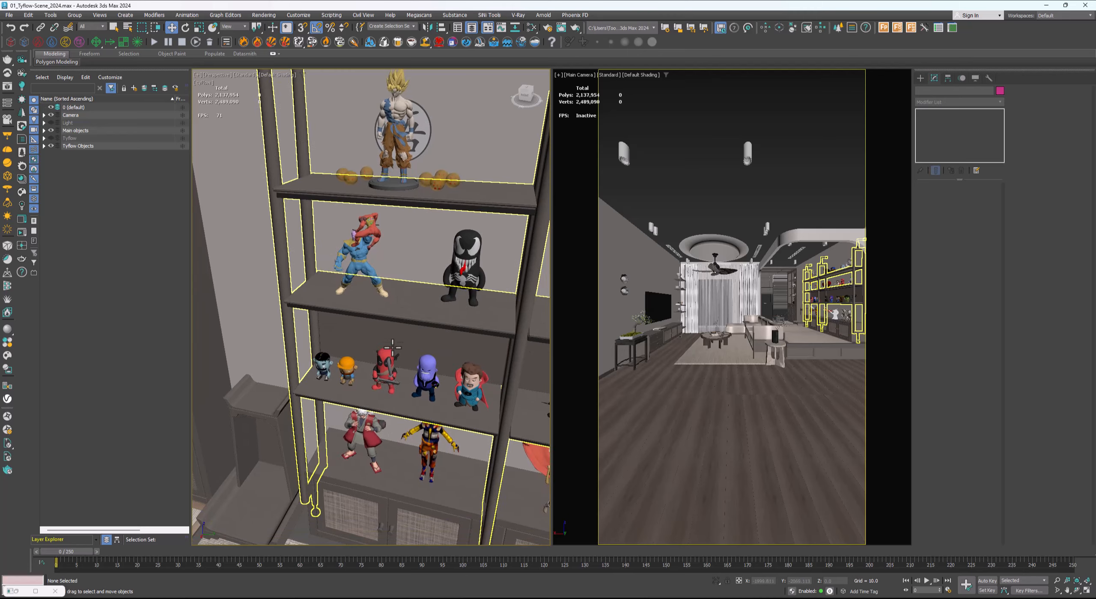
Select the small red figure and show edged faces to examine the mesh density of the shelf objects
left_click(390, 357)
middle_click_drag(390, 357, 393, 326, "alt")
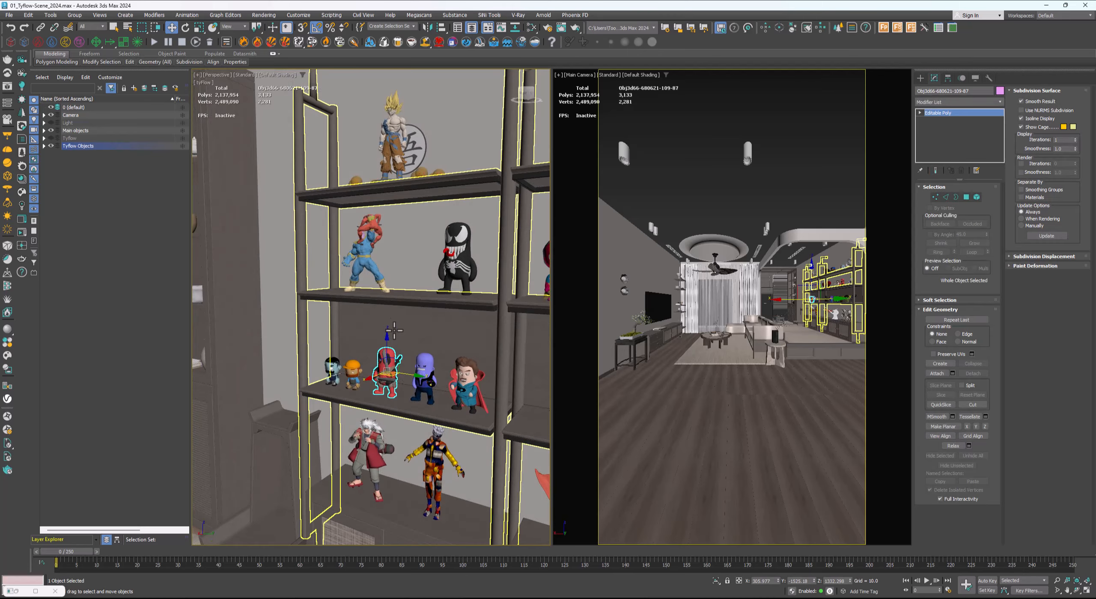
scroll(382, 373, "up", 5)
scroll(382, 362, "down", 5)
scroll(344, 245, "down", 5)
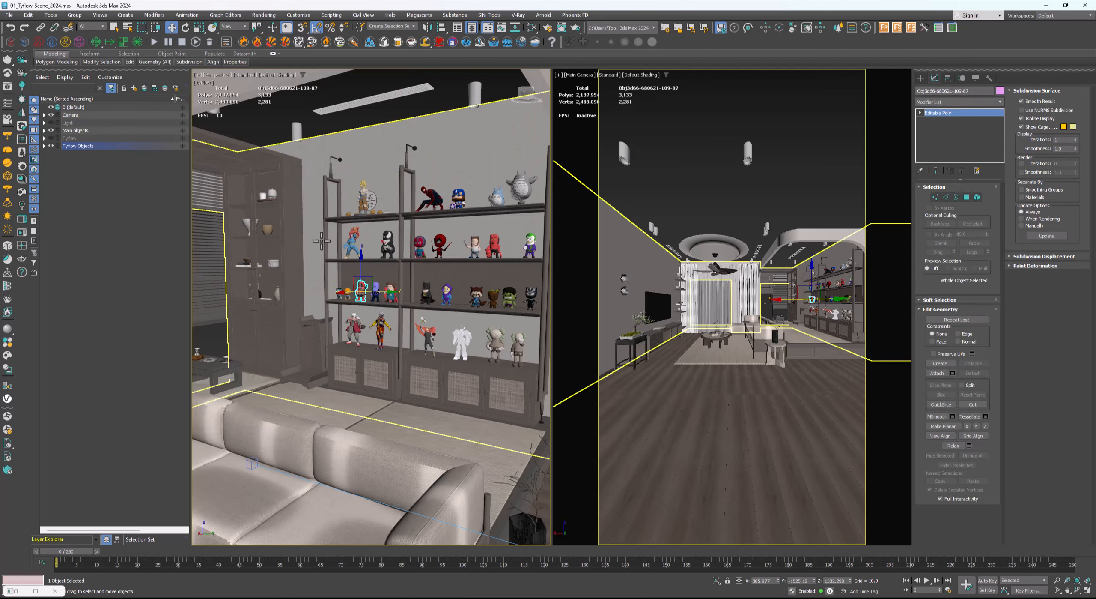
middle_click_drag(344, 245, 316, 243, "alt")
middle_click_drag(315, 242, 349, 264)
key("F4")
scroll(318, 356, "up", 5)
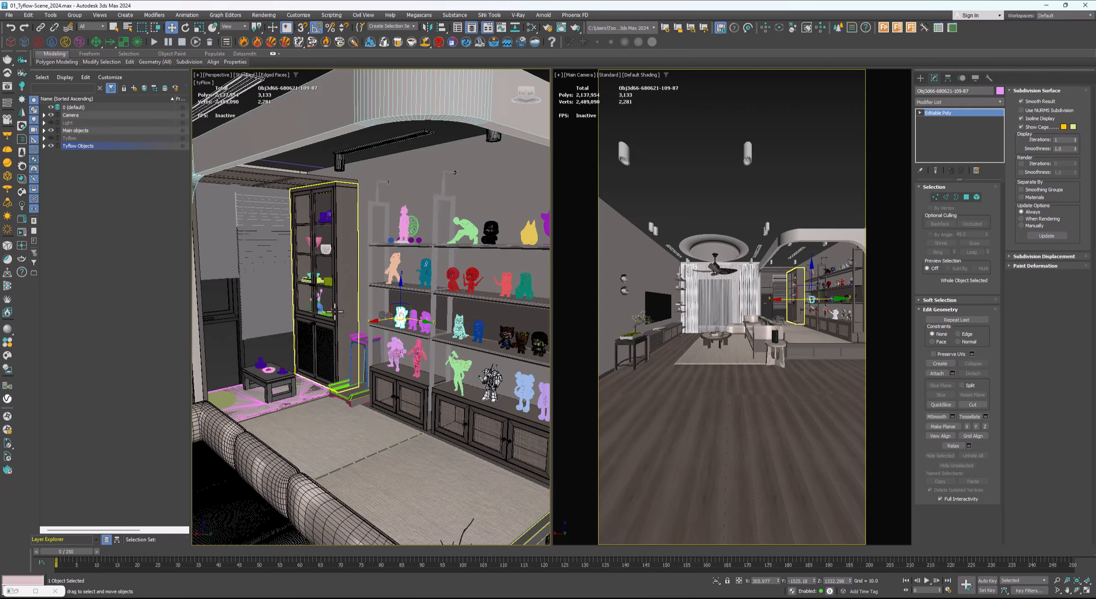
Select other shelf figures to check their polygon counts, and hide the edged faces
left_click(428, 242)
middle_click_drag(428, 243, 330, 240)
left_click(370, 246)
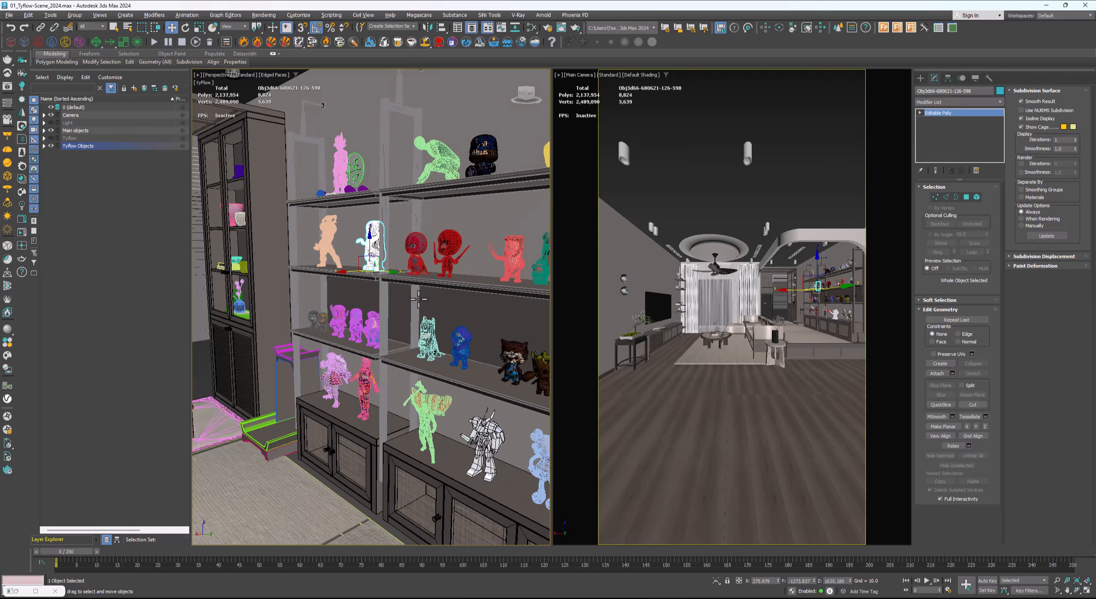
middle_click_drag(413, 283, 405, 307, "alt")
left_click(371, 390)
key("F4")
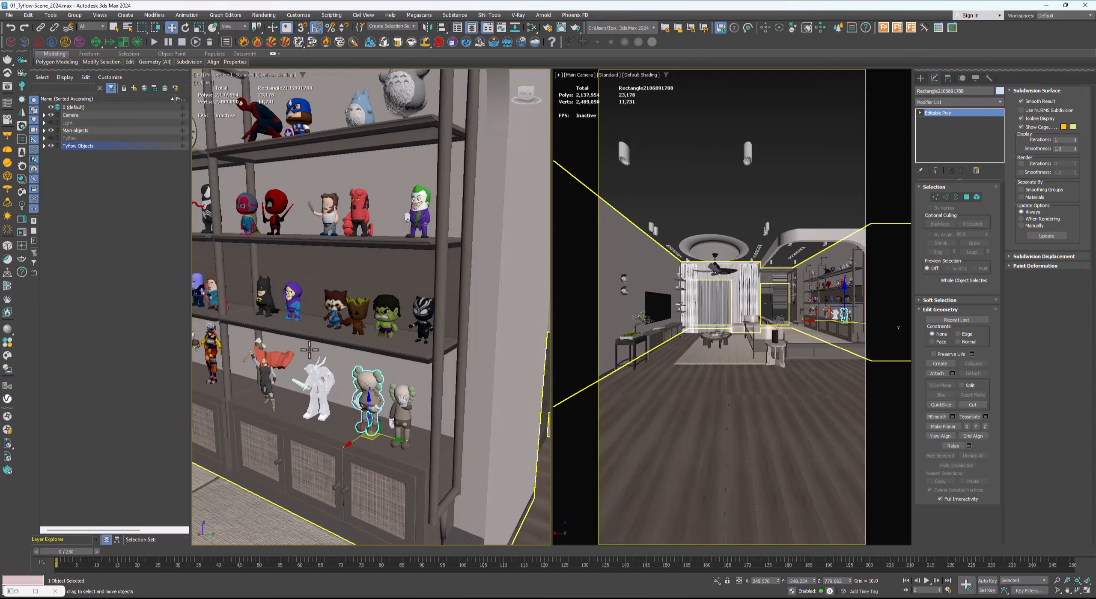
Show edged faces and select furniture around the living room to check the polygon counts, including the square sofa cushion
middle_click_drag(294, 325, 458, 263)
scroll(331, 330, "up", 2)
key("F4")
left_click(379, 313)
scroll(478, 276, "up", 3)
left_click(475, 266)
key("F4")
key("F4")
scroll(430, 282, "down", 3)
left_click(441, 371)
left_click(311, 227)
left_click(334, 285)
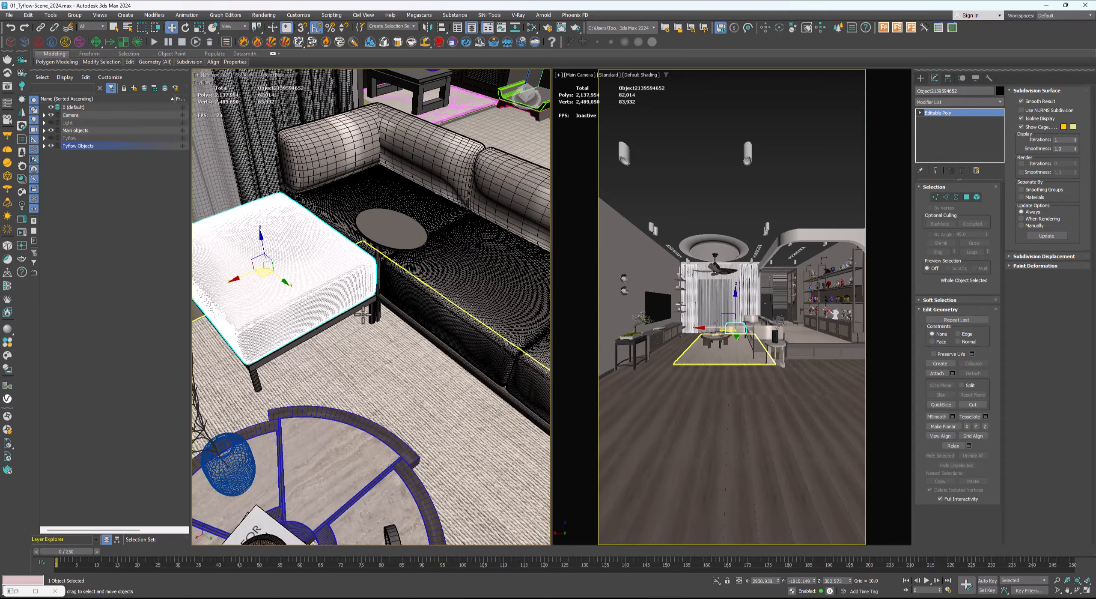
Isolate the long sofa seat cushion and clone it beside the original as a Copy
scroll(363, 315, "down", 3)
middle_click_drag(430, 326, 347, 283)
scroll(385, 309, "up", 2)
left_click(459, 309)
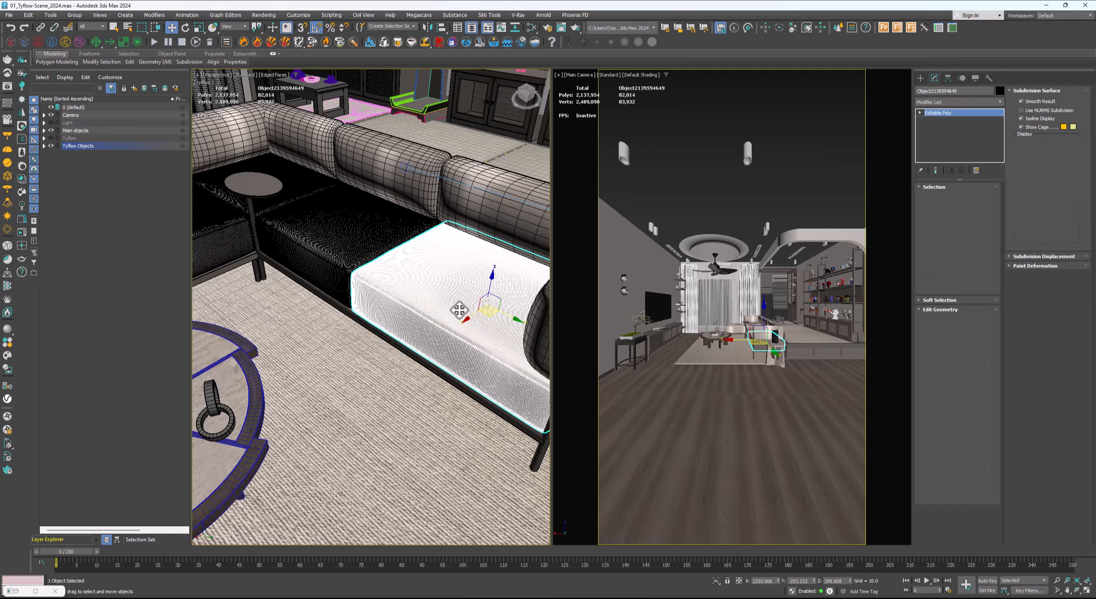
mouse_move(459, 310)
middle_mouse_down()
mouse_move(398, 281)
mouse_move(408, 282)
mouse_move(399, 304)
middle_mouse_up()
key("alt+q")
scroll(409, 281, "down", 2)
left_click_drag(355, 303, 255, 331, "shift")
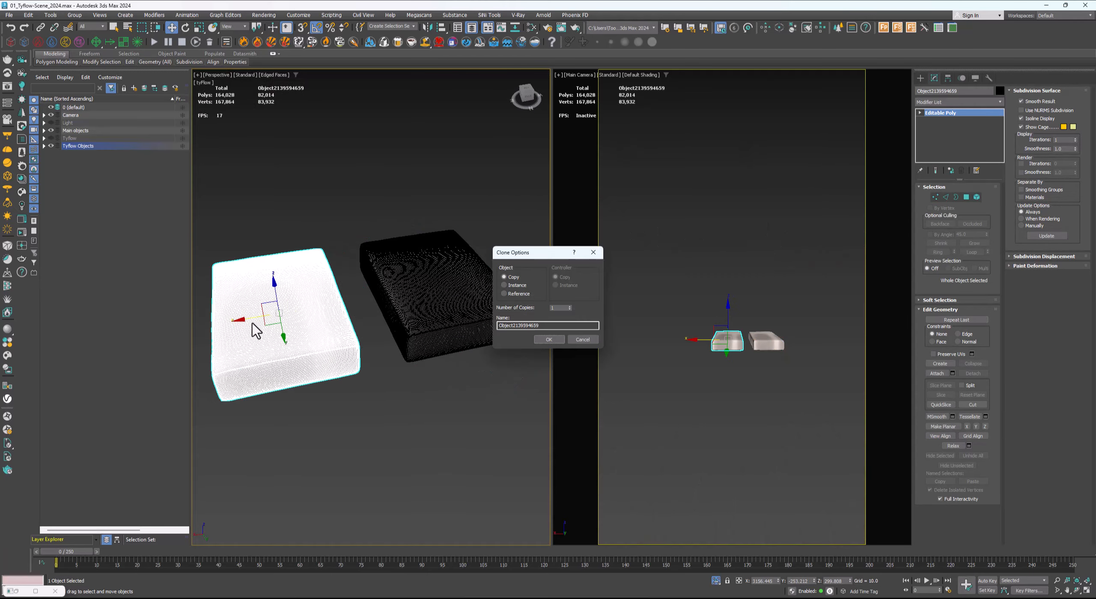
left_click(549, 339)
Hide the edged faces and add a ProOptimizer modifier to the cushion copy
key("F4")
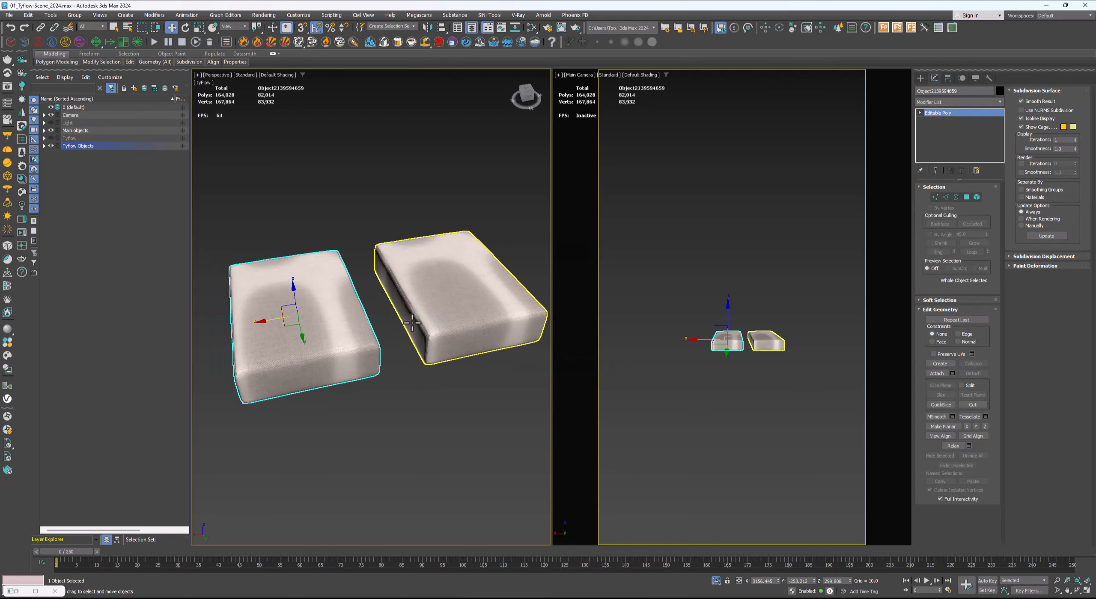
scroll(412, 322, "up", 2)
middle_click_drag(324, 335, 408, 321, "alt")
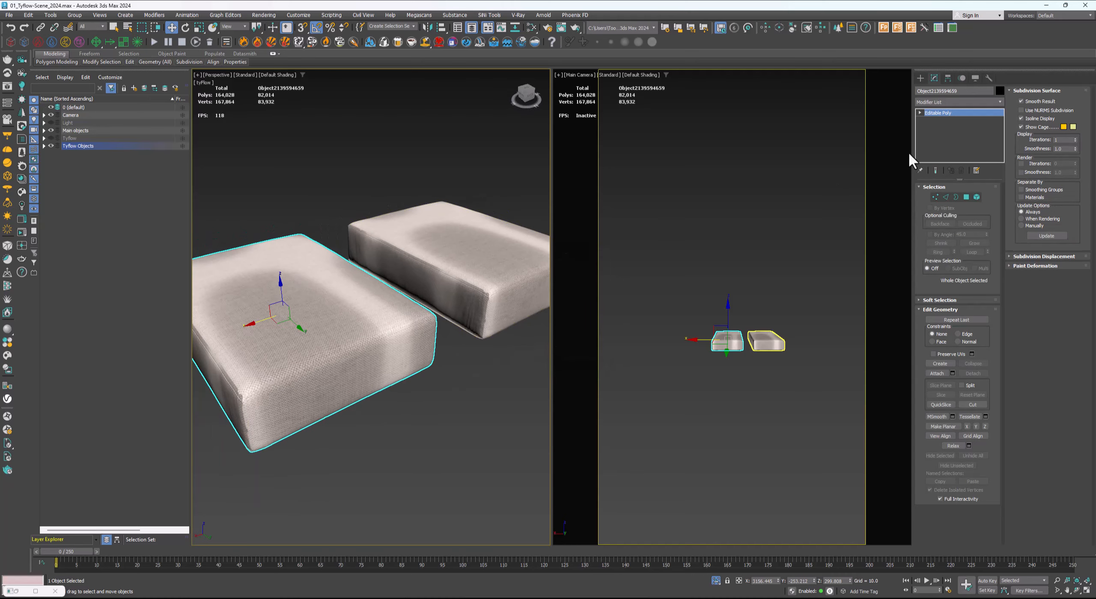
left_click(928, 102)
scroll(928, 101, "down", 7)
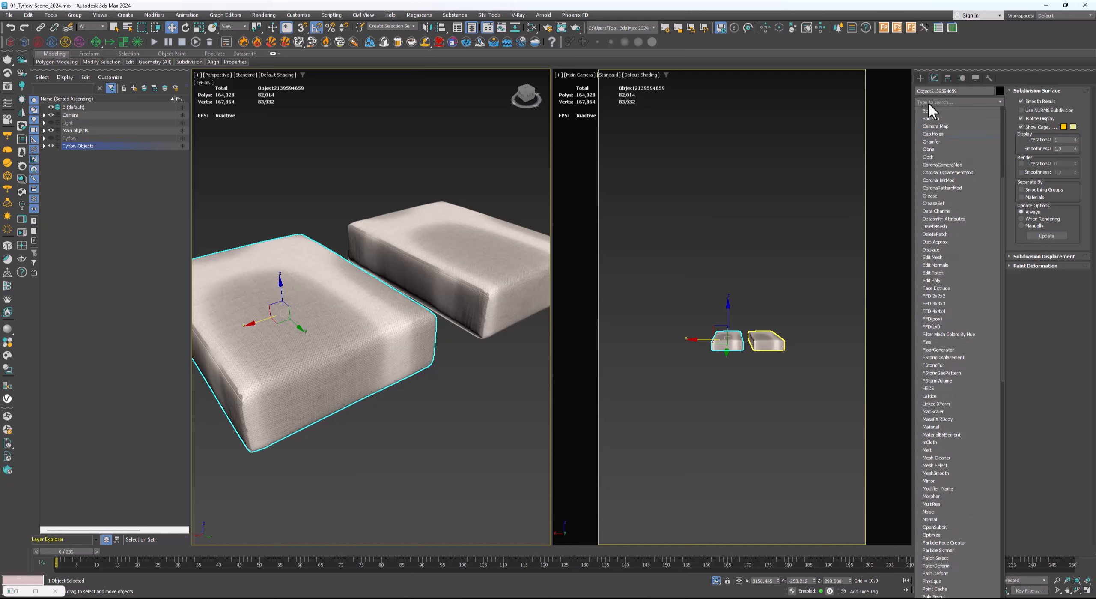
left_click(927, 101)
left_click(957, 102)
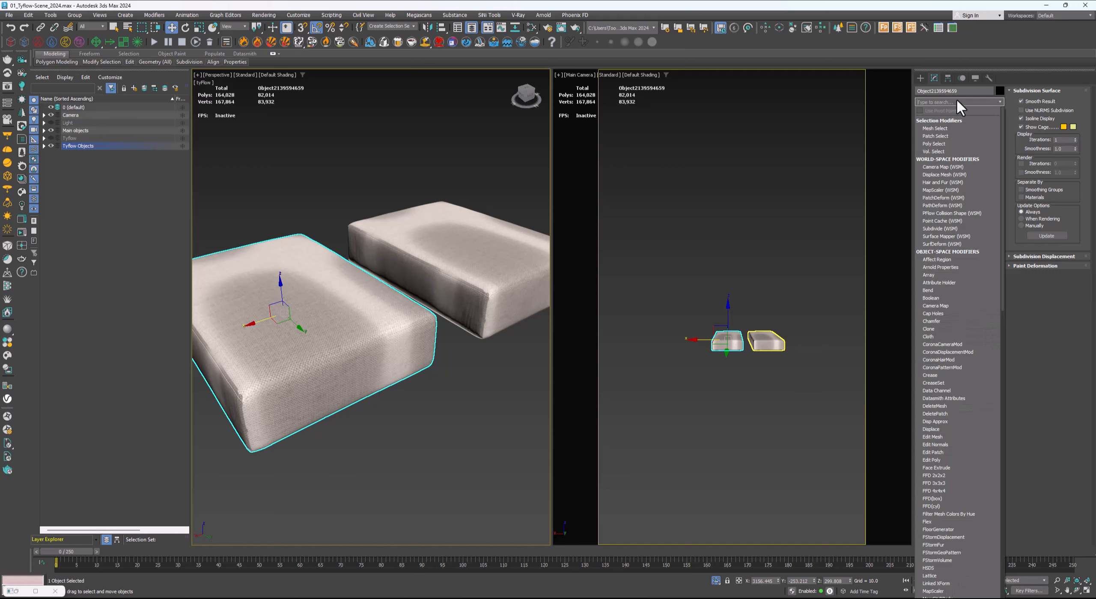
type("pro")
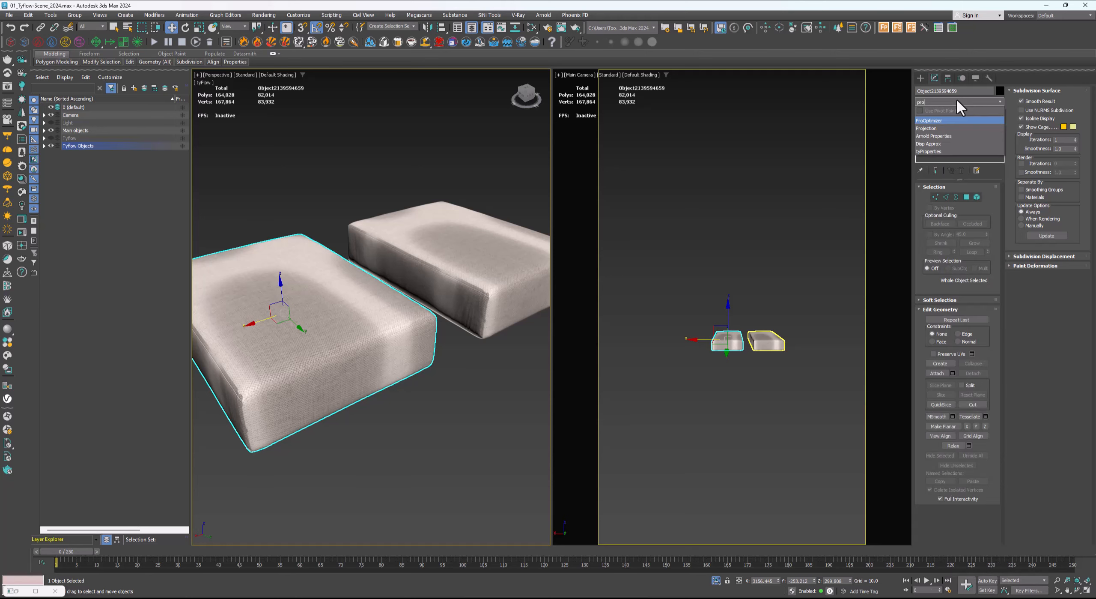
key("Return")
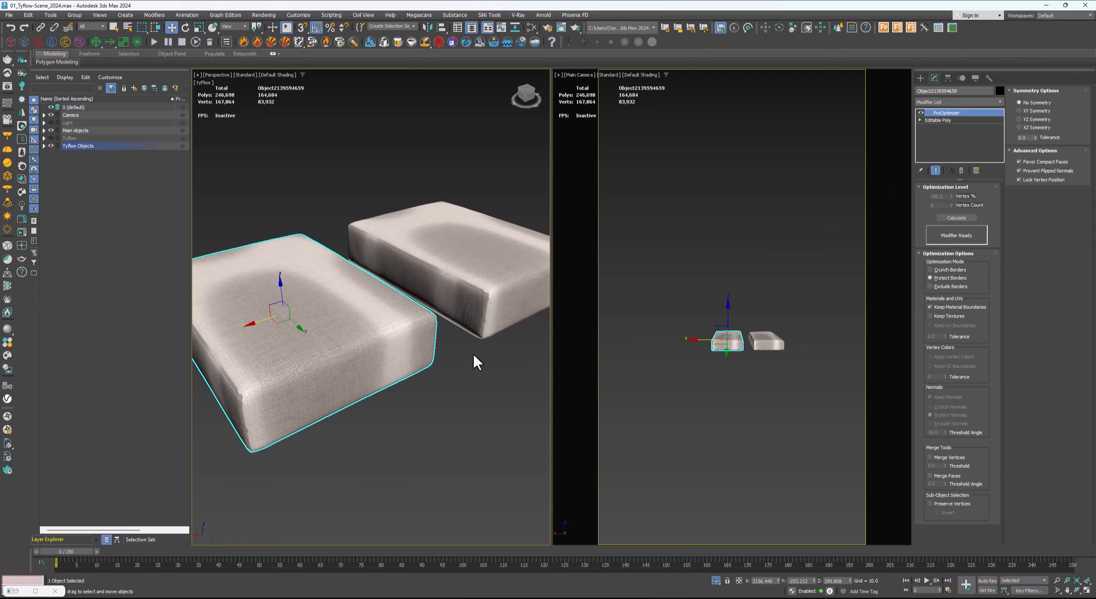
Enable Keep Textures for the cushion copy and calculate its optimization
scroll(474, 358, "down", 3)
key("F4")
key("F4")
middle_click_drag(436, 346, 393, 350, "alt")
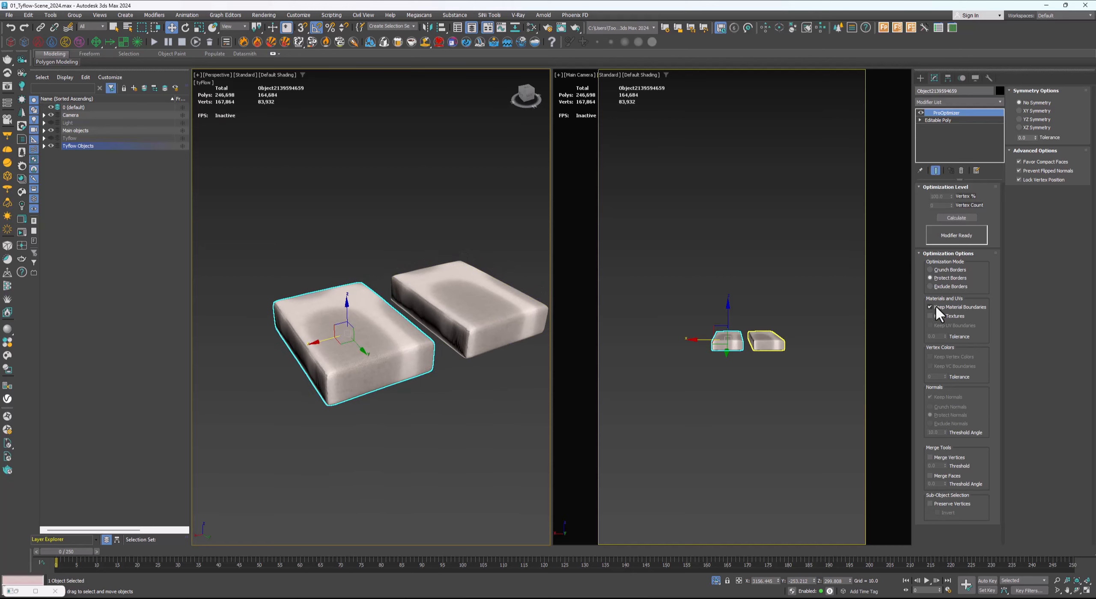
left_click(930, 316)
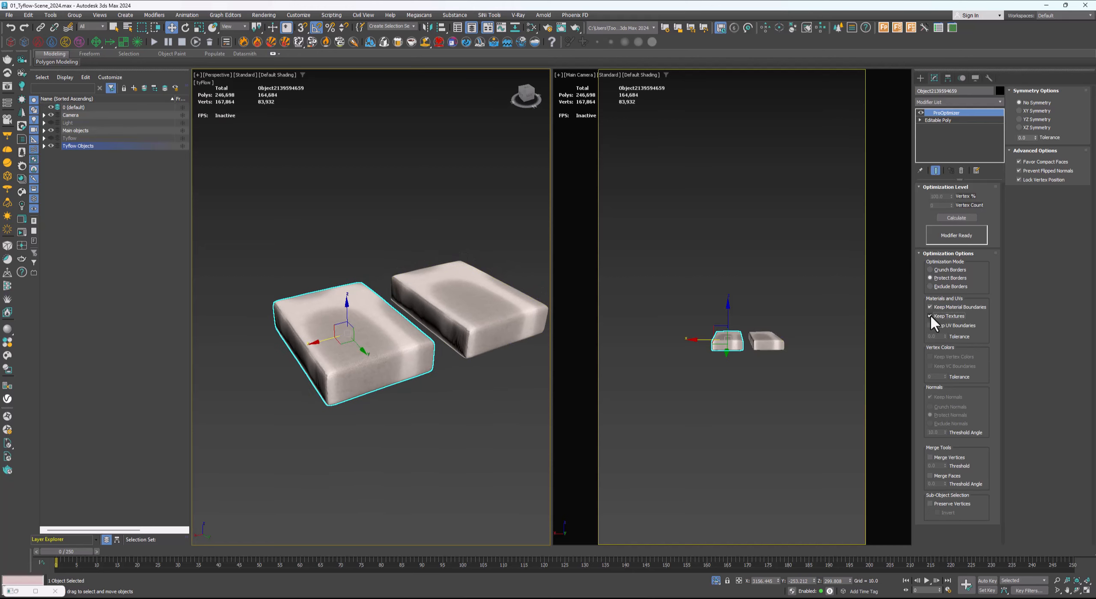
left_click(955, 217)
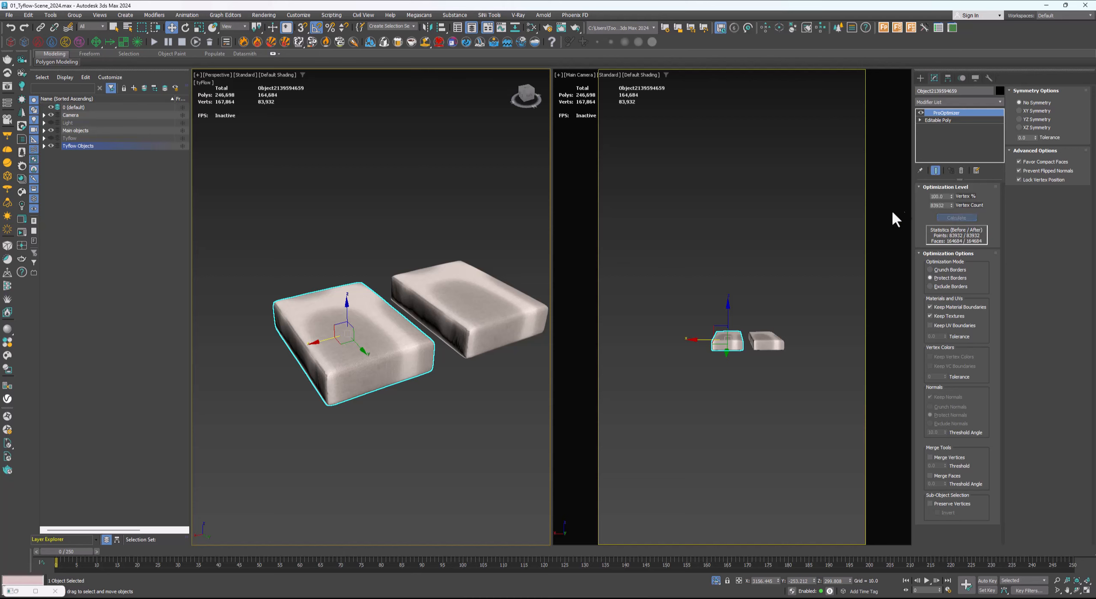
Set the cushion copy's ProOptimizer Vertex % to 50
left_click(937, 197)
type("50")
key("Return")
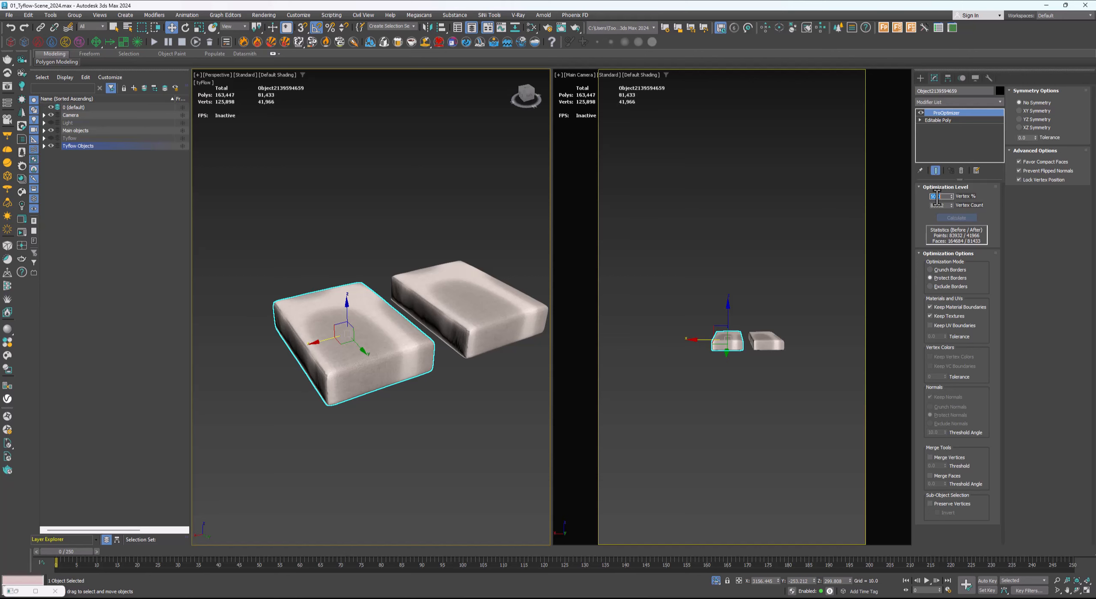
scroll(474, 340, "up", 2)
middle_click_drag(474, 340, 448, 352)
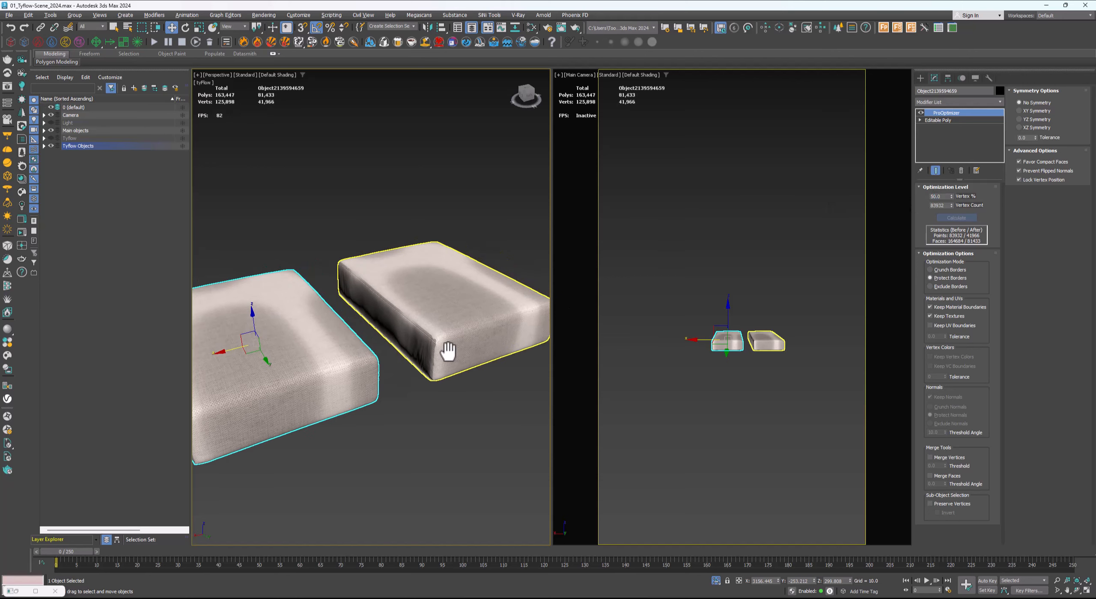
Enlarge the perspective view and compare the optimized cushion with the original from several angles
key("alt+w")
scroll(543, 338, "down", 4)
scroll(544, 349, "up", 4)
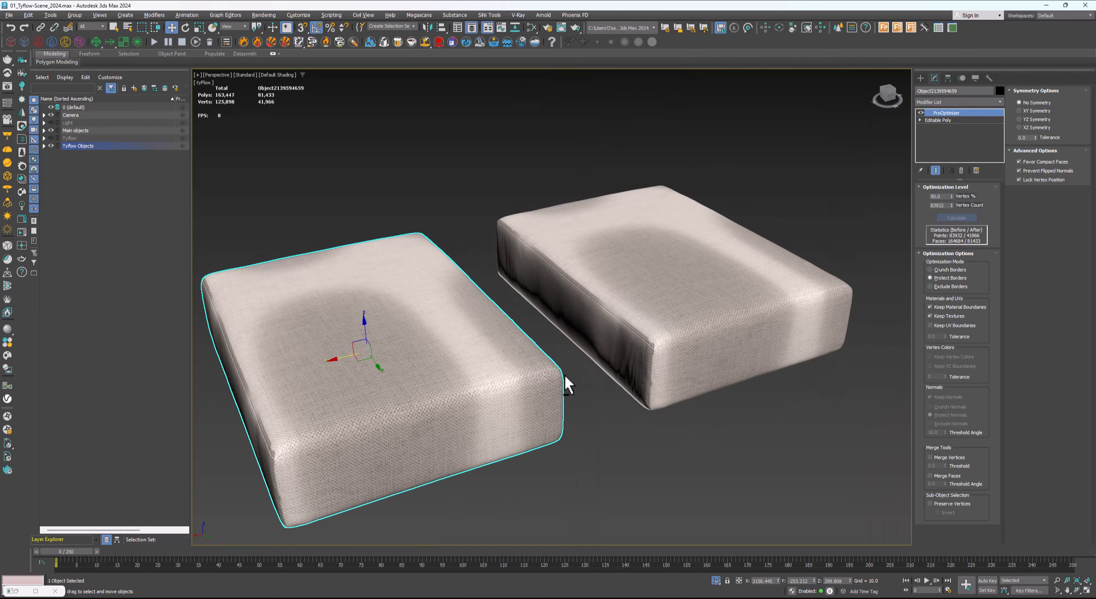
scroll(671, 332, "down", 2)
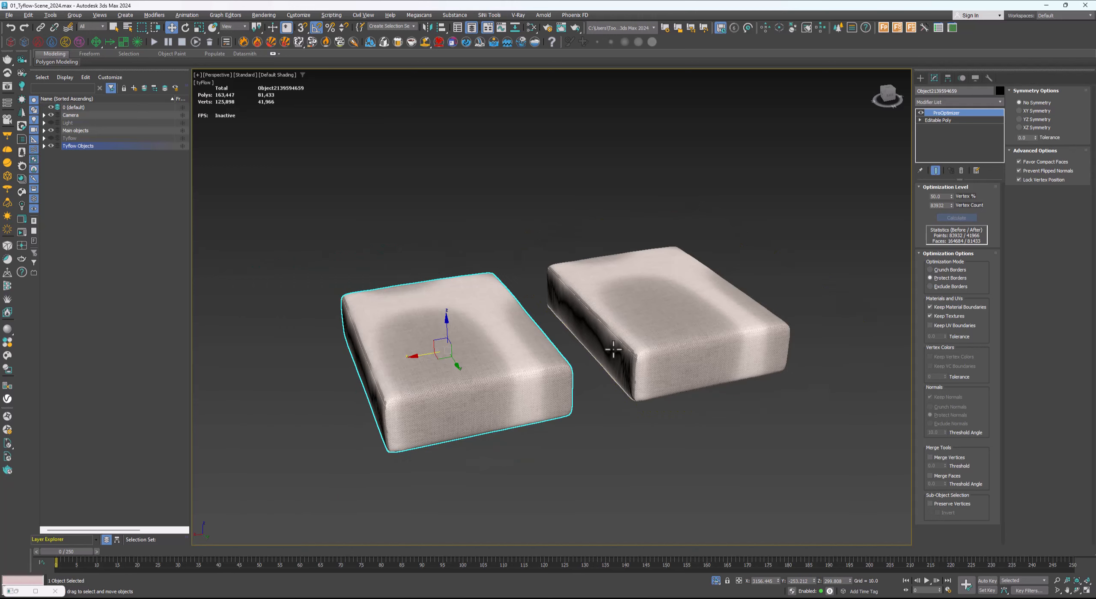
middle_click_drag(612, 350, 586, 345, "alt")
scroll(587, 345, "up", 3)
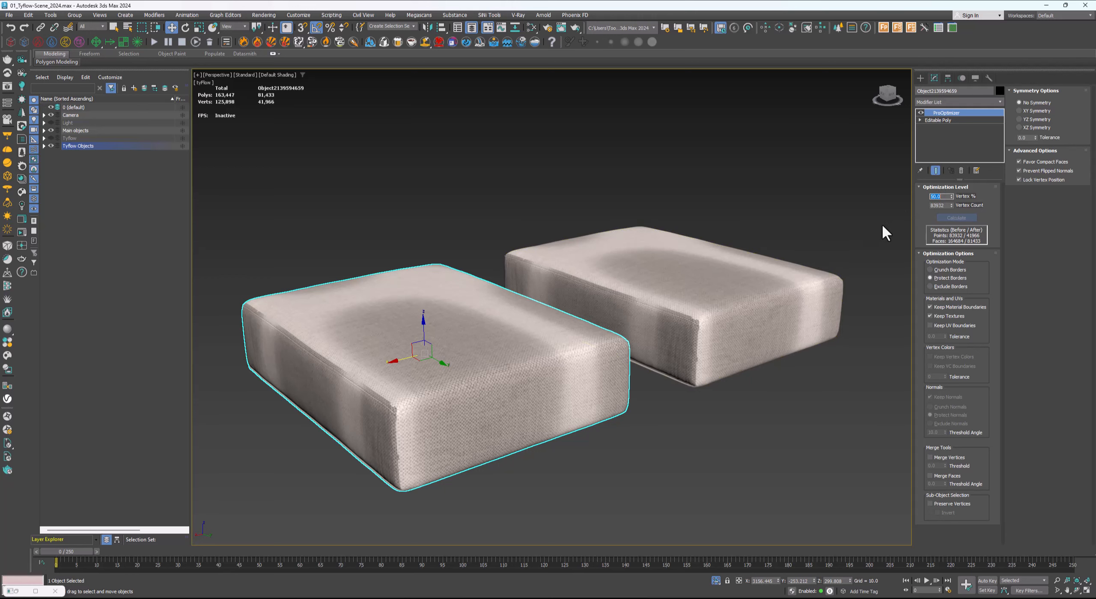
Lower the cushion copy's Vertex % through 40, 30, 20 and 10 to 5, try 10 again, and return it to 5
type("40")
key("Return")
type("30")
key("Return")
type("20")
key("Return")
type("10")
key("Return")
type("5")
key("Return")
type("10")
key("Return")
scroll(371, 408, "up", 2)
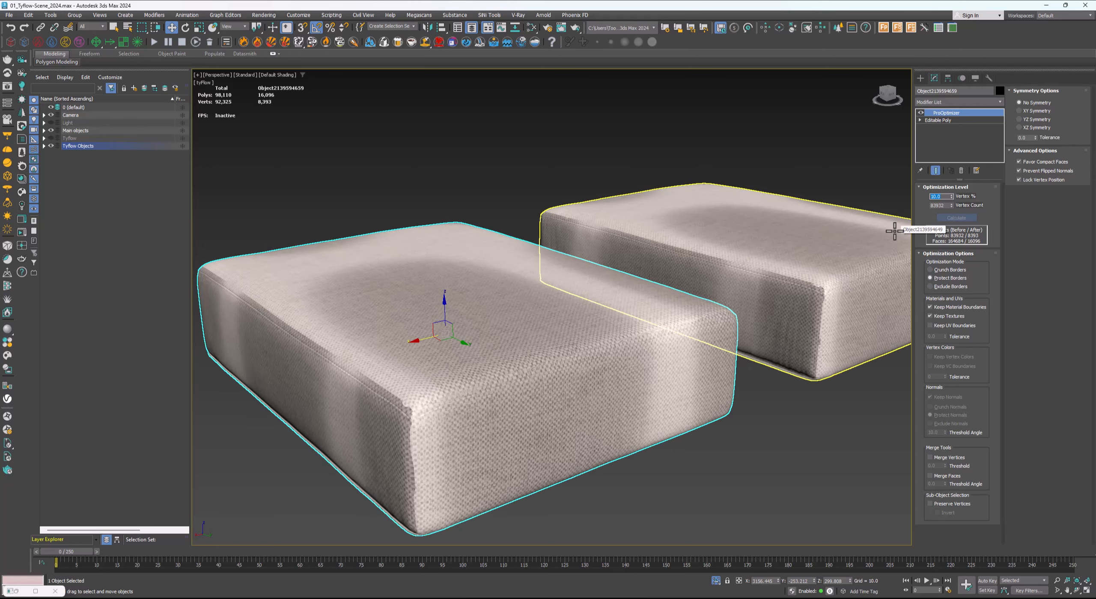
type("6")
key("Return")
Compare the optimized cushion's mesh and shading with the original by toggling edged faces
scroll(698, 306, "down", 4)
middle_click_drag(646, 312, 587, 318, "alt")
key("F4")
scroll(570, 330, "up", 3)
scroll(569, 332, "down", 2)
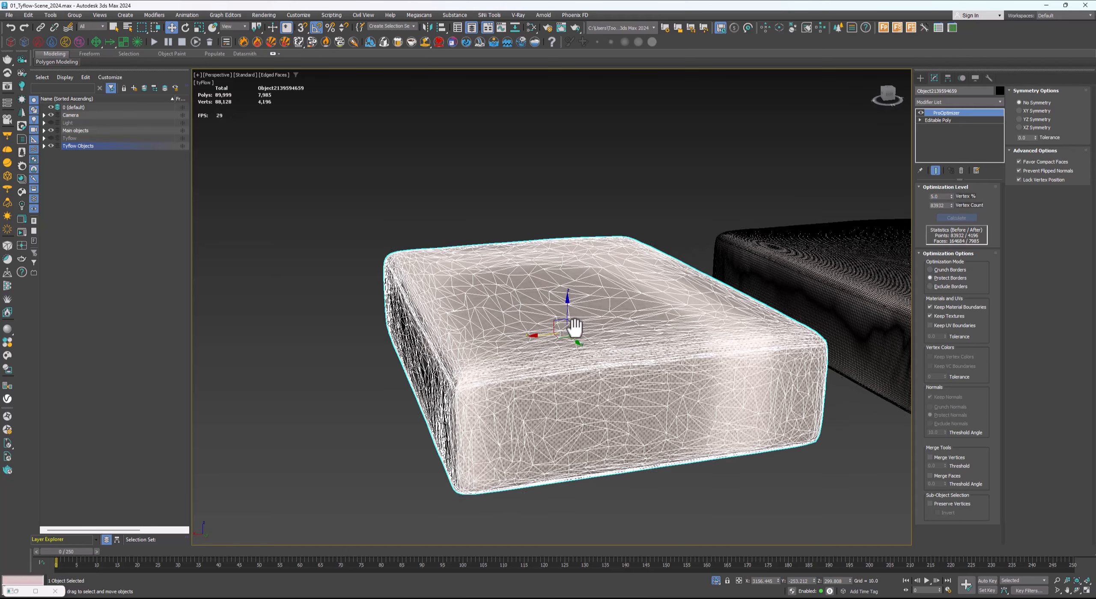
scroll(559, 341, "down", 2)
key("F4")
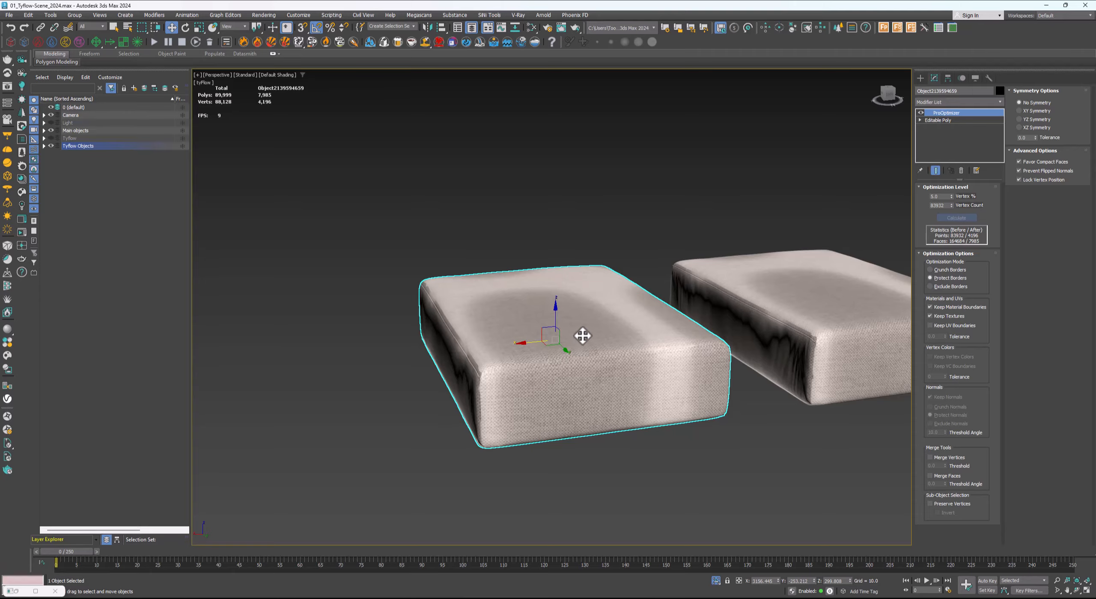
mouse_move(579, 336)
middle_mouse_down("alt")
mouse_move(607, 332)
mouse_move(578, 345)
mouse_move(602, 345)
mouse_move(558, 330)
mouse_move(578, 333)
mouse_move(555, 349)
middle_mouse_up("alt")
key("F4")
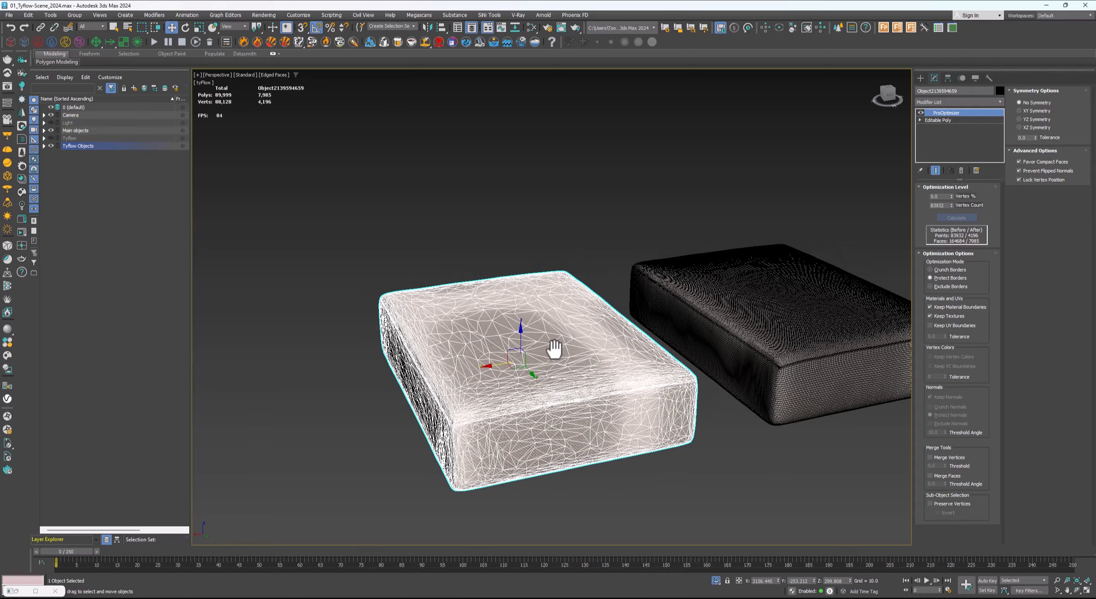
Compare the mesh density and shading of the optimized cushion copy and the original cushion, toggling edged faces and viewing from different angles
left_click(731, 316)
middle_click_drag(684, 324, 616, 331)
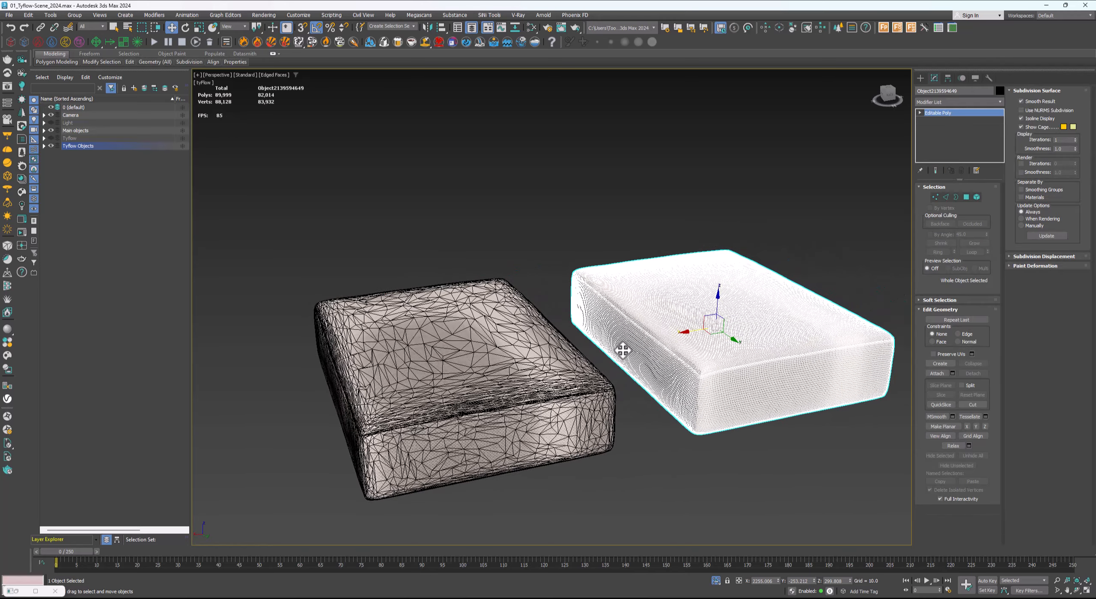
left_click(658, 432)
left_click(700, 362)
left_click(495, 366)
key("F4")
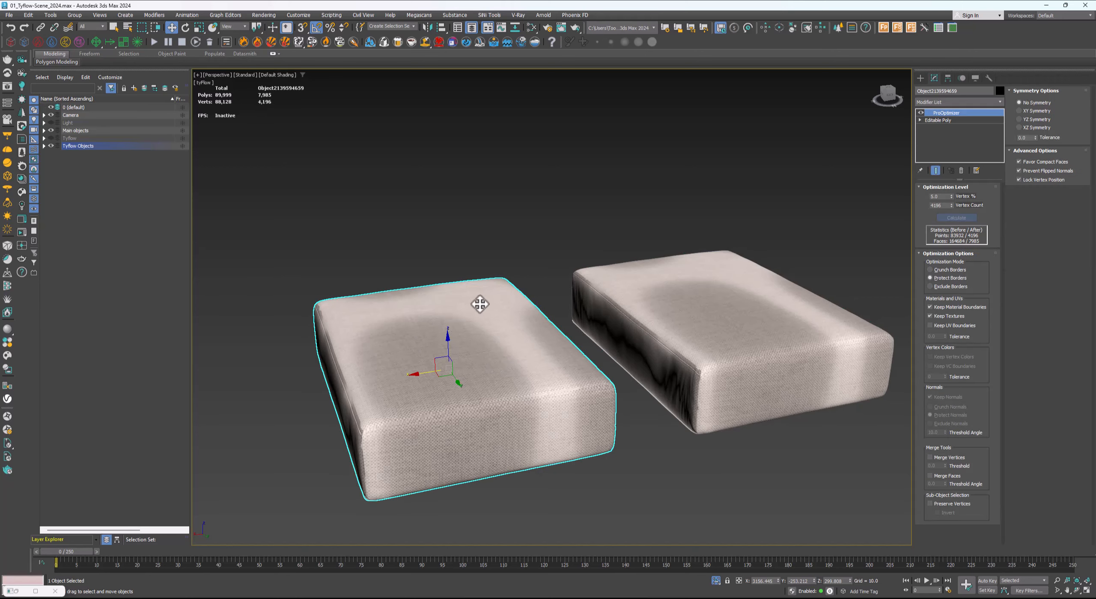
middle_click_drag(561, 356, 552, 366)
key("F4")
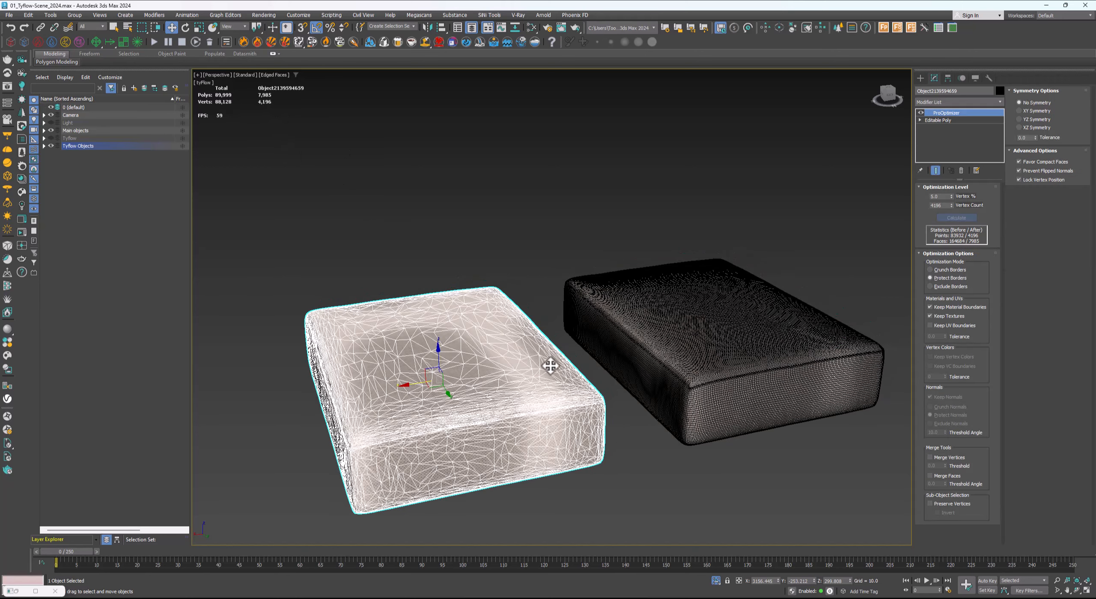
left_click(688, 344)
left_click(551, 377)
left_click(624, 364)
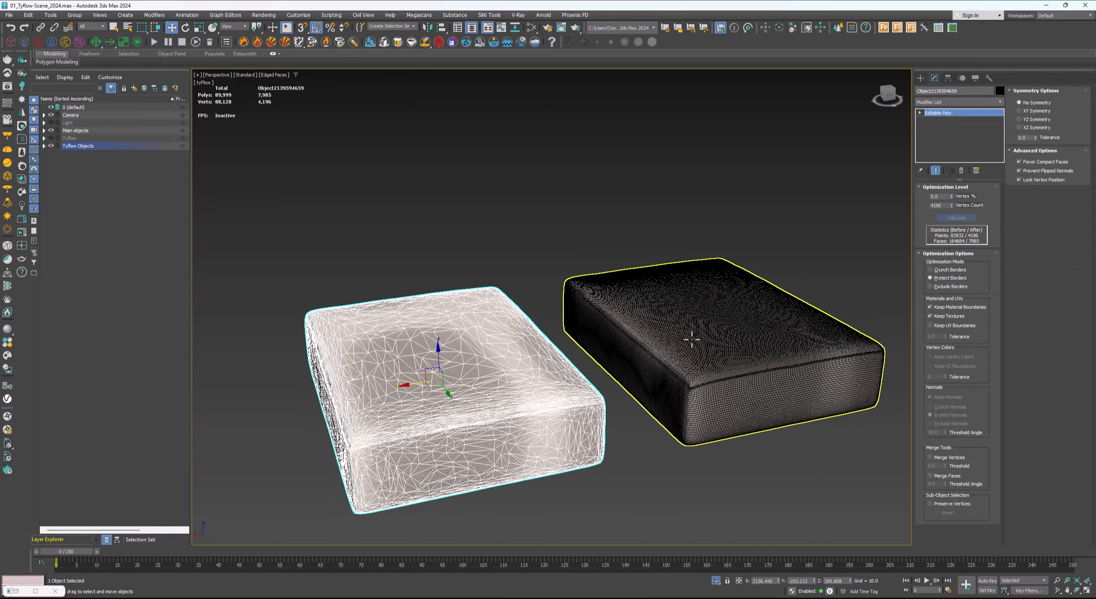
middle_click_drag(624, 364, 593, 371, "alt")
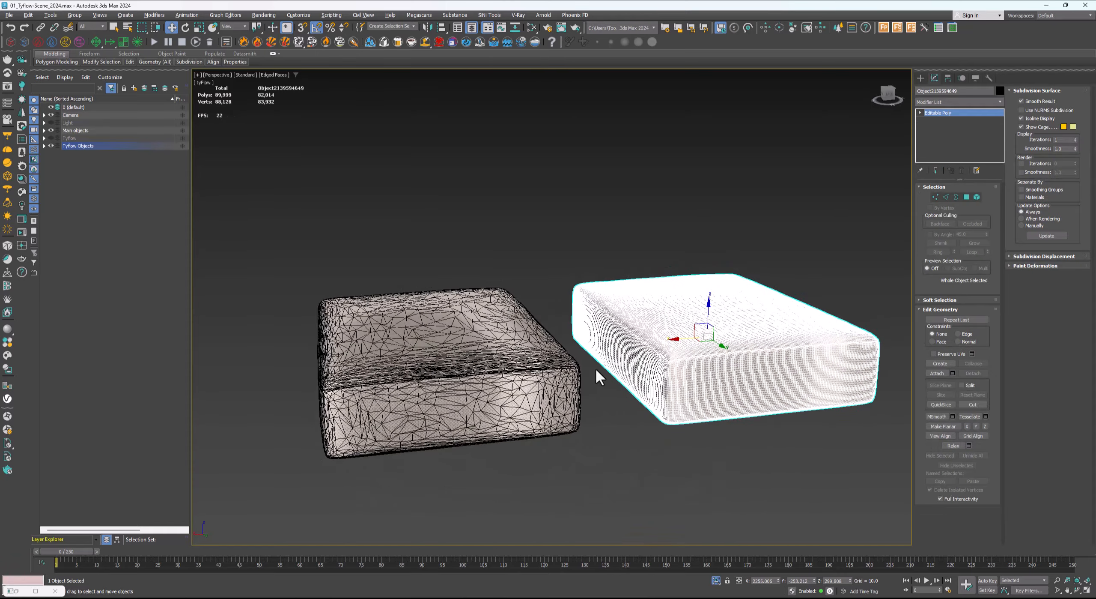
left_click(557, 377)
left_click(685, 349)
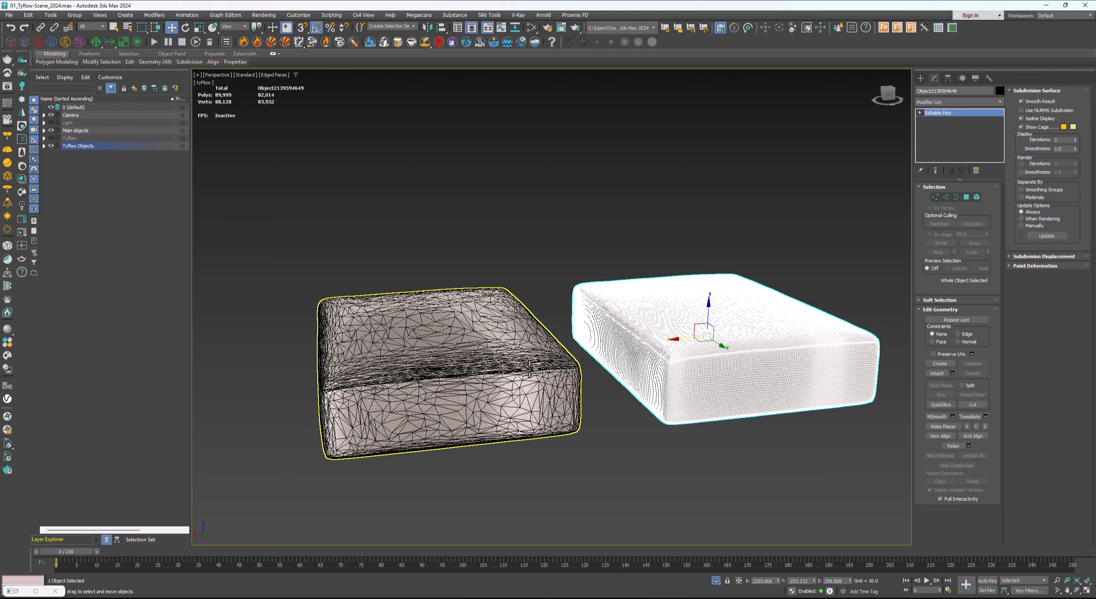
left_click(502, 372)
Add a ProOptimizer modifier to the original cushion, enable Keep Textures, and calculate it
left_click(688, 317)
left_click(975, 101)
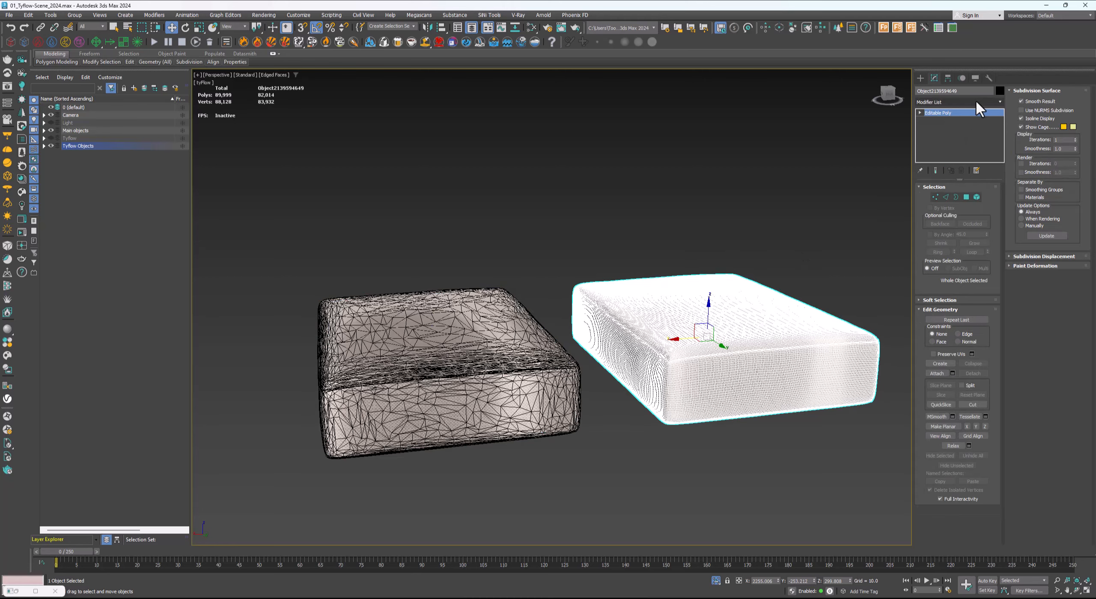
type("pro")
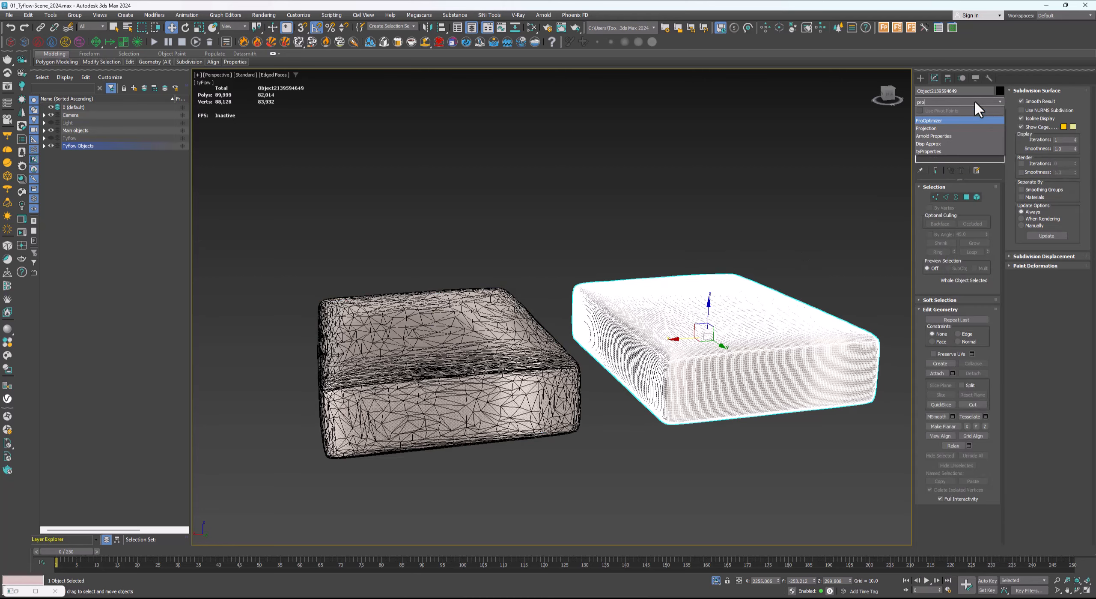
key("Return")
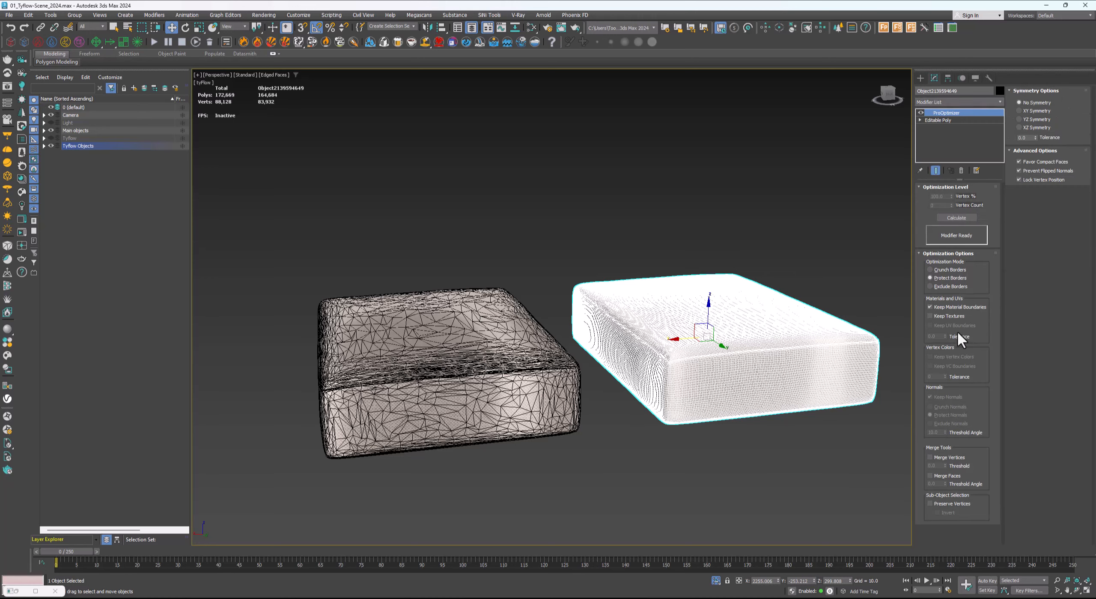
left_click(959, 217)
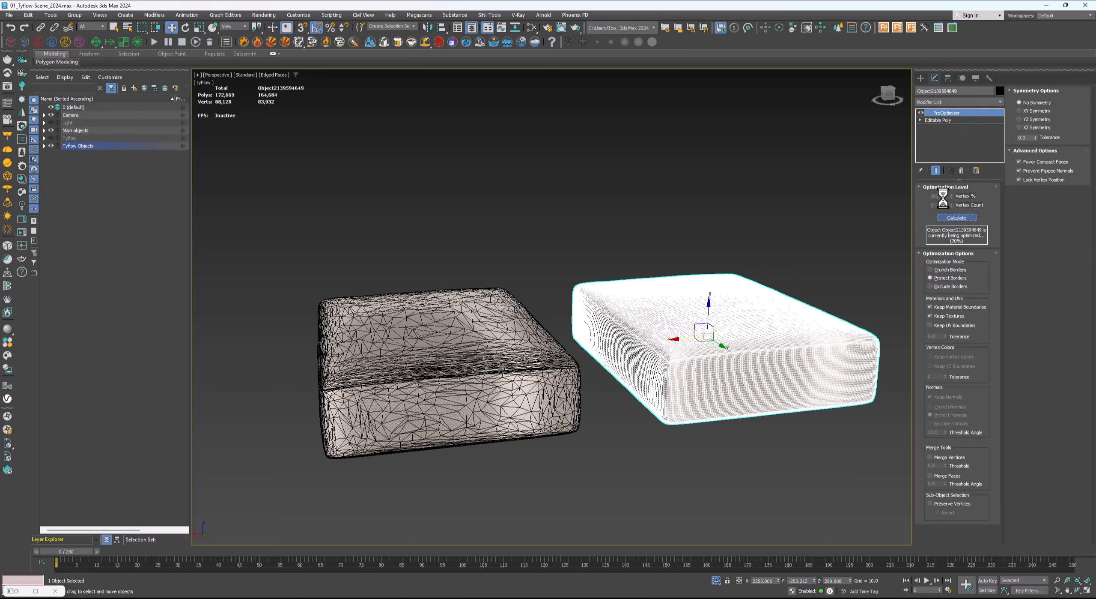
Set the original cushion's Vertex % to 10, try 5, and settle on 6 with edged faces hidden
left_click(943, 196)
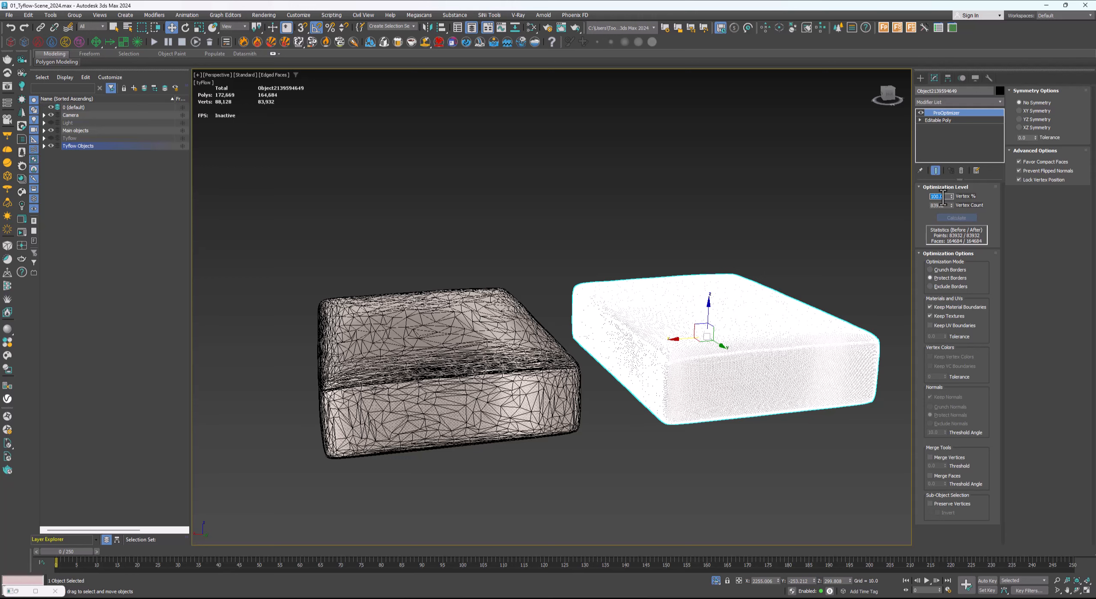
type("0")
key("Return")
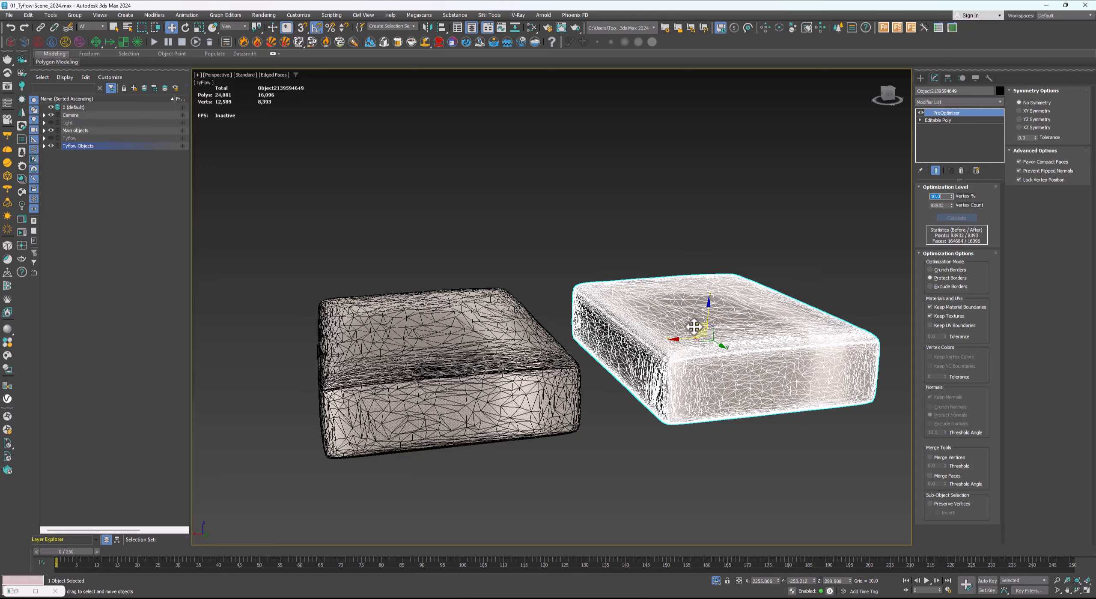
key("F4")
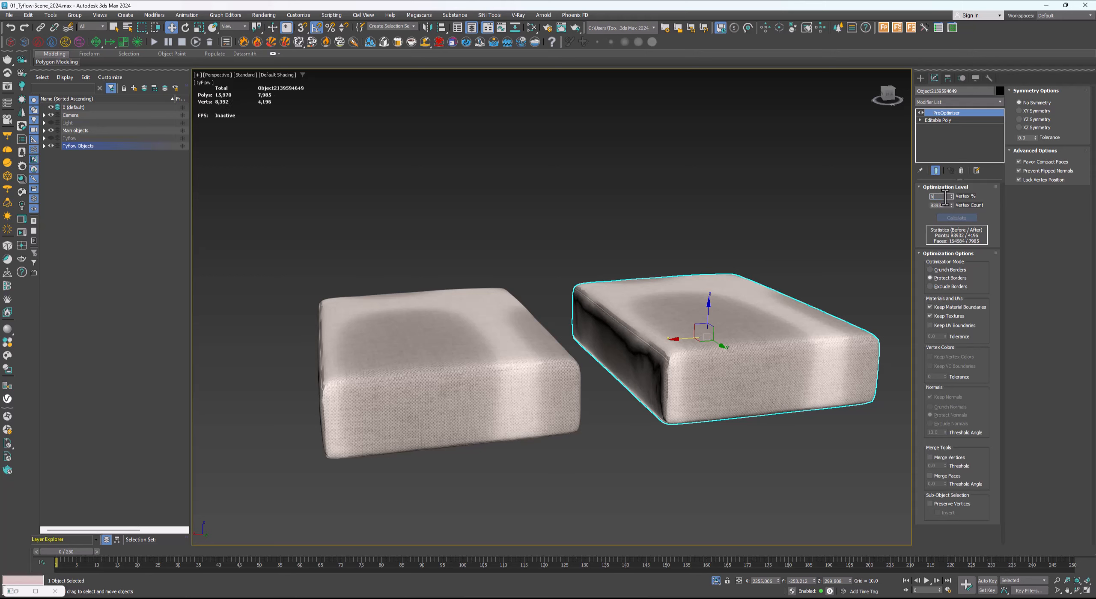
scroll(668, 286, "down", 3)
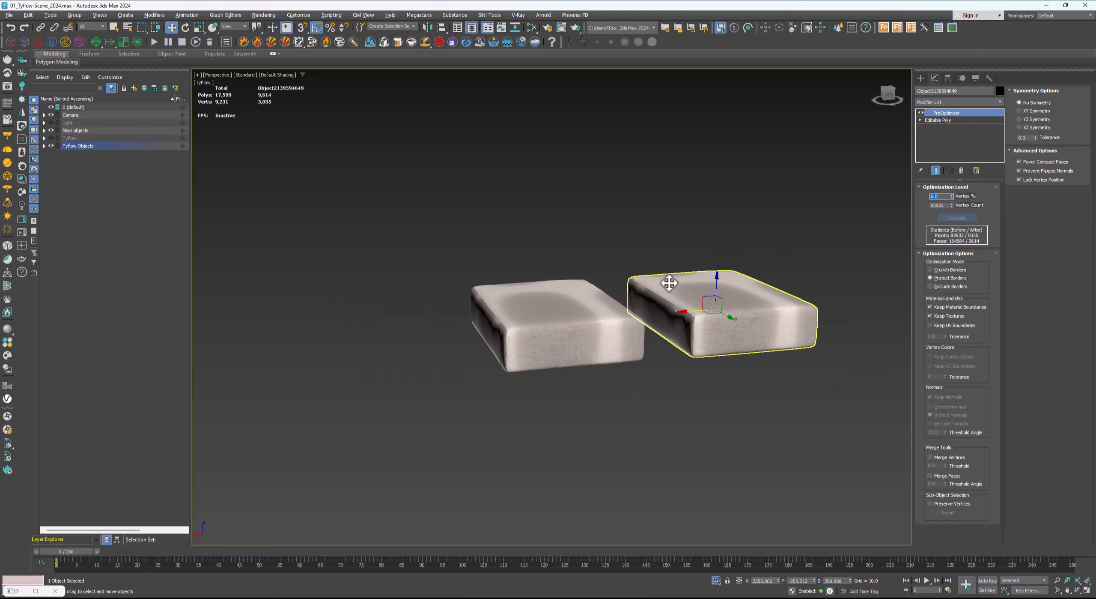
Delete the optimized cushion copy, leave isolation, and delete the duplicate wall objects beside the furnished apartment
left_click(617, 330)
key("Delete")
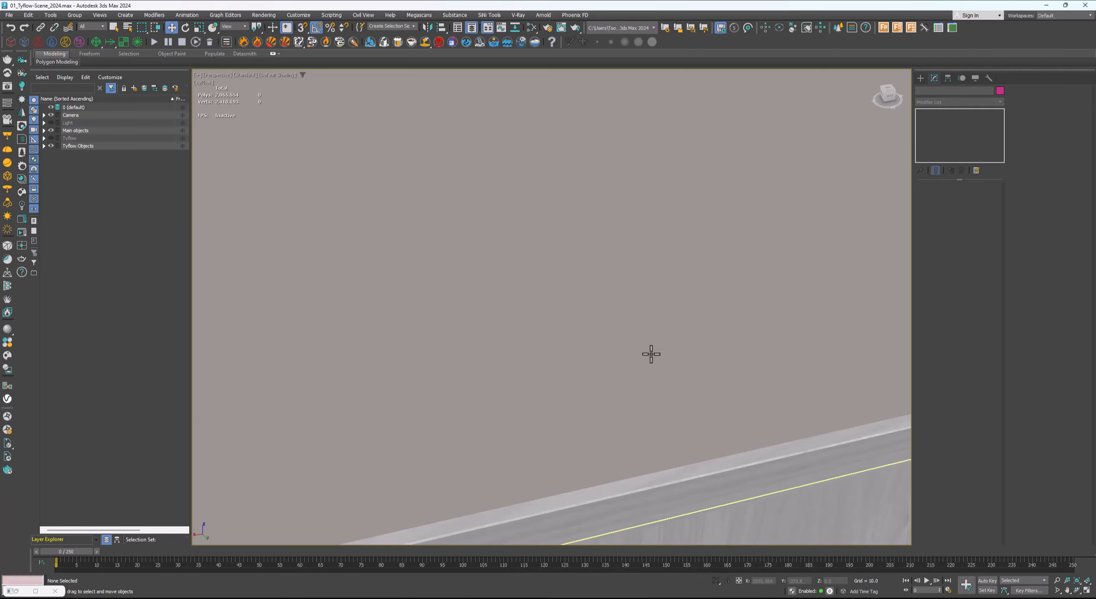
scroll(621, 329, "down", 5)
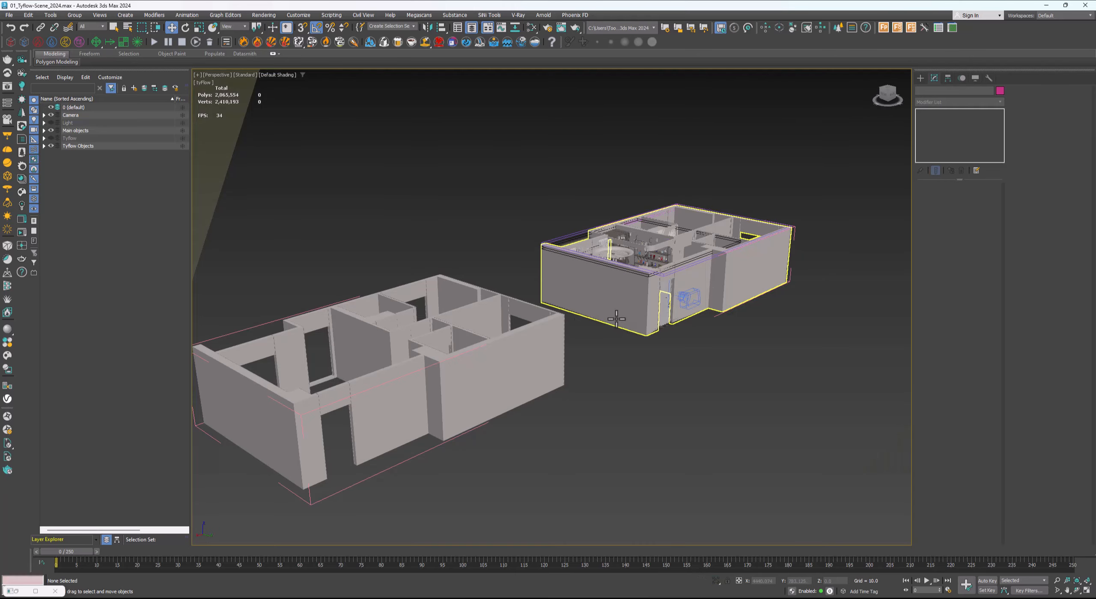
middle_click_drag(616, 319, 575, 345, "alt")
left_click_drag(588, 322, 472, 396)
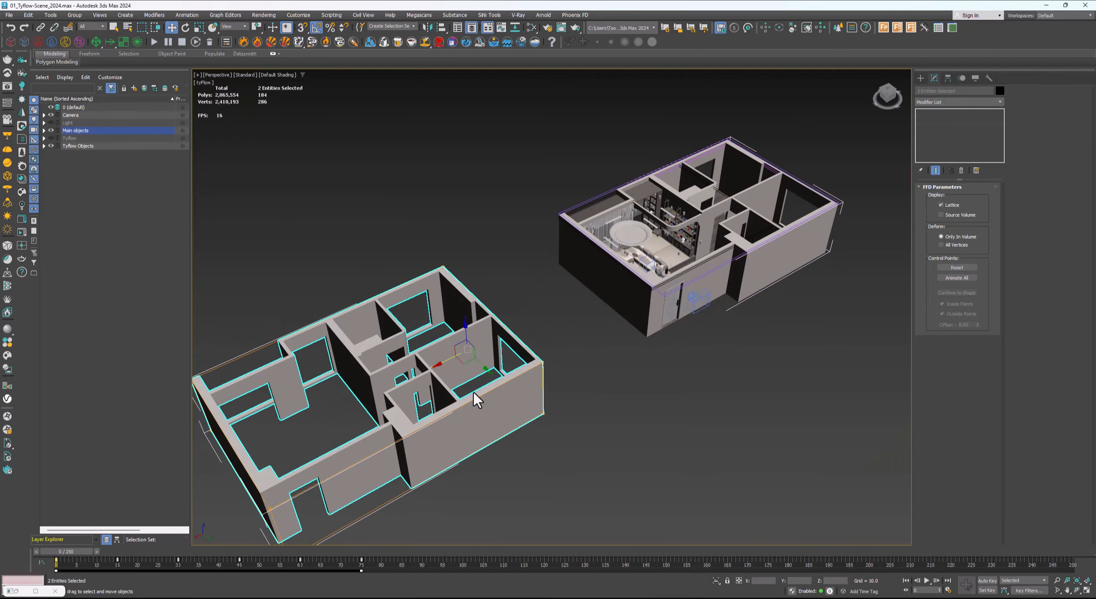
key("Delete")
Examine the optimized sofa cushion against the dense neighbouring seat cushion with edged faces shown
key("z")
scroll(563, 345, "up", 10)
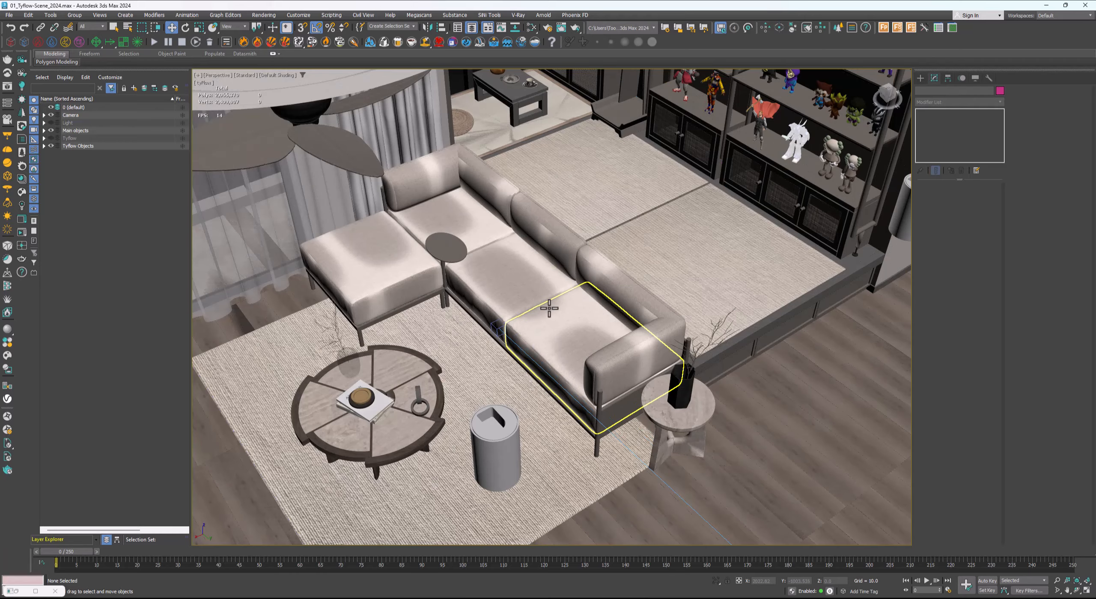
left_click(549, 307)
key("F4")
scroll(502, 266, "up", 5)
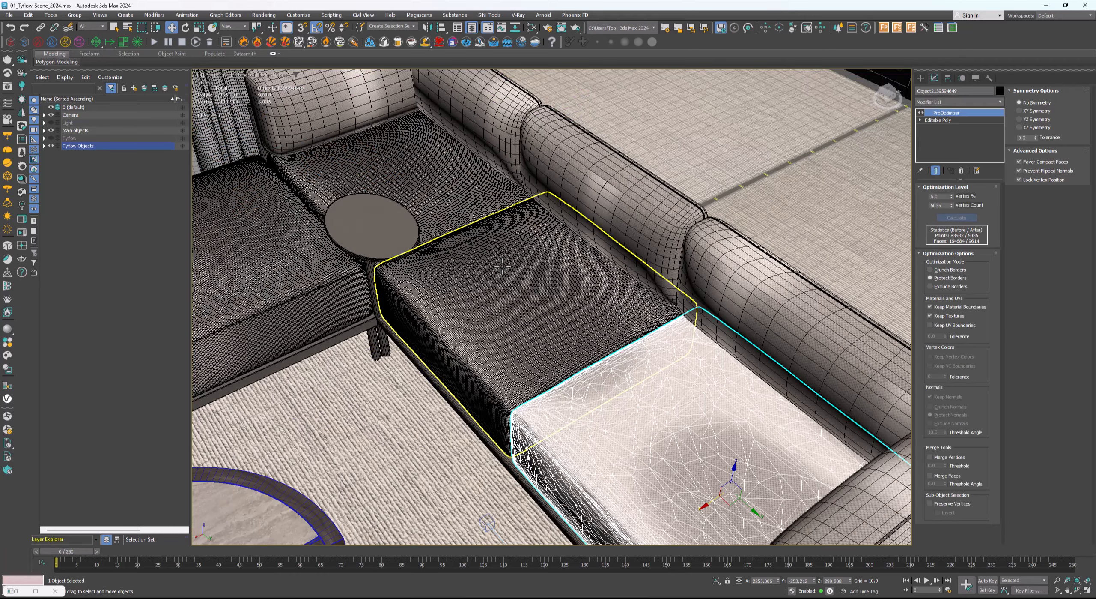
left_click(532, 300)
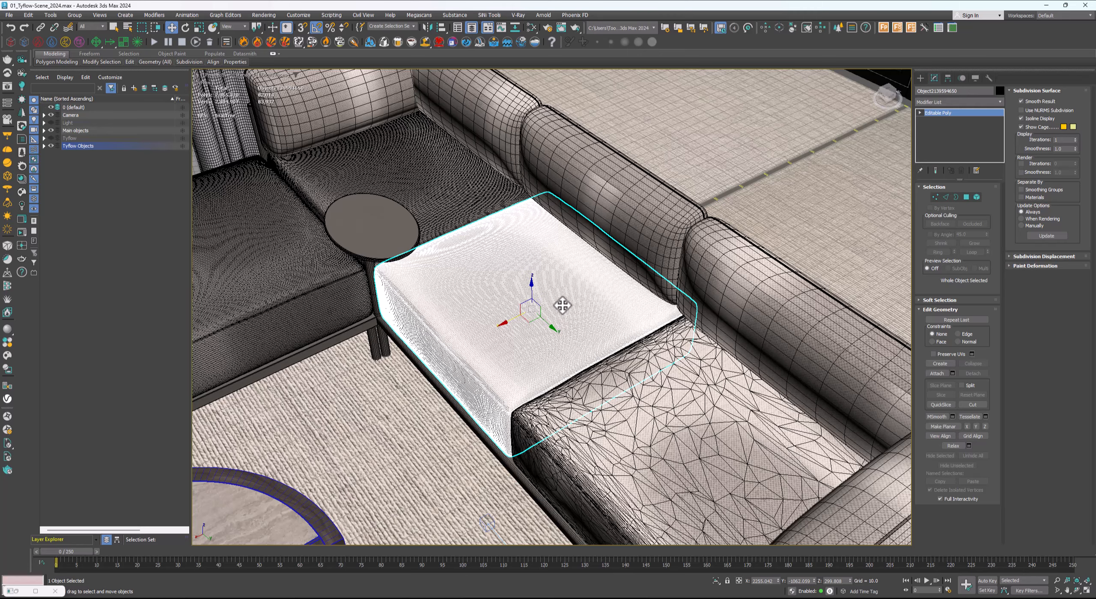
middle_click_drag(565, 324, 569, 316, "alt")
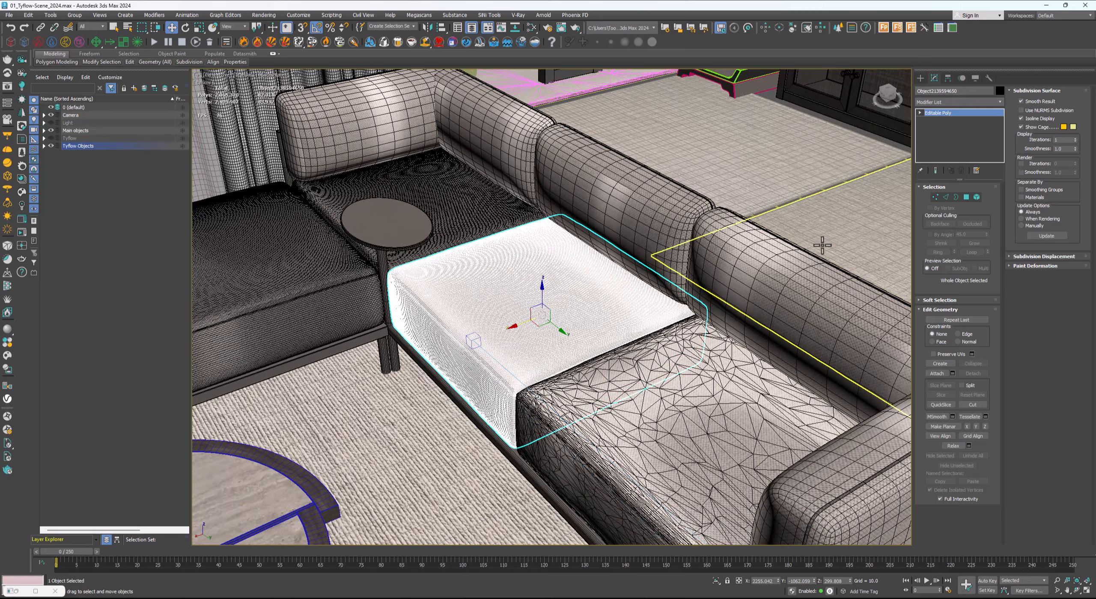
Copy the ProOptimizer from the optimized end cushion, paste it onto the adjacent middle seat cushion, and calculate it
left_click(633, 369)
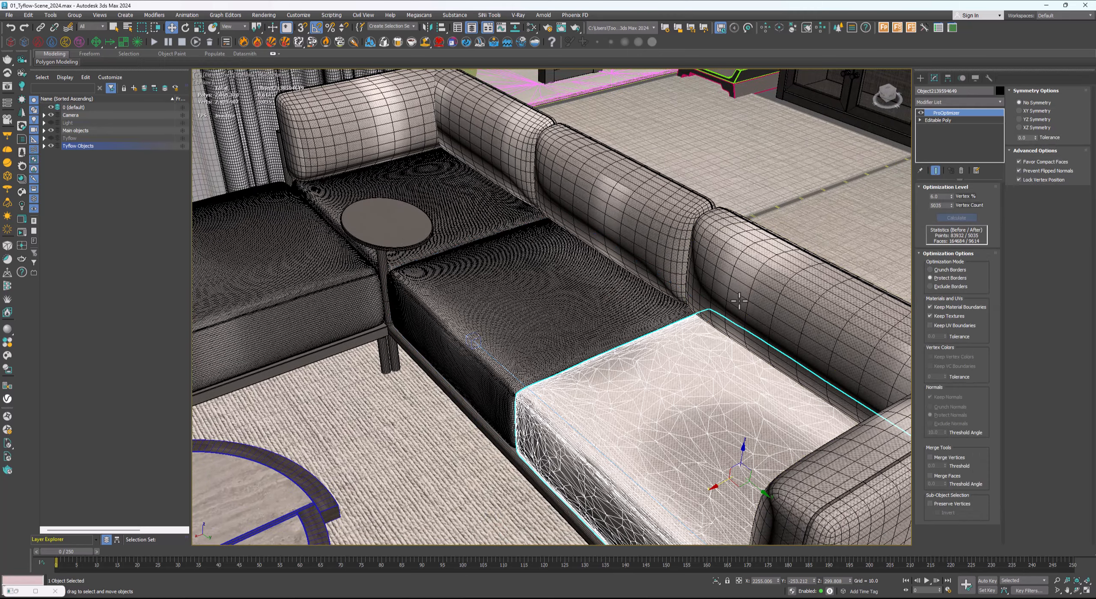
right_click(949, 114)
left_click(977, 152)
left_click(568, 281)
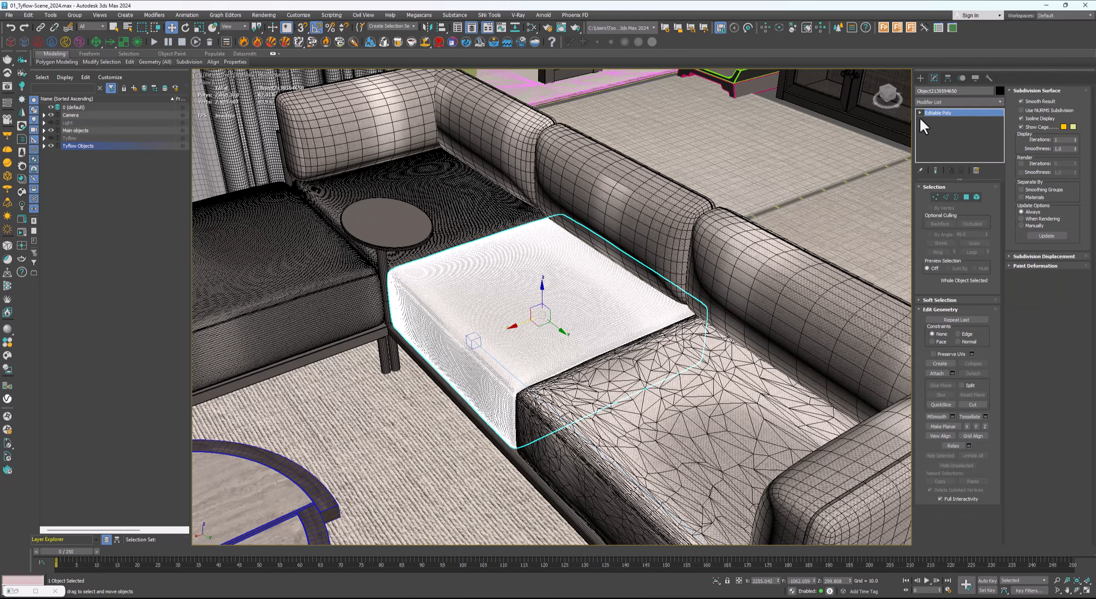
right_click(930, 113)
left_click(957, 160)
key("z")
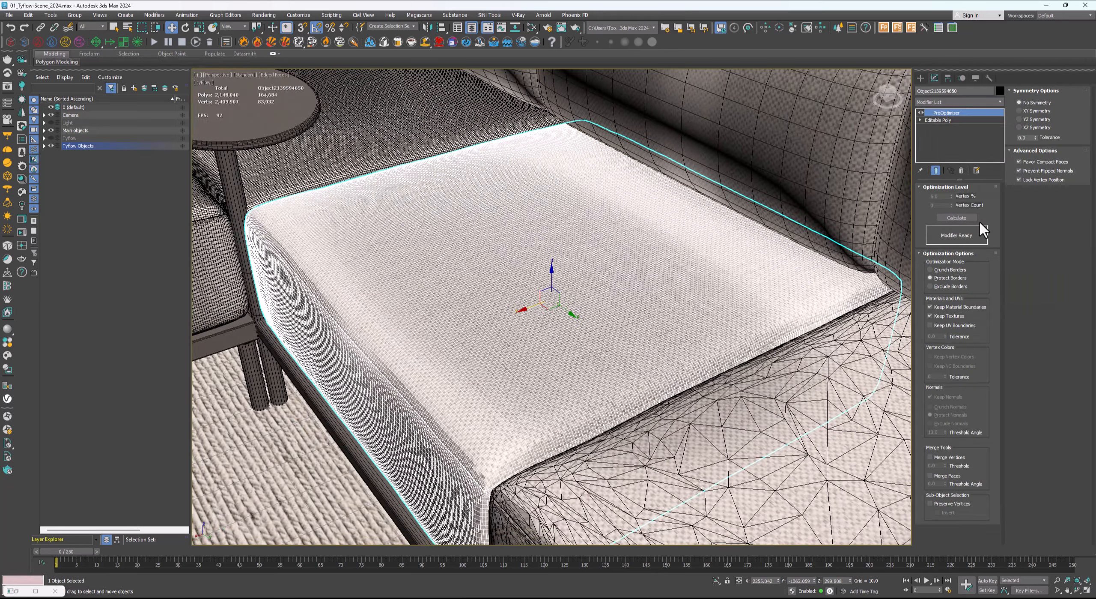
left_click(961, 217)
scroll(559, 308, "down", 3)
mouse_move(546, 306)
middle_mouse_down()
mouse_move(575, 304)
mouse_move(544, 280)
mouse_move(561, 290)
middle_mouse_up()
key("F4")
scroll(539, 283, "down", 3)
Copy the middle cushion's ProOptimizer, paste it onto the corner seat cushion behind the small round table, and calculate it
left_click(528, 220)
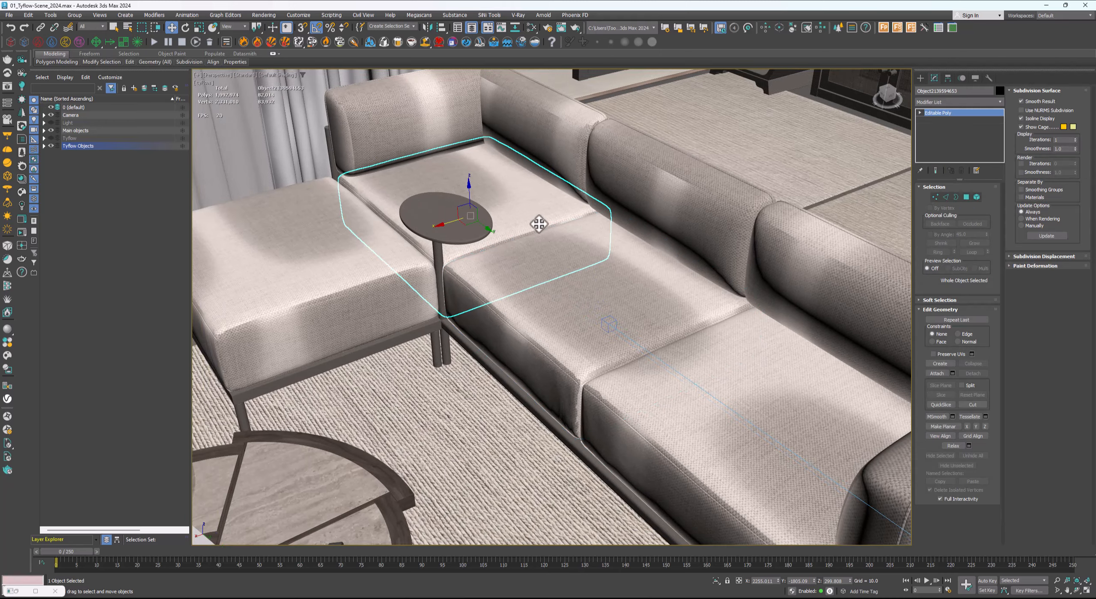
left_click(547, 268)
right_click(949, 114)
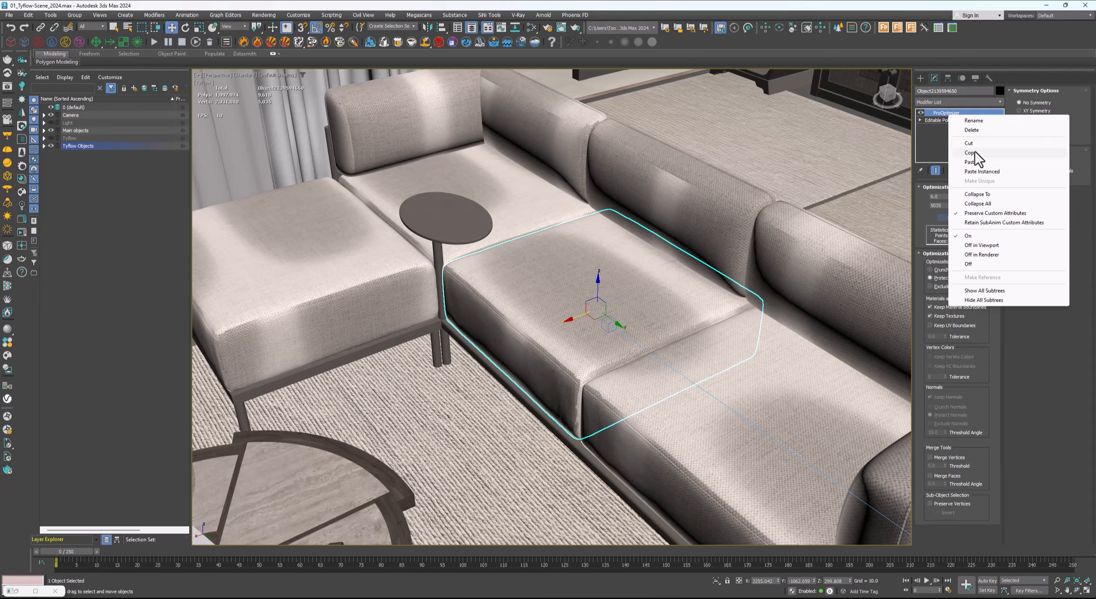
left_click(975, 151)
left_click(548, 198)
right_click(924, 117)
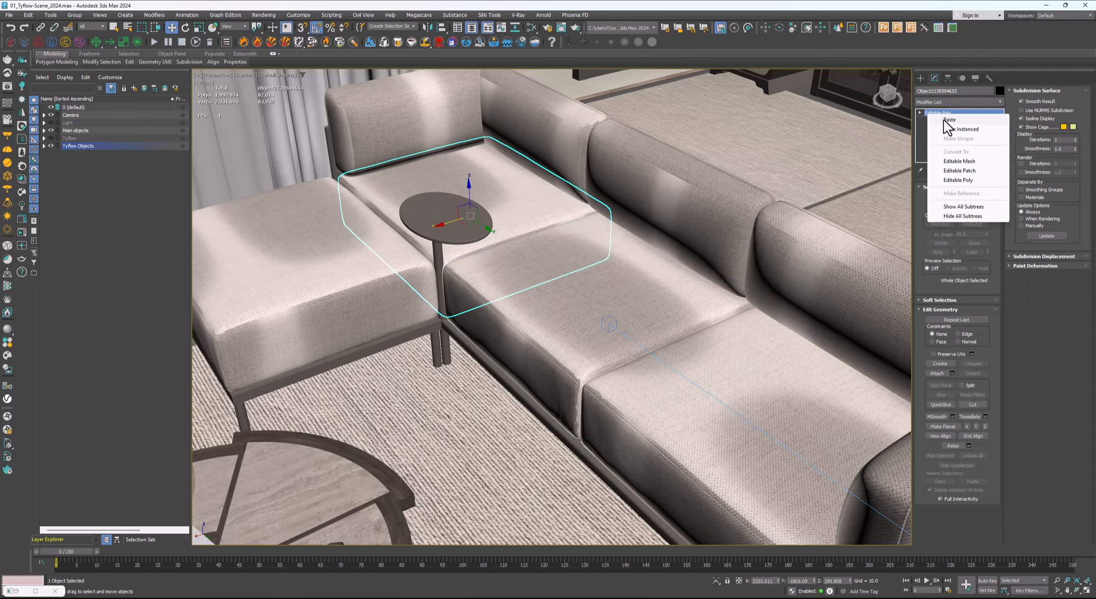
left_click(951, 160)
key("F4")
middle_click_drag(526, 213, 541, 216)
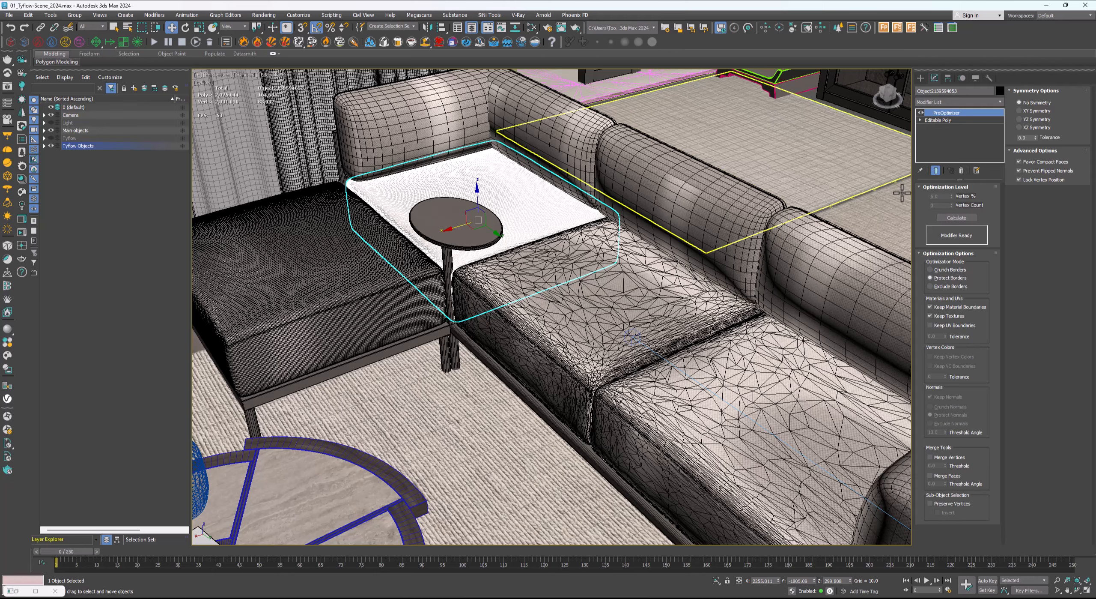
left_click(954, 217)
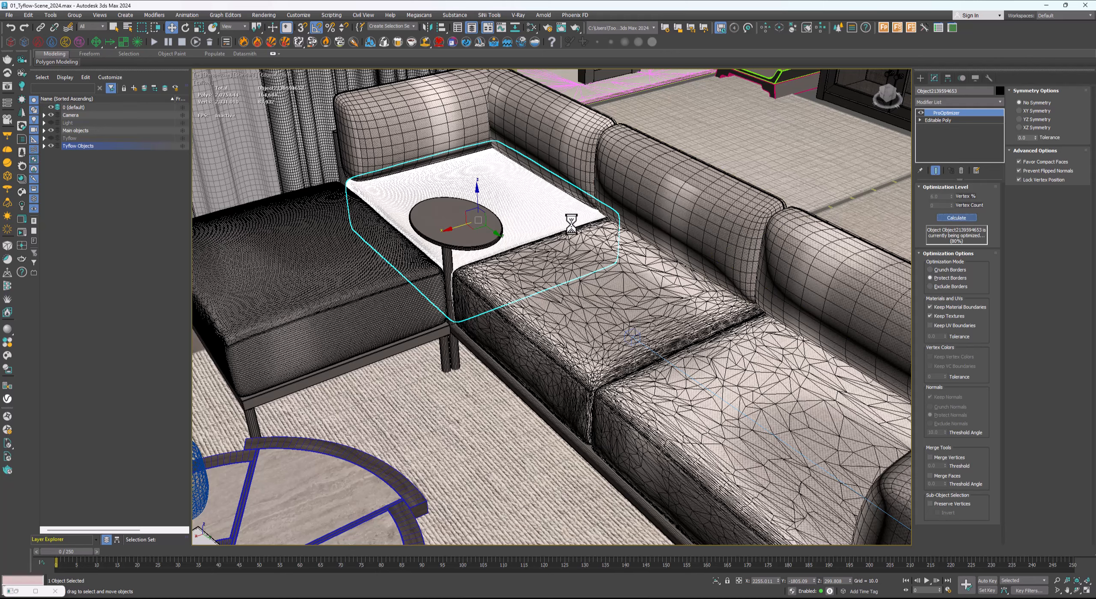
Paste the copied ProOptimizer onto the sofa's chaise seat cushion and calculate it
middle_click_drag(533, 215, 586, 231)
key("F4")
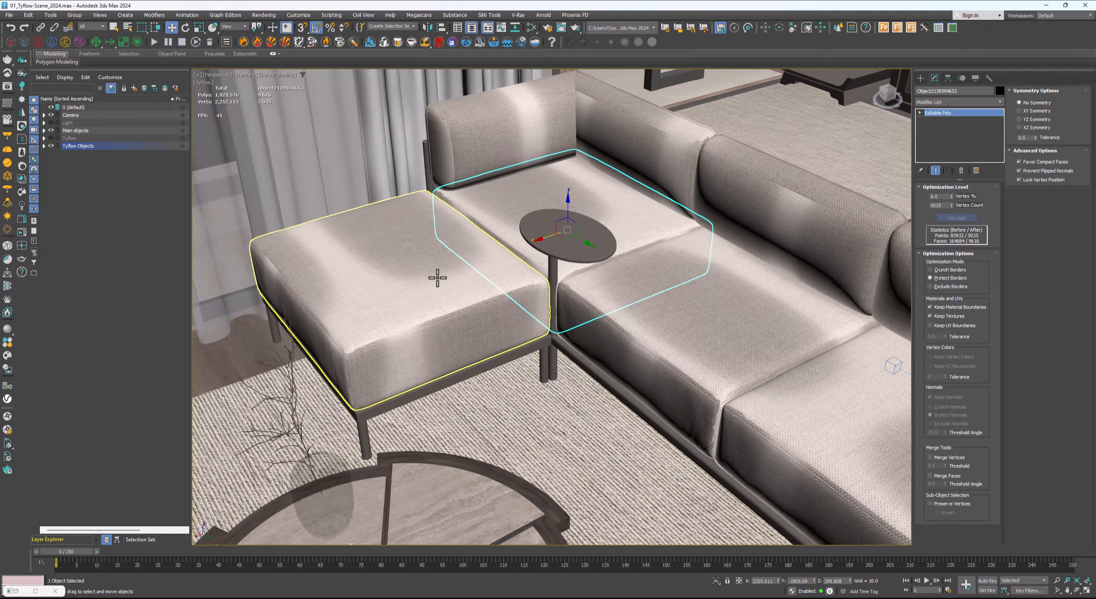
left_click(437, 277)
key("F4")
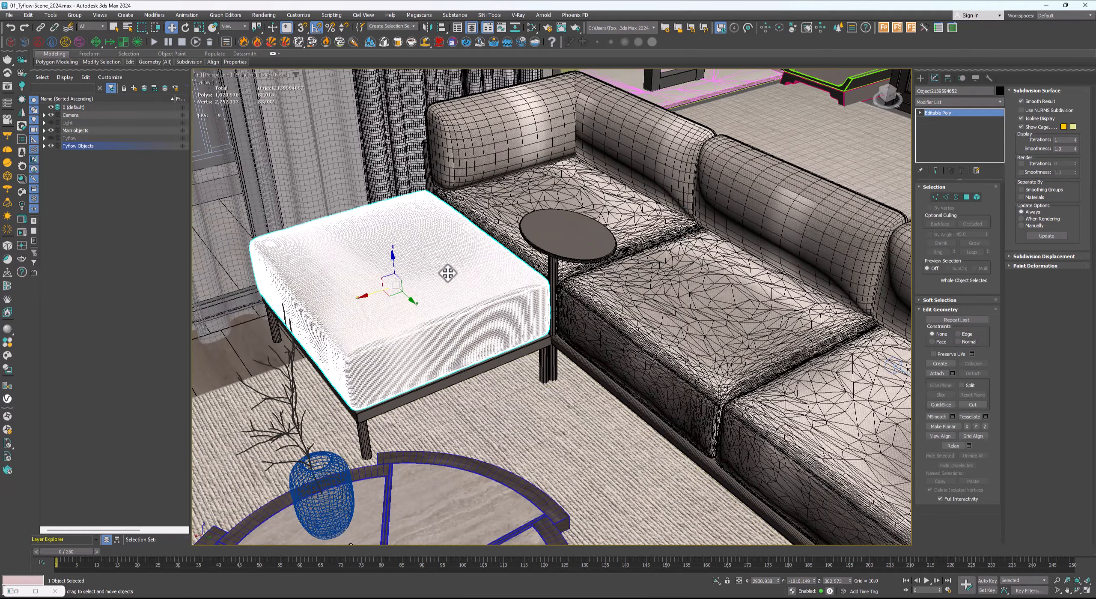
right_click(949, 114)
left_click(961, 120)
scroll(484, 273, "up", 2)
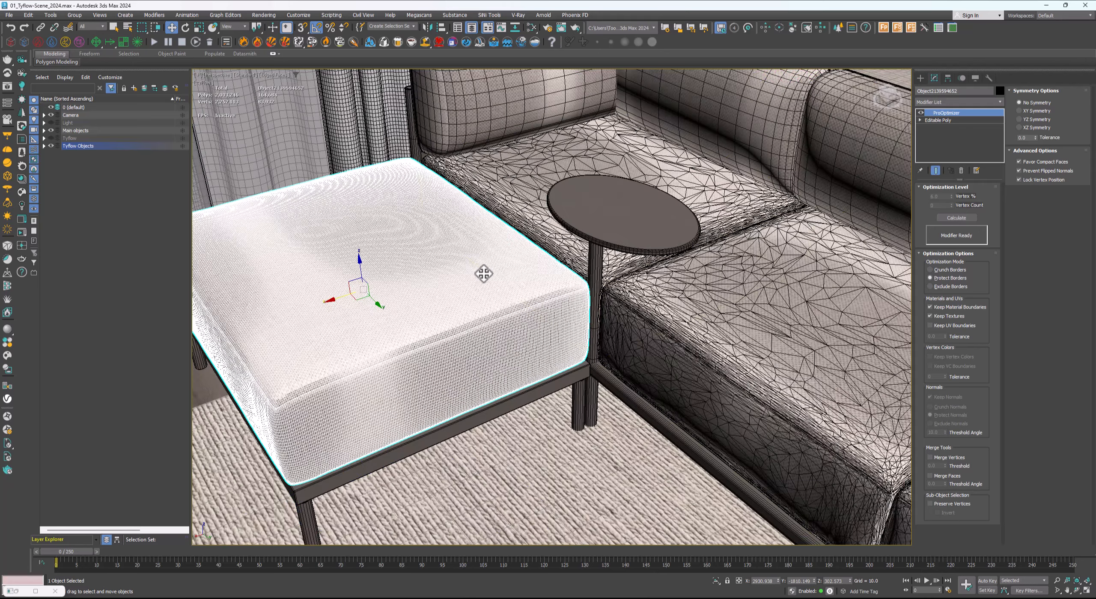
left_click(957, 218)
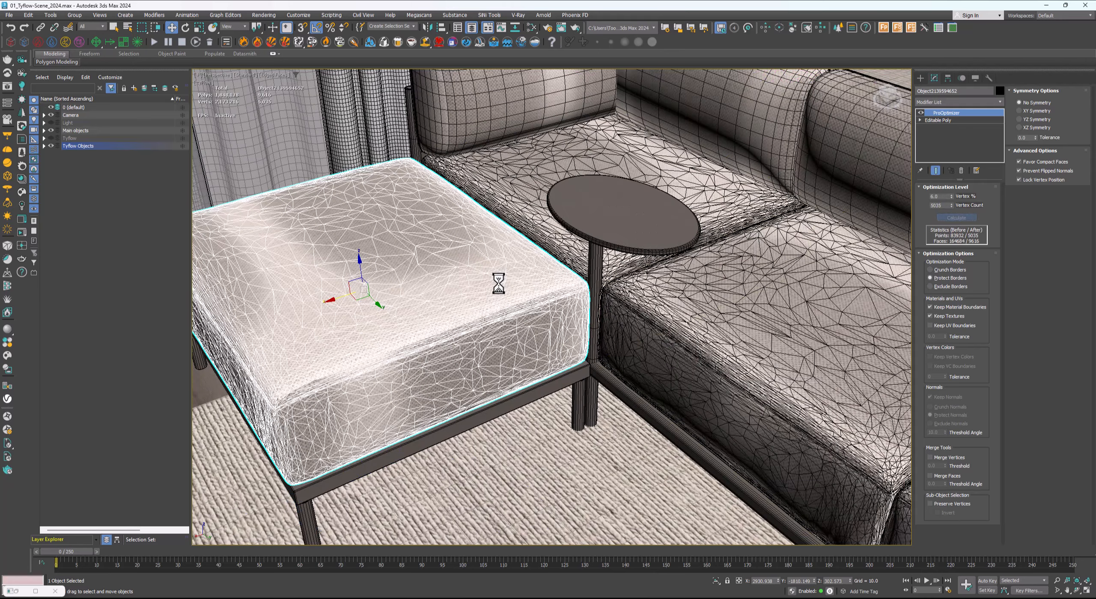
Check the optimized sofa's shading, and inspect the meshes of the heavy curtain and the sheer curtain with edged faces shown
scroll(484, 284, "down", 2)
middle_click_drag(484, 283, 446, 296)
key("F4")
scroll(465, 288, "down", 2)
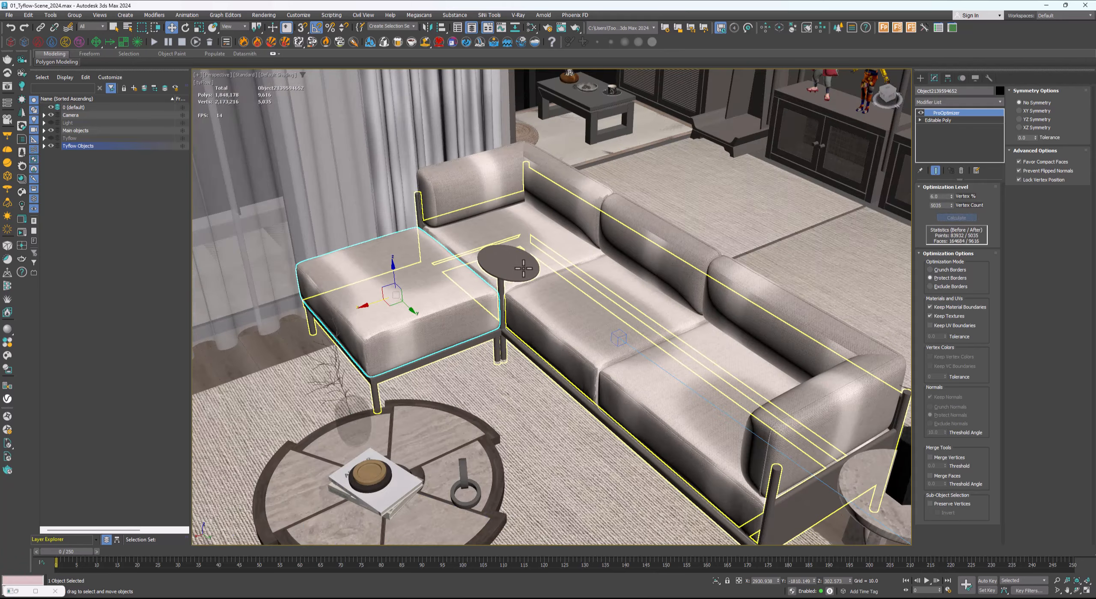
mouse_move(525, 272)
middle_mouse_down()
mouse_move(511, 267)
mouse_move(517, 291)
middle_mouse_up()
middle_click_drag(473, 191, 492, 266)
left_click(461, 222)
key("F4")
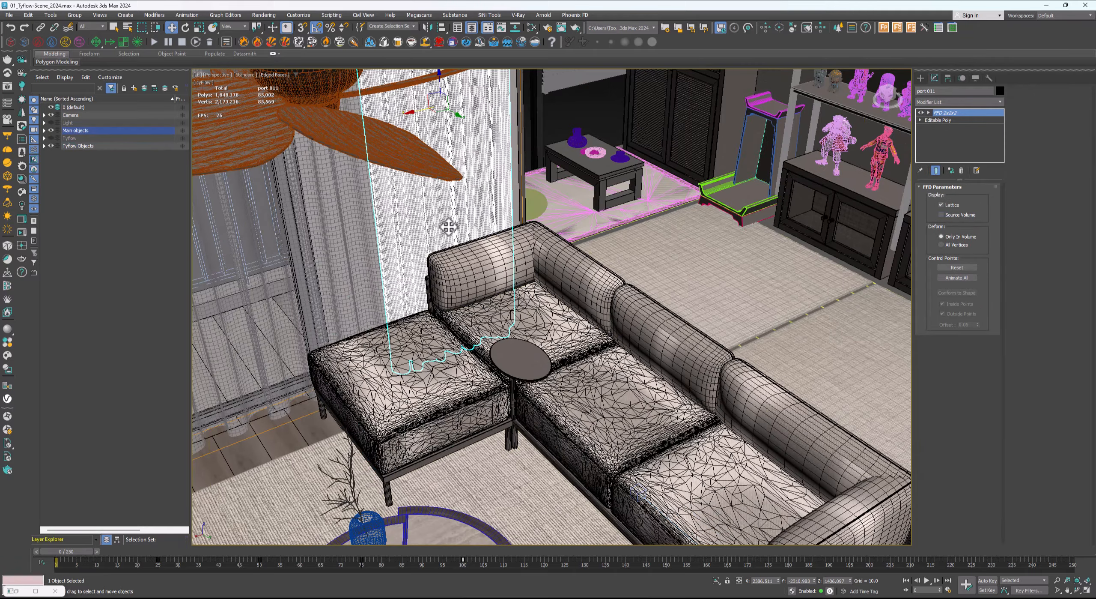
scroll(388, 241, "up", 3)
scroll(332, 263, "down", 3)
left_click(326, 266)
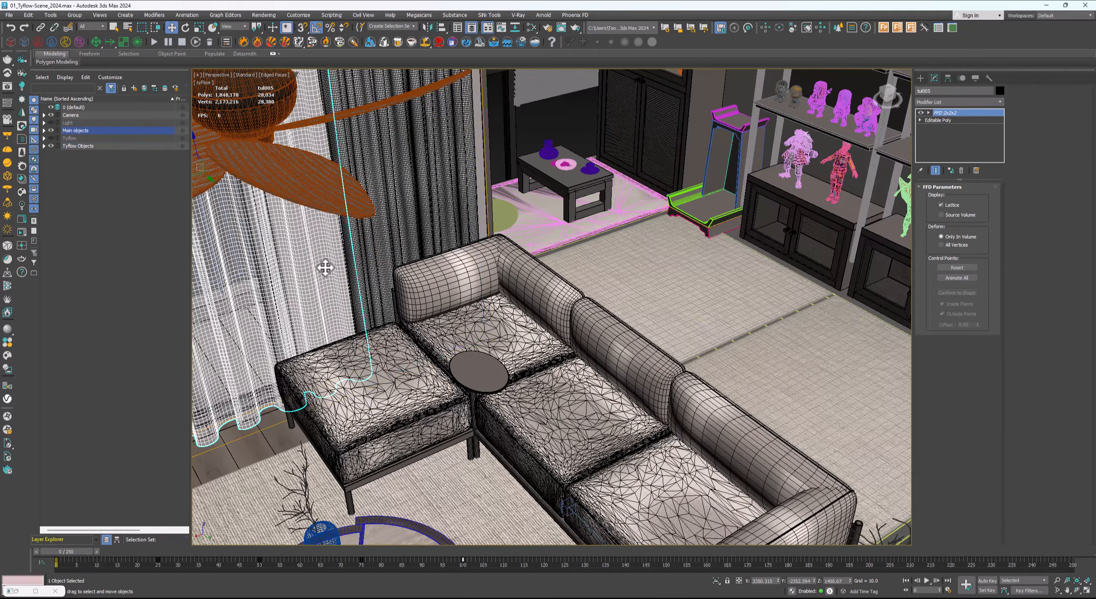
Examine the mesh density of the sofa, floor rug and seat cushion in both shaded and edged-faces display
scroll(377, 283, "down", 2)
key("F4")
scroll(641, 295, "up", 5)
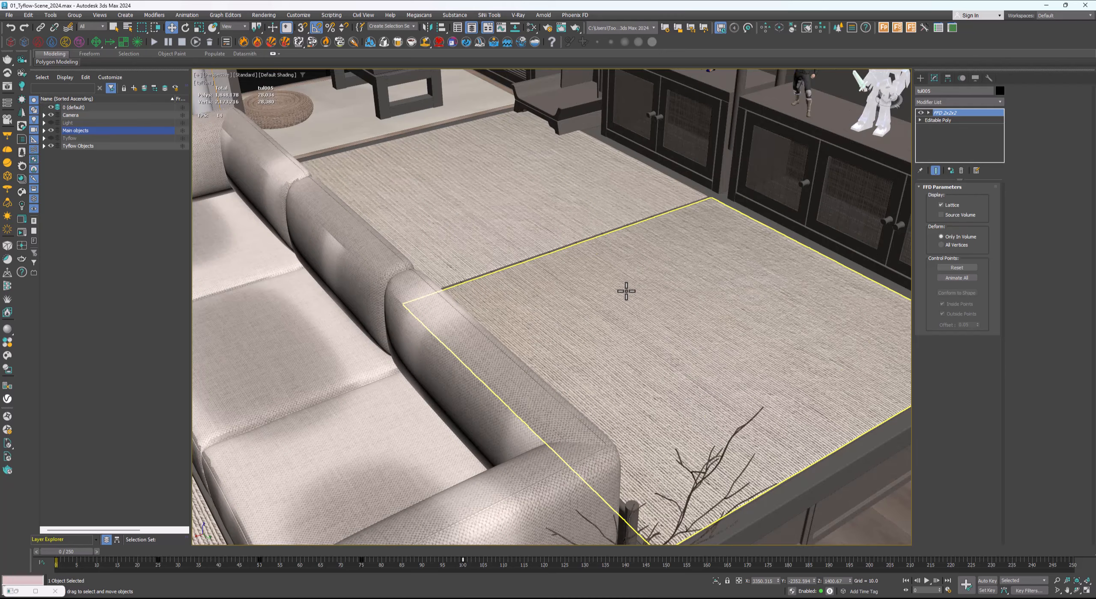
key("F4")
scroll(643, 210, "down", 2)
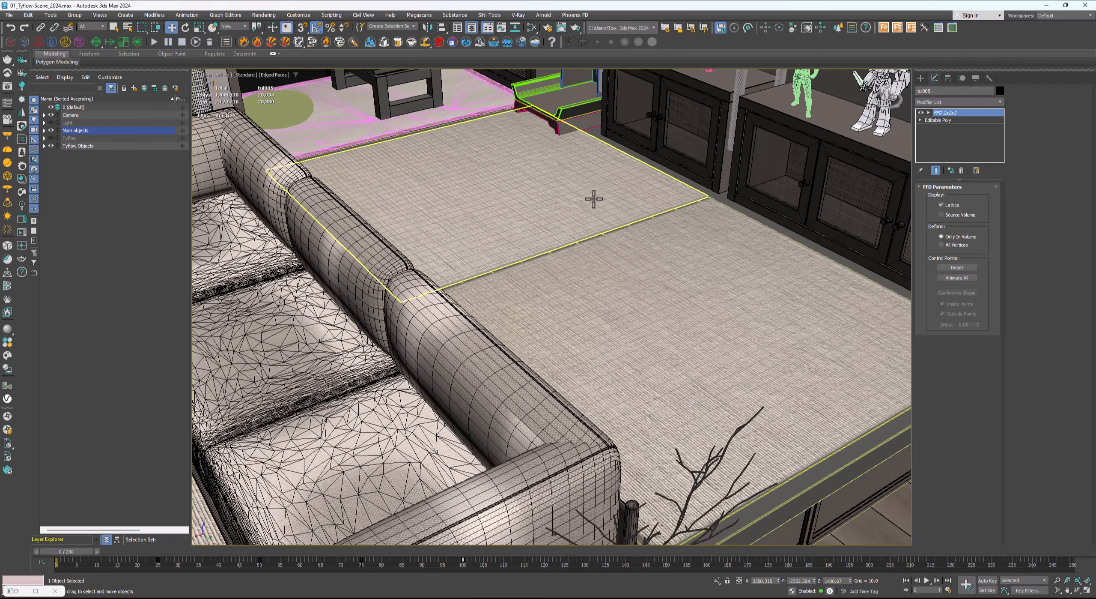
left_click(600, 207)
scroll(587, 245, "down", 3)
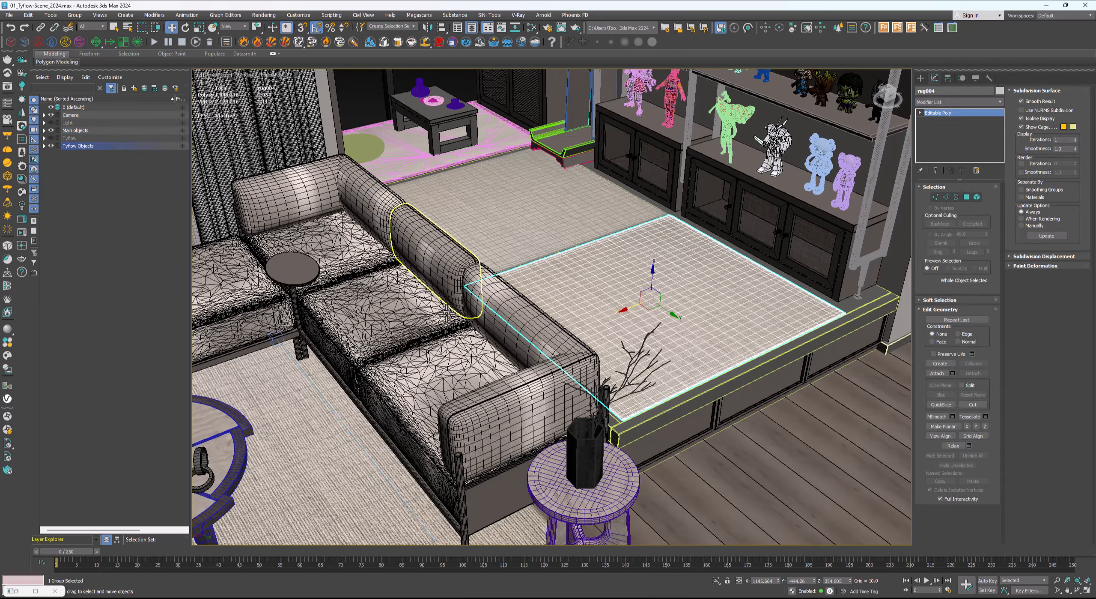
left_click(409, 315)
scroll(407, 317, "up", 8)
key("F4")
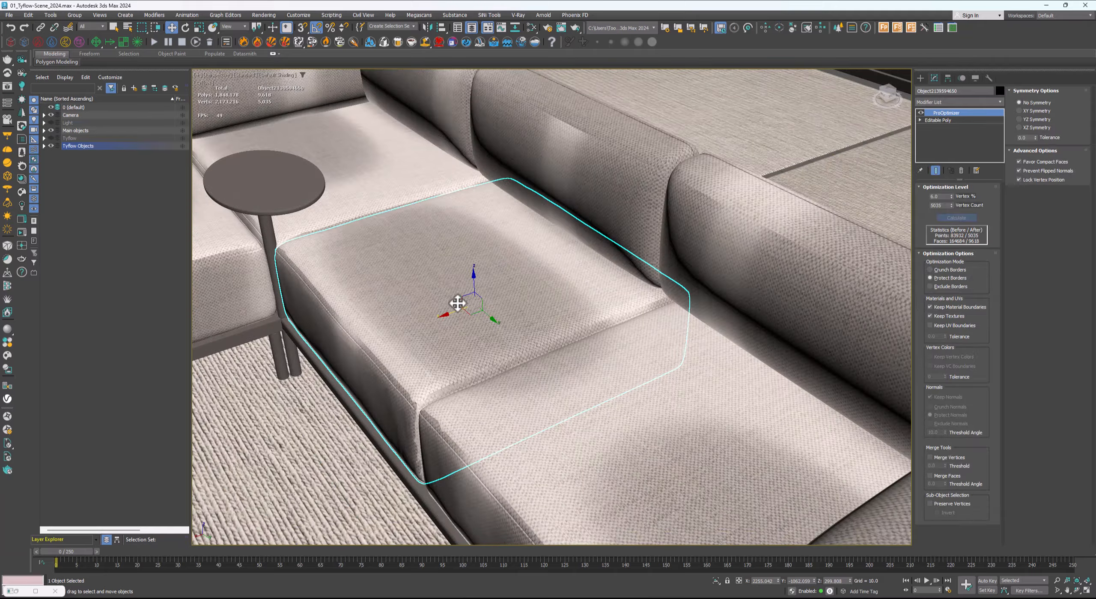
scroll(459, 300, "down", 3)
middle_click_drag(482, 323, 463, 320, "alt")
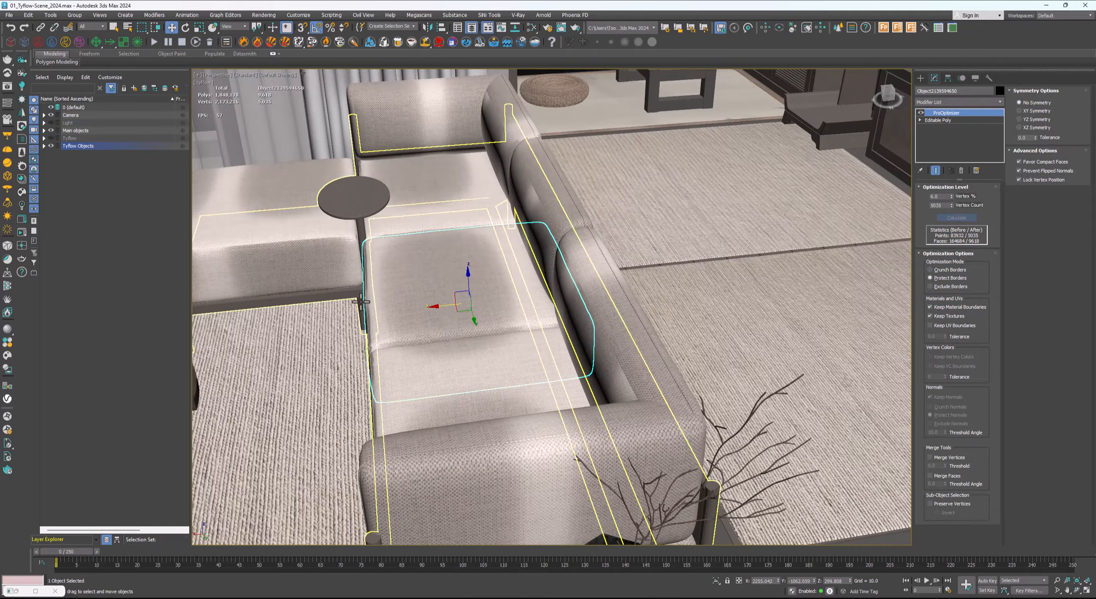
Examine the round coffee table's mesh with edged faces and in isolation
middle_click_drag(307, 291, 597, 299)
left_click(459, 325)
key("F4")
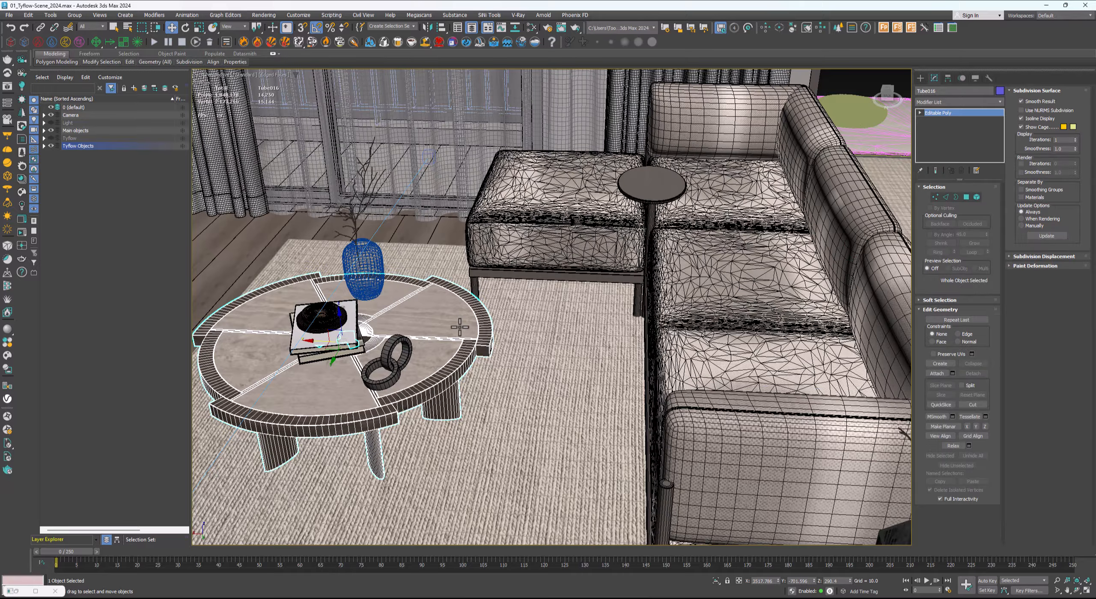
middle_click_drag(514, 314, 471, 305)
key("alt+q")
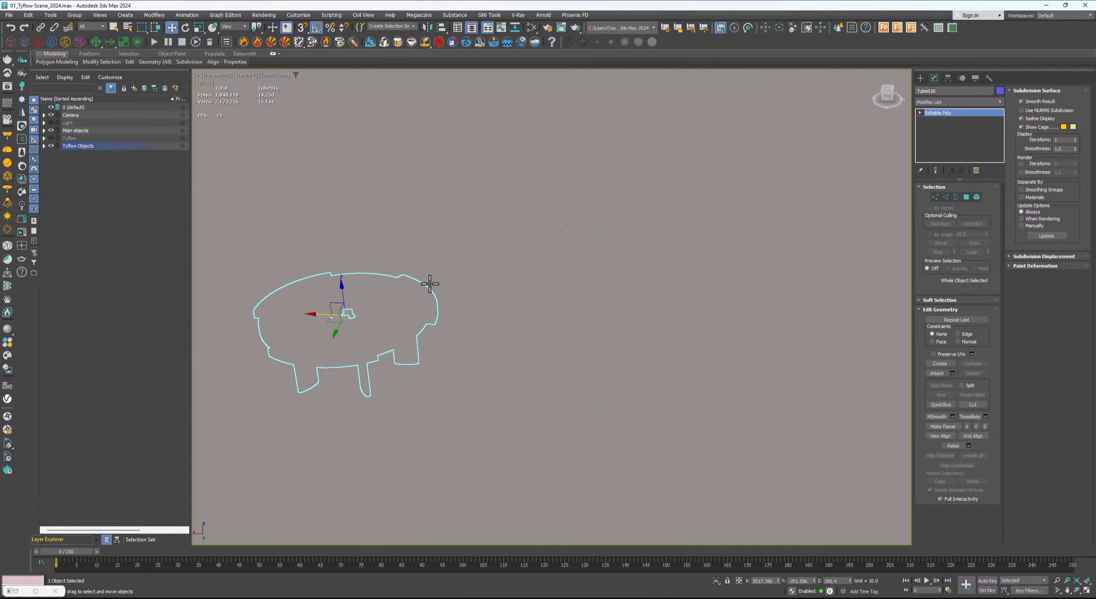
middle_click_drag(382, 271, 396, 293, "alt")
mouse_move(309, 243)
middle_mouse_down()
mouse_move(355, 262)
mouse_move(301, 240)
middle_mouse_up()
middle_click_drag(301, 241, 484, 314)
scroll(435, 244, "up", 4)
Inspect the wireframe of the curtain beside the shelf and the objects along the TV wall
left_click(408, 213)
middle_click_drag(409, 213, 452, 253, "alt")
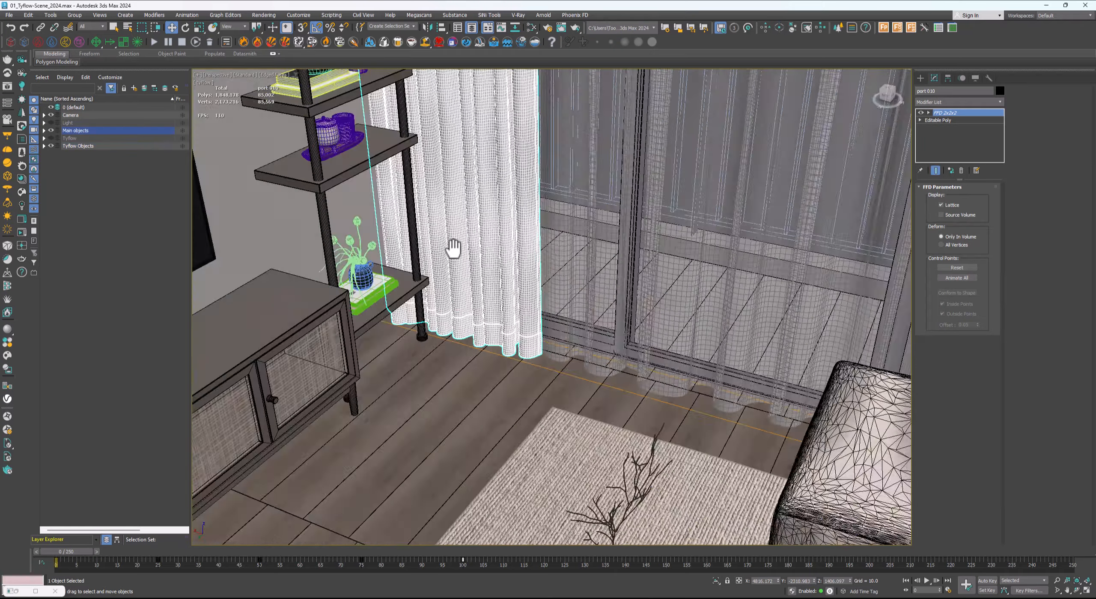
middle_click_drag(366, 170, 429, 295)
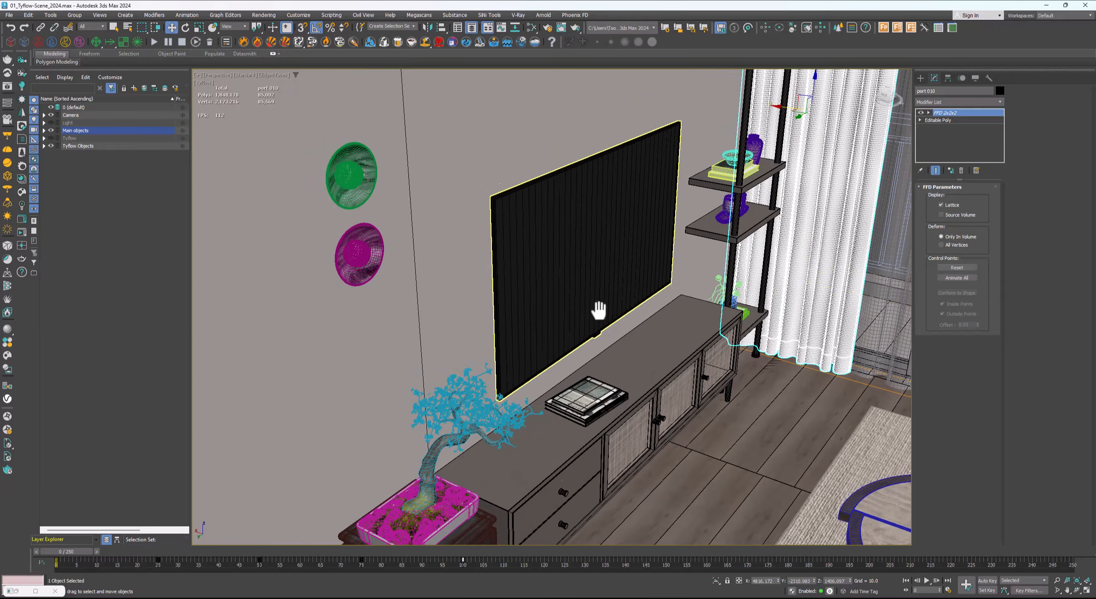
middle_click_drag(728, 346, 626, 255)
scroll(626, 255, "down", 2)
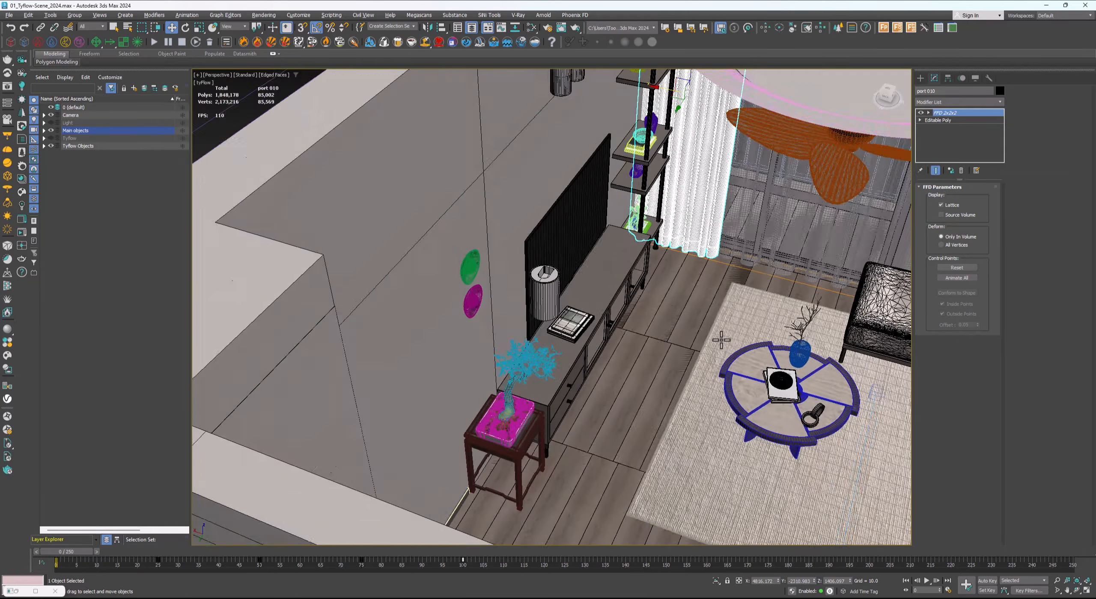
middle_click_drag(719, 340, 599, 291)
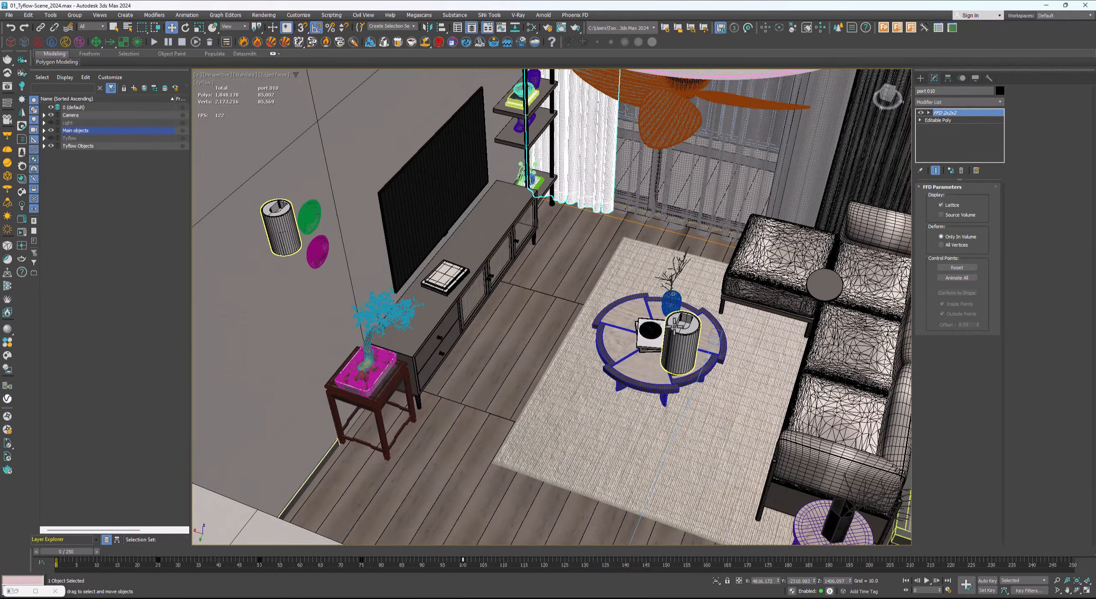
Check the polygon density of the books and decorations on the coffee table
left_click(670, 338)
scroll(655, 335, "up", 3)
left_click(642, 329)
scroll(633, 332, "up", 6)
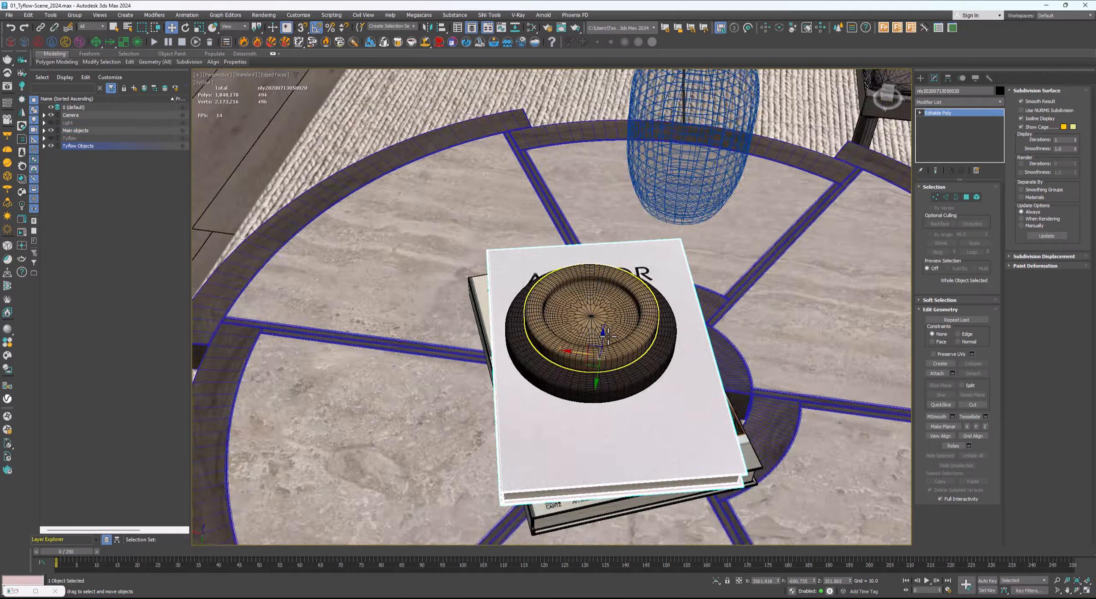
scroll(609, 336, "down", 10)
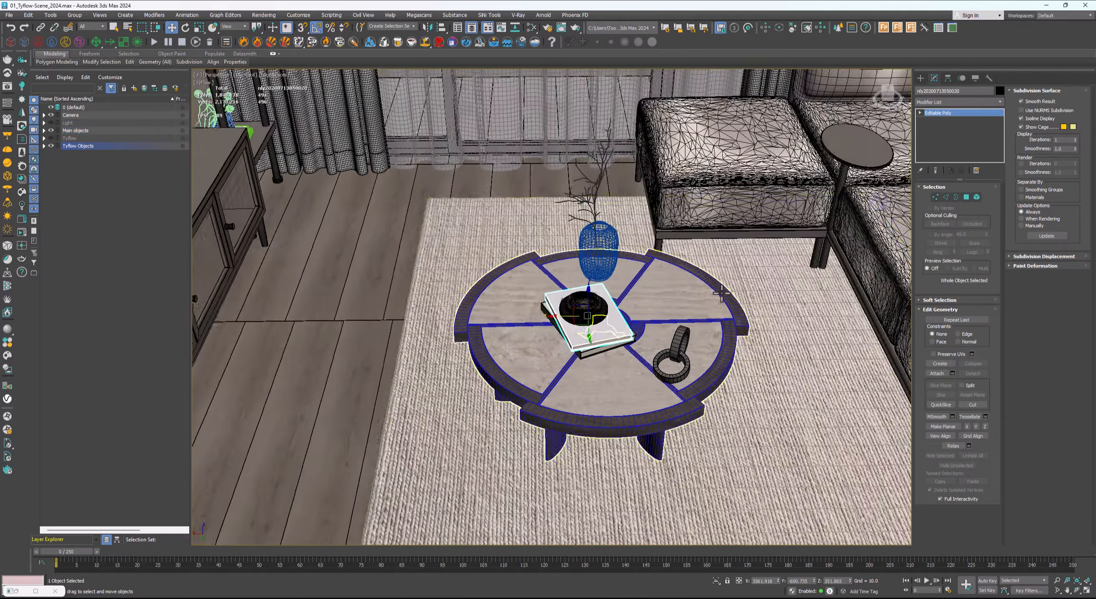
Survey the whole apartment model from outside and return to the living-room curtains behind the sofa
middle_click_drag(722, 293, 508, 322)
scroll(508, 322, "down", 5)
mouse_move(625, 287)
middle_mouse_down()
mouse_move(607, 289)
mouse_move(674, 280)
mouse_move(682, 290)
mouse_move(630, 279)
middle_mouse_up()
middle_click_drag(630, 279, 565, 287, "alt")
scroll(616, 296, "down", 5)
middle_click_drag(565, 287, 580, 267)
middle_click_drag(579, 267, 591, 321)
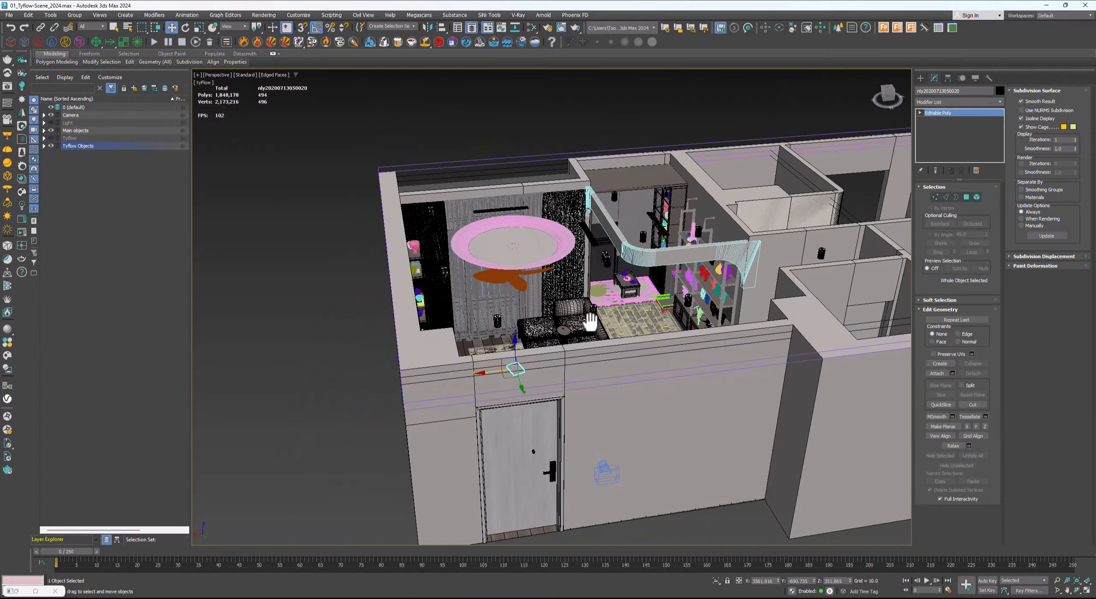
scroll(575, 272, "up", 5)
scroll(574, 272, "down", 3)
middle_click_drag(492, 313, 504, 293, "alt")
scroll(553, 319, "up", 5)
Paste the copied ProOptimizer modifier onto the opaque curtain behind the sofa and calculate its optimization
left_click(654, 273)
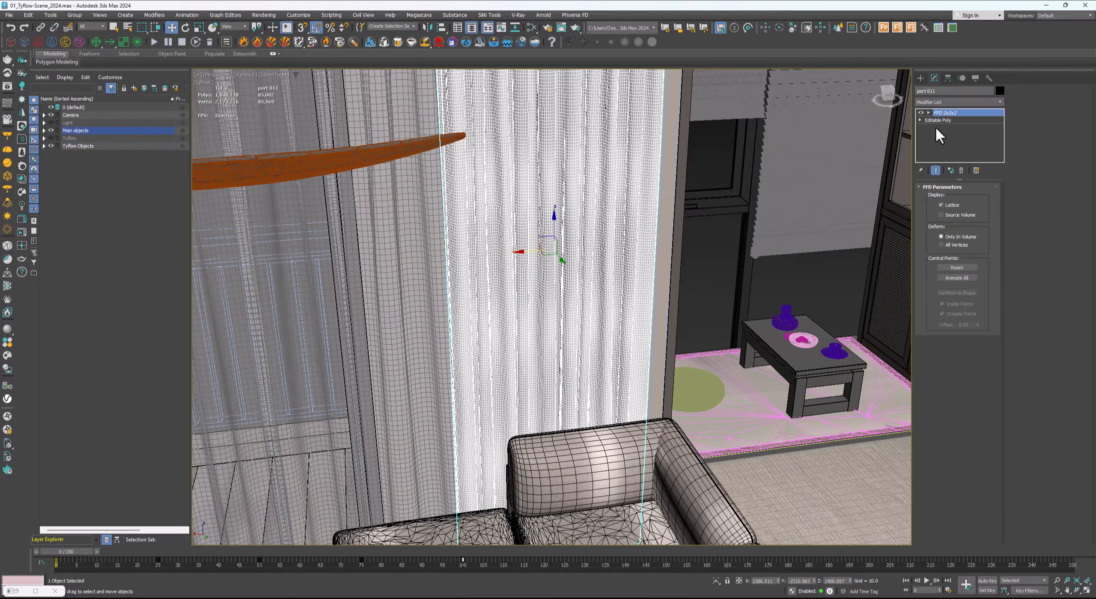
left_click(940, 102)
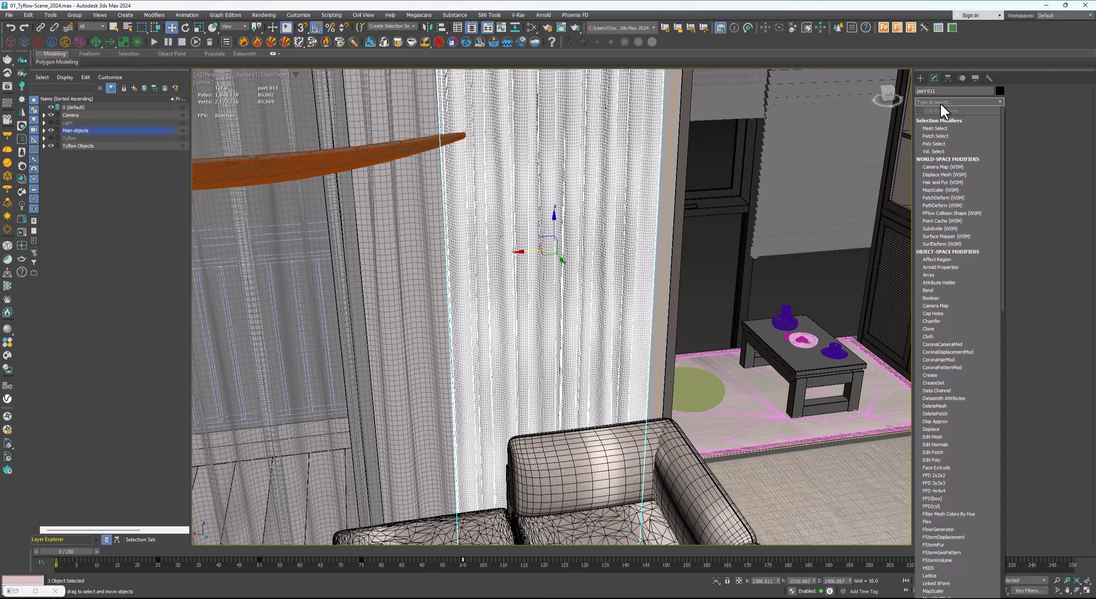
left_click(941, 102)
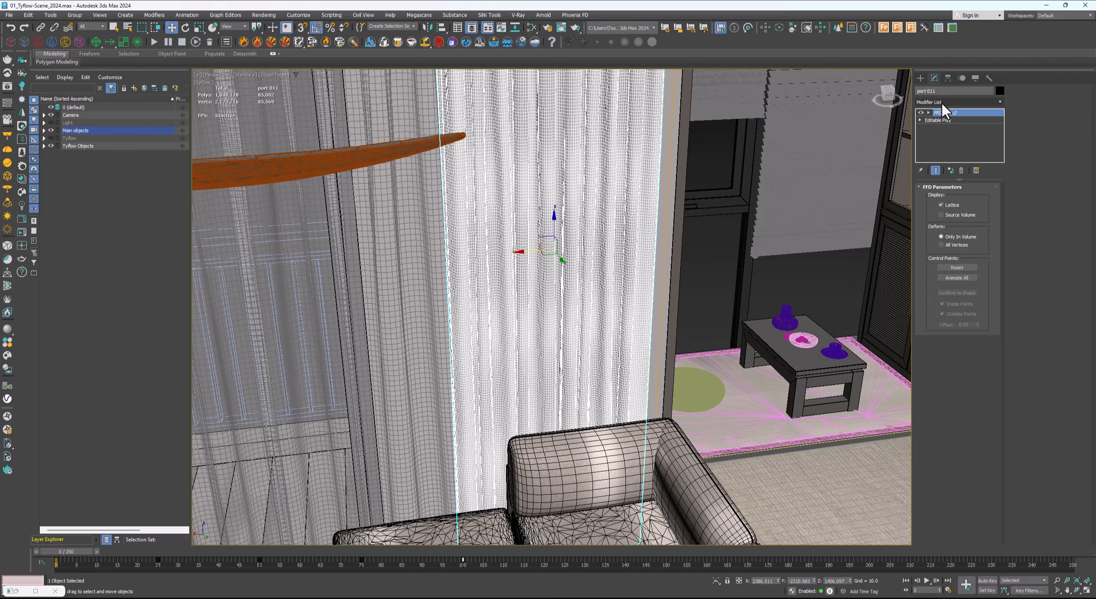
right_click(946, 114)
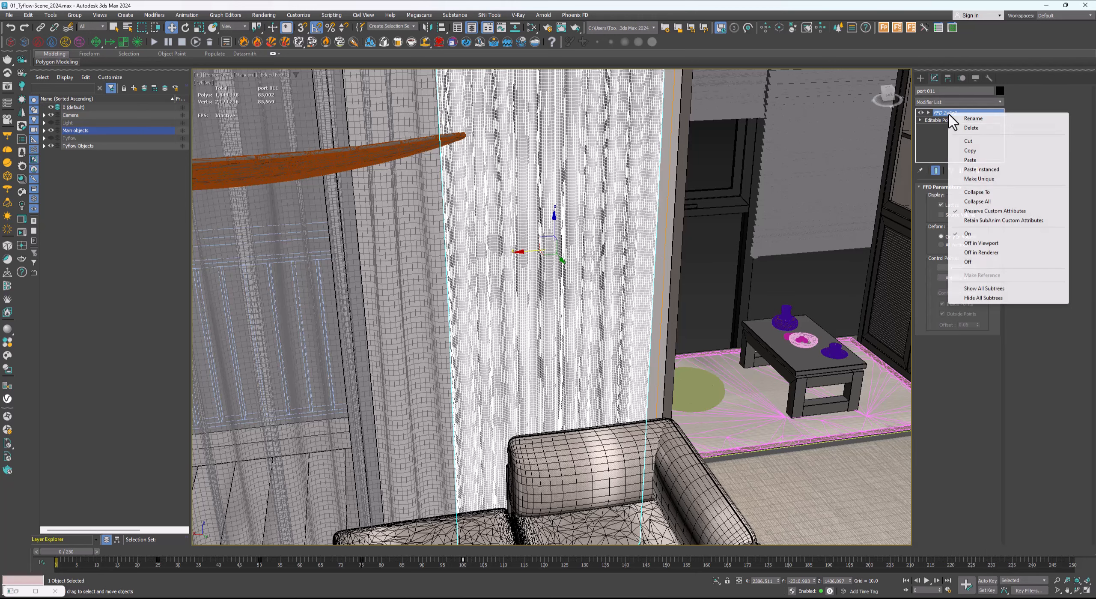
left_click(971, 160)
scroll(580, 252, "up", 3)
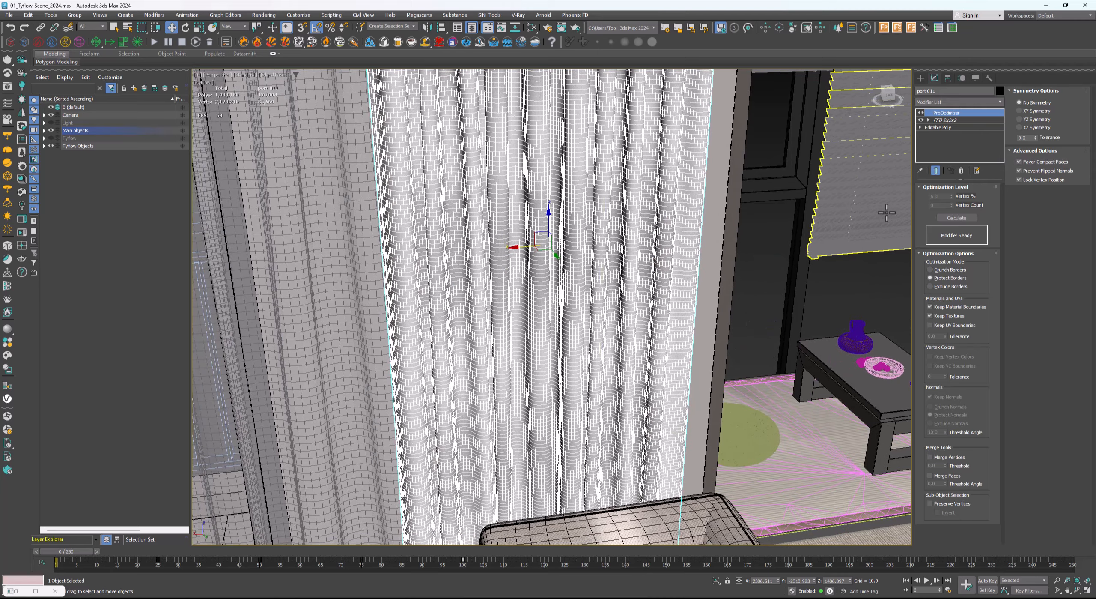
left_click(953, 218)
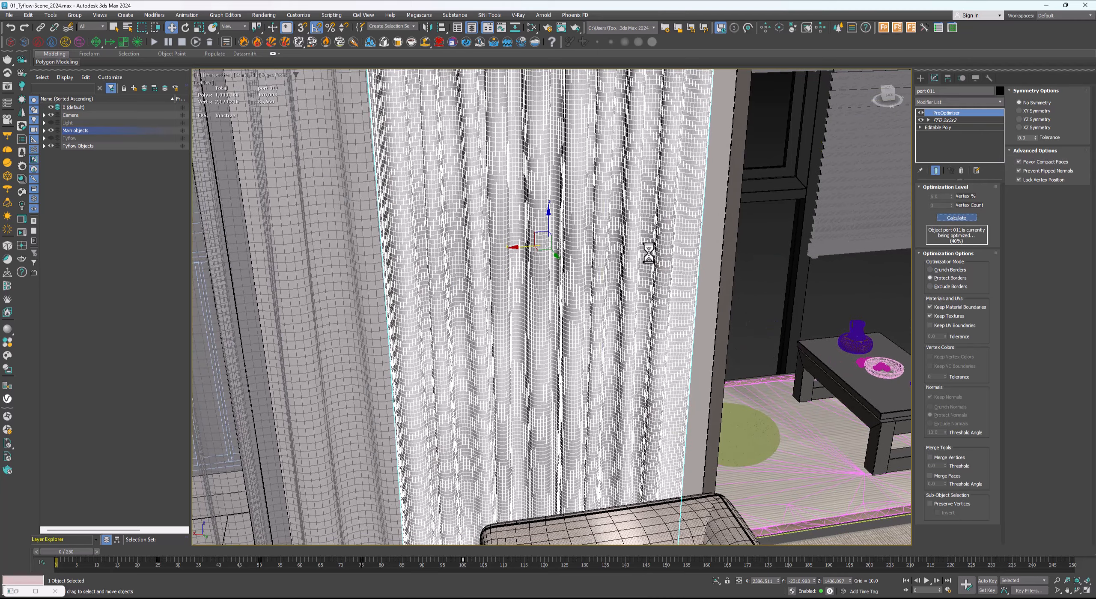
Examine the optimized curtain behind the sofa in shaded and edged-faces display, up close and from a distance
key("F4")
scroll(612, 258, "down", 2)
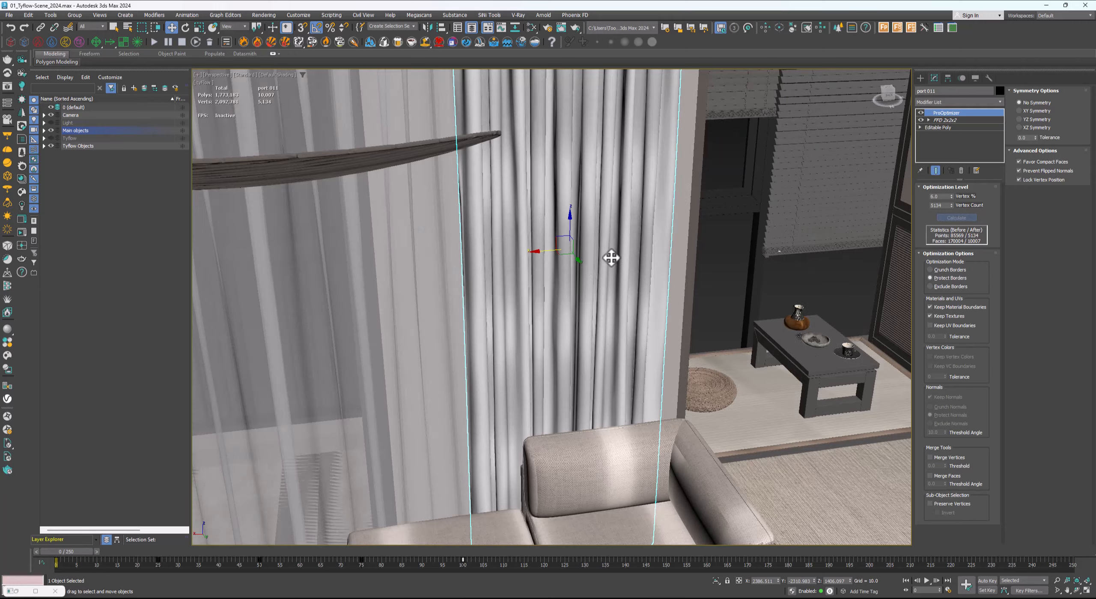
middle_click_drag(580, 268, 639, 247, "alt")
key("F4")
scroll(575, 251, "up", 2)
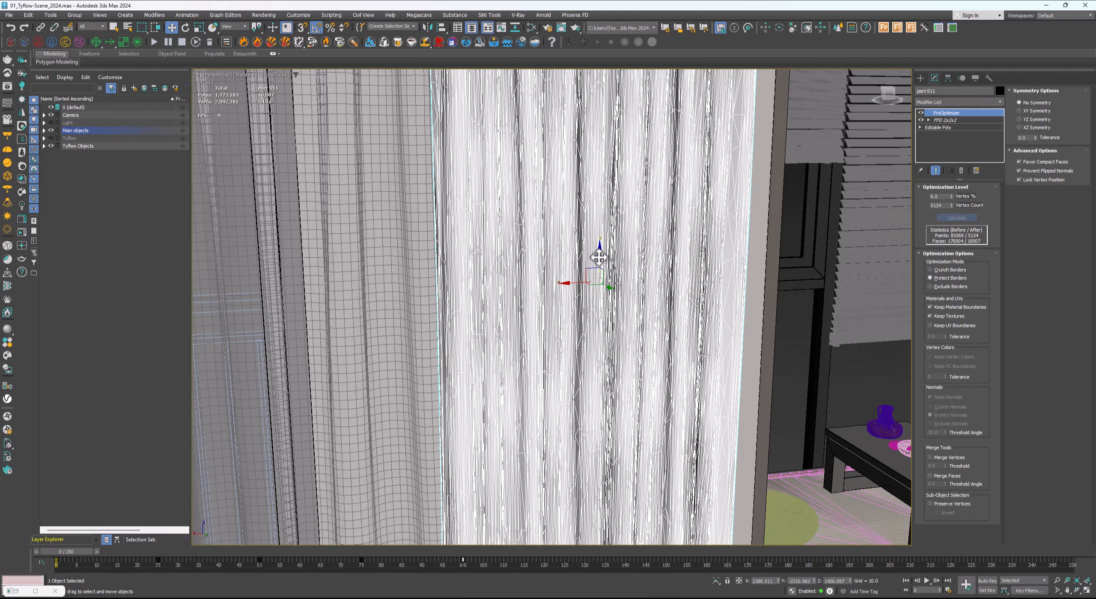
scroll(591, 246, "up", 3)
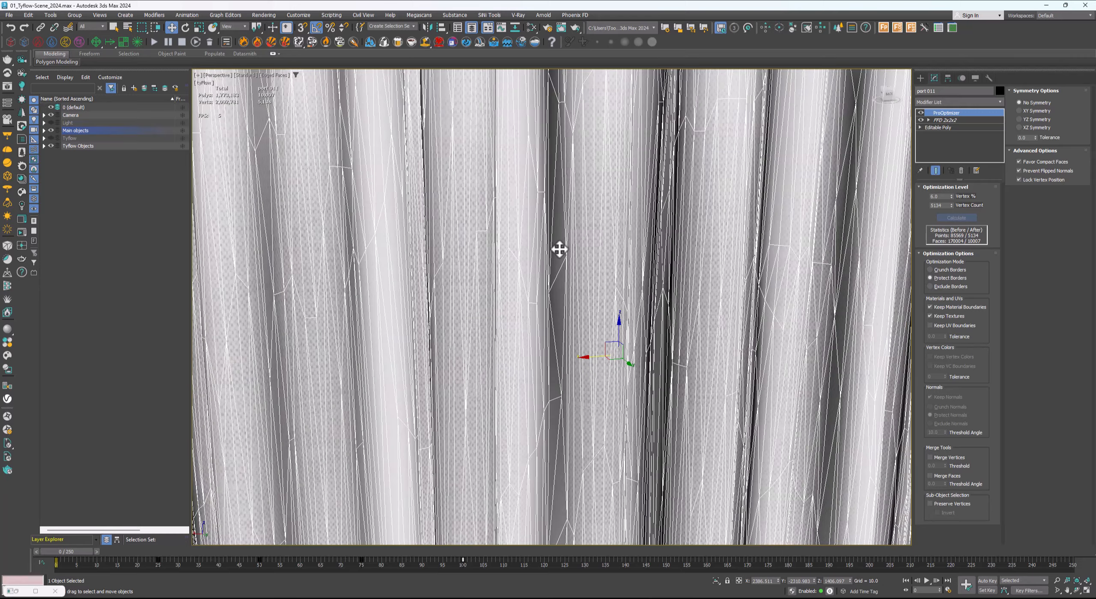
scroll(561, 247, "down", 5)
scroll(621, 251, "up", 3)
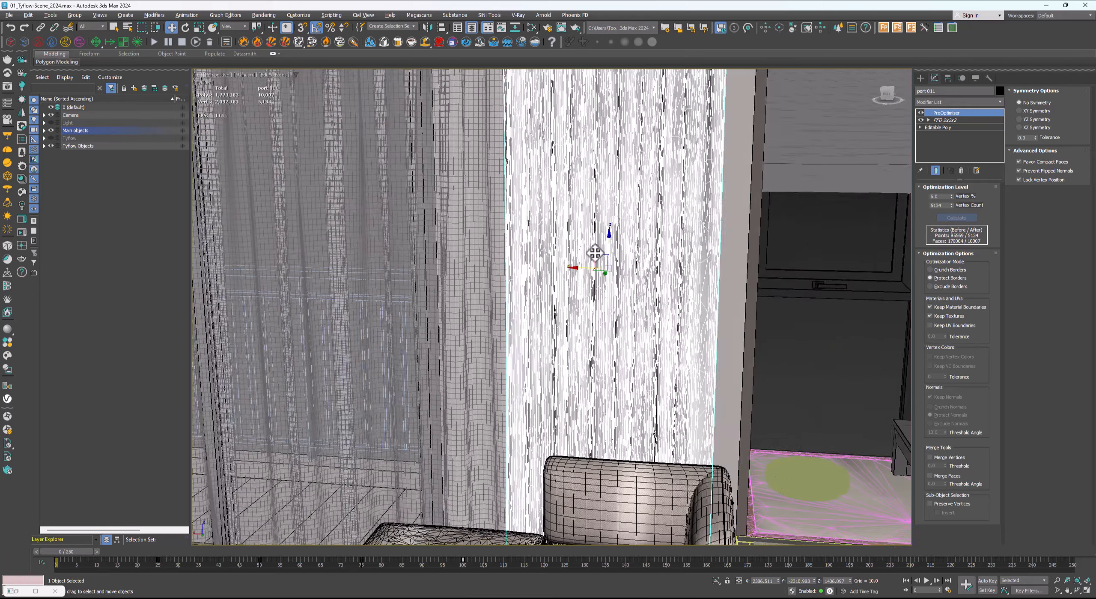
scroll(613, 251, "down", 2)
key("F4")
scroll(625, 253, "up", 2)
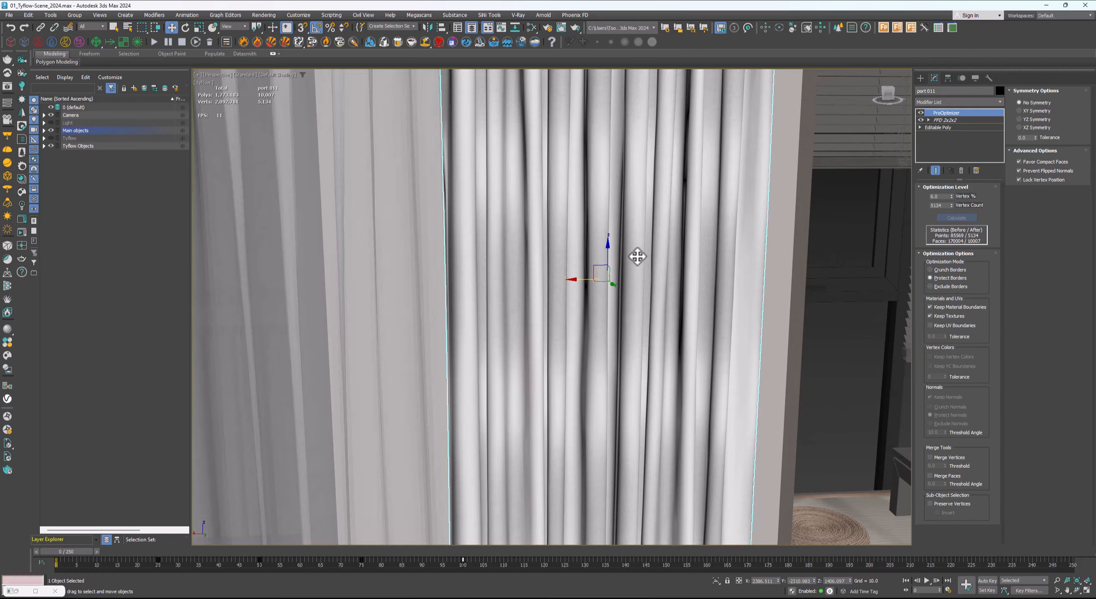
scroll(636, 257, "down", 2)
middle_click_drag(598, 276, 571, 263, "alt")
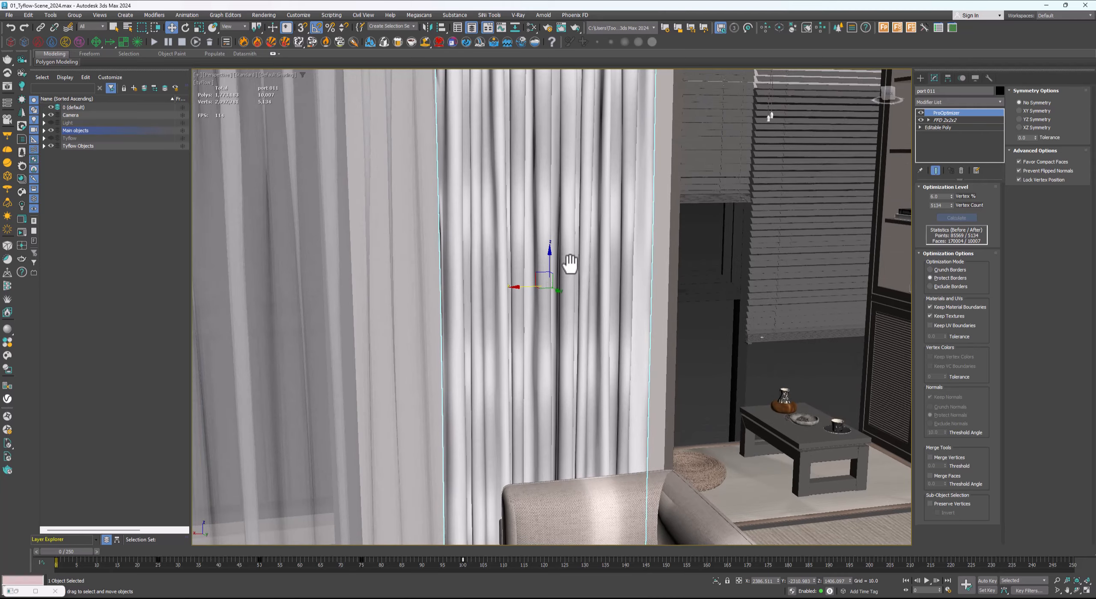
Compare the curtain behind the sofa with its ProOptimizer modifier switched off and on
left_click(921, 113)
left_click(920, 113)
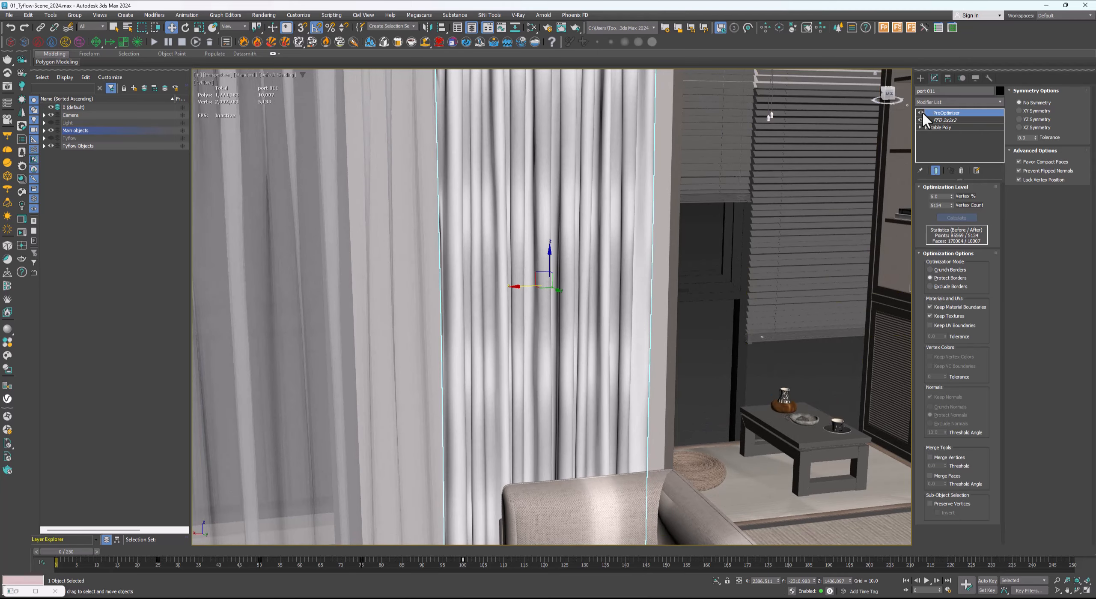
left_click(921, 113)
scroll(577, 224, "down", 5)
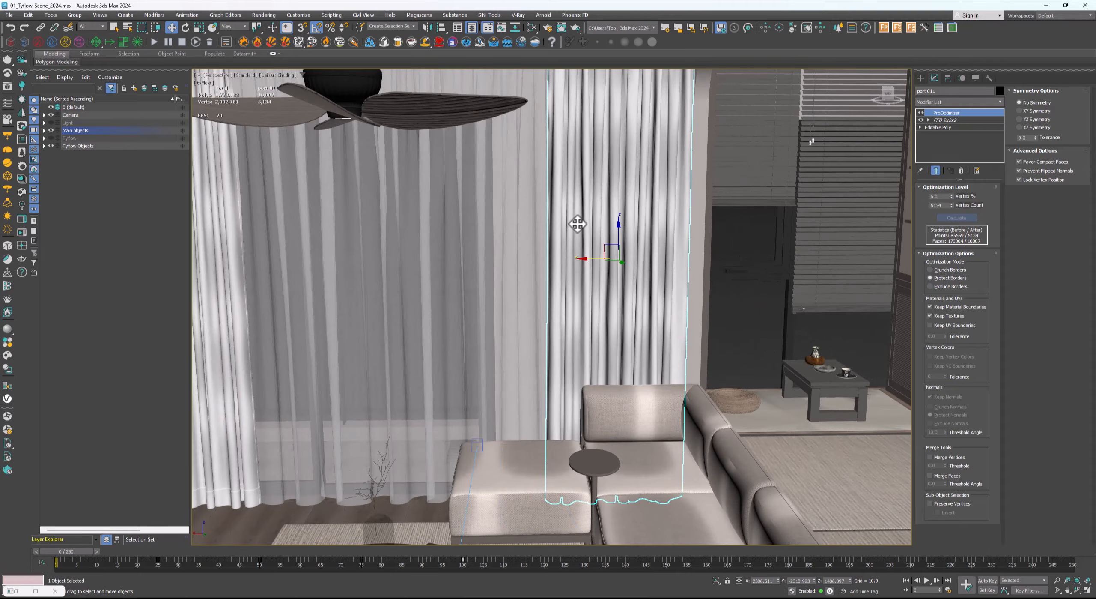
Paste the ProOptimizer modifier onto the opaque curtain beside the shelf and calculate its optimization
middle_click_drag(577, 224, 586, 222, "alt")
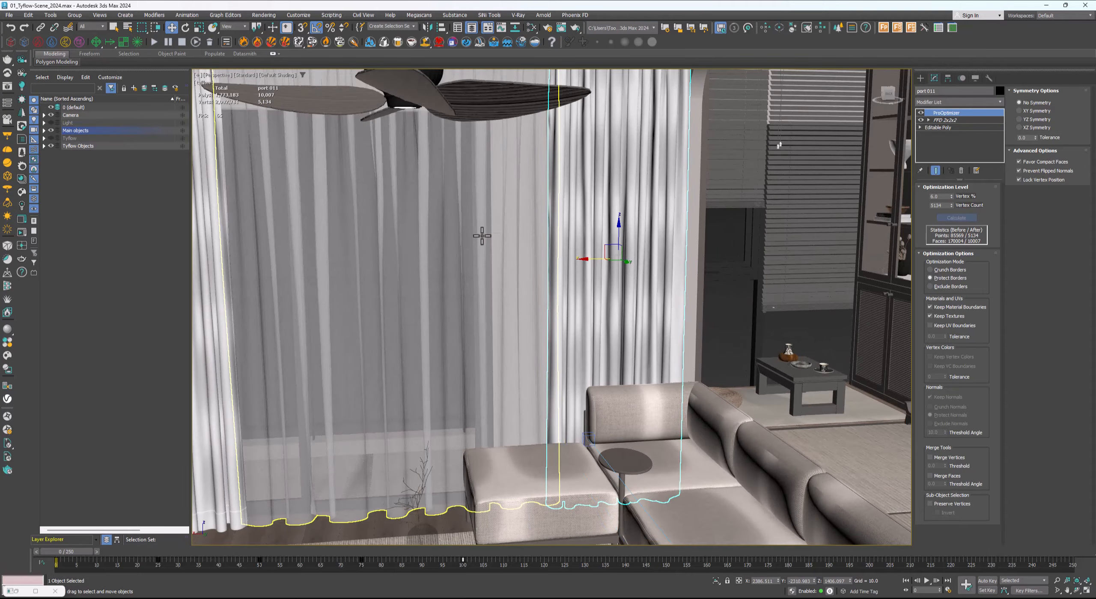
key("F4")
middle_click_drag(438, 240, 525, 239)
key("F4")
left_click(293, 191)
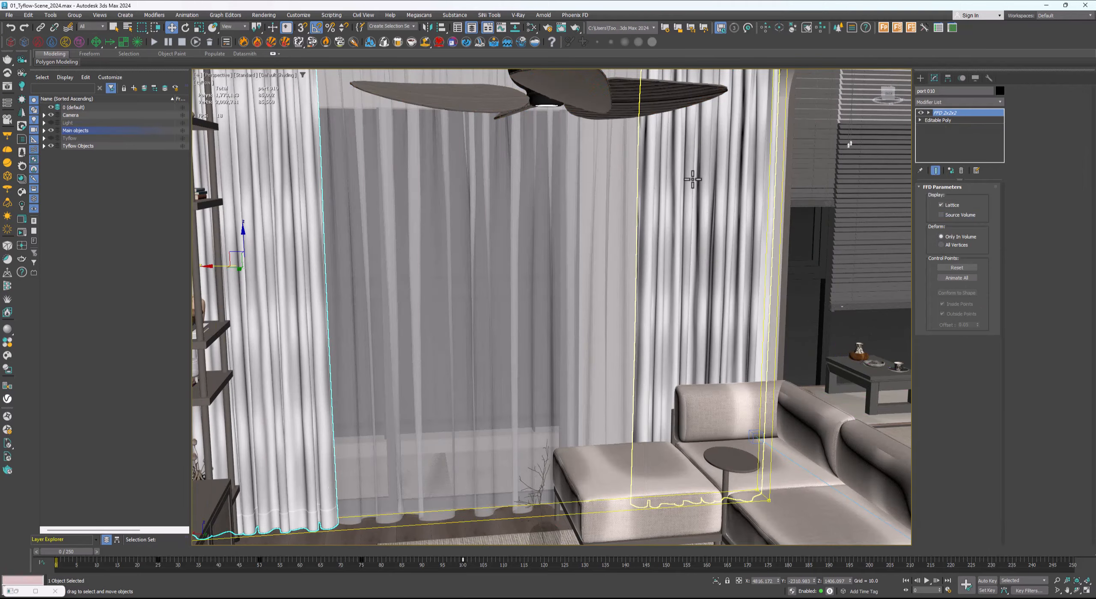
right_click(937, 112)
left_click(960, 159)
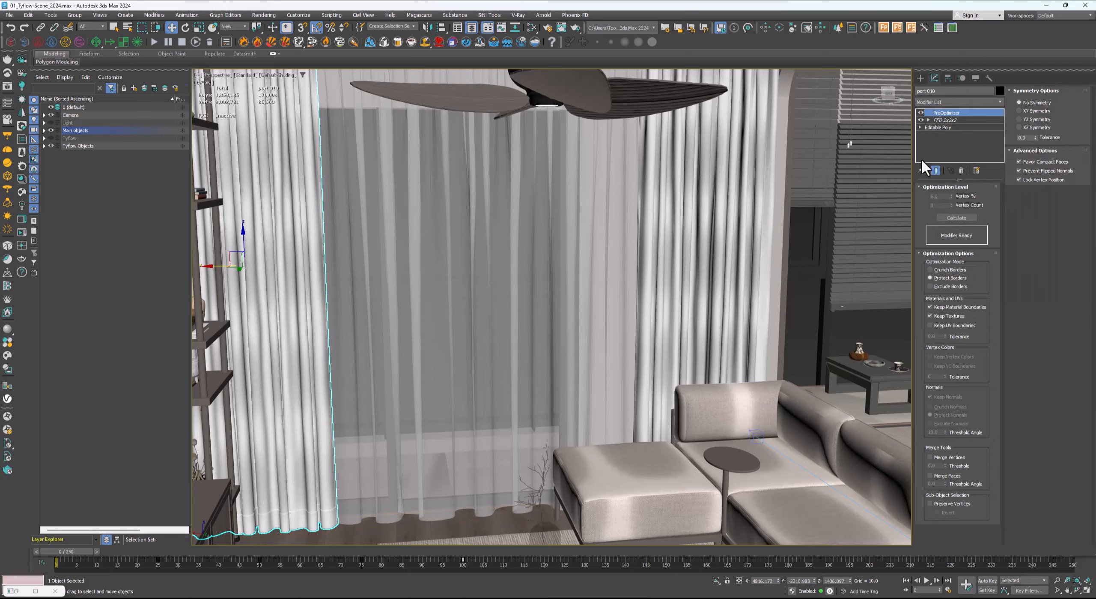
left_click(957, 218)
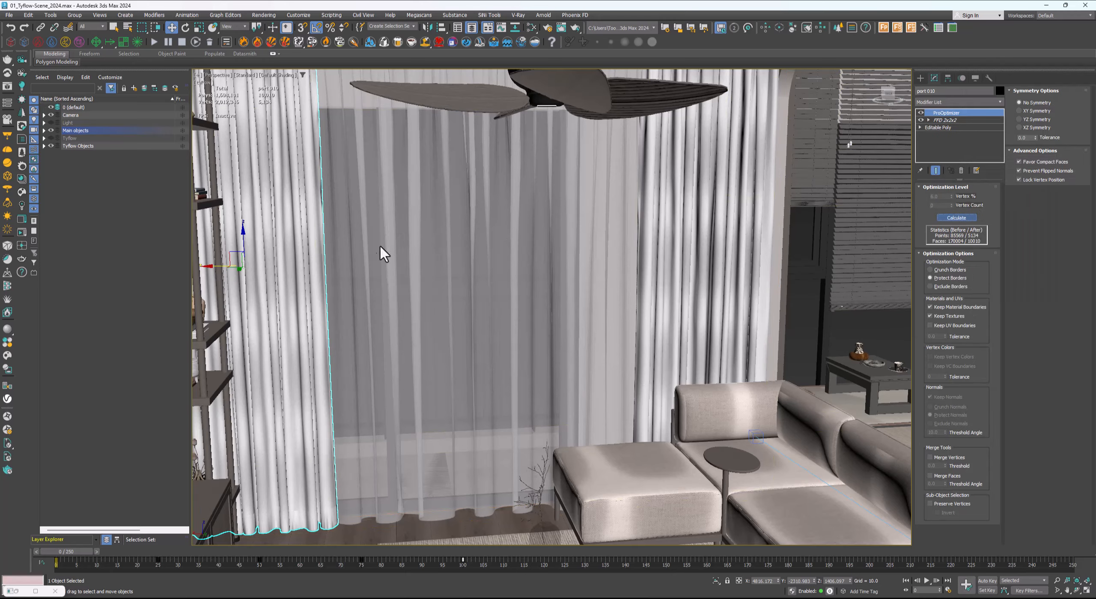
Compare the wireframe of the curtain beside the shelf with its ProOptimizer modifier off and on
scroll(293, 267, "up", 3)
key("F4")
middle_click_drag(293, 266, 363, 245)
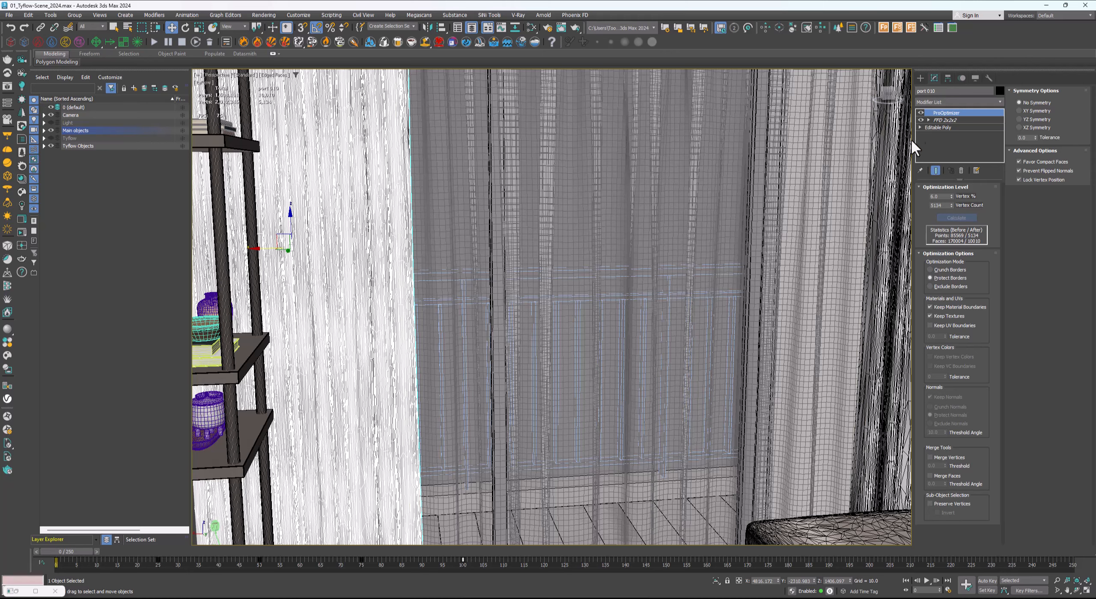
left_click(922, 110)
left_click(921, 110)
Isolate the curtain beside the shelf and view it in default shading without edges
middle_click_drag(493, 225, 521, 225)
key("alt+q")
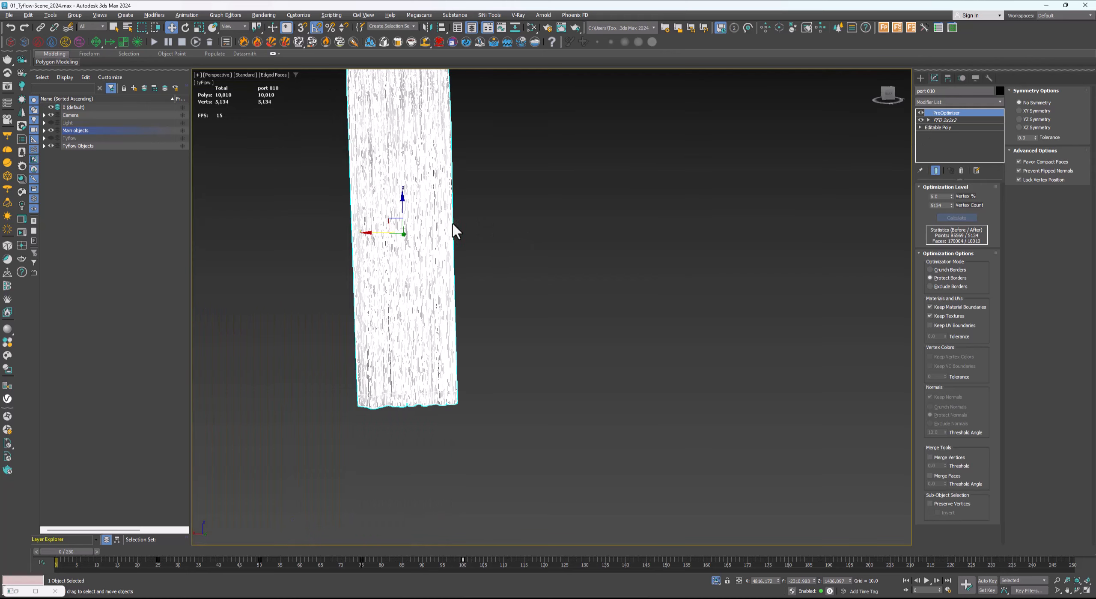
key("F4")
middle_click_drag(470, 177, 531, 223)
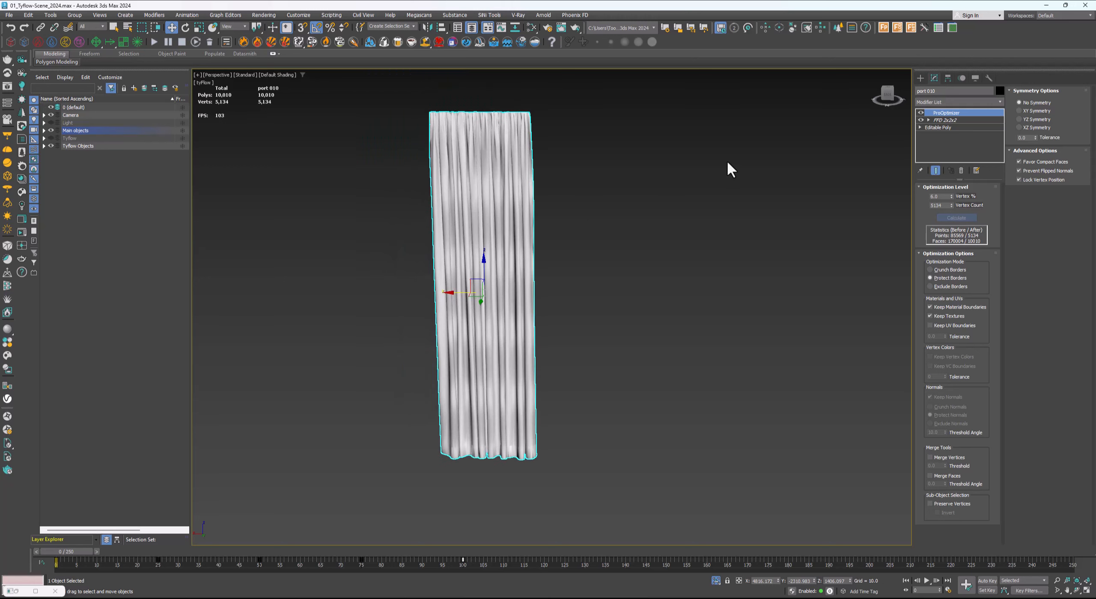
Compare the isolated curtain with its ProOptimizer modifier off and on, and inspect the optimized mesh with edged faces shown
left_click(920, 112)
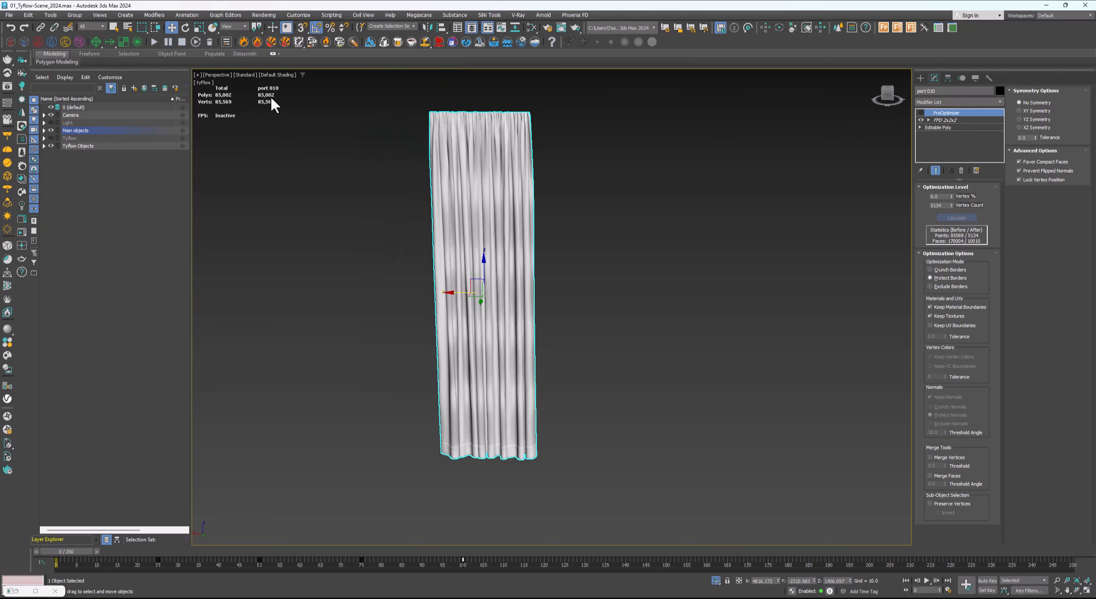
left_click(920, 112)
scroll(492, 214, "up", 4)
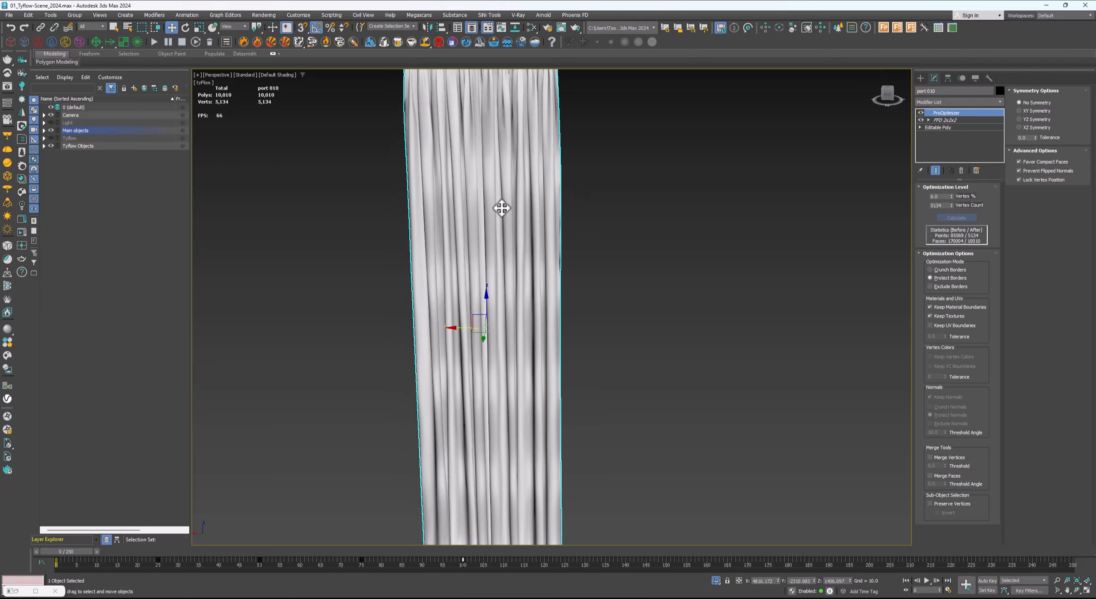
key("F4")
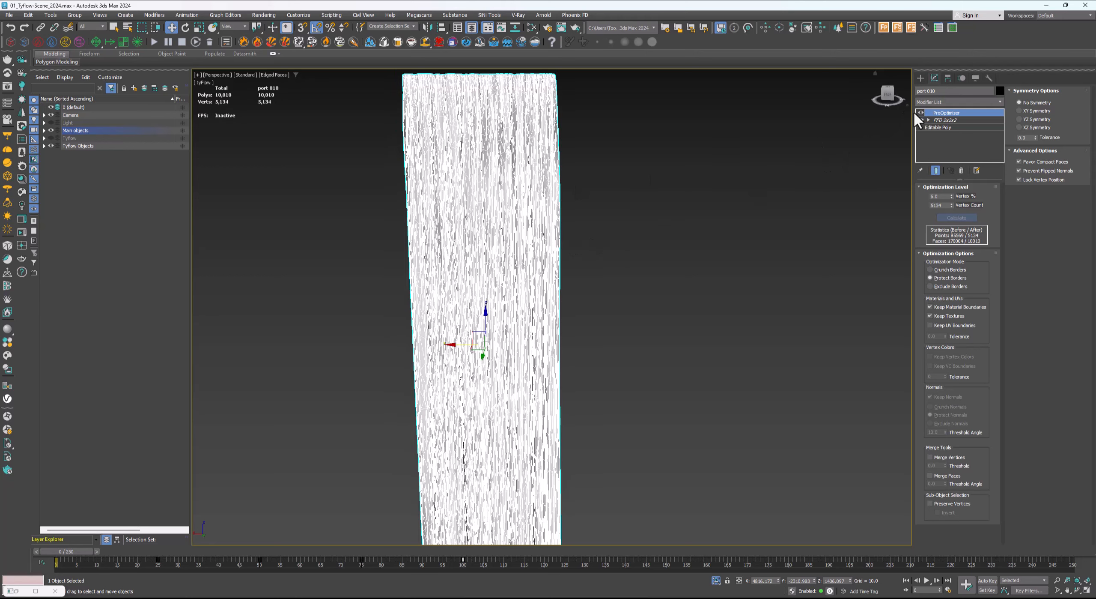
scroll(712, 271, "down", 3)
Exit the curtain's isolation, deselect it and return to an overview of the whole apartment in default shading without edges
left_click(716, 580)
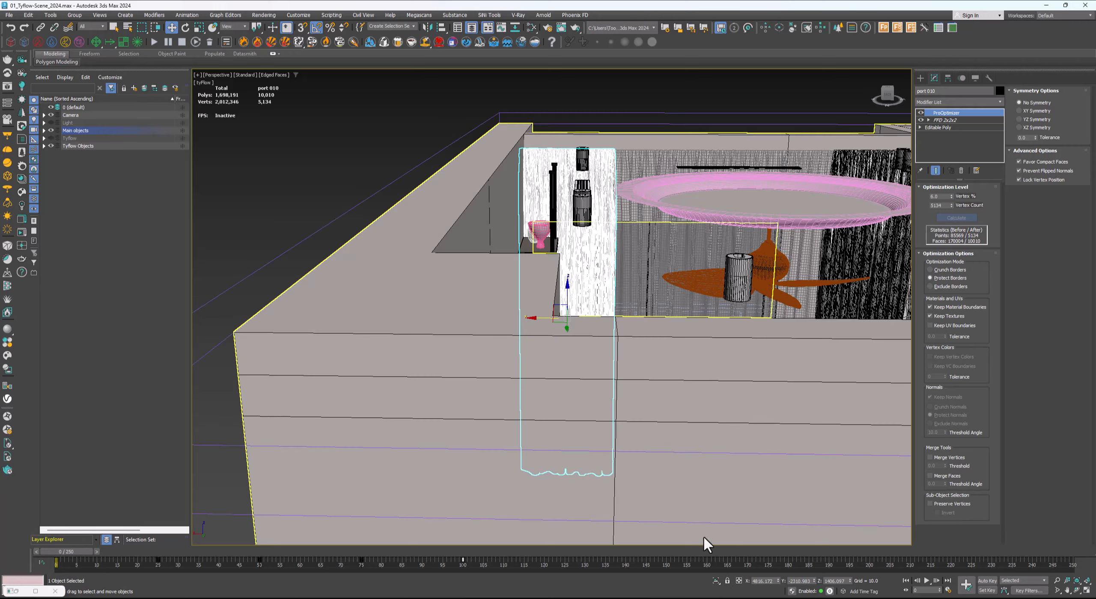
scroll(625, 338, "down", 2)
middle_click_drag(625, 338, 502, 328, "alt")
scroll(534, 377, "down", 2)
left_click(496, 216)
scroll(558, 391, "up", 3)
middle_click_drag(555, 355, 450, 360, "alt")
scroll(548, 397, "down", 6)
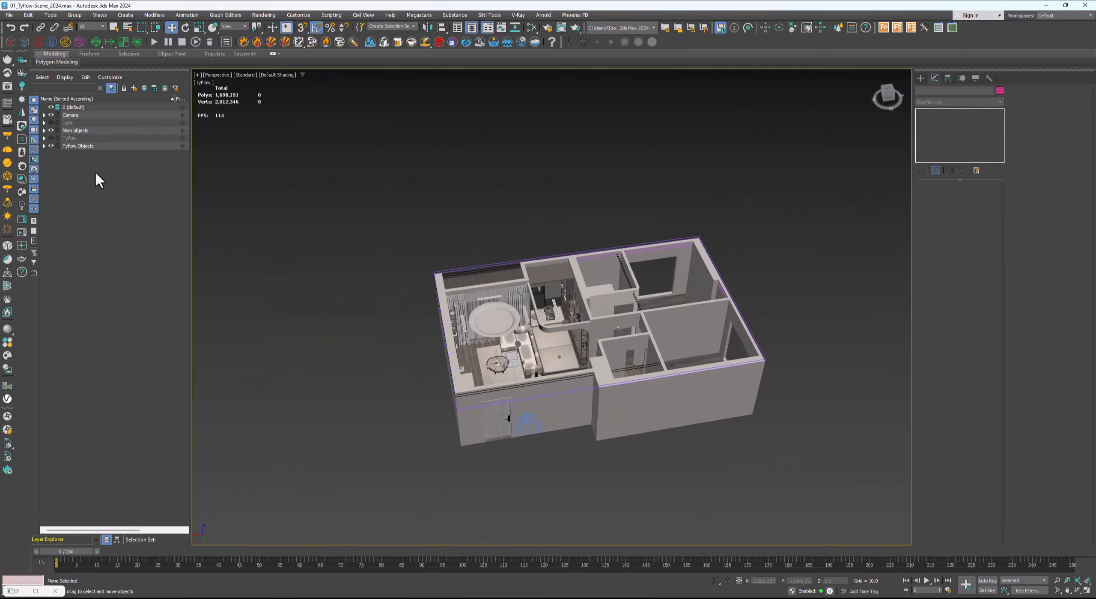
Check what the Tyflow Objects layer contains by hiding it and showing it again
left_click(50, 137)
scroll(424, 336, "up", 5)
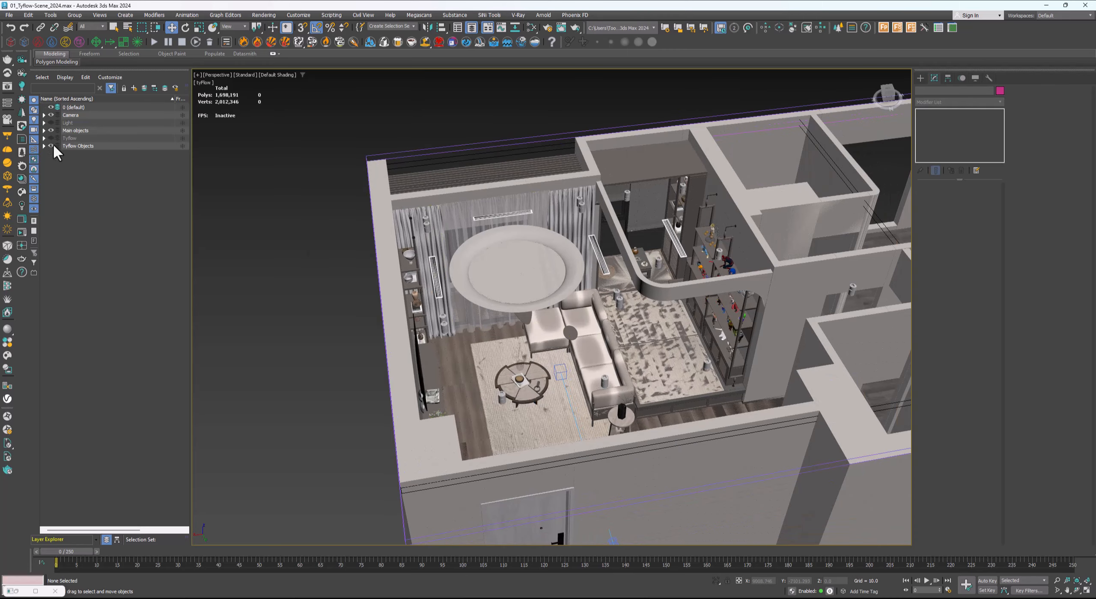
left_click(51, 145)
left_click(51, 146)
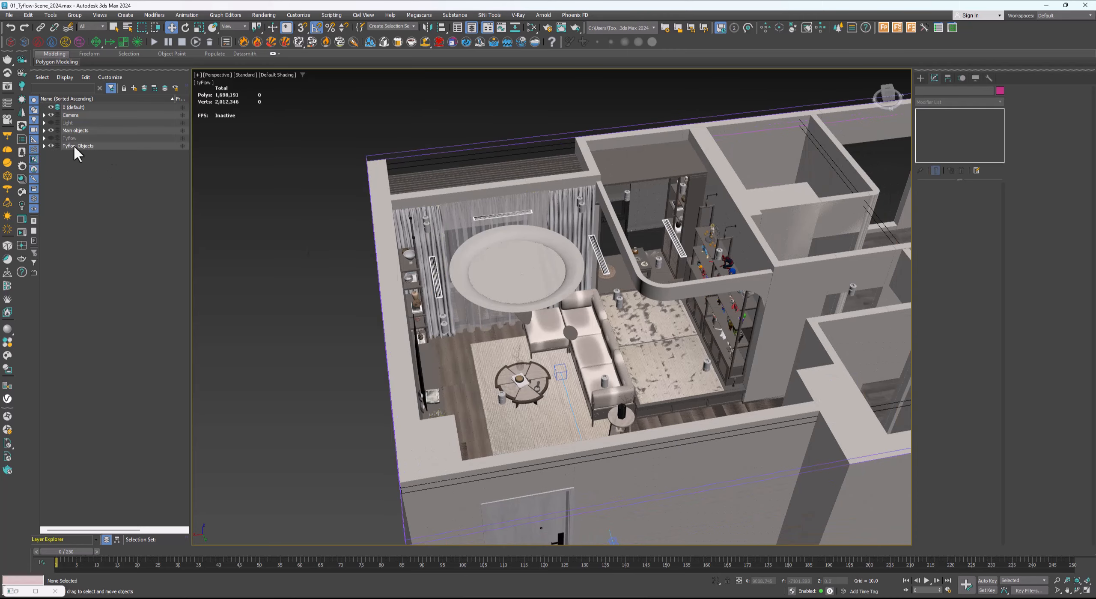
Unhide the Light and Tyflow layers and select the sofa, left wall and table tyCollection helpers beside the apartment
scroll(531, 282, "down", 3)
middle_click_drag(531, 284, 544, 238)
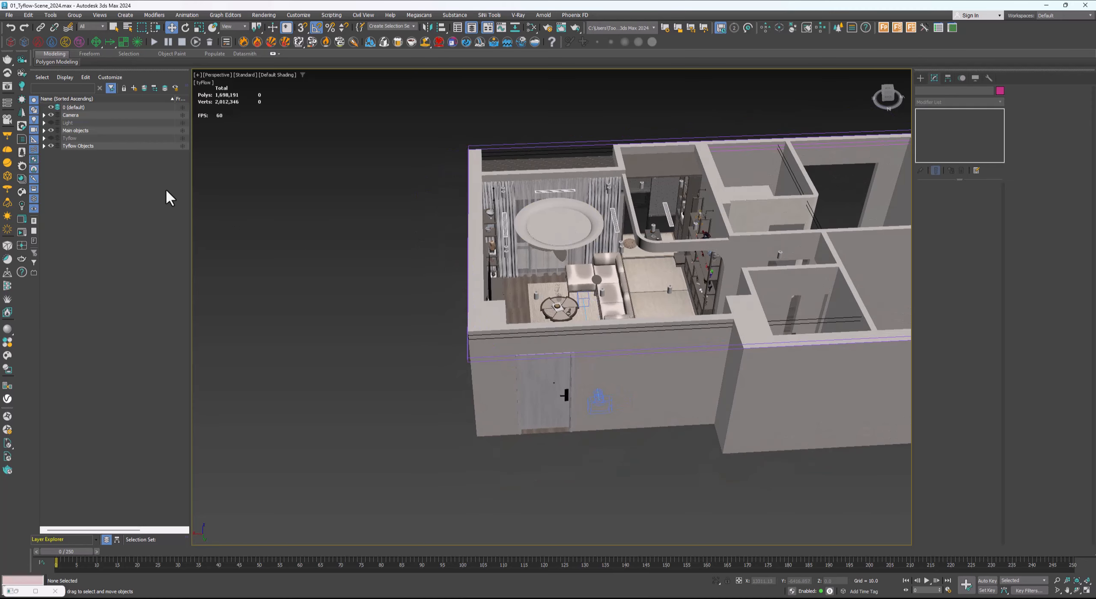
left_click(51, 139)
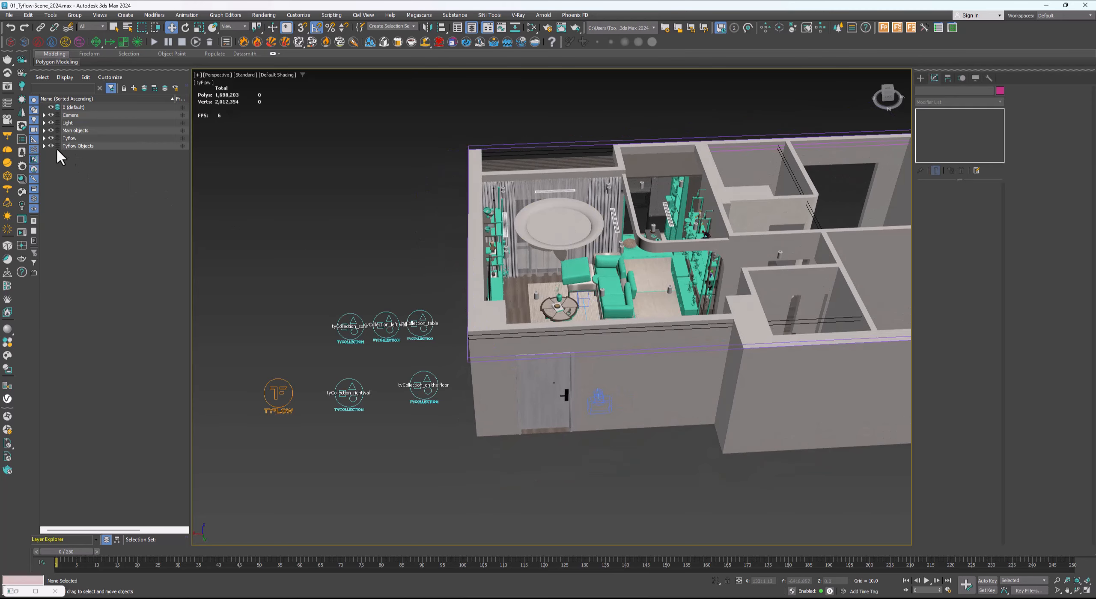
scroll(435, 331, "up", 6)
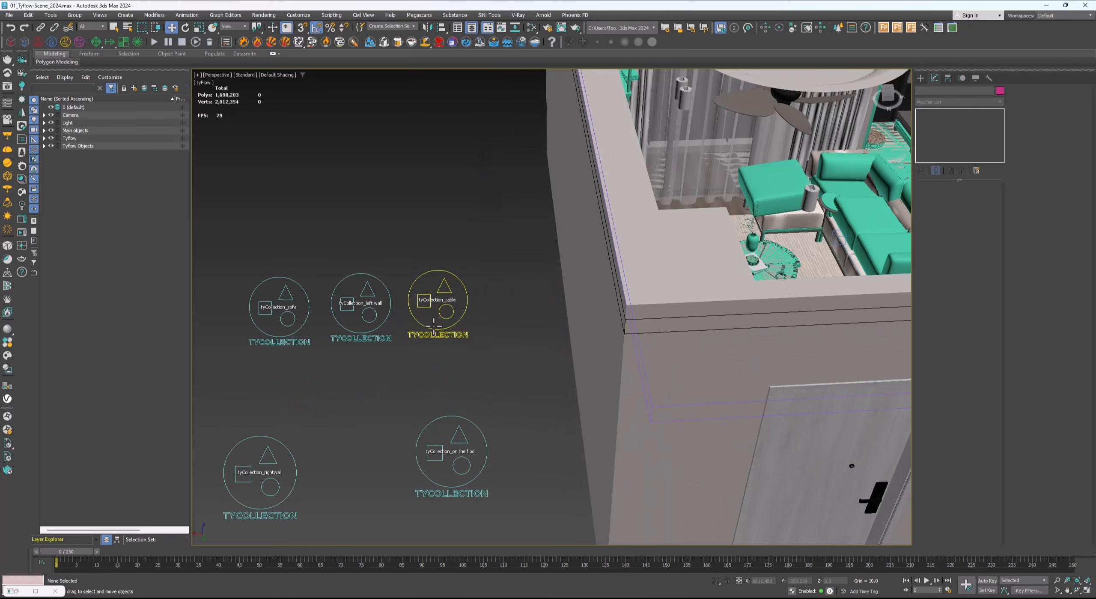
scroll(420, 349, "down", 5)
left_click_drag(484, 274, 363, 301)
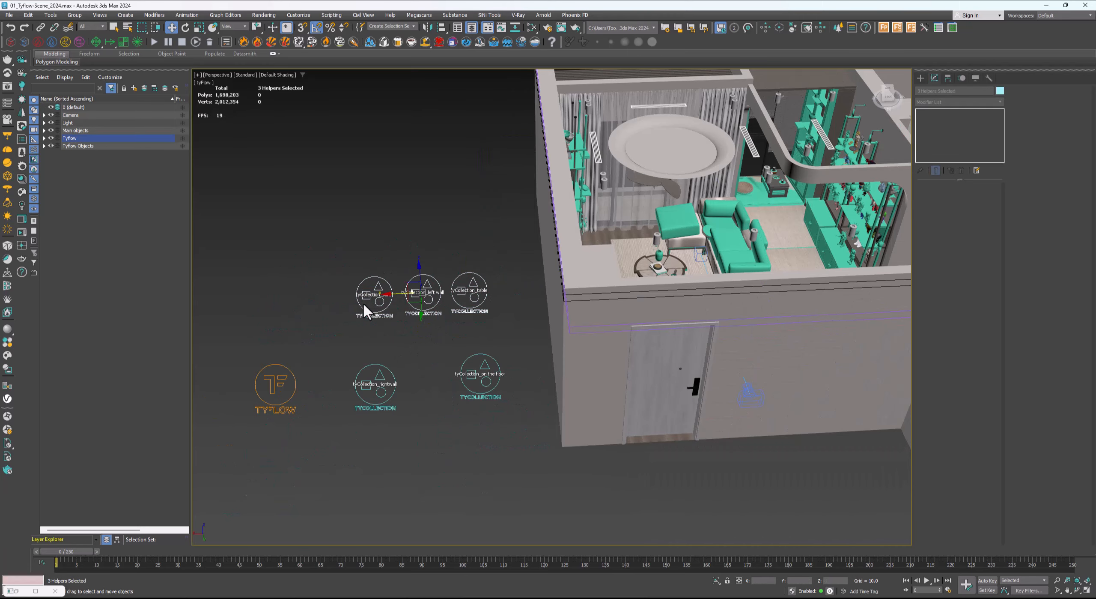
Inspect the object list of the tyCollection_on the floor helper, then clear the selection and look over the other tyCollection helpers
left_click(474, 380)
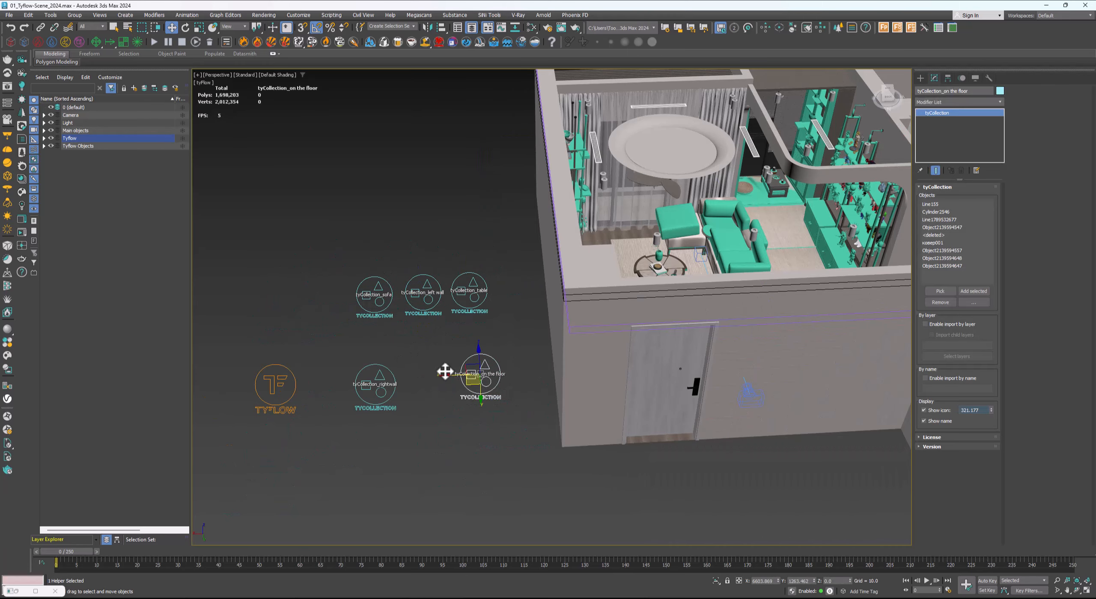
left_click_drag(432, 349, 401, 345)
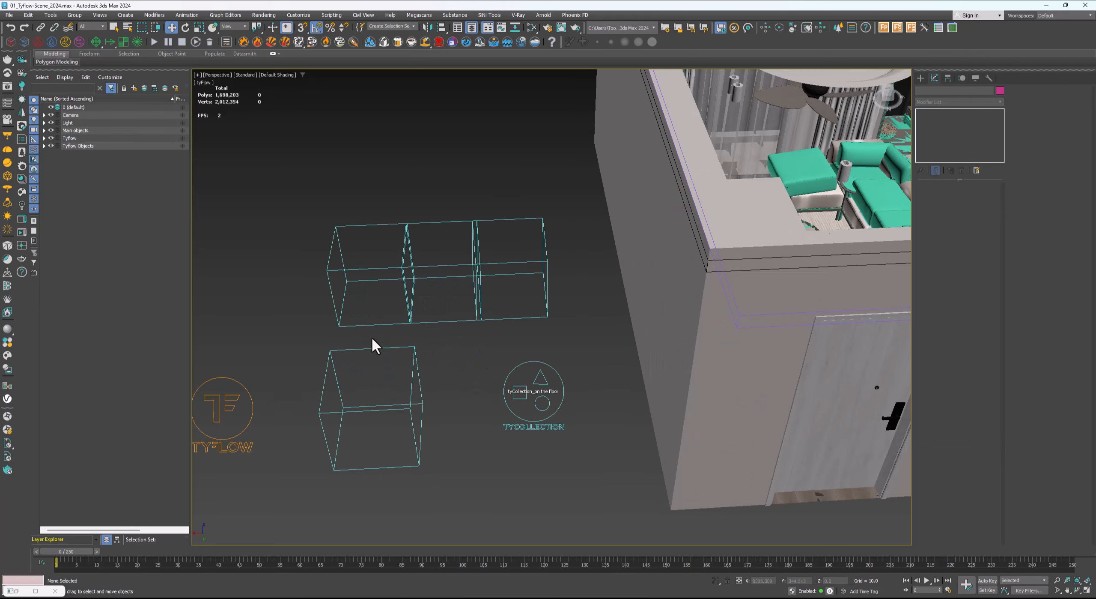
scroll(419, 344, "down", 3)
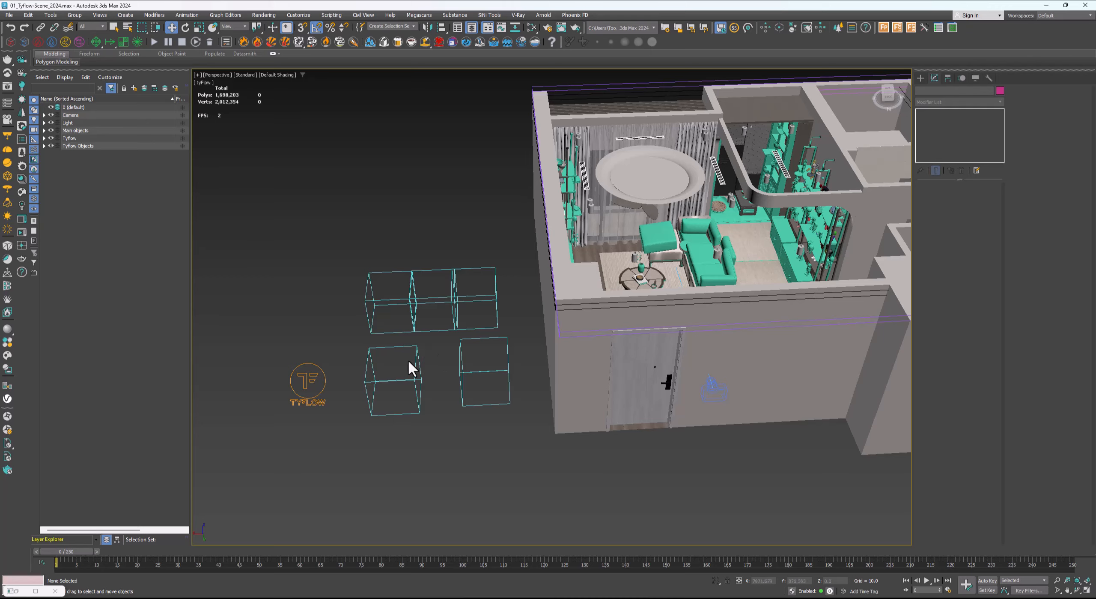
middle_click_drag(408, 359, 417, 377)
scroll(383, 357, "up", 6)
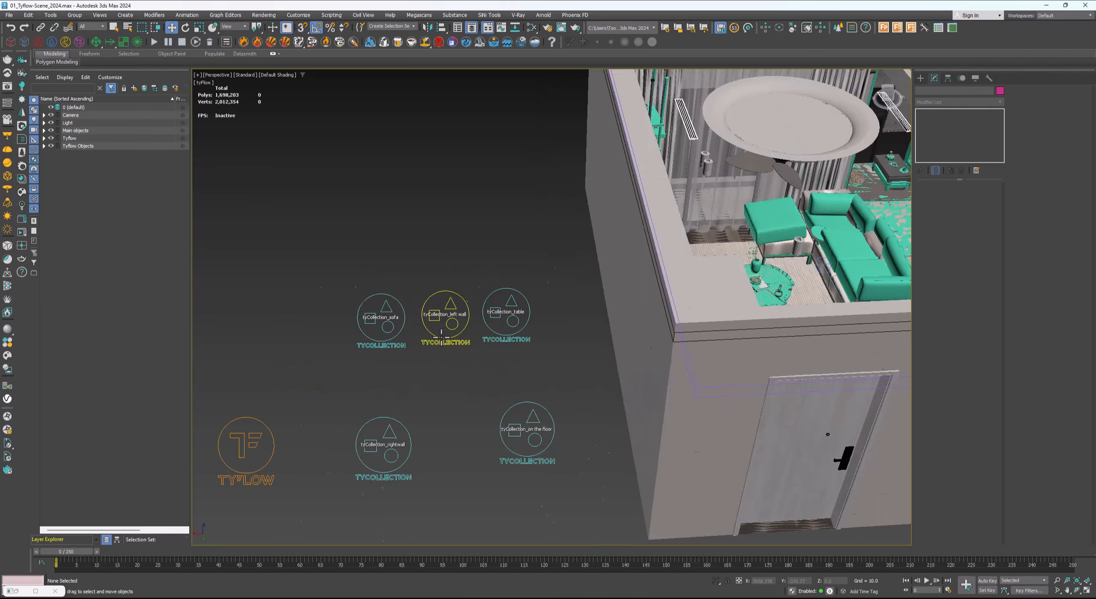
scroll(470, 349, "down", 3)
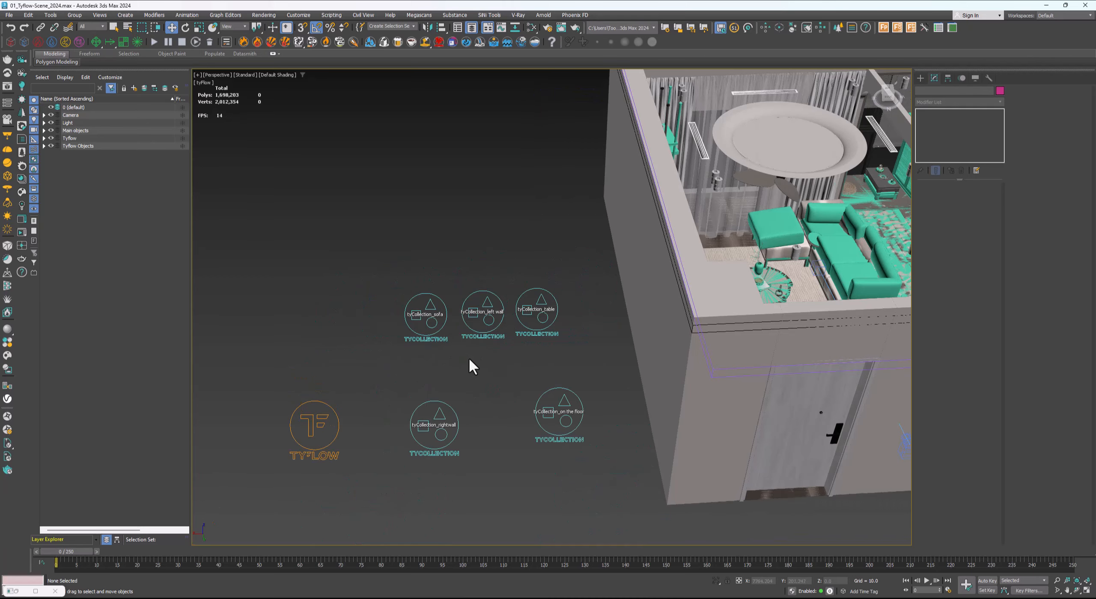
Create a new tyCollection helper from the tyFlow helpers in the empty area above the existing tyCollection icons
left_click(921, 78)
left_click(964, 92)
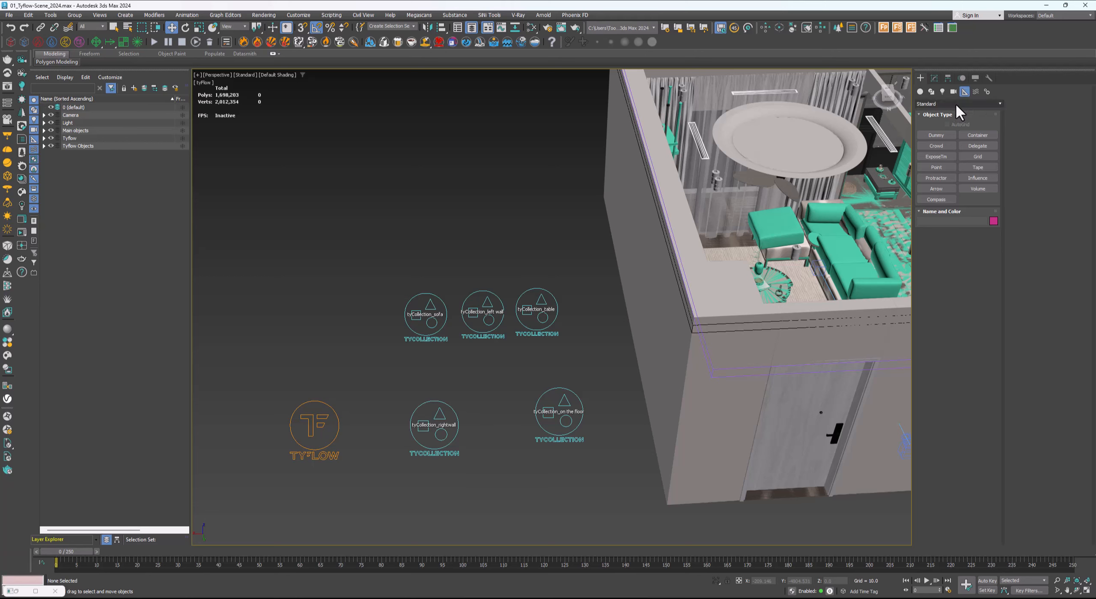
left_click(958, 104)
left_click(932, 190)
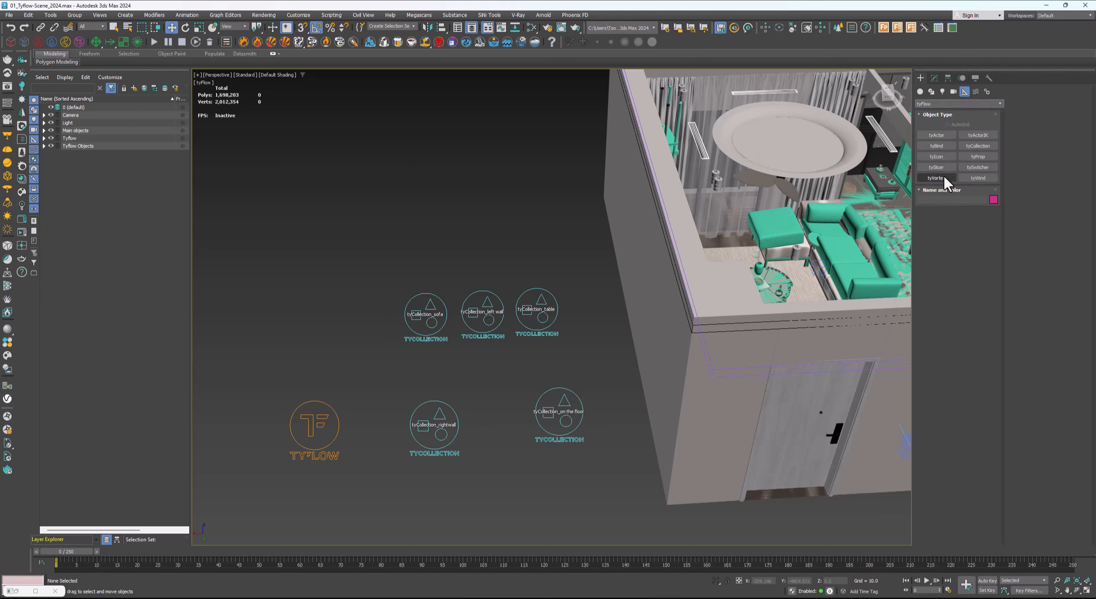
left_click(974, 145)
left_click_drag(369, 218, 394, 227)
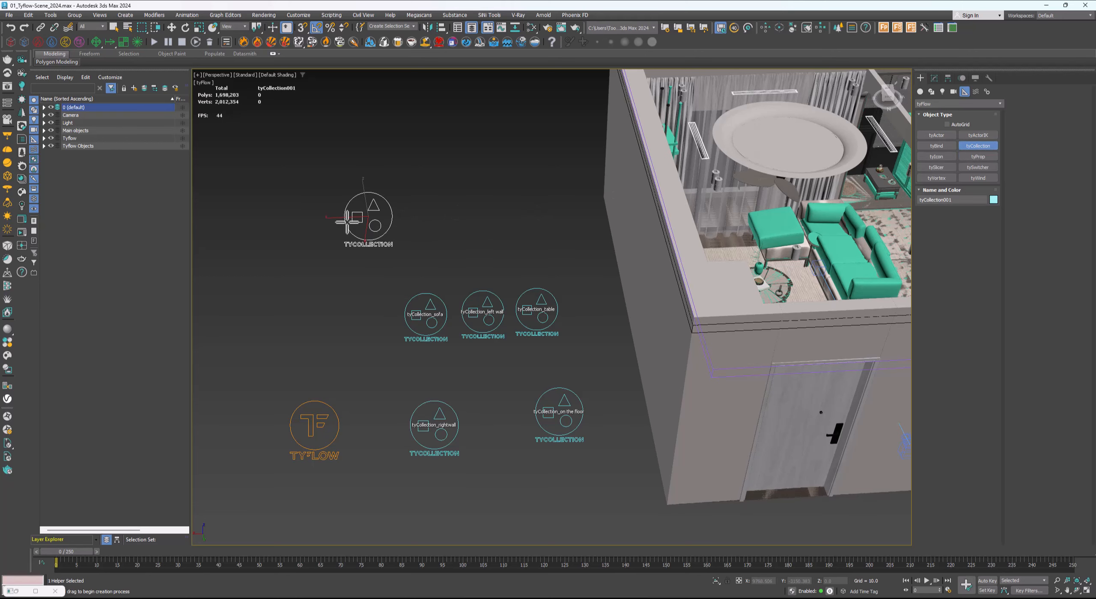
middle_click_drag(347, 222, 415, 209)
right_click(415, 209)
Create one large and two smaller spheres beside the new tyCollection helper
right_click(352, 218)
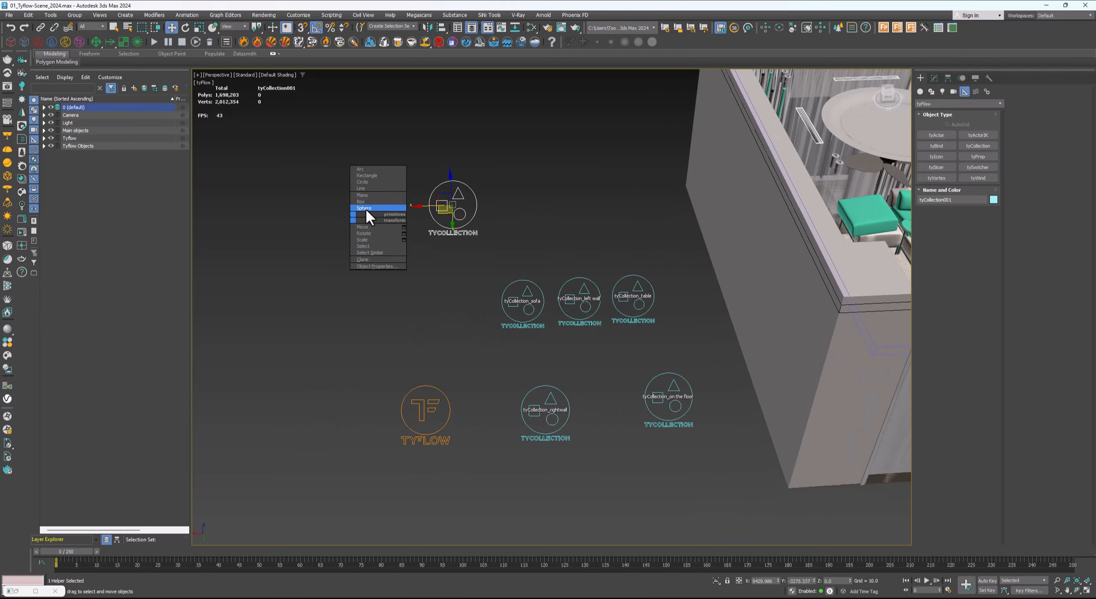
left_click(364, 208)
mouse_move(295, 237)
left_mouse_down()
mouse_move(341, 278)
mouse_move(294, 291)
left_mouse_up()
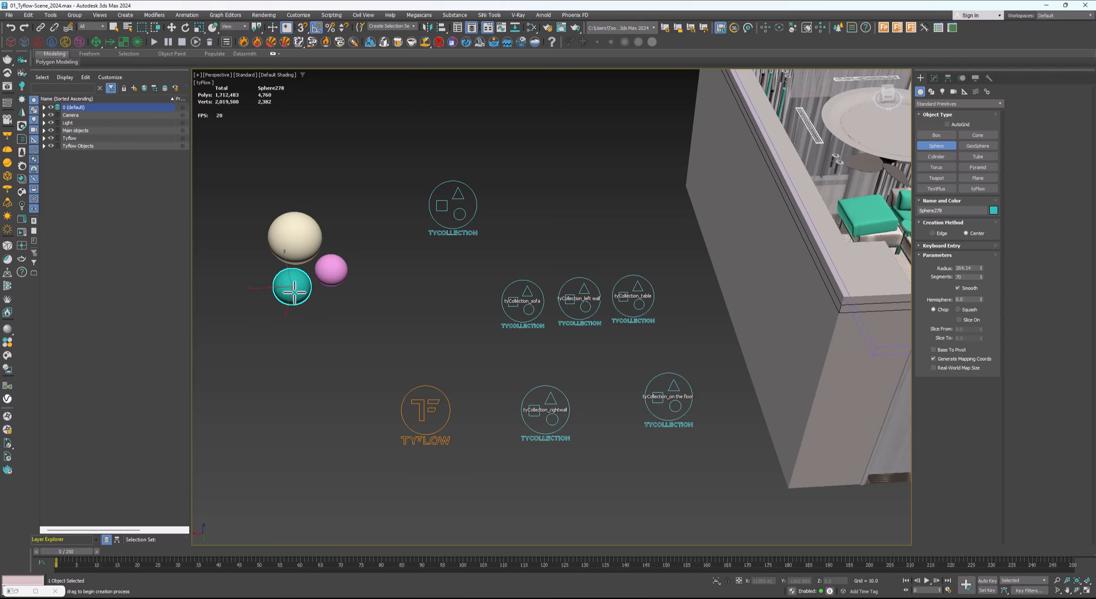
Create three boxes of different proportions next to the spheres, one of them thin
right_click(254, 257, "ctrl")
left_click(265, 243)
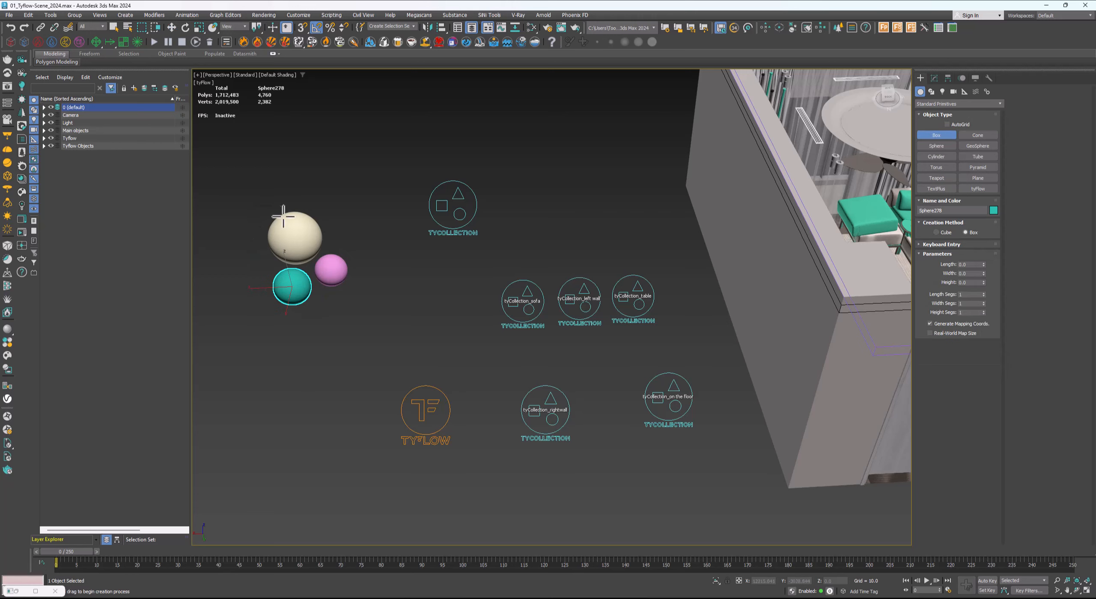
middle_click_drag(297, 180, 326, 196)
left_click_drag(318, 192, 257, 232)
left_click(296, 194)
left_click(253, 209)
middle_click_drag(272, 210, 330, 208)
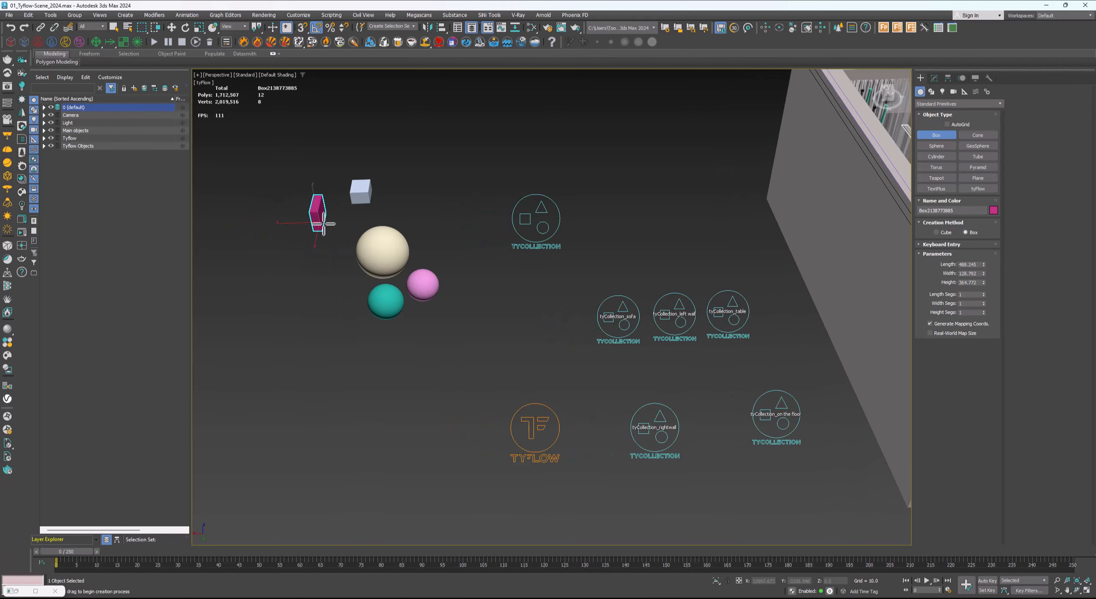
left_click_drag(340, 220, 339, 233)
left_click(346, 215)
middle_click_drag(429, 204, 462, 207)
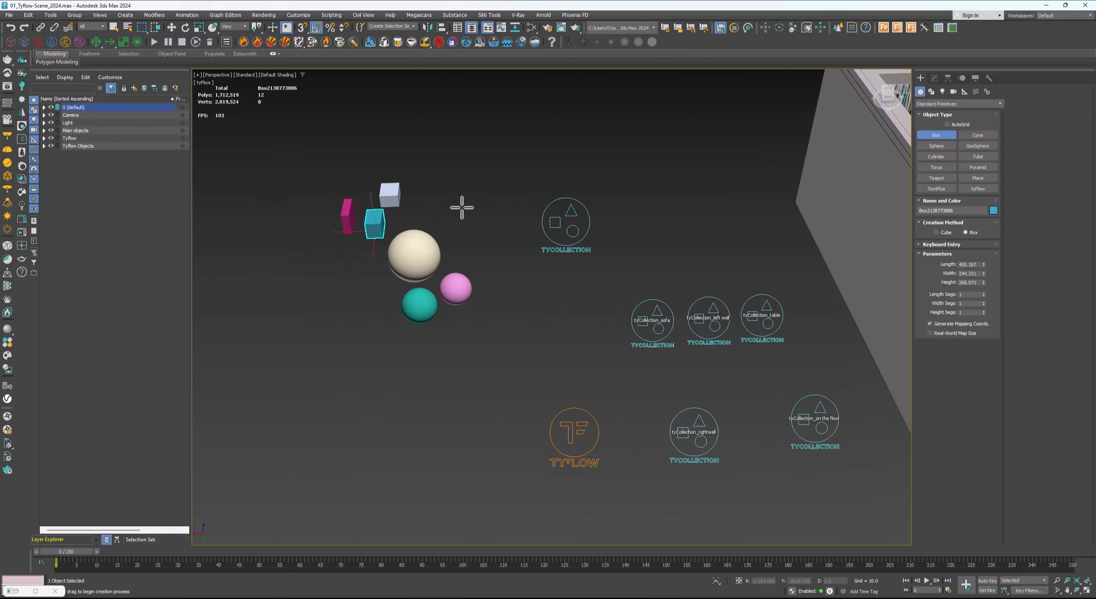
Create three upright cylinders of different sizes close together beside the boxes
left_click(934, 157)
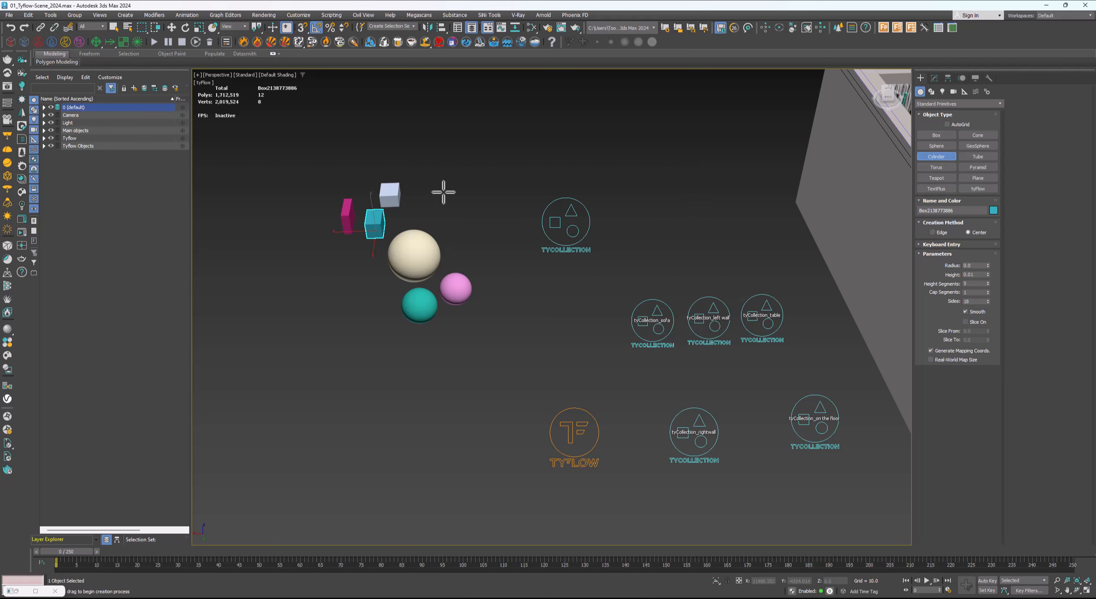
left_click_drag(443, 192, 445, 213)
left_click(449, 170)
left_click(466, 182)
left_click(445, 193)
right_click(445, 196)
Move the large cream sphere slightly closer to the two smaller spheres
middle_click_drag(446, 200, 462, 216, "alt")
left_click(420, 268)
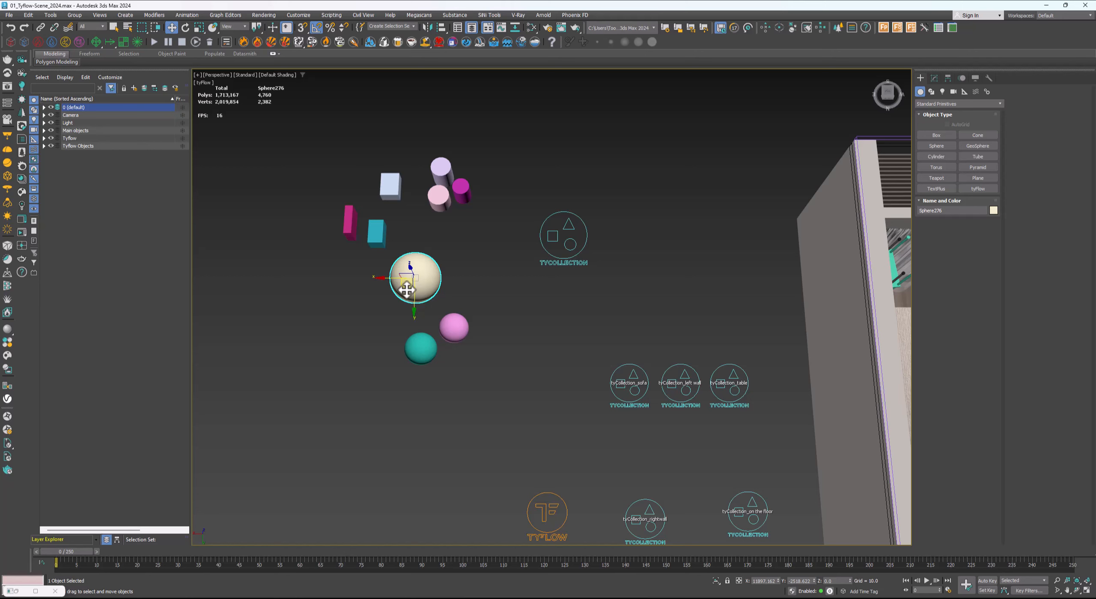
left_click_drag(407, 289, 410, 309)
Select the three spheres, the three boxes and the three cylinders group by group to review them
middle_click_drag(442, 296, 444, 287)
left_click_drag(496, 253, 391, 340)
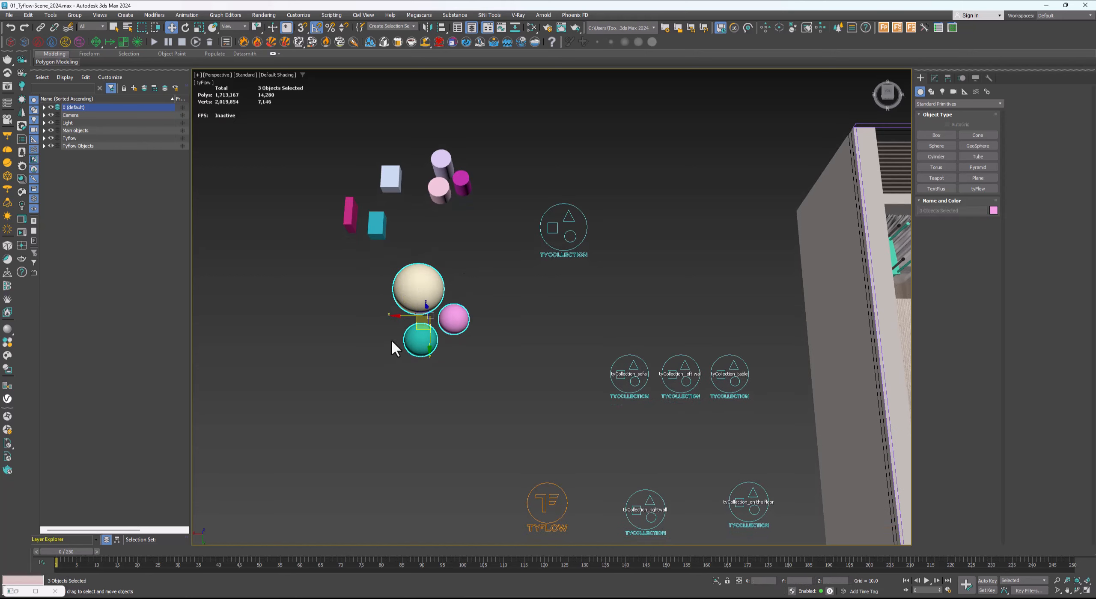
scroll(410, 322, "up", 3)
middle_click_drag(421, 318, 431, 293, "alt")
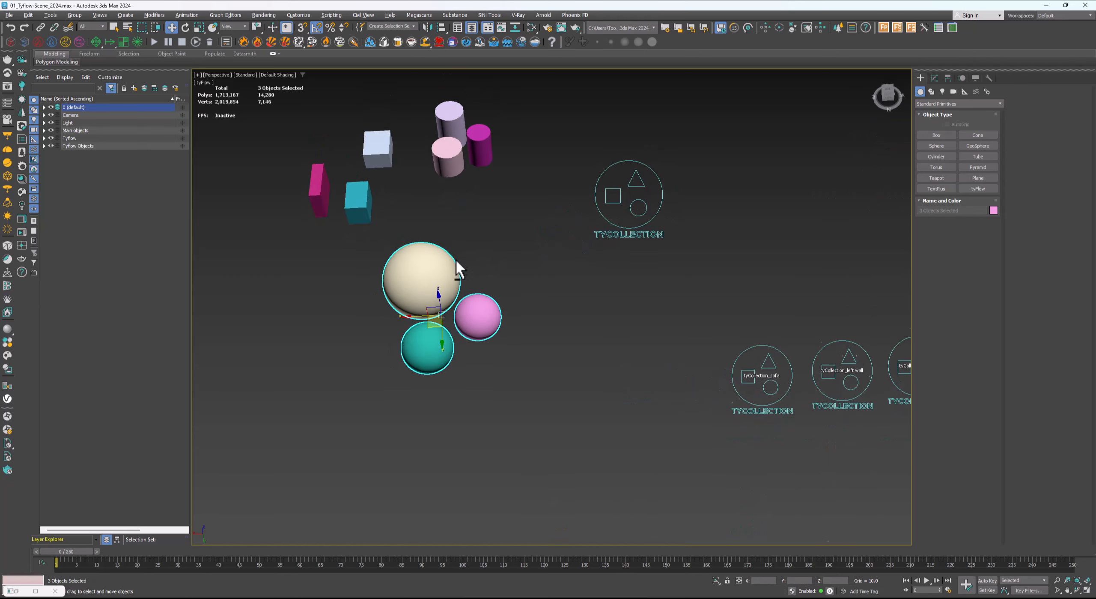
middle_click_drag(409, 171, 409, 195, "alt")
middle_click_drag(409, 196, 451, 235)
left_click_drag(432, 113, 335, 230)
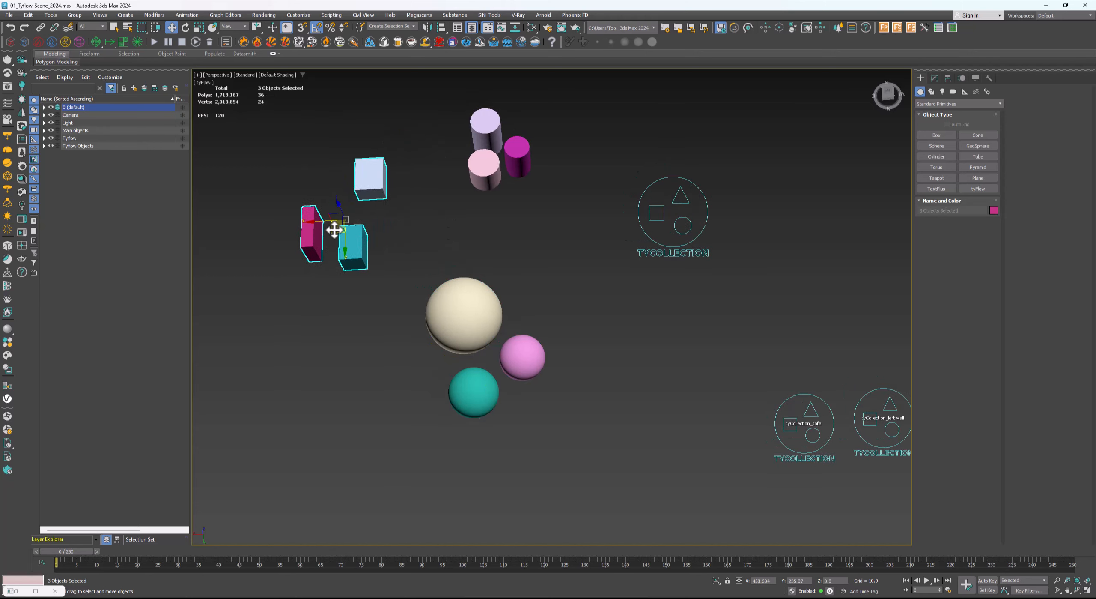
left_click_drag(552, 107, 458, 185)
middle_click_drag(497, 171, 499, 163, "alt")
middle_click_drag(539, 192, 548, 240)
Add the three spheres to the new tyCollection helper's object list and rename the helper tyCollection001_Sphere
left_click(655, 279)
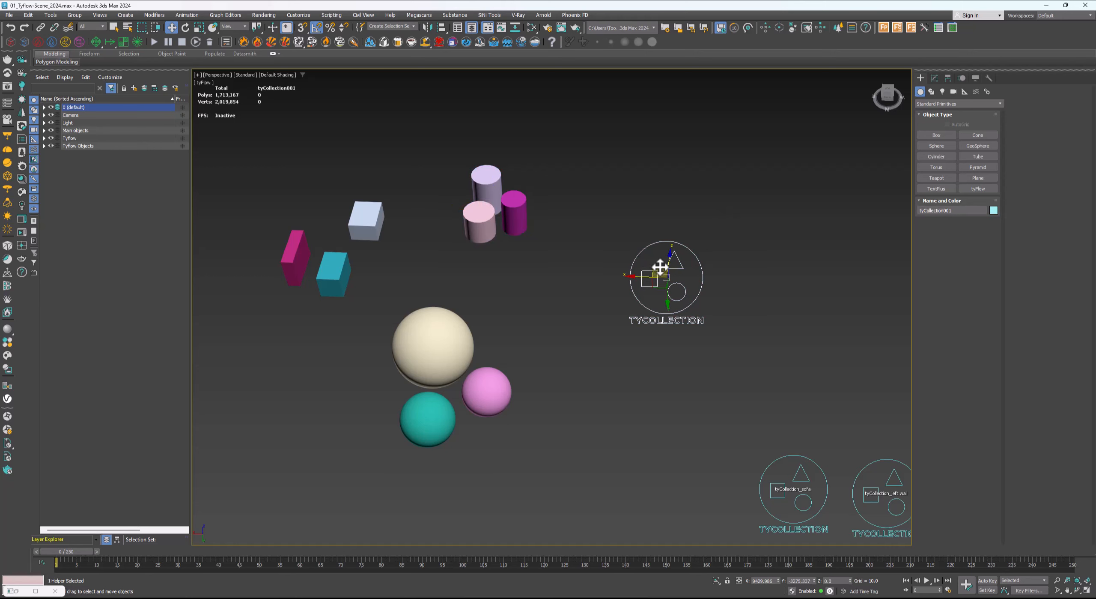
scroll(658, 279, "up", 3)
scroll(654, 301, "down", 3)
middle_click_drag(649, 310, 672, 272, "alt")
left_click(935, 77)
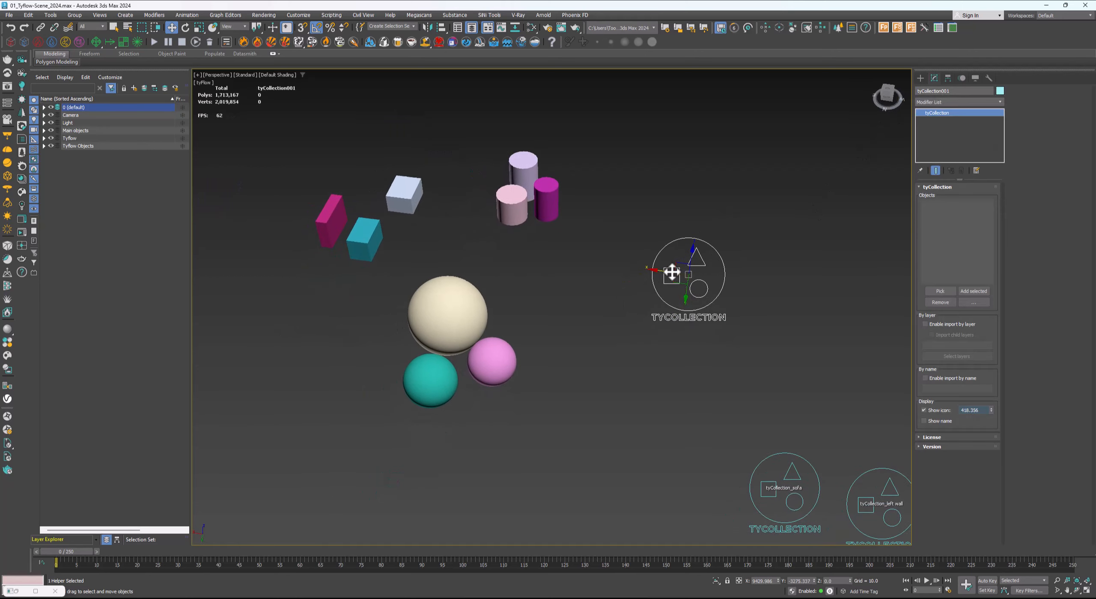
left_click(939, 288)
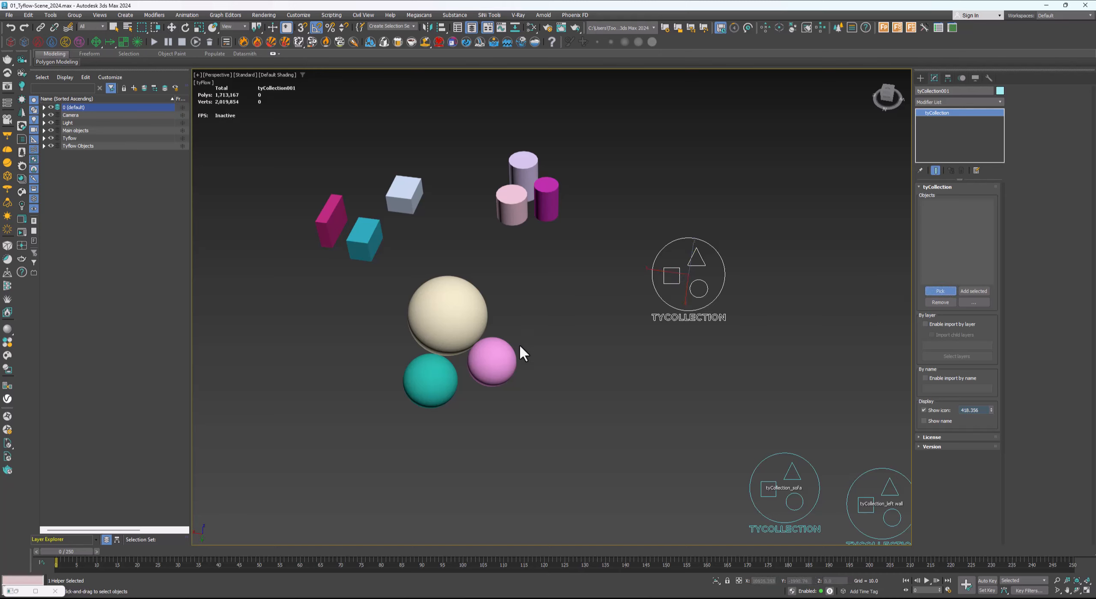
left_click(480, 344)
left_click(941, 290)
left_click(485, 329)
left_click(934, 292)
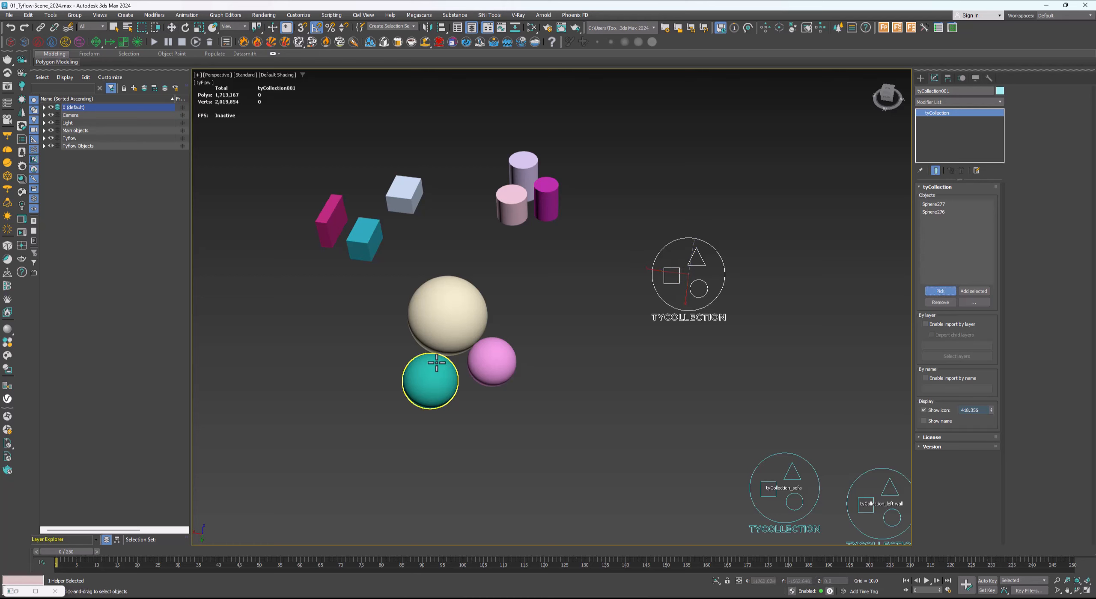
left_click(432, 372)
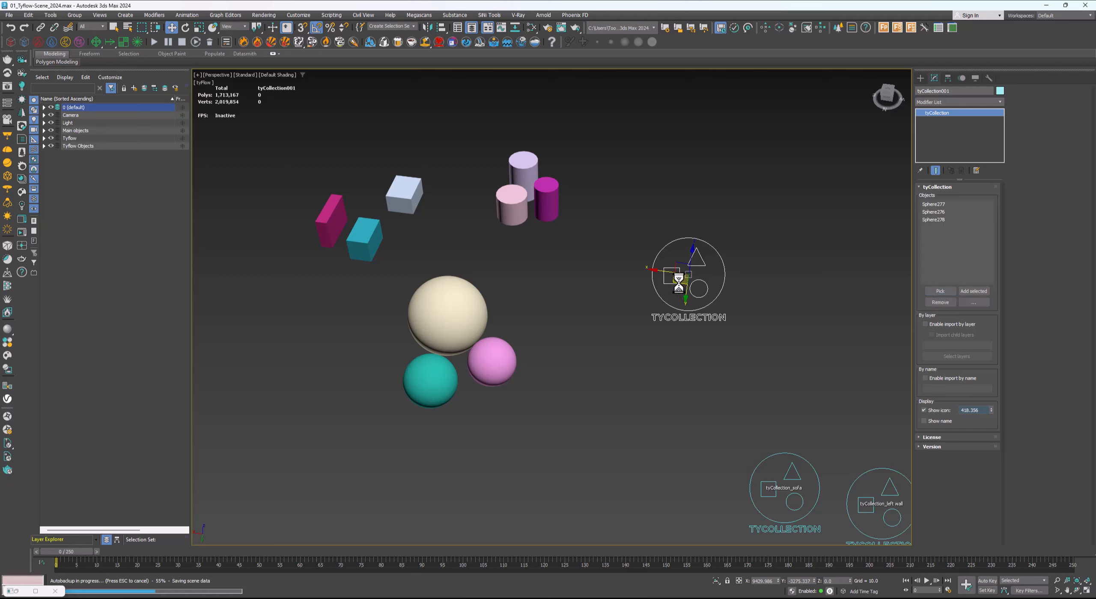
left_click(955, 90)
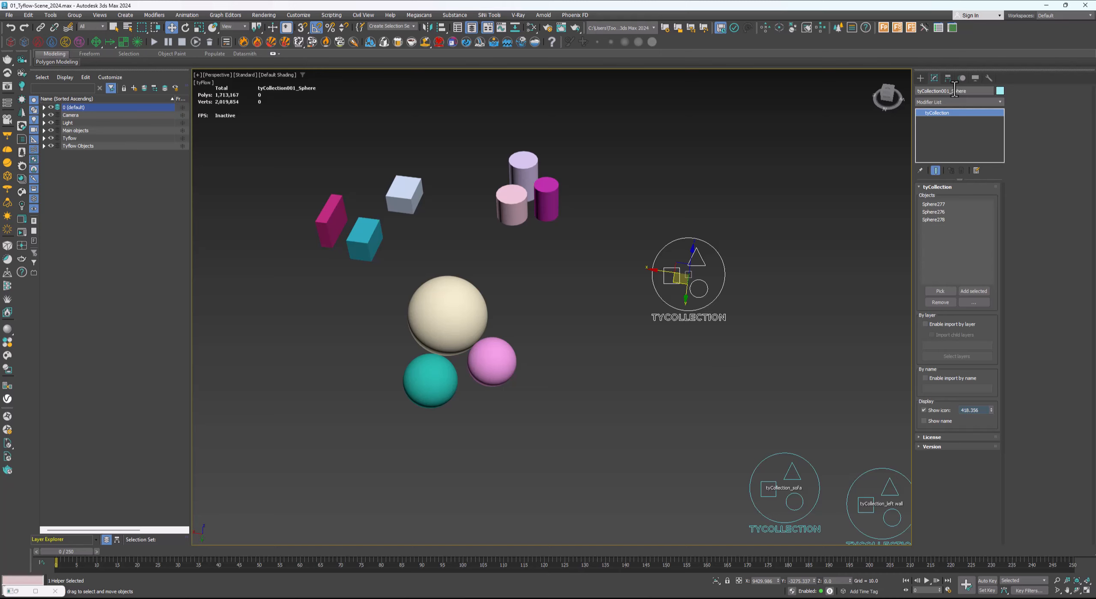
Create a second tyCollection helper next to the three cylinders and bring up its parameters
left_click(918, 78)
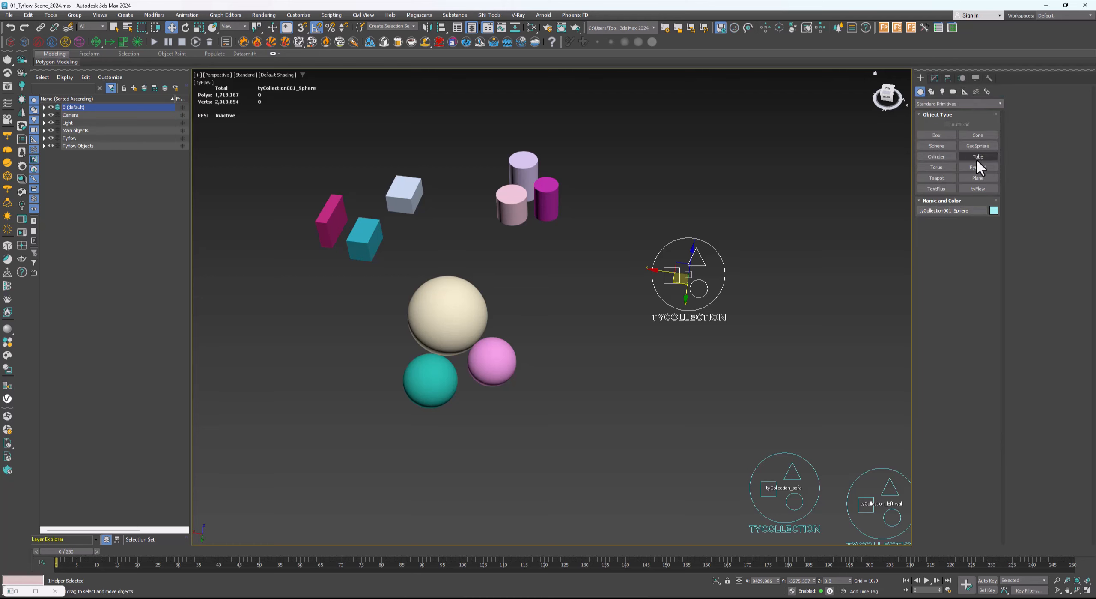
left_click(965, 91)
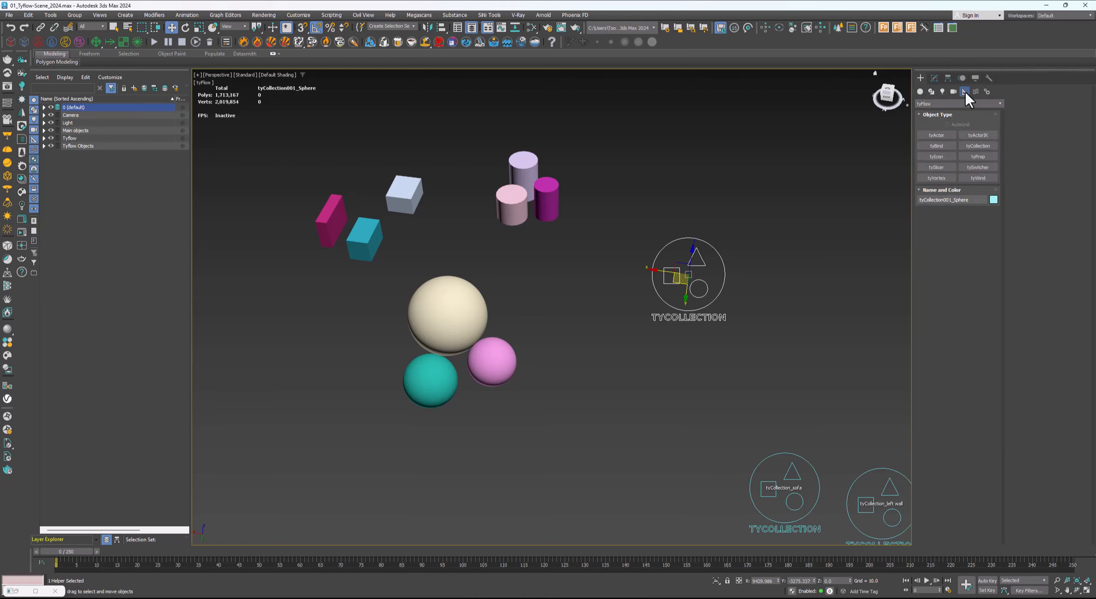
left_click(979, 145)
left_click_drag(642, 180, 661, 196)
left_click(934, 79)
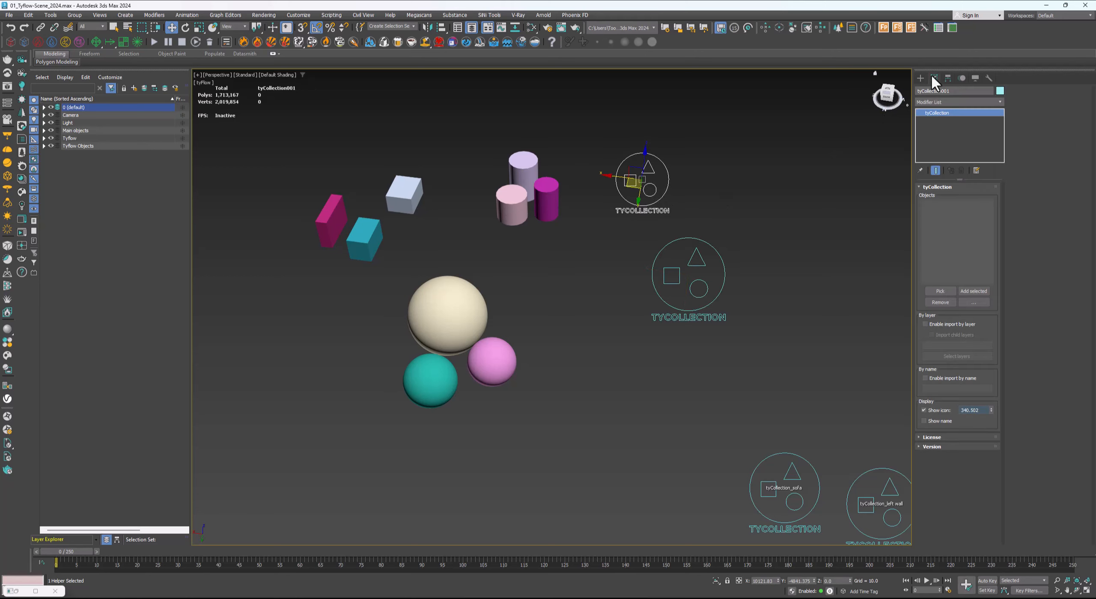
Add the three cylinders one by one to the new tyCollection helper's object list
left_click(938, 287)
left_click(556, 210)
left_click(938, 286)
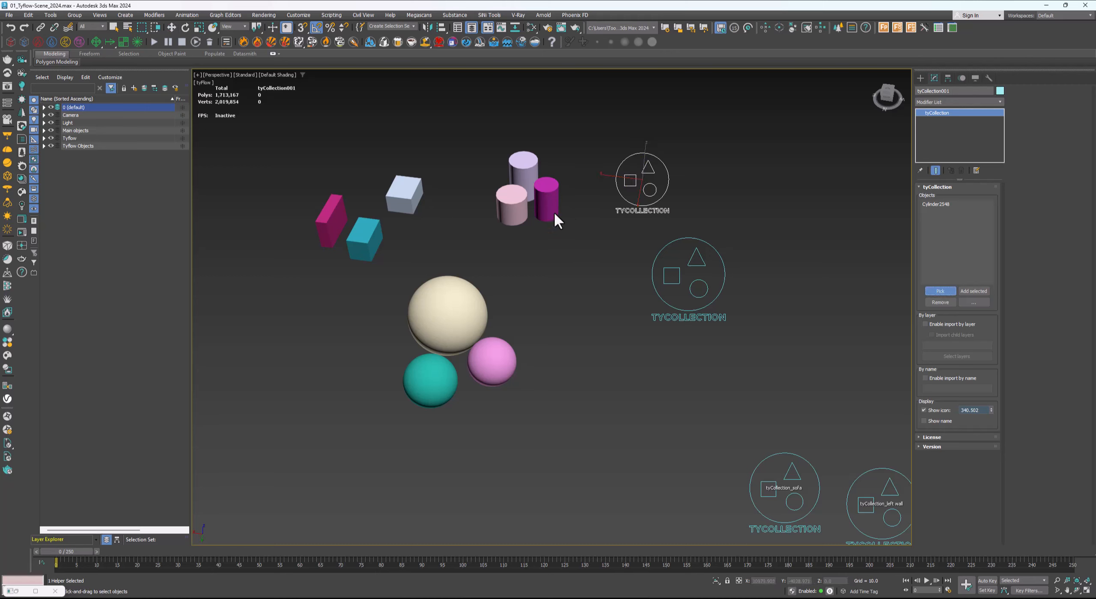
left_click(512, 205)
left_click(948, 291)
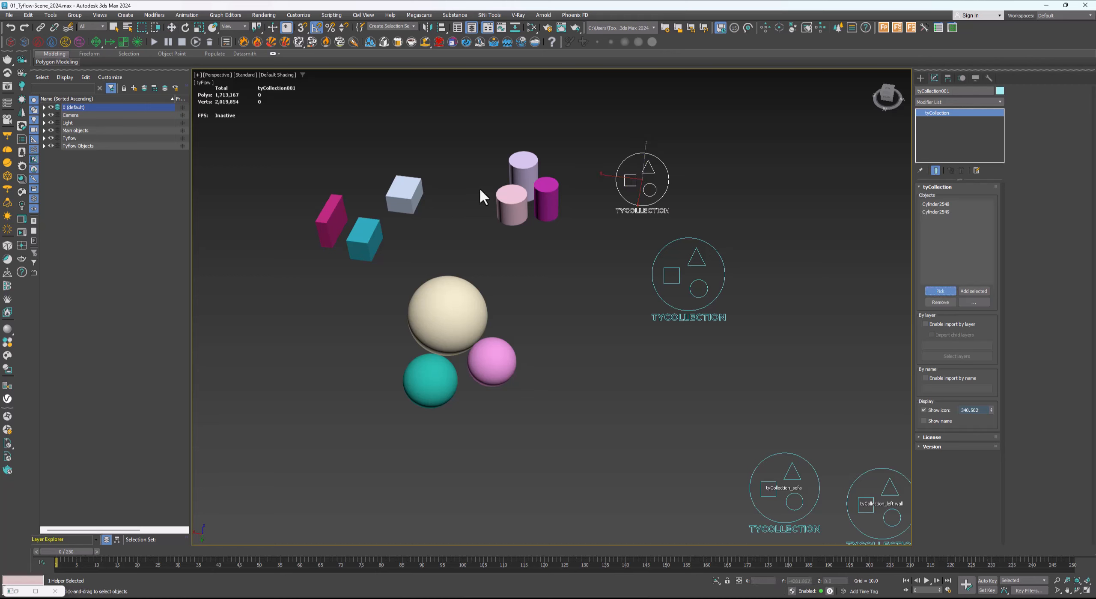
left_click(516, 167)
middle_click_drag(594, 206, 607, 256, "alt")
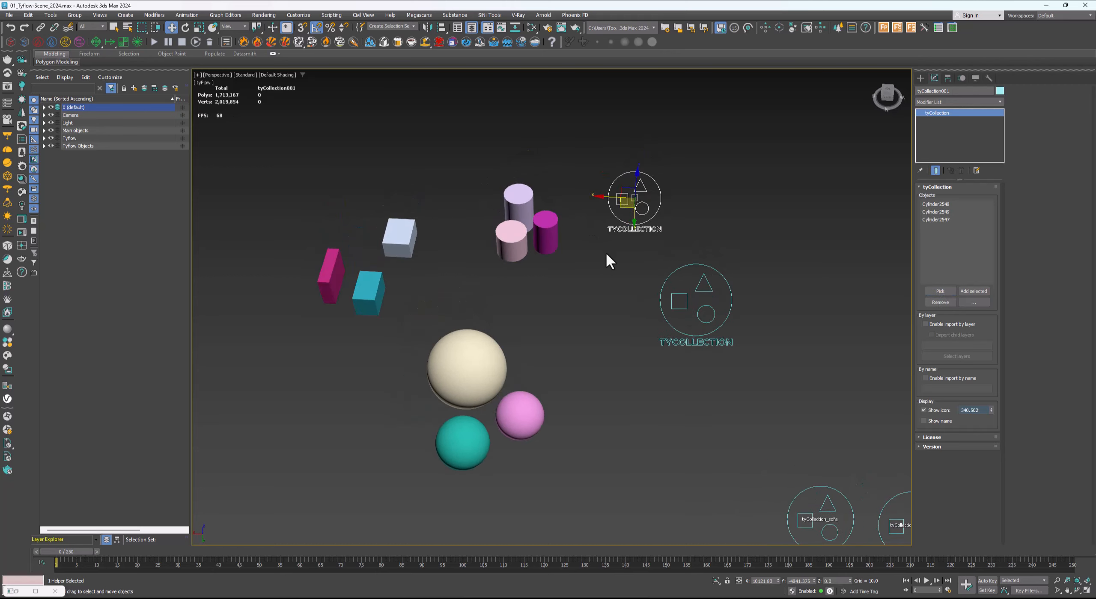
Move the tyCollection001_Sphere helper beside the spheres and select the helper that holds the cylinders
left_click(705, 292)
left_click_drag(687, 311, 601, 375)
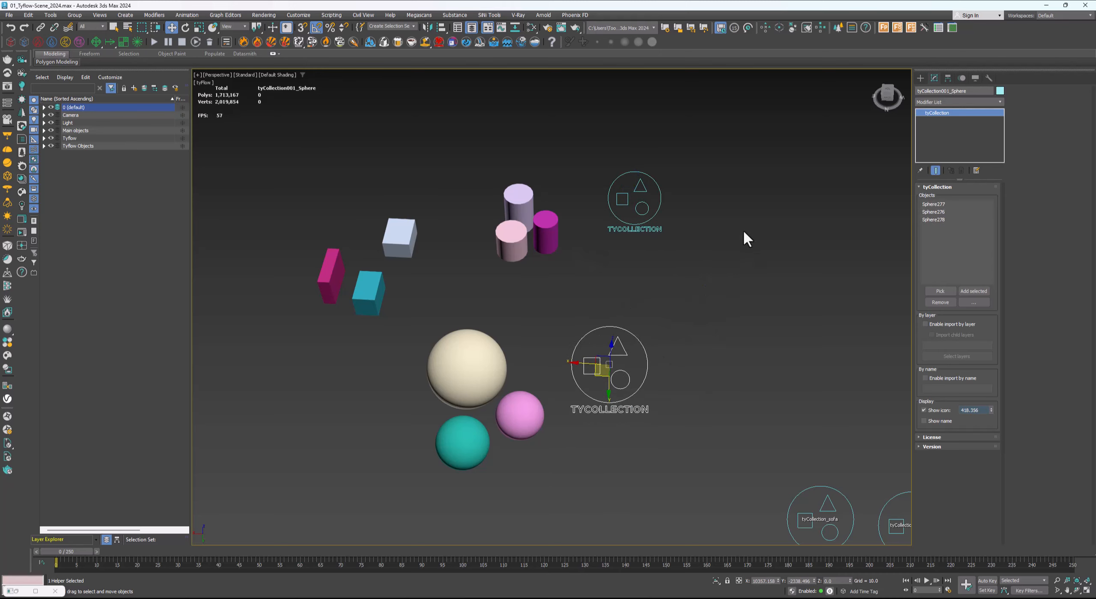
left_click(634, 212)
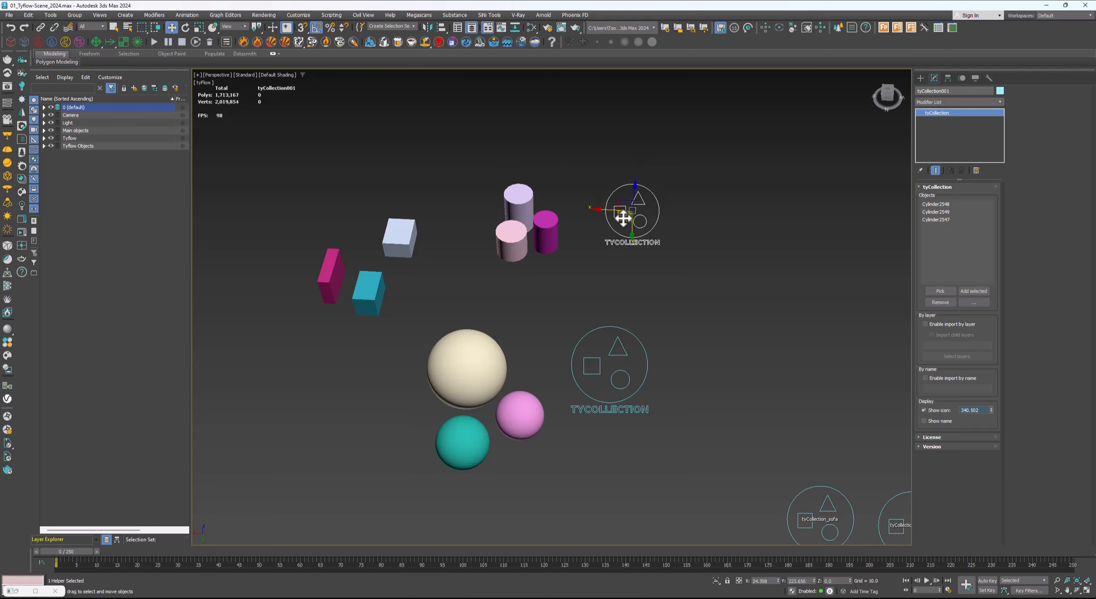
Delete the demo spheres, boxes and cylinders together with the two tyCollection helpers beside them
scroll(598, 231, "down", 5)
left_click_drag(629, 167, 598, 197)
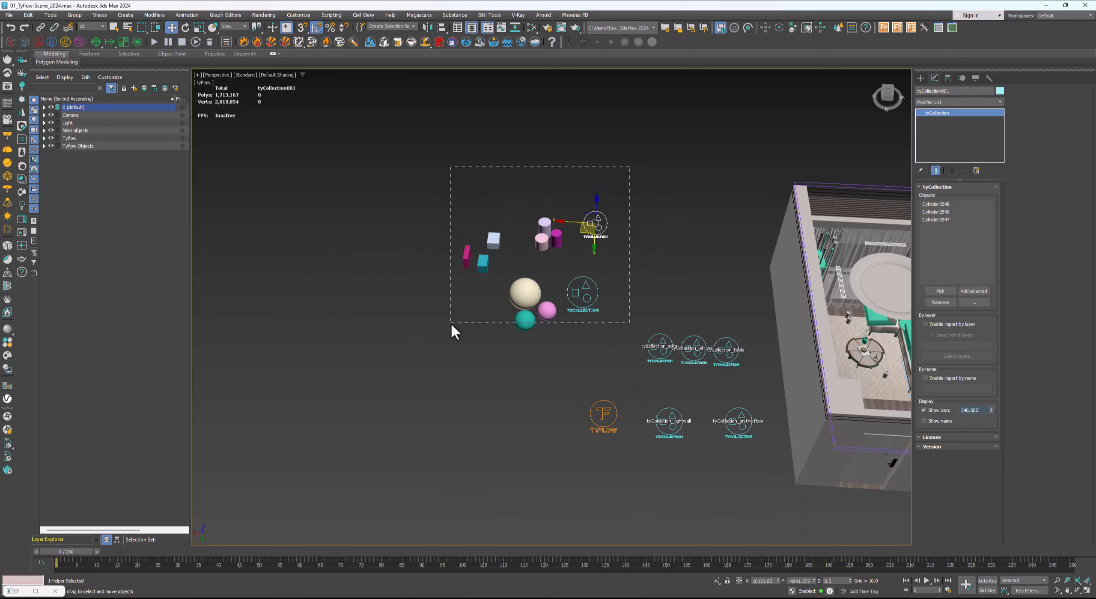
left_click_drag(450, 322, 450, 322)
key("Delete")
Toggle the Tyflow layer's visibility to compare the room with and without the green simulation meshes, leaving the layer hidden
middle_click_drag(604, 301, 504, 287)
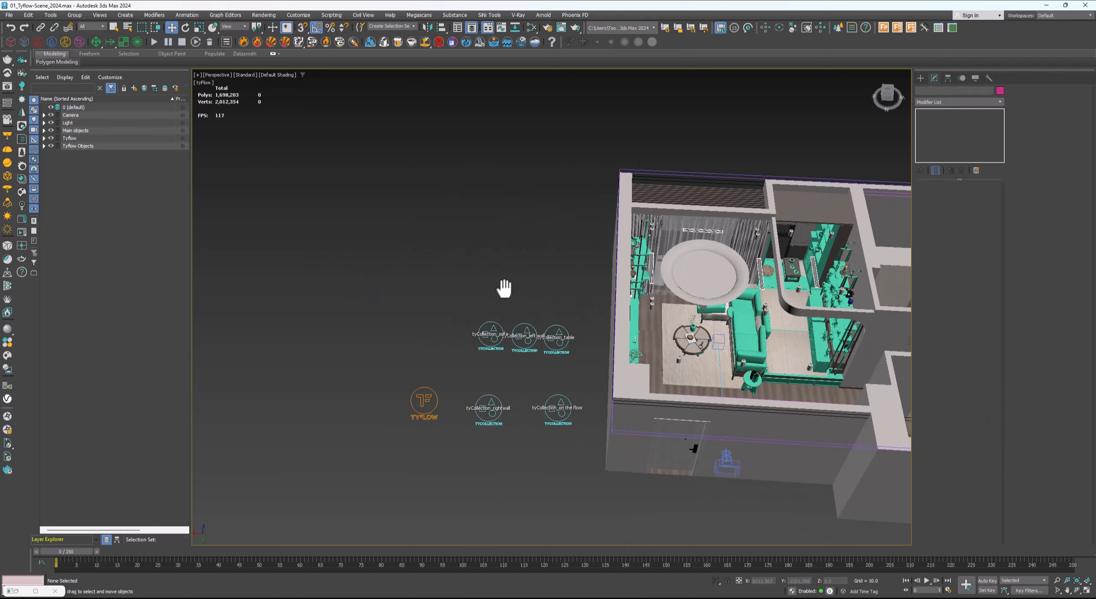
scroll(604, 379, "up", 10)
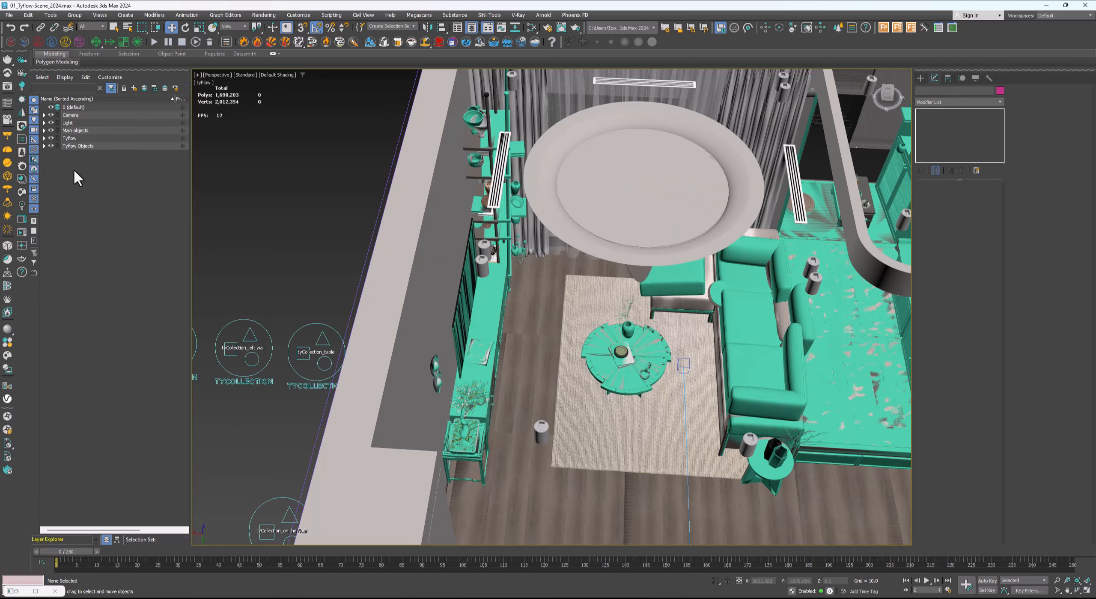
left_click(51, 138)
key("z")
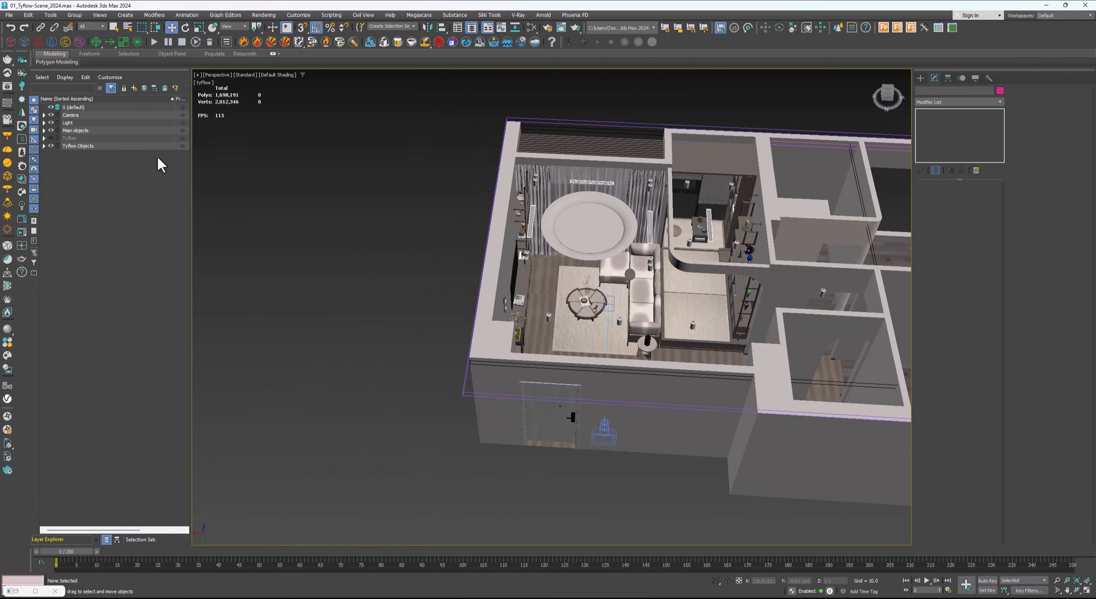
left_click(51, 138)
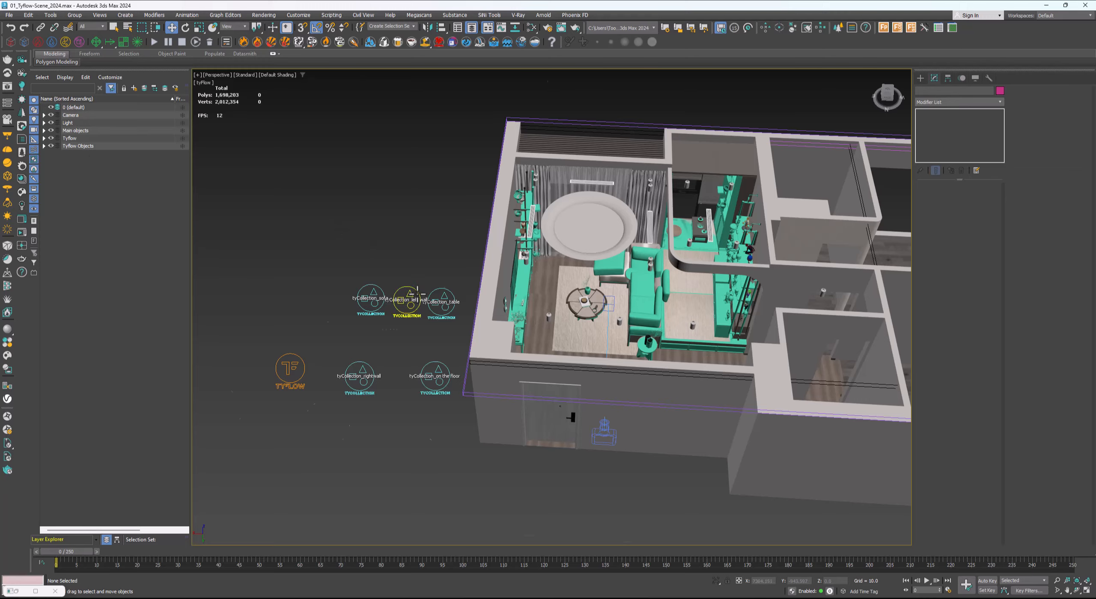
scroll(504, 208, "up", 10)
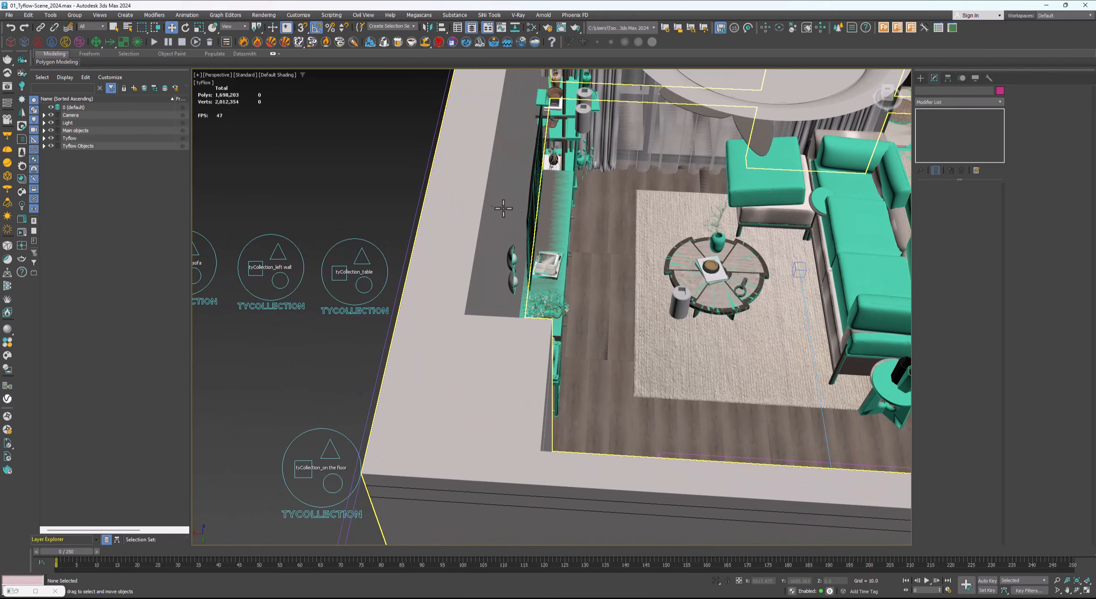
left_click(51, 137)
Select the round coffee table on the rug and frame it in the viewport
scroll(769, 190, "up", 4)
left_click(768, 191)
middle_click_drag(758, 205, 549, 277, "alt")
left_click(570, 291)
key("z")
key("q")
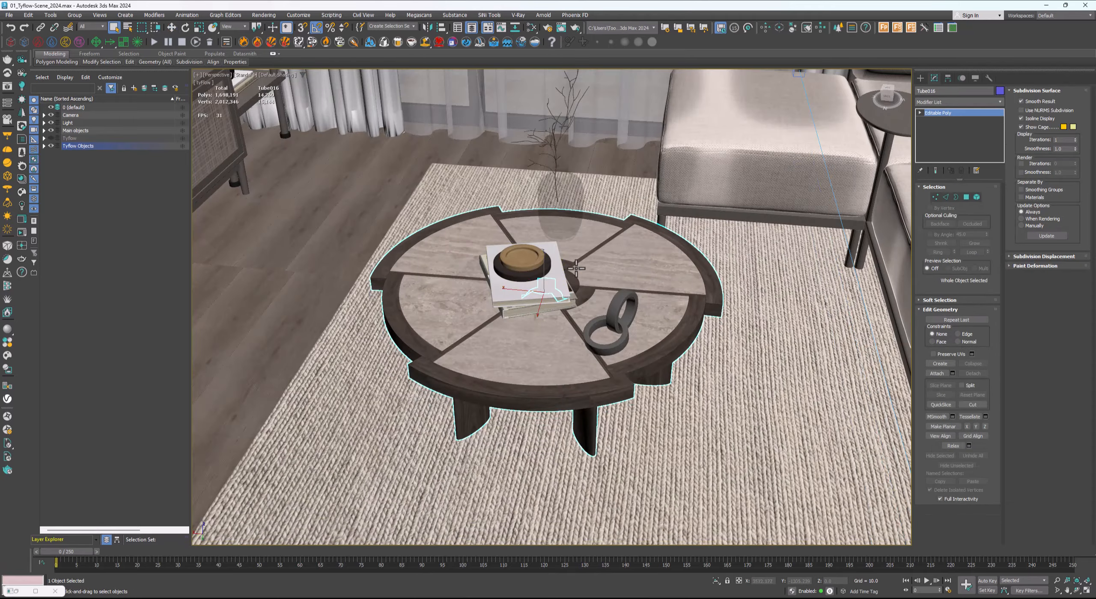
Select the books, bowl, vase with branches and ring ornament on the coffee table together, excluding the camera target
scroll(593, 262, "down", 5)
middle_click_drag(599, 252, 579, 283, "alt")
left_click_drag(637, 214, 621, 449)
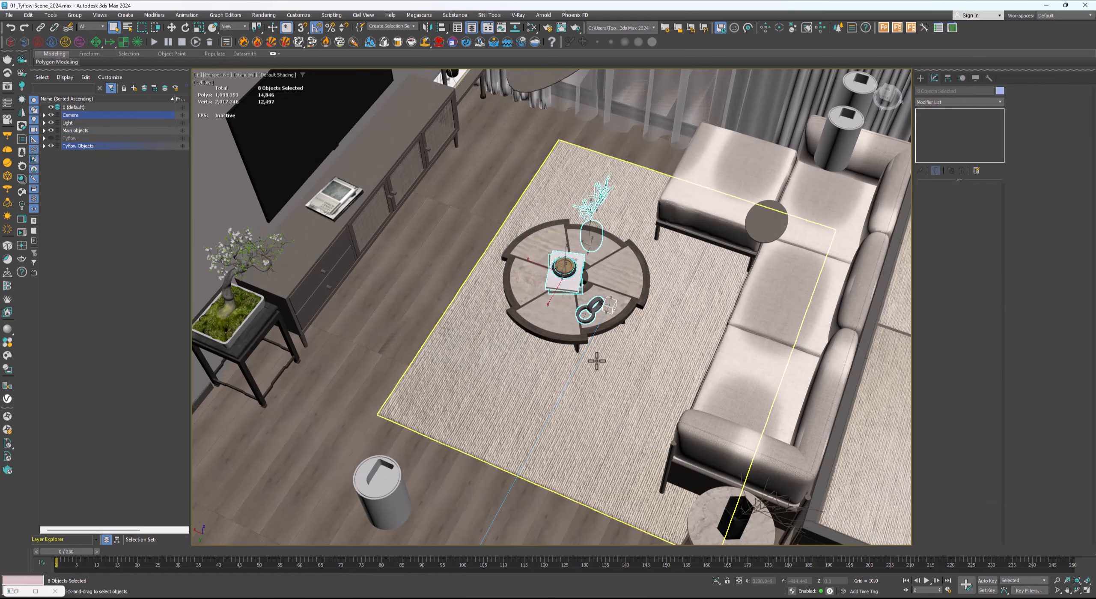
middle_click_drag(595, 362, 687, 269, "alt")
left_click(682, 262, "alt")
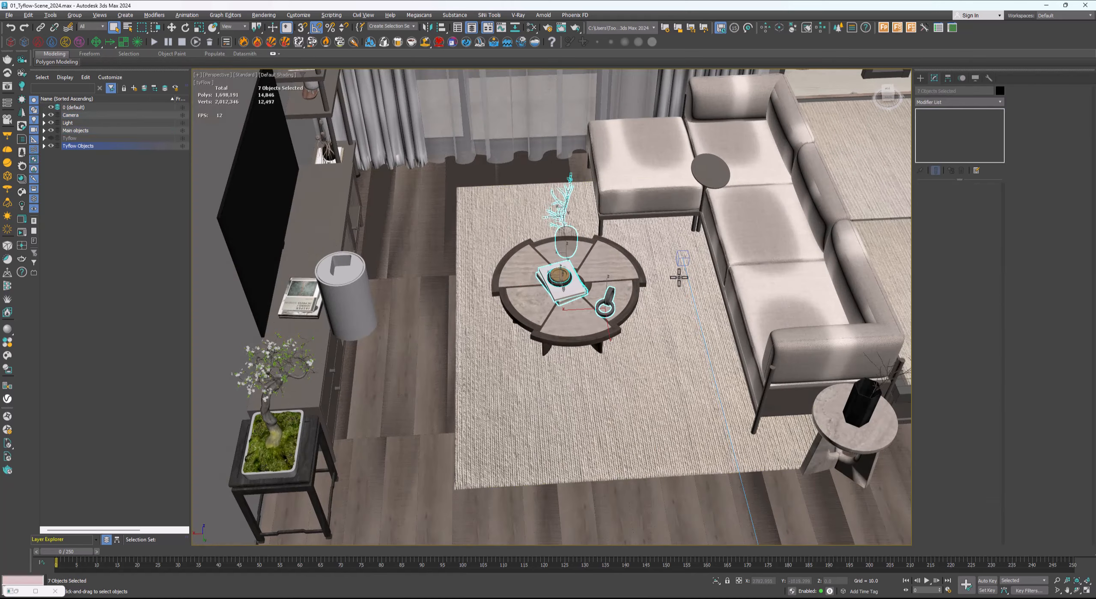
mouse_move(557, 309)
middle_mouse_down("alt")
mouse_move(572, 288)
mouse_move(549, 303)
middle_mouse_up("alt")
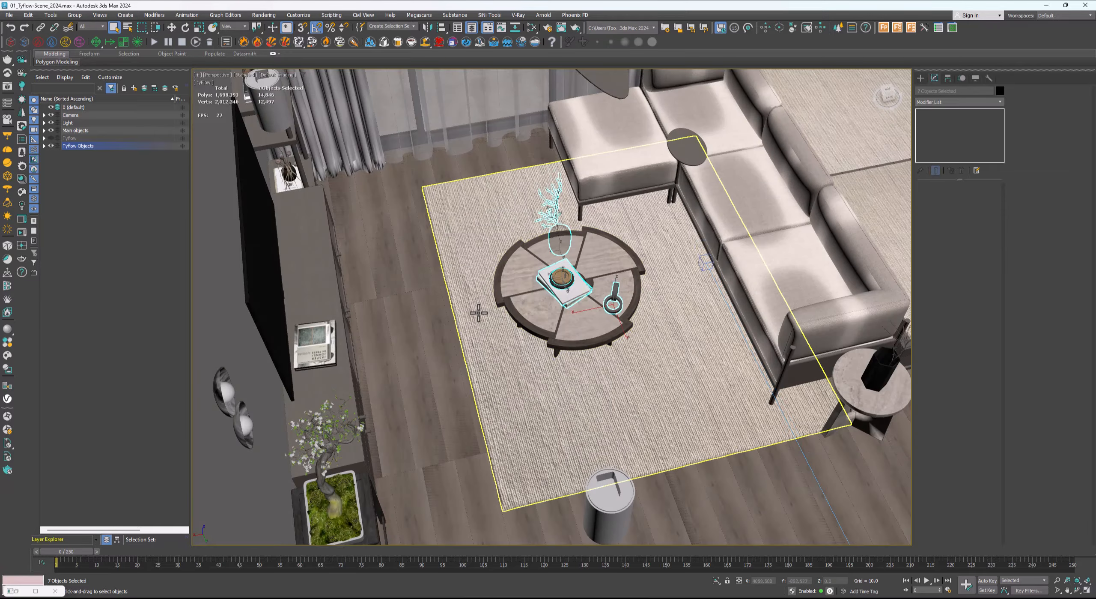
middle_click_drag(479, 313, 433, 308, "alt")
Select five neighbouring figures on the display shelf, from the black-caped one to the green one
middle_click_drag(778, 245, 577, 298)
middle_click_drag(656, 253, 555, 293, "alt")
middle_click_drag(555, 293, 607, 270, "alt")
left_click(718, 205)
scroll(702, 175, "up", 4)
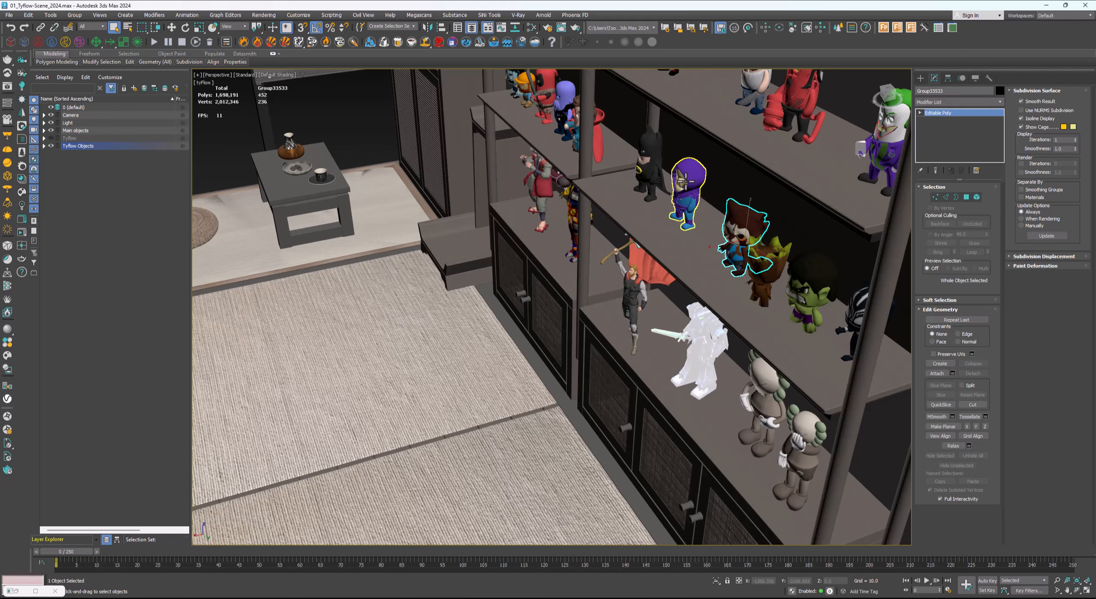
left_click(697, 175)
left_click(647, 169, "ctrl")
left_click(741, 227, "ctrl")
left_click(763, 251, "ctrl")
left_click(808, 279, "ctrl")
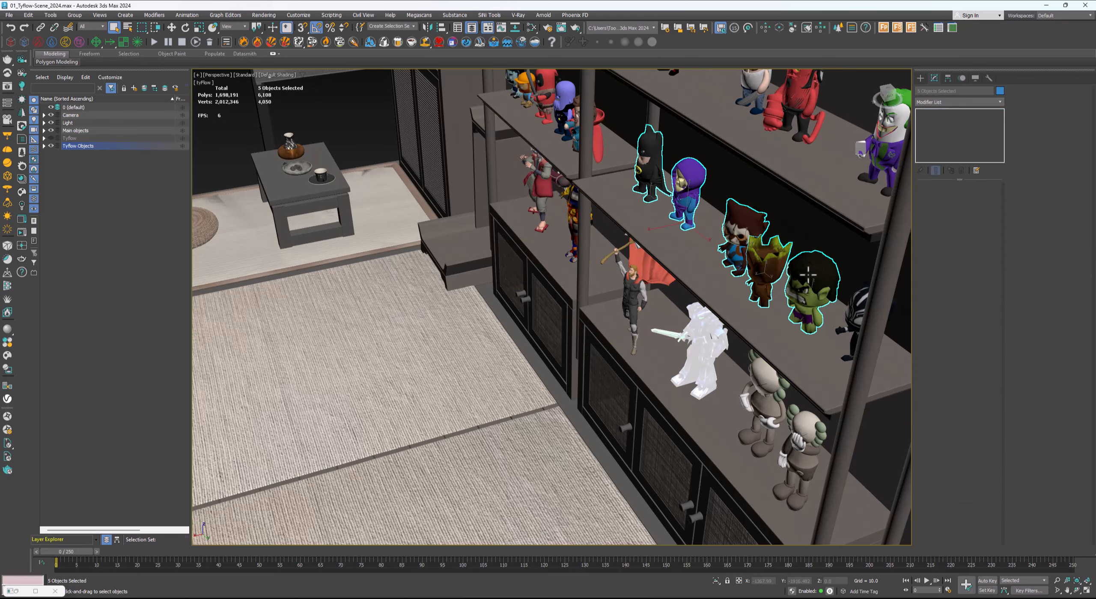
Add the five small figures on the adjoining shelf section to the selection
scroll(734, 248, "down", 4)
middle_click_drag(604, 202, 631, 205, "alt")
scroll(632, 206, "up", 3)
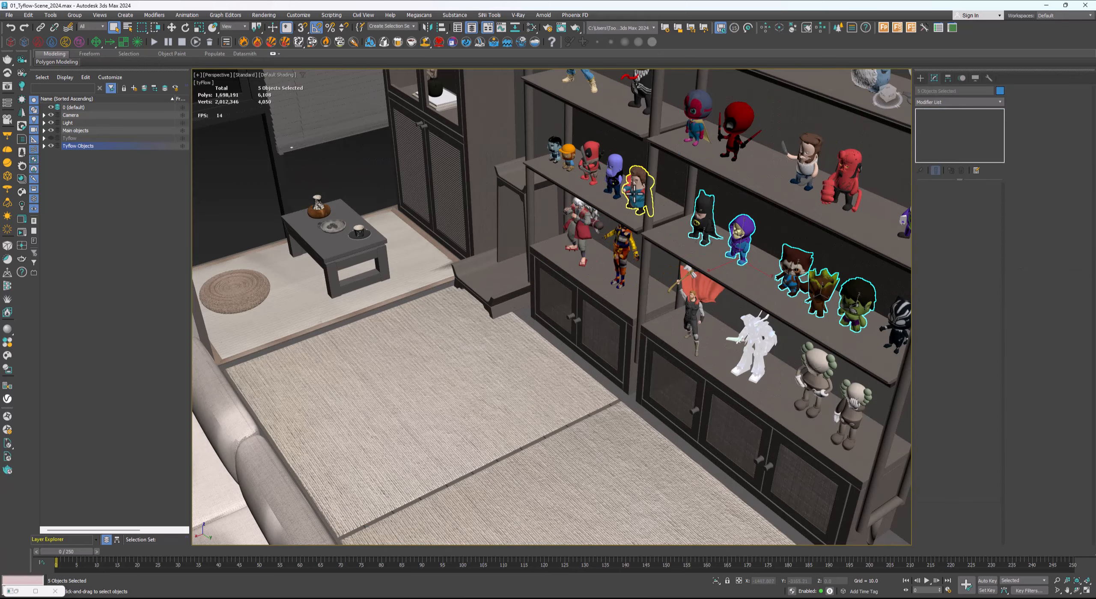
left_click(615, 175, "ctrl")
left_click(591, 162, "ctrl")
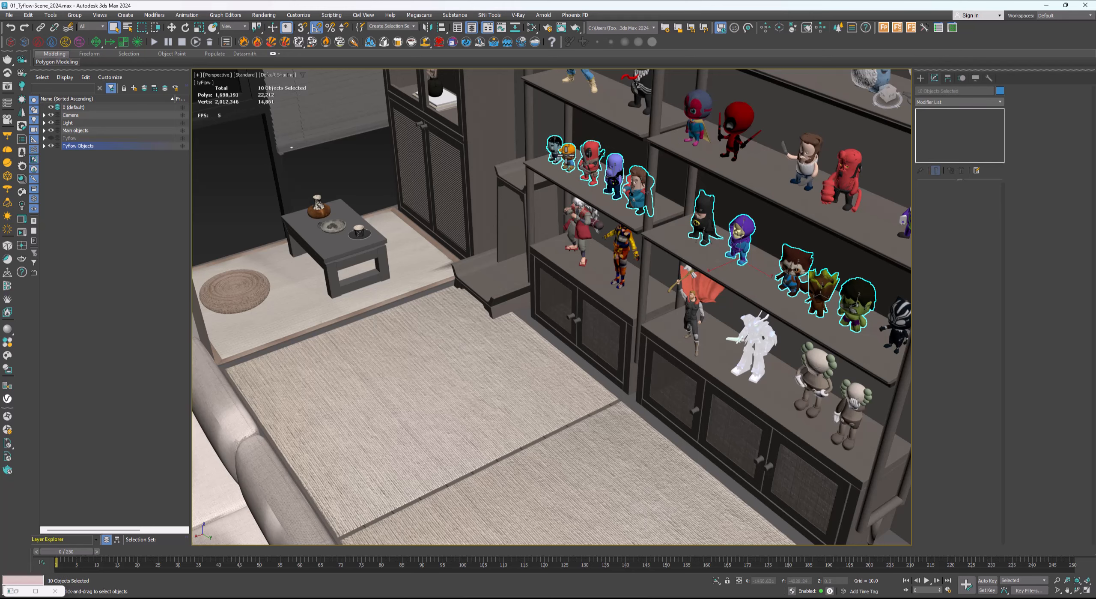
Select the rug on the raised platform between the sofa and the display shelf
scroll(566, 152, "down", 3)
middle_click_drag(583, 233, 558, 220, "alt")
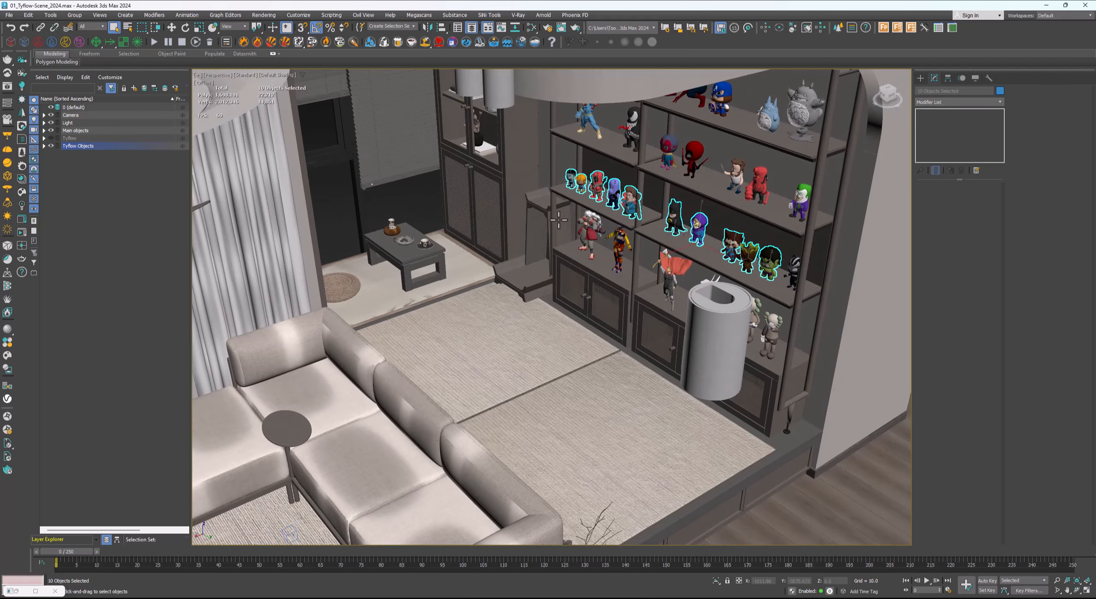
middle_click_drag(458, 208, 486, 213)
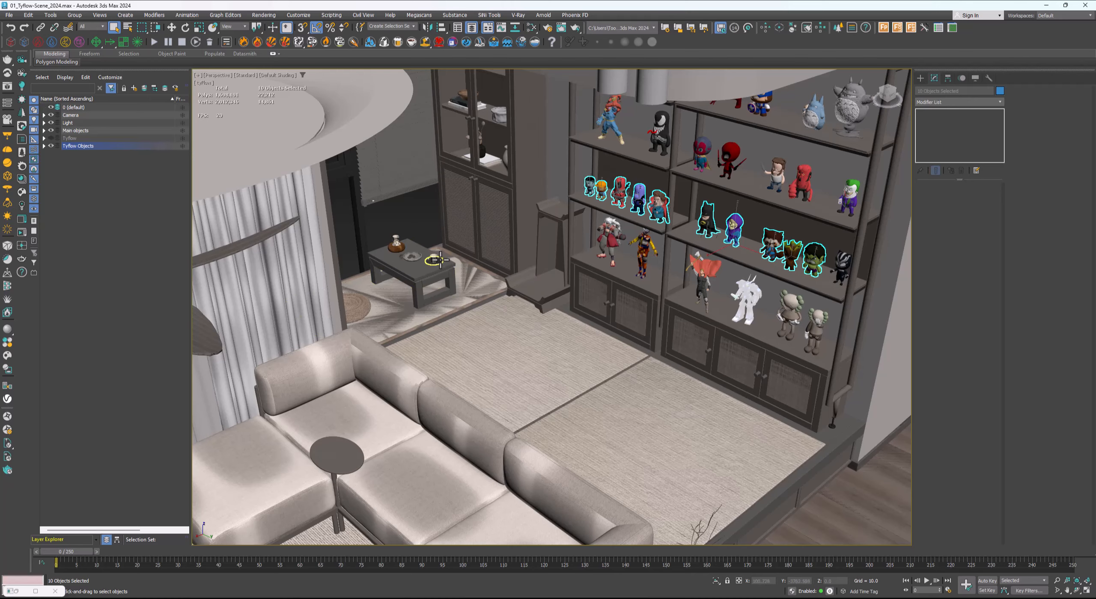
left_click(482, 323)
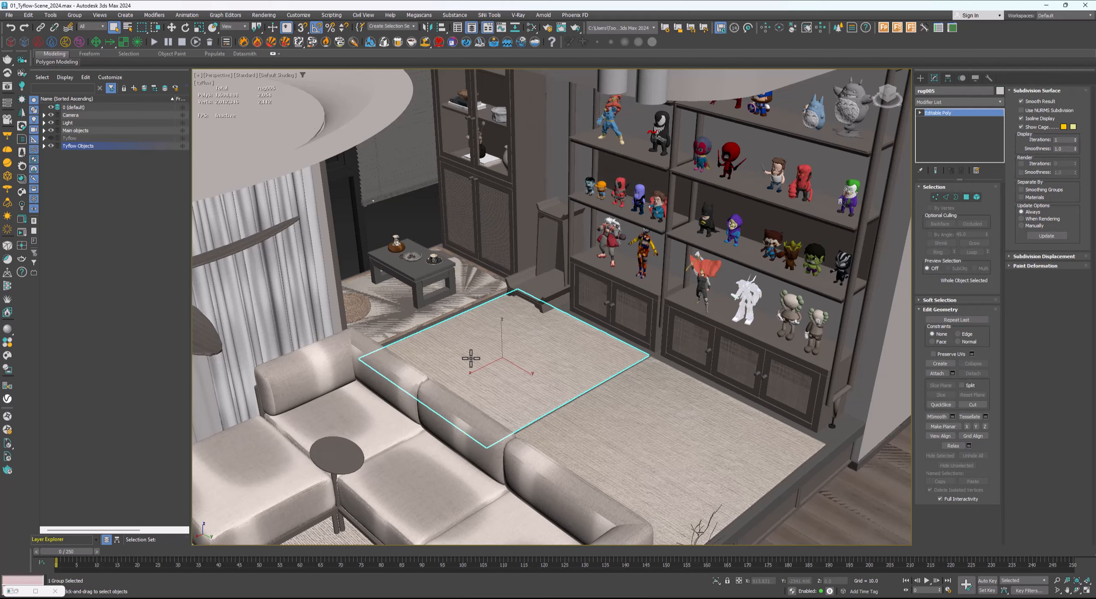
Select the sofa's seat cushions and backrests together with the ottoman cushion and frame them in the viewport
middle_click_drag(438, 400, 492, 308, "alt")
left_click(490, 319)
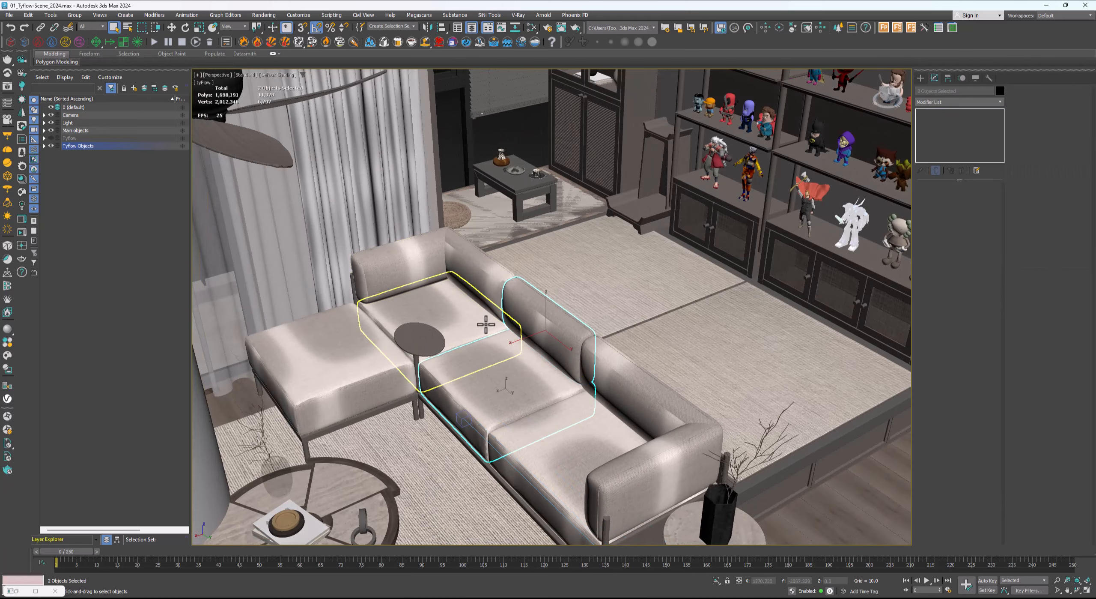
left_click(330, 362, "ctrl")
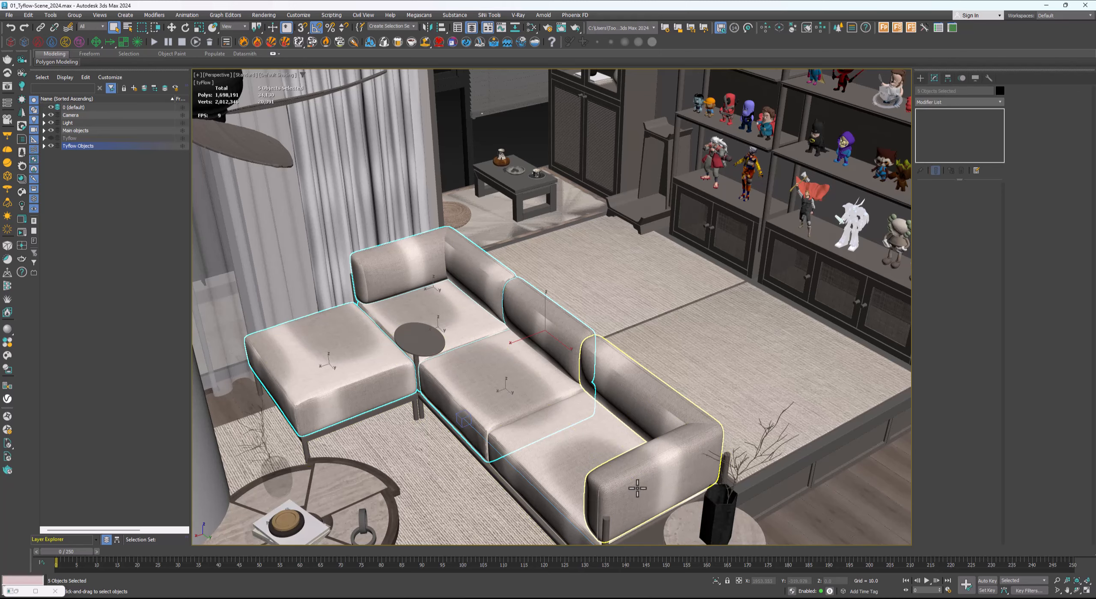
middle_click_drag(625, 457, 631, 403, "alt")
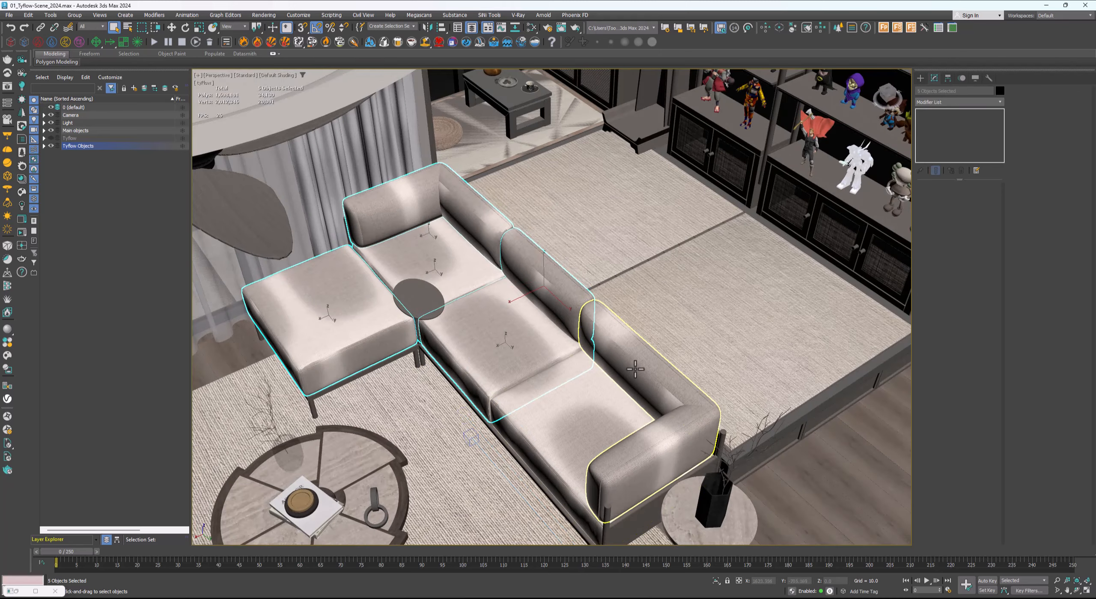
key("z")
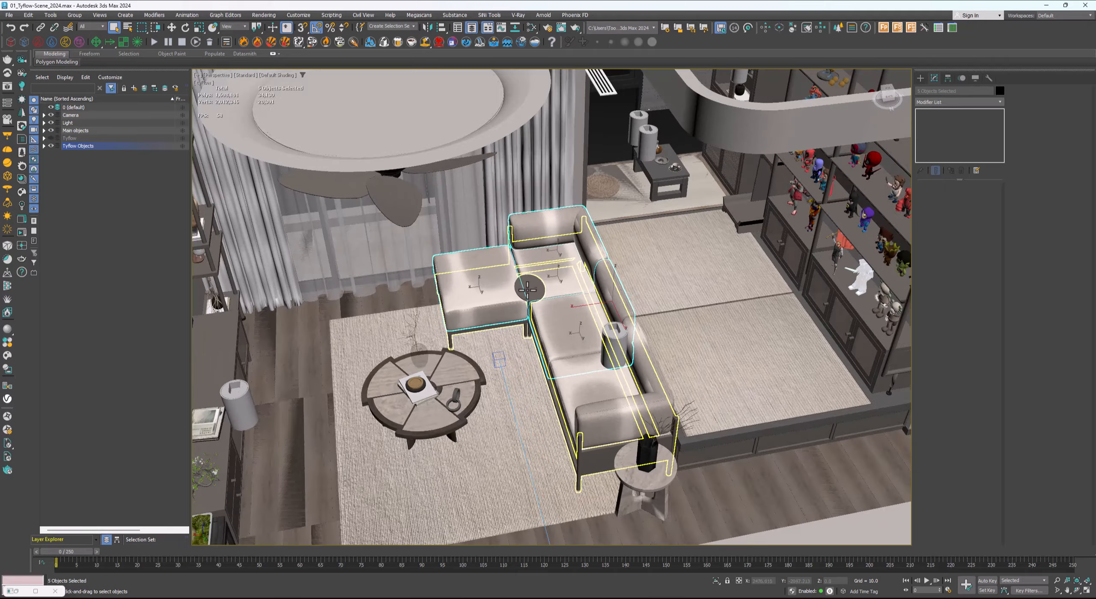
Hide the Tyflow Objects layer and show the Tyflow layer
scroll(561, 295, "down", 3)
scroll(553, 286, "down", 6)
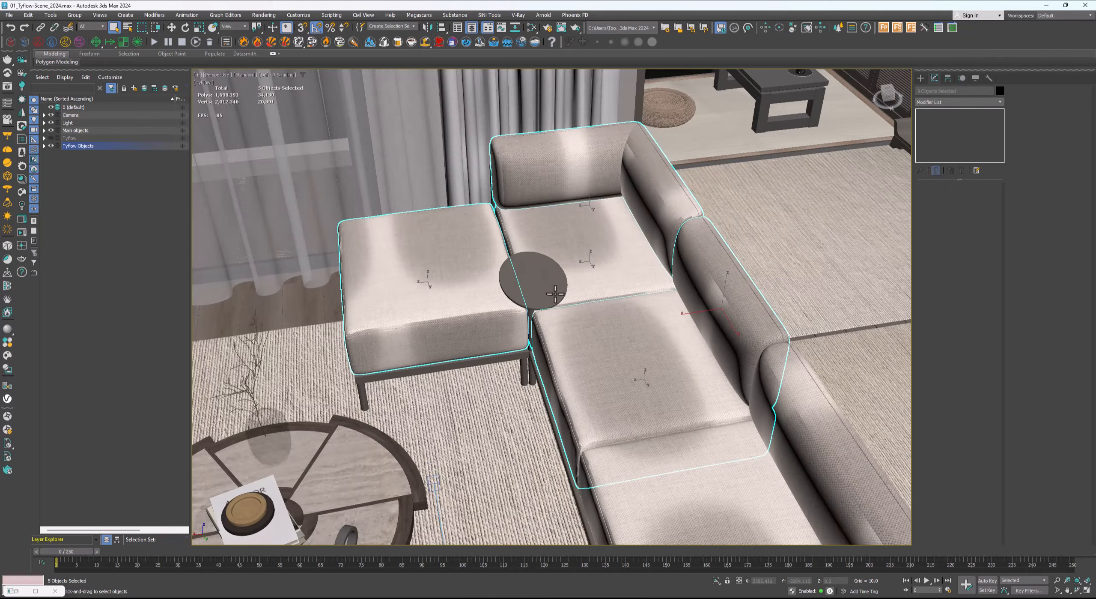
scroll(516, 279, "down", 3)
middle_click_drag(433, 282, 446, 259)
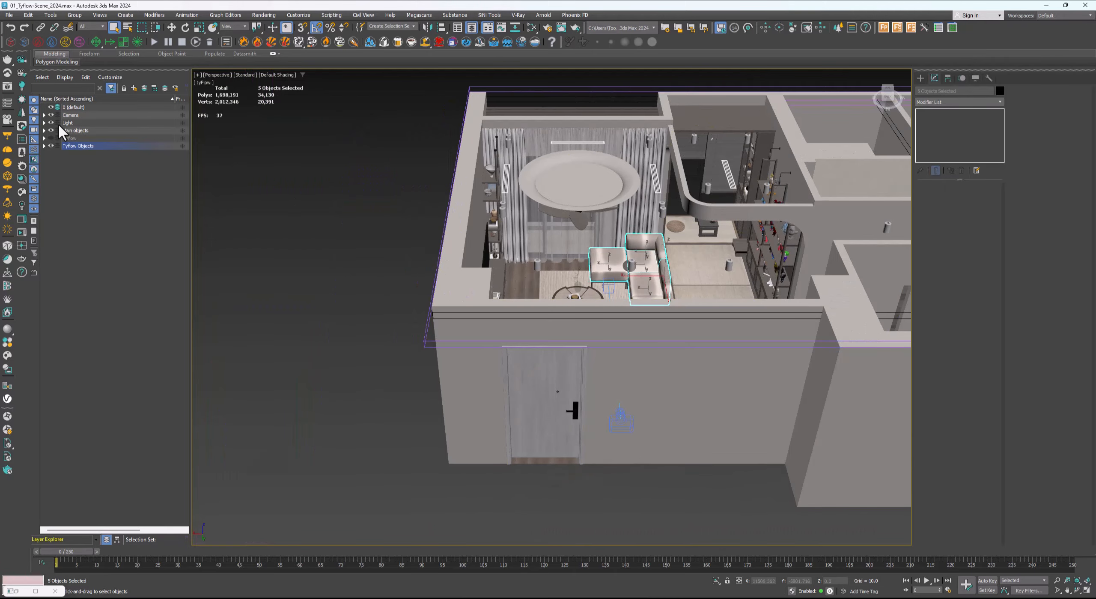
left_click(50, 146)
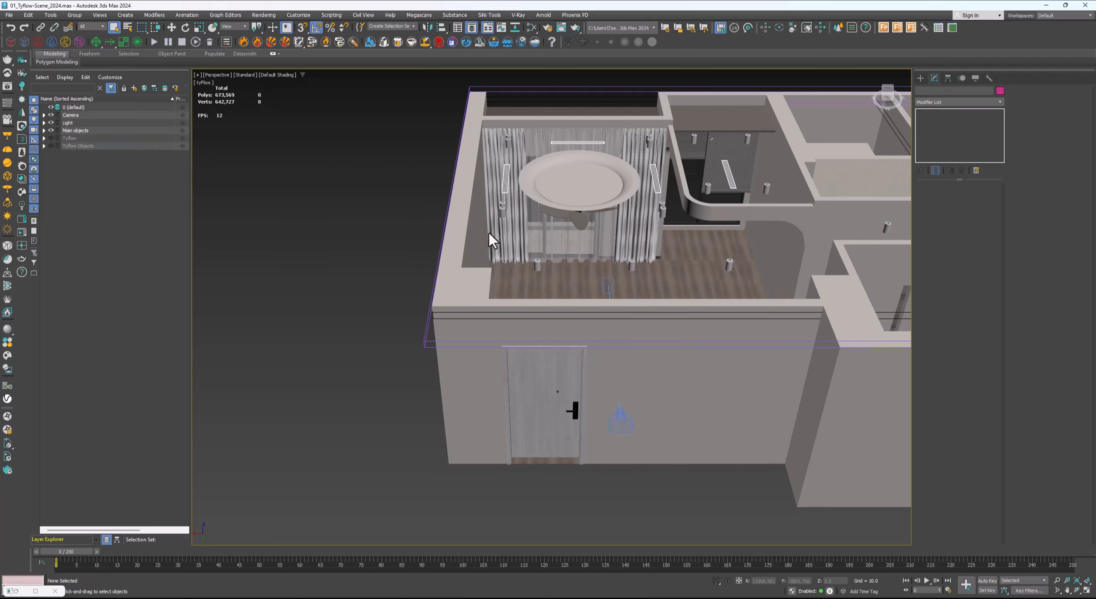
middle_click_drag(493, 240, 533, 260)
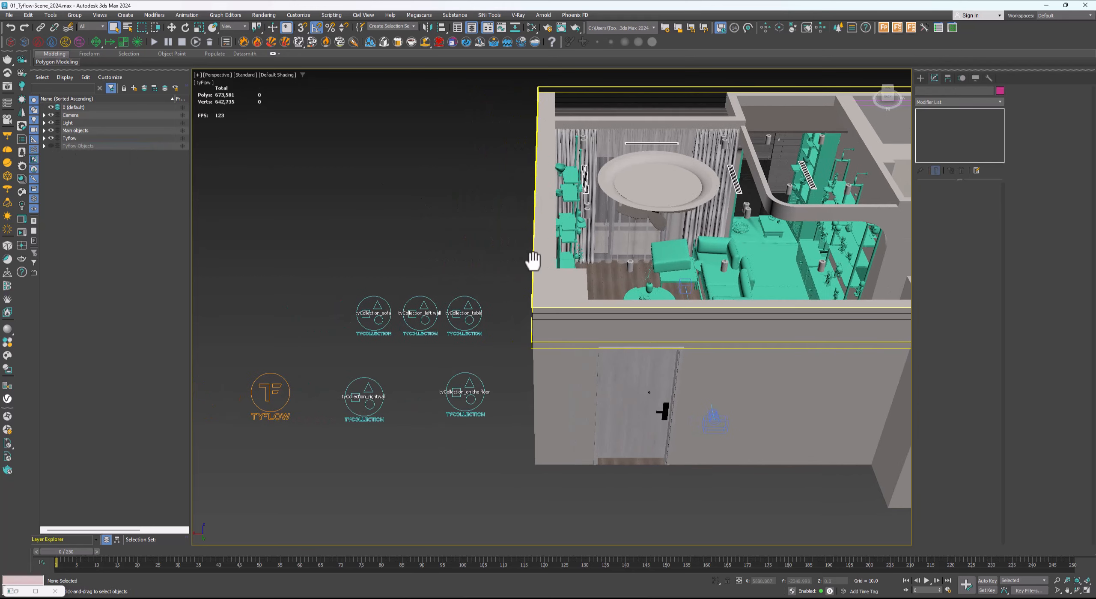
Select the tyCollection_table and tyCollection_left wall helpers in turn to review their object lists
left_click(469, 313)
scroll(454, 320, "up", 4)
middle_click_drag(462, 300, 464, 305, "alt")
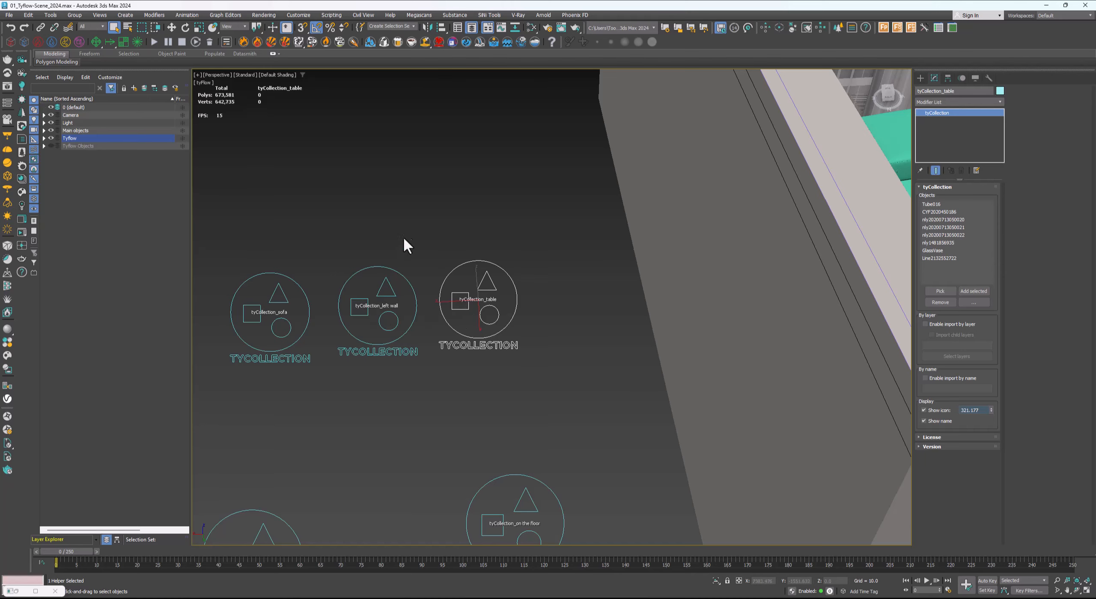
left_click(367, 310)
middle_click_drag(367, 310, 387, 259)
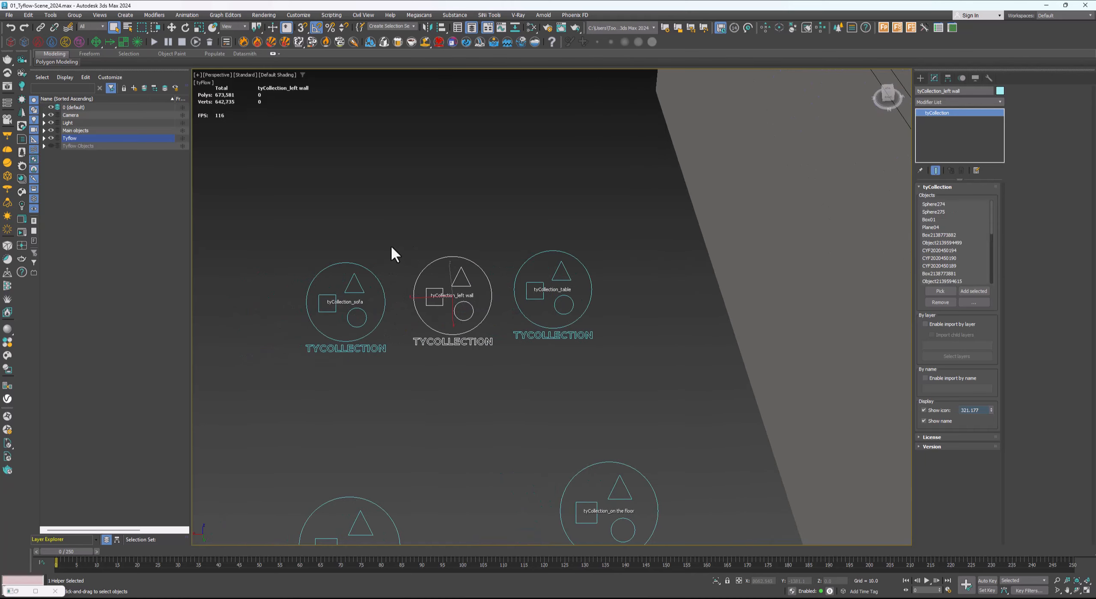
Look over the cabinet, wall panel and shelves along the left wall and the coffee table beside them
middle_click_drag(718, 220, 456, 263)
middle_click_drag(594, 257, 530, 227, "alt")
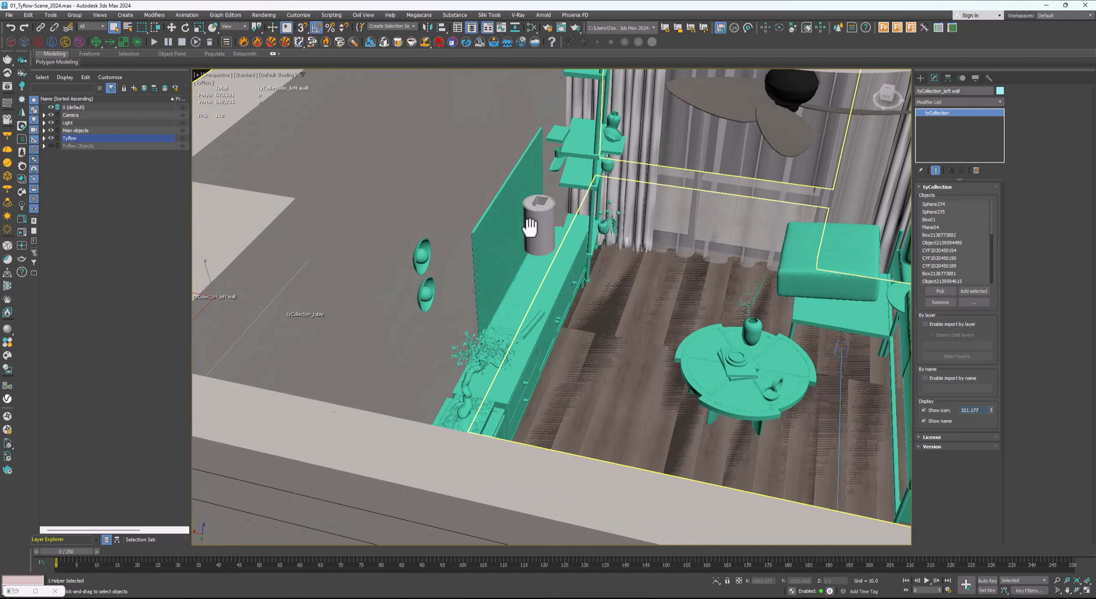
middle_click_drag(518, 323, 418, 308, "alt")
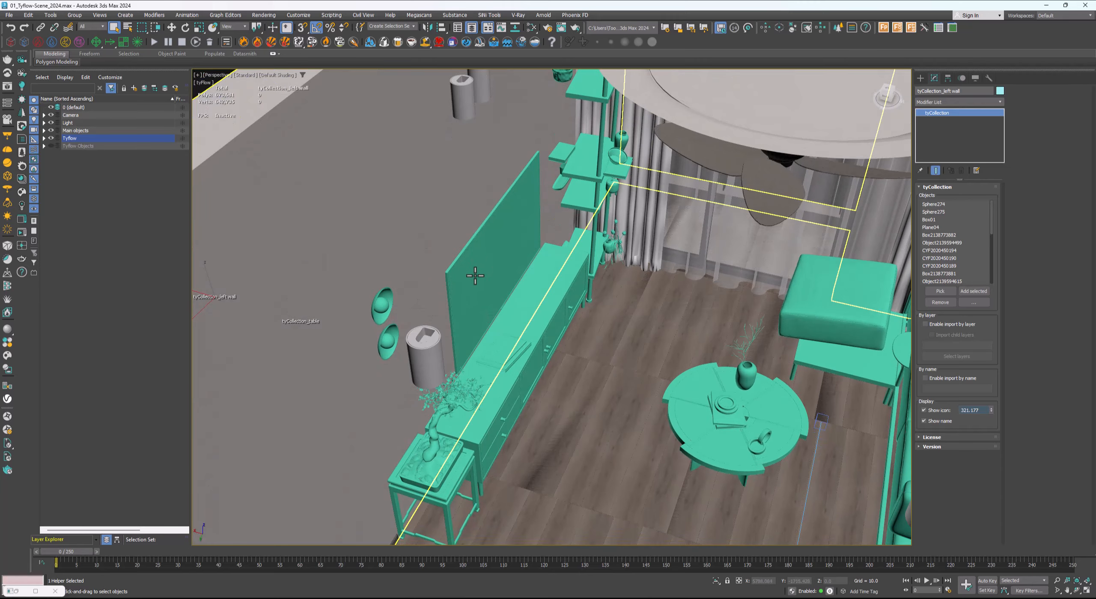
scroll(497, 370, "down", 3)
scroll(503, 377, "up", 2)
middle_click_drag(497, 387, 490, 385, "alt")
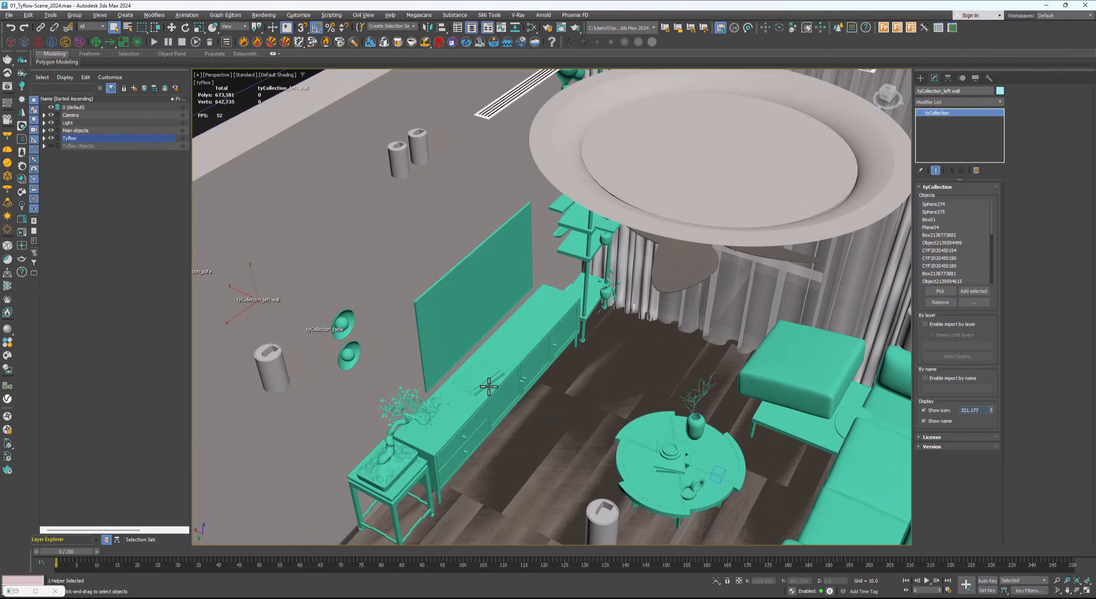
scroll(513, 331, "down", 1)
scroll(527, 304, "down", 3)
Select the tyCollection_sofa and tyCollection_rightwall helpers in turn to review their object lists
middle_click_drag(437, 270, 463, 307, "alt")
left_click(345, 300)
scroll(338, 300, "up", 3)
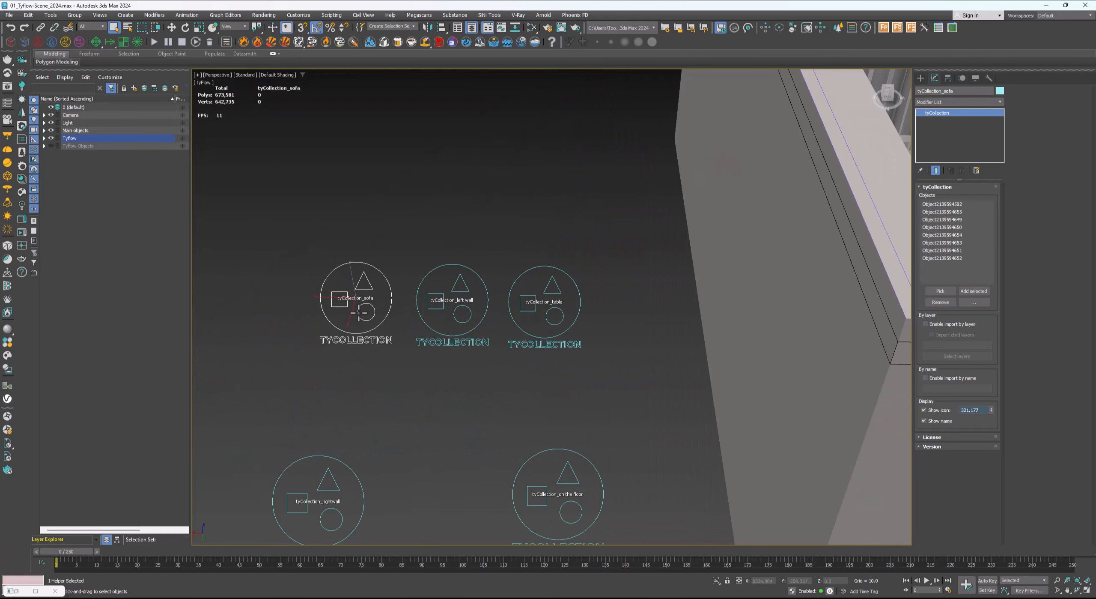
middle_click_drag(383, 336, 389, 311)
left_click(276, 485)
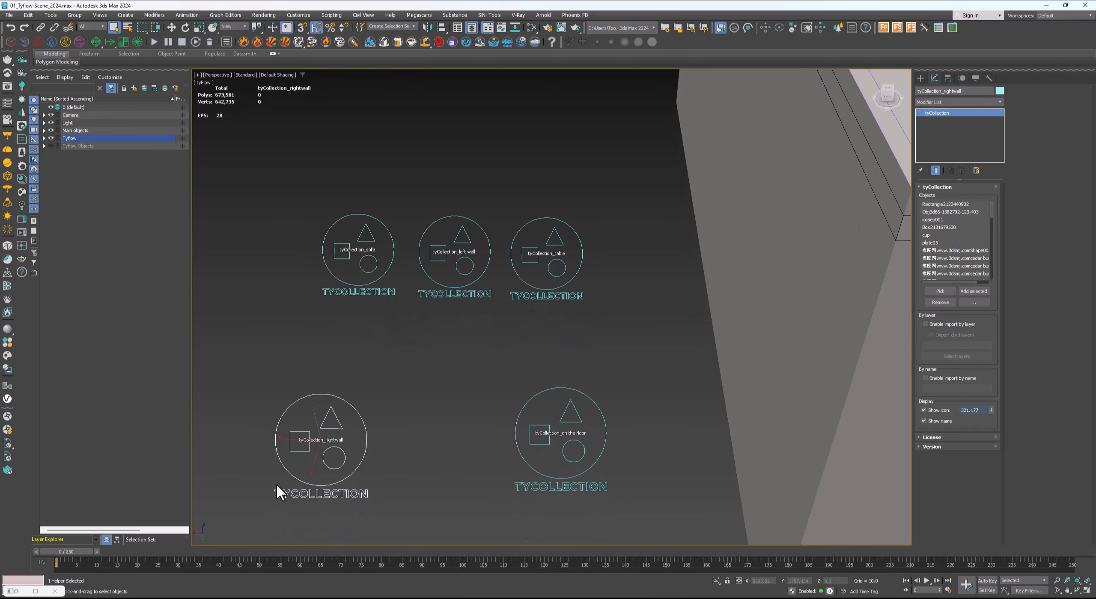
left_click_drag(477, 483, 473, 497)
scroll(581, 381, "down", 3)
middle_click_drag(602, 350, 457, 369)
left_click_drag(388, 449, 386, 450)
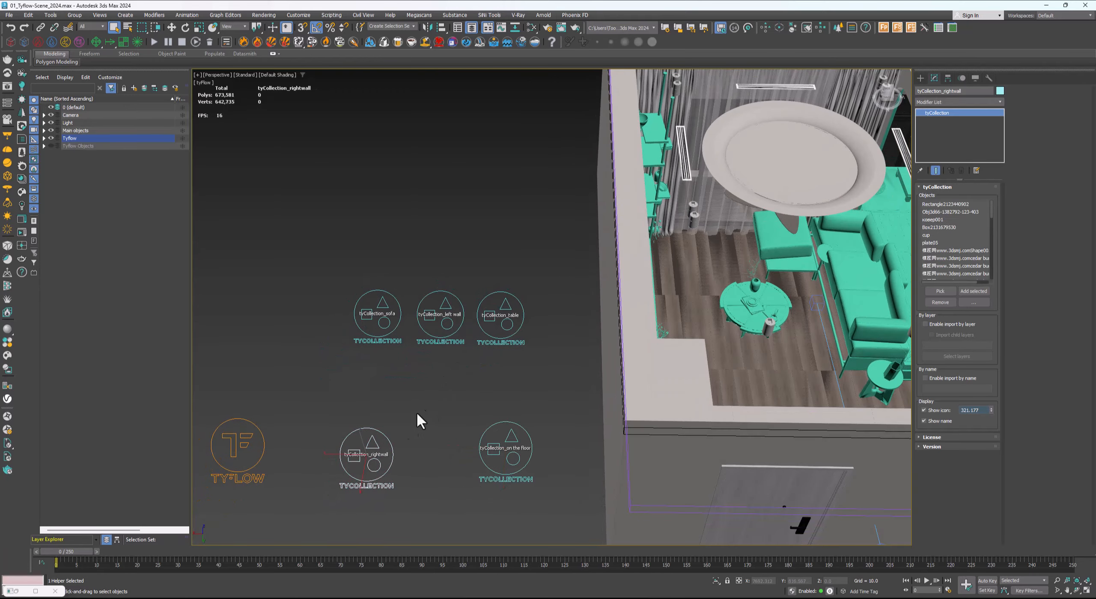
Select the tyFlow001 icon beside the collection helpers and widen the command panel to show its settings in two columns
scroll(430, 371, "down", 2)
left_click(476, 360)
left_click_drag(505, 301, 355, 459)
mouse_move(392, 377)
middle_mouse_down("alt")
mouse_move(399, 391)
mouse_move(411, 376)
middle_mouse_up("alt")
left_click(411, 376)
left_click_drag(321, 438, 322, 438)
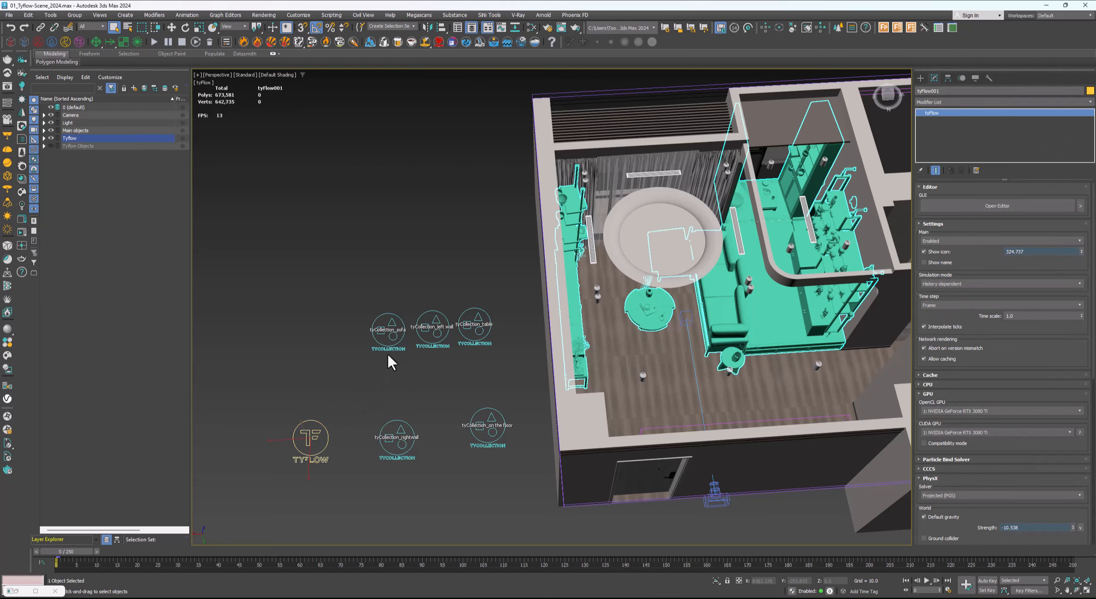
middle_click_drag(420, 361, 370, 362)
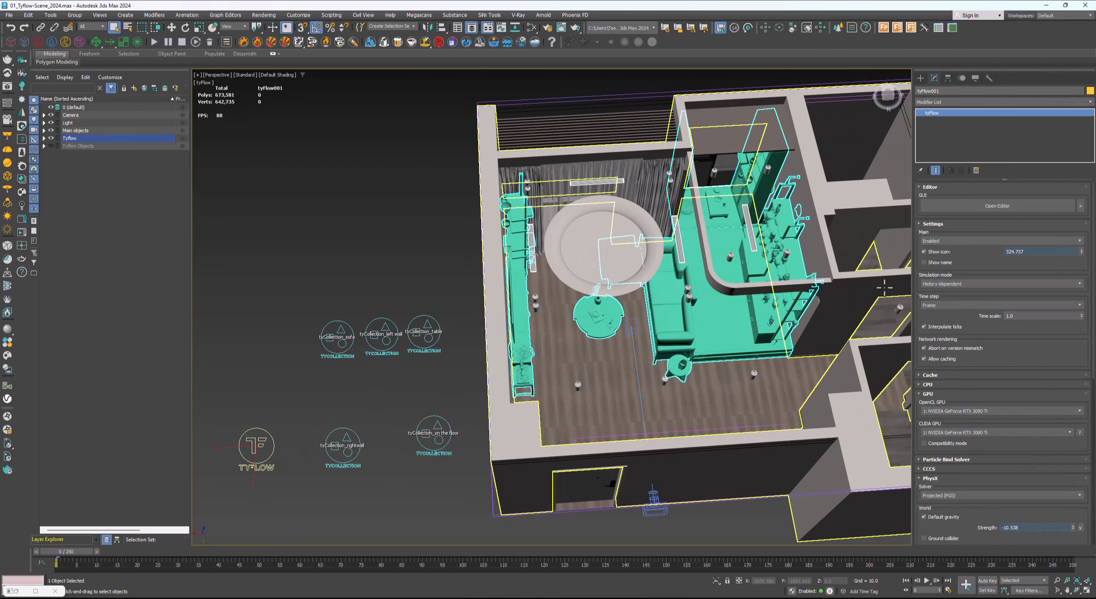
left_click_drag(913, 277, 826, 285)
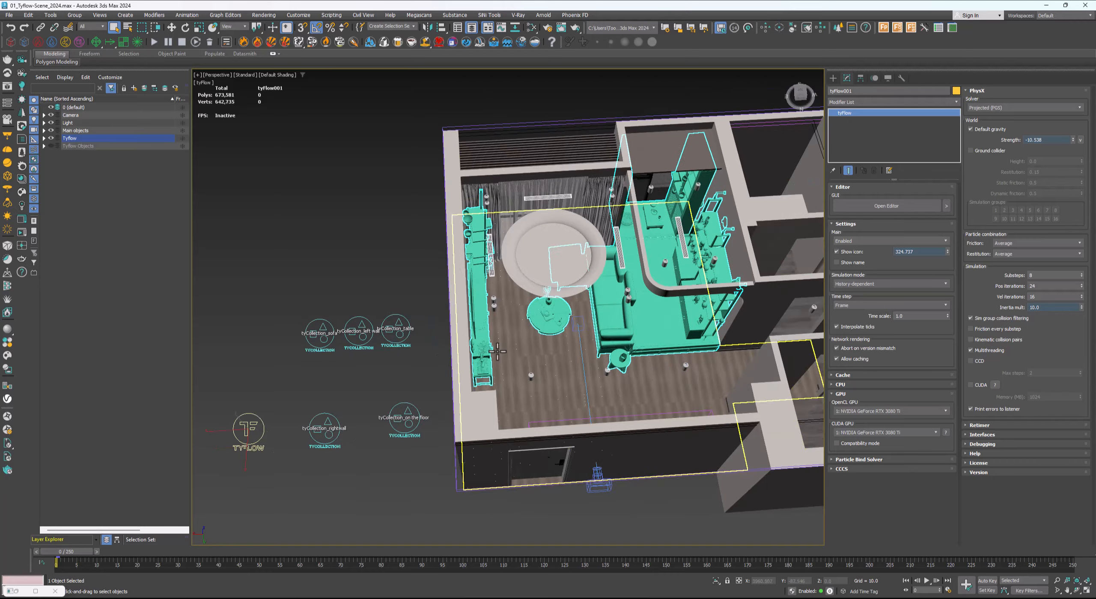
Reselect the tyFlow001 icon and open its editor to show Event_001 in the event graph
scroll(441, 348, "down", 3)
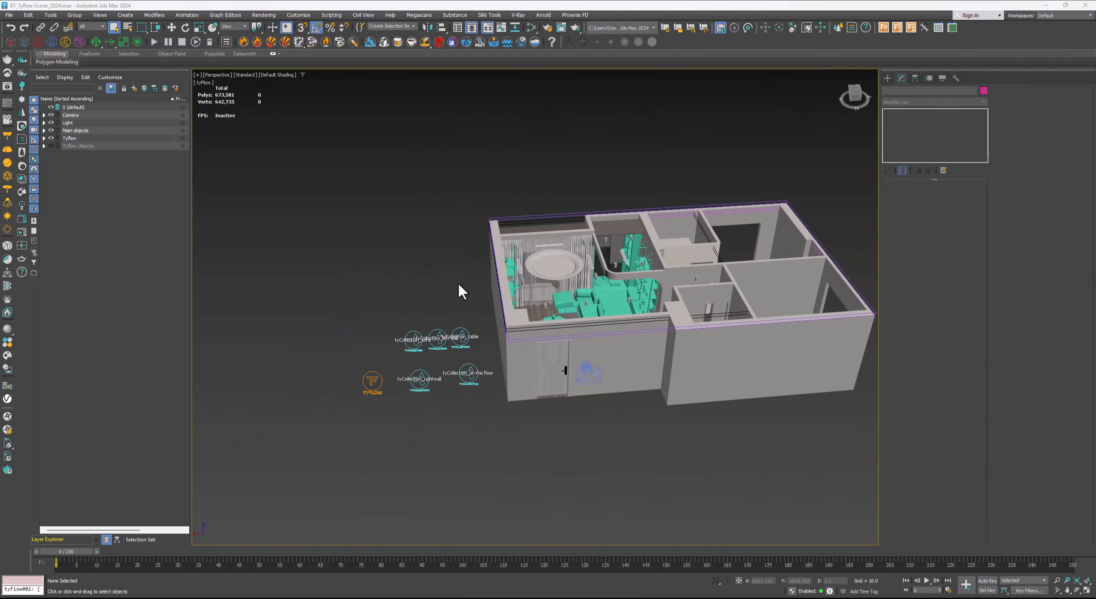
middle_click_drag(464, 293, 457, 293)
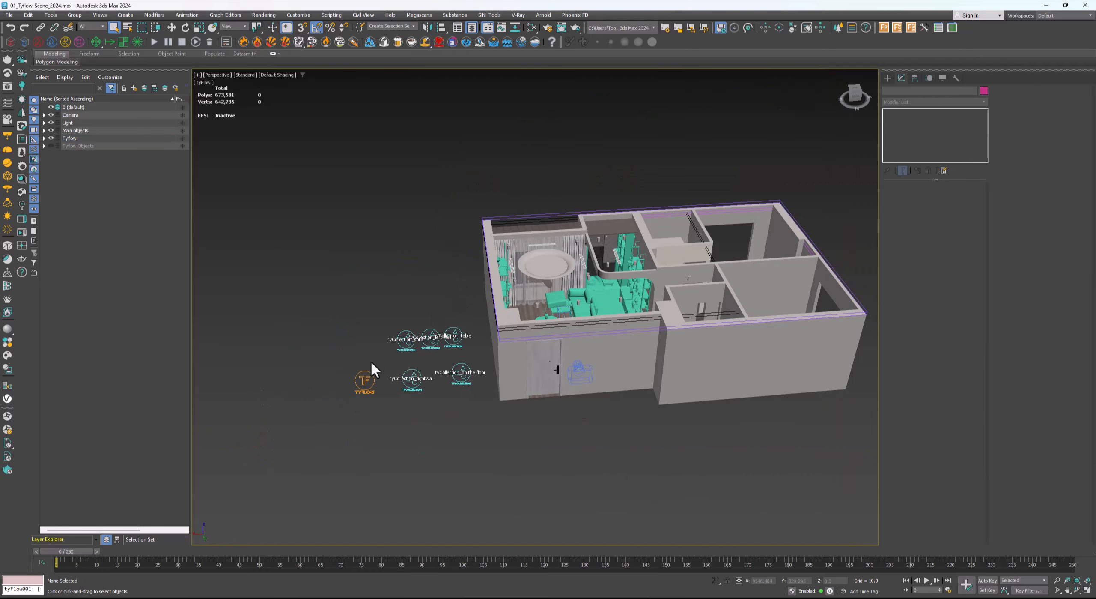
left_click(363, 381)
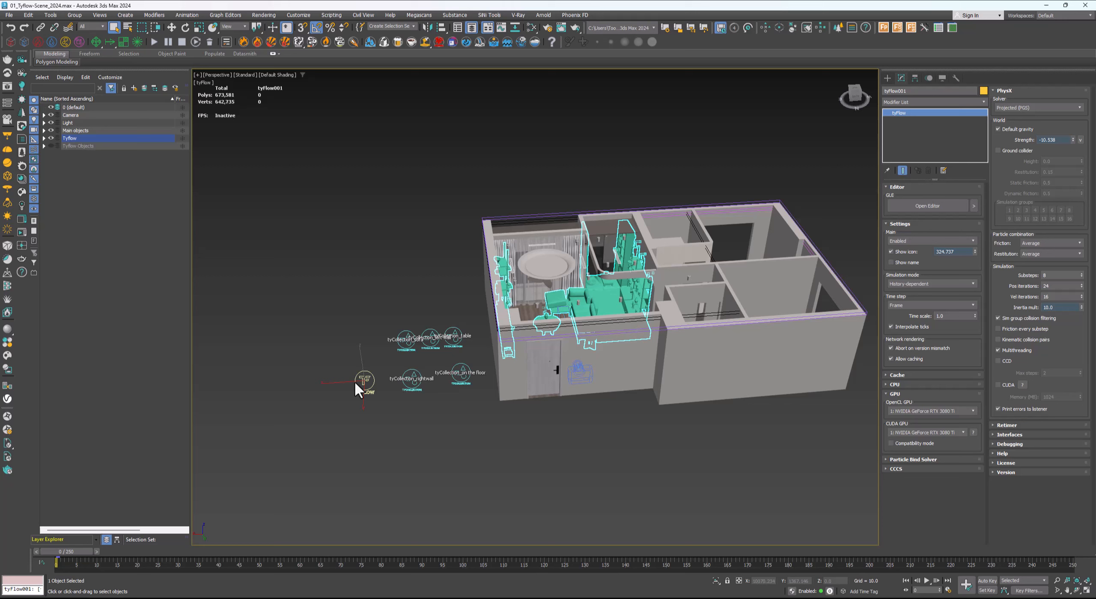
left_click(924, 206)
scroll(608, 265, "down", 4)
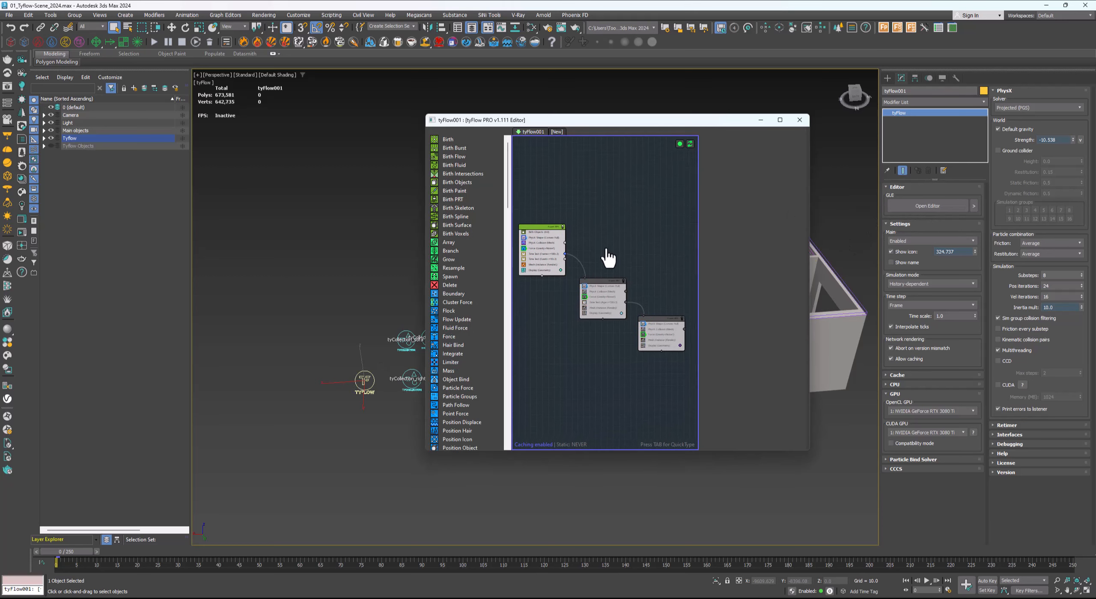
scroll(580, 228, "up", 2)
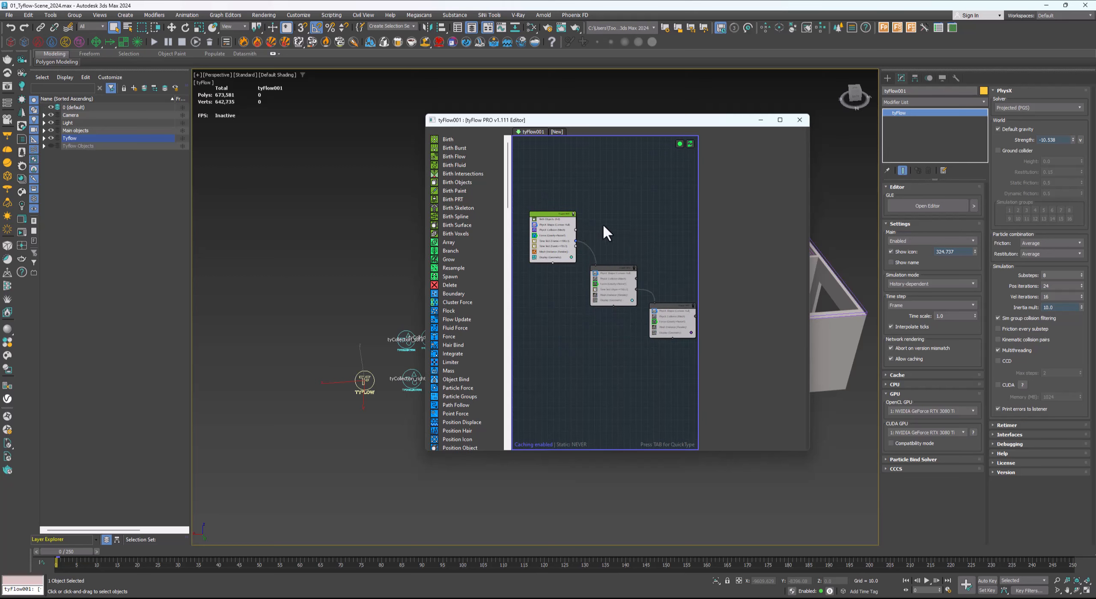
scroll(604, 236, "up", 3)
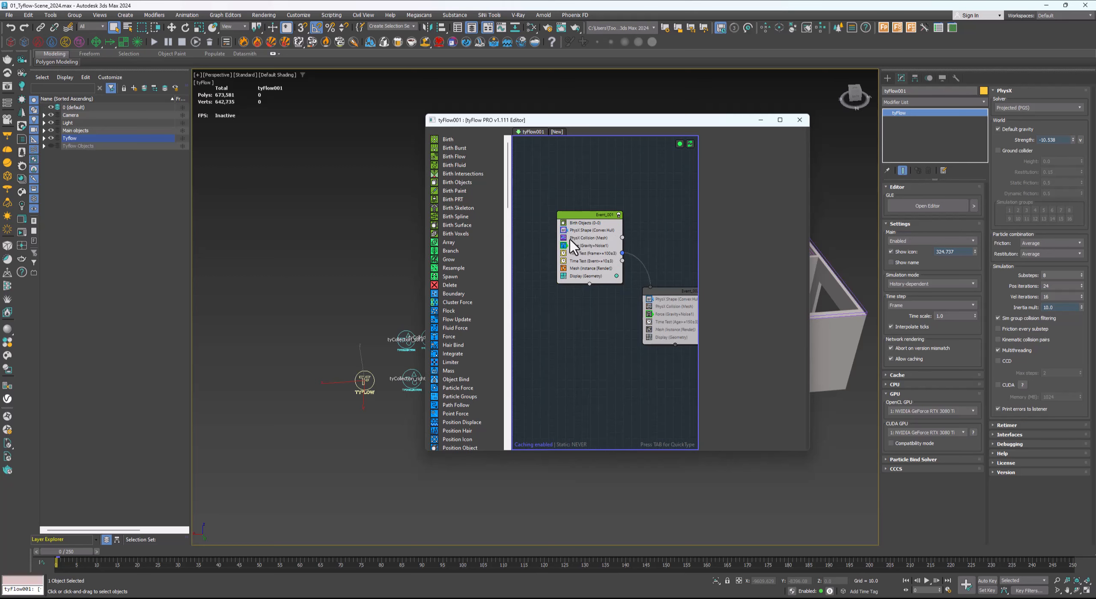
scroll(572, 248, "up", 1)
middle_click_drag(583, 232, 589, 237)
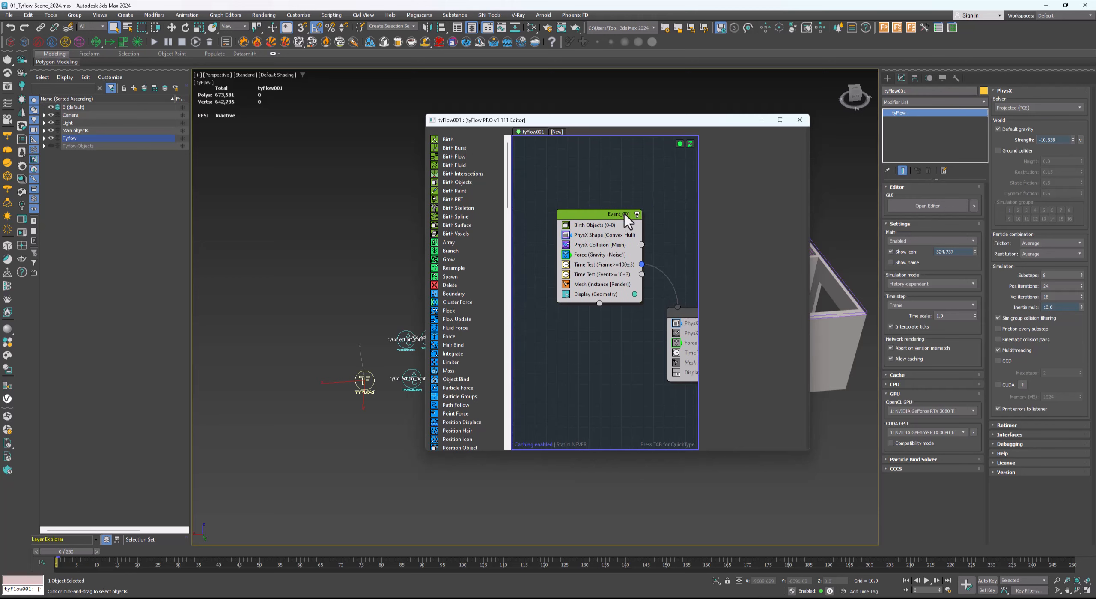
Move Event_001 slightly up and to the left in the graph, keeping its link to the following event
left_click_drag(625, 213, 602, 176)
scroll(589, 187, "down", 2)
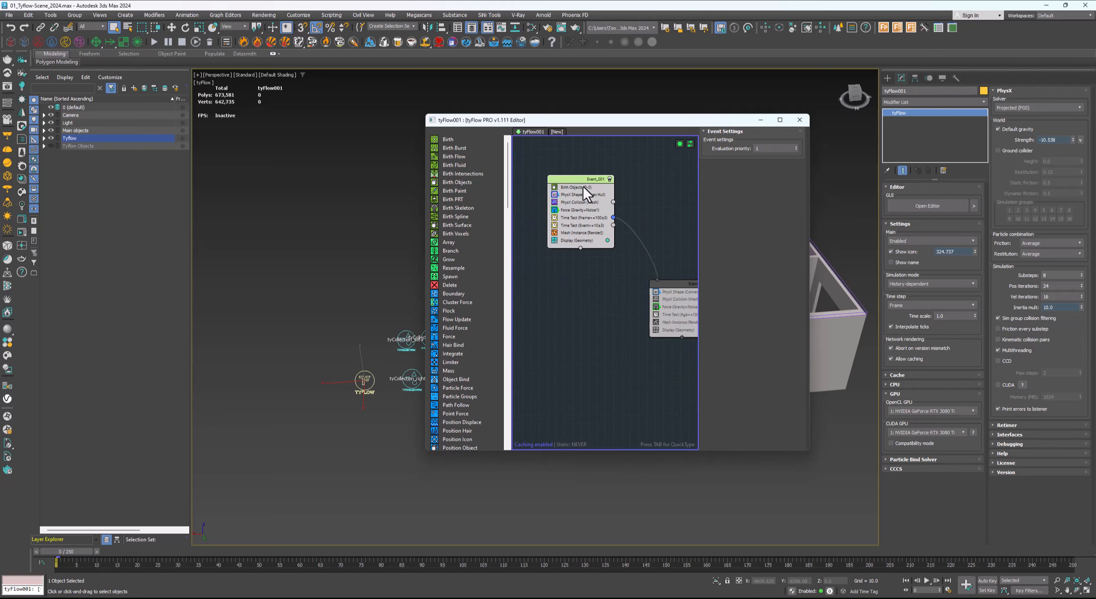
scroll(583, 187, "up", 2)
middle_click_drag(599, 177, 604, 212)
scroll(604, 212, "down", 3)
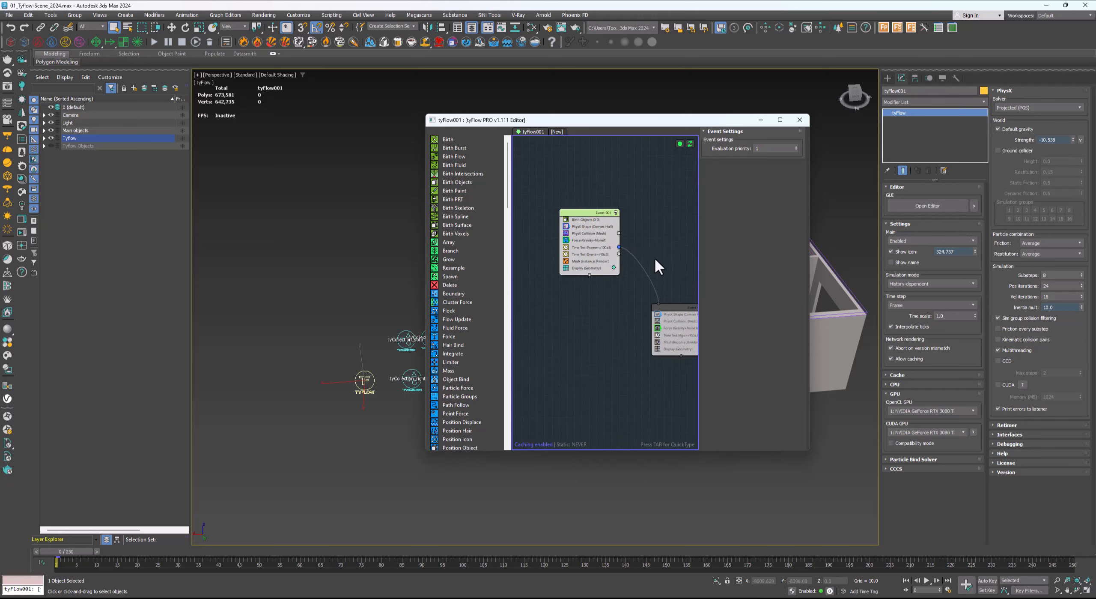
scroll(649, 234, "down", 3)
middle_click_drag(692, 280, 602, 277)
scroll(596, 276, "up", 1)
middle_click_drag(556, 225, 617, 251)
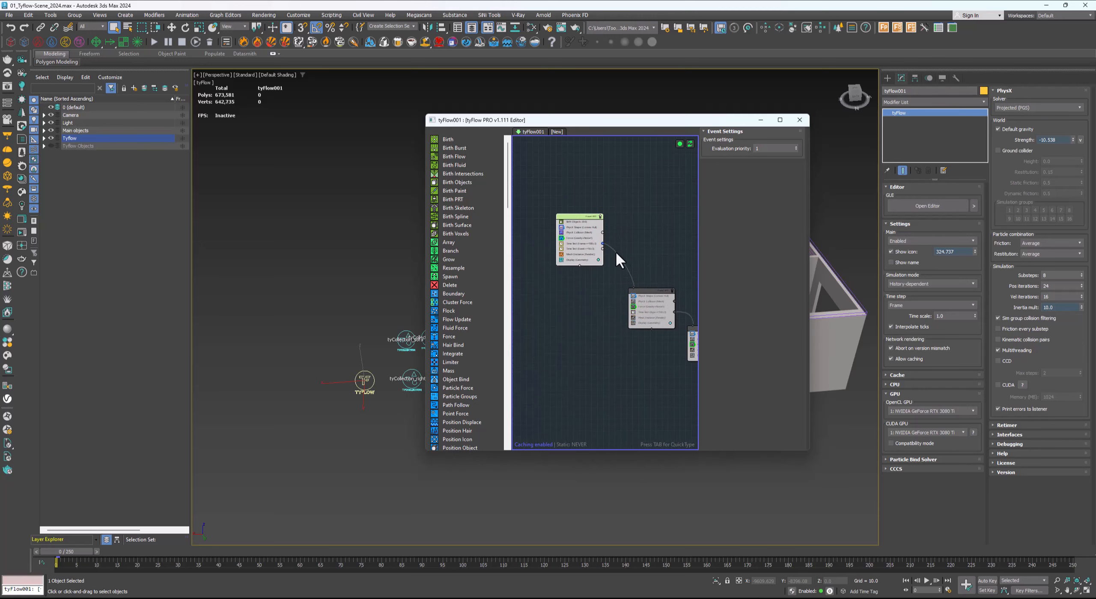
scroll(604, 237, "up", 3)
Open the settings of Event_001's Birth Objects operator and move the editor window clear of the tyCollection helpers
left_click(550, 212)
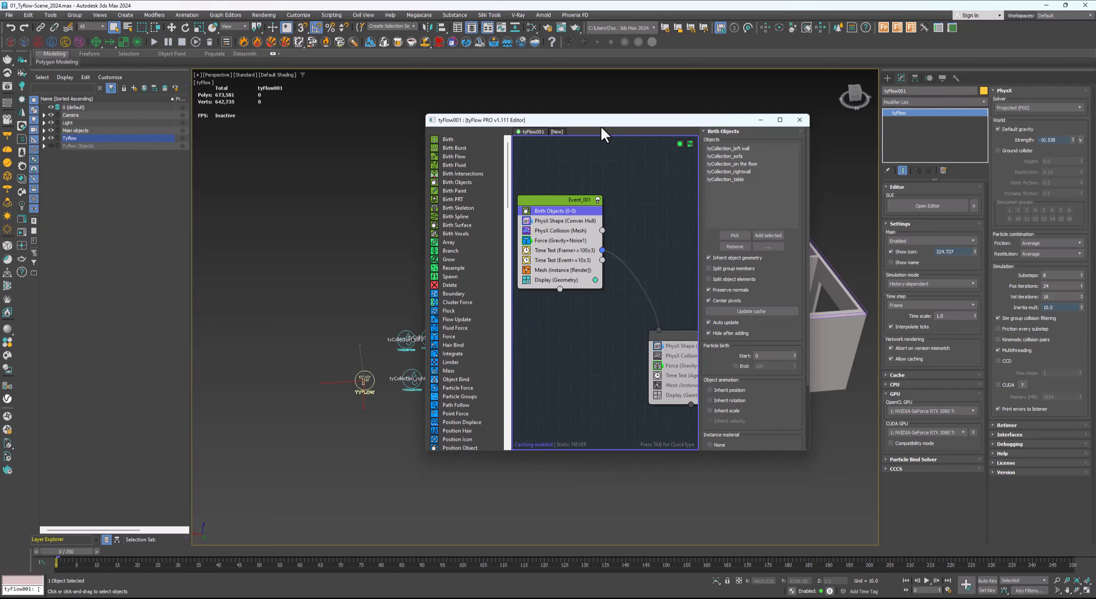
left_click_drag(600, 122, 701, 128)
scroll(456, 364, "up", 3)
middle_click_drag(463, 339, 454, 341)
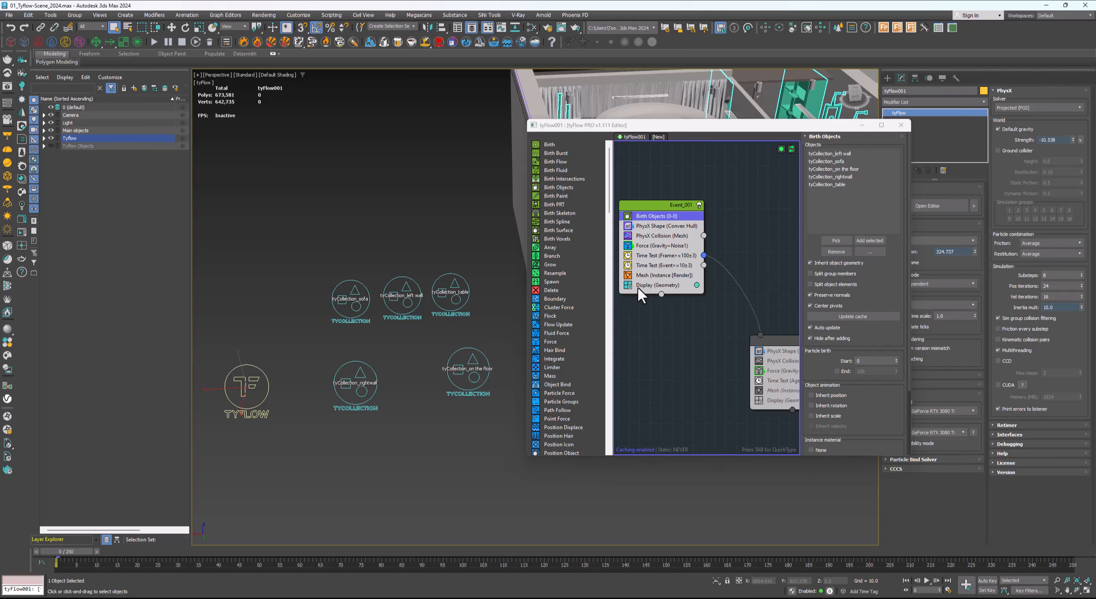
middle_click_drag(457, 341, 442, 339)
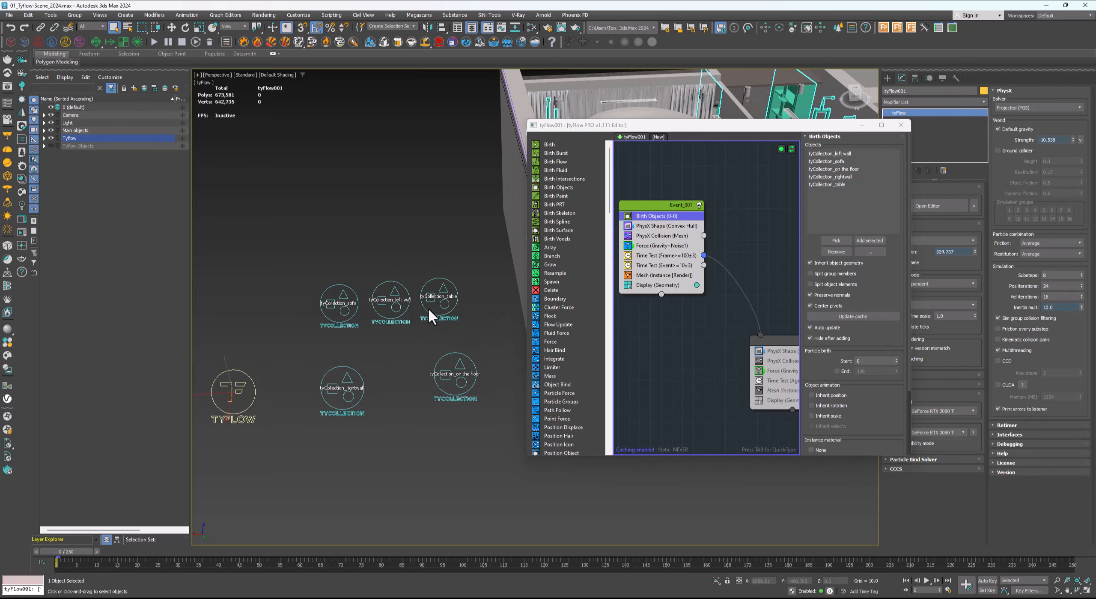
Compare the sofa, left wall, table, rightwall and floor tyCollection helpers in the viewport with the Birth Objects list
scroll(392, 343, "up", 2)
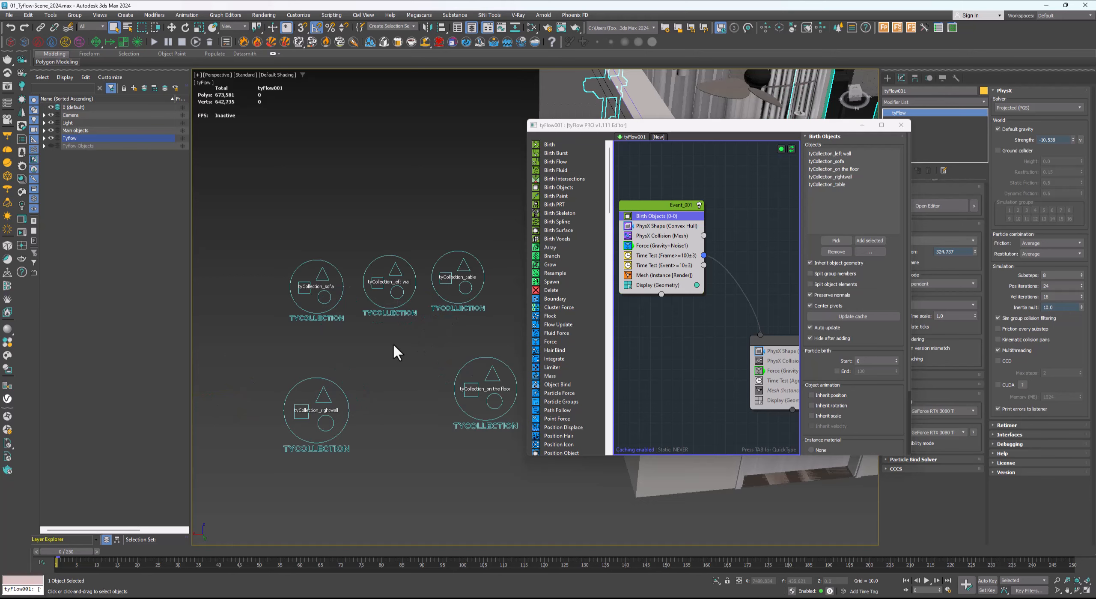
scroll(411, 337, "down", 3)
middle_click_drag(411, 338, 419, 334)
scroll(448, 316, "up", 4)
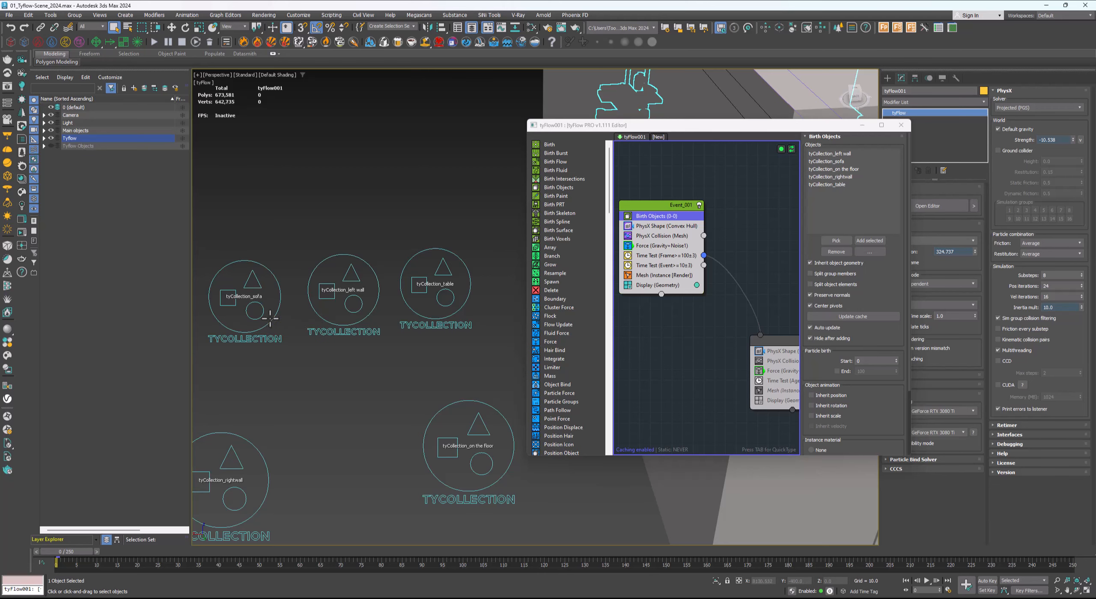
scroll(274, 316, "down", 3)
middle_click_drag(298, 411, 380, 399)
scroll(302, 406, "up", 3)
scroll(321, 394, "down", 3)
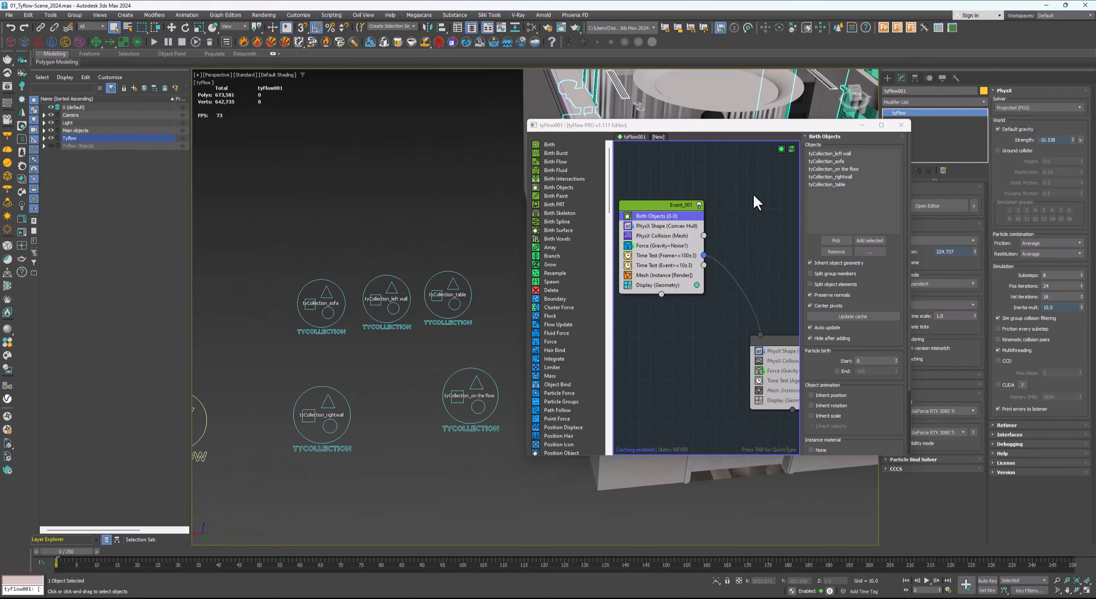
Highlight tyCollection_left wall in the Birth Objects list and review the operator's remaining settings down to its shape info
left_click(835, 170)
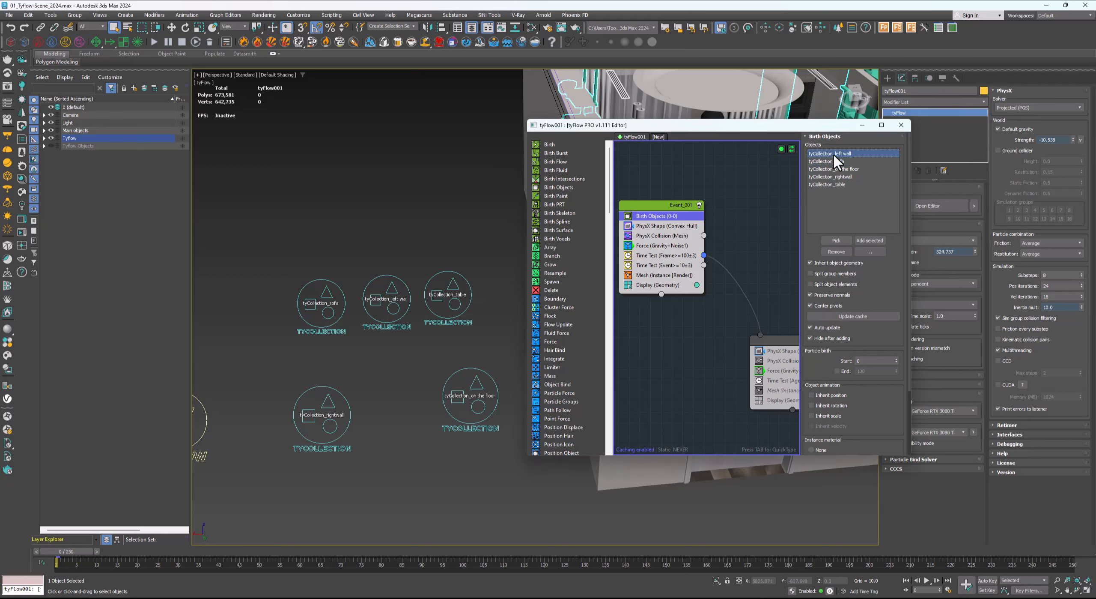
left_click_drag(868, 273, 878, 179)
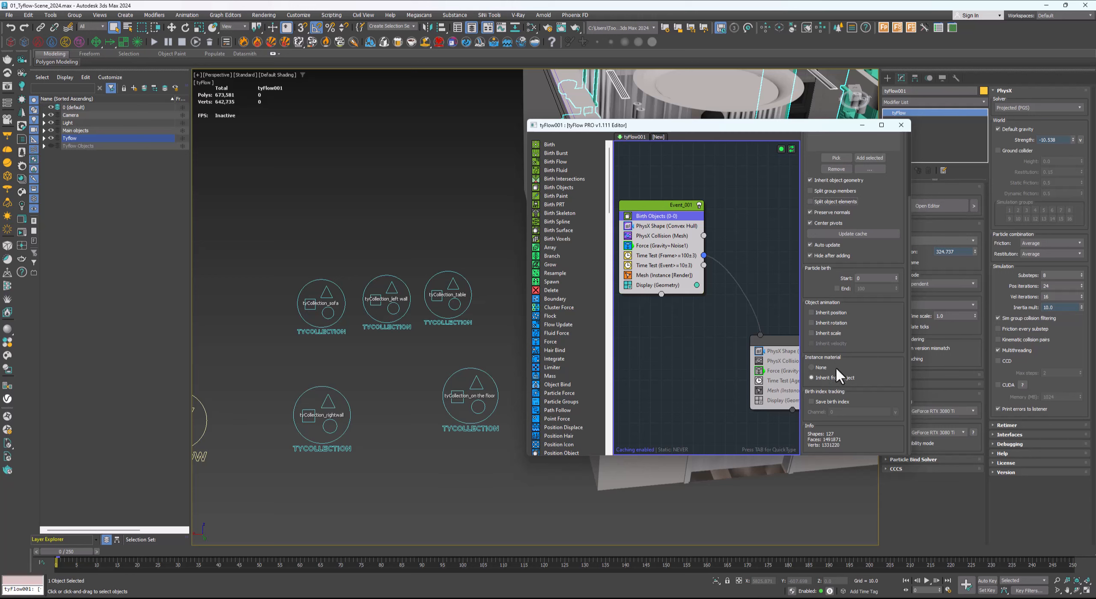
scroll(402, 359, "down", 4)
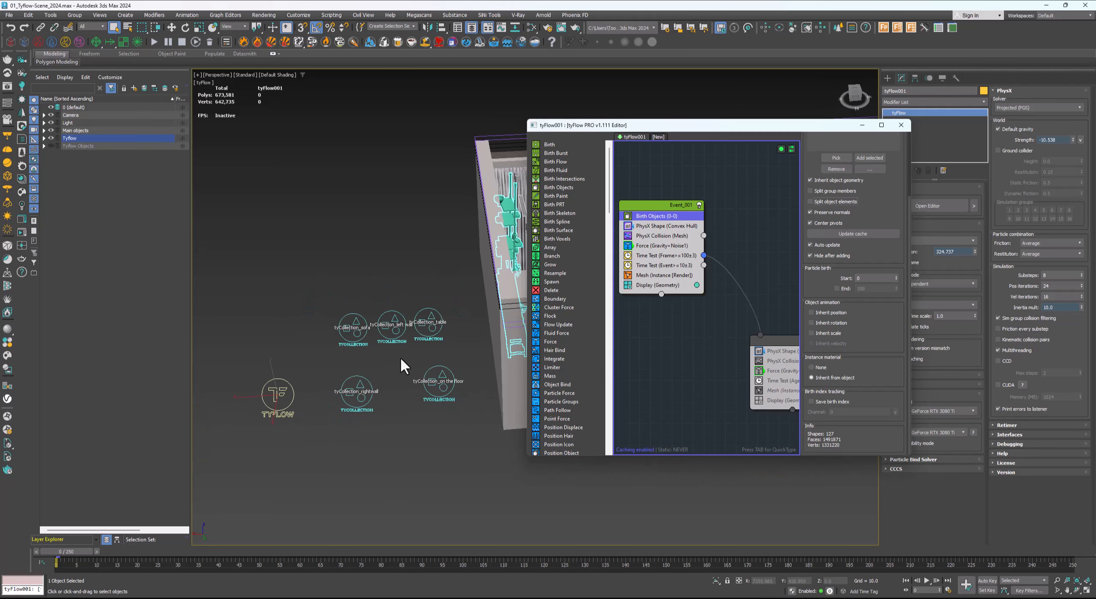
middle_click_drag(403, 356, 407, 361)
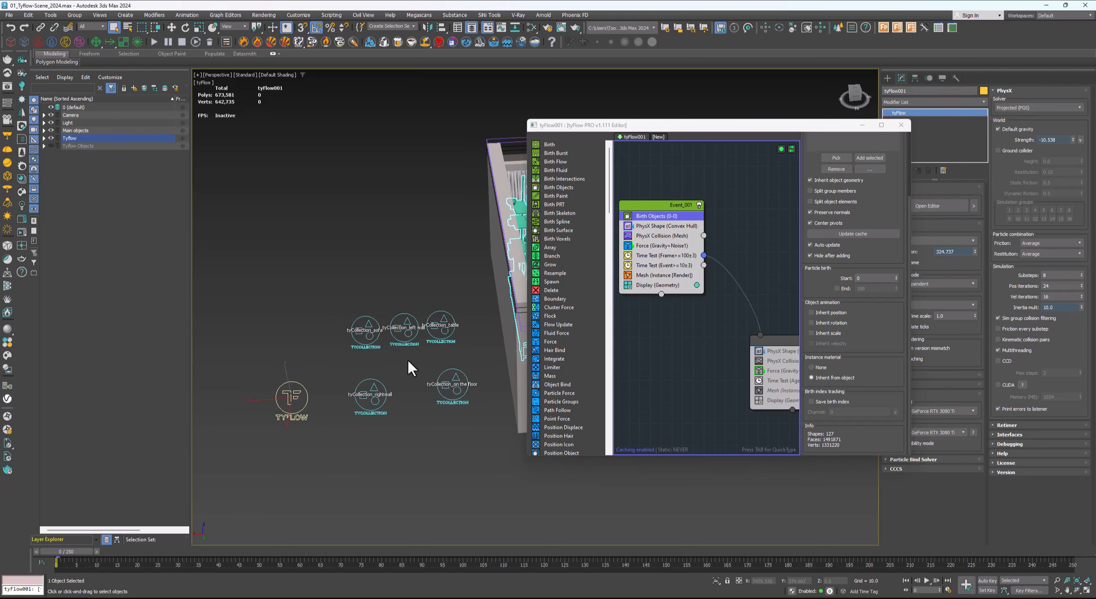
scroll(422, 353, "up", 3)
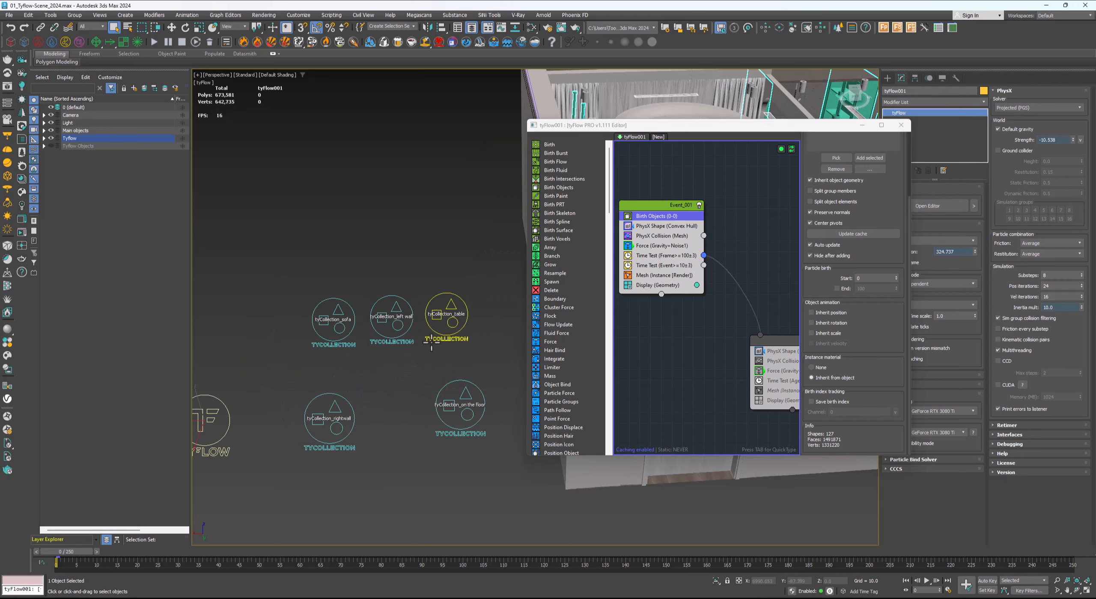
middle_click_drag(430, 338, 429, 350)
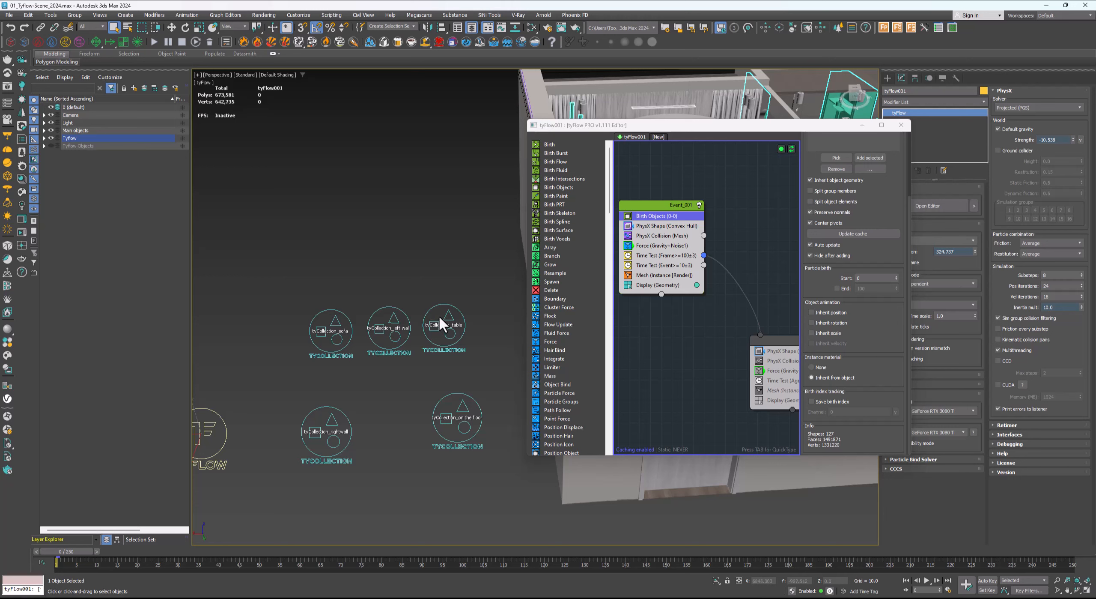
Delete the event-age Time Test (Event>=10±3) operator from Event_001
right_click(664, 266)
left_click(690, 387)
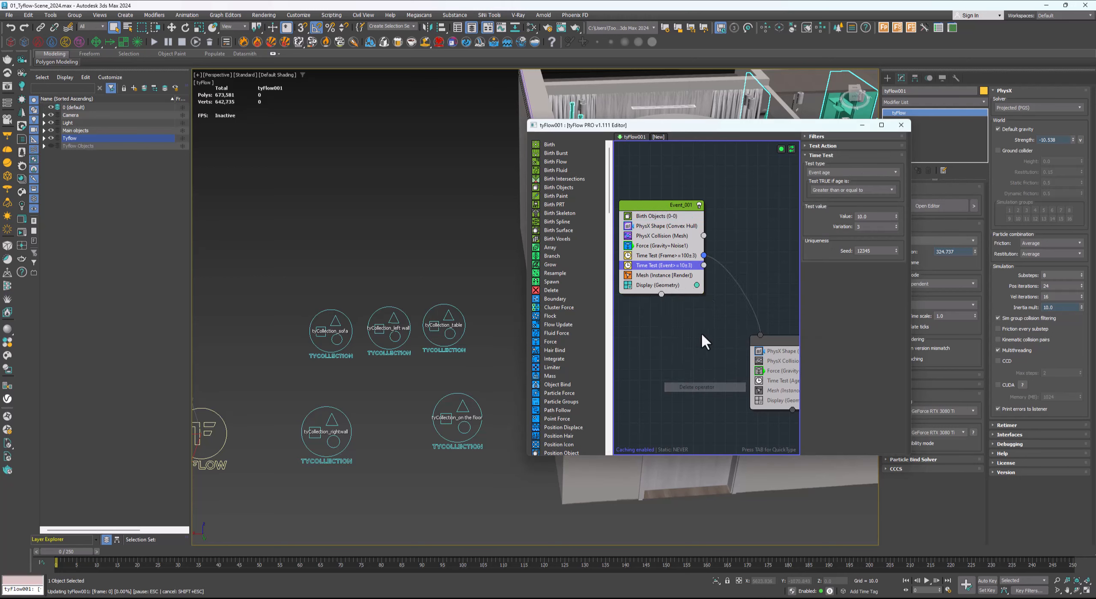
Open the settings of Event_001's PhysX Shape (Convex Hull) and PhysX Collision (Mesh) operators in turn
left_click(663, 227)
scroll(477, 295, "down", 3)
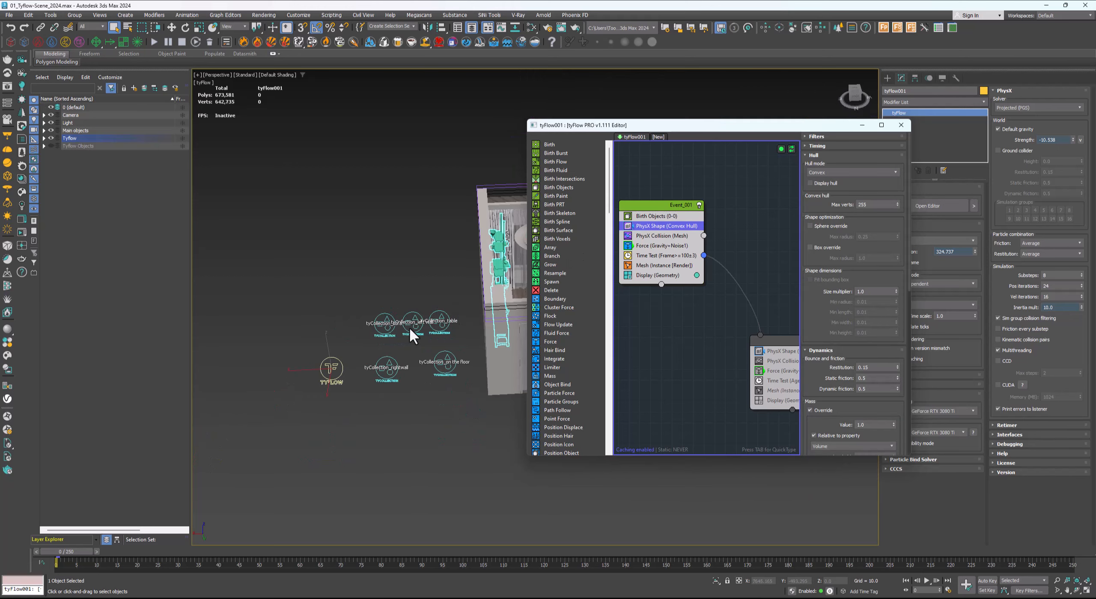
scroll(417, 322, "up", 3)
mouse_move(426, 319)
middle_mouse_down()
mouse_move(364, 344)
mouse_move(422, 325)
middle_mouse_up()
scroll(425, 319, "down", 4)
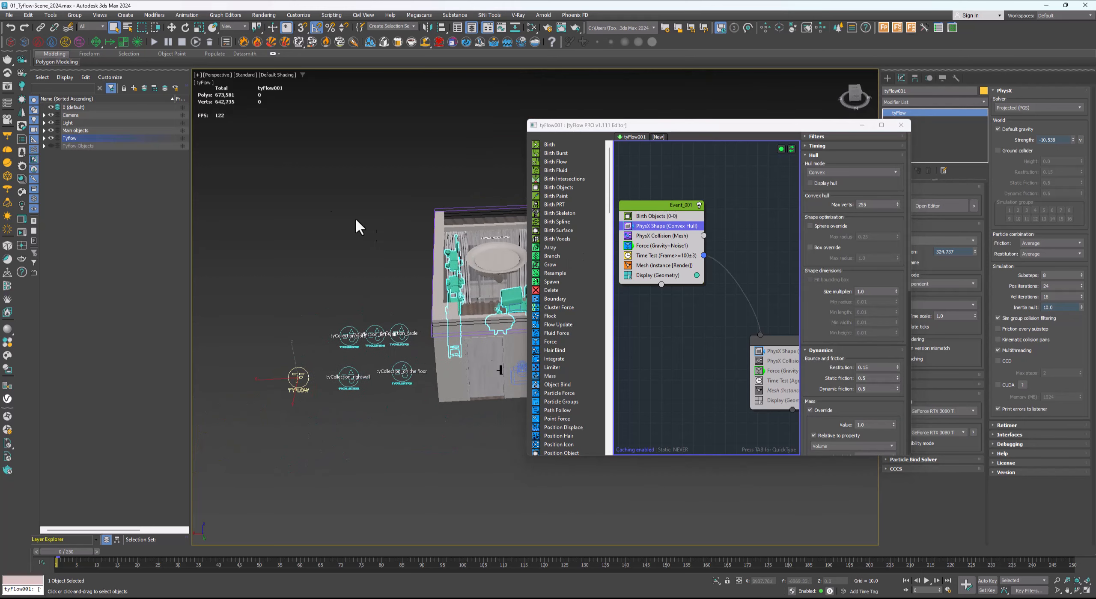
left_click(662, 235)
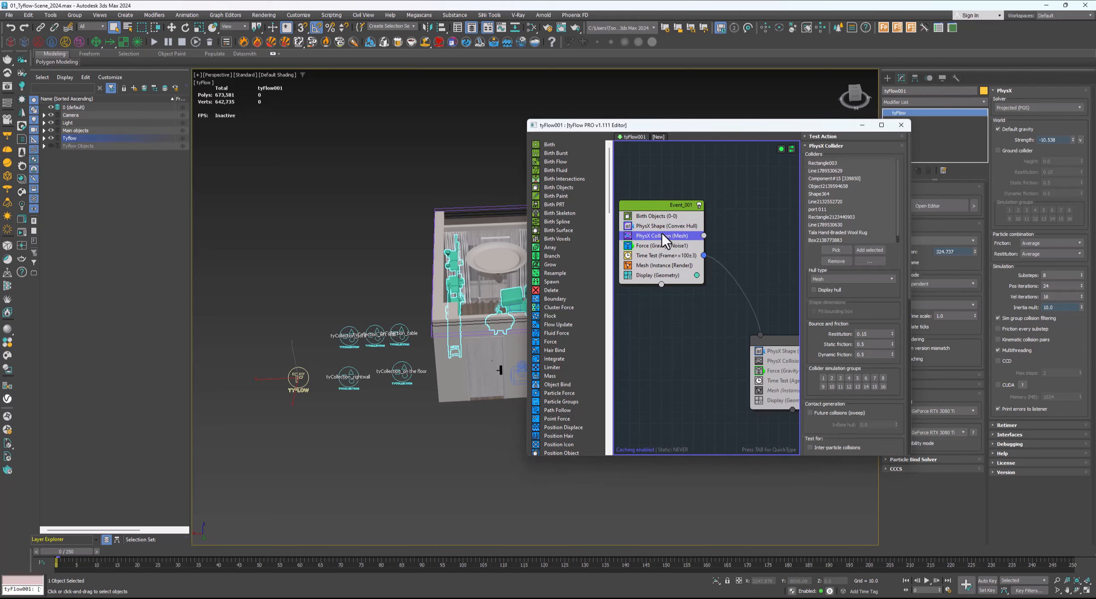
Compare Event_001's PhysX Shape hull settings and PhysX Collision collider list with the room's furniture and walls in the viewport
left_click(665, 225)
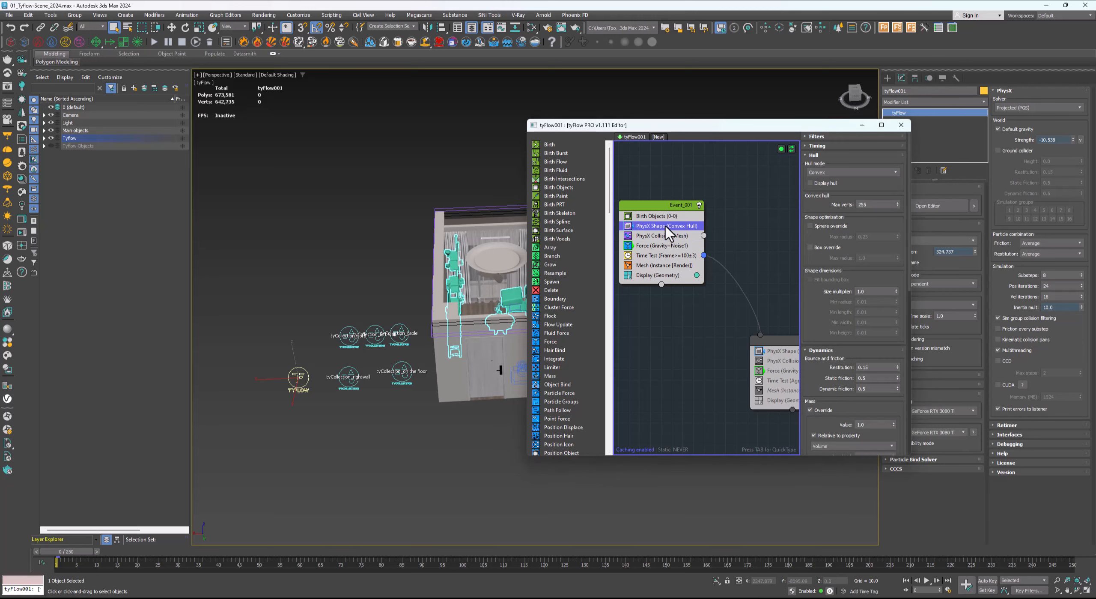
left_click(656, 236)
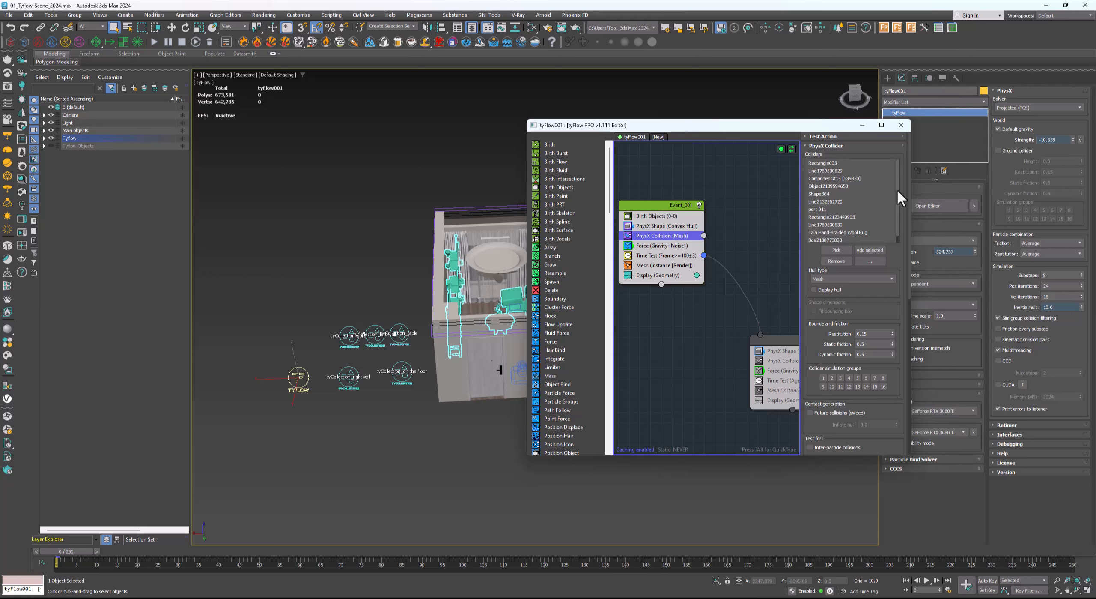
middle_click_drag(460, 301, 392, 285)
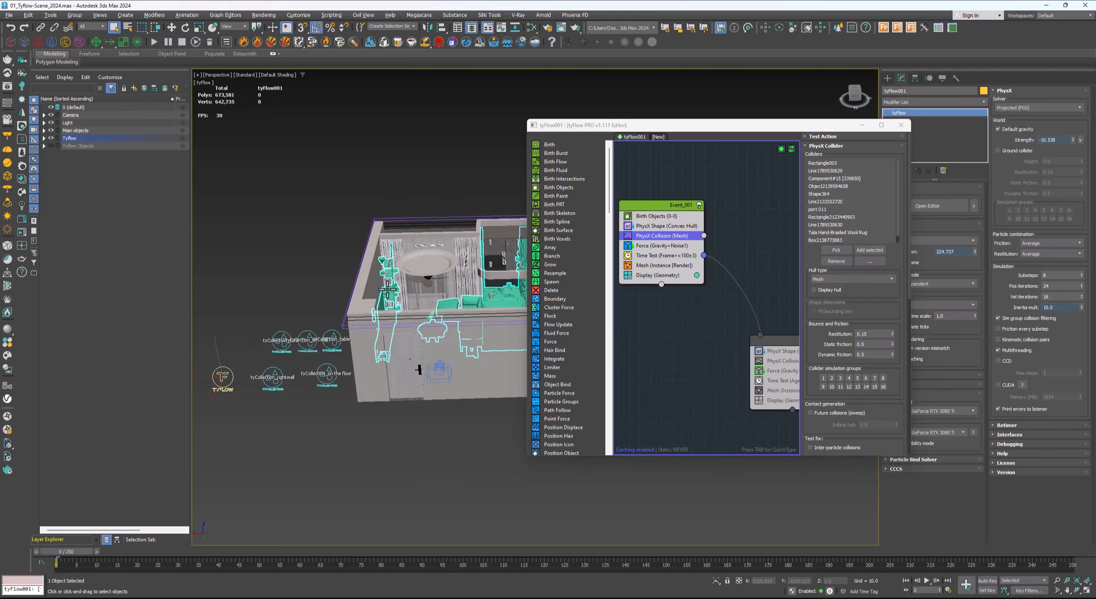
middle_click_drag(406, 331, 424, 385, "alt")
scroll(441, 346, "up", 3)
middle_click_drag(441, 347, 412, 316, "alt")
scroll(393, 277, "up", 3)
scroll(439, 271, "down", 3)
scroll(477, 290, "down", 3)
Set the built-in gravity strength of Event_001's Force (Gravity+Noise1) operator to the real-world value
left_click(668, 246)
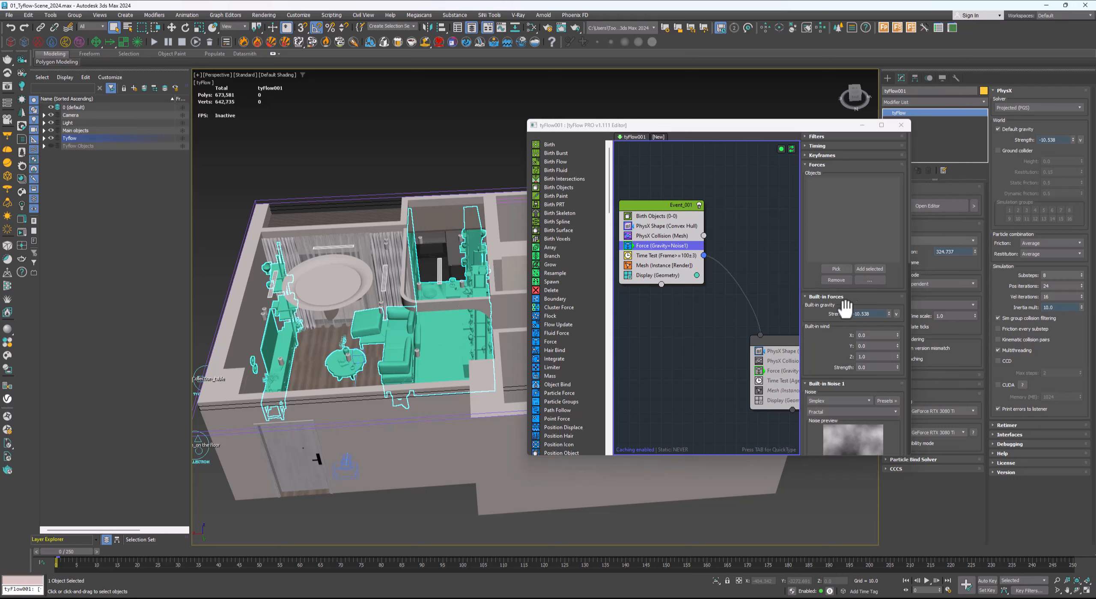
left_click(897, 313)
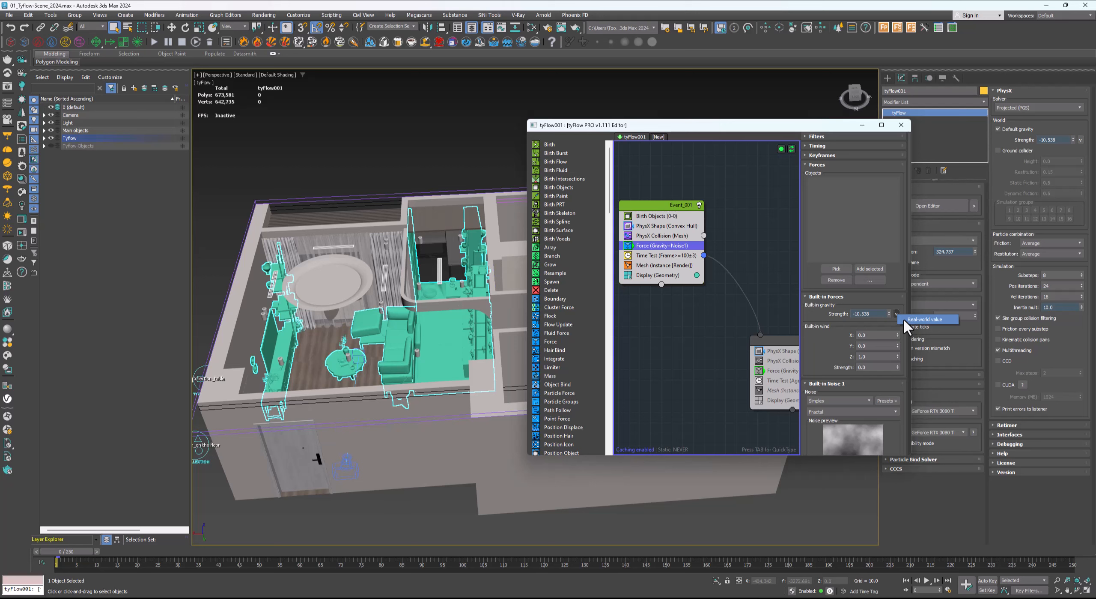
left_click(905, 319)
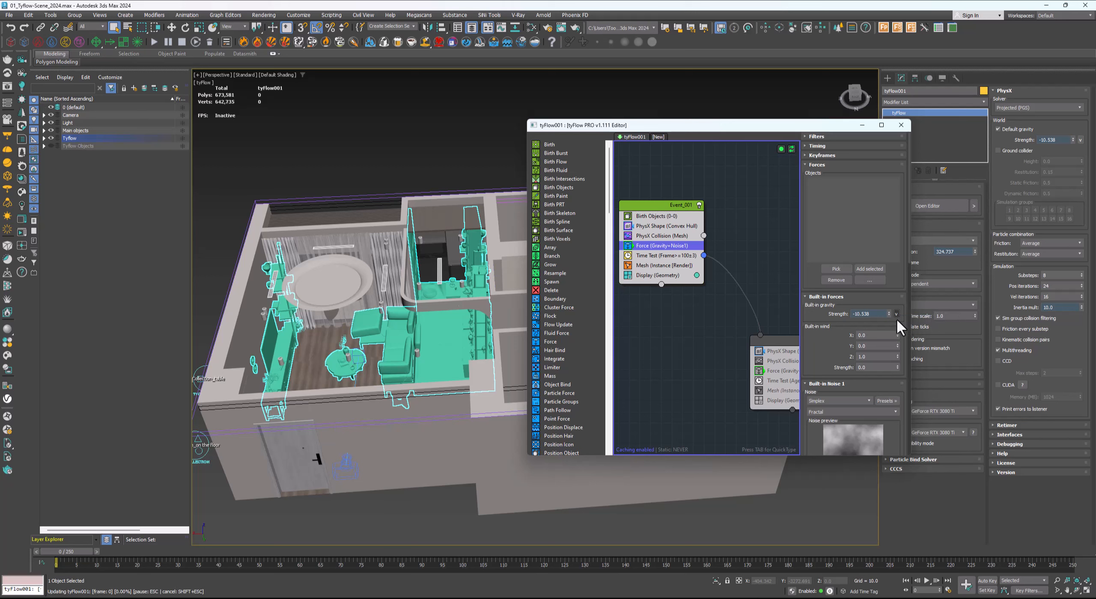
left_click(868, 314)
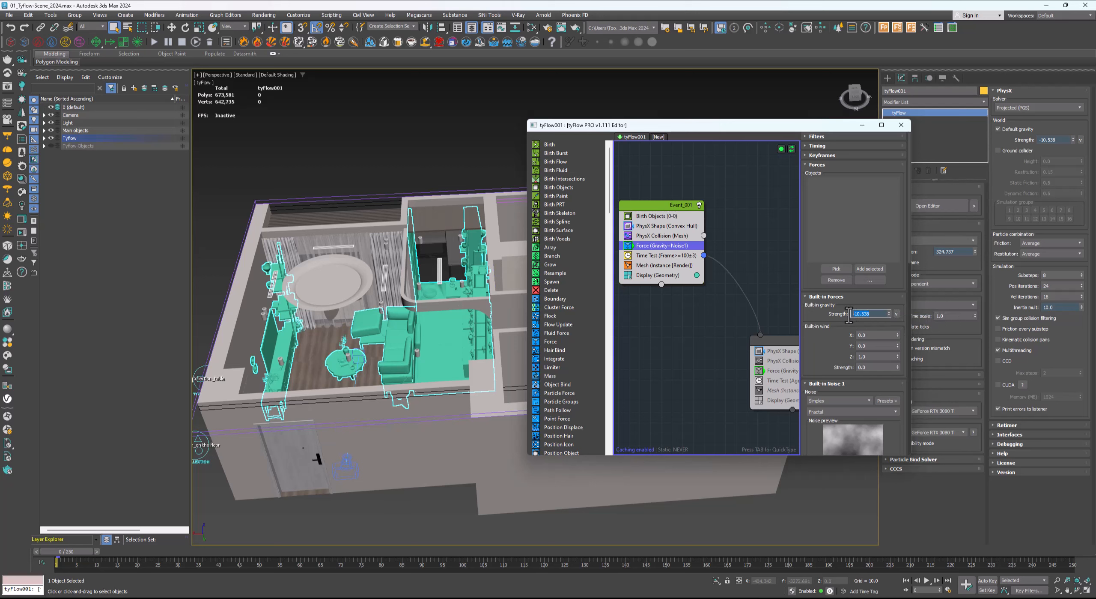
left_click(872, 314)
Check the scene's display units and system unit scale in Units Setup, leaving both dialogs unchanged
left_click(330, 16)
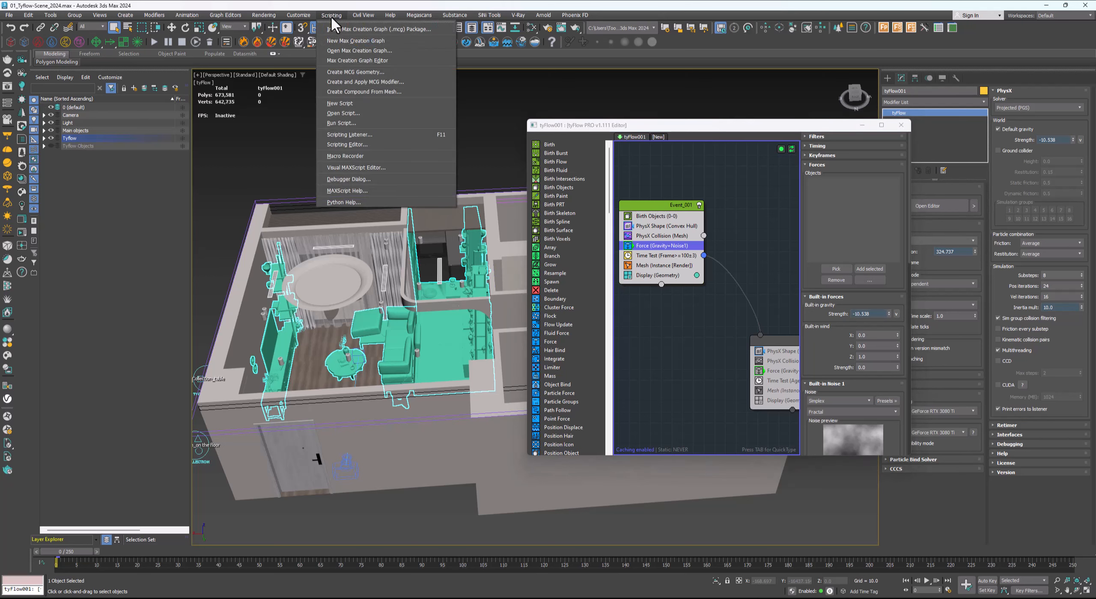
mouse_move(306, 14)
left_click(332, 158)
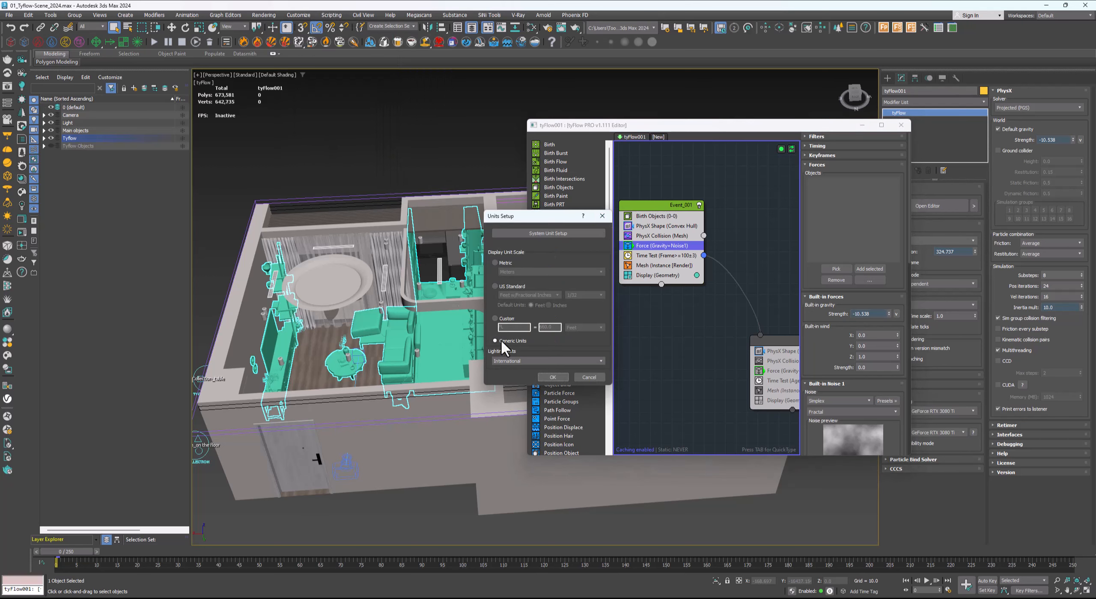
left_click(551, 233)
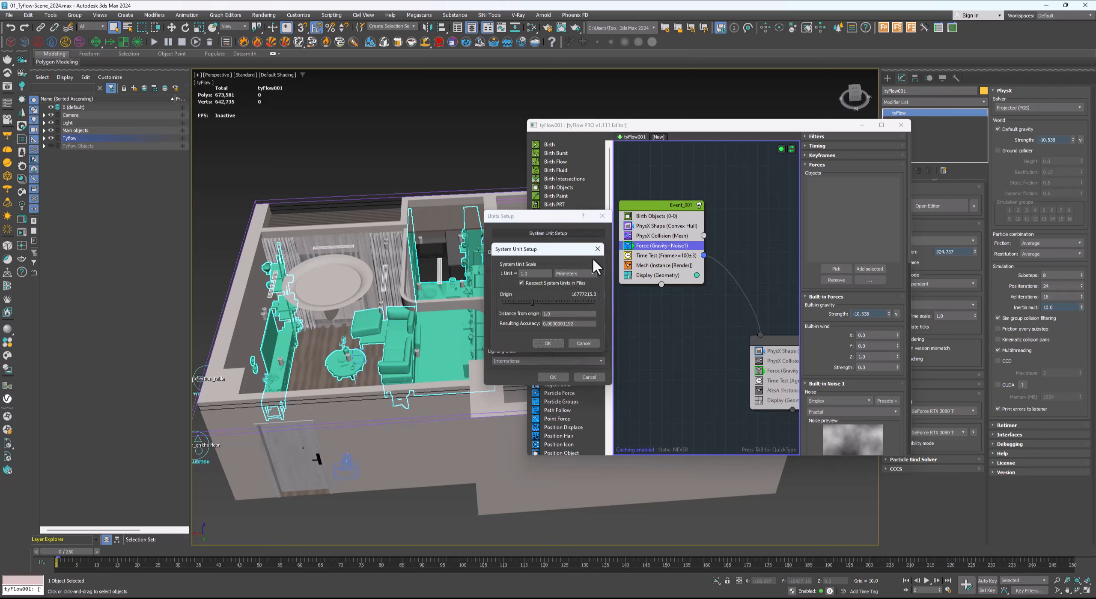
left_click(597, 249)
left_click(602, 215)
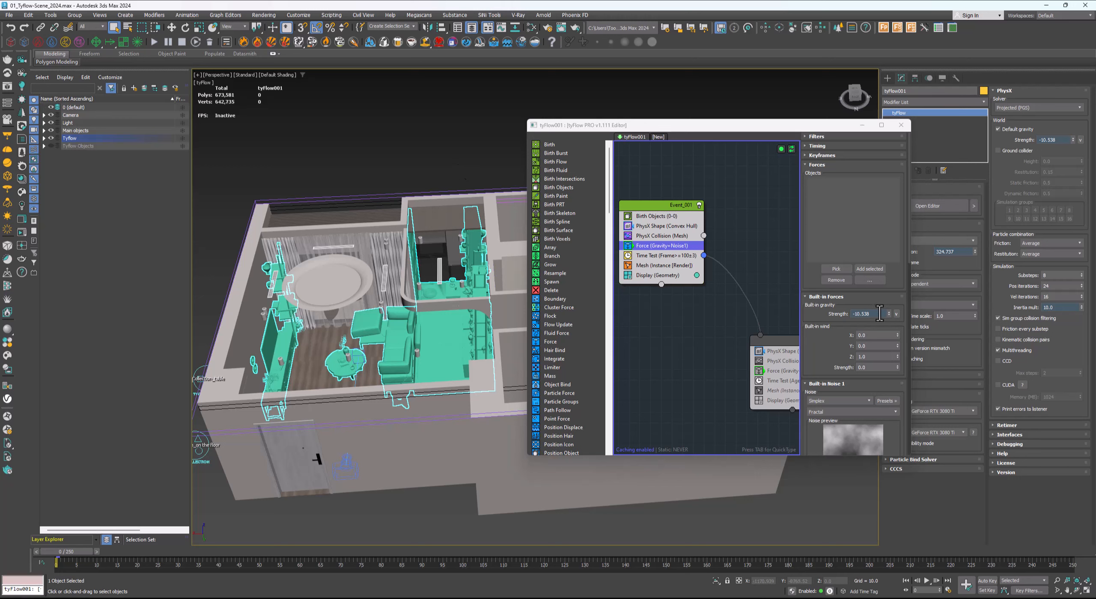
Review the Force operator's built-in gravity strength and inspect the furnished room from several angles at the starting frame
left_click_drag(875, 313, 852, 315)
left_click(841, 321)
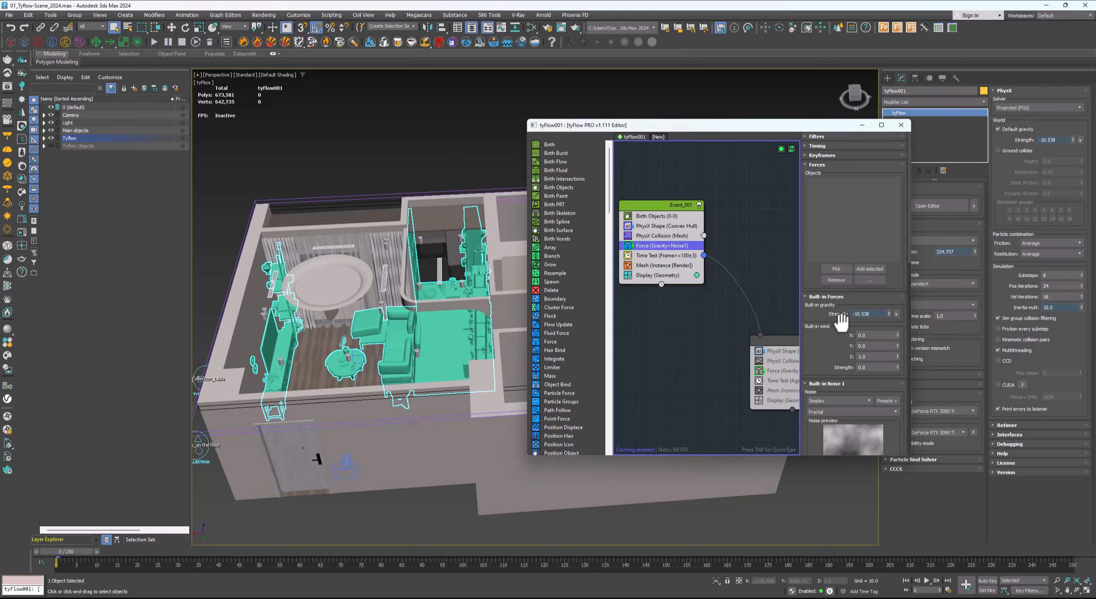
mouse_move(664, 288)
middle_mouse_down()
mouse_move(675, 286)
mouse_move(666, 280)
middle_mouse_up()
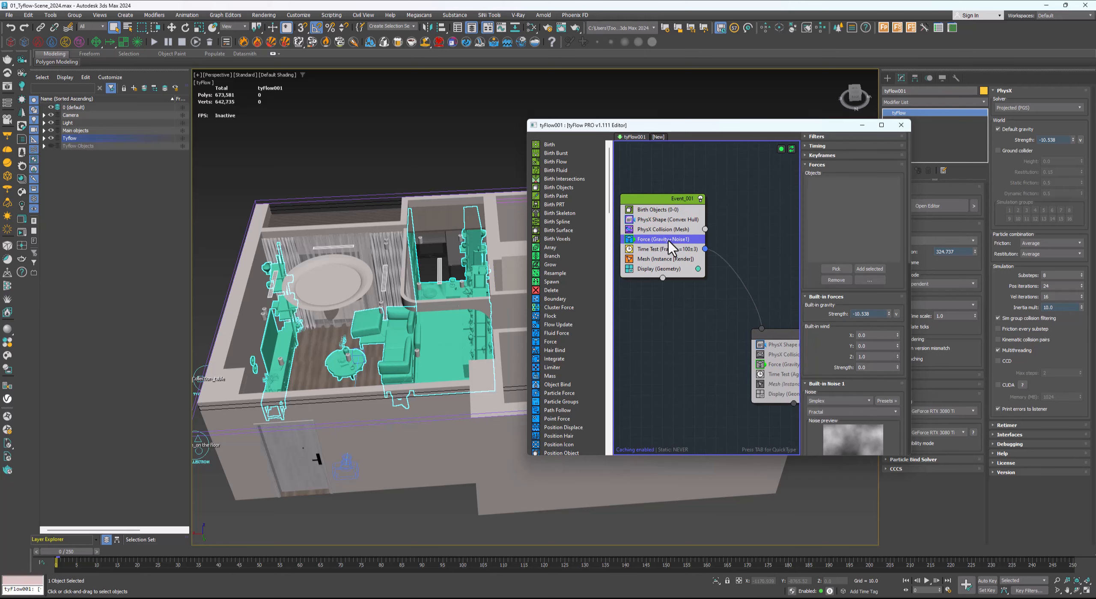
middle_click_drag(364, 315, 262, 292, "alt")
scroll(293, 328, "up", 3)
scroll(293, 308, "down", 2)
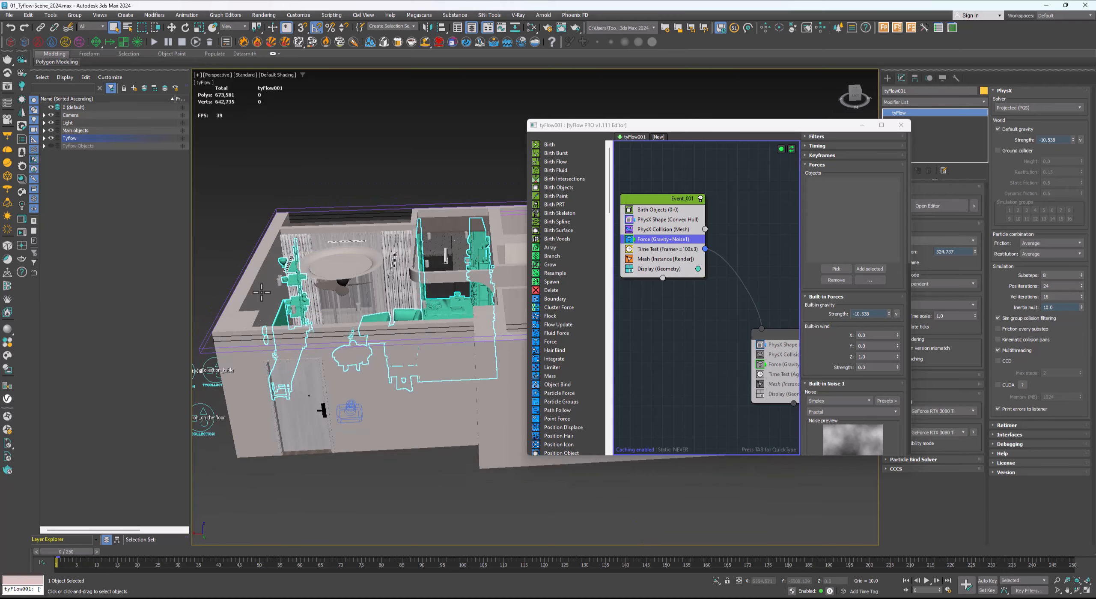
middle_click_drag(352, 280, 351, 351, "alt")
scroll(340, 351, "up", 4)
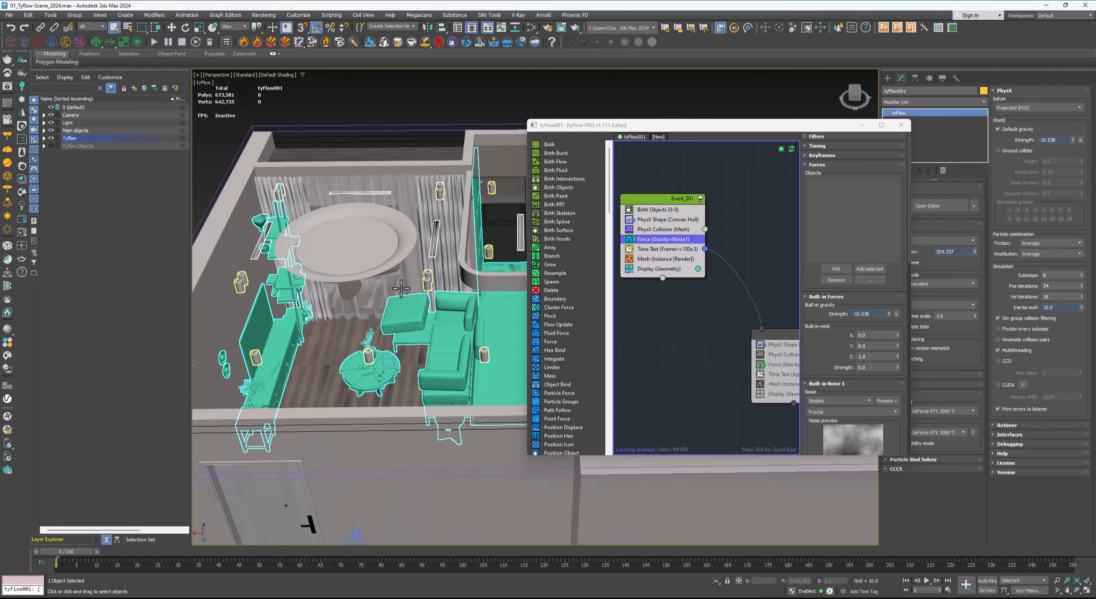
middle_click_drag(240, 282, 295, 303, "alt")
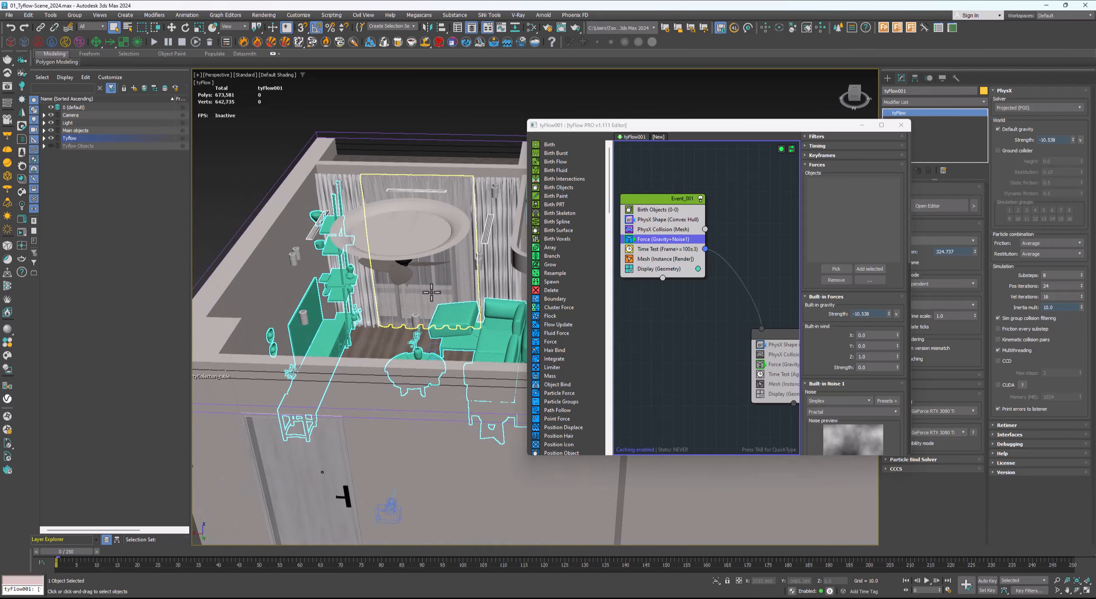
middle_click_drag(448, 310, 396, 317)
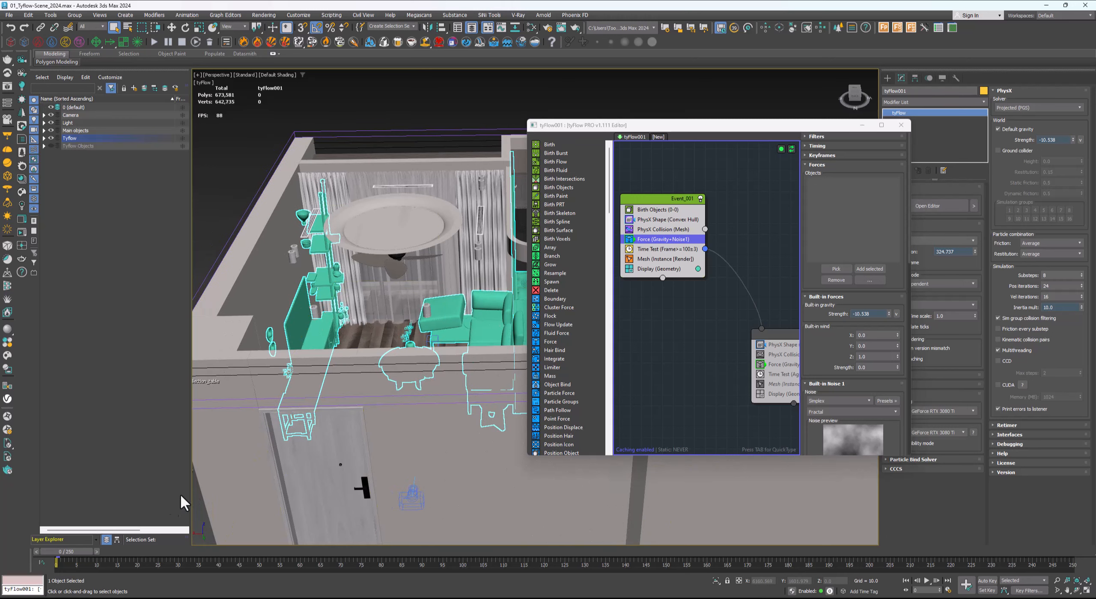
Advance the simulation to frame 24 and examine how the room's objects move
left_click_drag(84, 546, 174, 539)
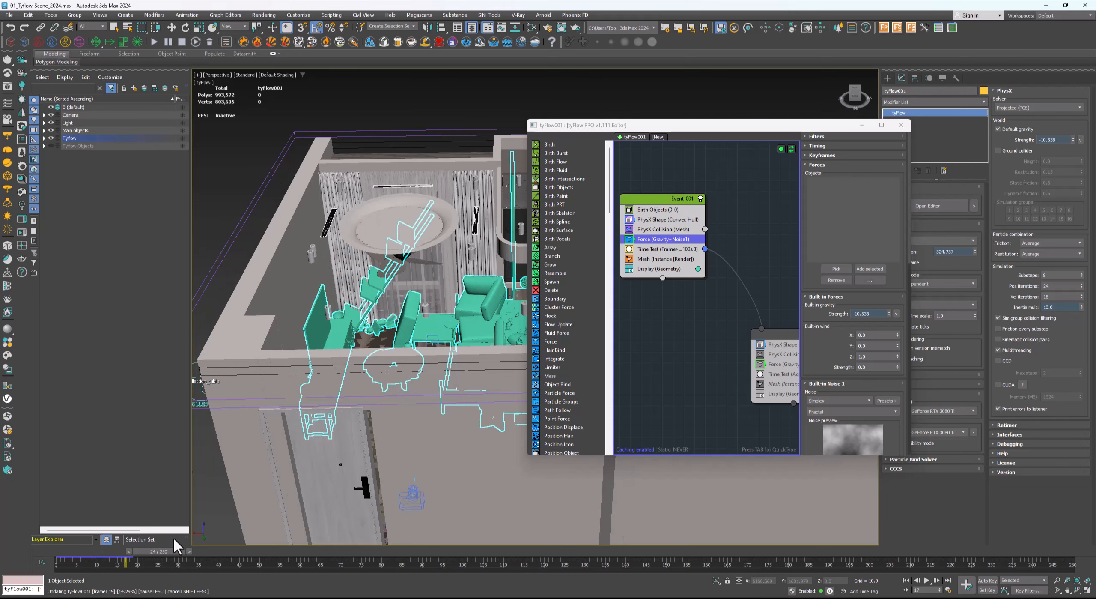
scroll(433, 304, "down", 3)
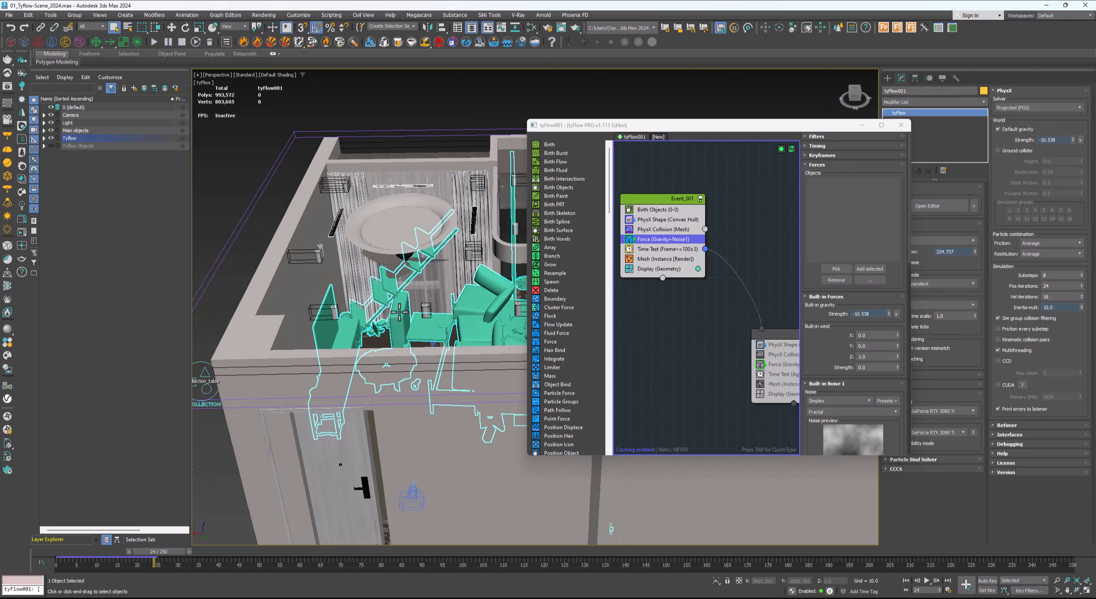
middle_click_drag(415, 312, 402, 329, "alt")
middle_click_drag(480, 357, 435, 338)
scroll(405, 330, "up", 5)
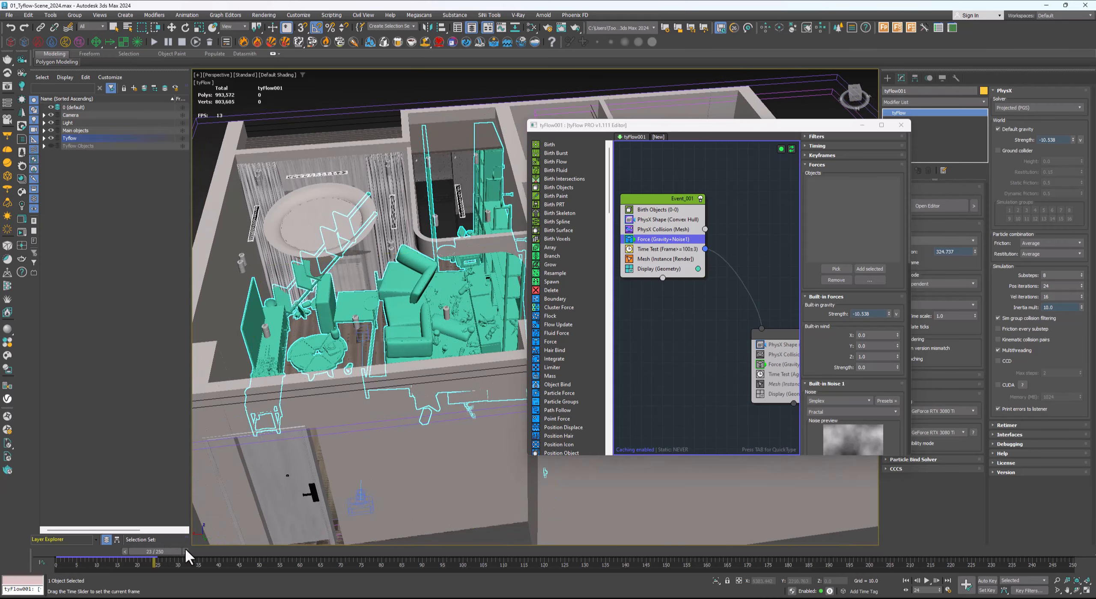
Advance the simulation to about frame 39 and inspect the sofa, table and left-wall objects up close
left_click_drag(186, 550, 225, 549)
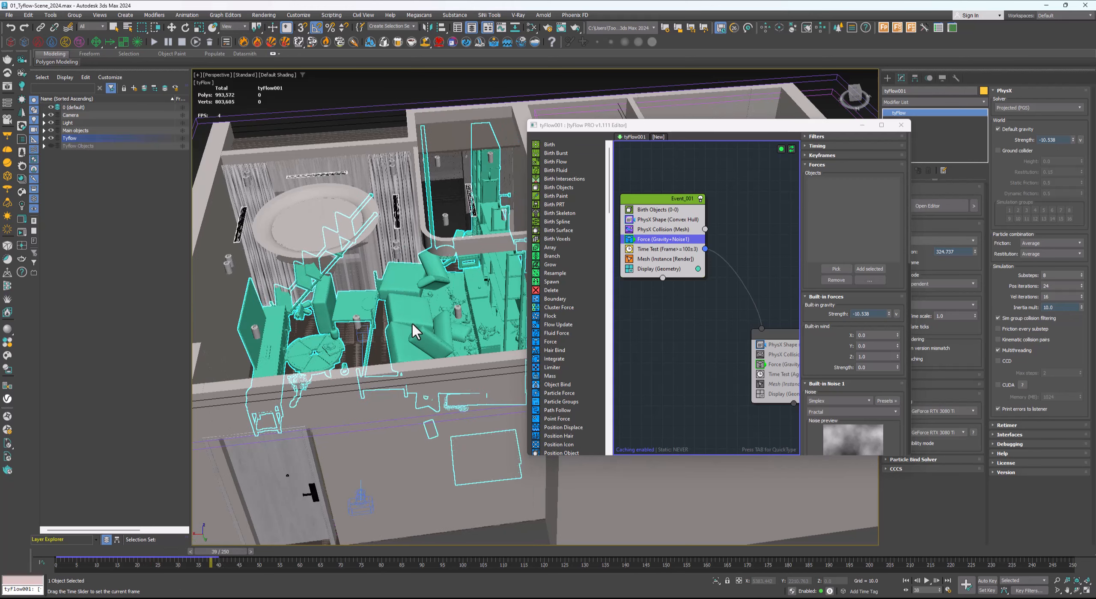
mouse_move(416, 334)
middle_mouse_down("alt")
mouse_move(421, 374)
mouse_move(416, 362)
mouse_move(409, 387)
mouse_move(422, 317)
middle_mouse_up("alt")
scroll(367, 336, "up", 3)
middle_click_drag(346, 342, 380, 321, "alt")
scroll(321, 325, "down", 3)
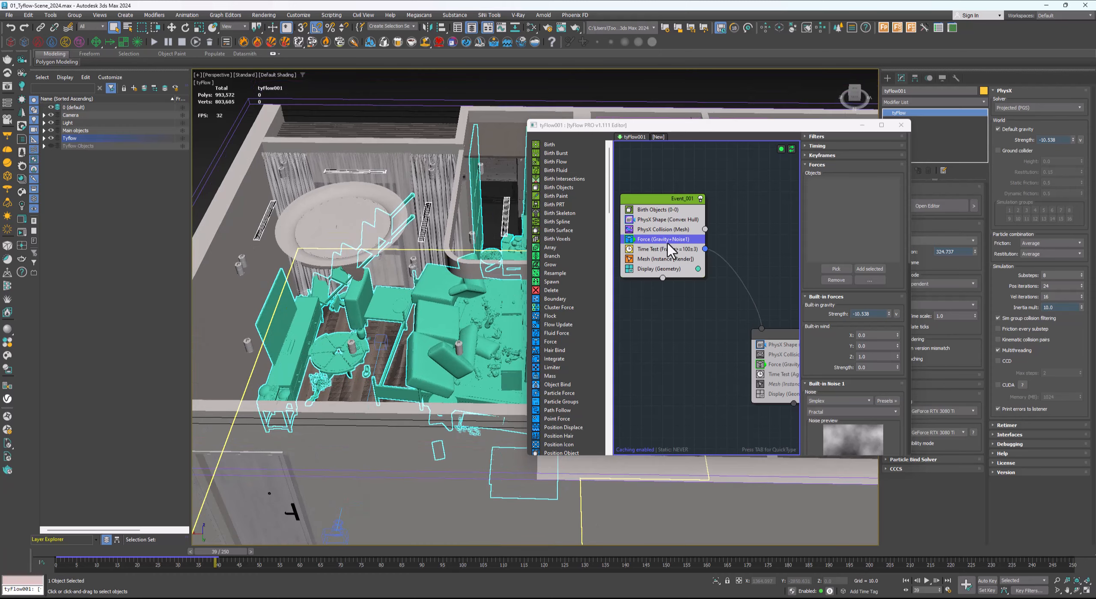
Review the test type, value and variation of Event_001's frame-based Time Test operator
left_click(669, 251)
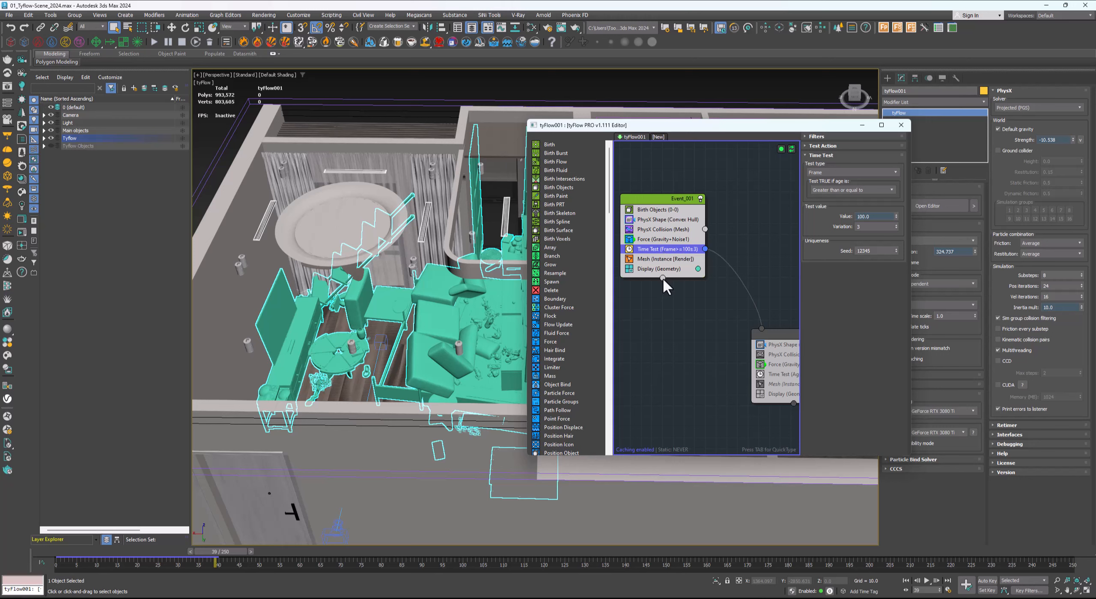
left_click_drag(670, 301, 671, 302)
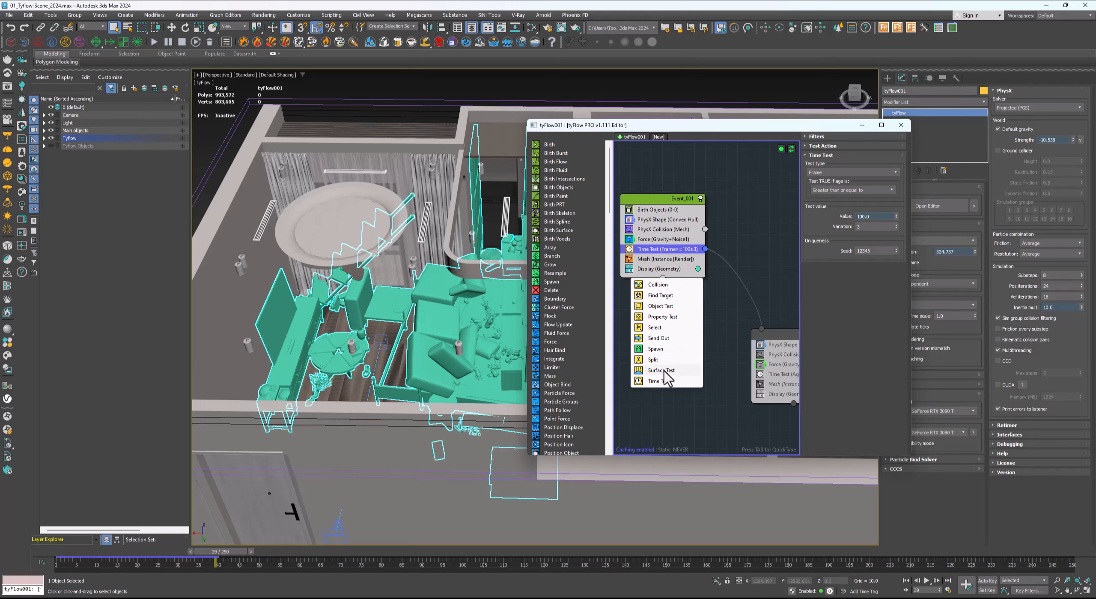
left_click(727, 300)
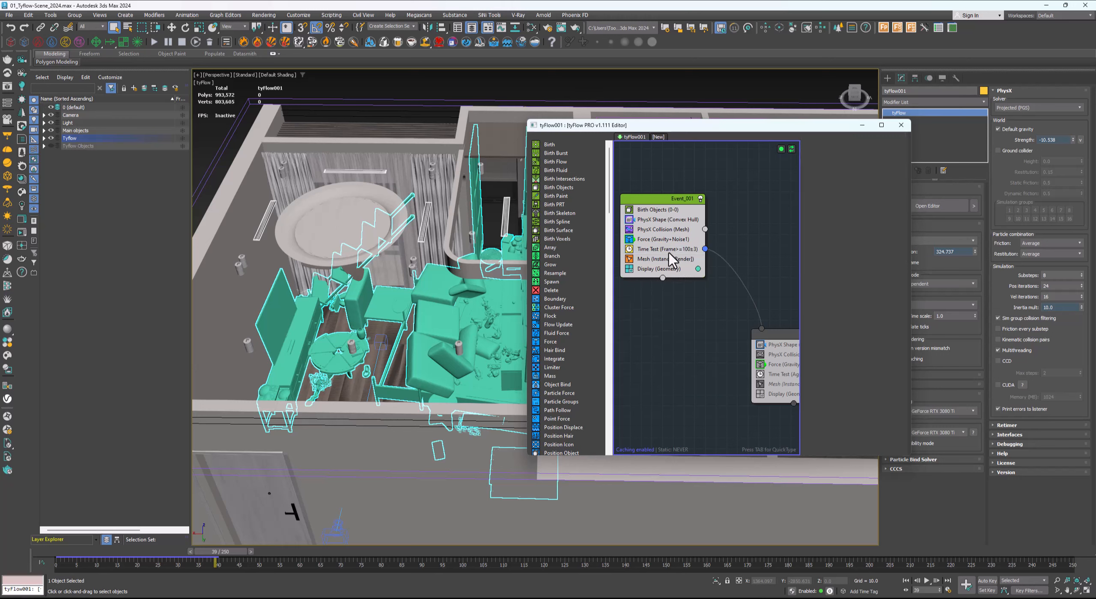
left_click(666, 248)
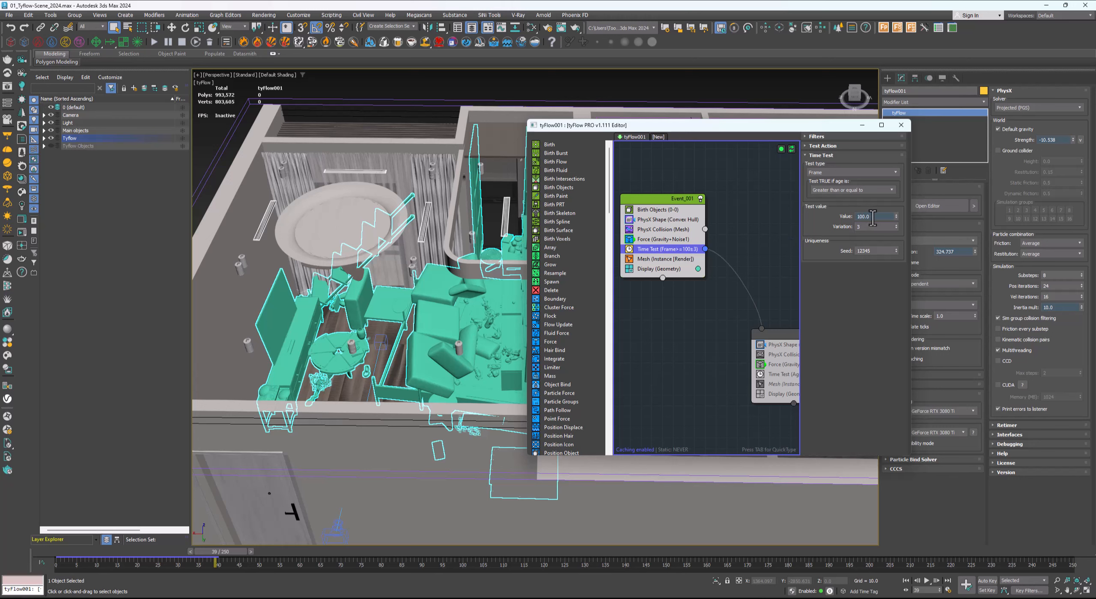
left_click_drag(872, 217, 853, 229)
Move the Event_002 node up so that it sits beside Event_001 in the flow editor
middle_click_drag(684, 302, 669, 283)
scroll(691, 275, "down", 1)
left_click_drag(720, 298, 724, 225)
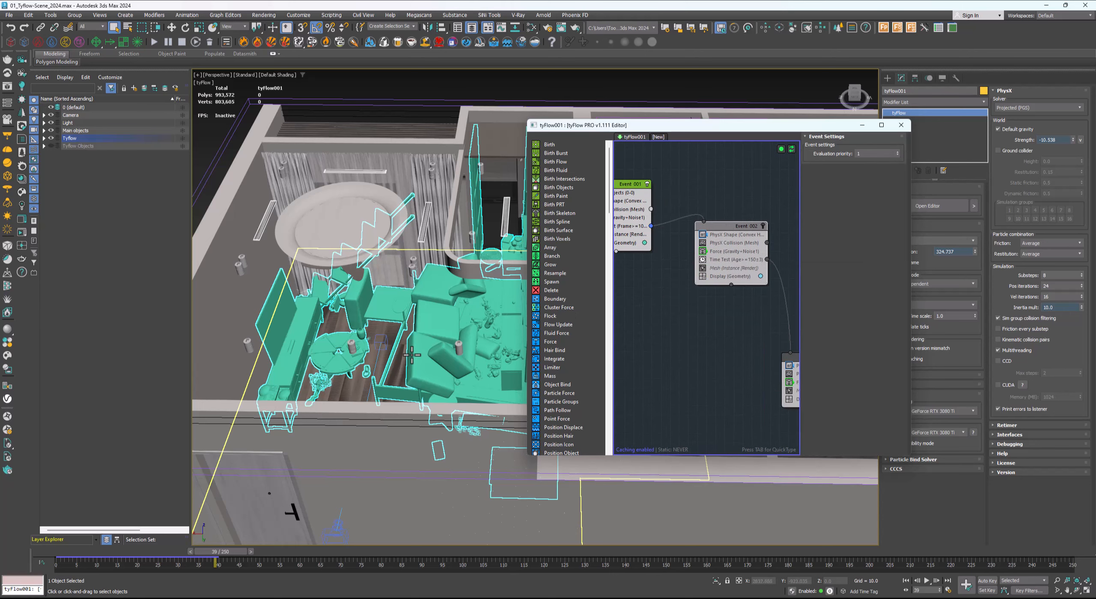
Advance the simulation to frame 100 with the whole apartment in view
scroll(440, 346, "down", 3)
middle_click_drag(440, 346, 392, 356)
left_click_drag(230, 550, 334, 551)
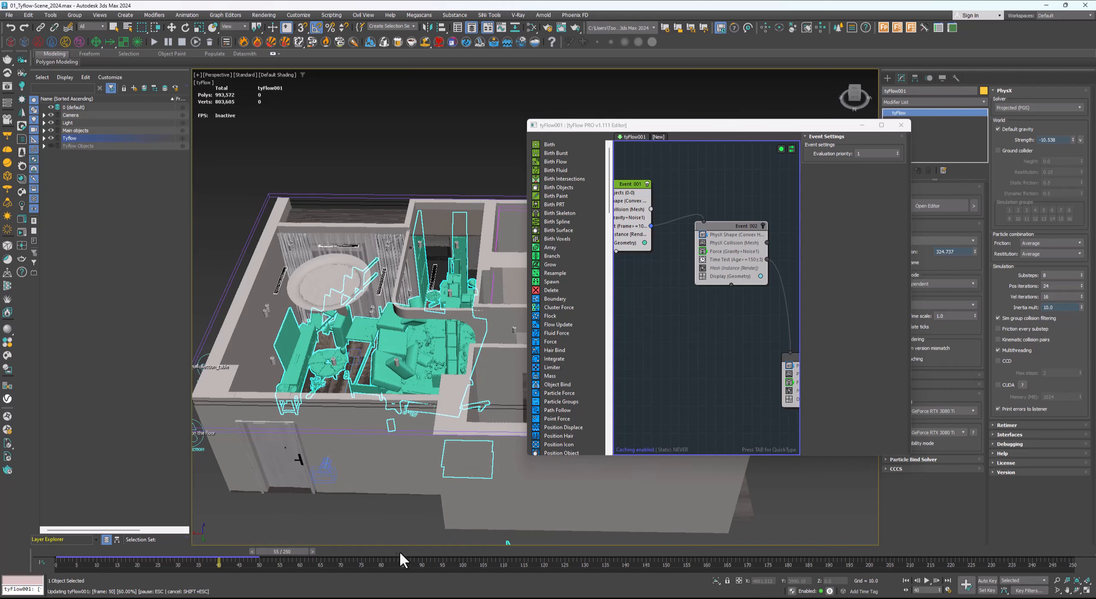
left_click_drag(404, 553, 443, 554)
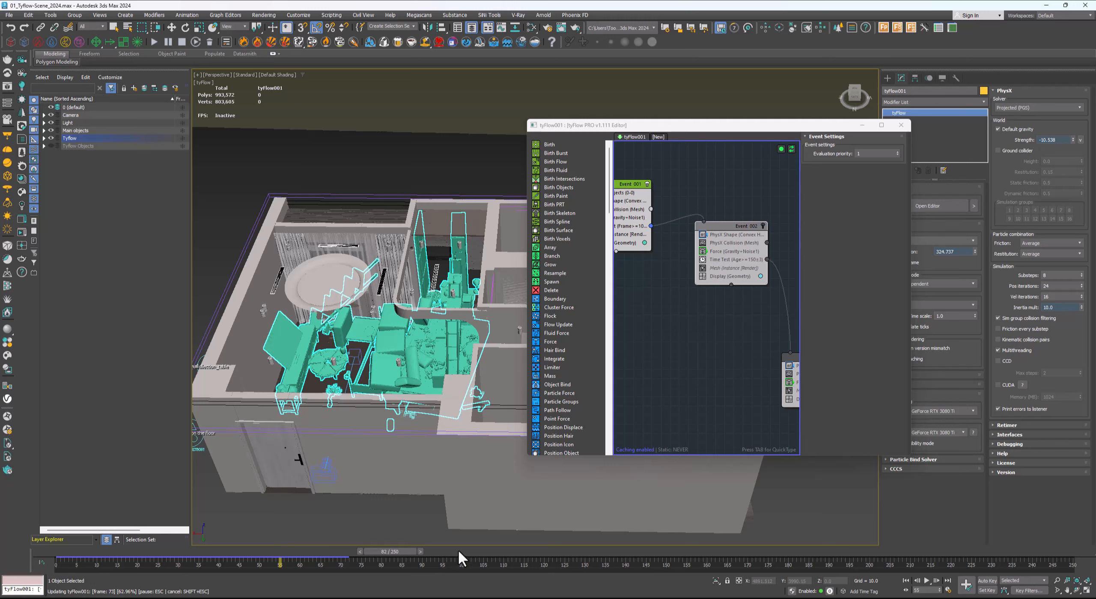
left_click_drag(464, 550, 469, 549)
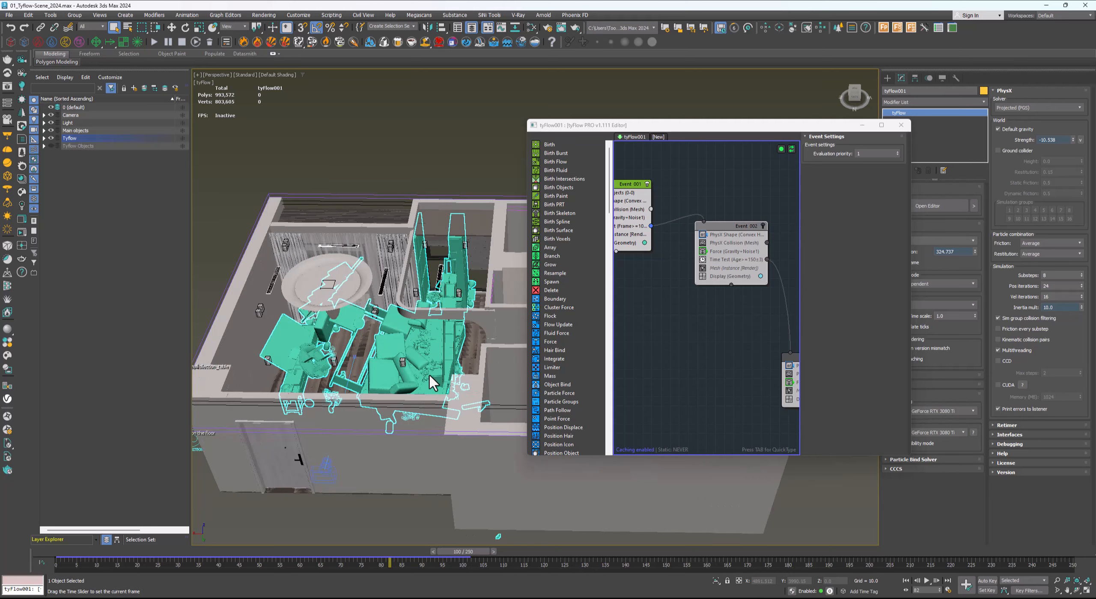
Deselect the tyFlow object and examine the scattered furniture in the apartment at frame 100
scroll(440, 352, "down", 3)
middle_click_drag(441, 352, 418, 407, "alt")
scroll(422, 308, "up", 4)
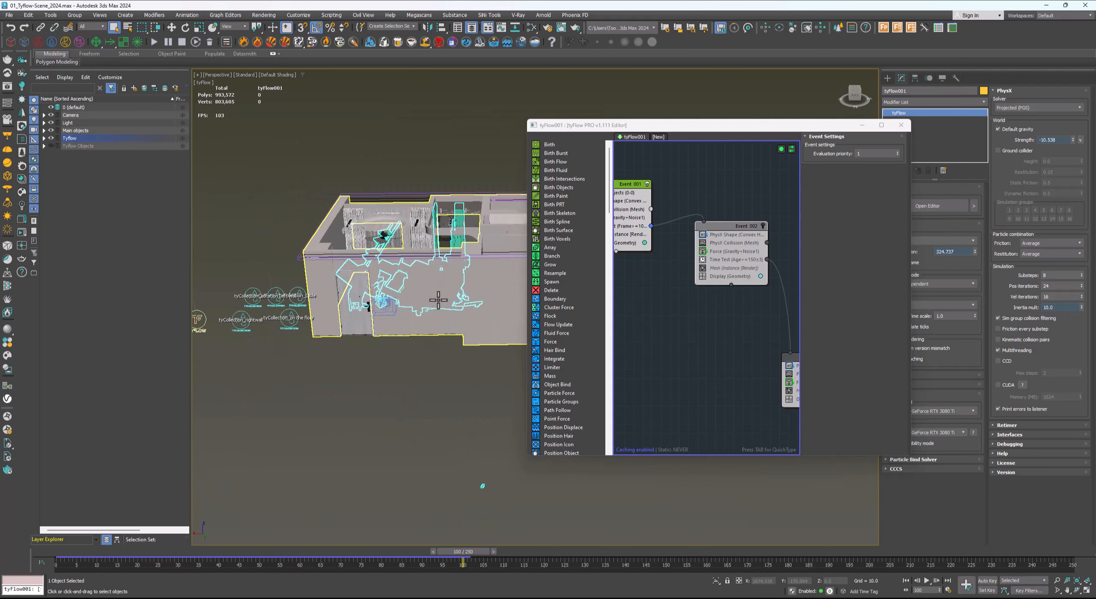
left_click(421, 382)
scroll(417, 334, "up", 1)
middle_click_drag(415, 330, 405, 403)
middle_click_drag(405, 403, 401, 421, "alt")
middle_click_drag(407, 315, 412, 376)
Enable Event_002 in the flow so its operators take part in the simulation
middle_click_drag(754, 229, 712, 260)
left_click(716, 266)
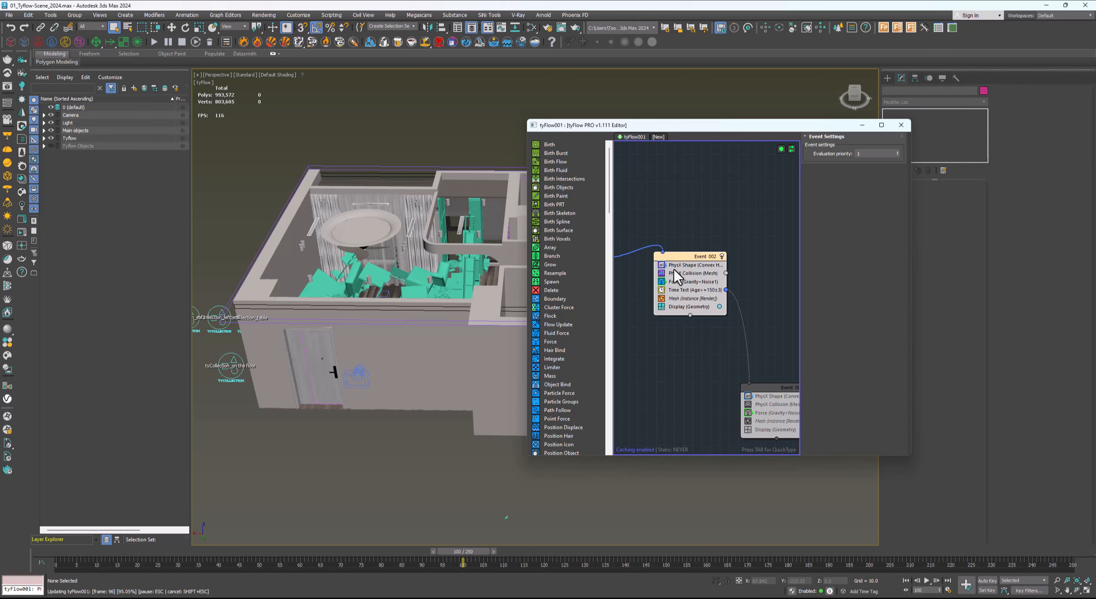
scroll(686, 269, "down", 2)
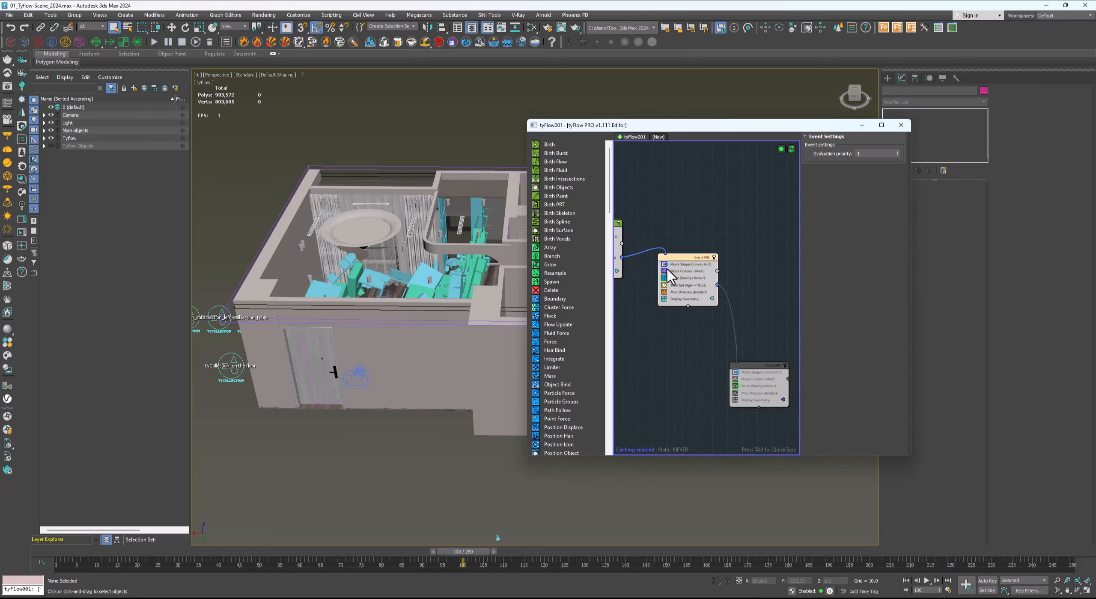
middle_click_drag(667, 270, 705, 298)
Open the settings of Event_002's Force (Gravity+Noise1) operator and its built-in gravity strength value
left_click(649, 246)
left_click(651, 253)
scroll(713, 284, "up", 1)
scroll(712, 285, "down", 1)
left_click(722, 287)
scroll(722, 287, "up", 1)
left_click(723, 287)
scroll(700, 299, "up", 1)
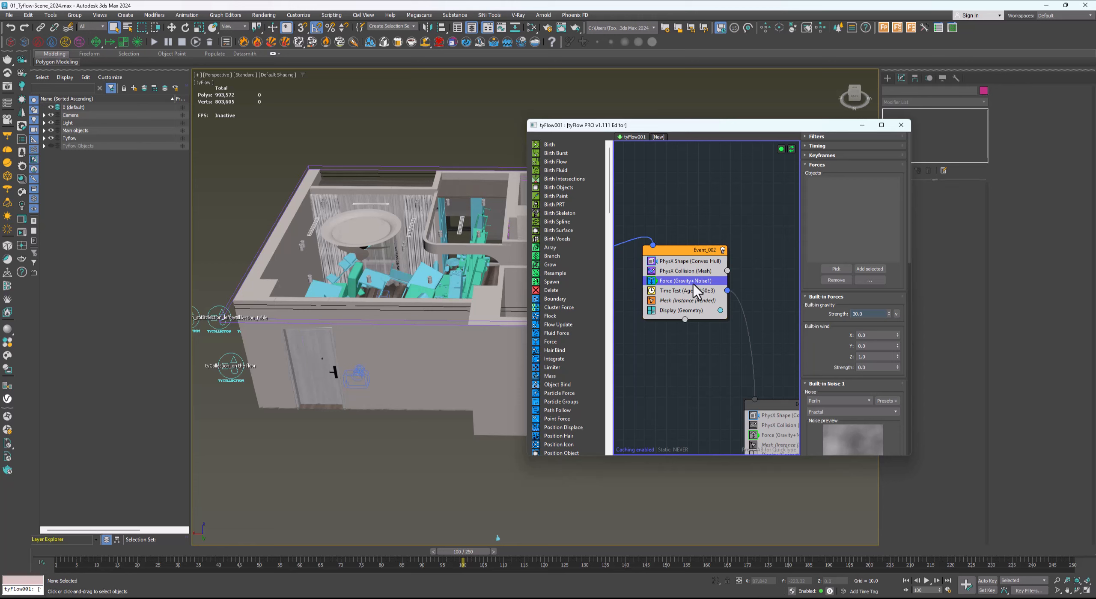
double_click(868, 314)
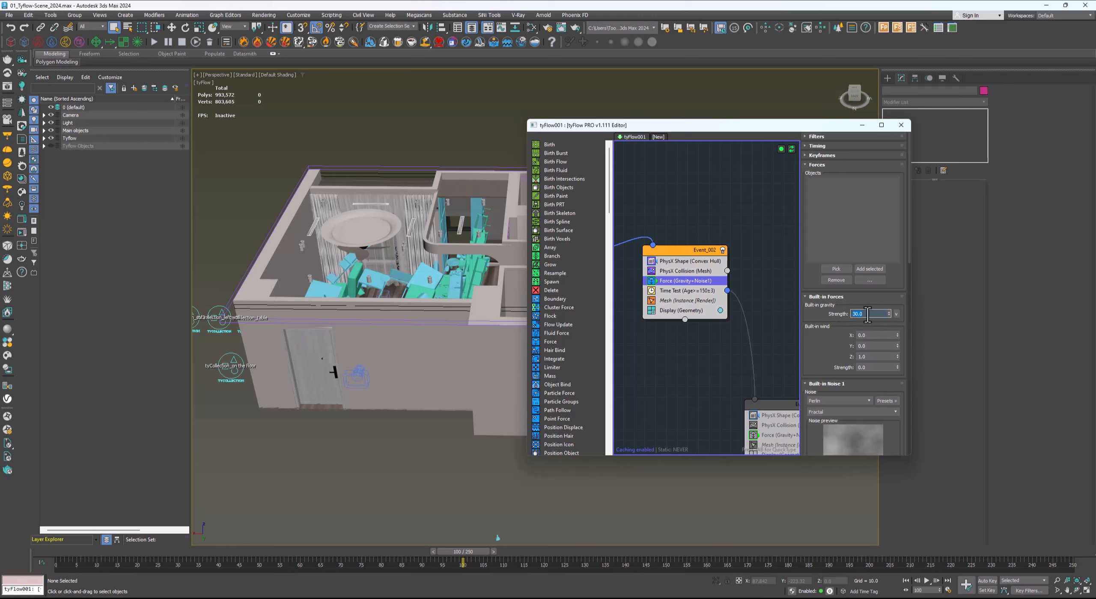
Advance the simulation to frame 122 and examine the apartment's floating furniture under Event_002's changed gravity from above
middle_click_drag(687, 289, 711, 321)
double_click(869, 313)
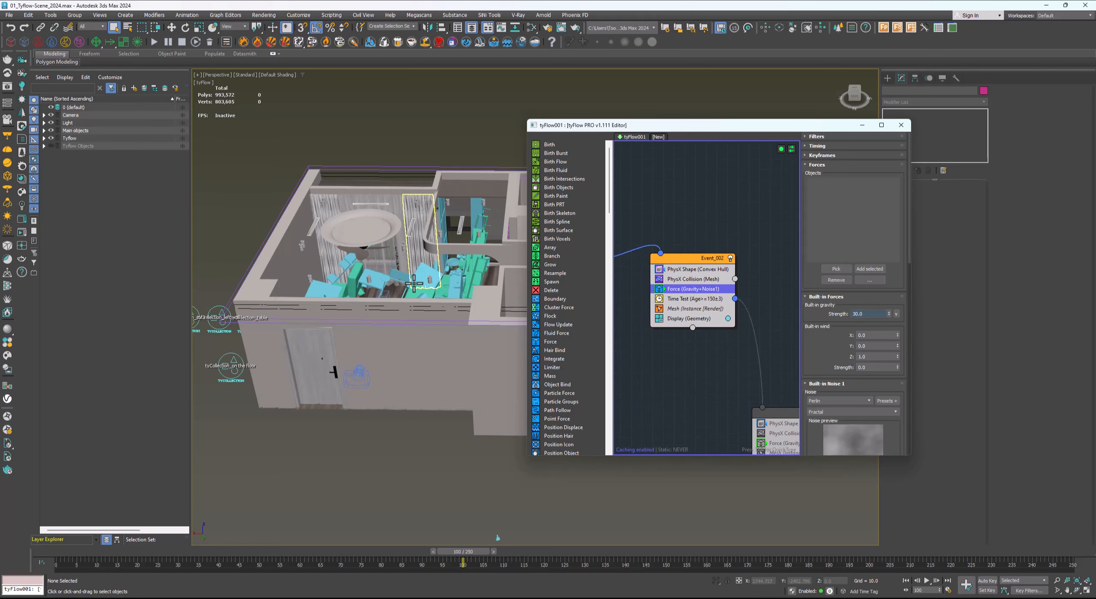
middle_click_drag(414, 281, 374, 433)
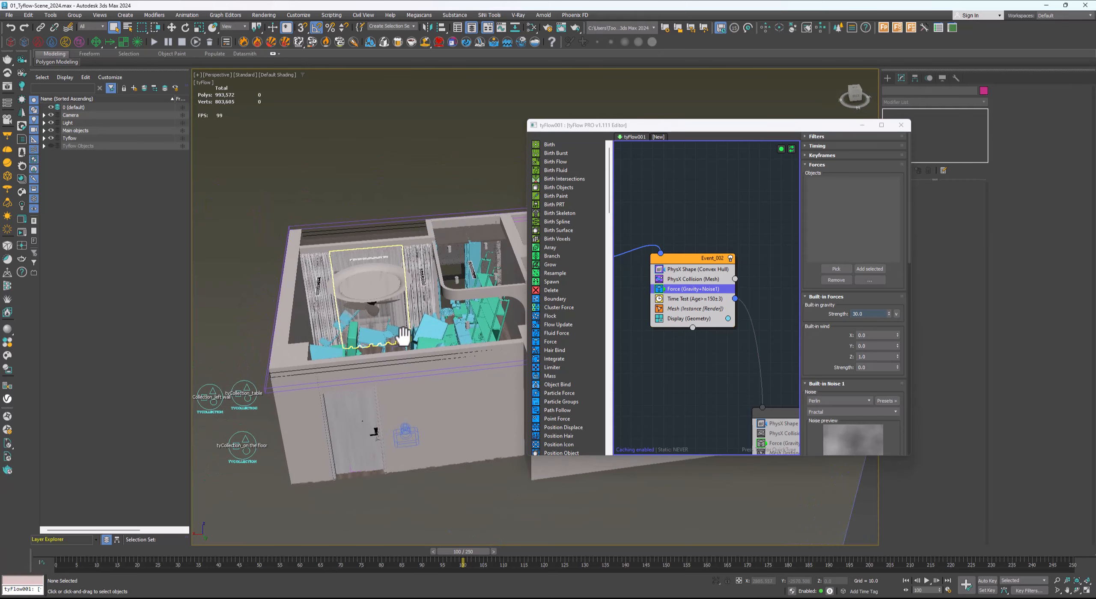
left_click_drag(473, 550, 560, 534)
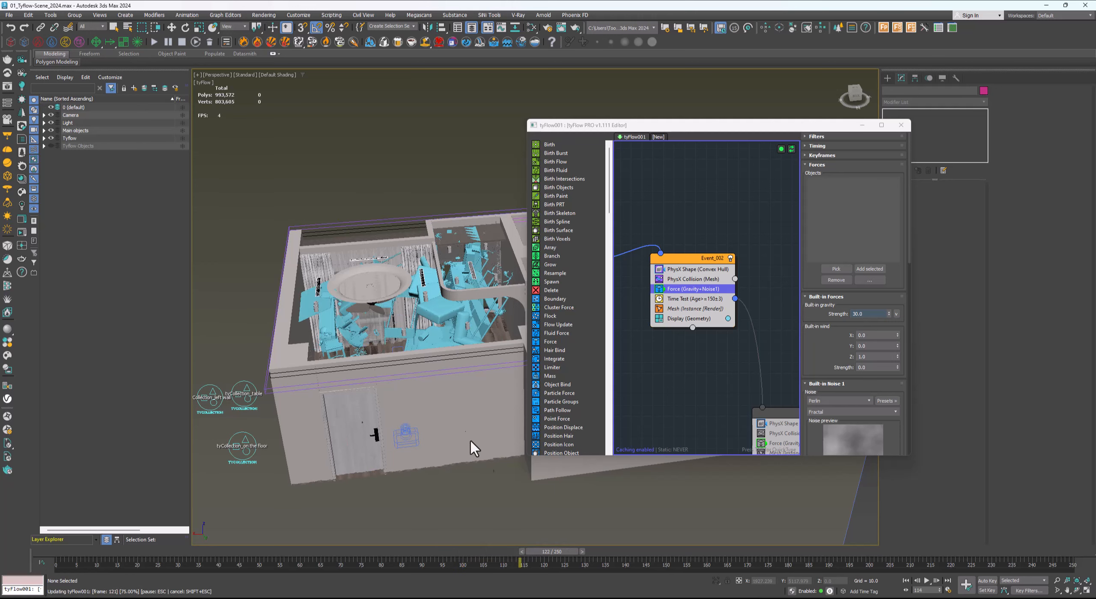
middle_click_drag(460, 367, 404, 390, "alt")
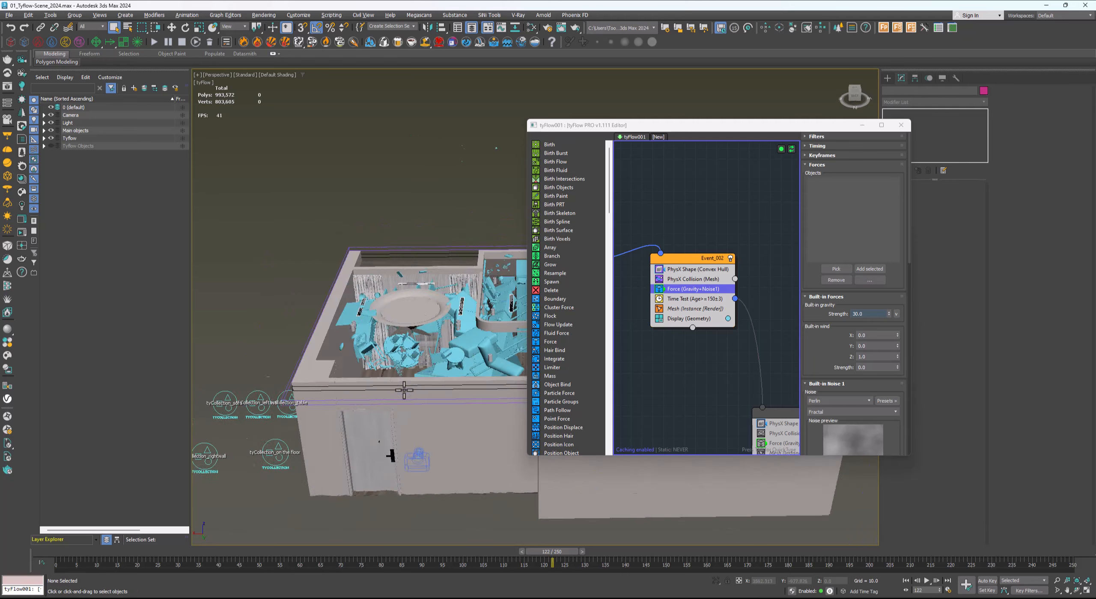
middle_click_drag(243, 403, 283, 382)
middle_click_drag(415, 386, 357, 370)
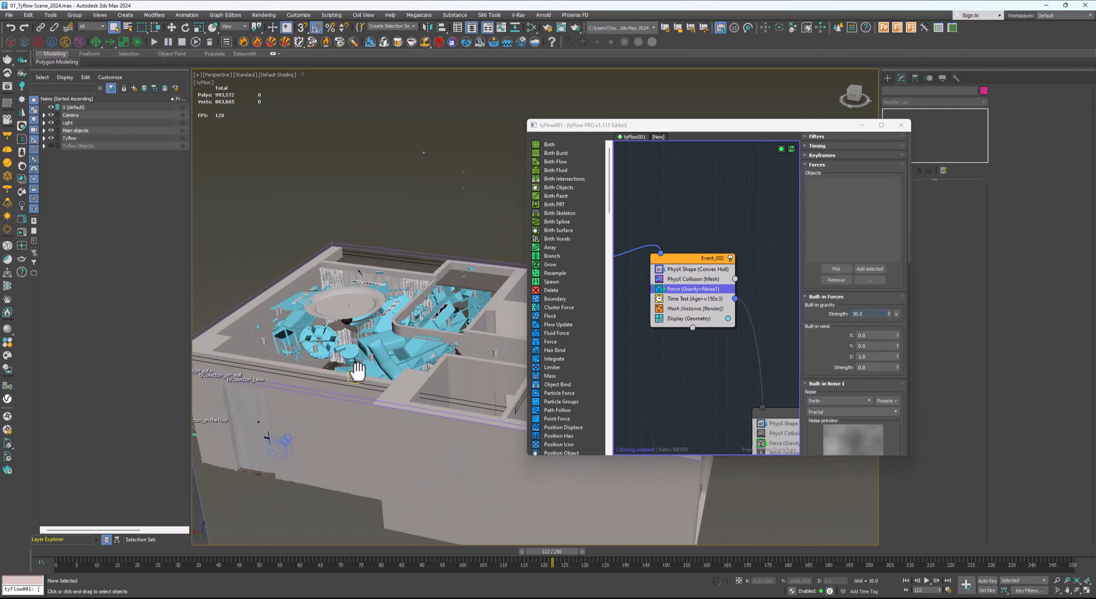
Switch to the maximized Main Camera view and advance the simulation to frame 137
key("alt+w")
left_click_drag(639, 132, 325, 174)
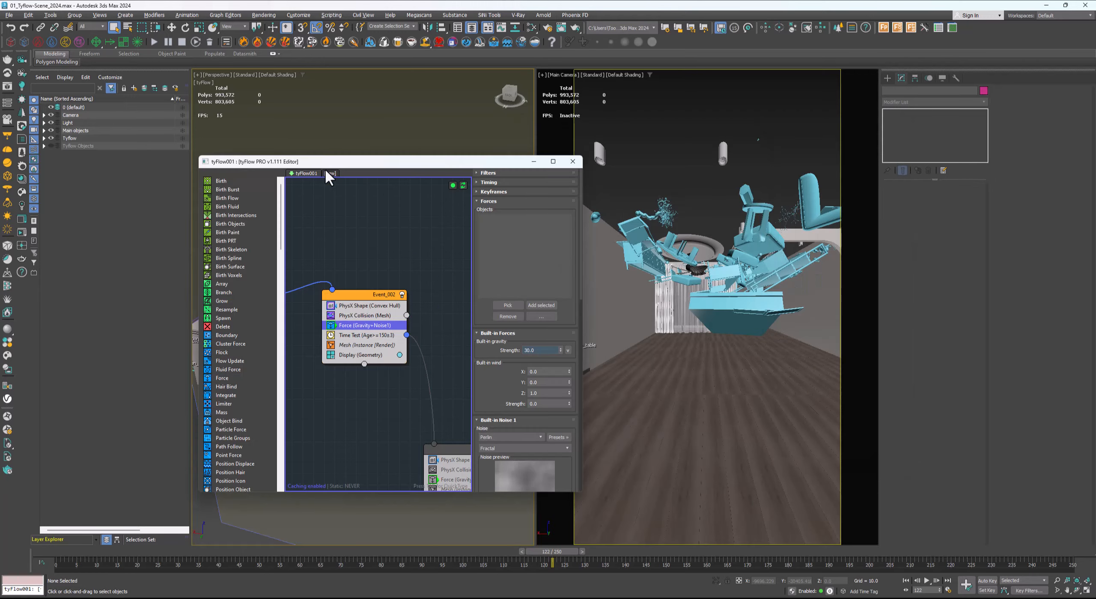
key("alt+w")
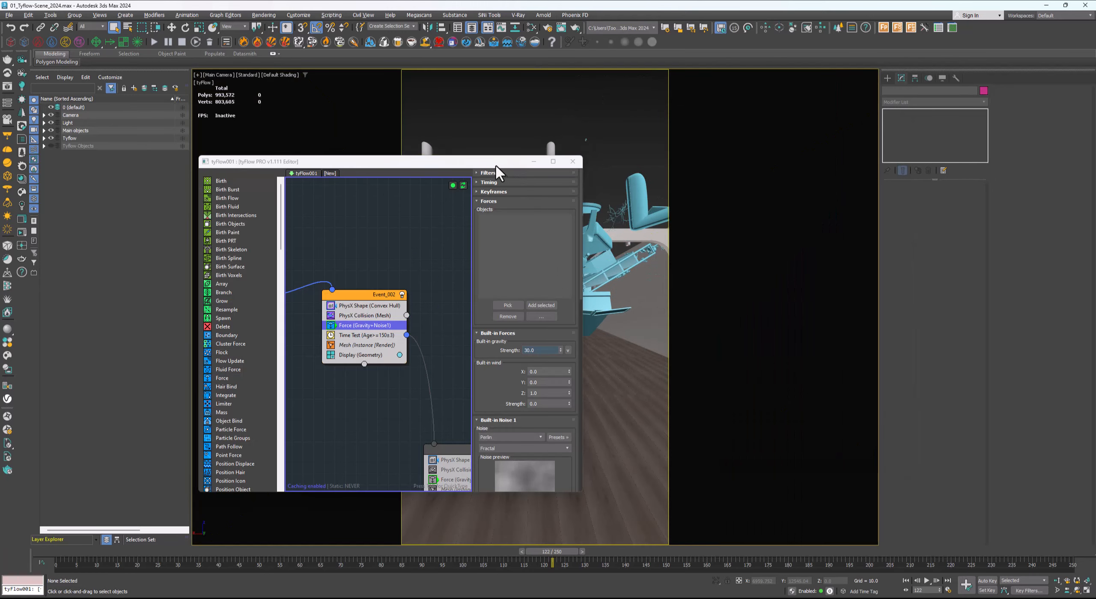
left_click_drag(496, 166, 973, 127)
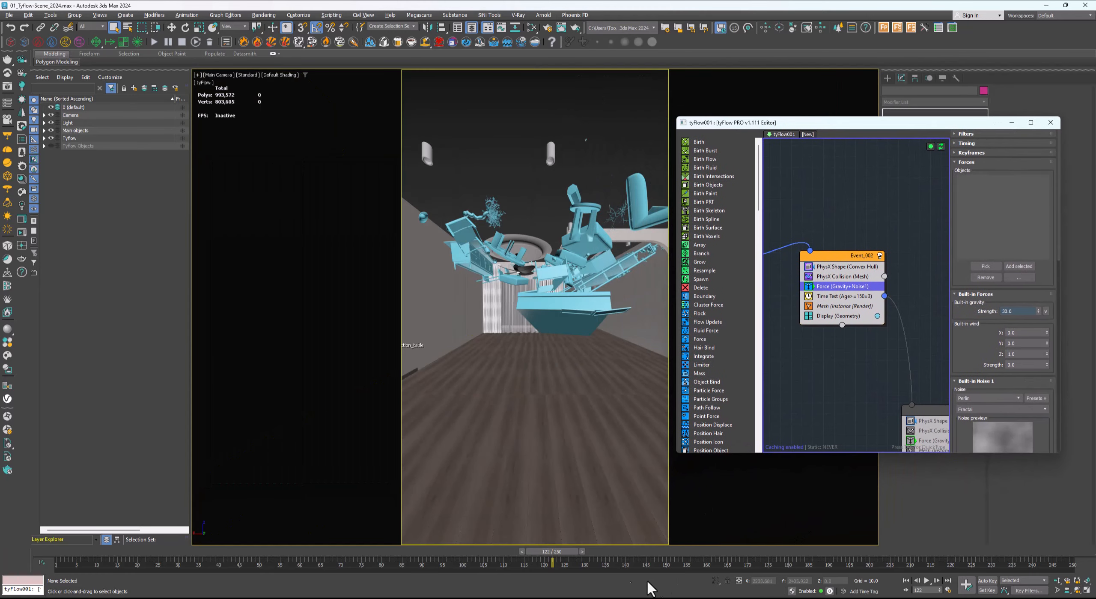
left_click_drag(550, 551, 611, 552)
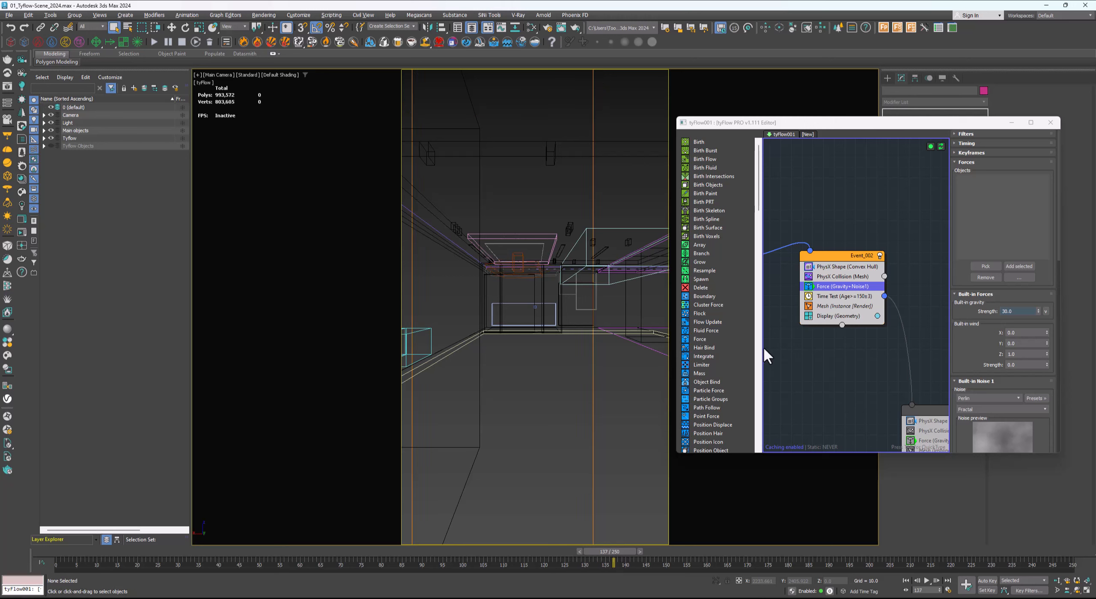
Open the settings of Event_002's Time Test operator and examine its particle age test value
scroll(866, 313, "down", 1)
middle_click_drag(851, 324, 811, 317)
scroll(813, 293, "up", 1)
left_click(813, 290)
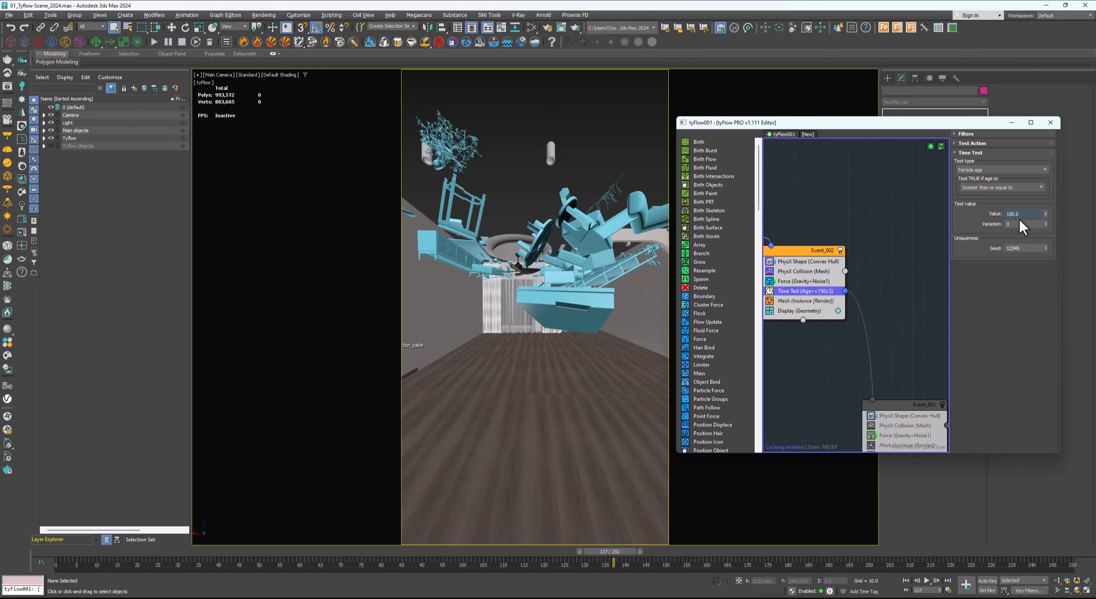
middle_click_drag(815, 311, 835, 314)
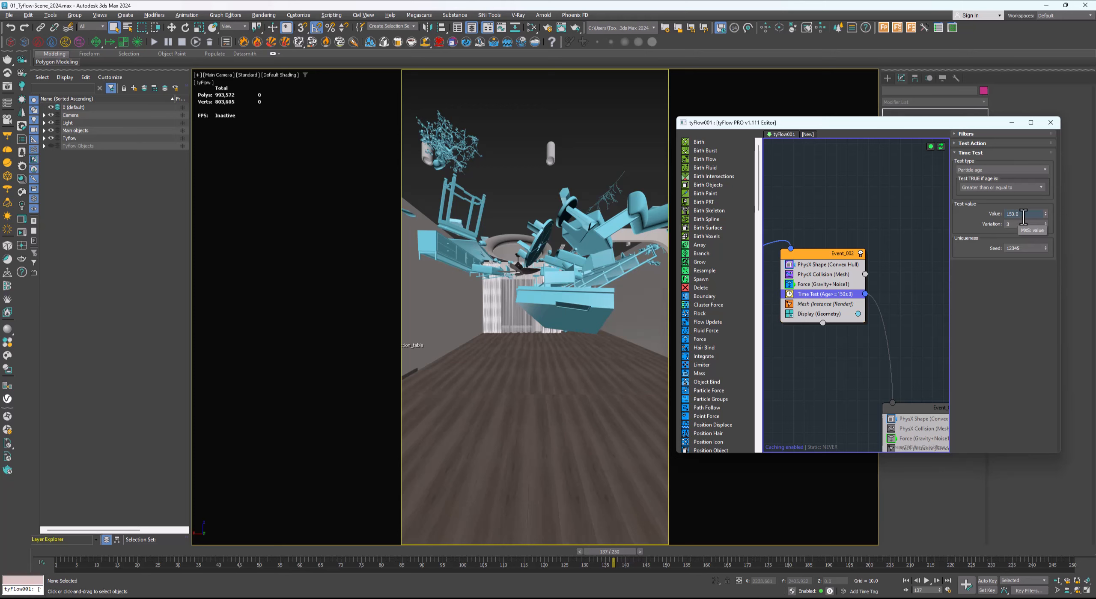
middle_click_drag(866, 303, 833, 271)
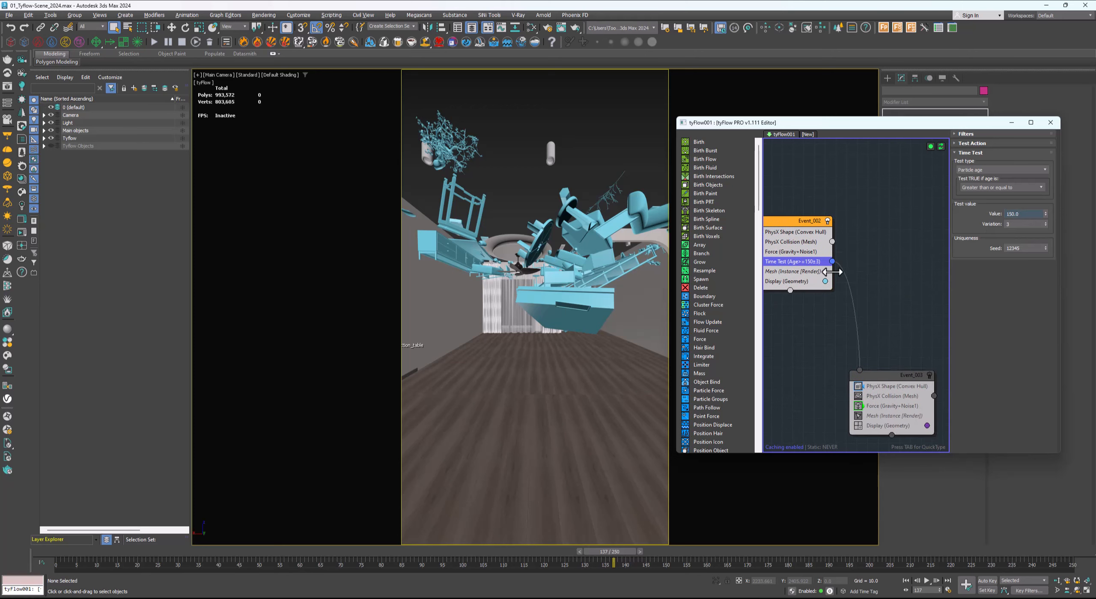
Move the Event_003 node closer to Event_002 in the flow so both events fit in view
left_click_drag(888, 377, 887, 313)
middle_click_drag(886, 313, 847, 322)
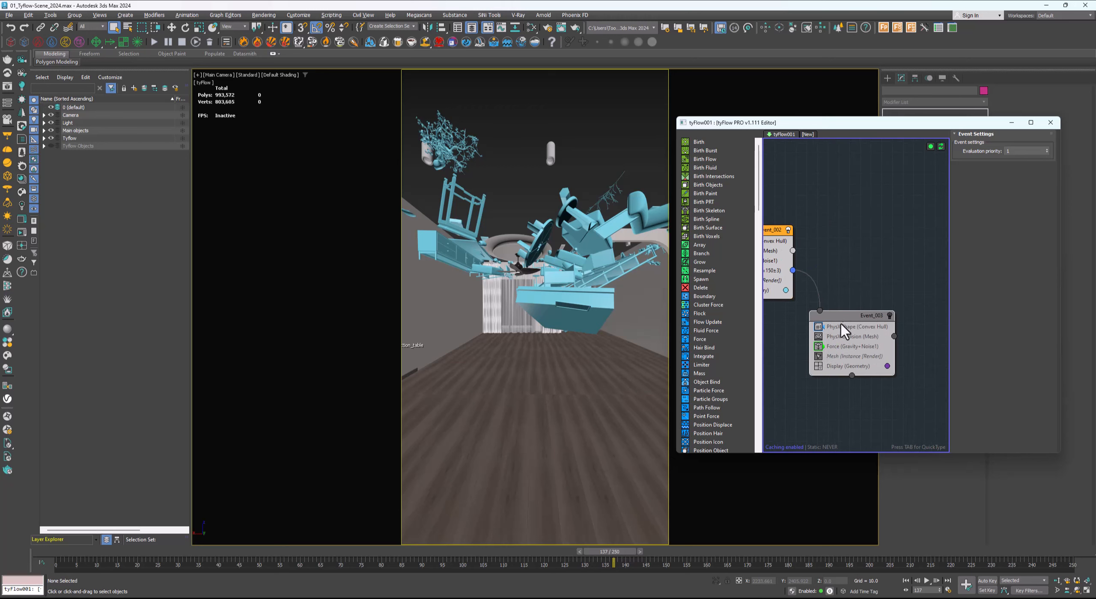
left_click_drag(847, 322, 858, 281)
scroll(838, 297, "down", 1)
middle_click_drag(829, 301, 857, 310)
left_click_drag(884, 289, 888, 299)
middle_click_drag(851, 306, 860, 307)
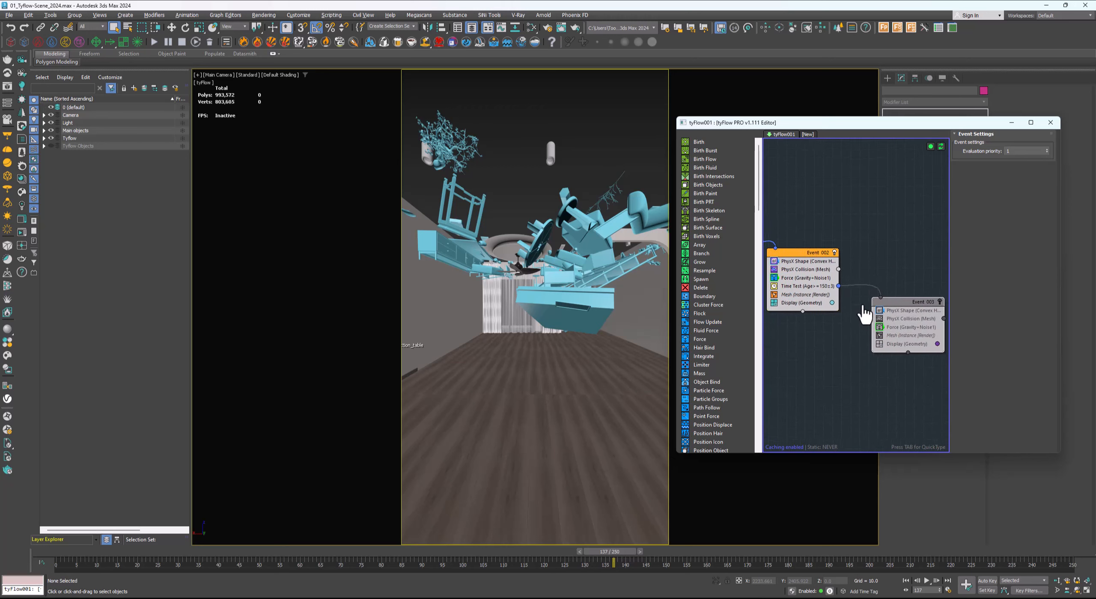
Check Event_002's PhysX Shape and PhysX Collision settings and enable Event_003 in the flow
left_click(798, 262)
left_click(800, 269)
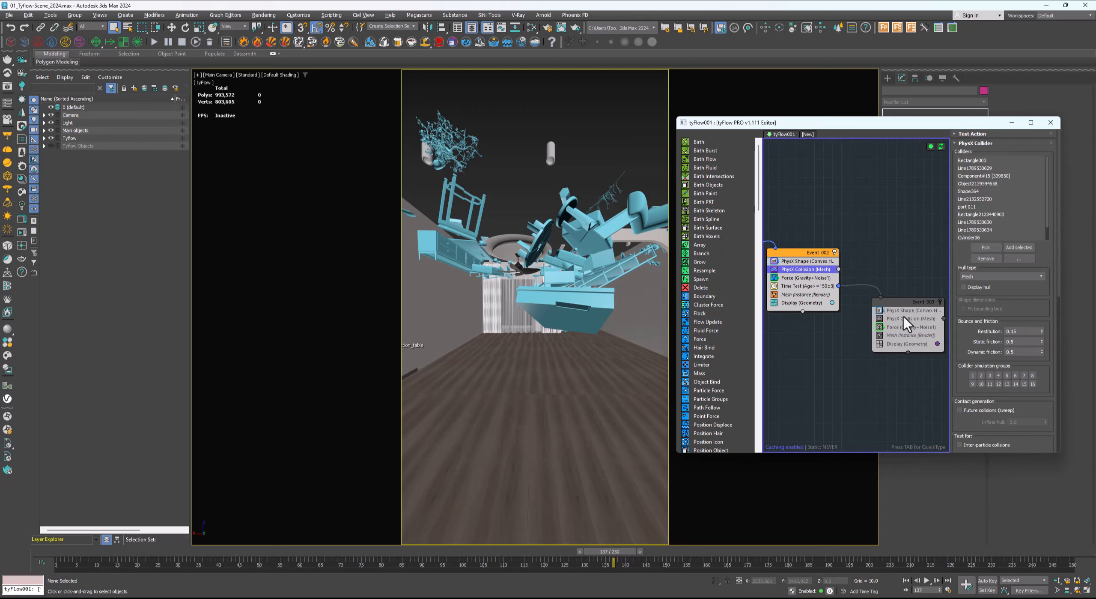
middle_click_drag(905, 332, 895, 337)
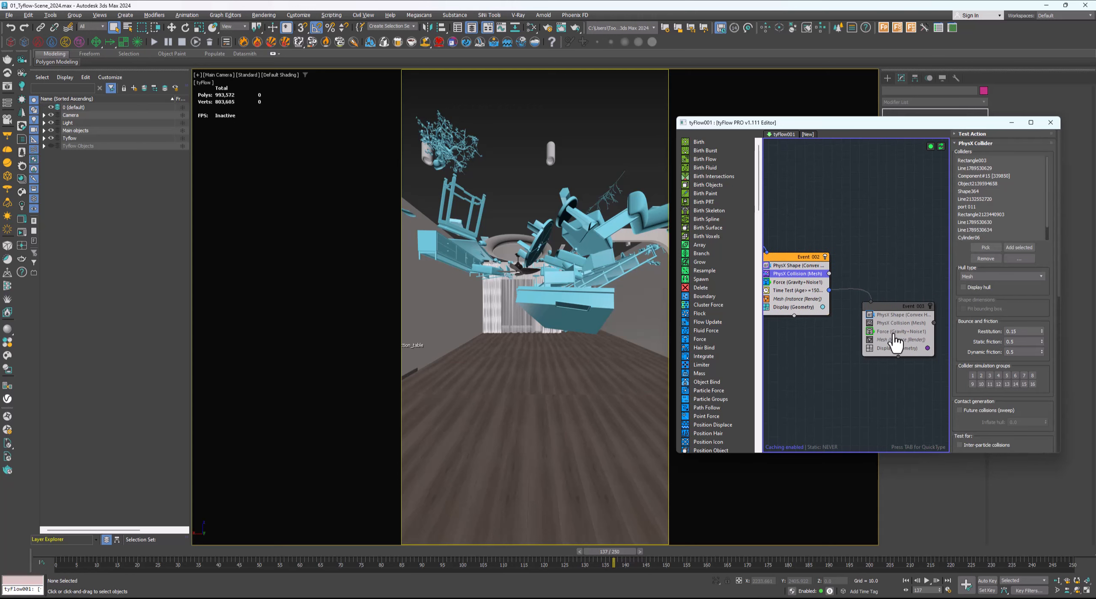
left_click(930, 306)
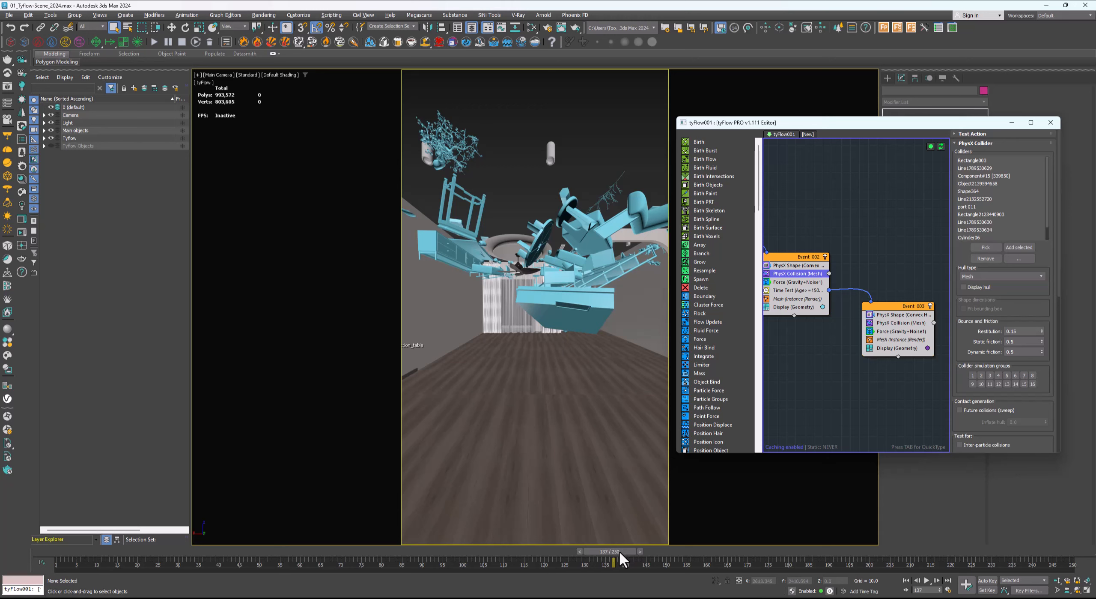
Rewind the simulation to frame 0
left_click_drag(618, 549, 539, 554)
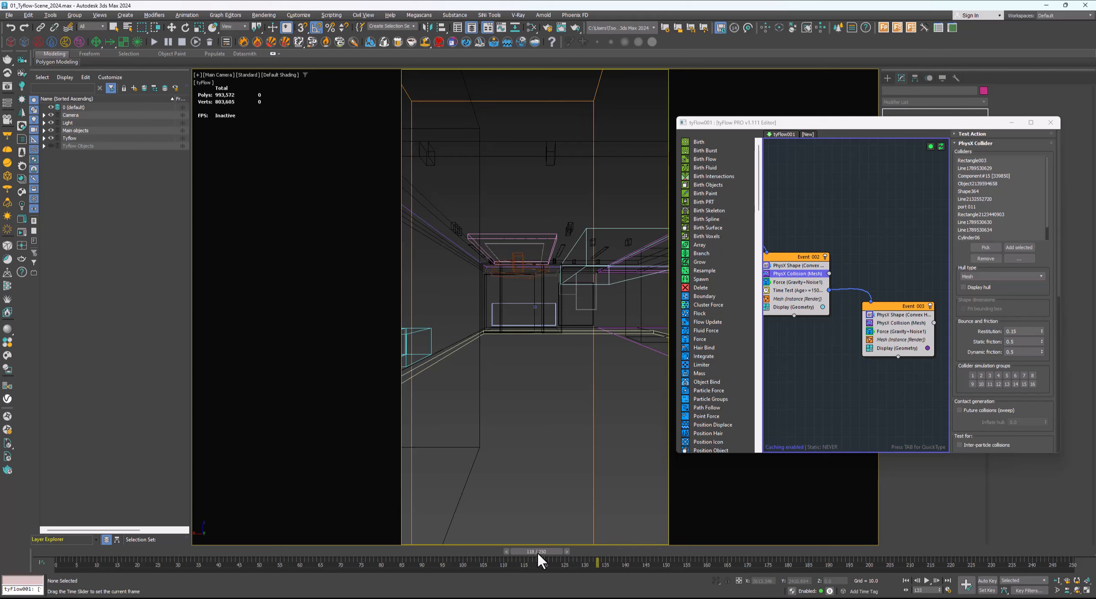
left_click_drag(469, 550, 253, 550)
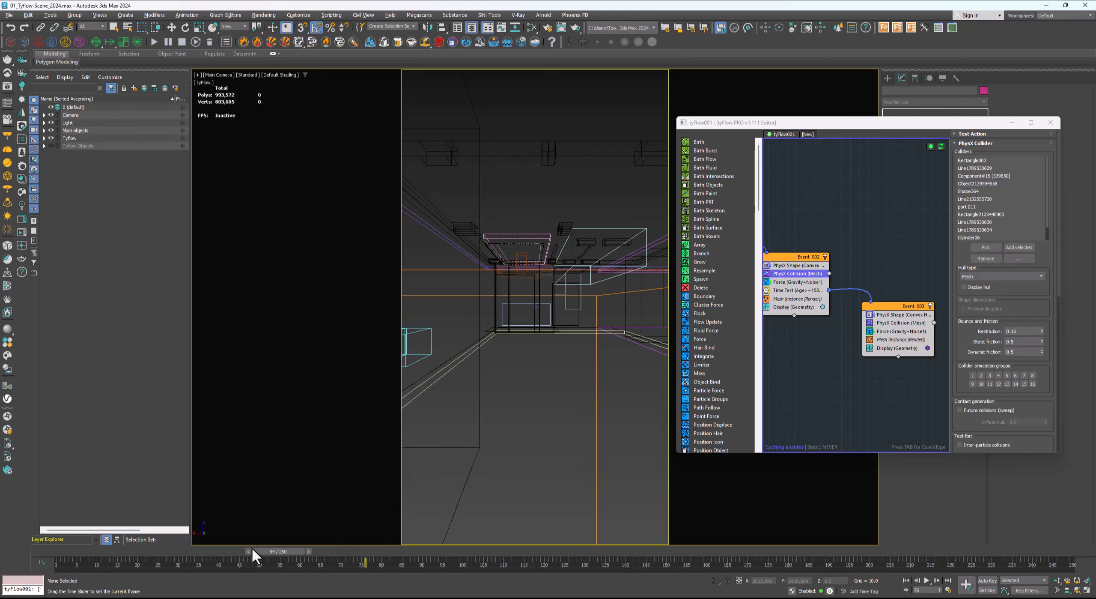
left_click_drag(148, 546, 72, 547)
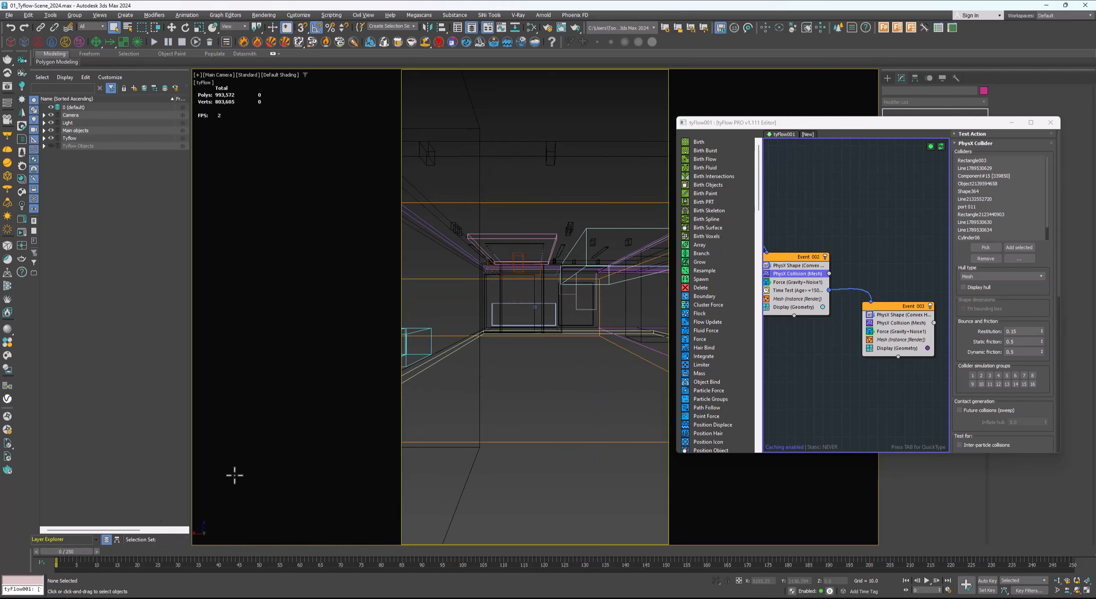
Rearrange the Event_002 and Event_003 nodes in a descending diagonal row below Event_001
scroll(890, 339, "down", 1)
middle_click_drag(864, 340, 919, 336)
scroll(864, 318, "down", 1)
scroll(852, 302, "down", 1)
middle_click_drag(837, 293, 881, 292)
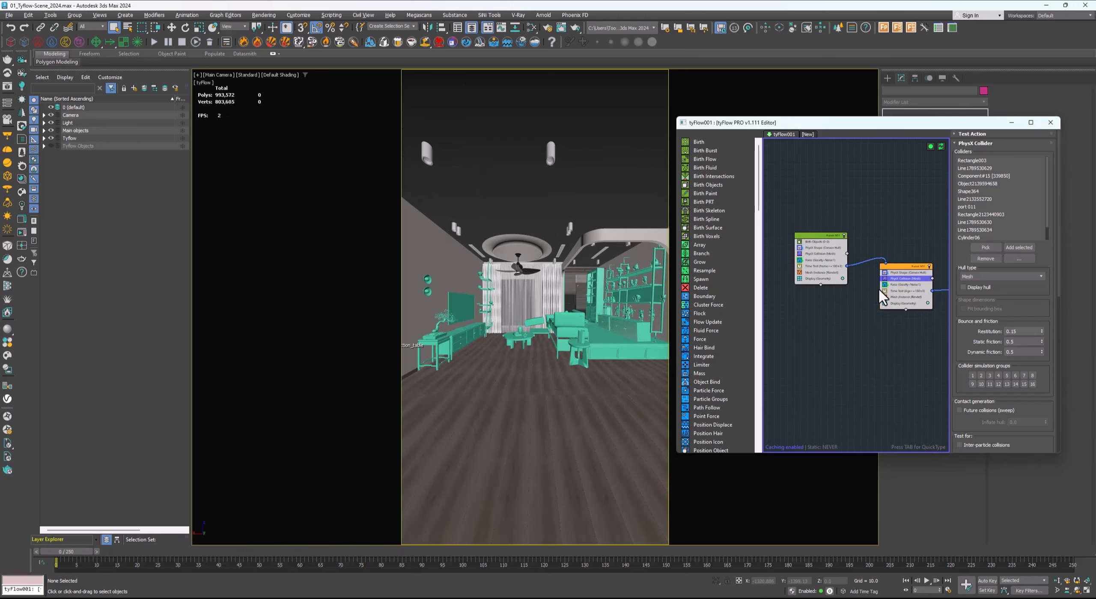
scroll(842, 270, "up", 3)
scroll(827, 258, "up", 1)
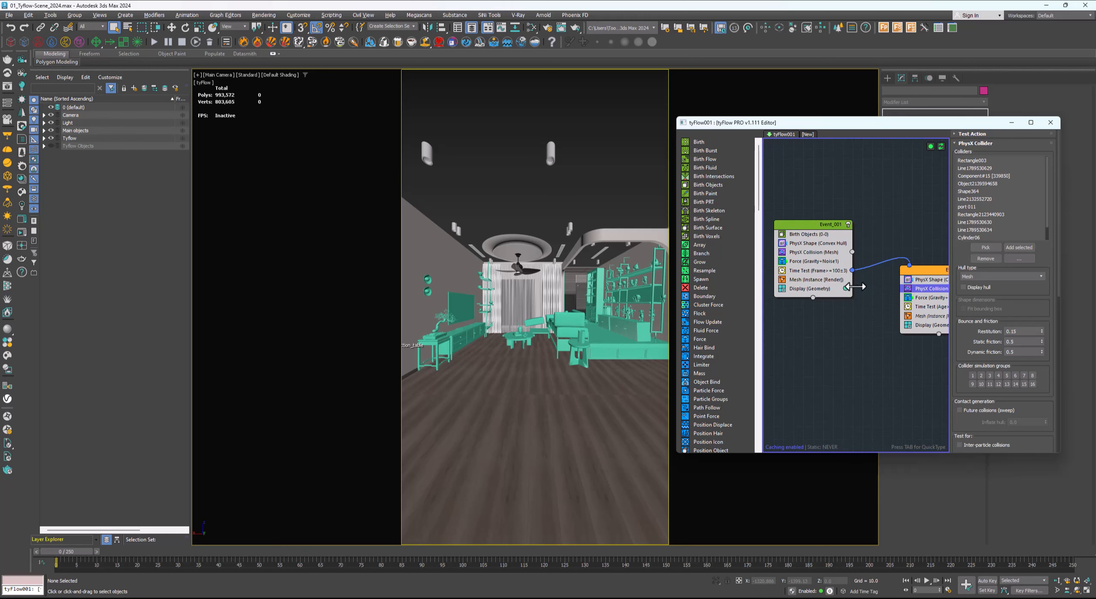
scroll(859, 290, "down", 3)
middle_click_drag(877, 310, 843, 295)
left_click_drag(885, 263, 863, 296)
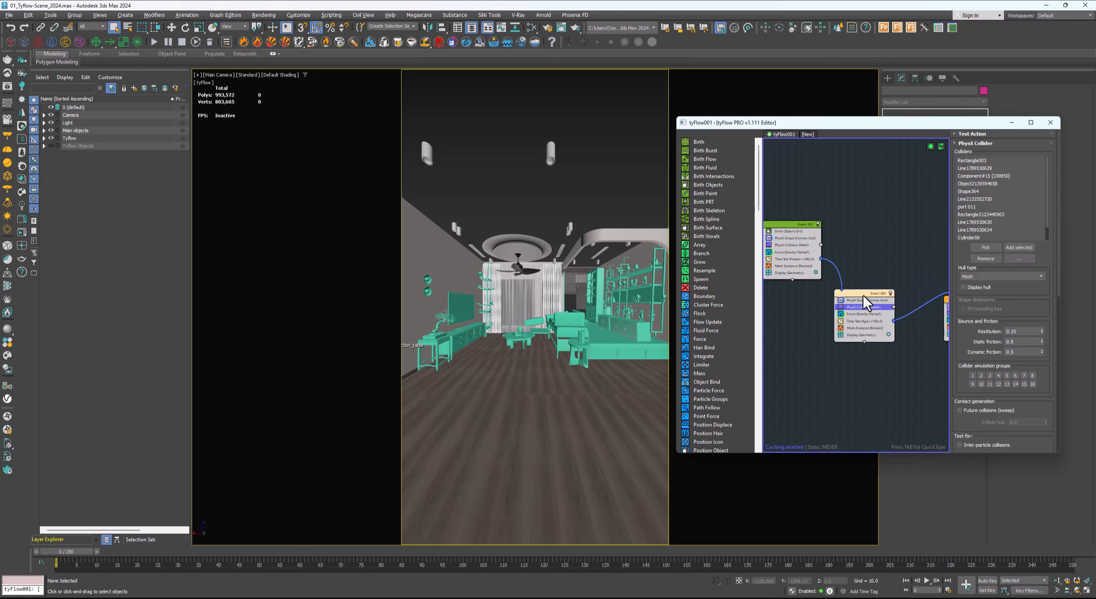
middle_click_drag(904, 318, 875, 301)
left_click_drag(931, 285, 902, 348)
middle_click_drag(866, 344, 867, 325)
scroll(863, 312, "down", 1)
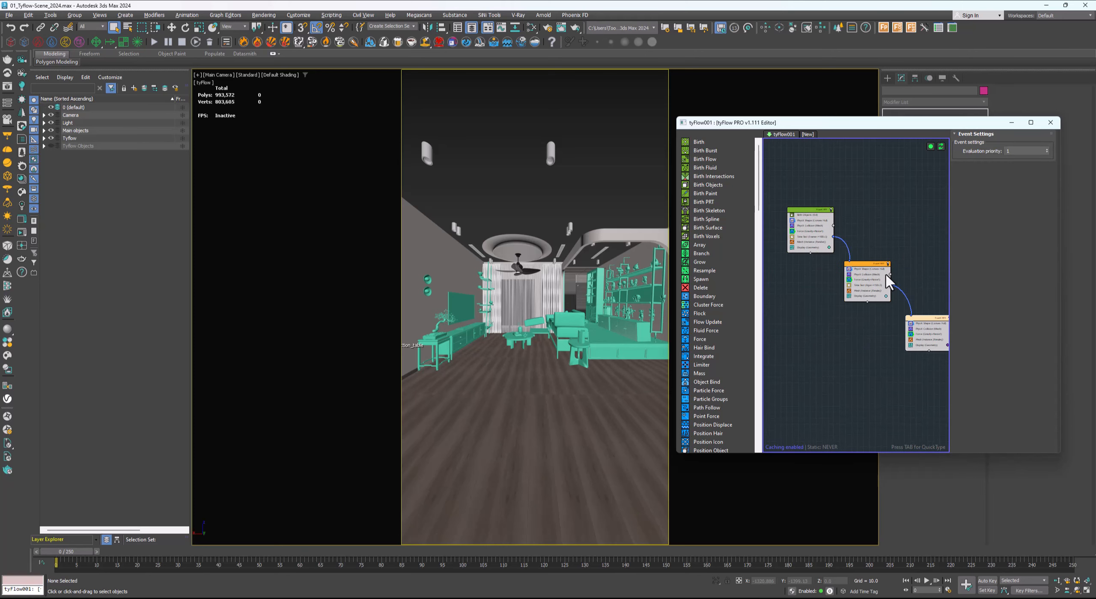
Disable the tyFlow simulation and switch to the empty untitled 3ds Max scene
left_click(931, 146)
middle_click_drag(894, 244, 900, 256)
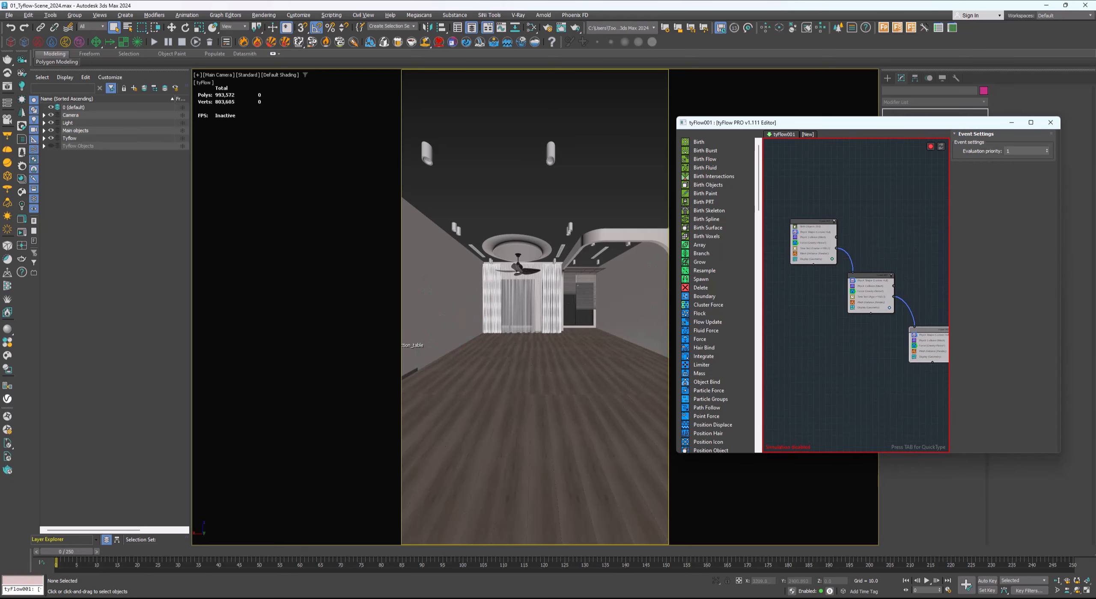
left_click(426, 543)
middle_click_drag(428, 290, 426, 268)
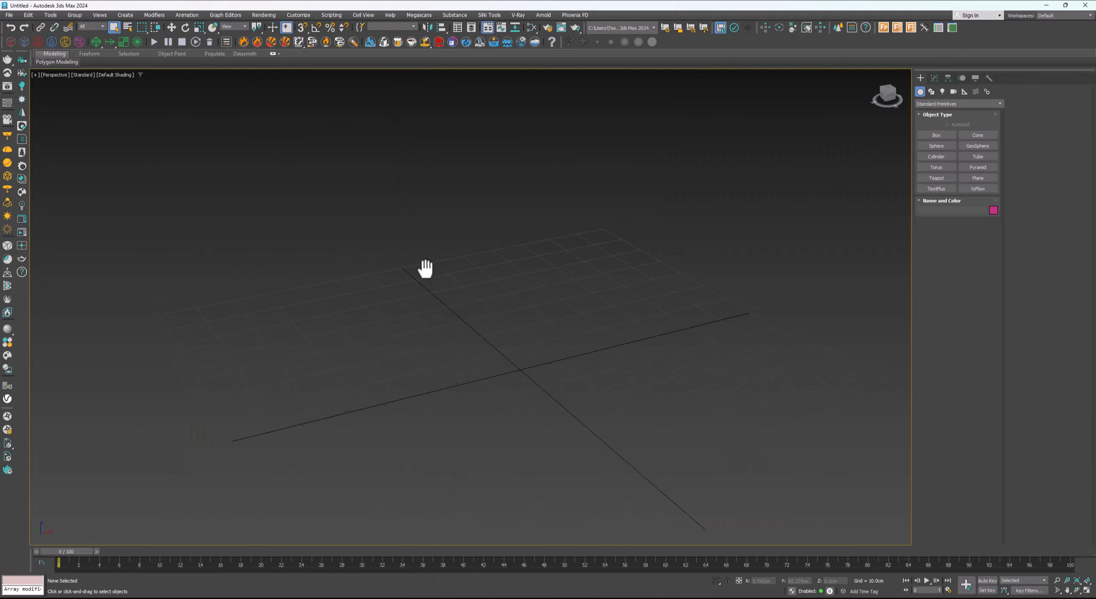
Create a plane about 169 cm wide over the home grid and set its length and width segments to 1
middle_click_drag(644, 286, 595, 271)
middle_click_drag(504, 309, 567, 289)
middle_click_drag(712, 283, 576, 304, "alt")
scroll(642, 297, "down", 5)
right_click(575, 303)
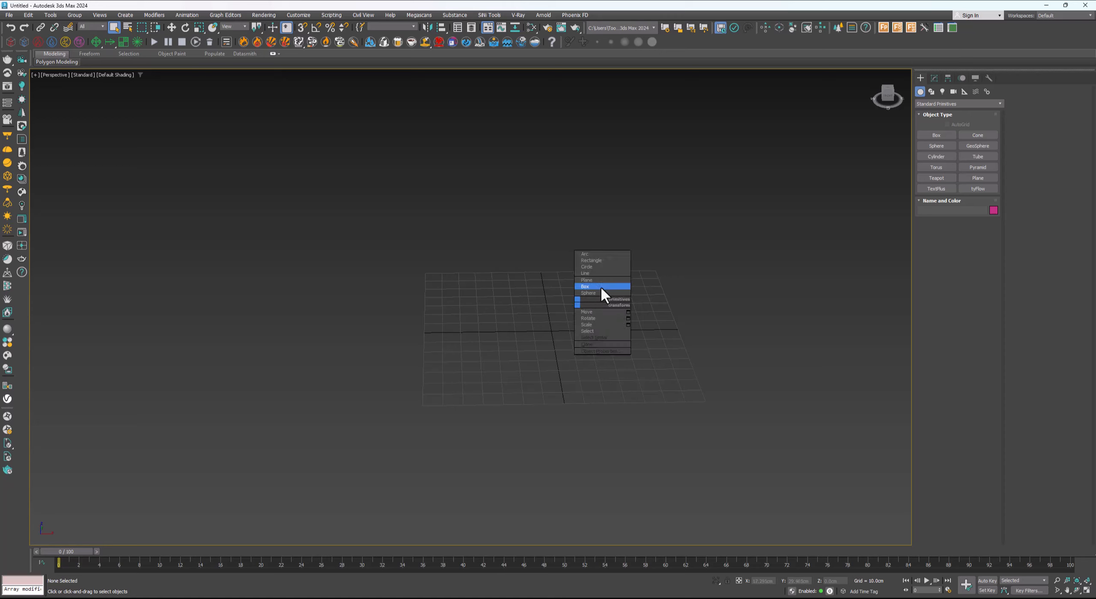
left_click(598, 280)
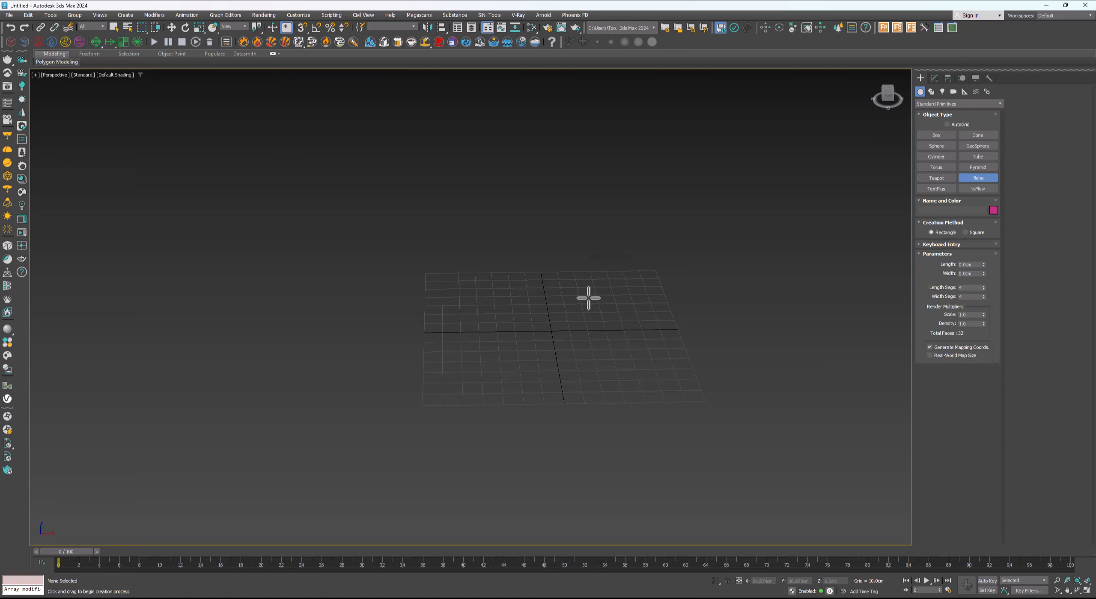
left_click_drag(671, 259, 384, 425)
right_click(984, 297)
right_click(983, 287)
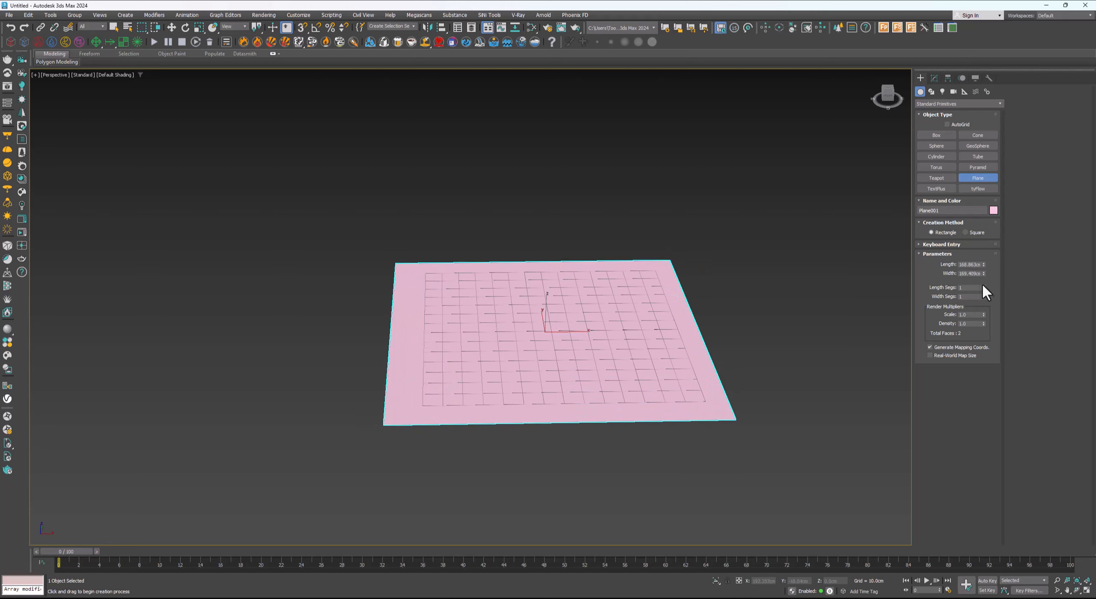
Set the plane's length and width to 200 cm
left_click(975, 265)
type("200")
key("Tab")
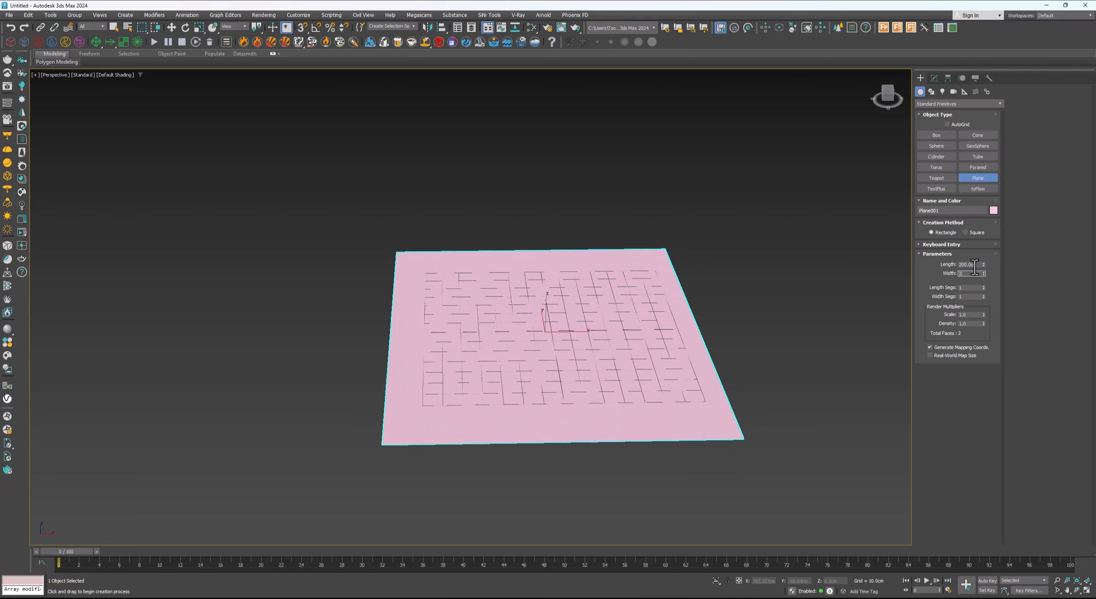
type("200")
key("Return")
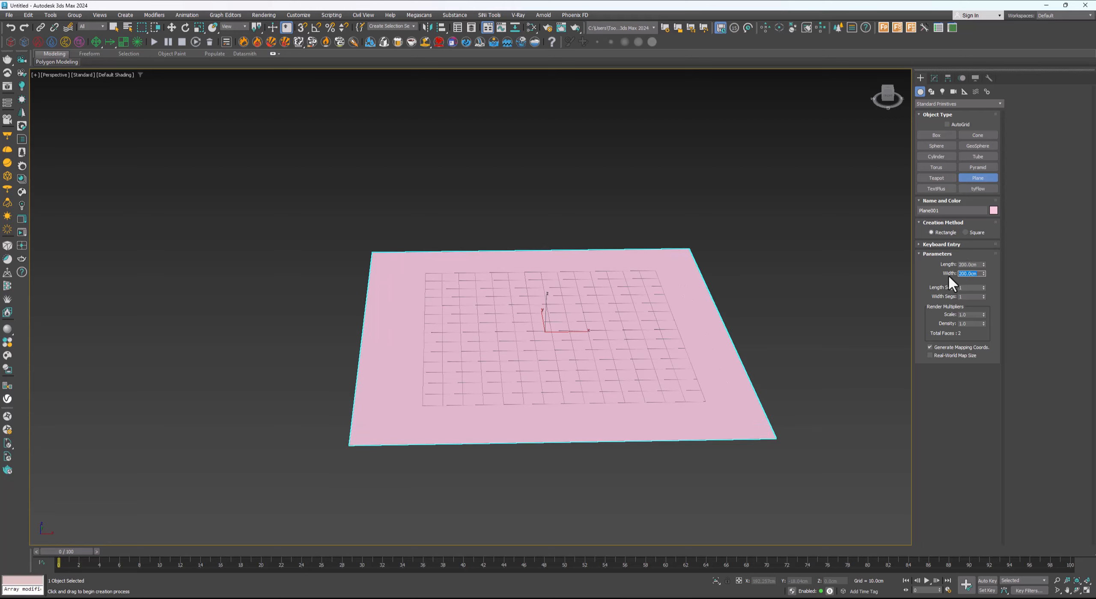
Finish creating the plane, activate the Move tool, and set the plane's length and width to 400 cm
right_click(520, 331)
middle_click_drag(520, 331, 562, 325, "alt")
key("w")
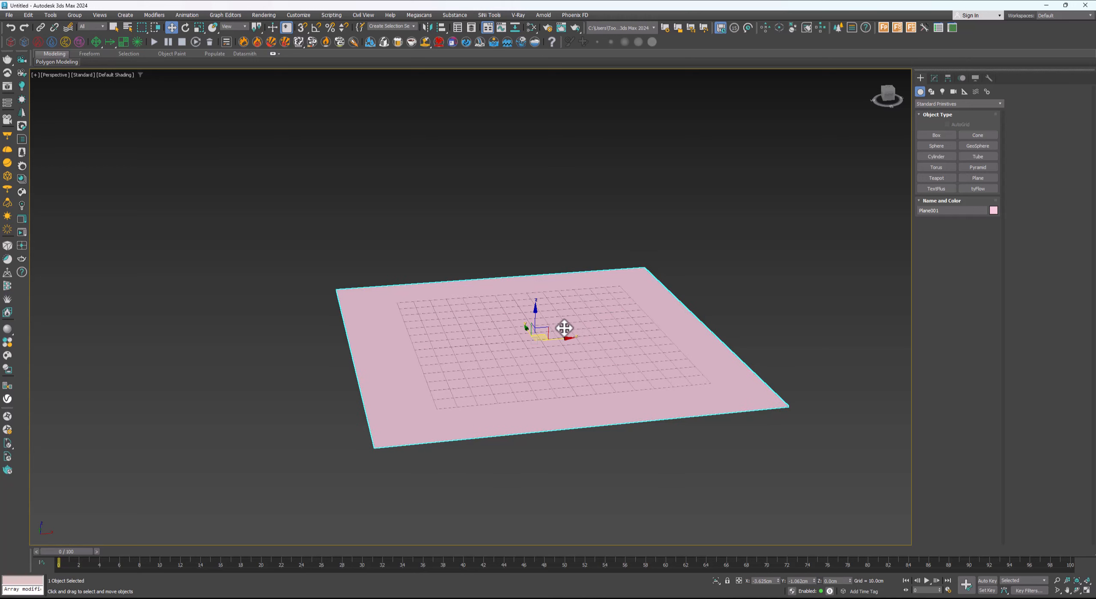
scroll(557, 328, "down", 3)
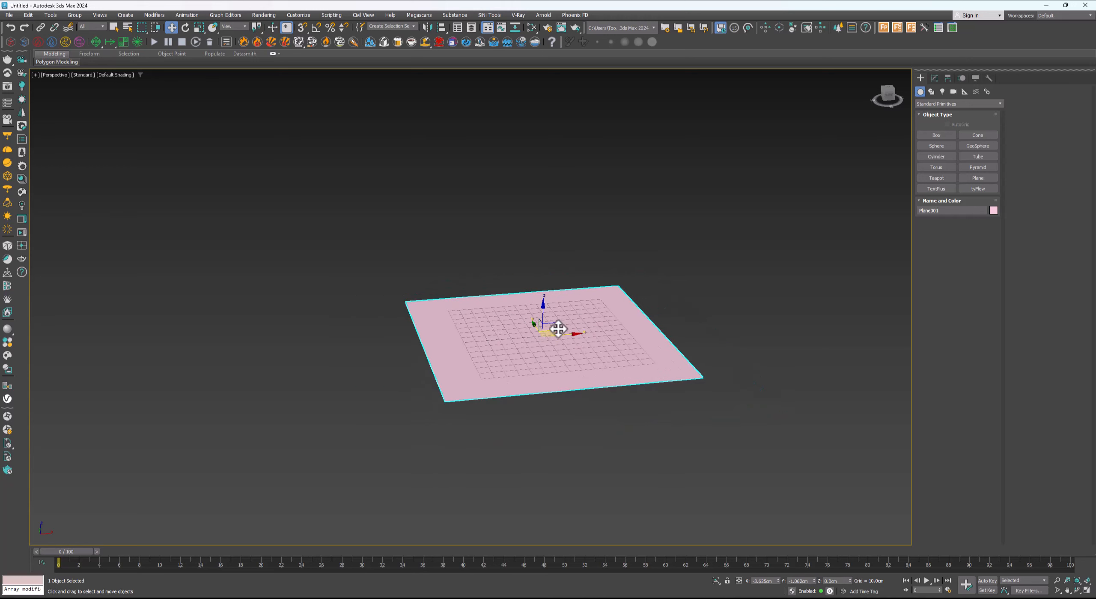
left_click(935, 78)
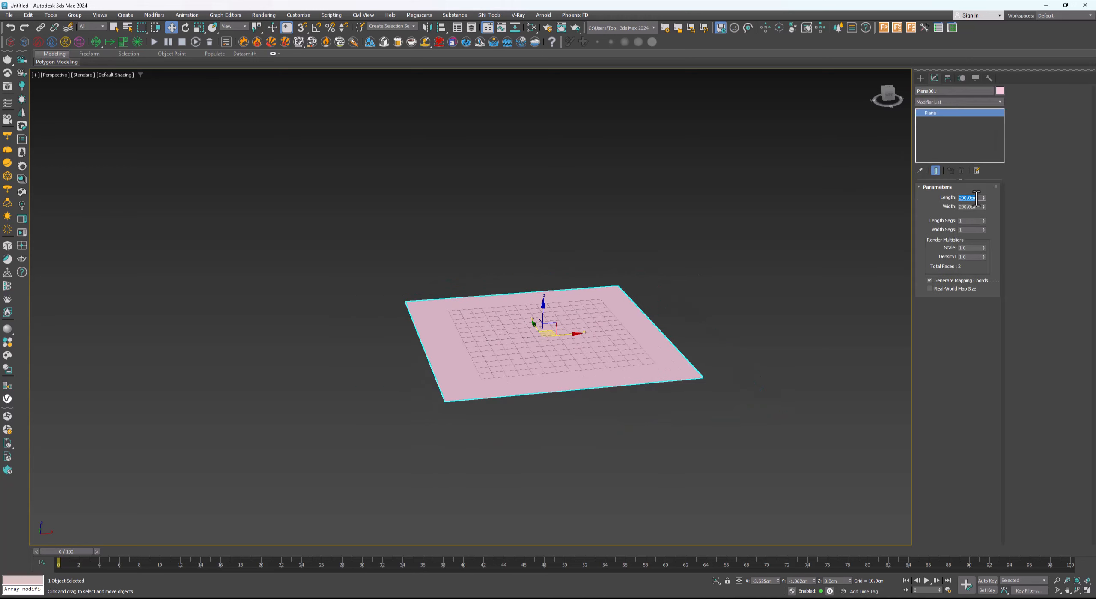
left_click(977, 198)
type("400")
key("Tab")
type("400")
key("Return")
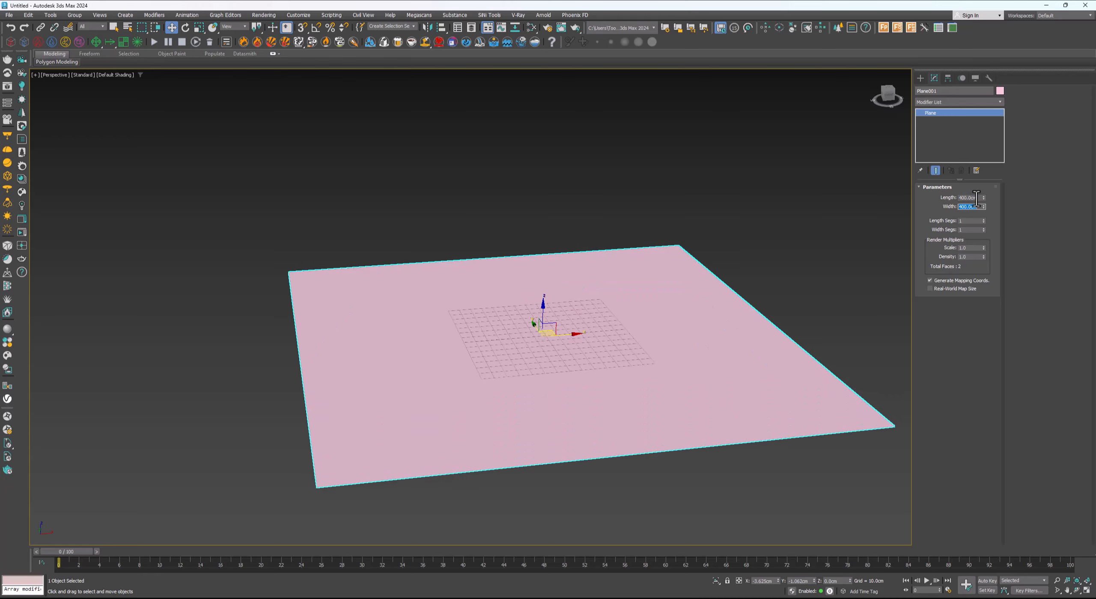
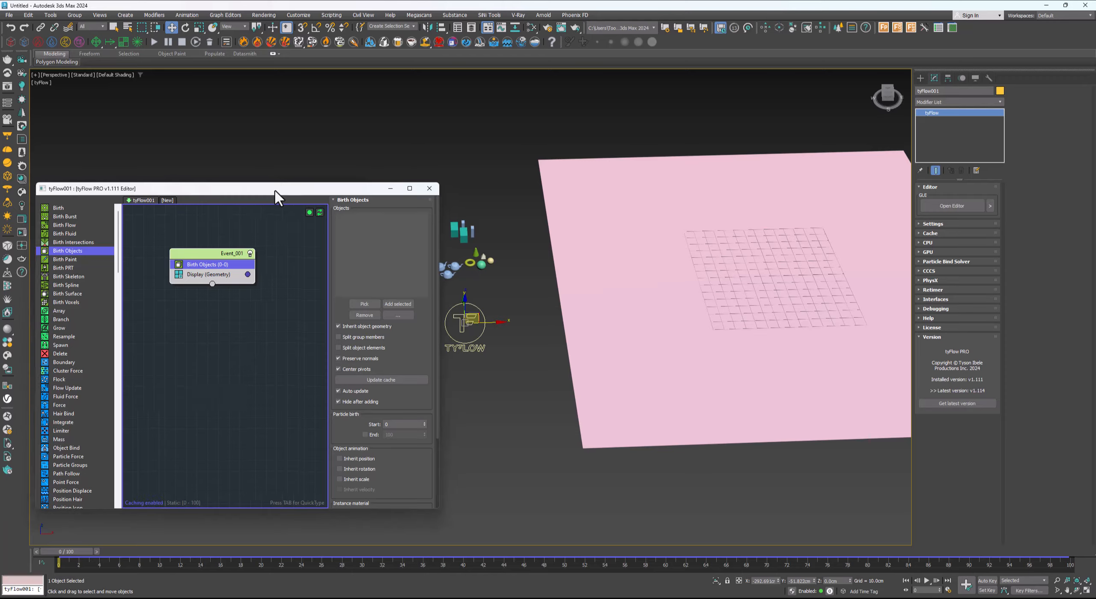
Add the three tyCollection helpers to the Birth Objects operator's object list
middle_click_drag(433, 320, 338, 338)
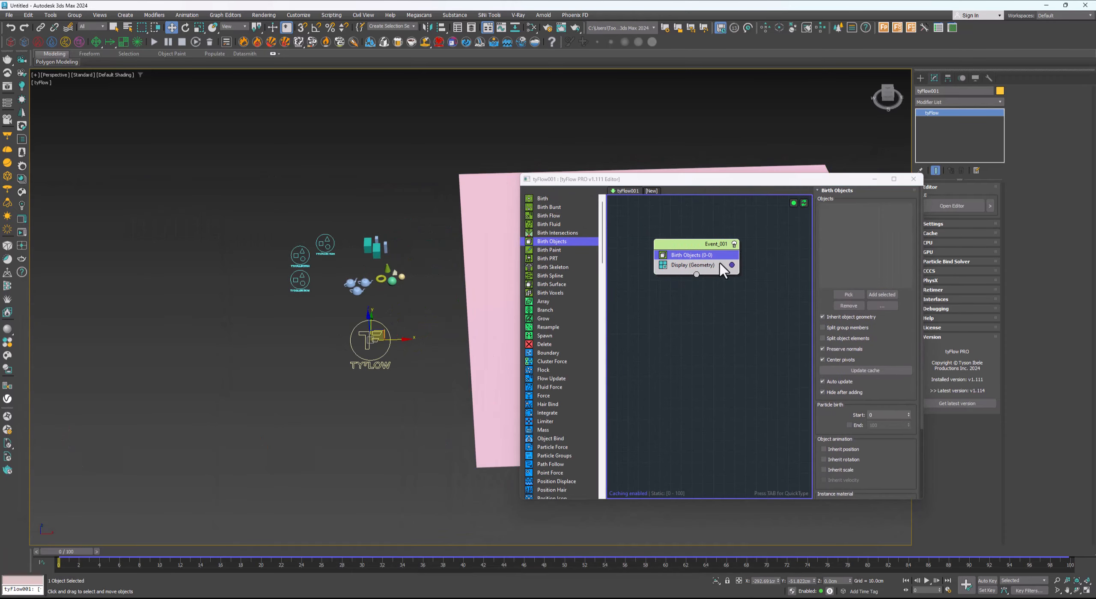
left_click(324, 286)
left_click_drag(275, 291, 276, 289)
scroll(296, 279, "up", 5)
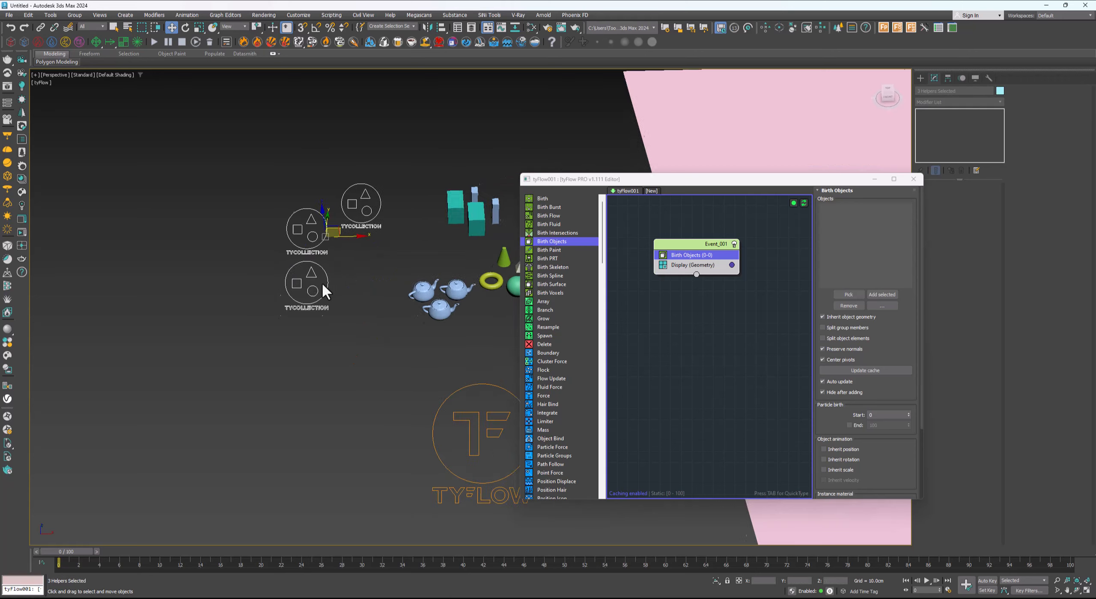
left_click(882, 294)
scroll(341, 332, "down", 3)
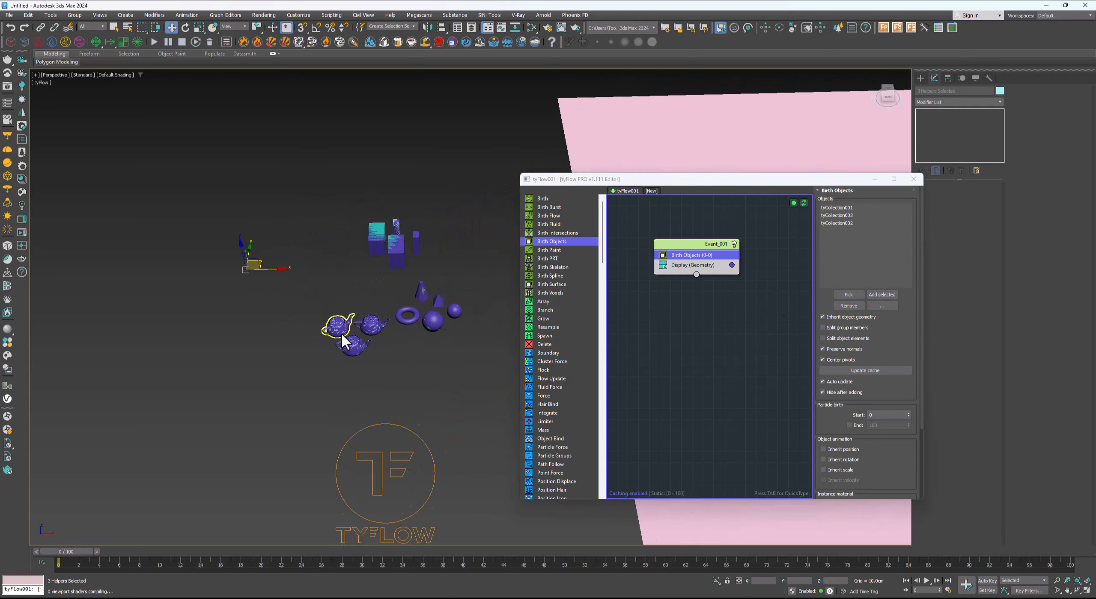
scroll(397, 317, "up", 5)
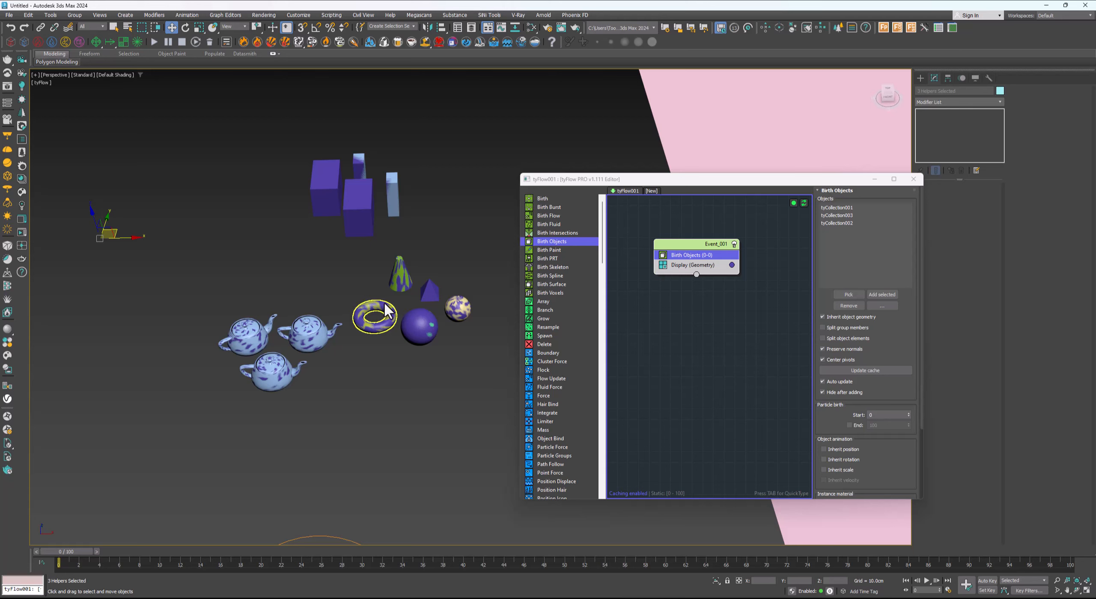
scroll(404, 285, "down", 3)
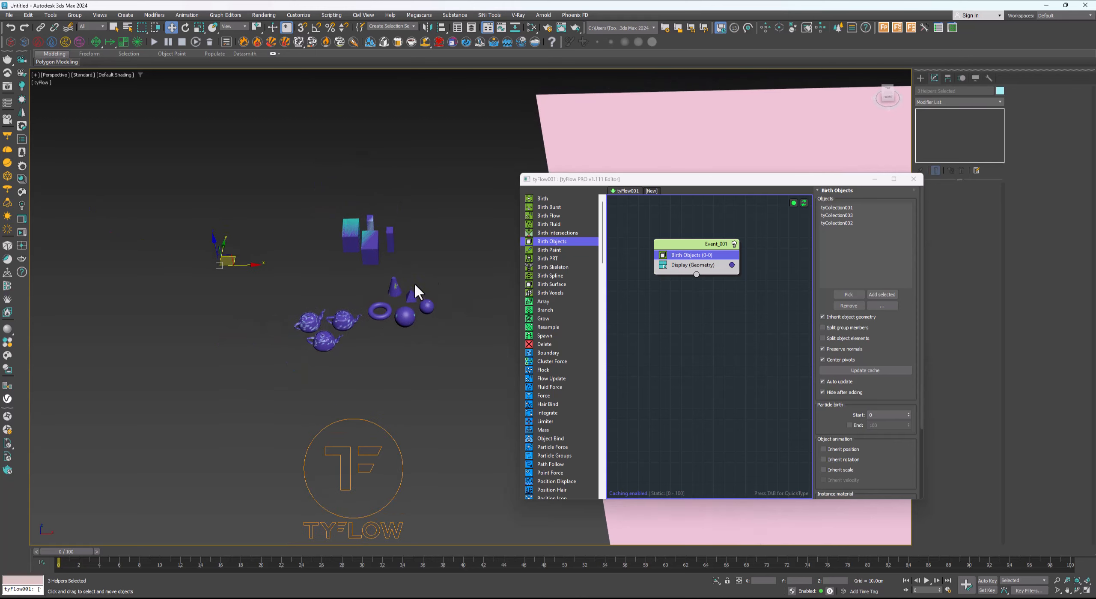
Disable the tyFlow simulation and move all the source primitives and teapots together onto the ground plane
left_click(794, 202)
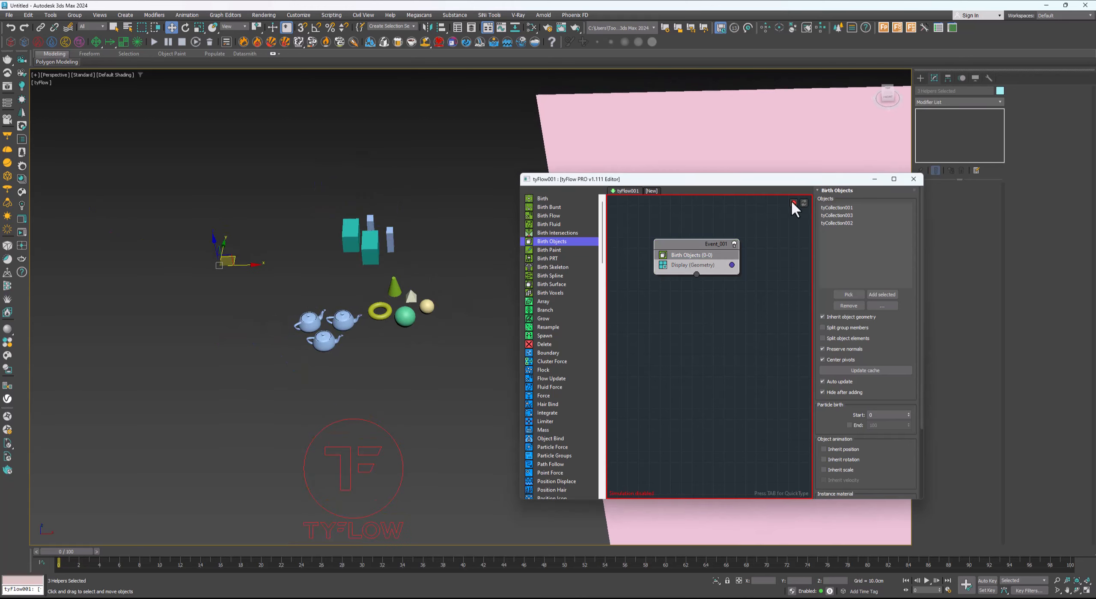
middle_click_drag(406, 276, 439, 232, "alt")
left_click_drag(349, 326, 349, 325)
middle_click_drag(349, 325, 351, 279, "alt")
left_click_drag(381, 294, 460, 298)
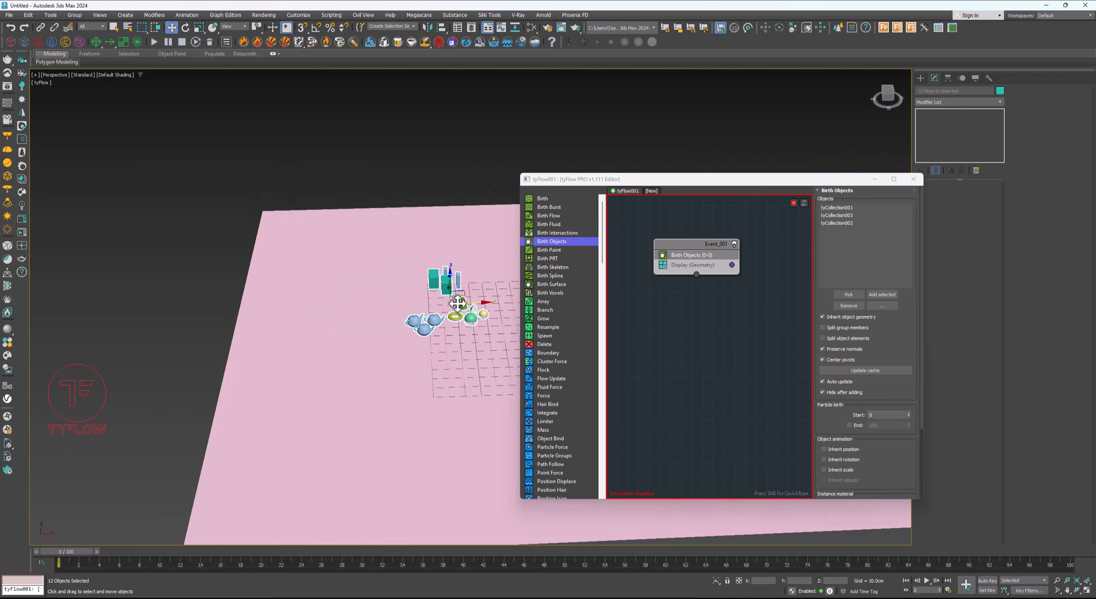
middle_click_drag(460, 304, 452, 292, "alt")
scroll(450, 290, "up", 2)
scroll(452, 293, "up", 3)
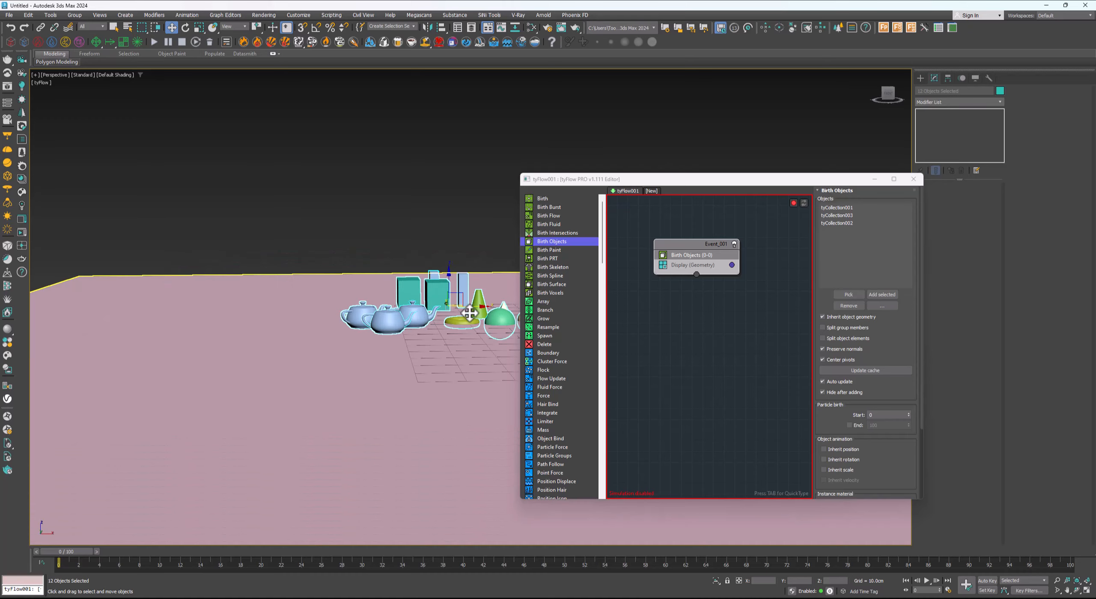
Raise the primitives that cut into the ground plane, such as the spheres and torus, so they rest on its surface
left_click_drag(472, 299, 471, 275)
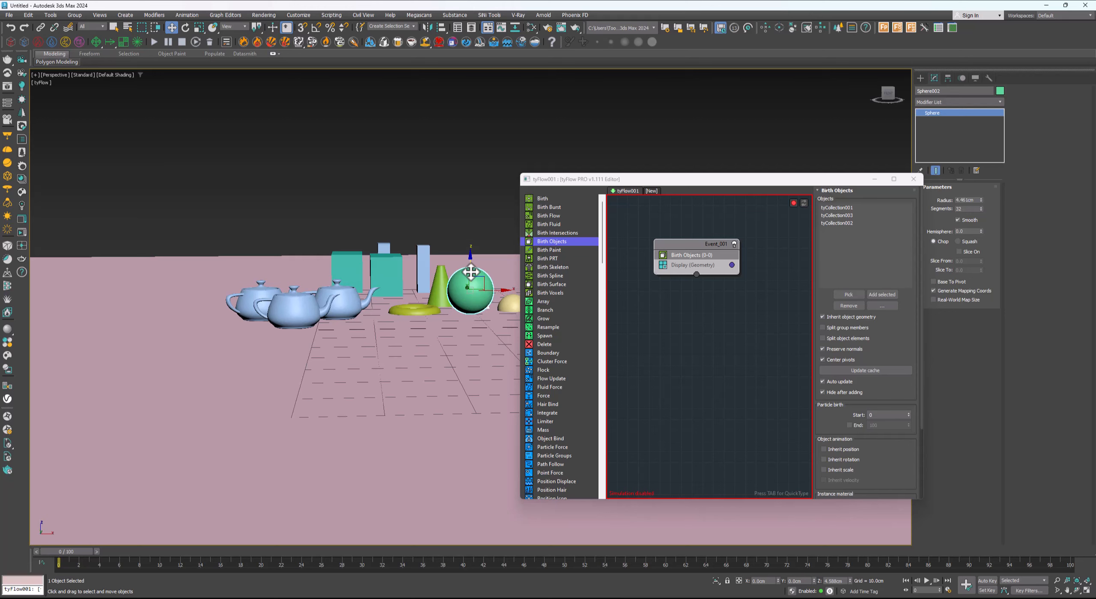
left_click(434, 301)
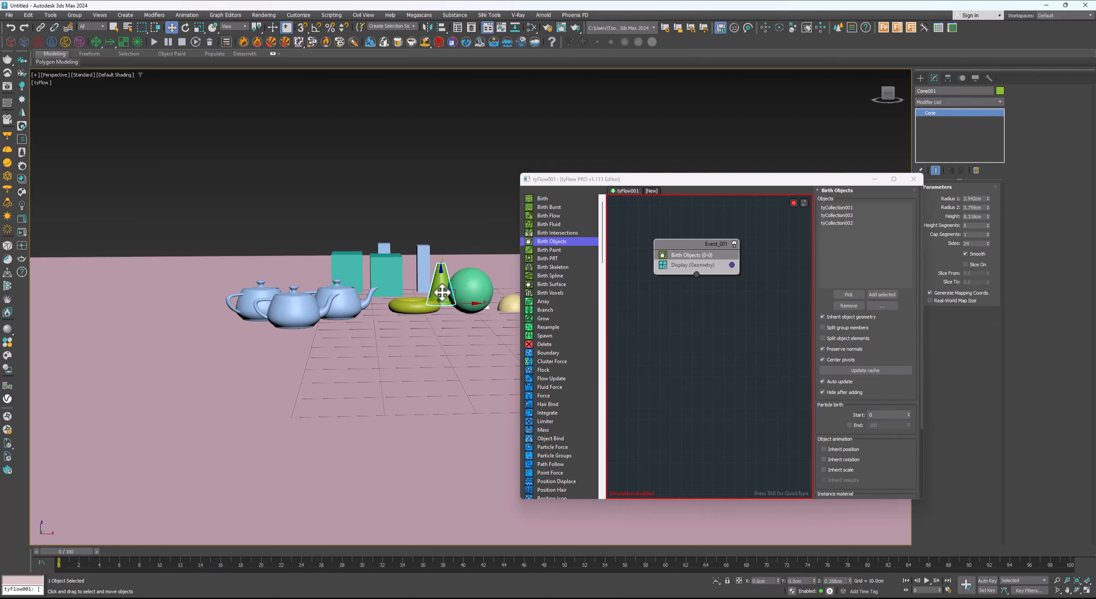
middle_click_drag(465, 306, 419, 252)
left_click(445, 300)
left_click(429, 291)
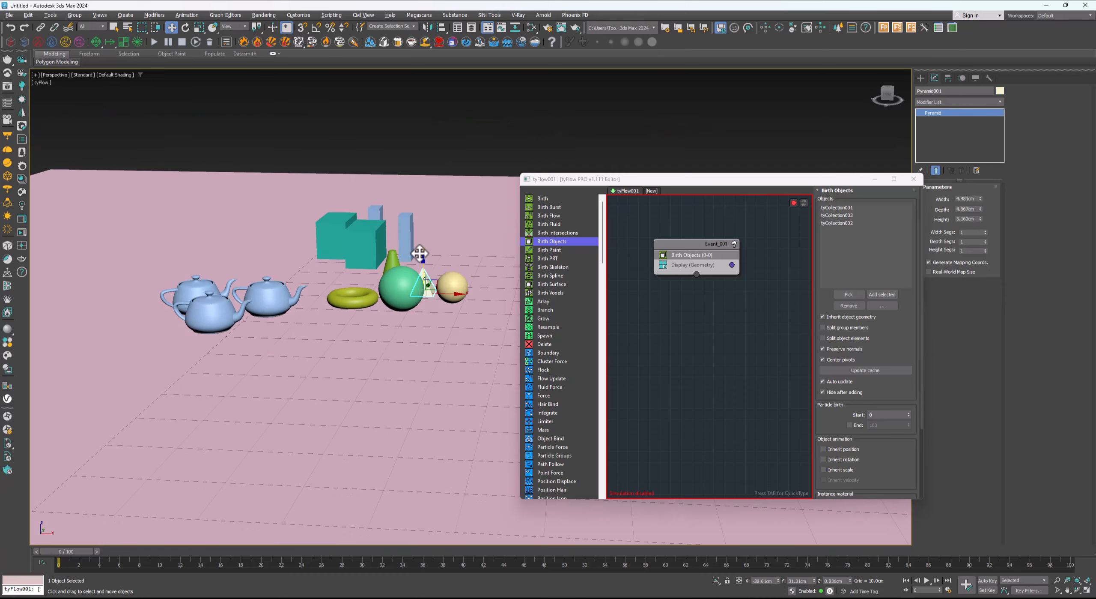
left_click(411, 242)
scroll(240, 298, "down", 4)
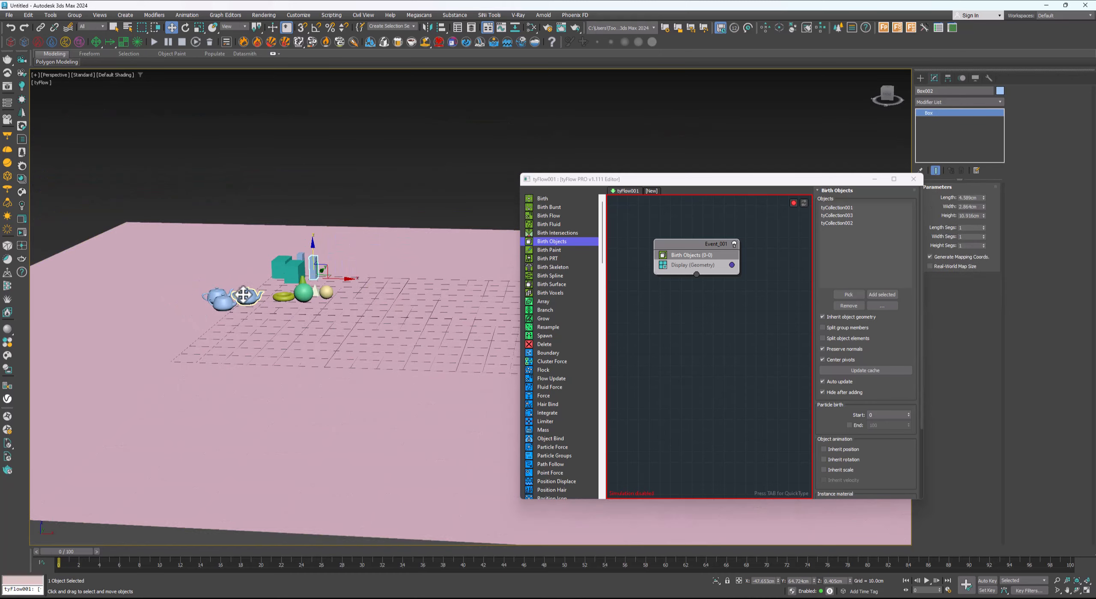
Re-enable the tyFlow simulation and unhide all hidden objects in the scene
middle_click_drag(240, 299, 311, 313, "alt")
scroll(273, 312, "down", 4)
left_click(792, 204)
right_click(301, 304)
left_click(241, 261)
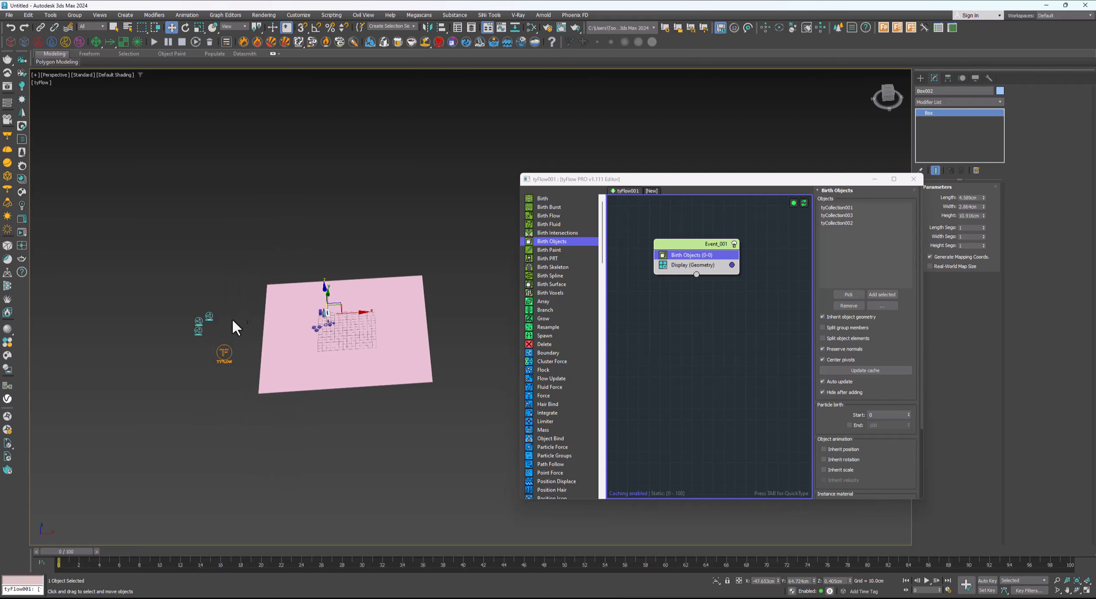
Inspect the three tyCollection helpers and the ground plane by selecting them in turn
scroll(219, 309, "up", 4)
left_click_drag(209, 303, 155, 350)
scroll(180, 325, "up", 2)
scroll(180, 326, "down", 4)
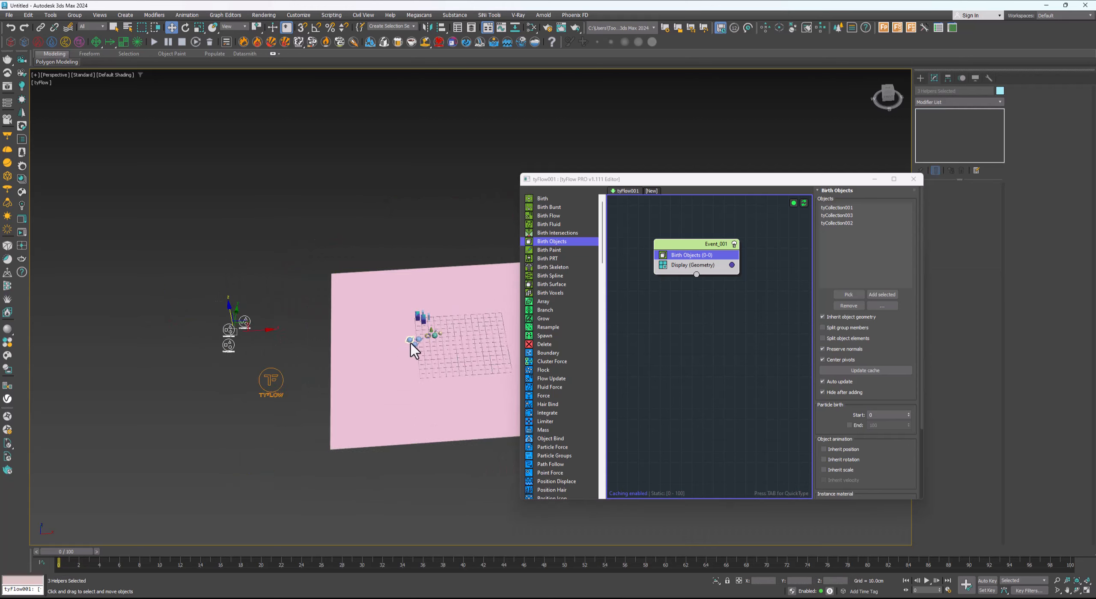
middle_click_drag(411, 342, 360, 335, "alt")
left_click(362, 357)
scroll(362, 358, "up", 2)
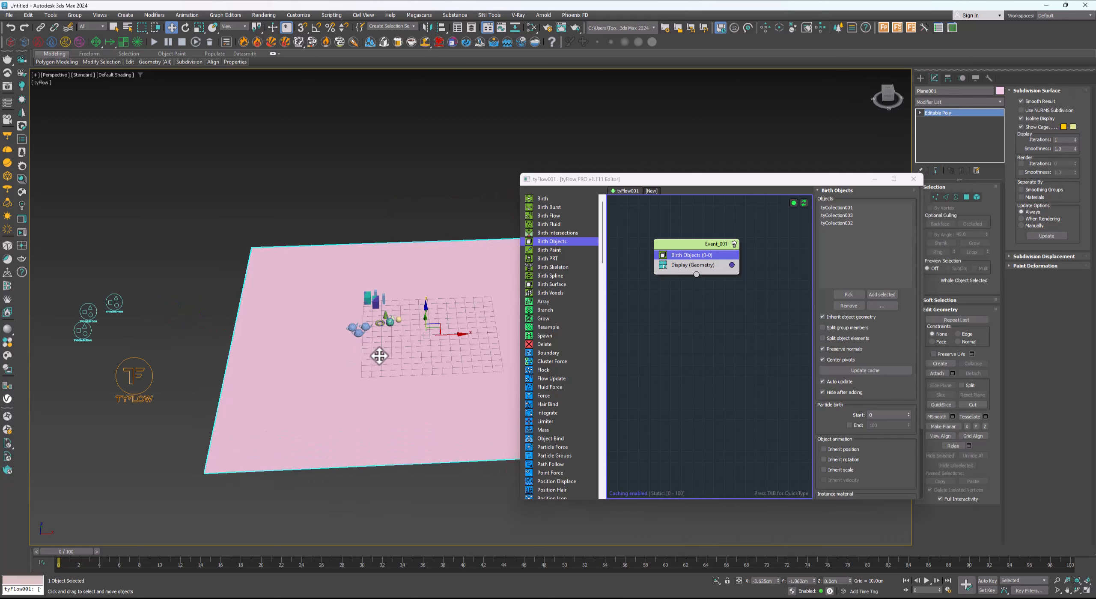
Add a PhysX Shape operator to Event_001 below Birth Objects
left_click(693, 254)
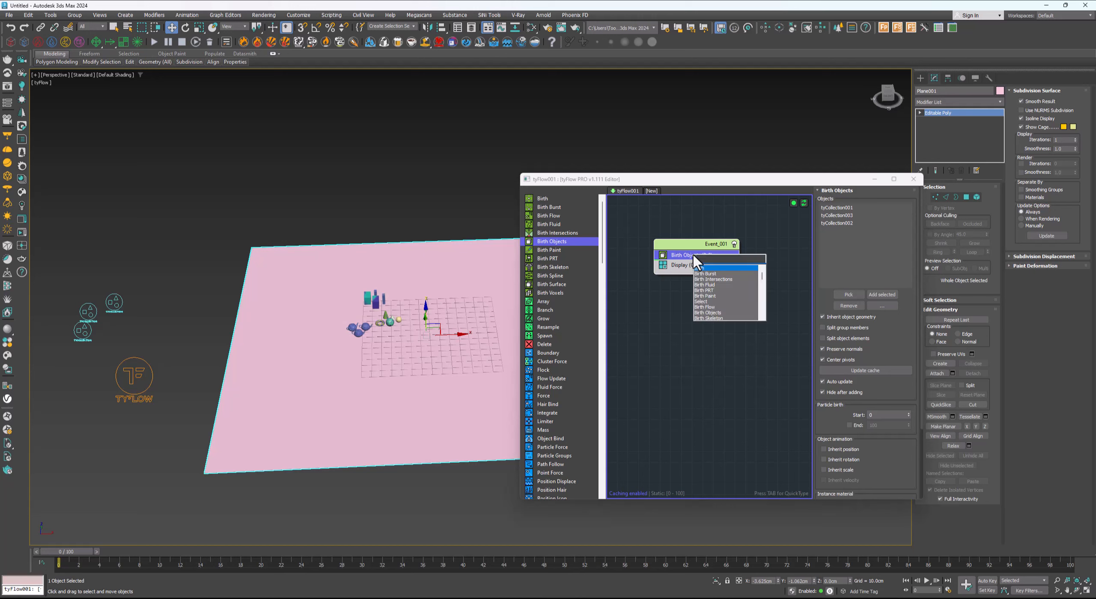
type("shape")
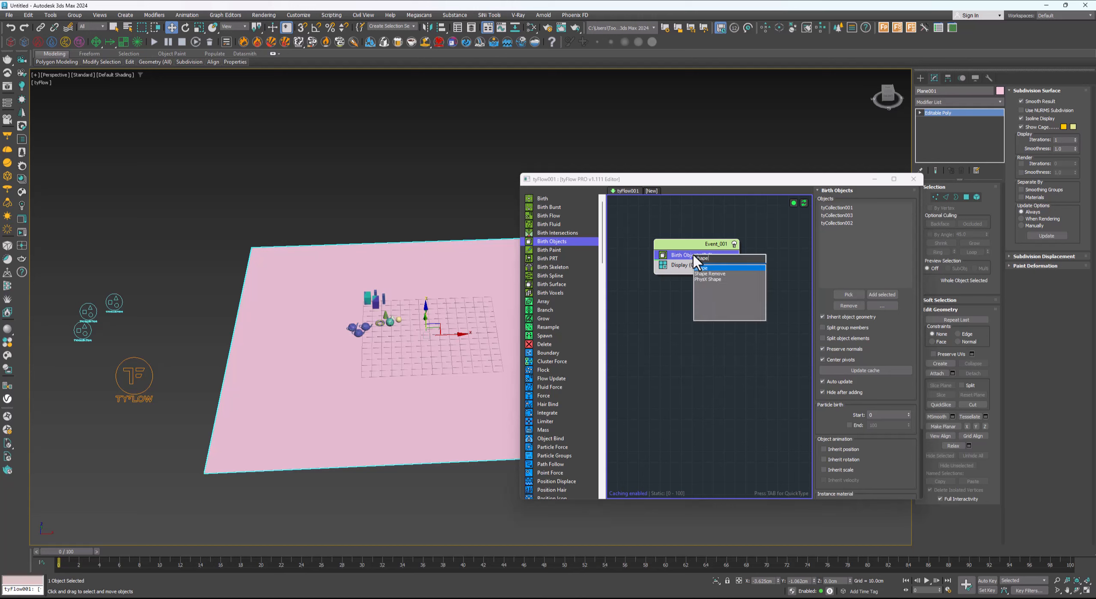
key("Return")
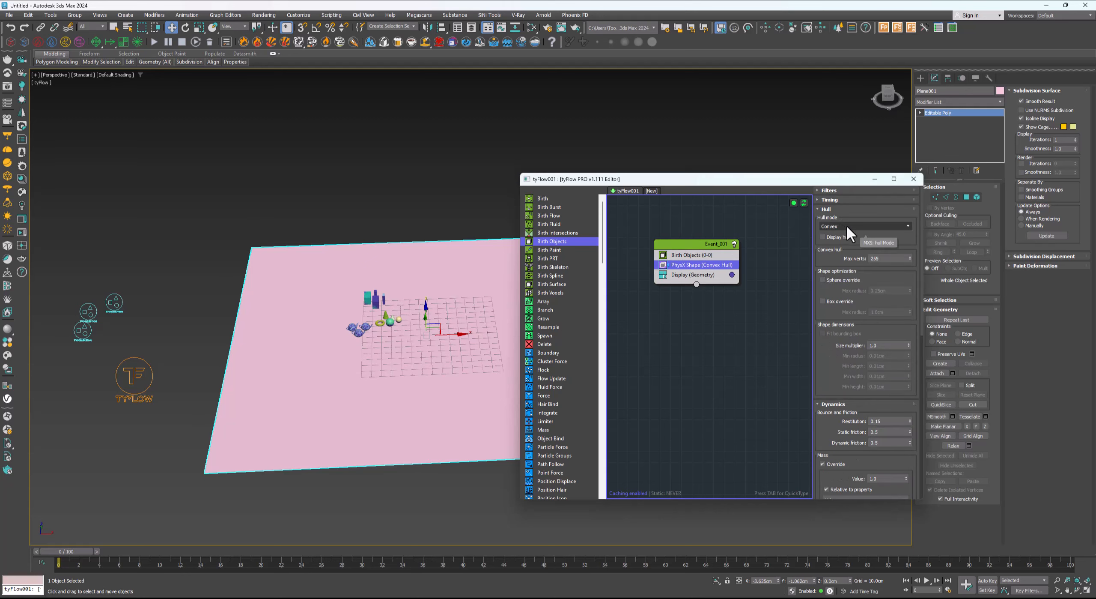
Select the three tyCollection helpers and hide them
scroll(373, 354, "up", 4)
middle_click_drag(418, 321, 426, 320)
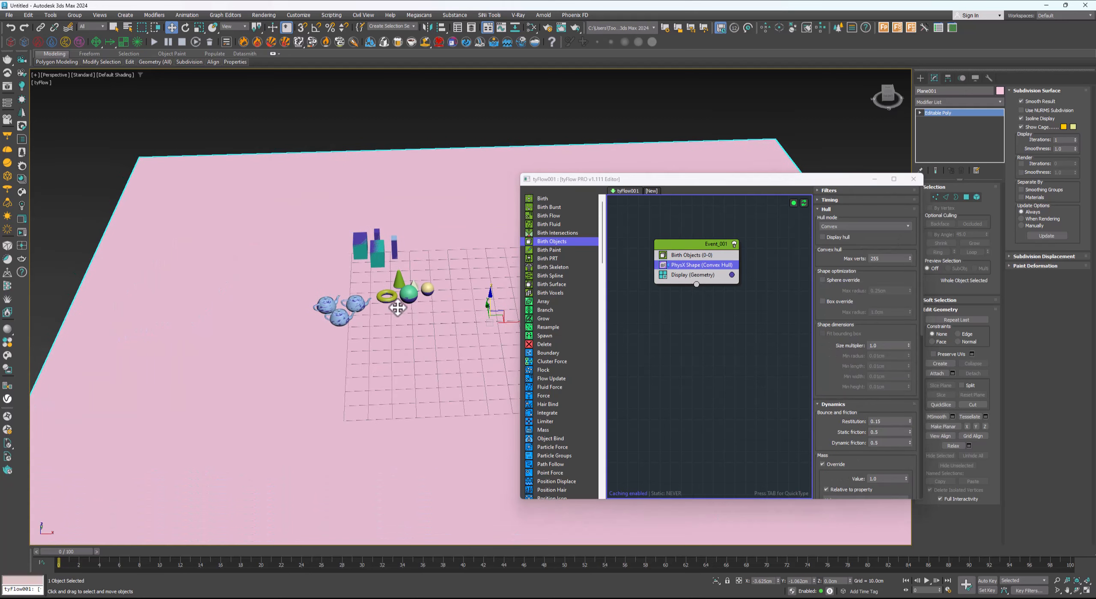
scroll(321, 299, "down", 4)
middle_click_drag(321, 297, 329, 303)
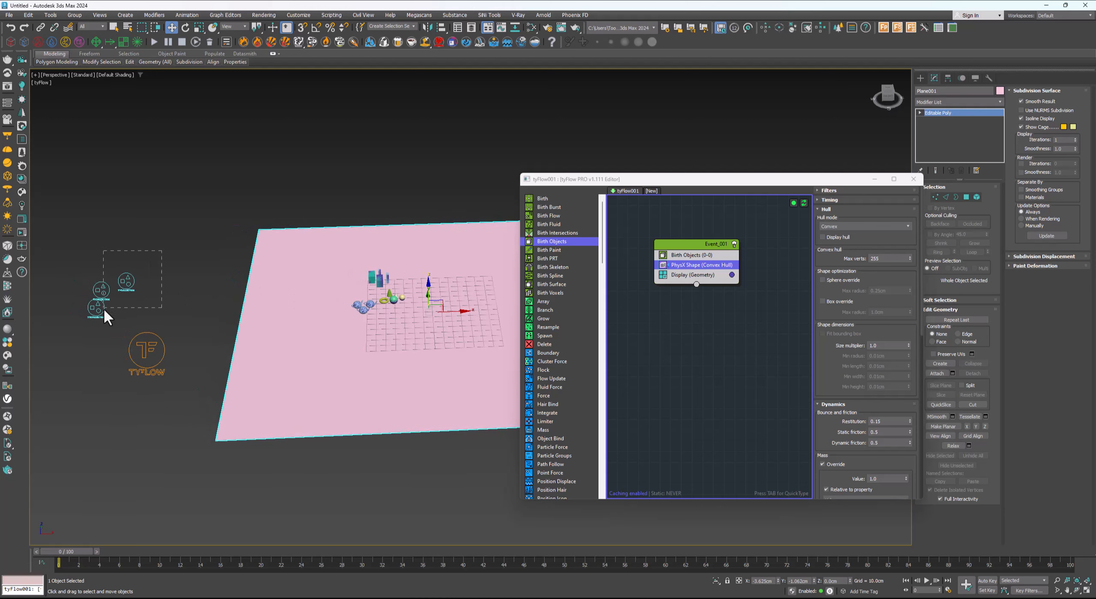
left_click_drag(104, 310, 104, 307)
right_click(110, 297)
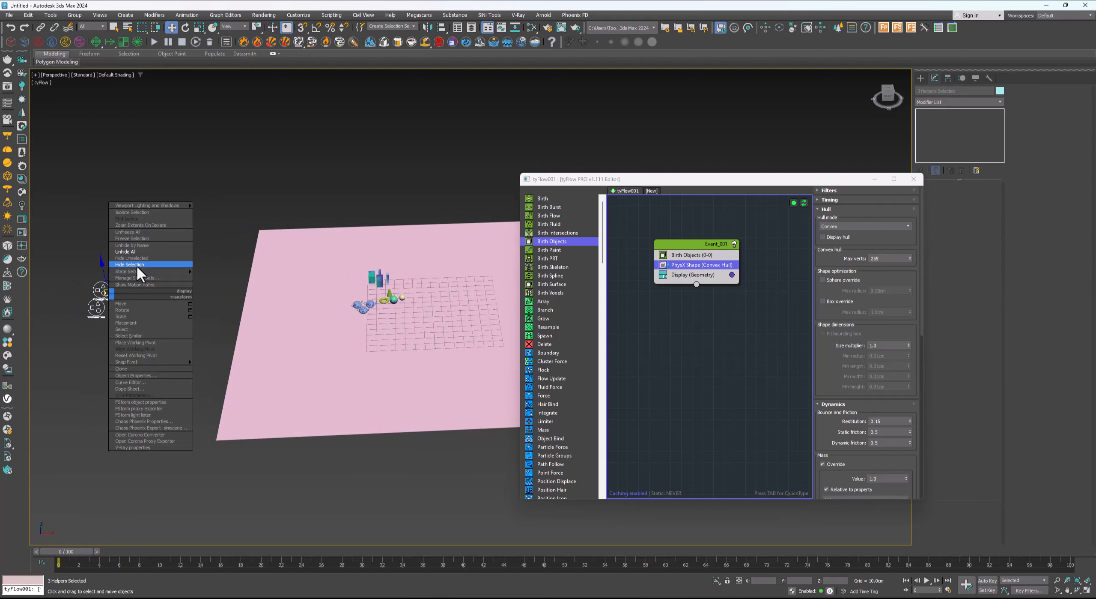
left_click(137, 265)
Hide the original primitives and teapots while the simulation is disabled, and re-enable the tyFlow simulation
scroll(349, 311, "up", 8)
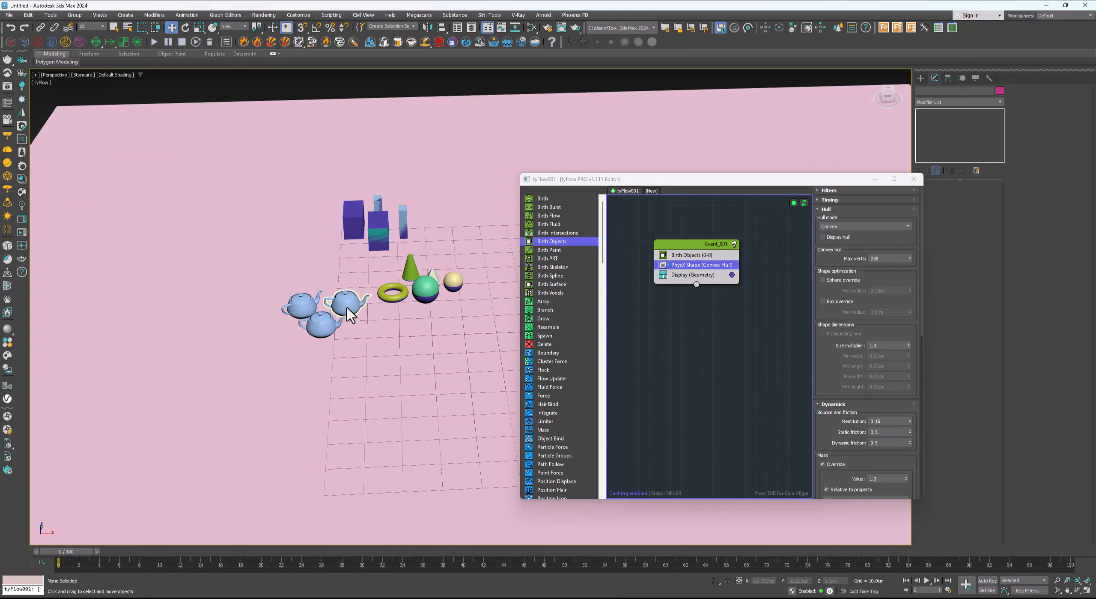
scroll(349, 310, "up", 8)
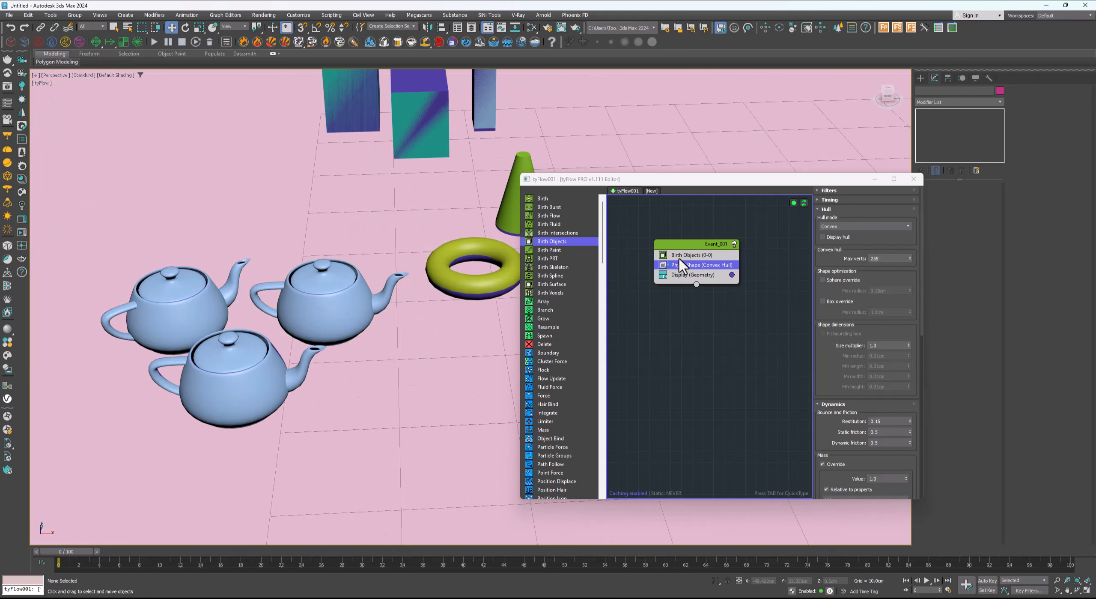
left_click(793, 203)
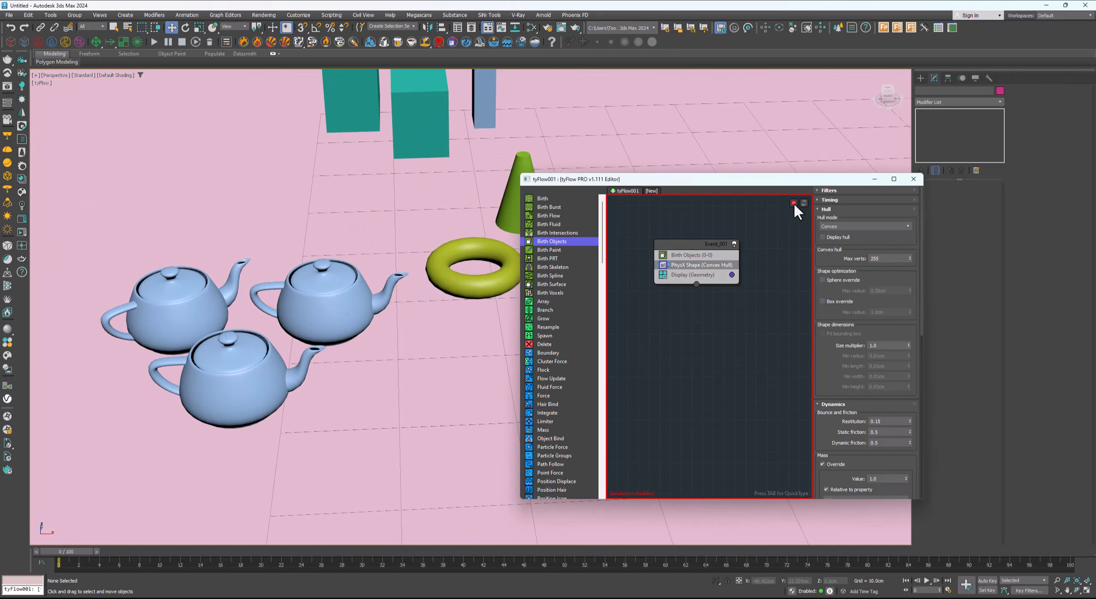
scroll(429, 311, "down", 12)
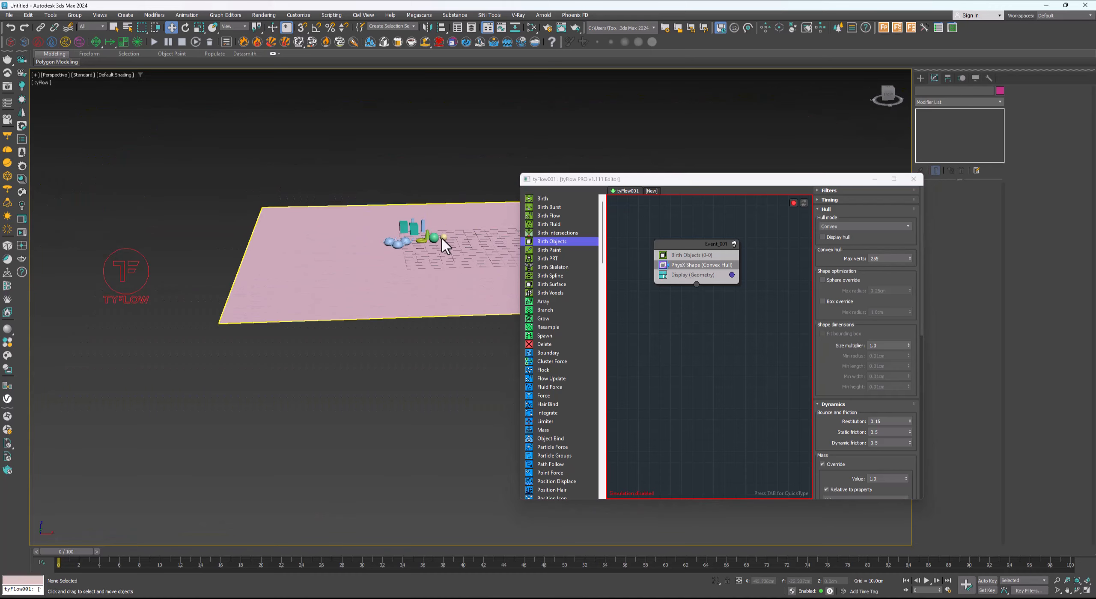
left_click_drag(514, 160, 346, 291)
right_click(375, 264)
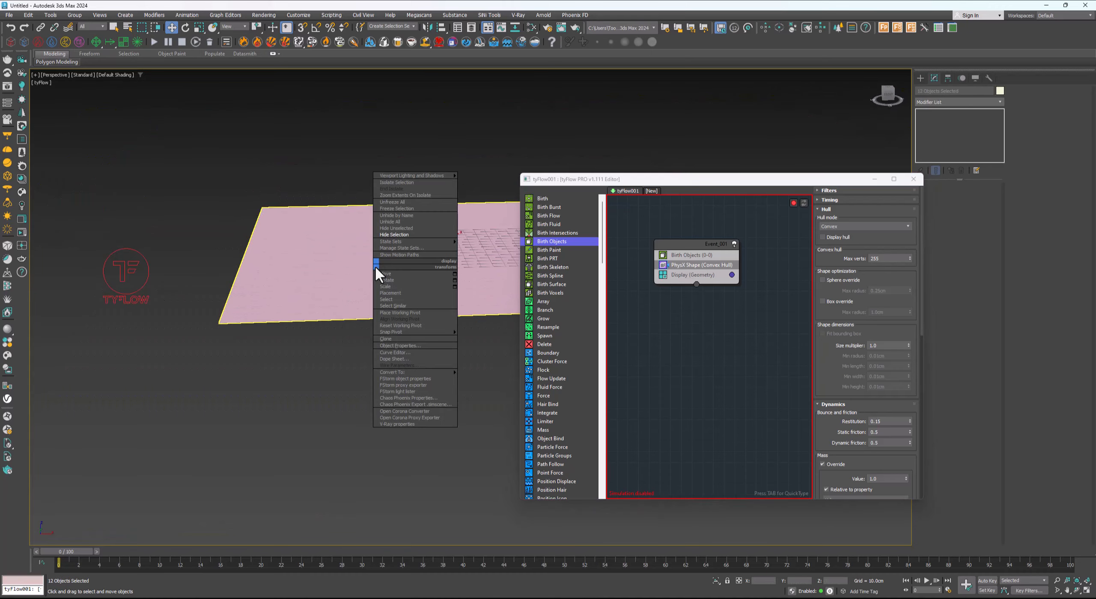
left_click(393, 245)
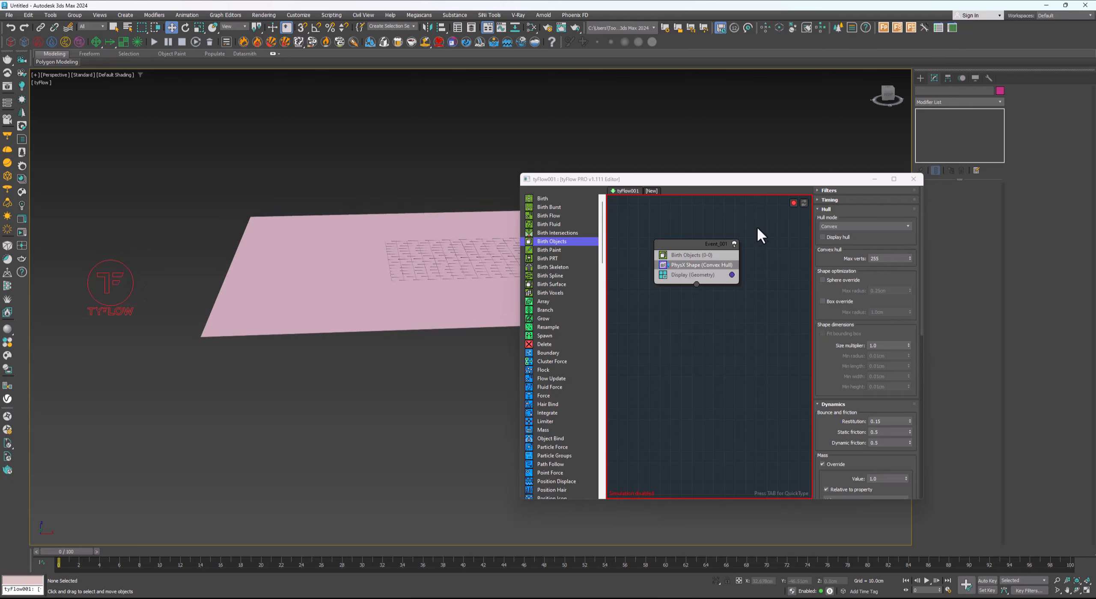
left_click(794, 201)
Add a PhysX Collision operator to Event_001 below the PhysX Shape operator
scroll(396, 223, "up", 4)
middle_click_drag(395, 222, 364, 261, "alt")
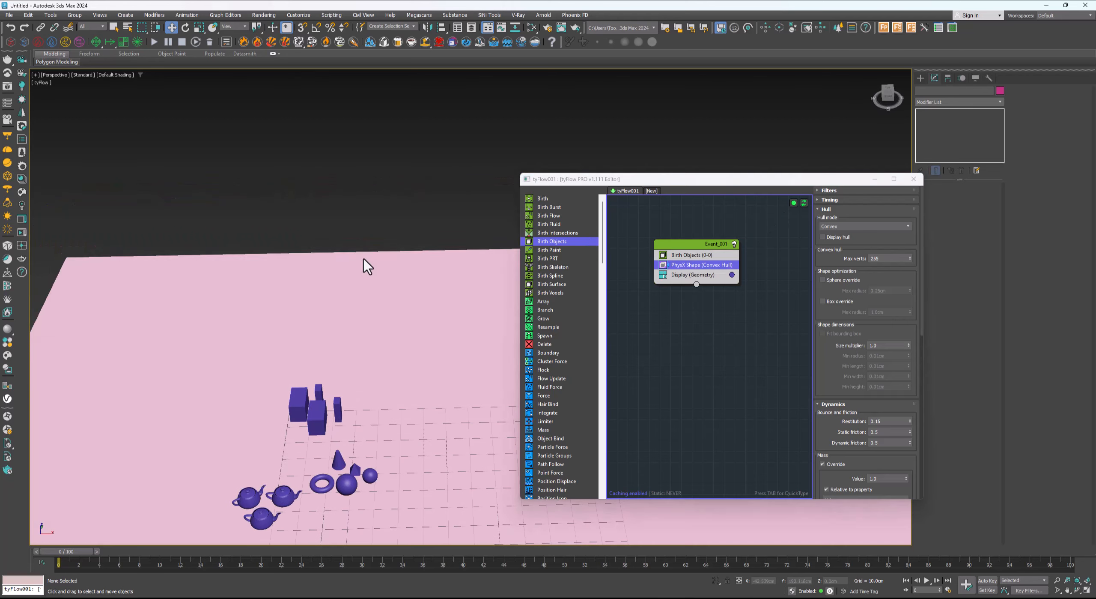
middle_click_drag(377, 317, 394, 240)
scroll(352, 307, "down", 2)
scroll(348, 345, "up", 4)
middle_click_drag(339, 354, 394, 321)
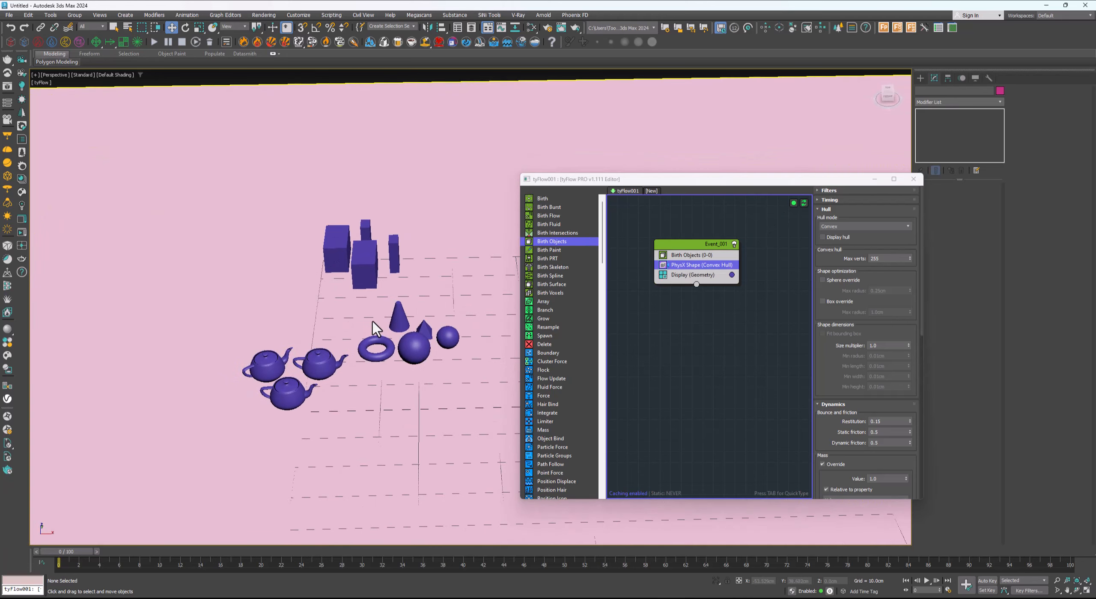
key("Tab")
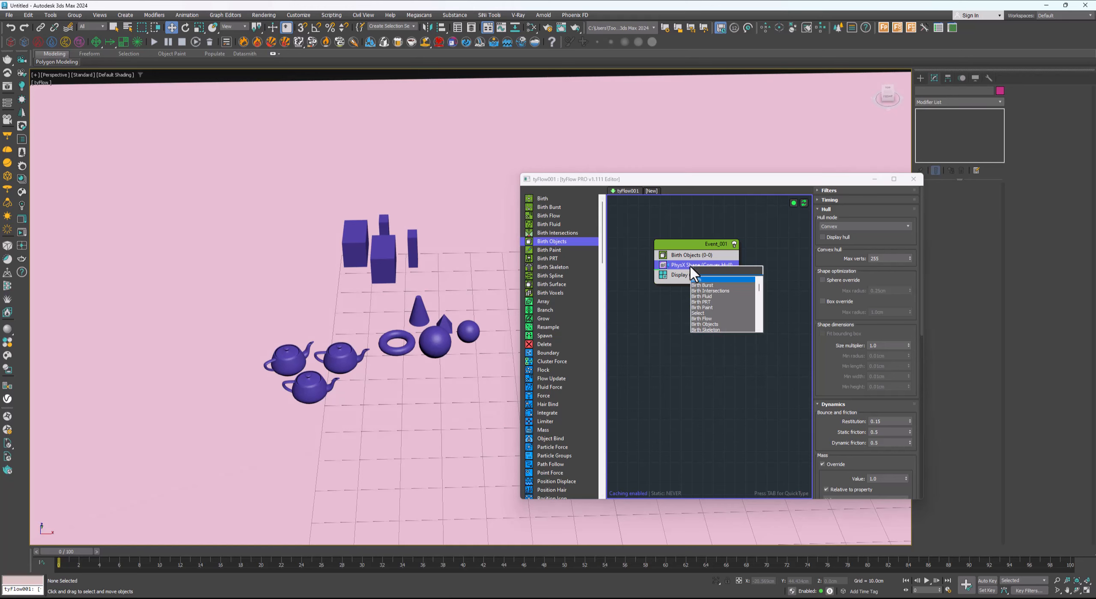
type("coli")
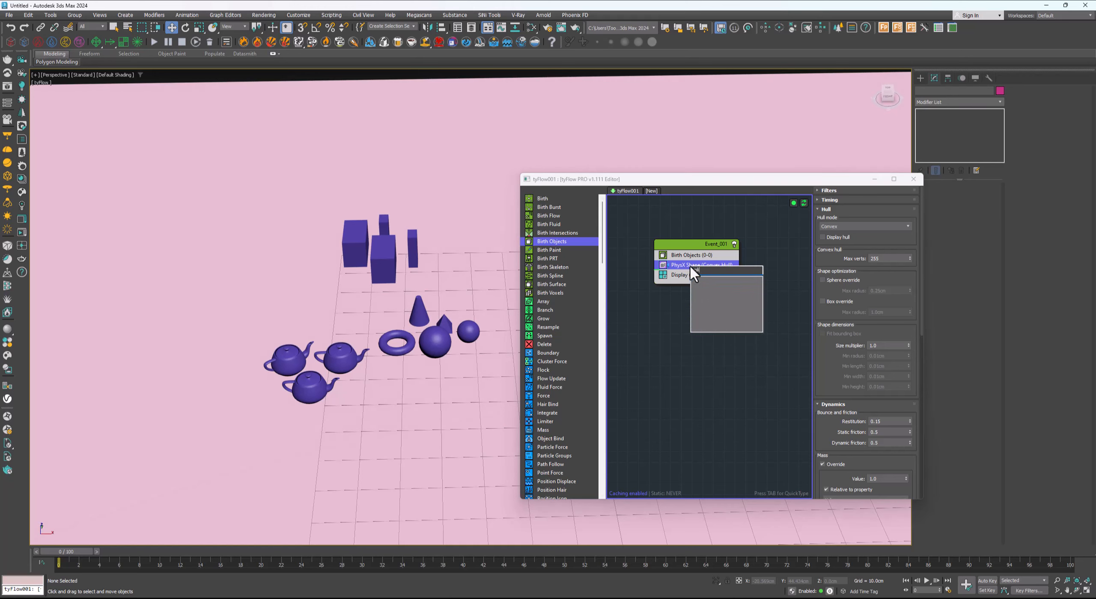
key("BackSpace")
key("BackSpace")
type("l")
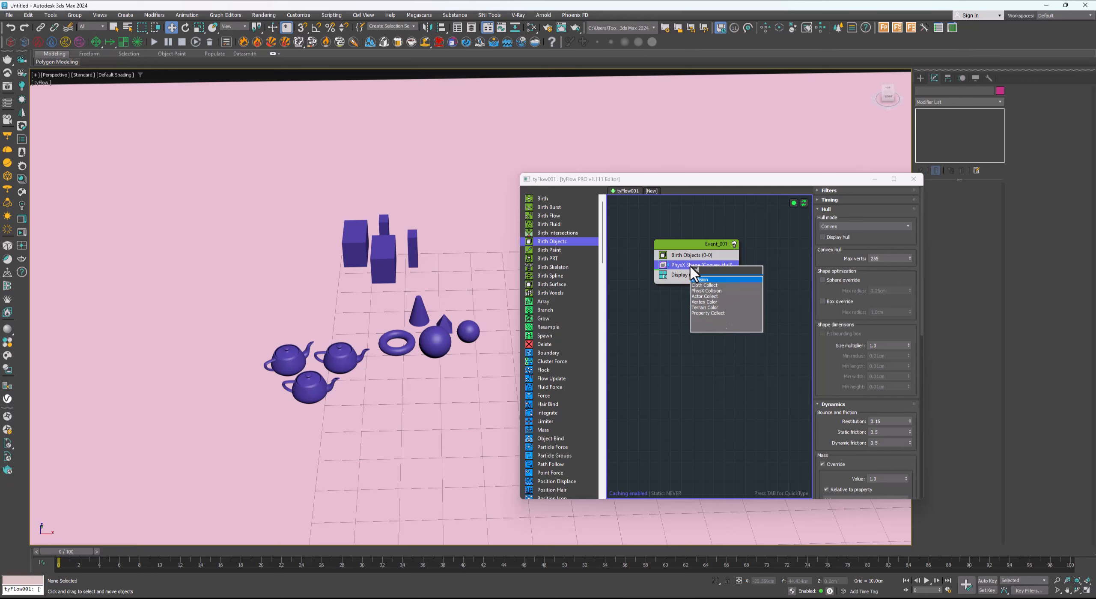
key("Return")
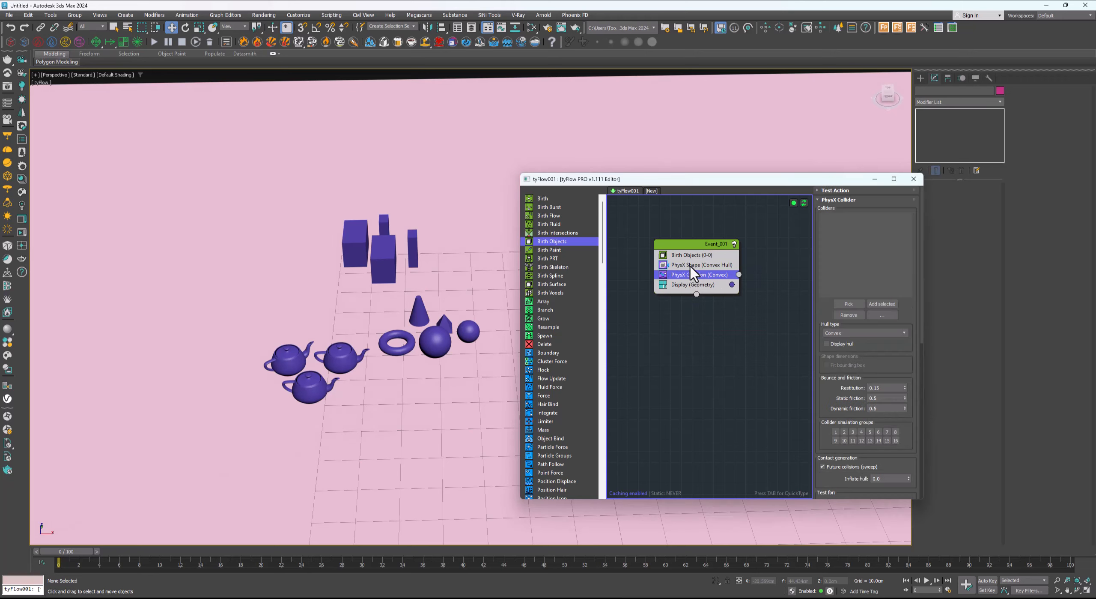
scroll(398, 296, "down", 3)
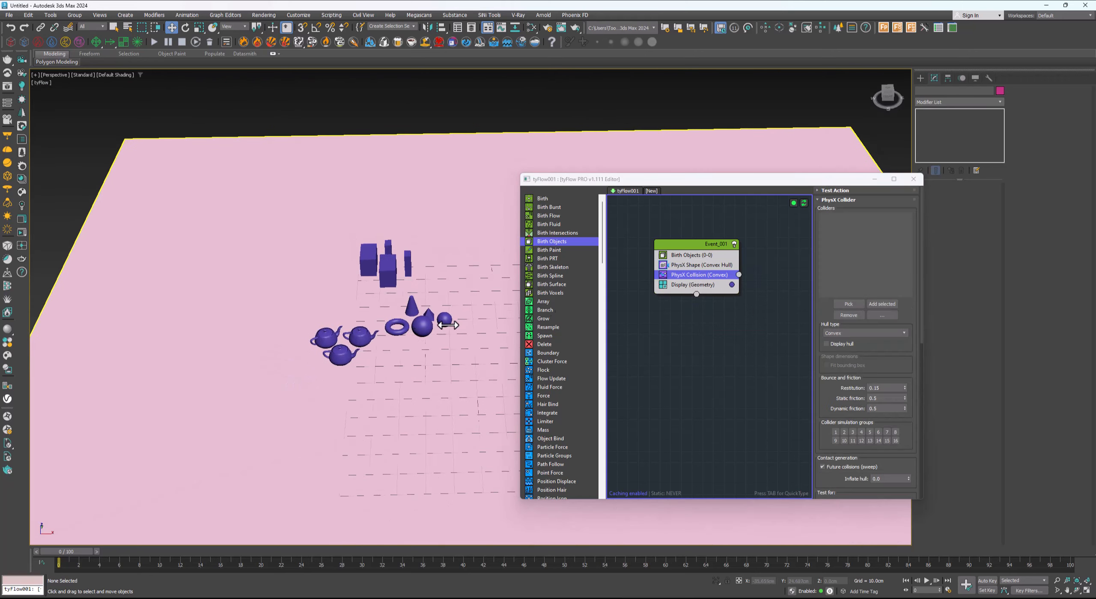
Add the ground plane to the PhysX Collision colliders and copy the plane upward to a height of about 102 cm
left_click(842, 302)
left_click(492, 372)
scroll(473, 372, "down", 5)
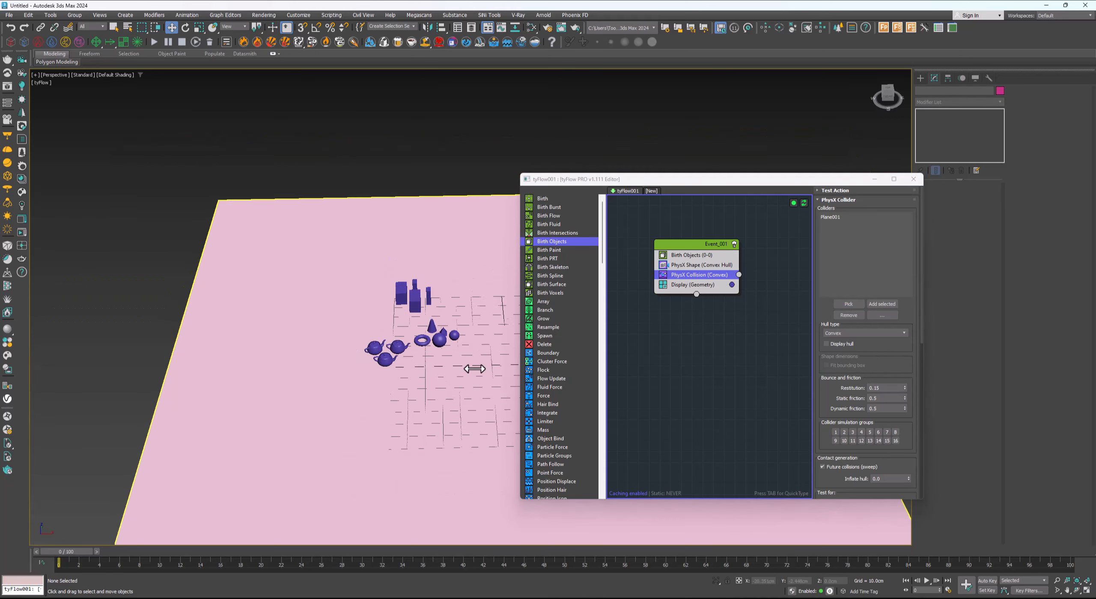
left_click_drag(409, 297, 423, 142)
left_click(553, 339)
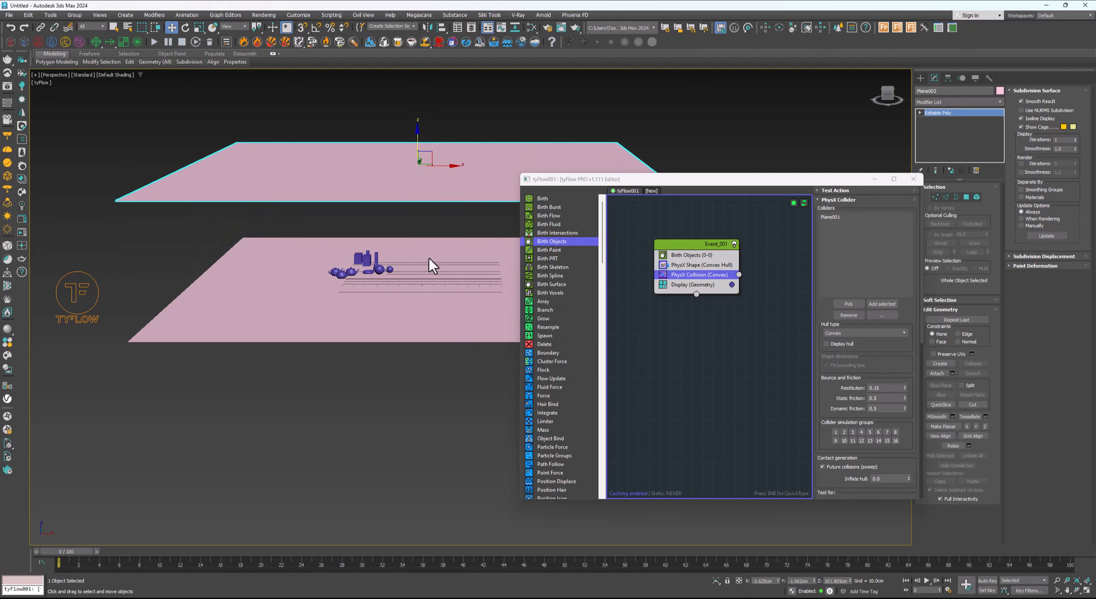
Rename the copied upper plane to ceiling and add it to the PhysX Collision operator's colliders
scroll(419, 217, "up", 5)
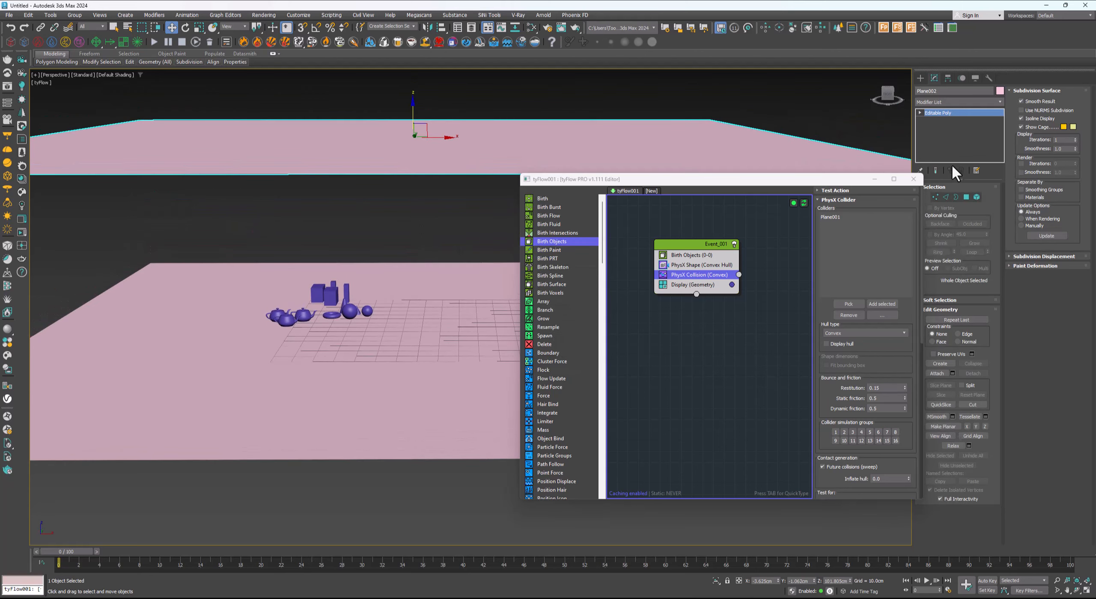
left_click(947, 91)
key("BackSpace")
key("Return")
left_click(878, 302)
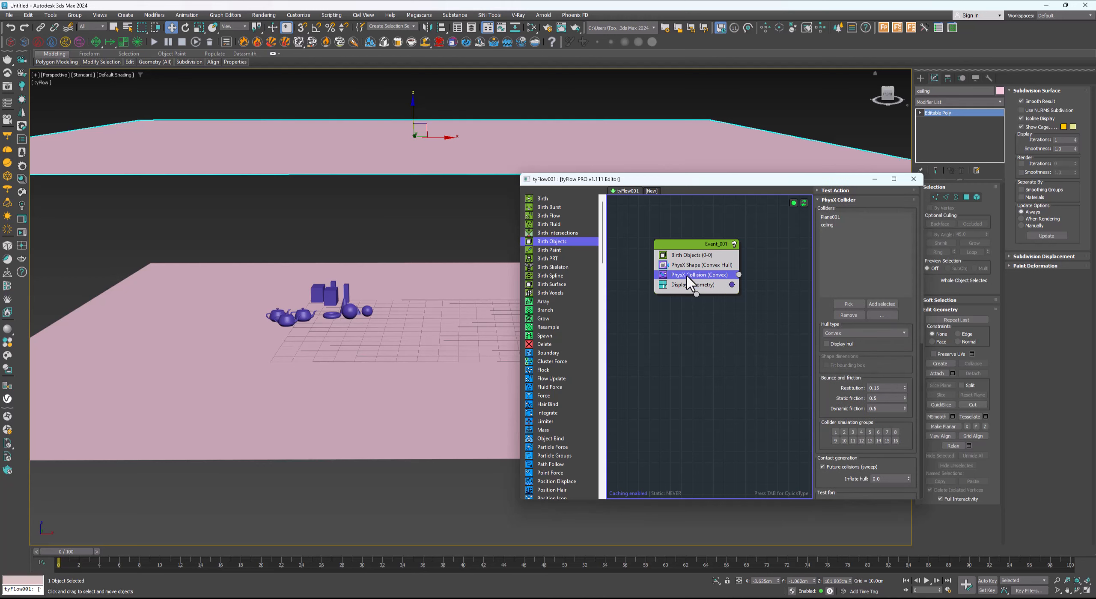
Add a Force operator to Event_001 below the PhysX Collision operator
key("Tab")
type("f")
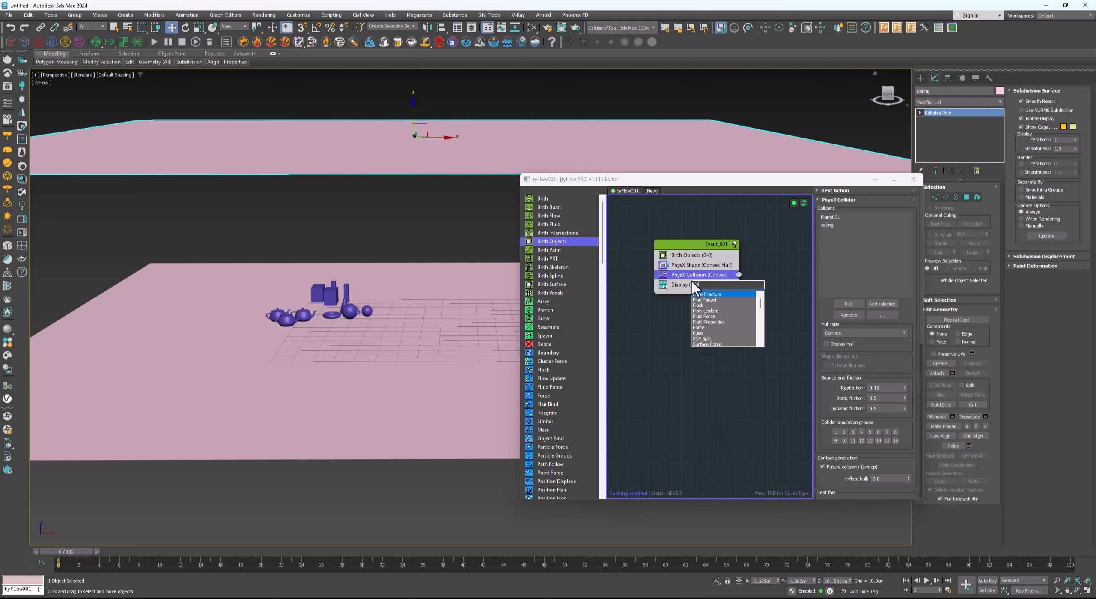
type("orce")
key("Return")
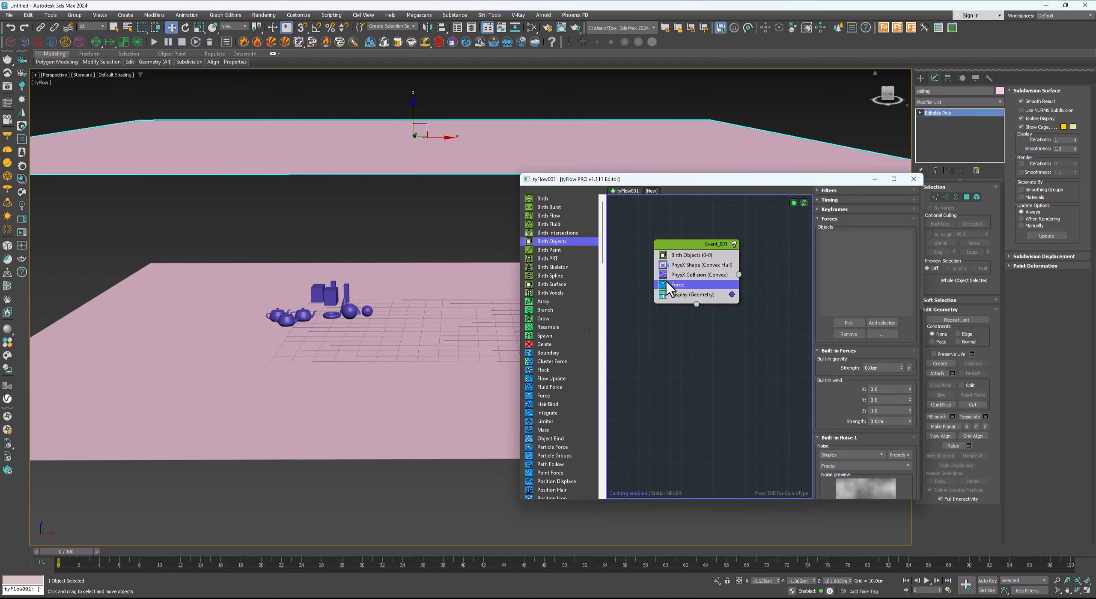
In the tyFlow object's PhysX settings, disable the ground collider and set default gravity to the real-world value of -1.054 cm
scroll(318, 342, "down", 5)
left_click(236, 349)
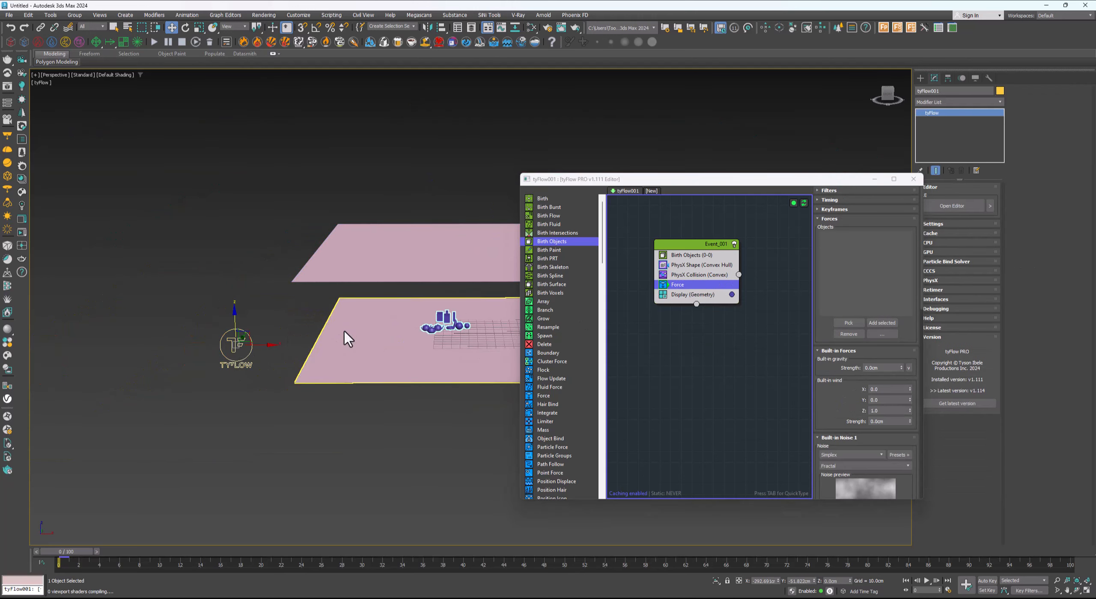
left_click_drag(667, 184, 576, 210)
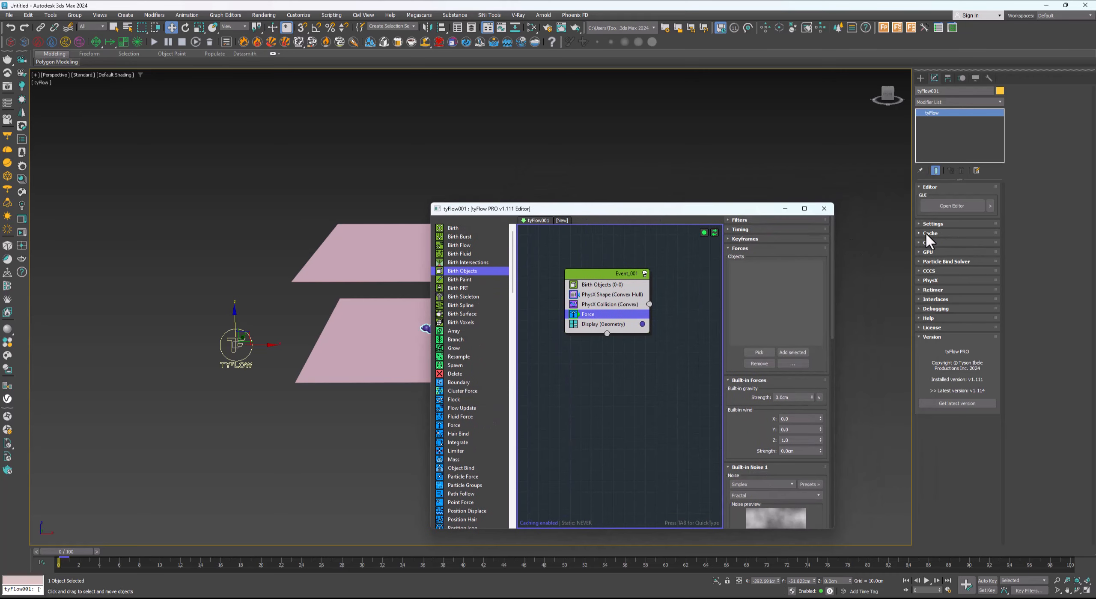
left_click(930, 280)
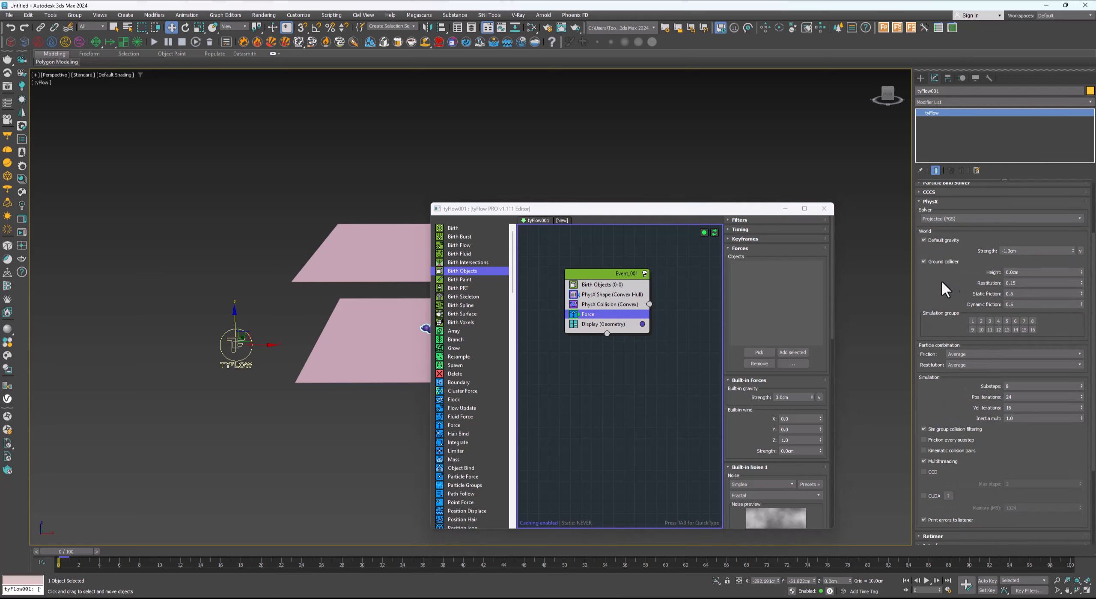
left_click(924, 261)
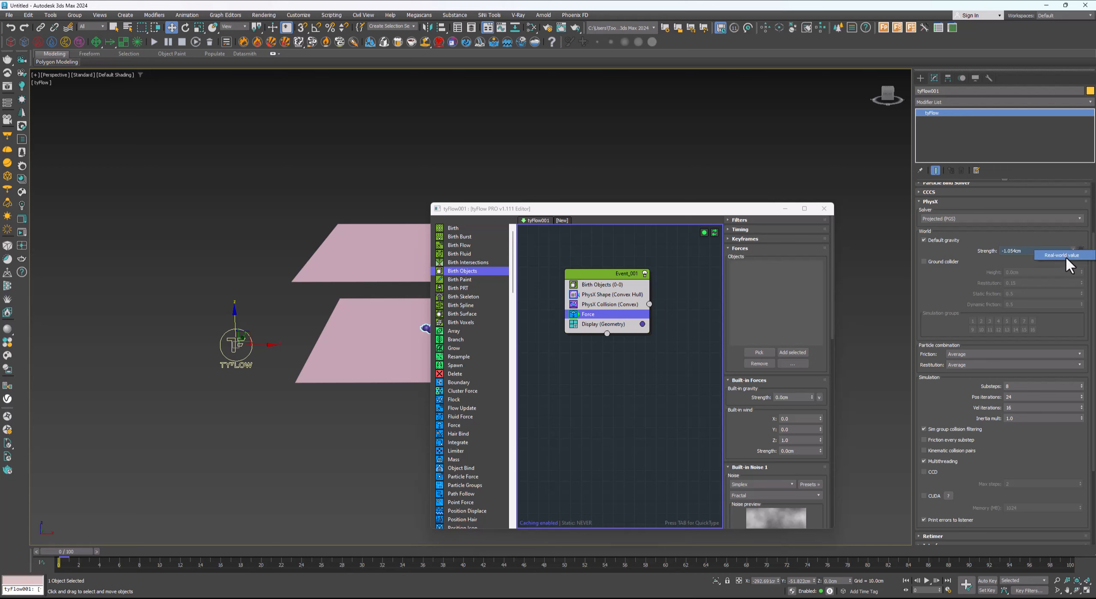
left_click(1066, 259)
Scrub through the first frames to examine how the objects behave between the two planes under default gravity
middle_click_drag(417, 318, 357, 321)
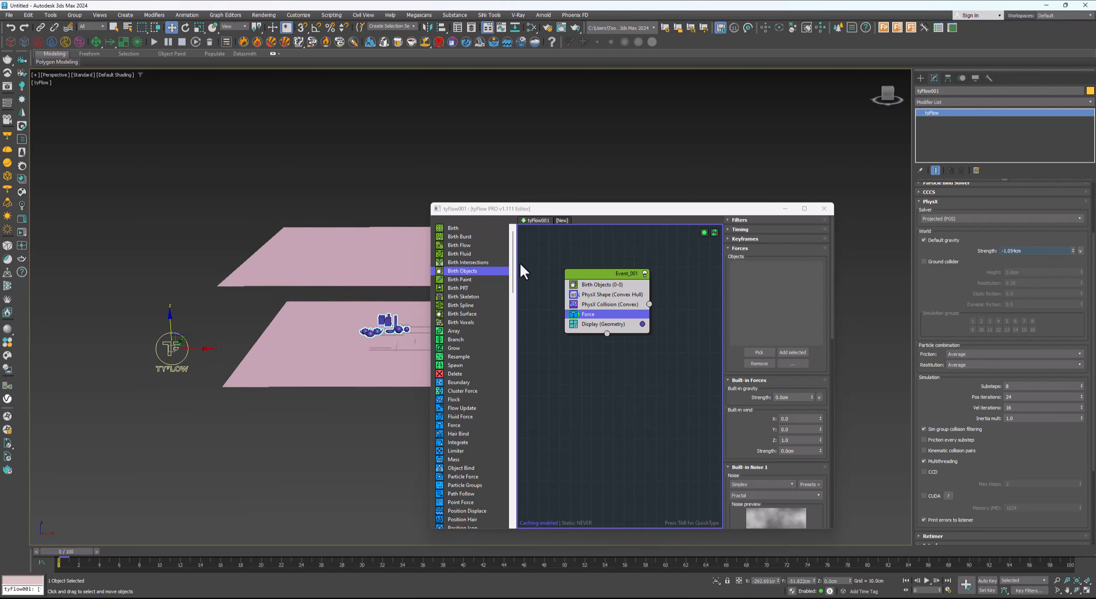
left_click_drag(675, 210, 808, 197)
middle_click_drag(432, 304, 380, 303)
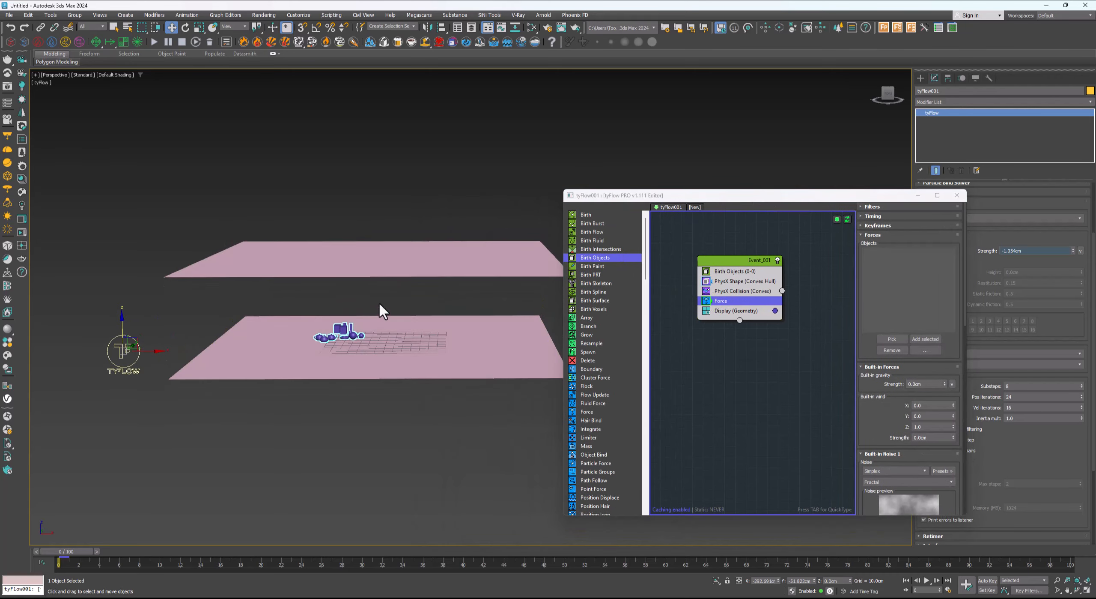
scroll(380, 304, "up", 3)
mouse_move(60, 552)
left_mouse_down()
mouse_move(408, 556)
mouse_move(58, 561)
left_mouse_up()
scroll(313, 356, "down", 3)
middle_click_drag(315, 354, 327, 372, "alt")
scroll(324, 373, "up", 3)
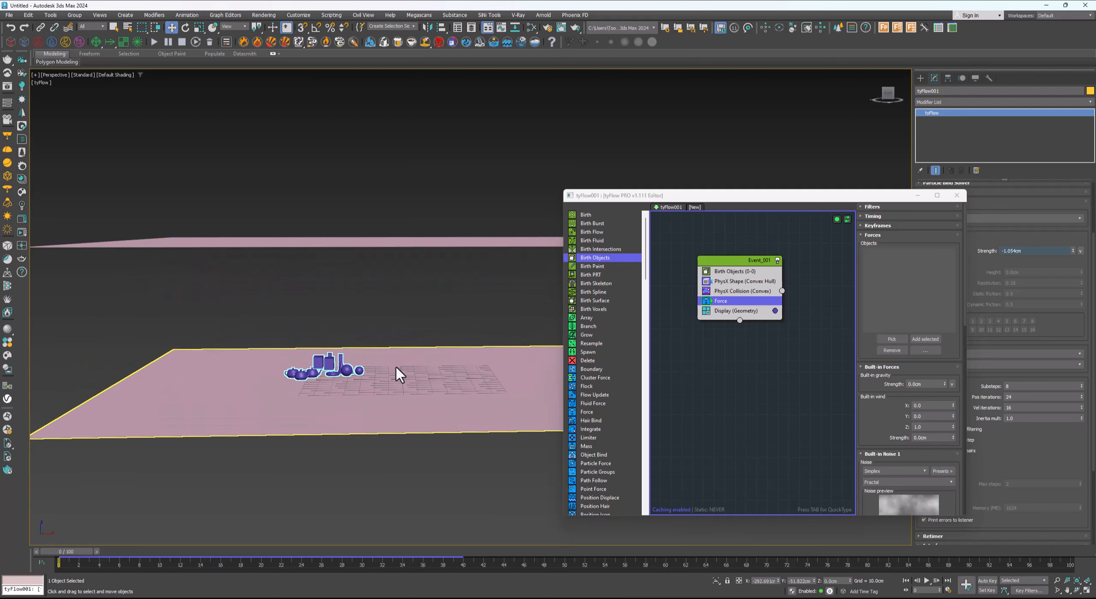
Set the Force operator's built-in gravity strength to 10 cm and scrub the timeline to test it
double_click(931, 384)
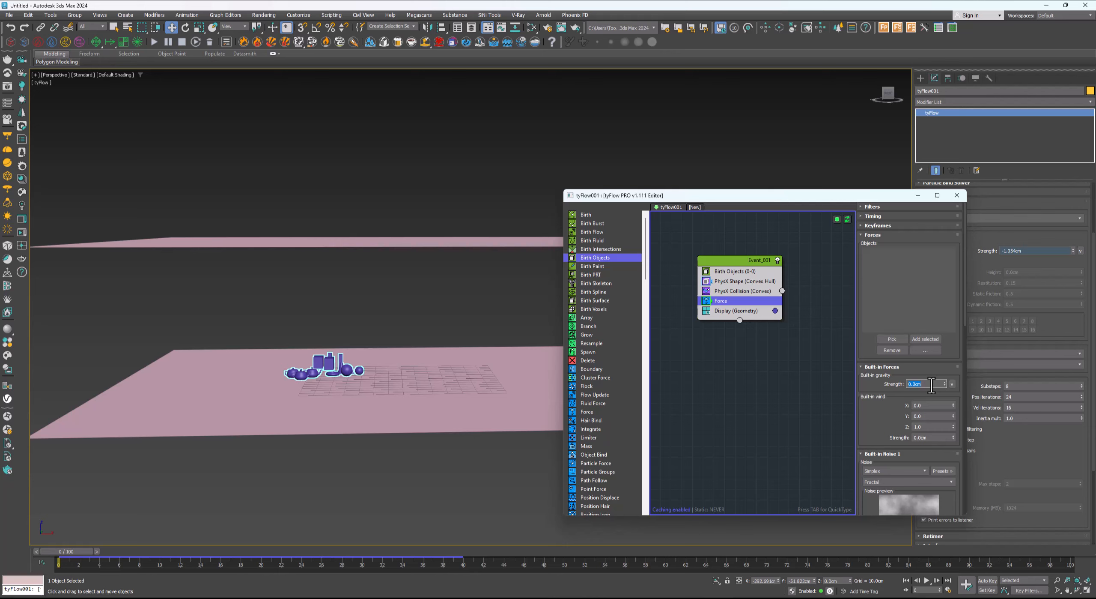
type("10")
key("Return")
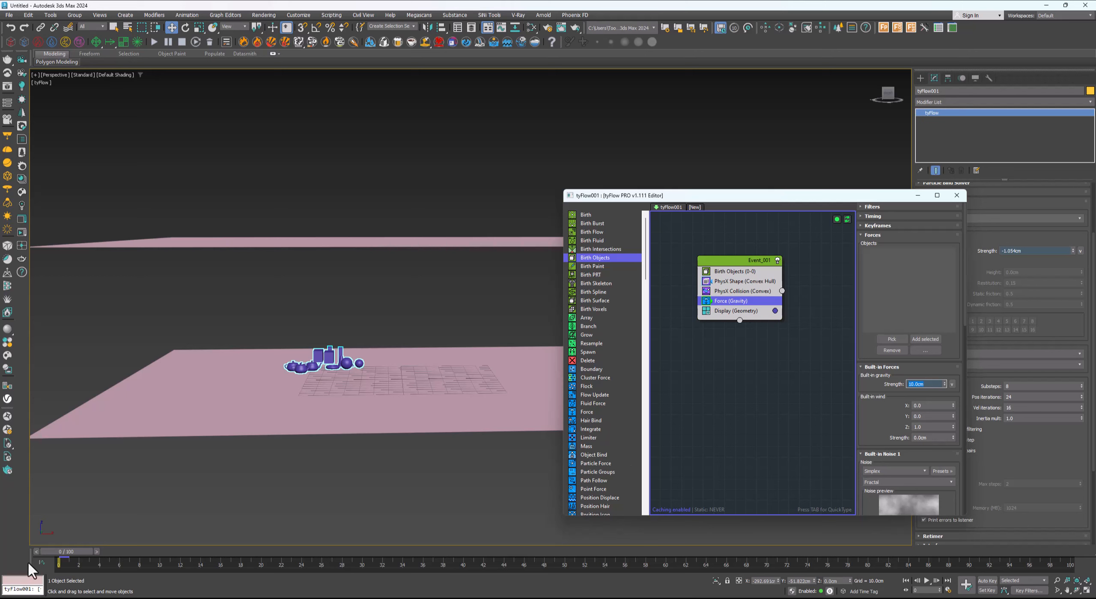
mouse_move(65, 553)
left_mouse_down()
mouse_move(149, 549)
mouse_move(78, 542)
left_mouse_up()
key("w")
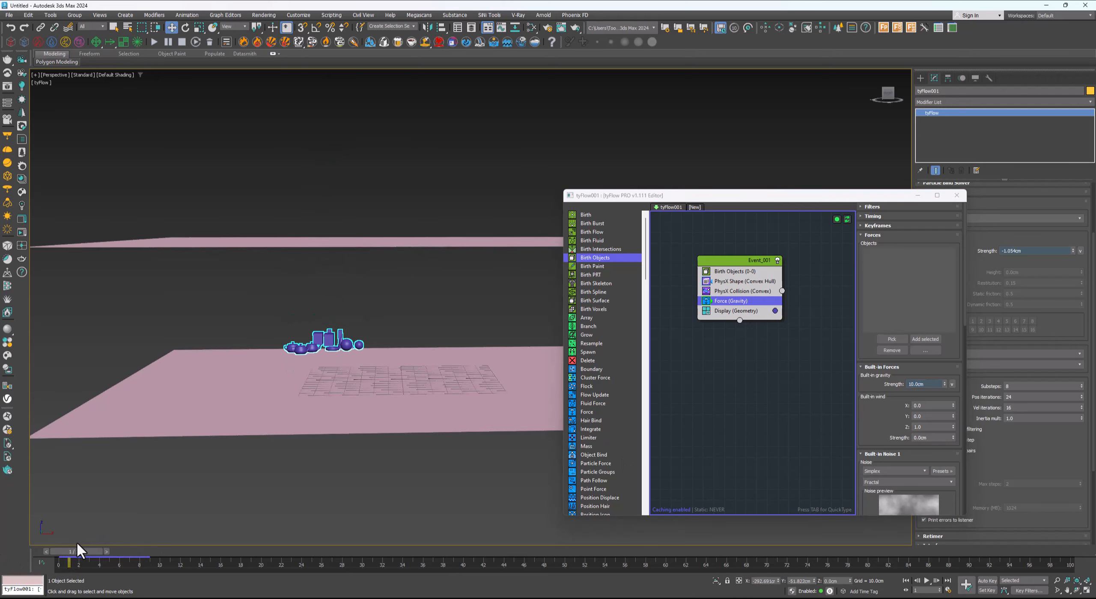
Set the Force operator's built-in gravity strength to 5 cm and scrub to frame 6 to test the upward motion
double_click(930, 383)
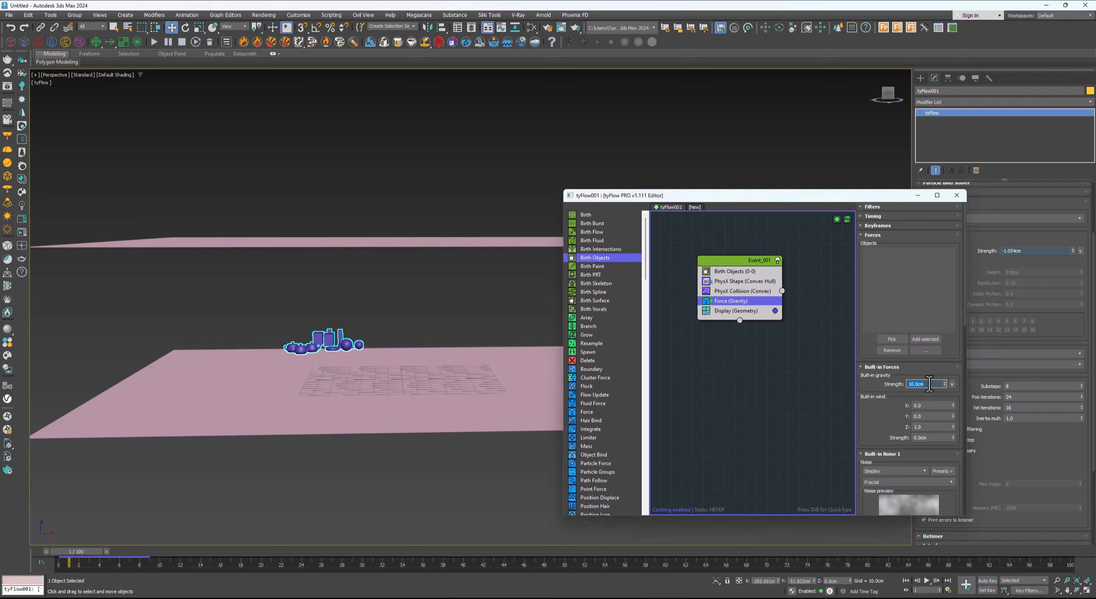
type("5")
key("Return")
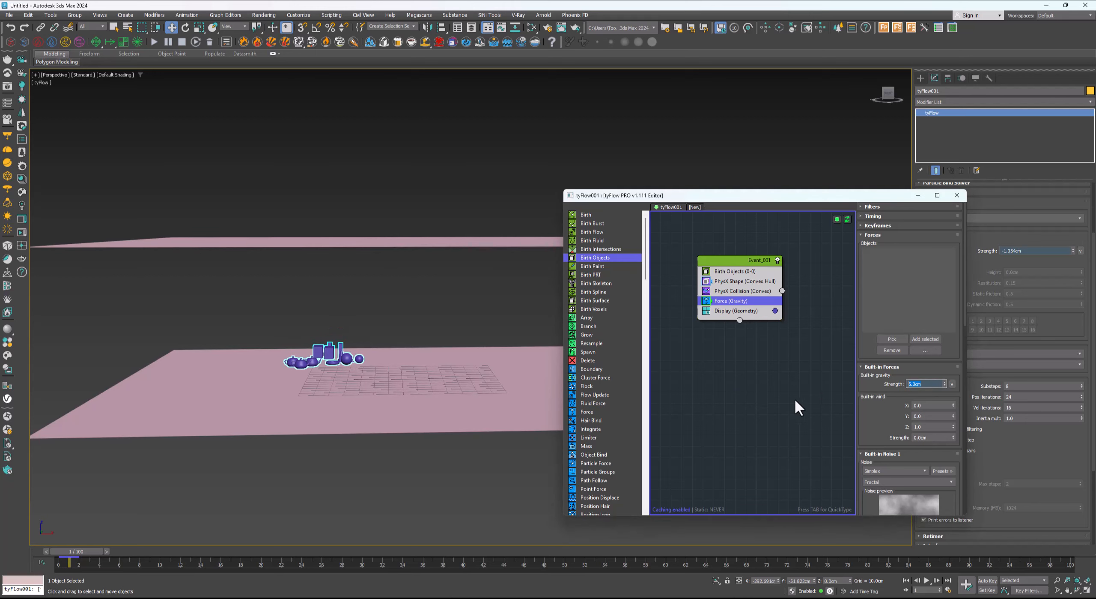
mouse_move(103, 549)
left_mouse_down()
mouse_move(178, 548)
mouse_move(112, 545)
left_mouse_up()
middle_click_drag(331, 324, 300, 377, "alt")
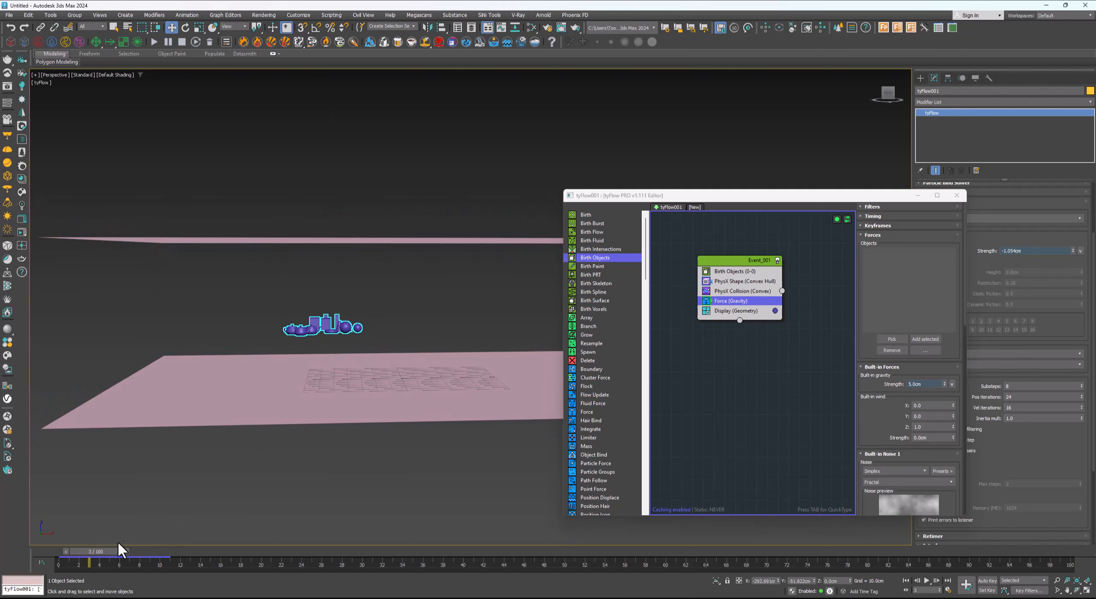
left_click_drag(112, 550, 135, 545)
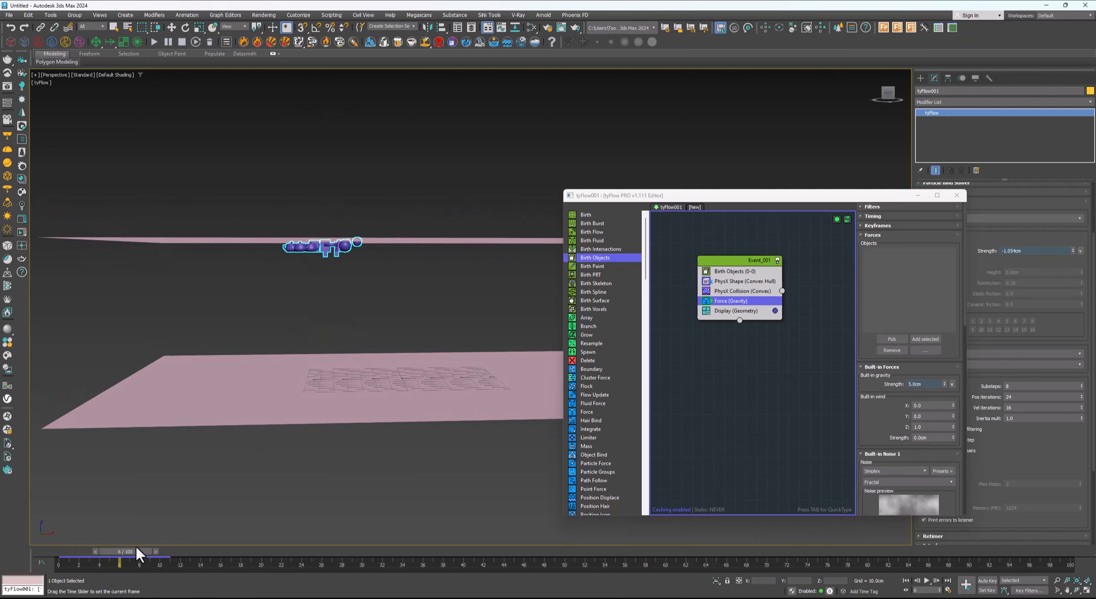
middle_click_drag(346, 333, 355, 298, "alt")
Set the tyFlow simulation time step to 1/2 frame and check the objects' collision with the ceiling
left_click_drag(750, 201, 651, 220)
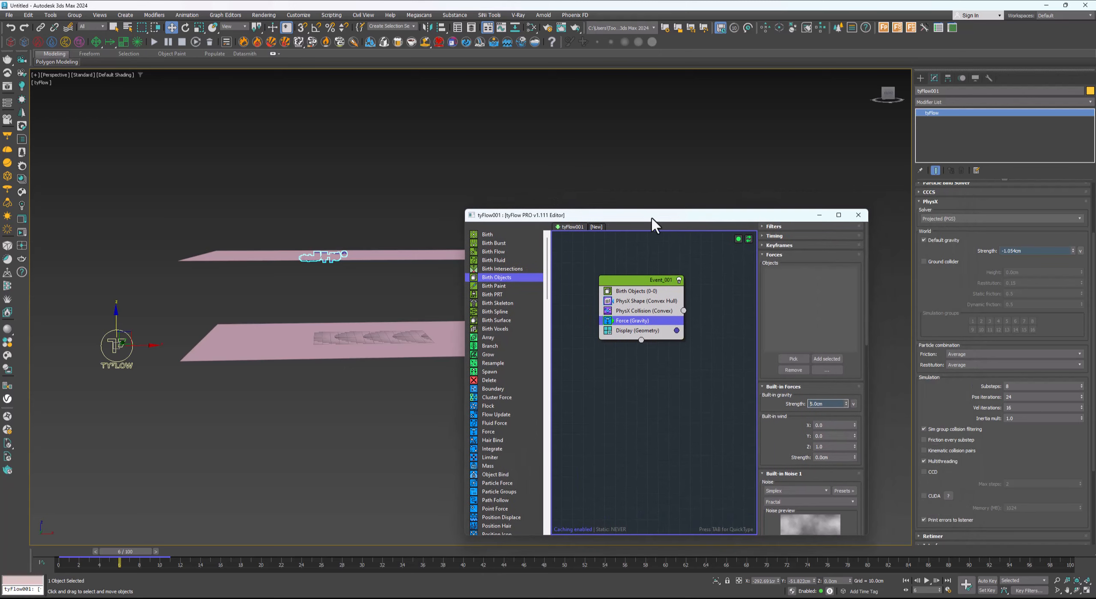
left_click_drag(913, 209, 895, 209)
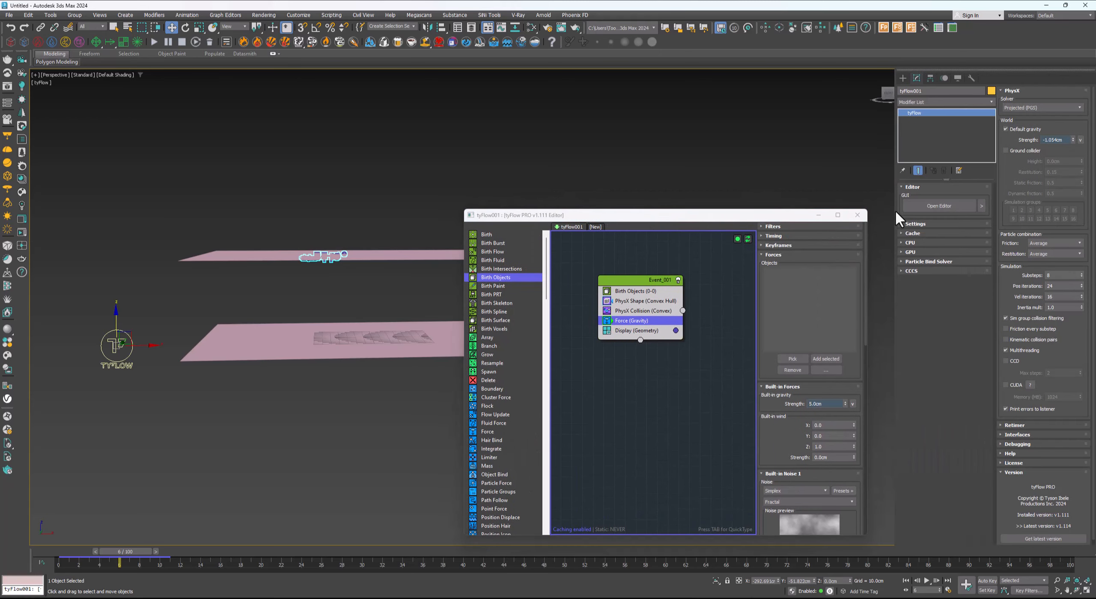
left_click(918, 222)
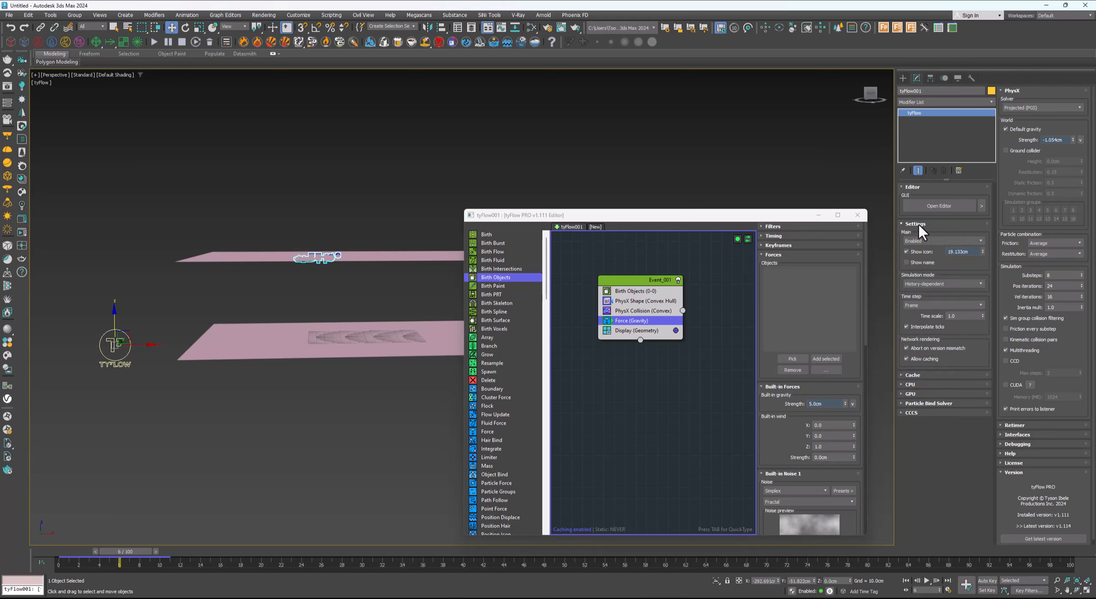
left_click(923, 303)
left_click(922, 320)
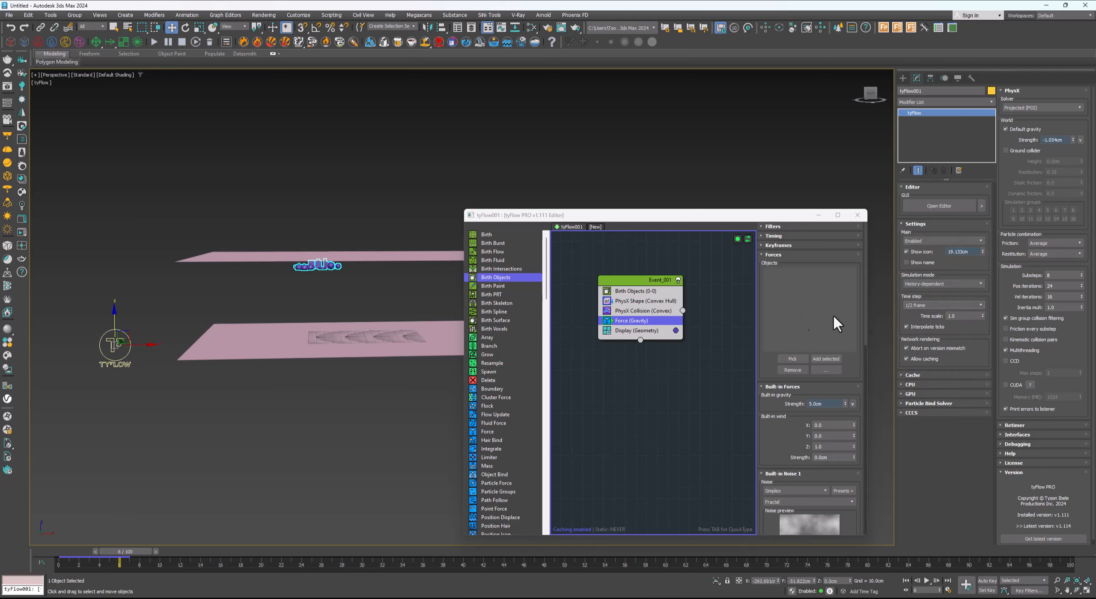
middle_click_drag(286, 367, 304, 348, "alt")
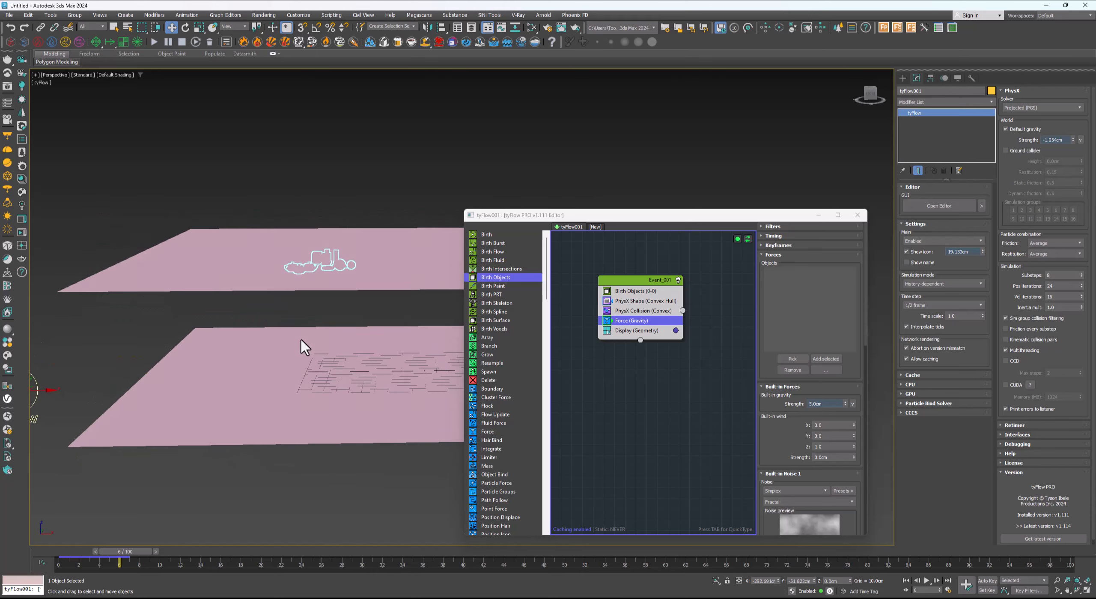
left_click_drag(135, 551, 109, 553)
Set the tyFlow simulation time step to 1/4 frame and scrub the timeline to test the ceiling collision
left_click(919, 306)
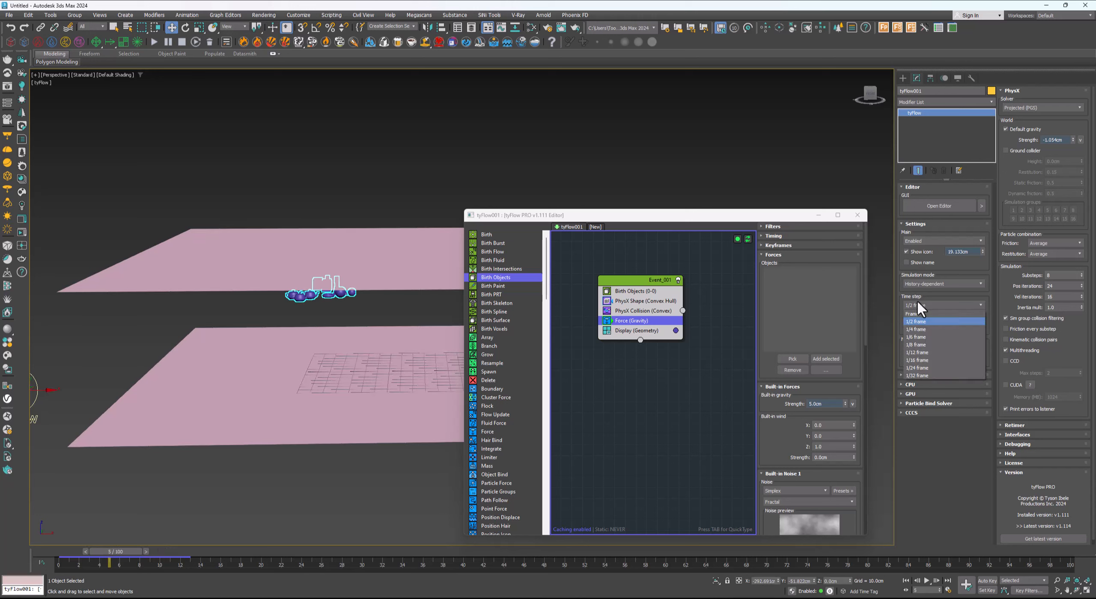
left_click(916, 329)
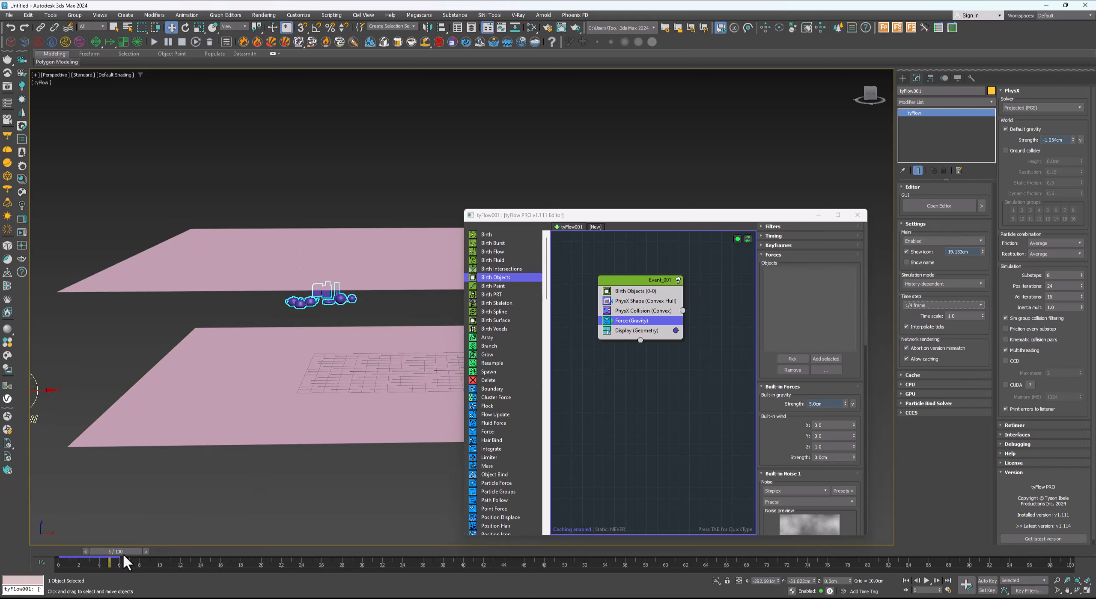
left_click_drag(125, 555, 233, 552)
left_click_drag(278, 538, 174, 526)
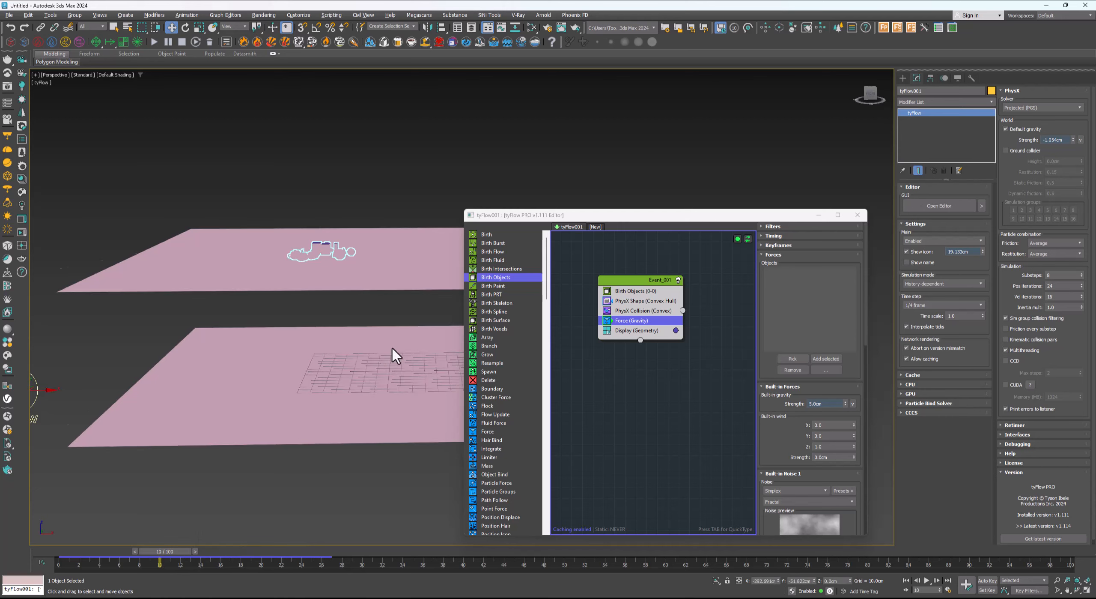
Return to the start of the timeline and examine the objects between the floor and the ceiling
middle_click_drag(391, 349, 383, 329, "alt")
left_click_drag(184, 559, 81, 546)
middle_click_drag(214, 488, 355, 399, "alt")
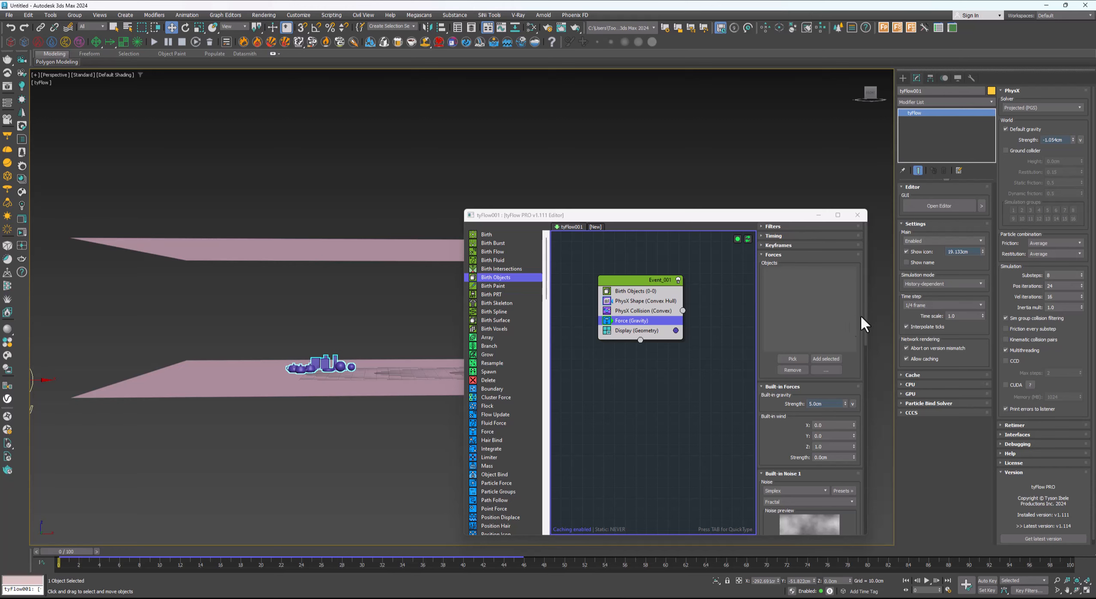
mouse_move(333, 363)
middle_mouse_down("alt")
mouse_move(321, 377)
mouse_move(330, 372)
mouse_move(337, 386)
mouse_move(341, 360)
mouse_move(319, 360)
middle_mouse_up("alt")
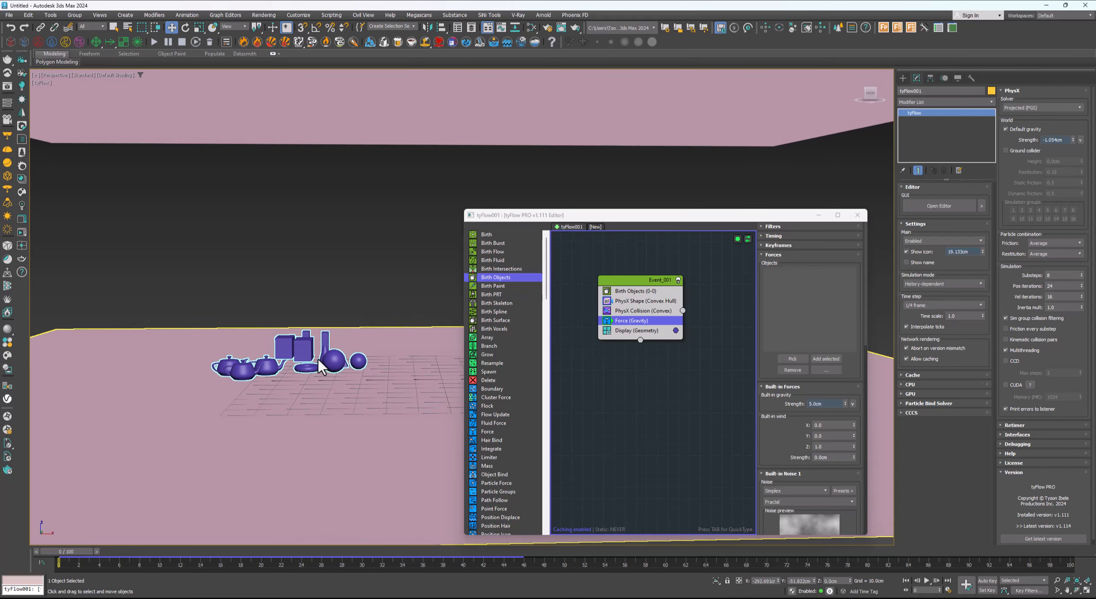
mouse_move(90, 552)
left_mouse_down()
mouse_move(300, 553)
mouse_move(94, 554)
left_mouse_up()
scroll(342, 373, "down", 4)
middle_click_drag(342, 365, 360, 377, "alt")
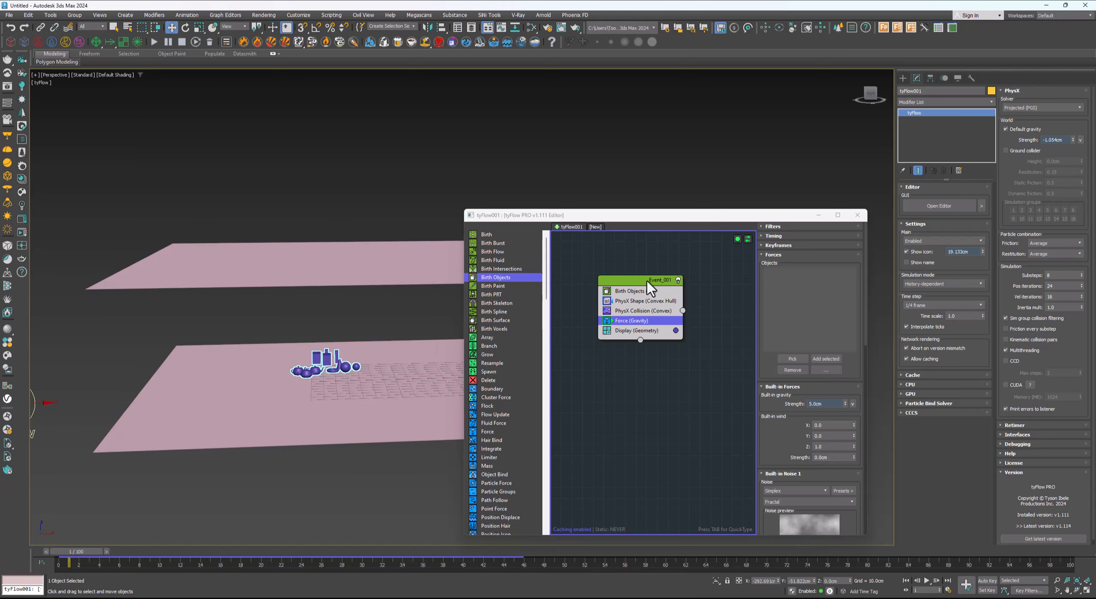
Open the list of test operators available from Event_001's output
middle_click_drag(681, 325, 667, 314)
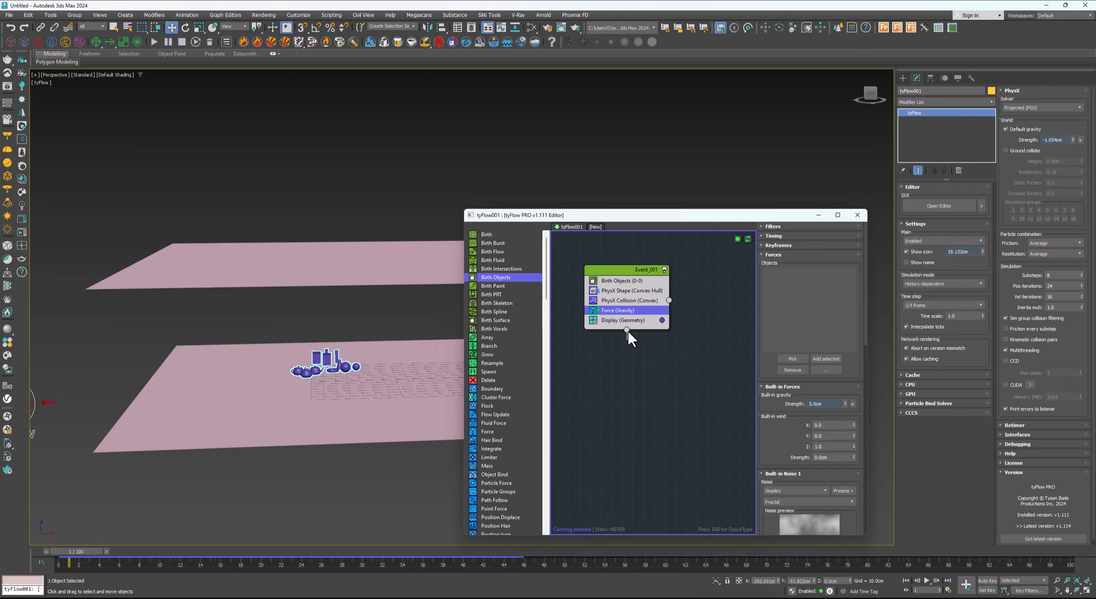
left_click_drag(627, 329, 669, 377)
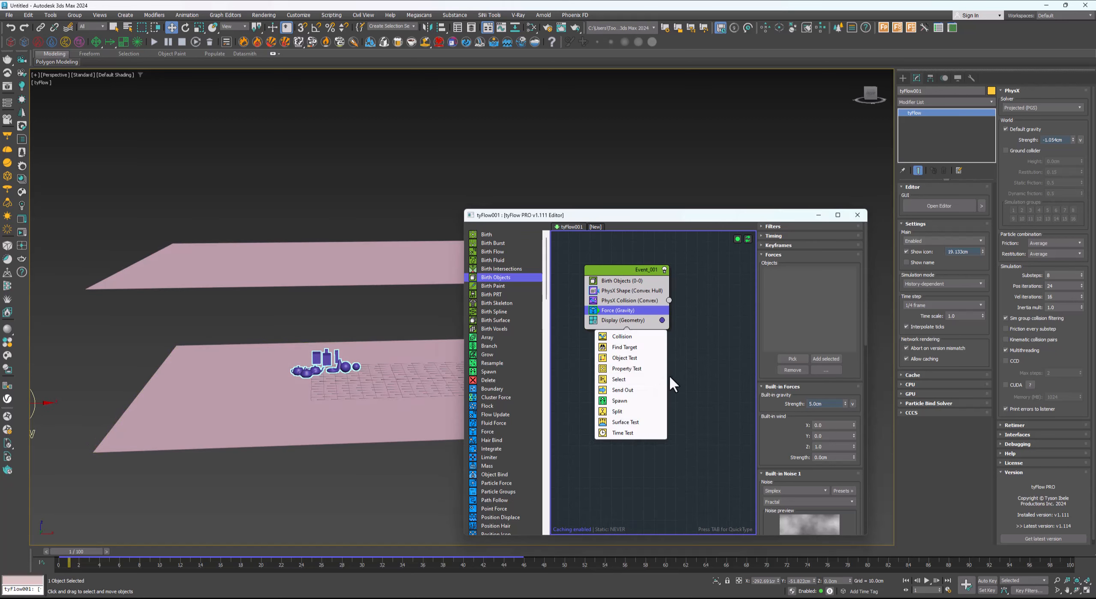
Add a Time Test to the first event and connect it to a new event with a geometry display
left_click(625, 428)
left_click_drag(688, 388, 695, 344)
left_click_drag(669, 381, 676, 391)
key("Delete")
middle_click_drag(697, 364, 638, 360)
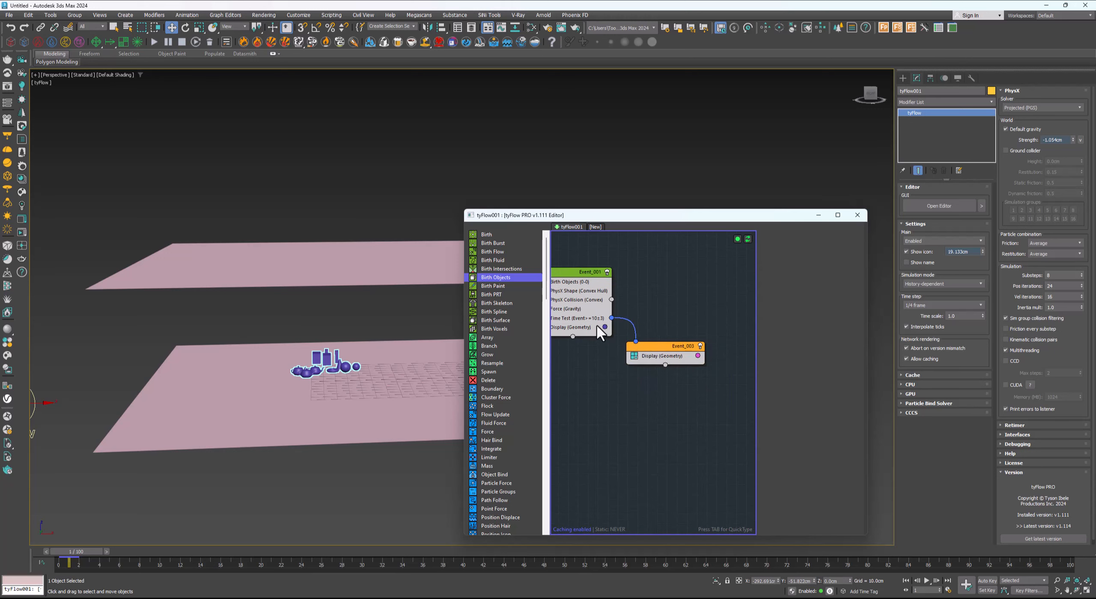
Set the first event's Time Test value to 30
left_click(576, 318)
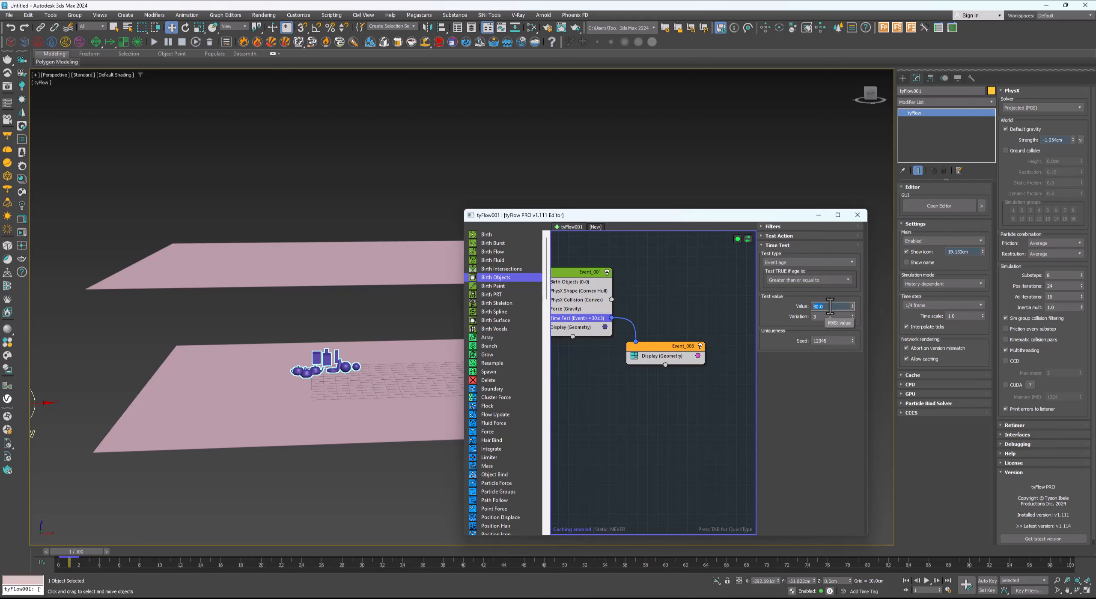
middle_click_drag(662, 358, 688, 355)
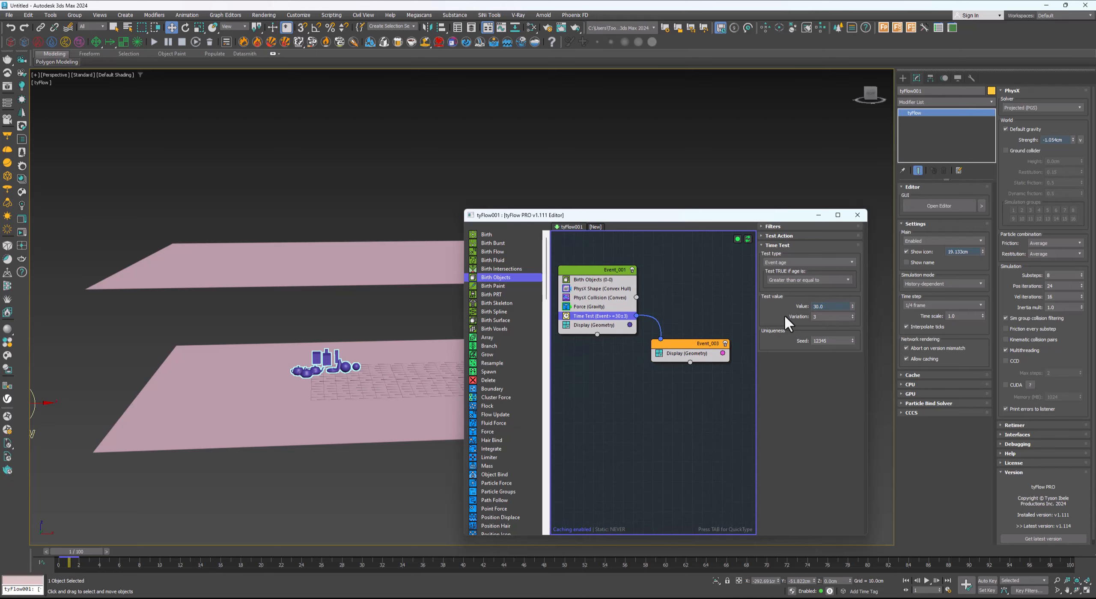
left_click(823, 306)
Scrub the timeline to about frame 33 to check when the objects pass into the second event
left_click_drag(96, 553, 173, 555)
middle_click_drag(301, 414, 352, 376, "alt")
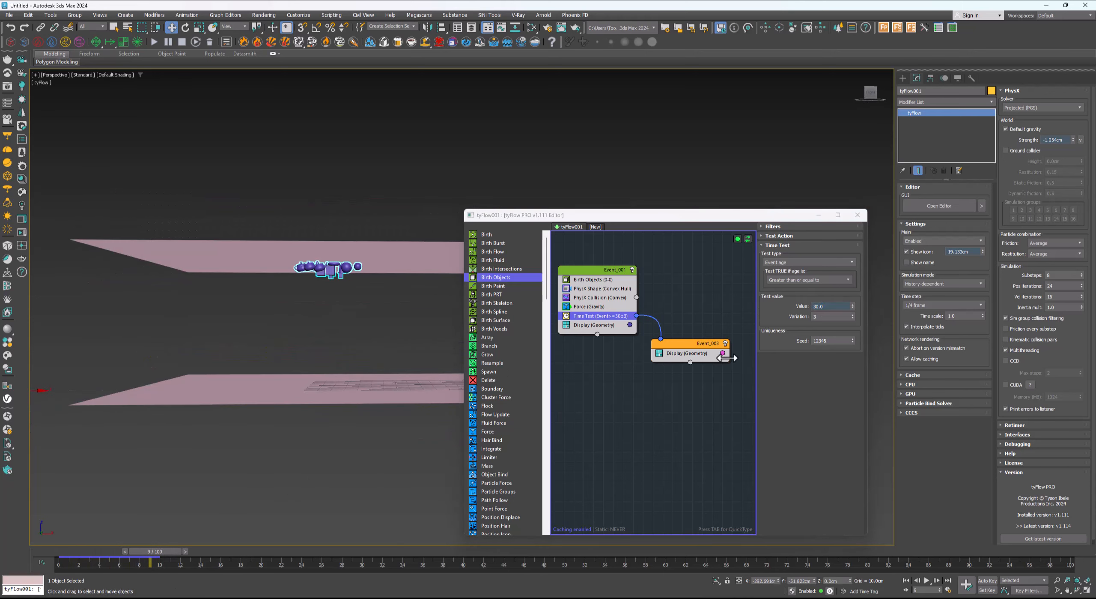
scroll(705, 344, "up", 1)
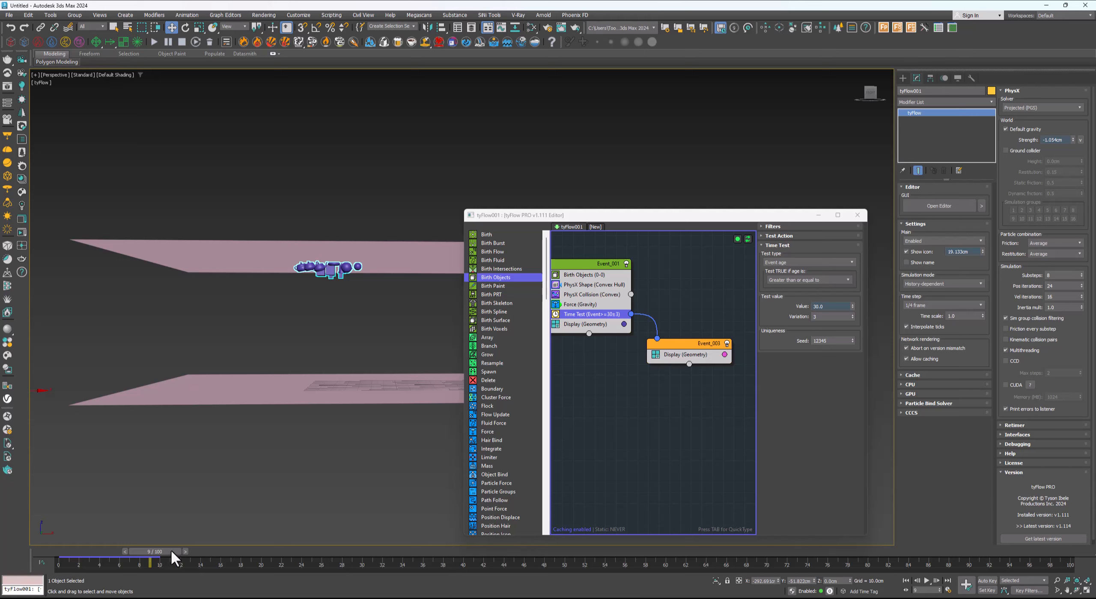
mouse_move(171, 551)
left_mouse_down()
mouse_move(556, 563)
mouse_move(408, 558)
left_mouse_up()
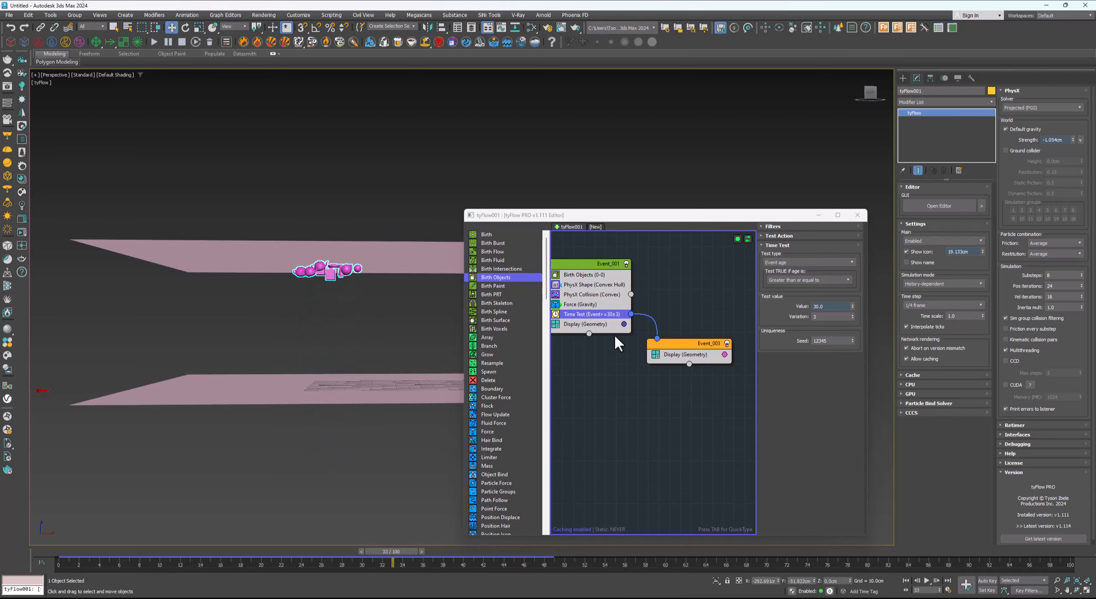
Copy the PhysX Shape and PhysX Collision operators from the first event into the second event
left_click(594, 291)
left_click(589, 301, "ctrl")
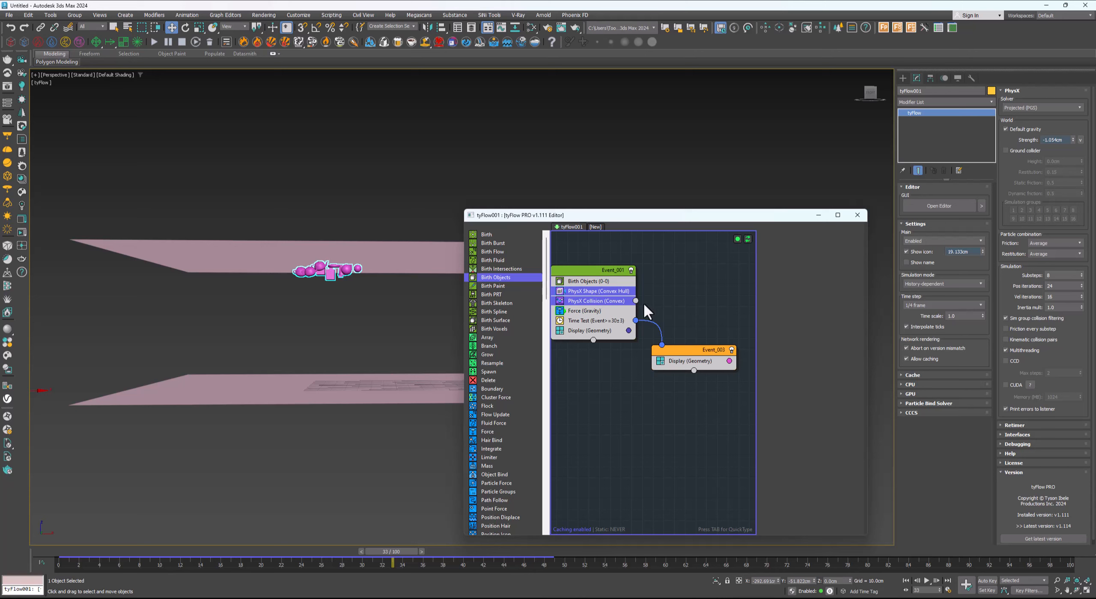
left_click_drag(644, 303, 689, 358, "shift")
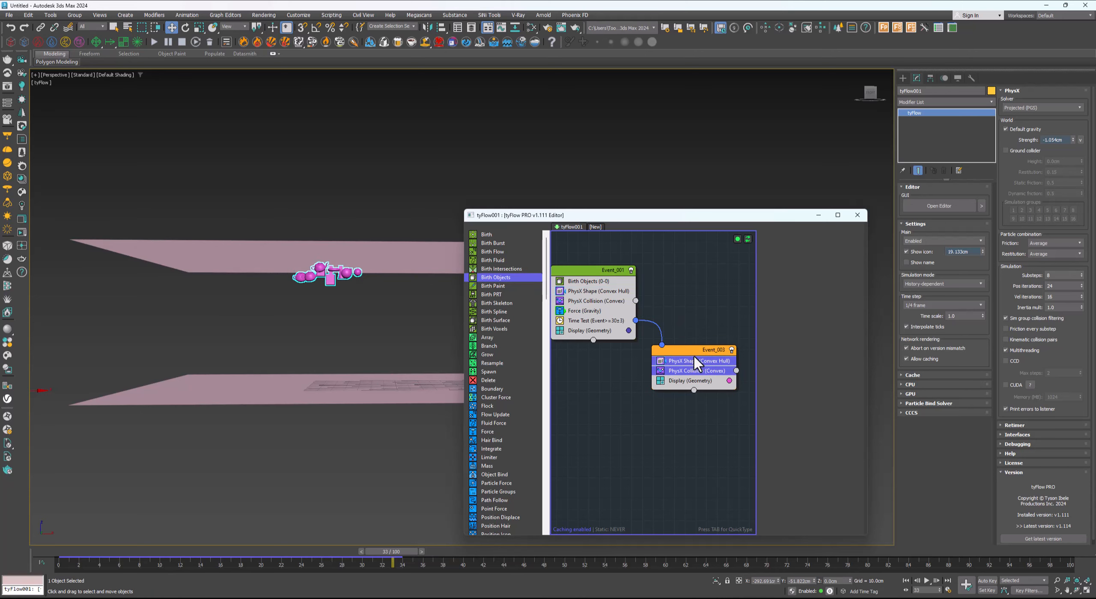
middle_click_drag(695, 347, 703, 334)
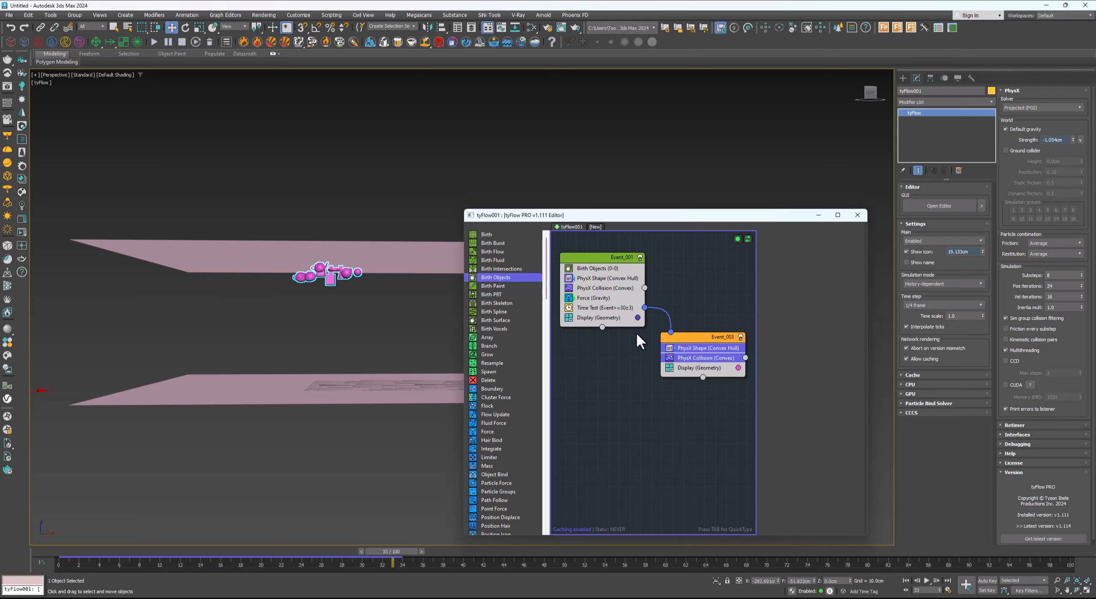
Review the objects' rise and fall by scrubbing the timeline back to about frame 21 and forward to frame 64
left_click_drag(380, 551, 295, 549)
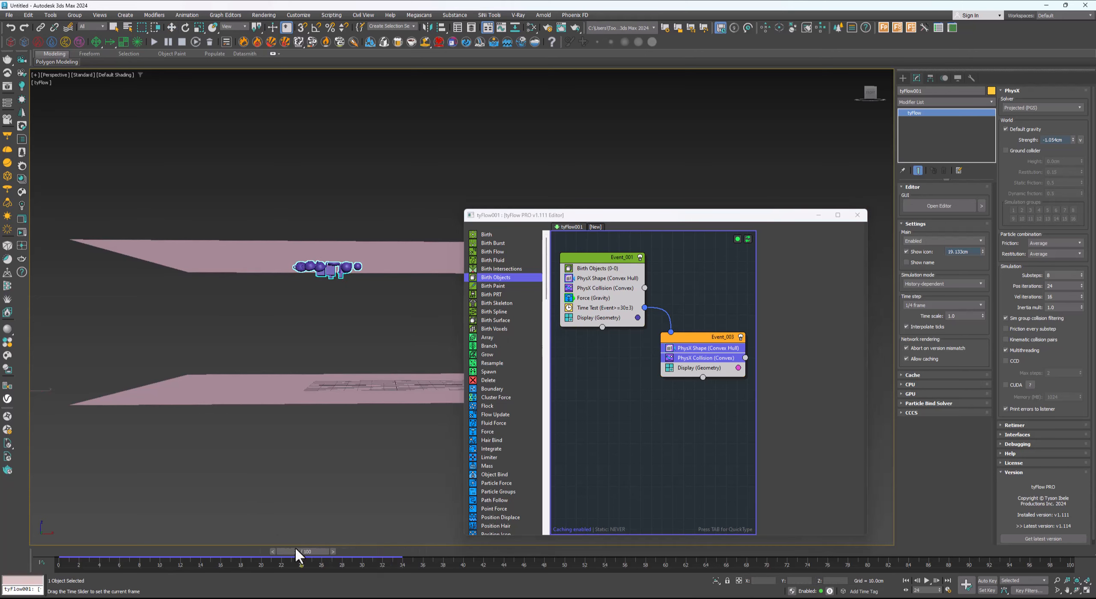
scroll(334, 274, "up", 6)
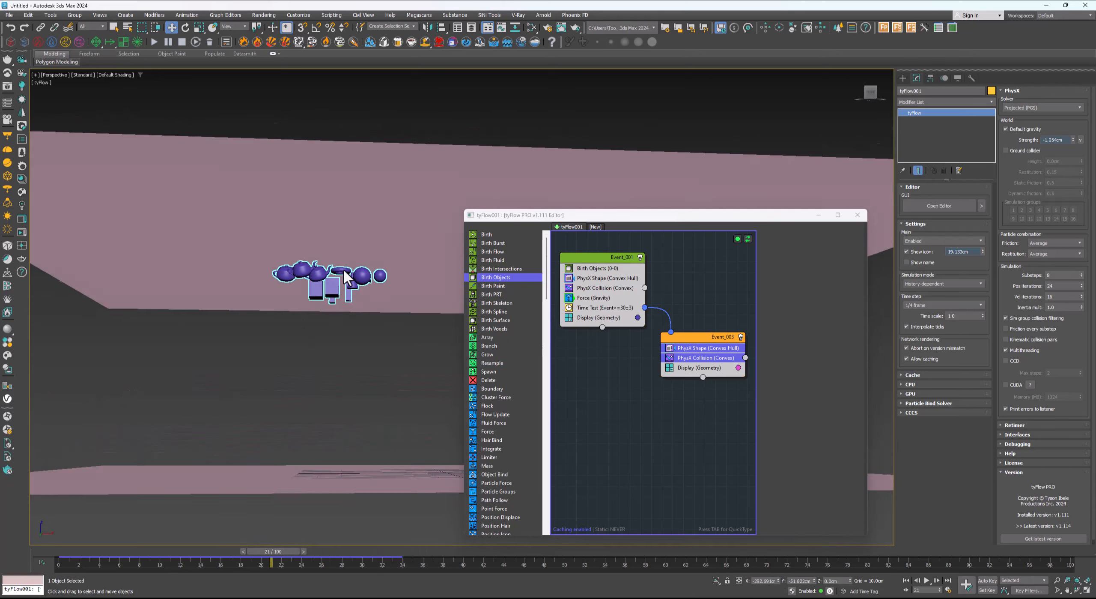
scroll(326, 312, "down", 4)
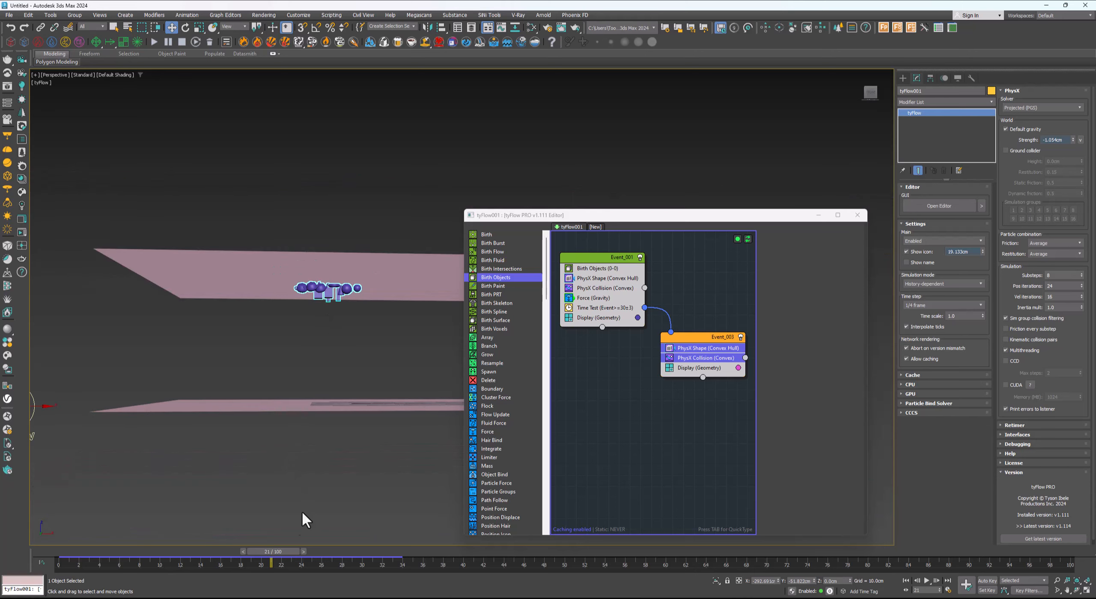
left_click_drag(277, 550, 367, 554)
key("w")
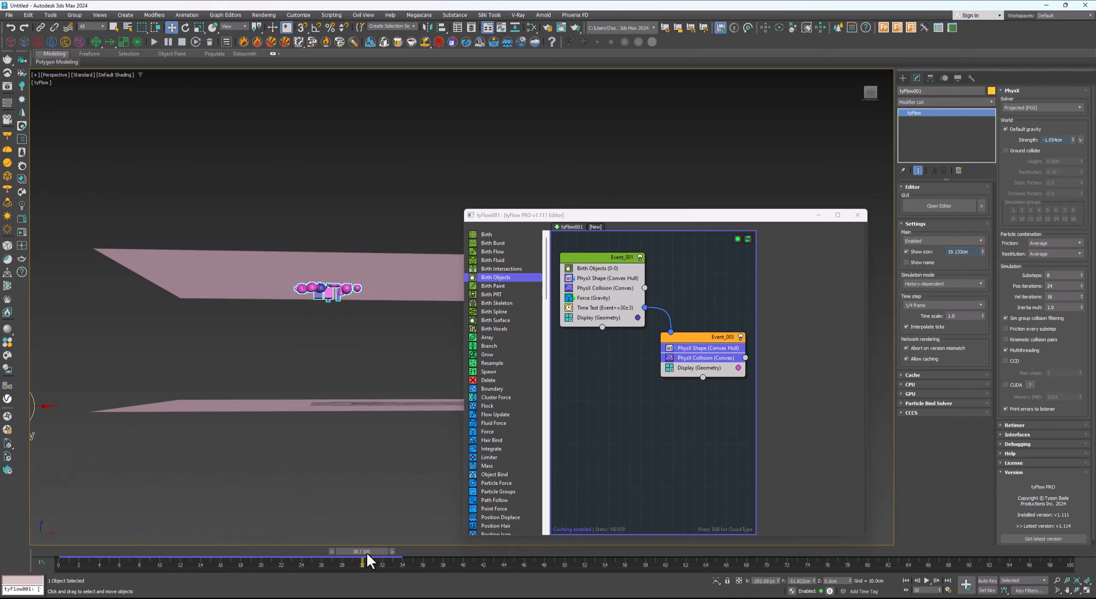
left_click(616, 307)
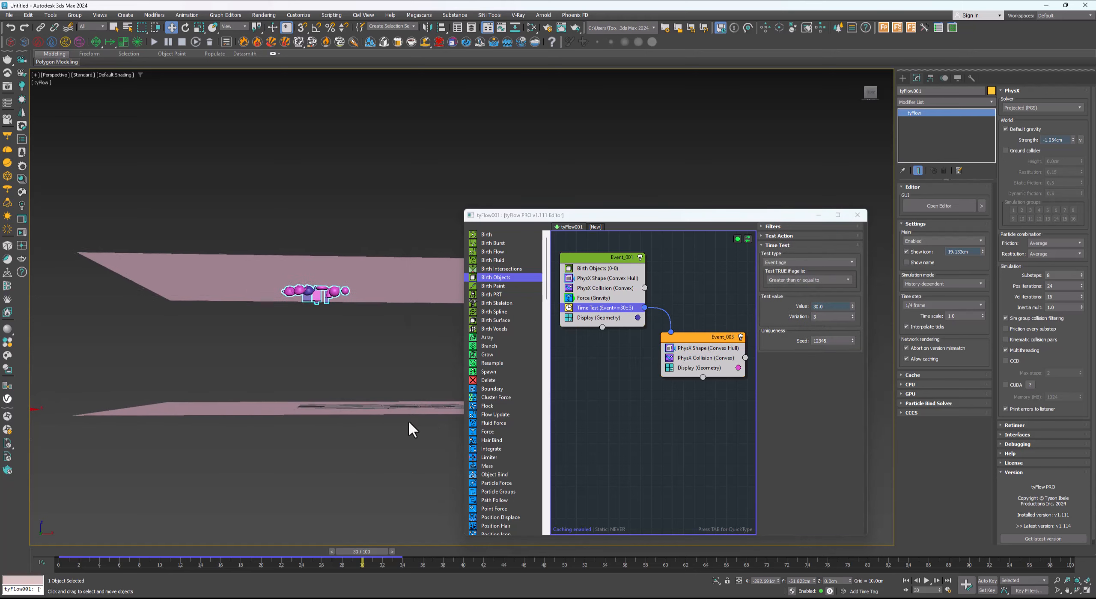
left_click_drag(363, 552, 625, 561)
middle_click_drag(353, 452, 325, 428, "alt")
left_click_drag(626, 553, 707, 552)
middle_click_drag(687, 404, 667, 393)
left_click(681, 347)
key("Tab")
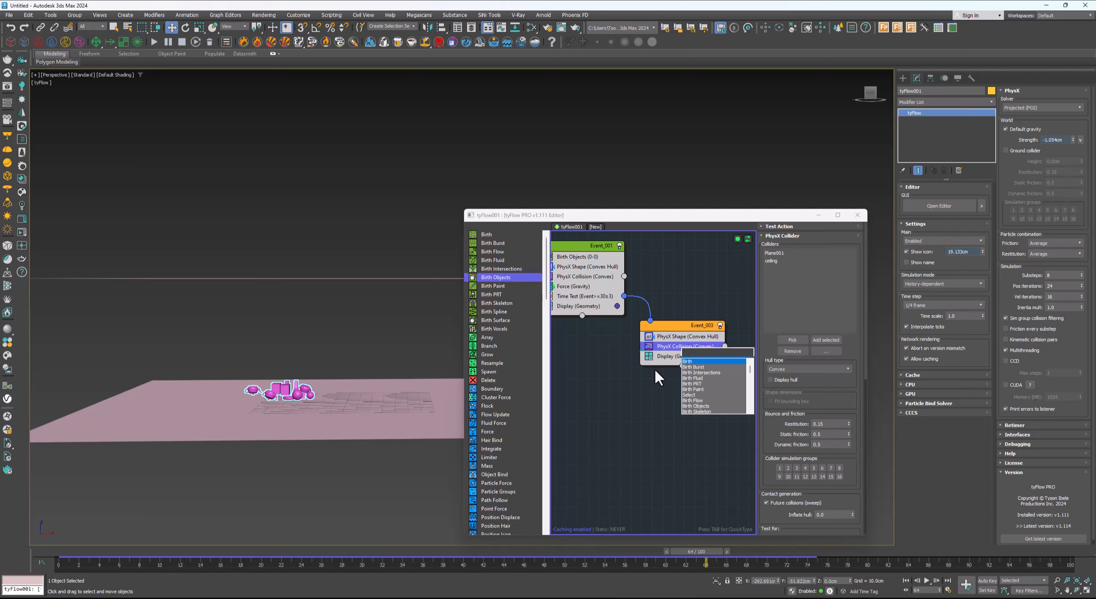
key("Escape")
Add a Time Test to the second event and connect it to a new third event with a geometry display
left_click_drag(690, 389, 690, 390)
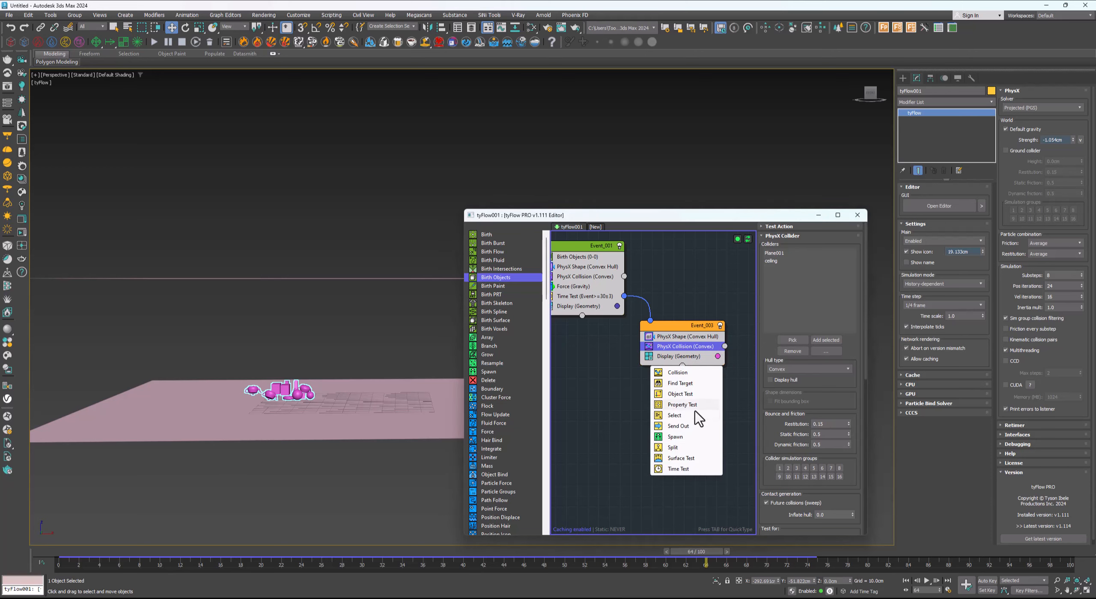
left_click(684, 469)
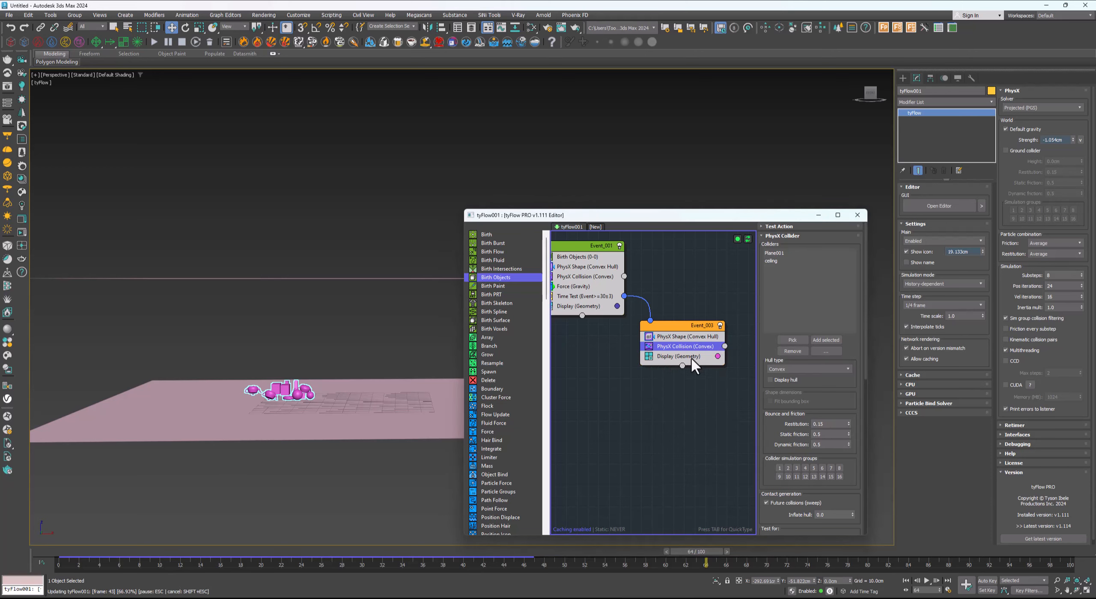
left_click_drag(704, 411, 749, 411)
middle_click_drag(695, 372, 640, 374)
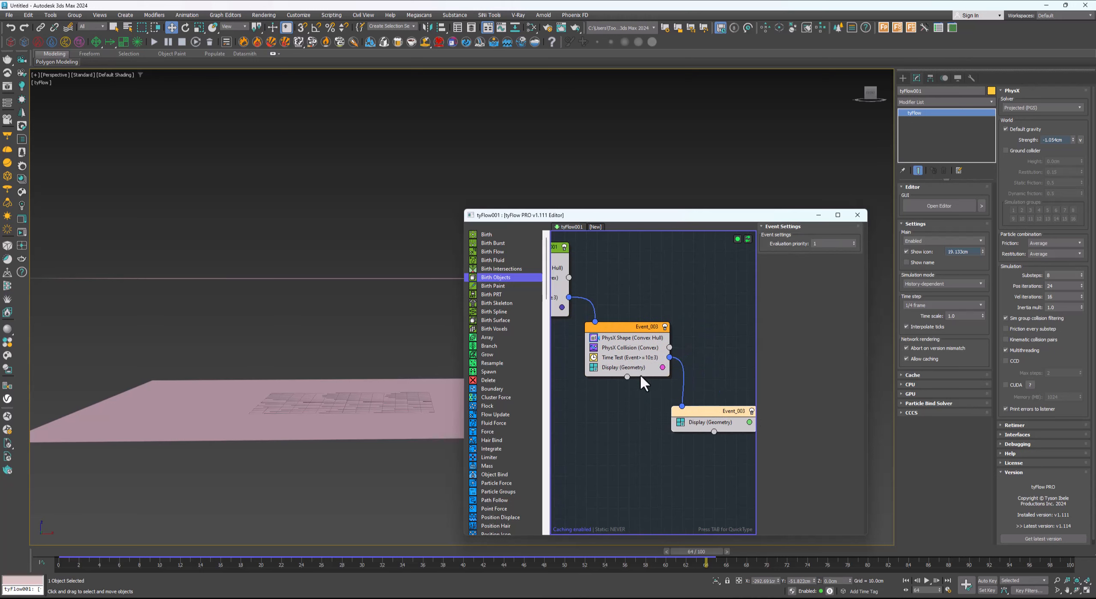
Try values of 30 and 60 for the second event's Time Test and preview the simulation up to frame 88
left_click(634, 357)
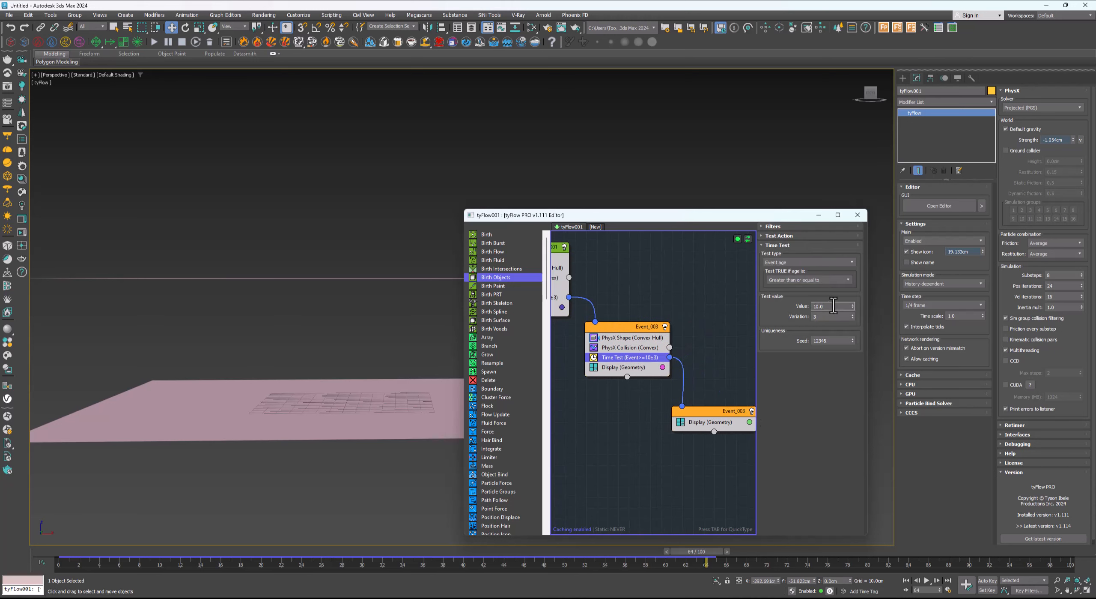
left_click_drag(687, 552, 431, 547)
key("w")
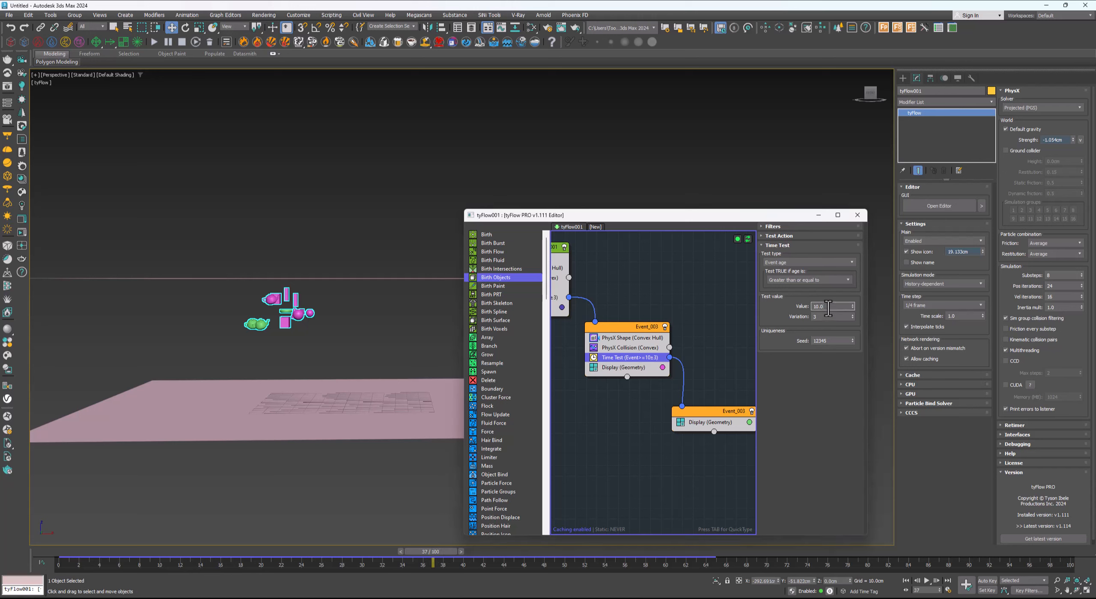
left_click(829, 308)
type("30")
key("Return")
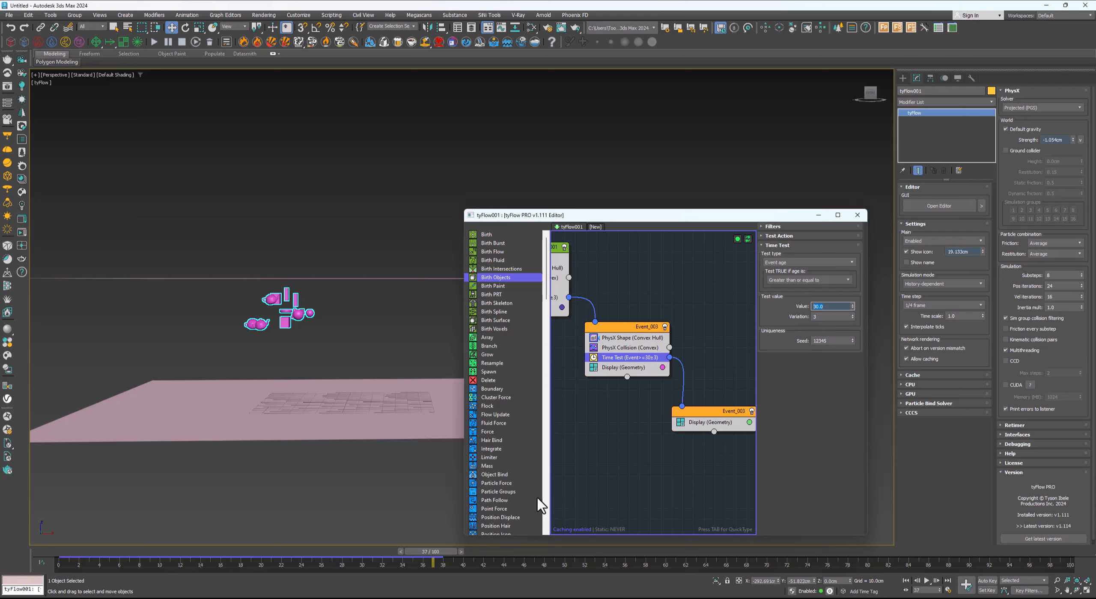
key("Return")
left_click_drag(425, 554, 947, 565)
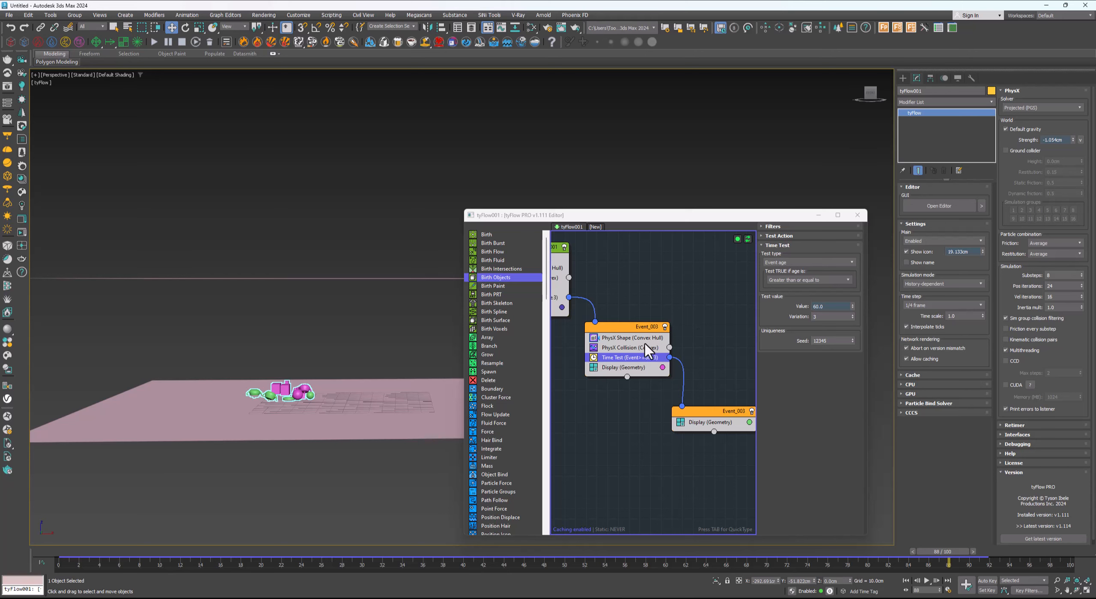
mouse_move(645, 343)
middle_mouse_down()
mouse_move(637, 321)
mouse_move(635, 341)
middle_mouse_up()
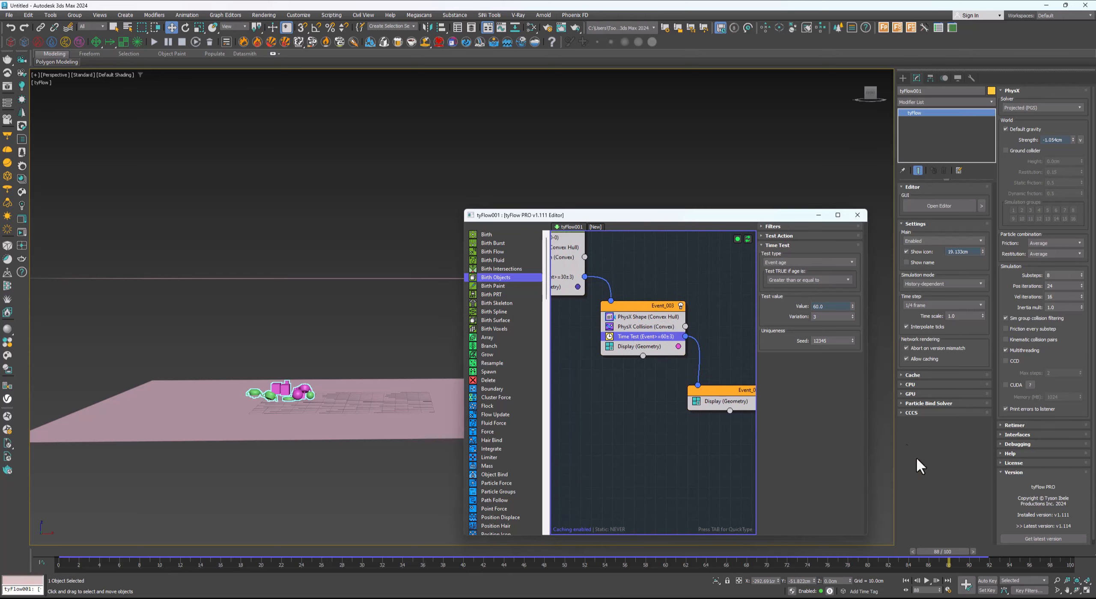
Extend the timeline to 195 frames and set the second event's Time Test value to 100
right_click_drag(1029, 557, 691, 580, "ctrl+alt")
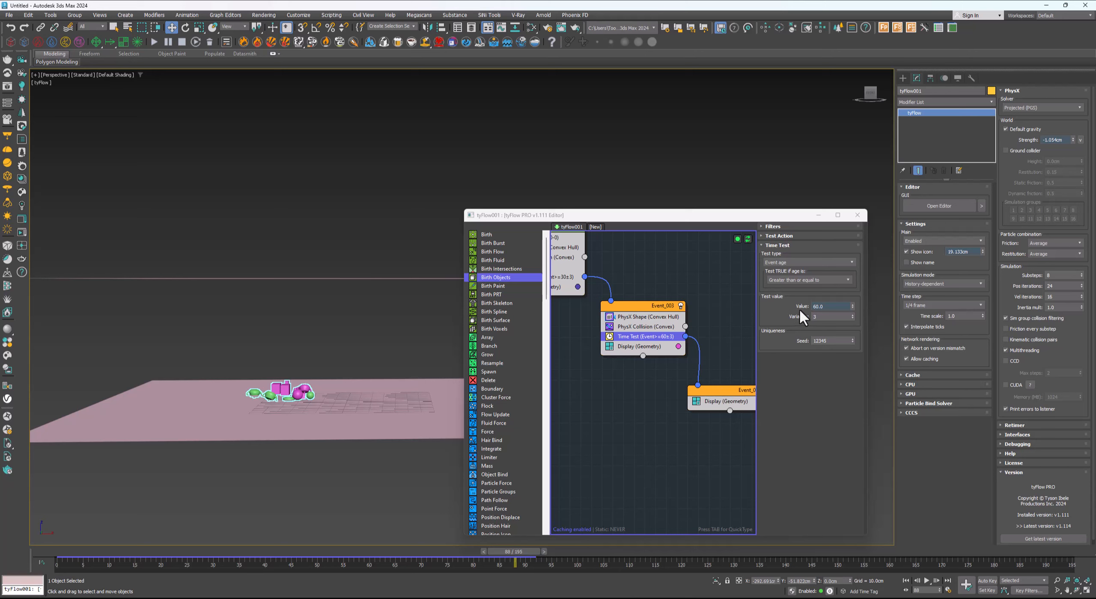
left_click(819, 309)
type("100")
key("Return")
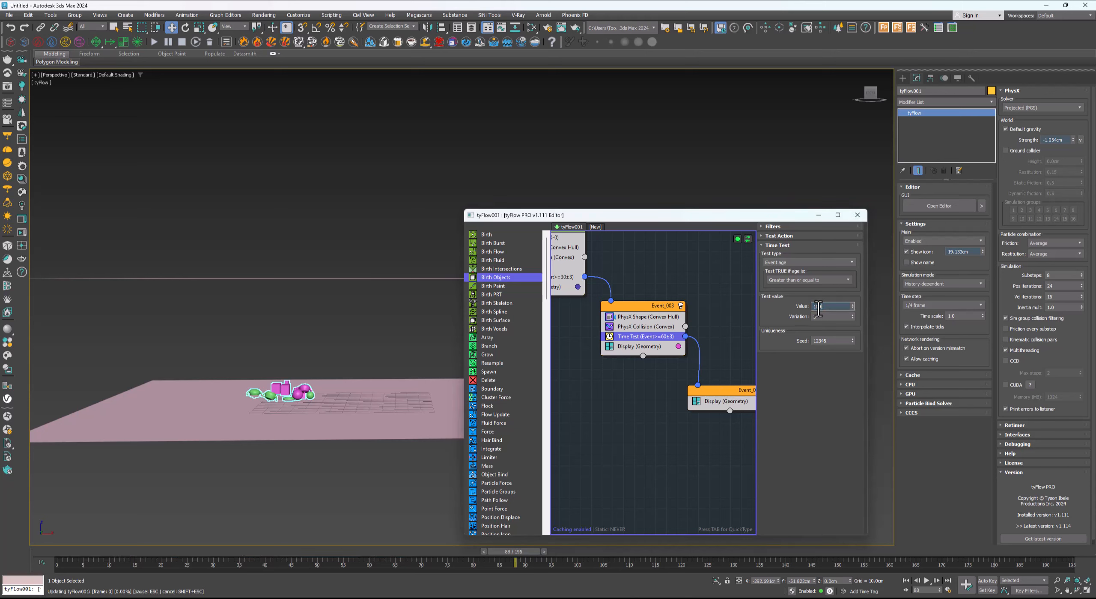
Move the third event aside and instance the second event's PhysX Shape and PhysX Collision operators into it
middle_click_drag(612, 428, 582, 397)
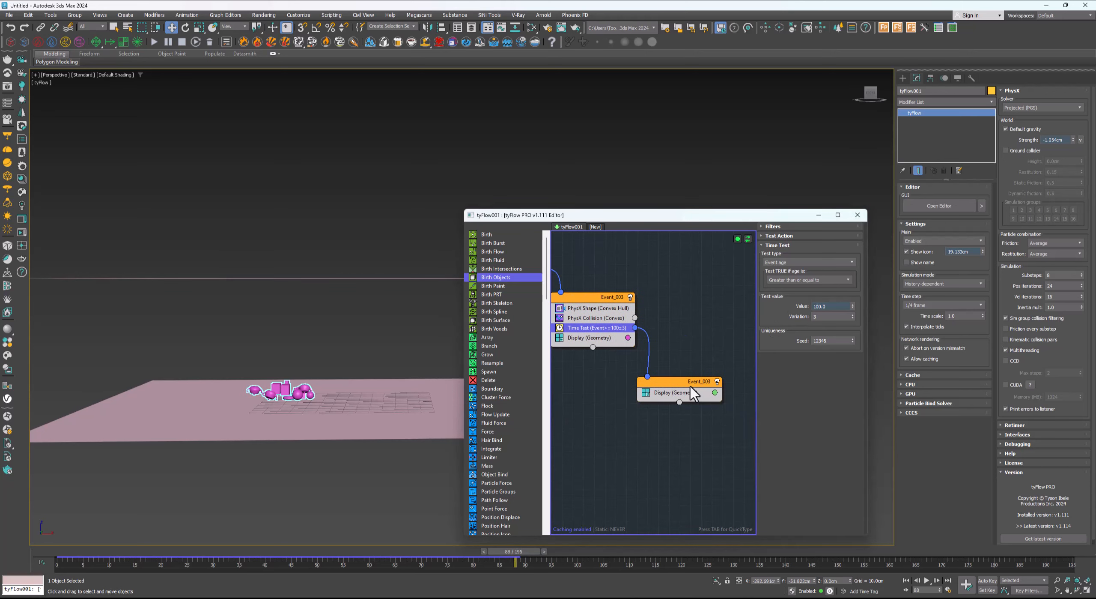
left_click_drag(694, 392, 732, 381)
left_click(602, 319)
left_click(597, 309, "ctrl")
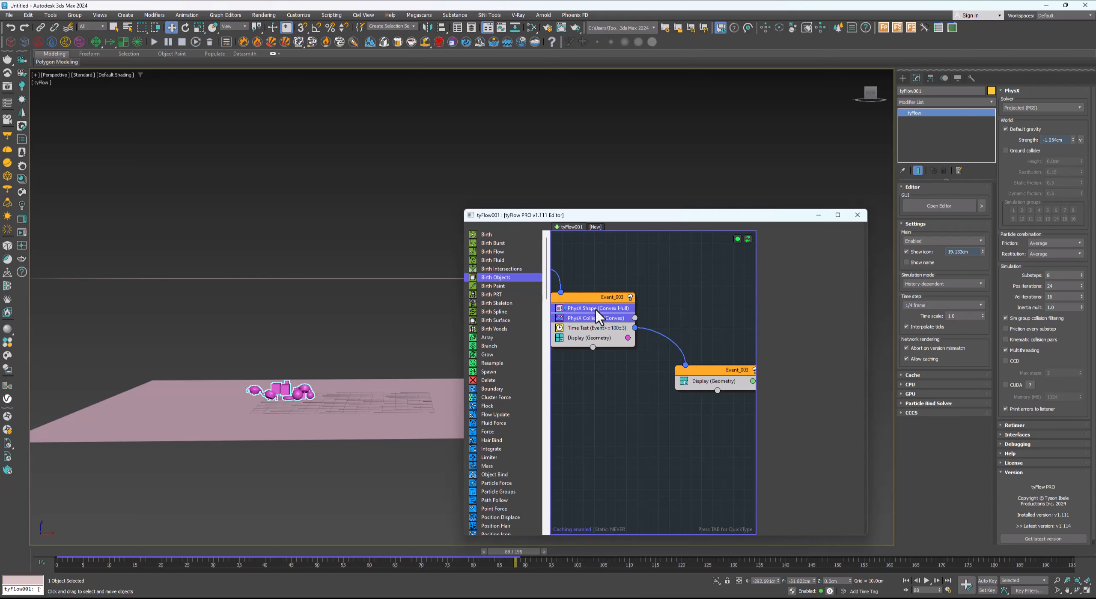
left_click_drag(595, 308, 681, 386)
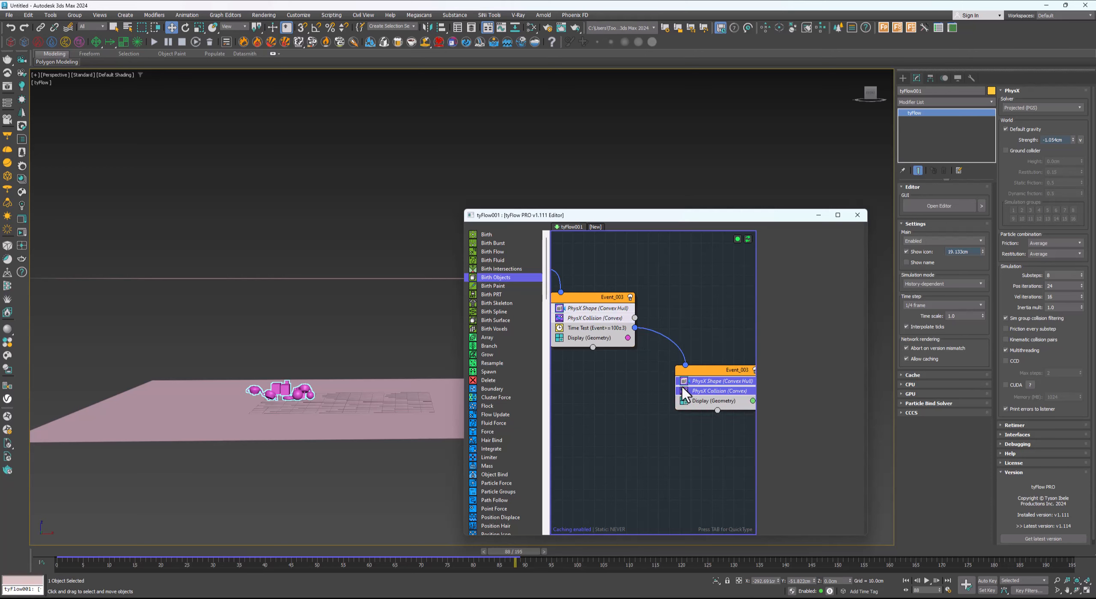
left_click(636, 390)
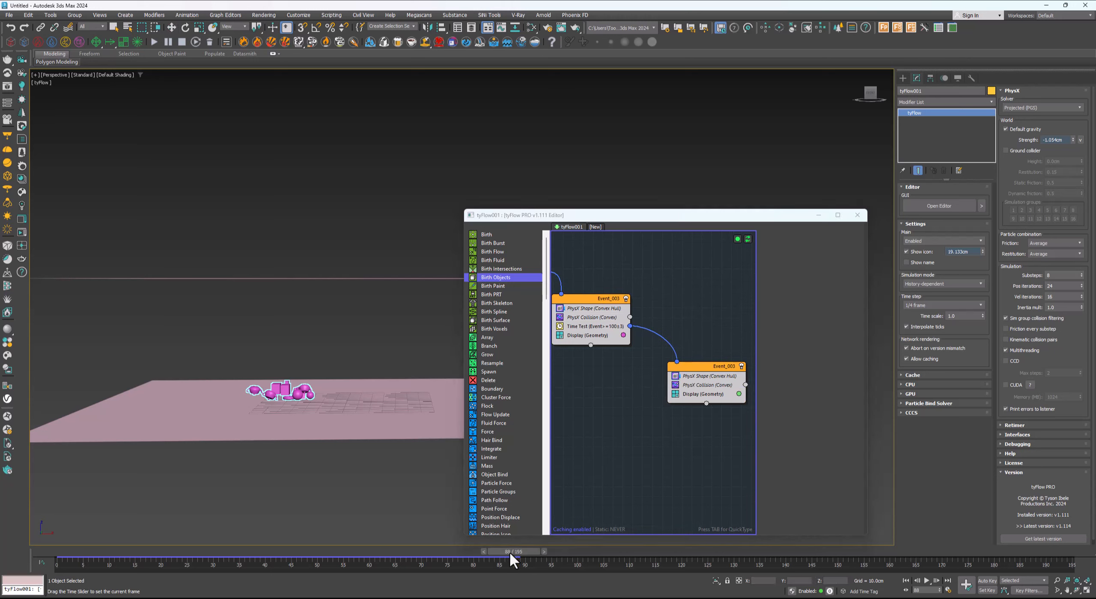
left_click_drag(509, 551, 668, 549)
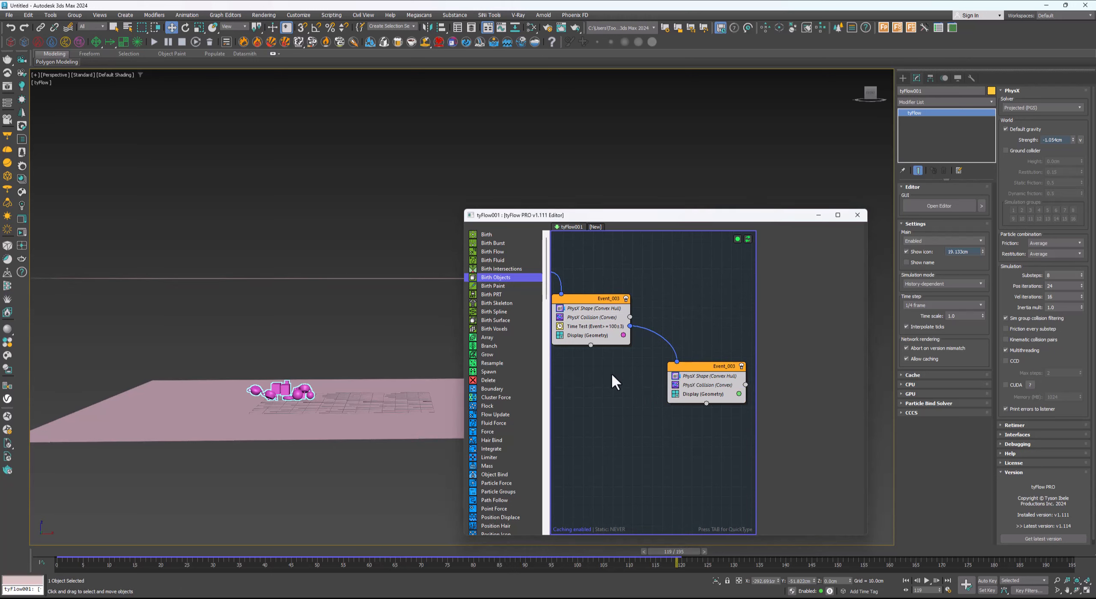
Copy the first event's gravity Force operator into a separate event and from there into the third event, previewing up to frame 162
left_click(697, 384)
scroll(634, 386, "down", 2)
middle_click_drag(630, 385, 667, 398)
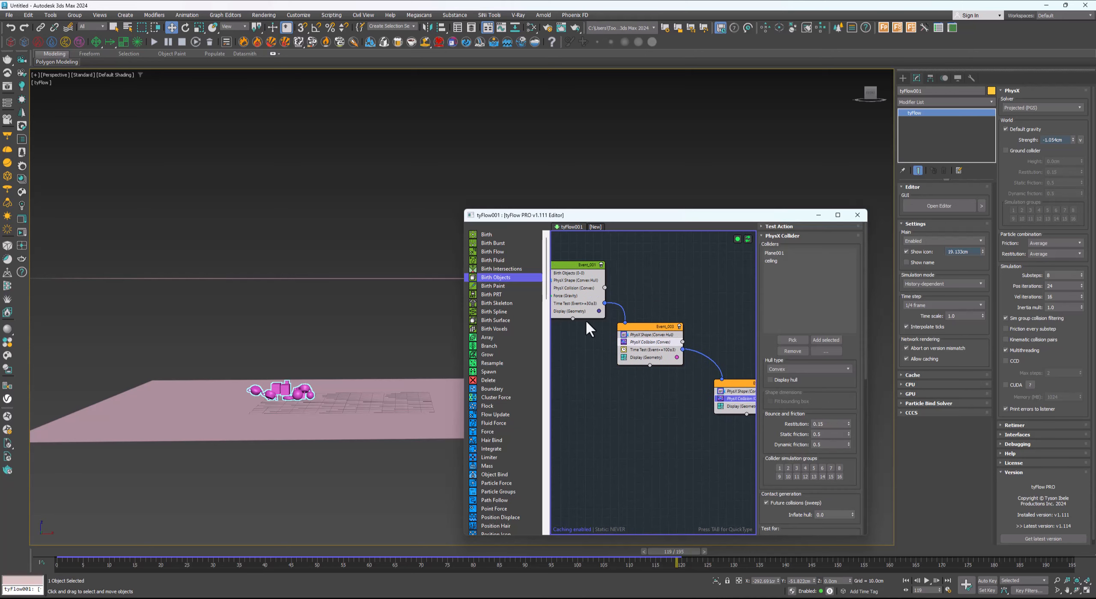
middle_click_drag(586, 319, 606, 325)
left_click_drag(584, 303, 604, 321)
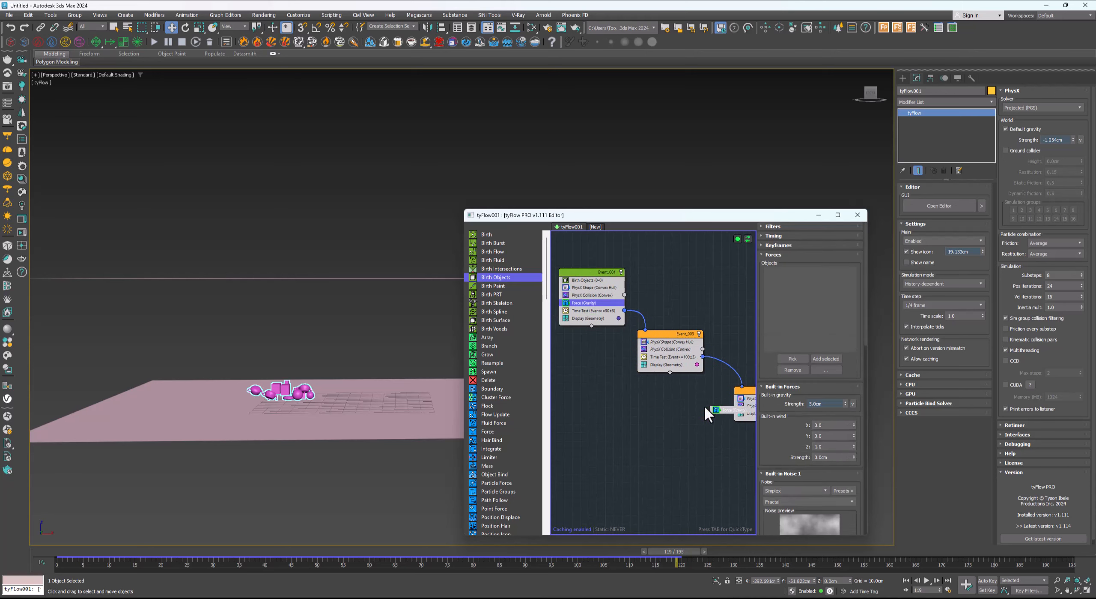
left_click_drag(651, 430, 652, 432)
middle_click_drag(701, 399, 623, 387)
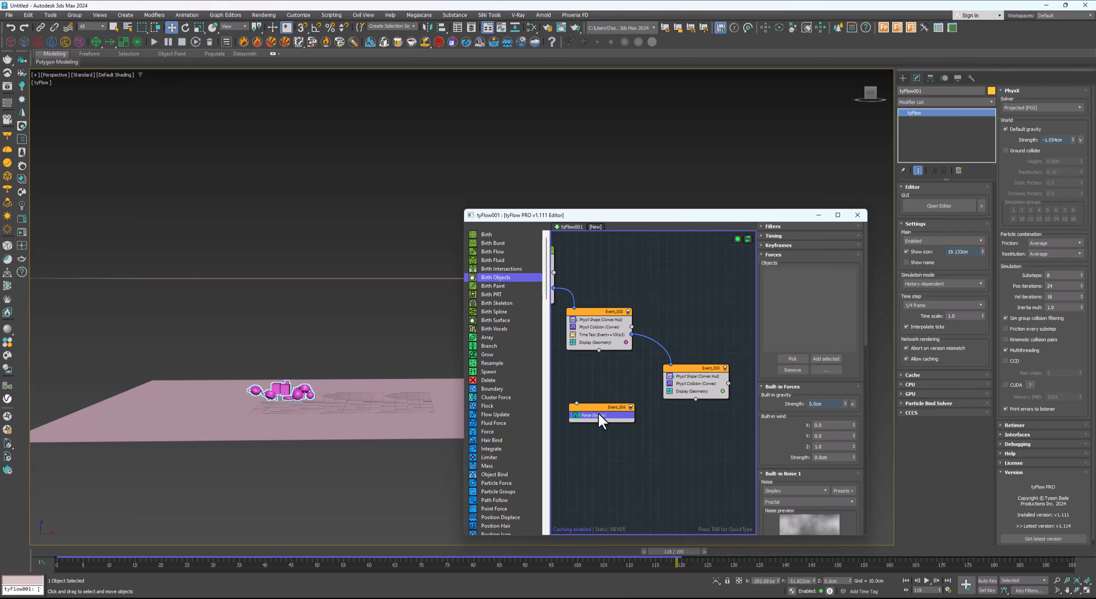
left_click_drag(687, 395, 687, 388)
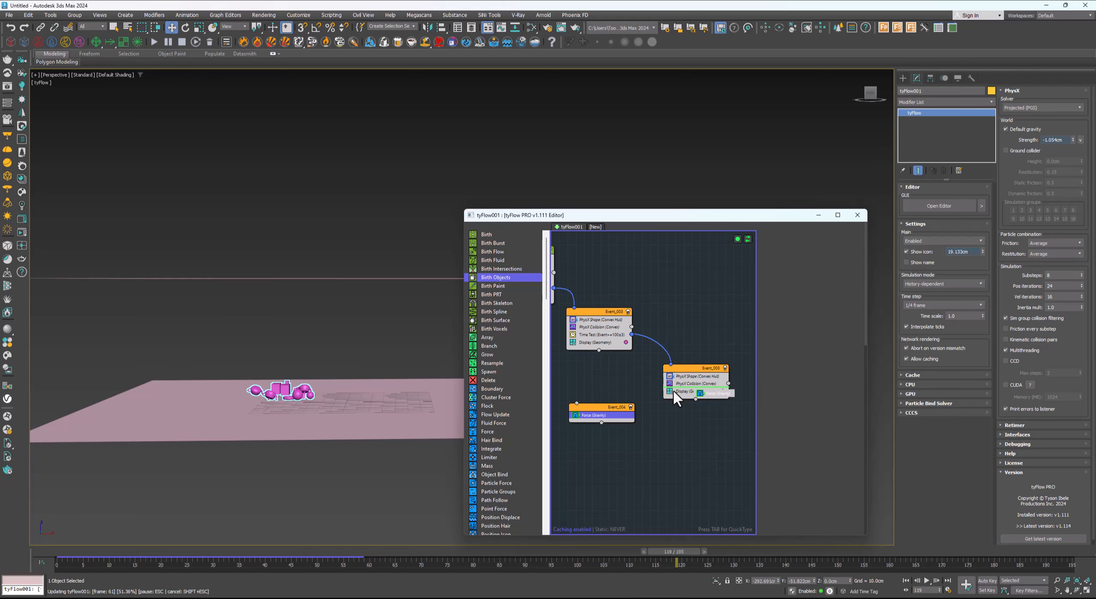
left_click_drag(670, 543, 899, 538)
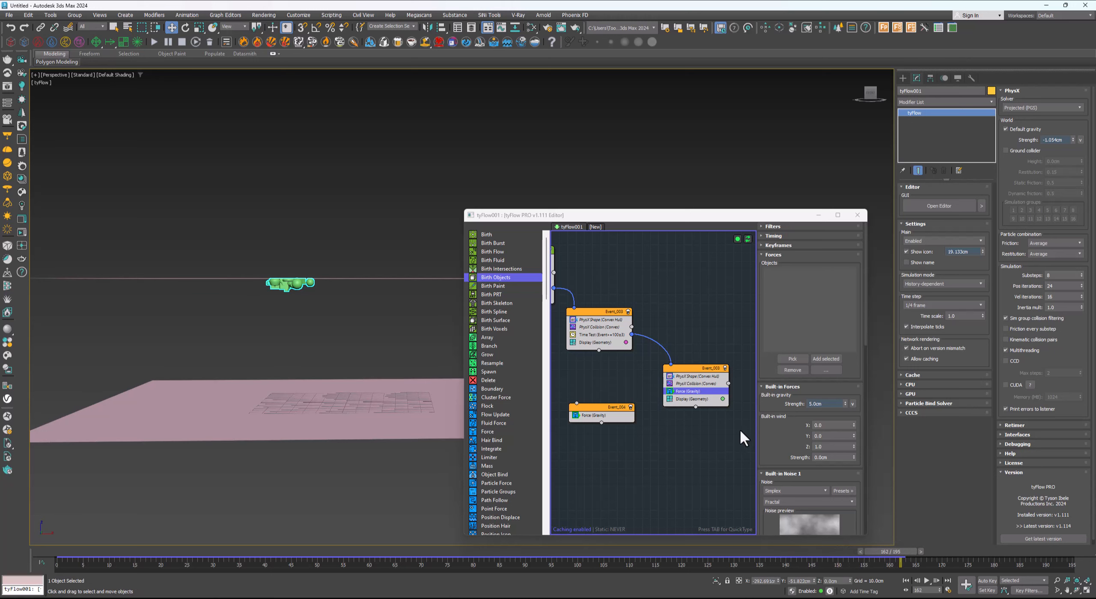
Delete the separate event that holds only the copied gravity Force operator
middle_click_drag(711, 407, 680, 411)
left_click(599, 410)
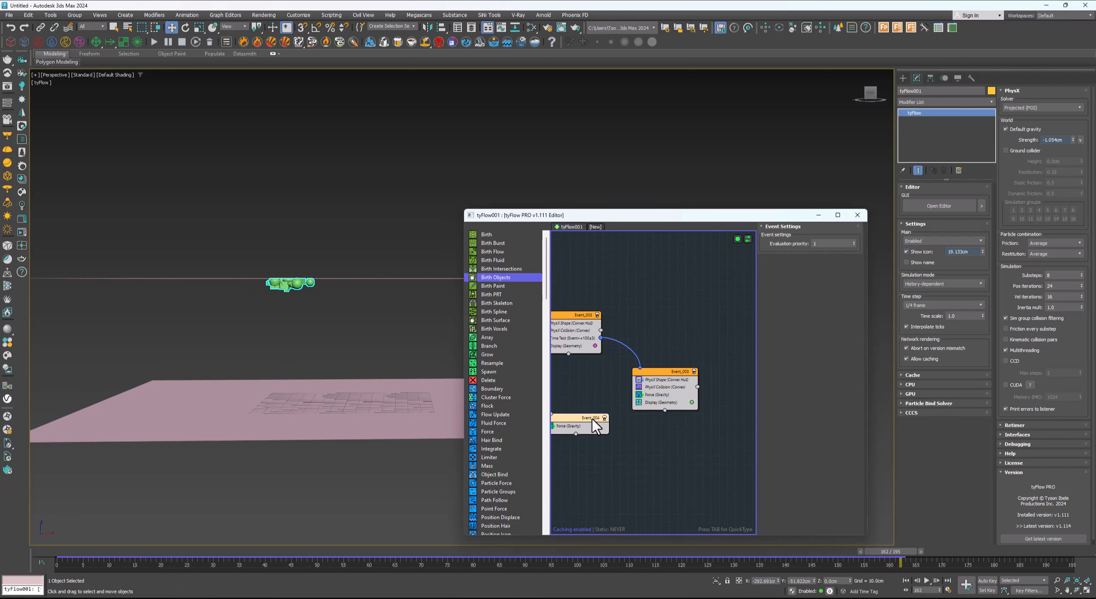
key("Delete")
Add a Time Test to the third event that sends particles to a new fourth event, and move that event aside
middle_click_drag(597, 389, 615, 384)
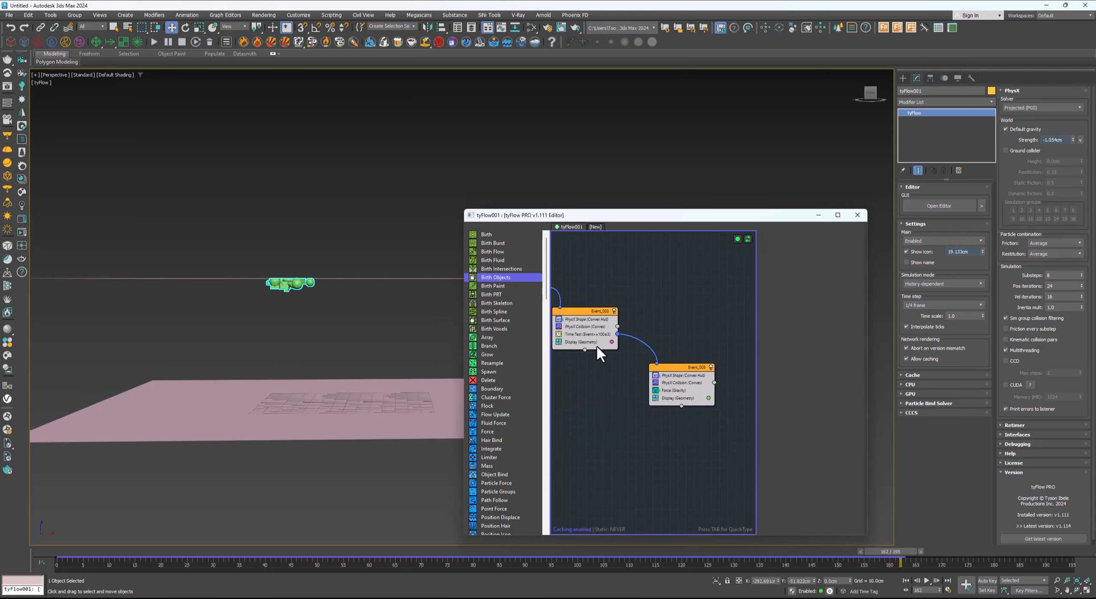
left_click(681, 406)
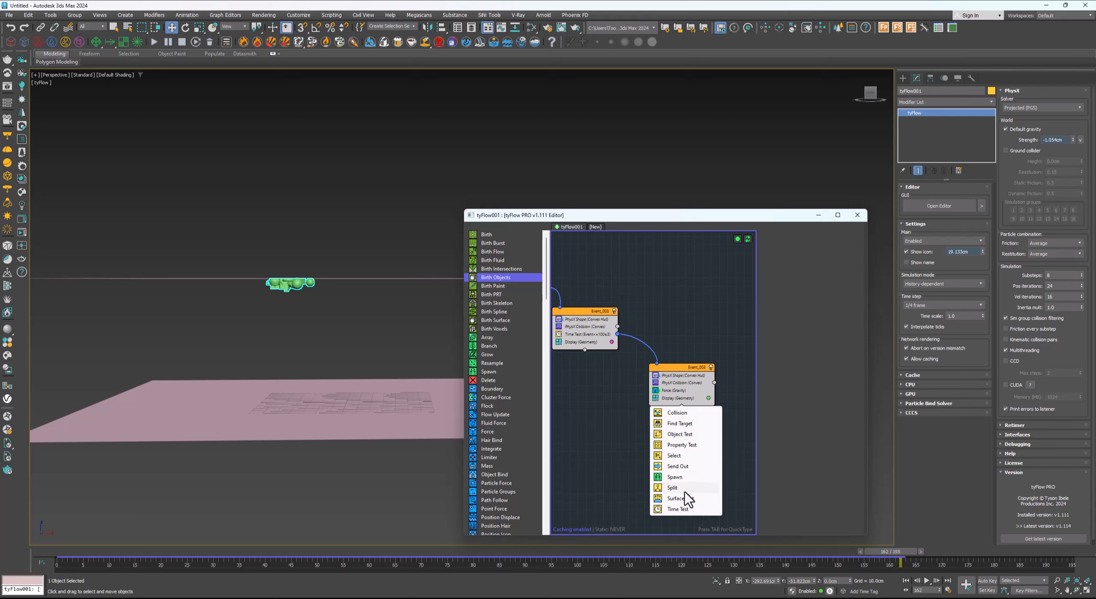
left_click(688, 508)
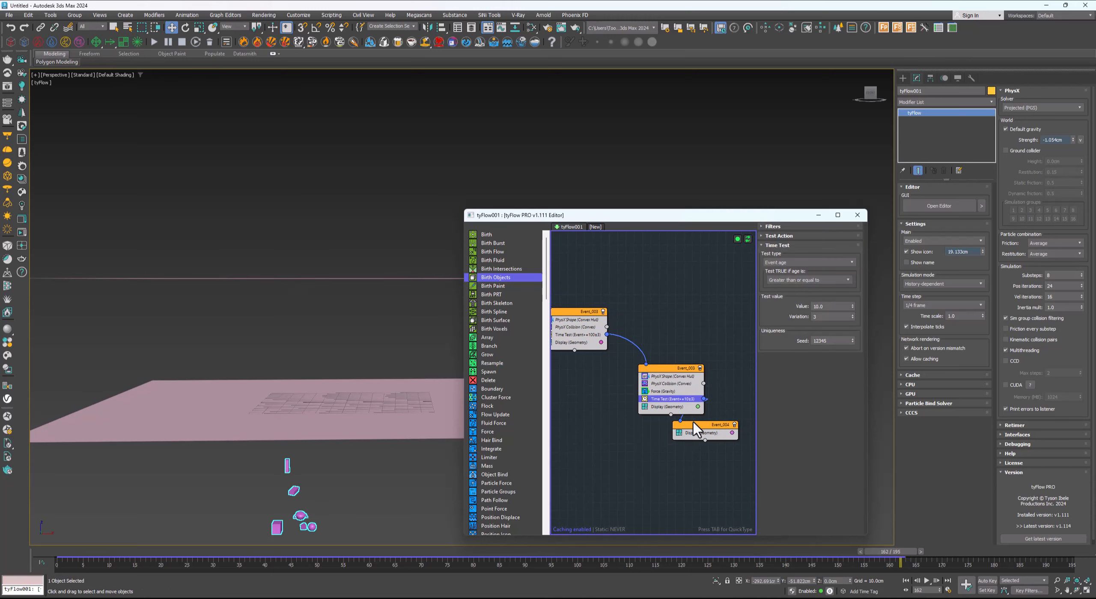
left_click_drag(693, 424, 743, 414)
middle_click_drag(701, 413, 667, 412)
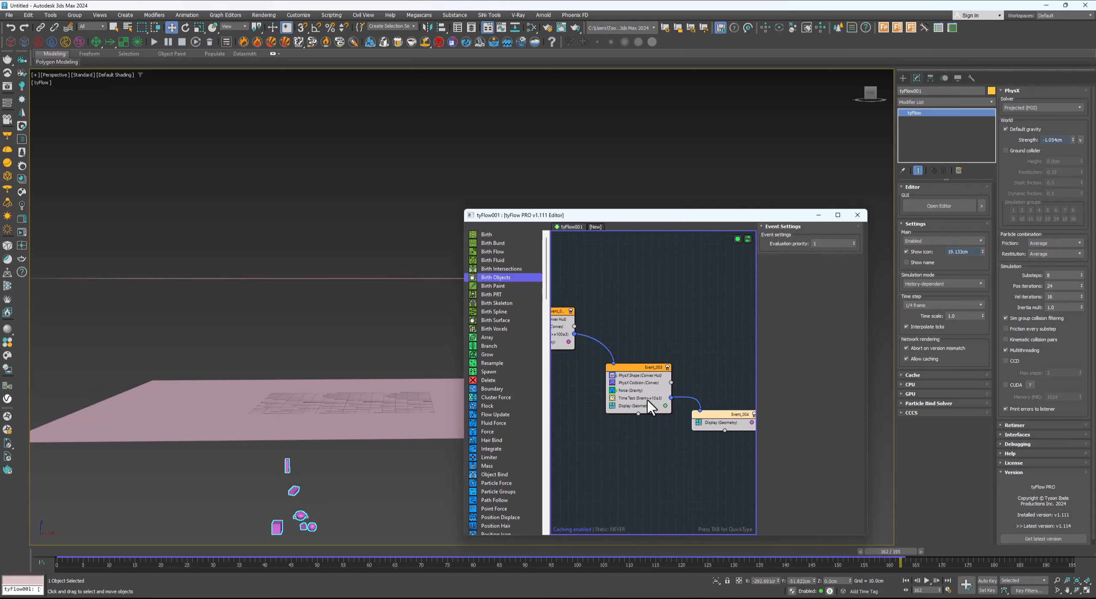
Go to frame 142 and duplicate the third event's PhysX Shape and PhysX Collision operators into the fourth event
left_click_drag(892, 551, 791, 556)
key("w")
middle_click_drag(677, 440, 671, 439)
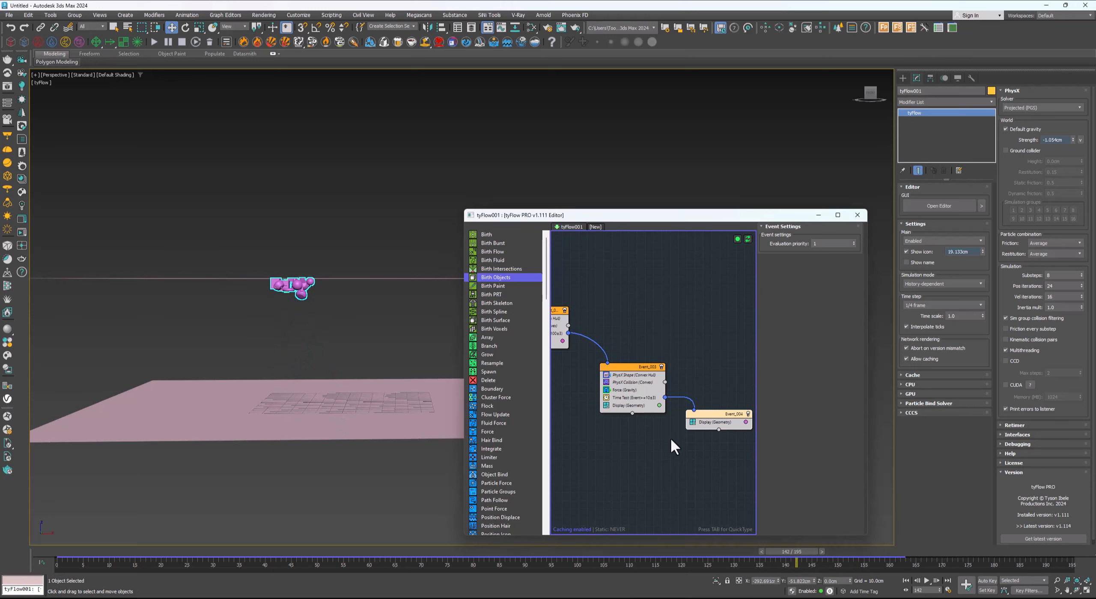
left_click(627, 382)
left_click(625, 376, "ctrl")
left_click_drag(623, 377, 700, 421)
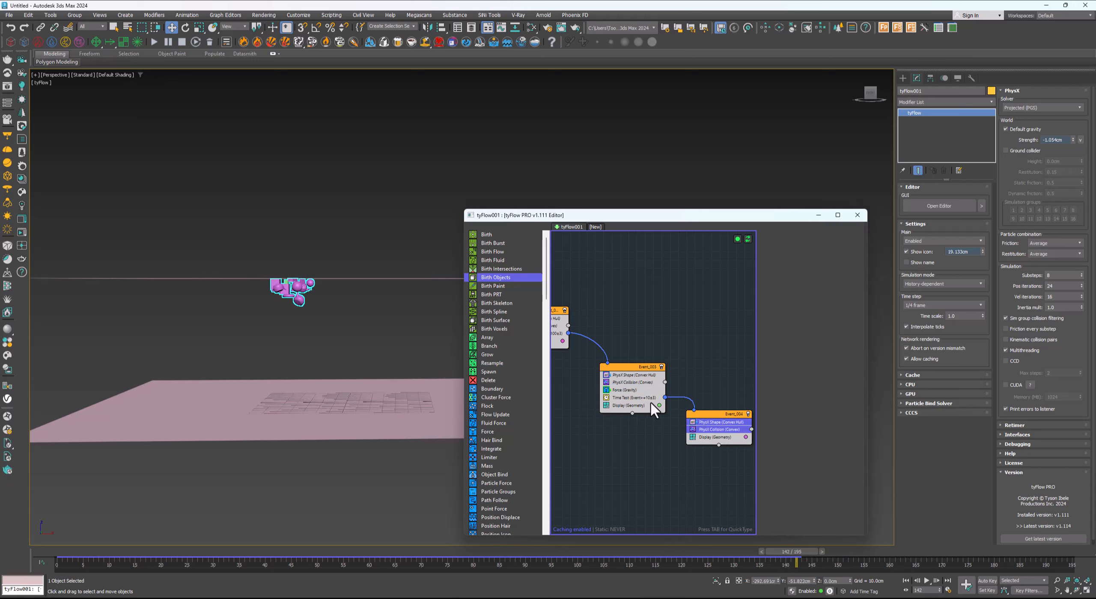
Try 20 for the third event's Time Test value, settle on 30, and preview the simulation up to frame 195
left_click(652, 398)
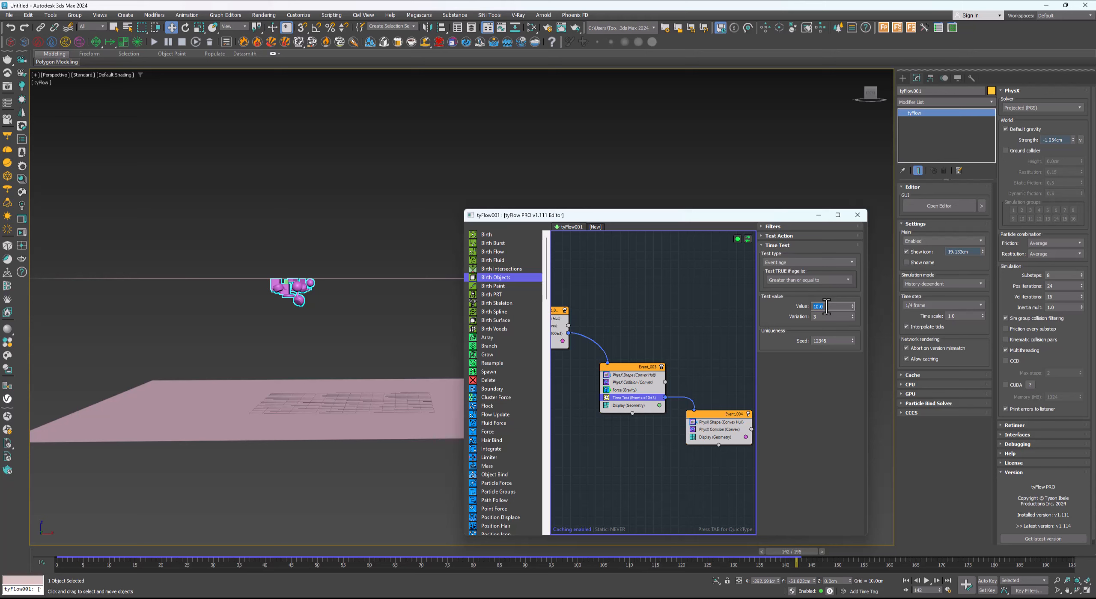
type("20")
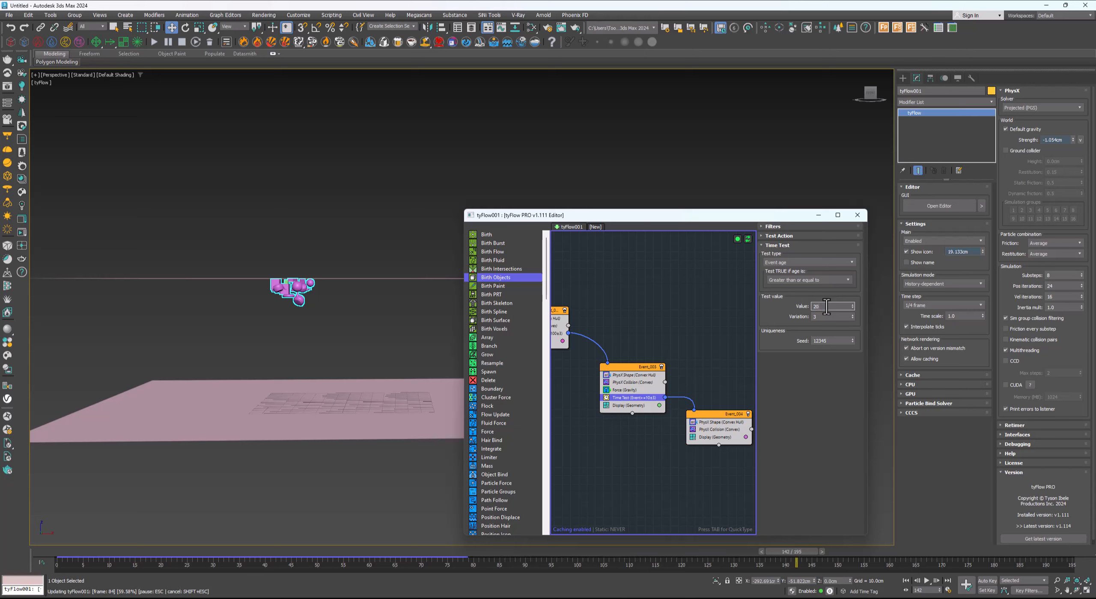
key("Return")
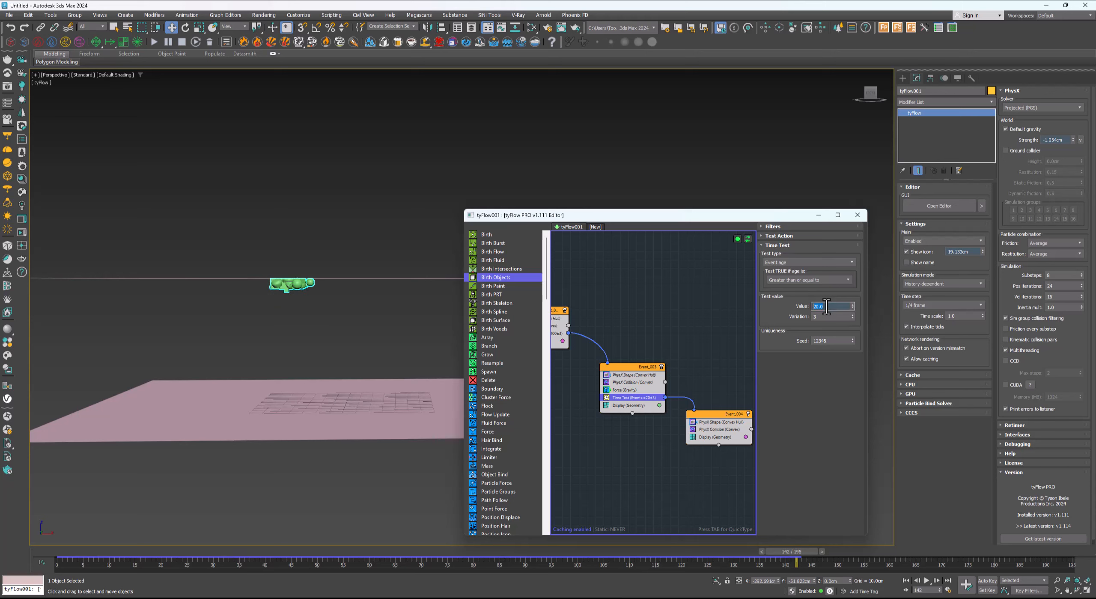
type("30")
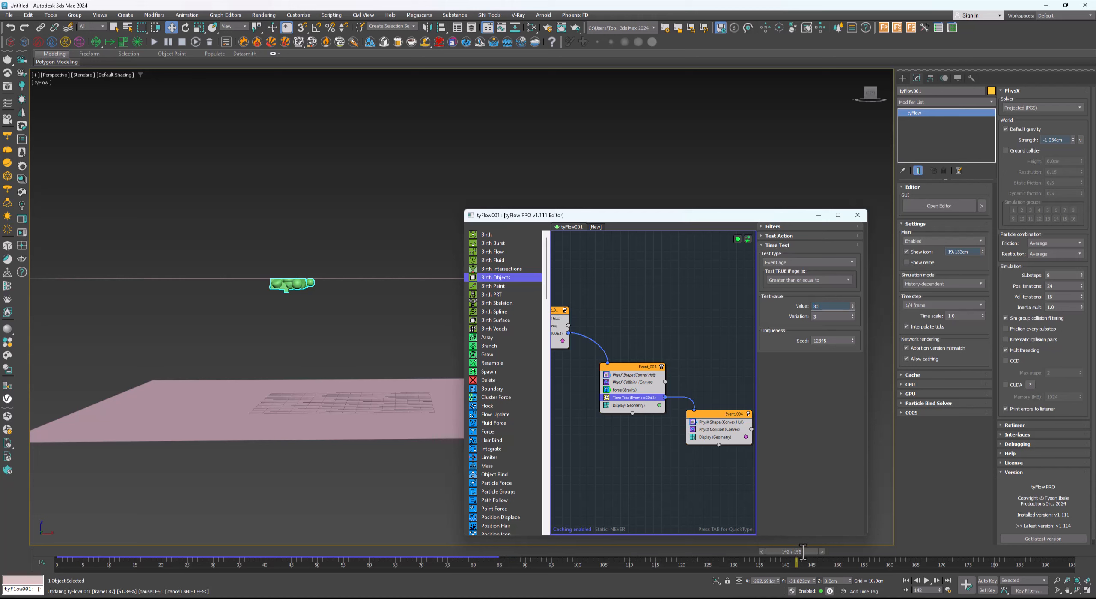
left_click_drag(802, 552, 953, 555)
left_click_drag(1003, 561, 1024, 553)
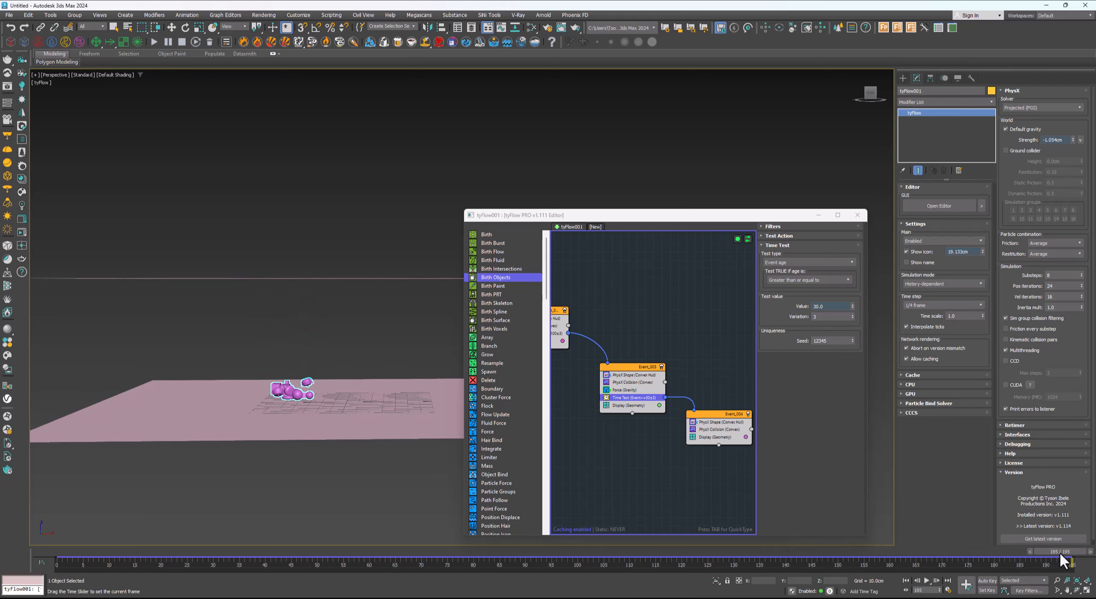
key("w")
Minimize the tyFlow editor and examine the playback of the objects moving between the two planes in the Perspective view
scroll(297, 389, "up", 4)
scroll(297, 390, "down", 2)
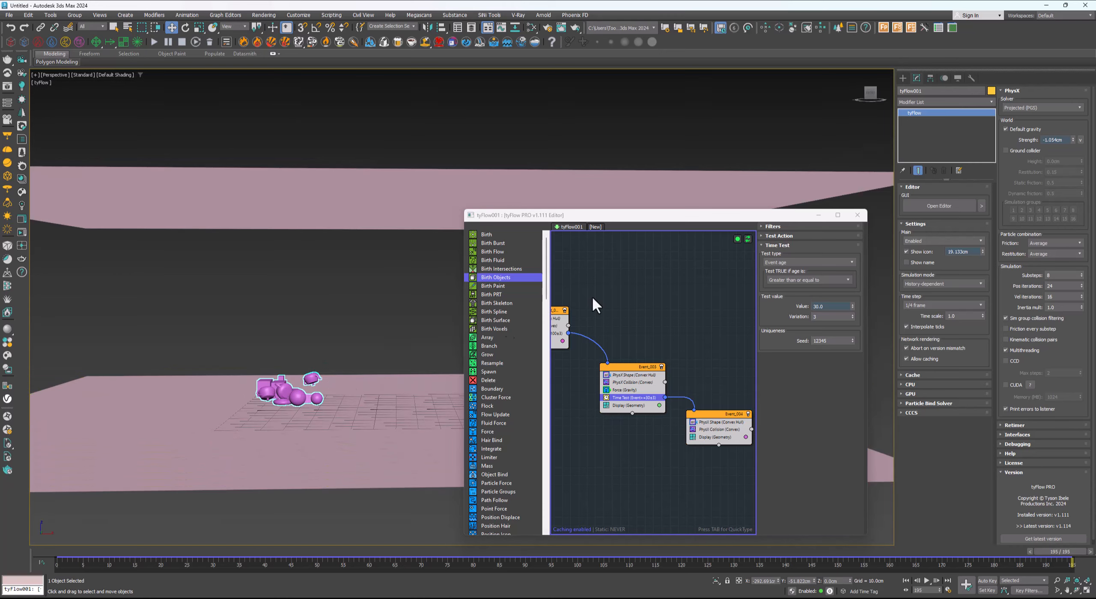
left_click(819, 215)
middle_click_drag(388, 347, 558, 342)
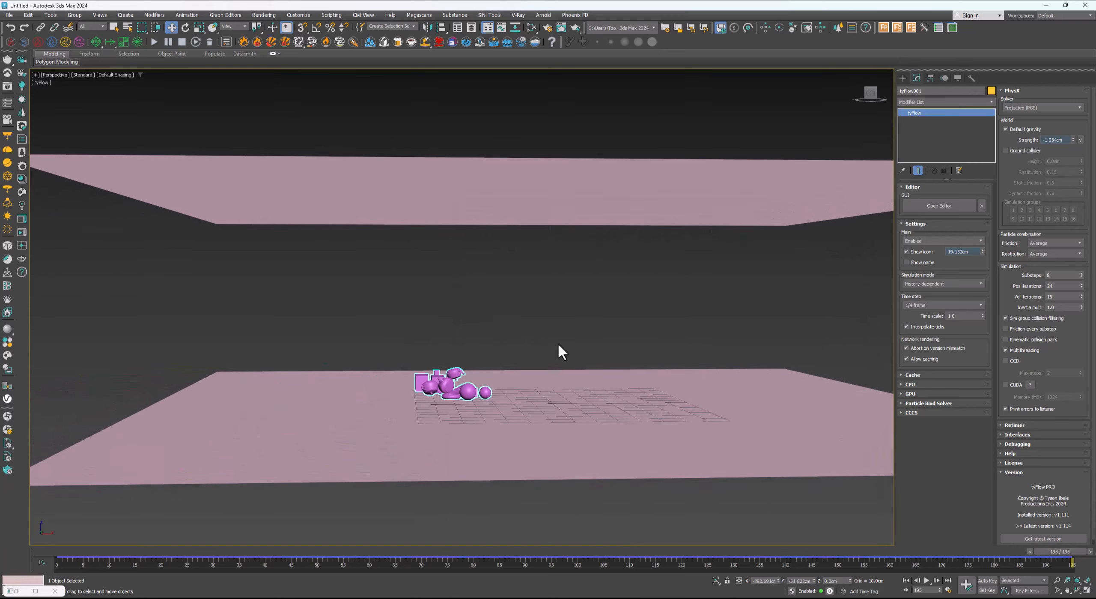
mouse_move(478, 364)
middle_mouse_down("alt")
mouse_move(477, 346)
mouse_move(497, 360)
middle_mouse_up("alt")
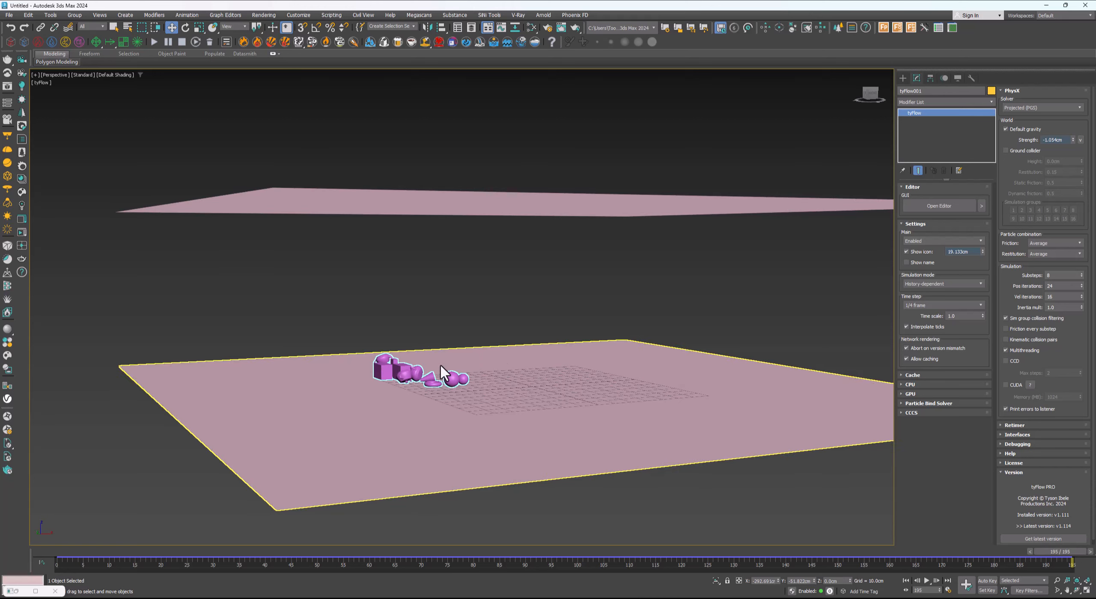
scroll(441, 359, "up", 3)
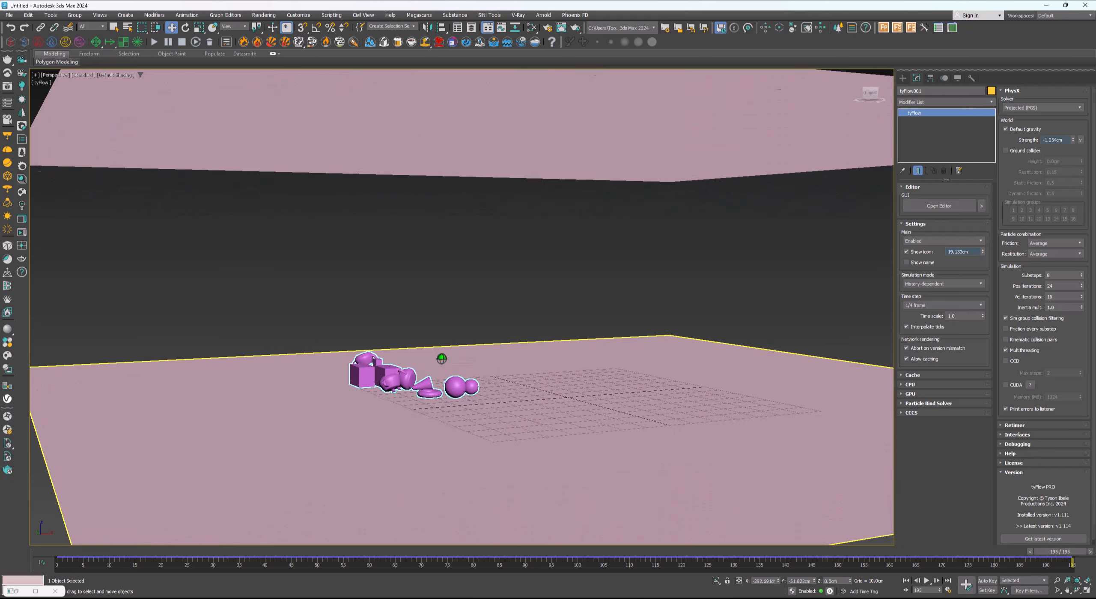
middle_click_drag(441, 360, 430, 343, "alt")
left_click(474, 326)
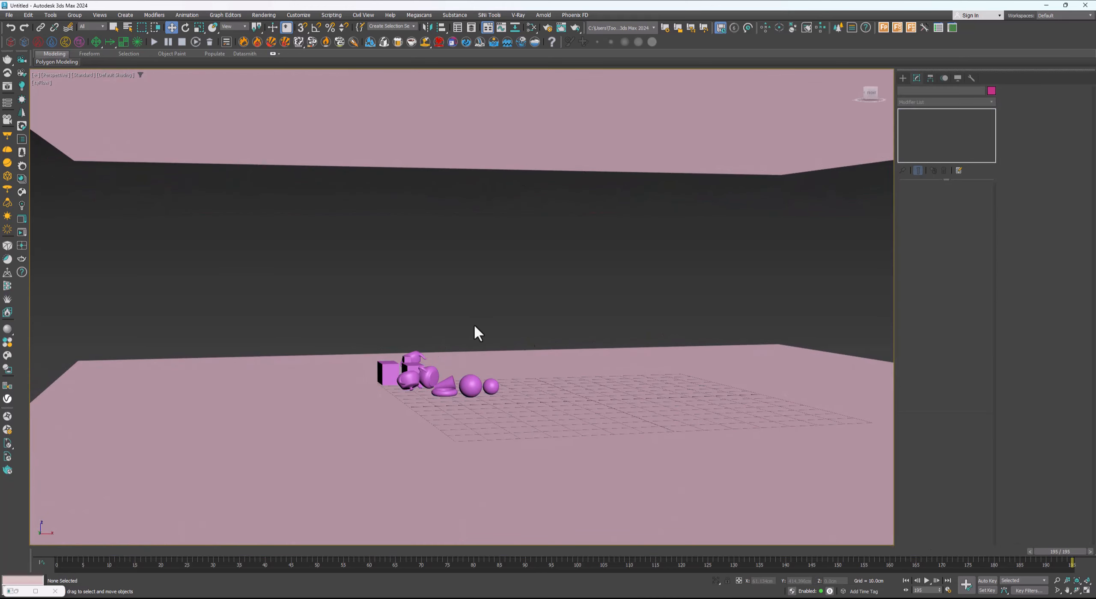
left_click(906, 581)
left_click(926, 580)
left_click(927, 580)
left_click_drag(369, 552, 131, 553)
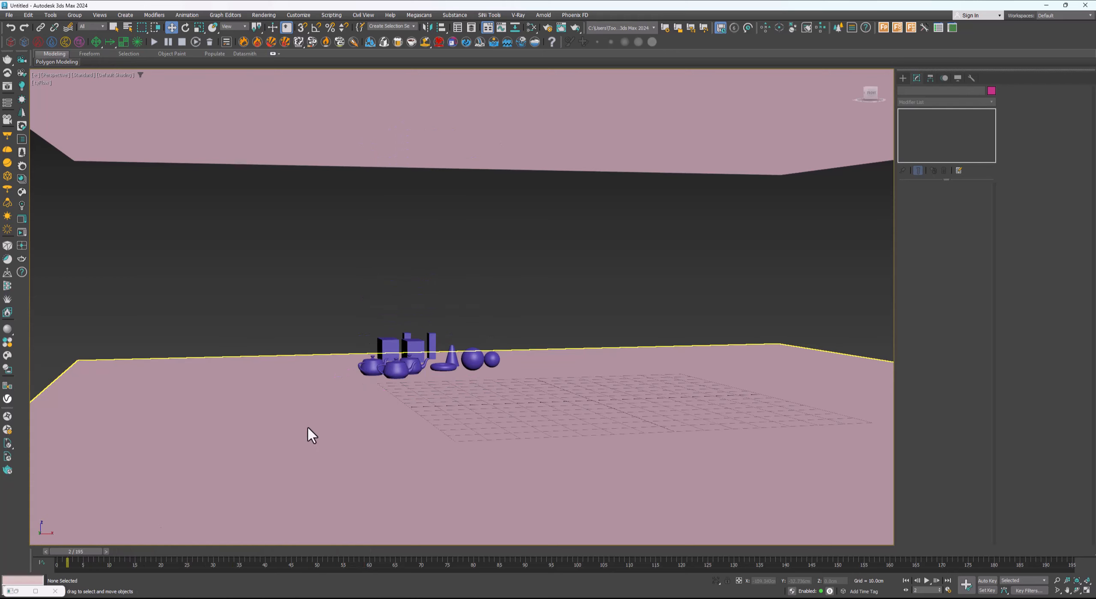
Reopen the tyFlow editor, go to frame 5 and move the editor window clear of the objects
scroll(325, 407, "down", 6)
left_click(166, 400)
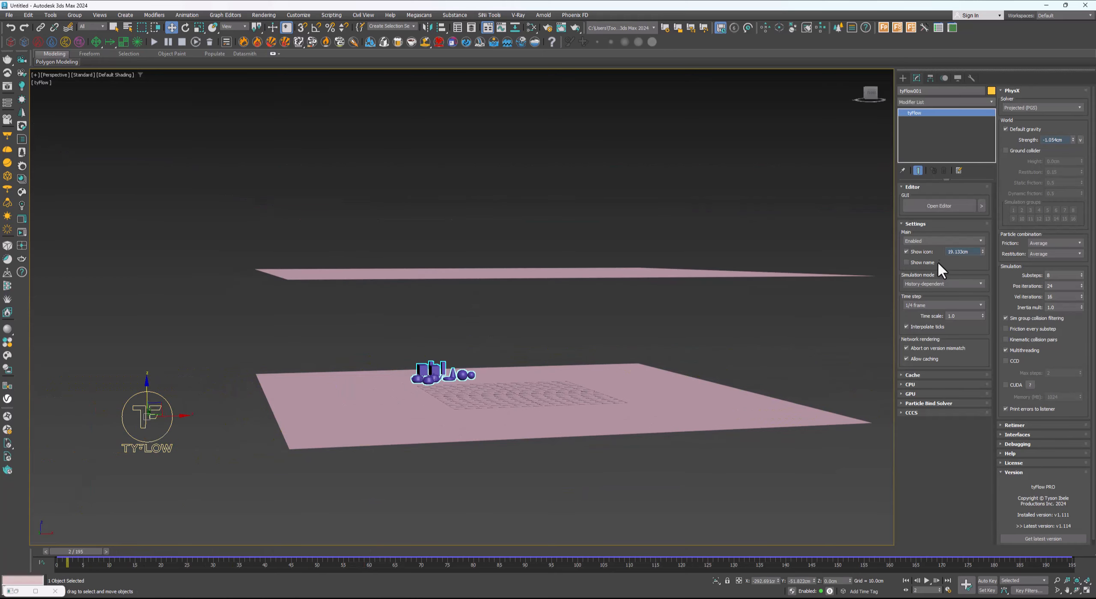
left_click(940, 206)
middle_click_drag(558, 338, 603, 335)
scroll(604, 338, "up", 2)
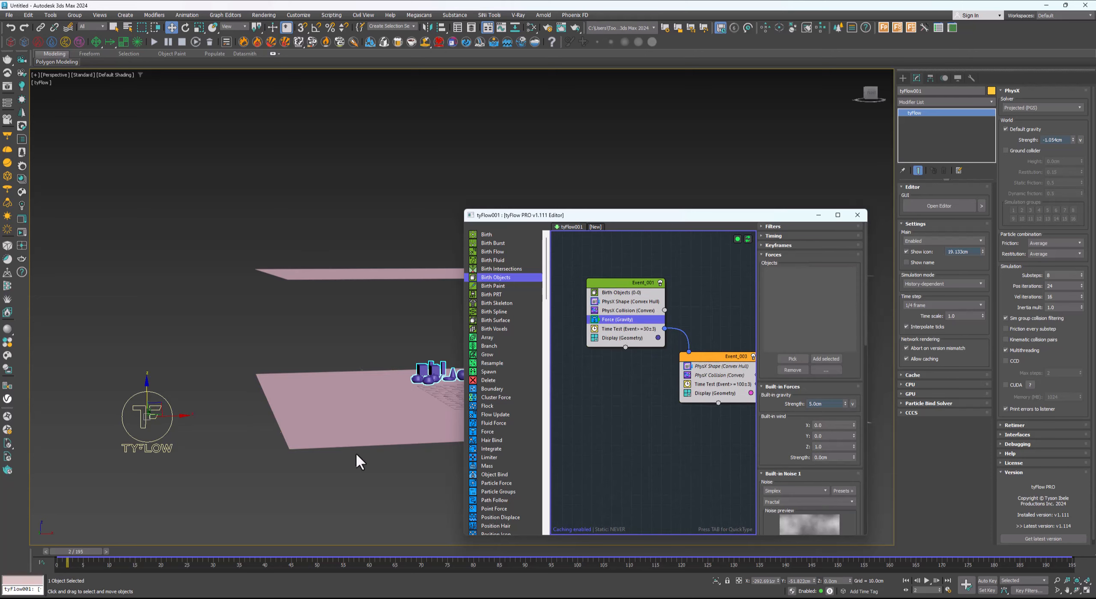
mouse_move(89, 551)
left_mouse_down()
mouse_move(150, 550)
mouse_move(107, 558)
left_mouse_up()
key("w")
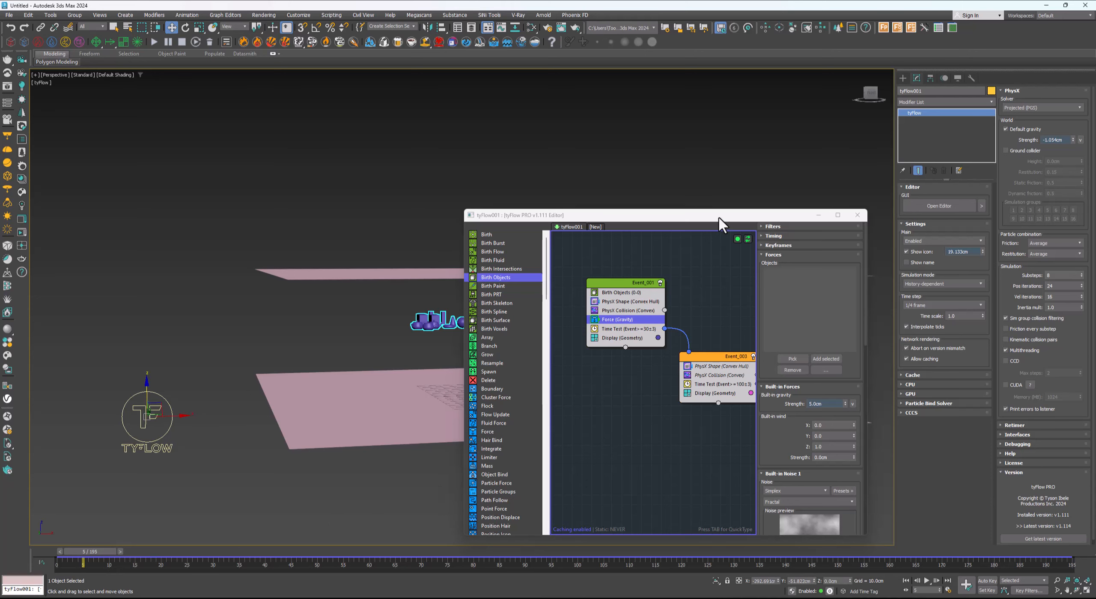
left_click_drag(720, 217, 856, 170)
middle_click_drag(523, 371, 414, 389)
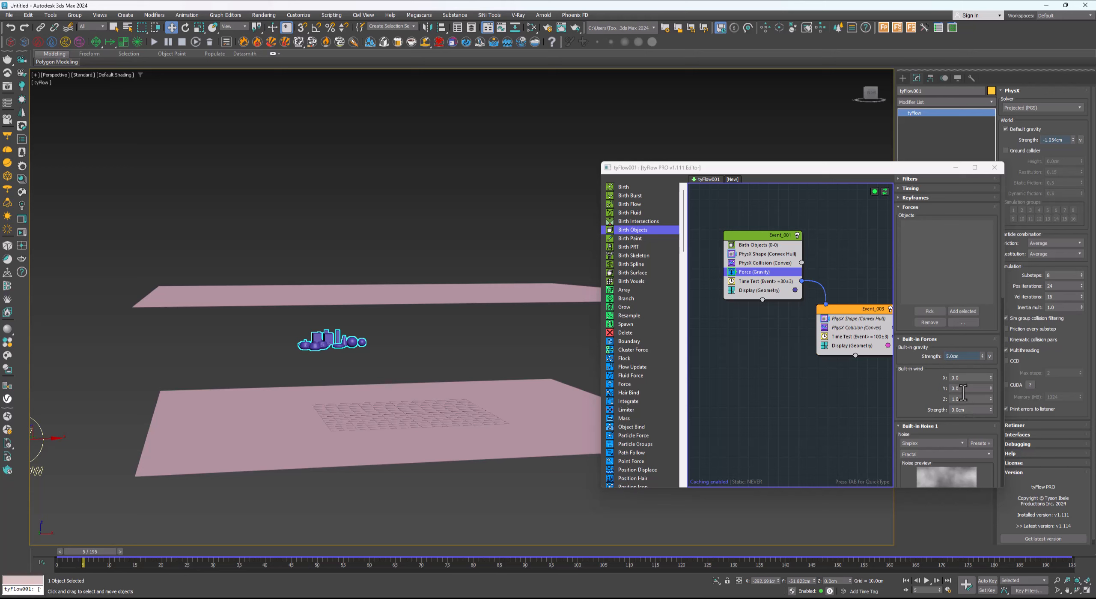
Give the first event's Force operator a built-in wind of strength 0.1 cm with X, Y and Z directions of 1
left_click(967, 409)
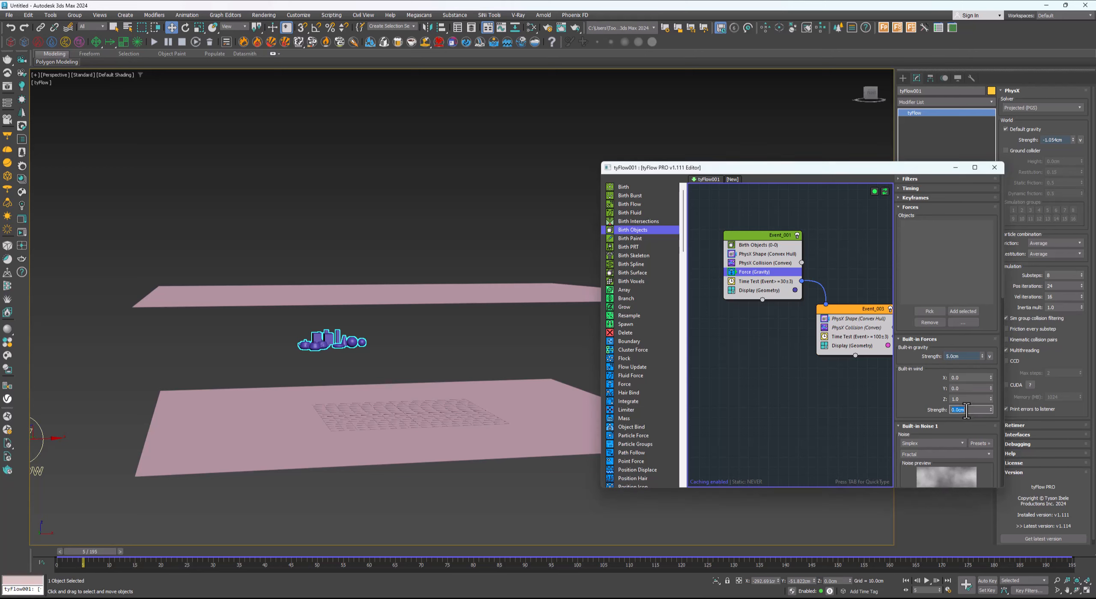
type("0.1")
key("Return")
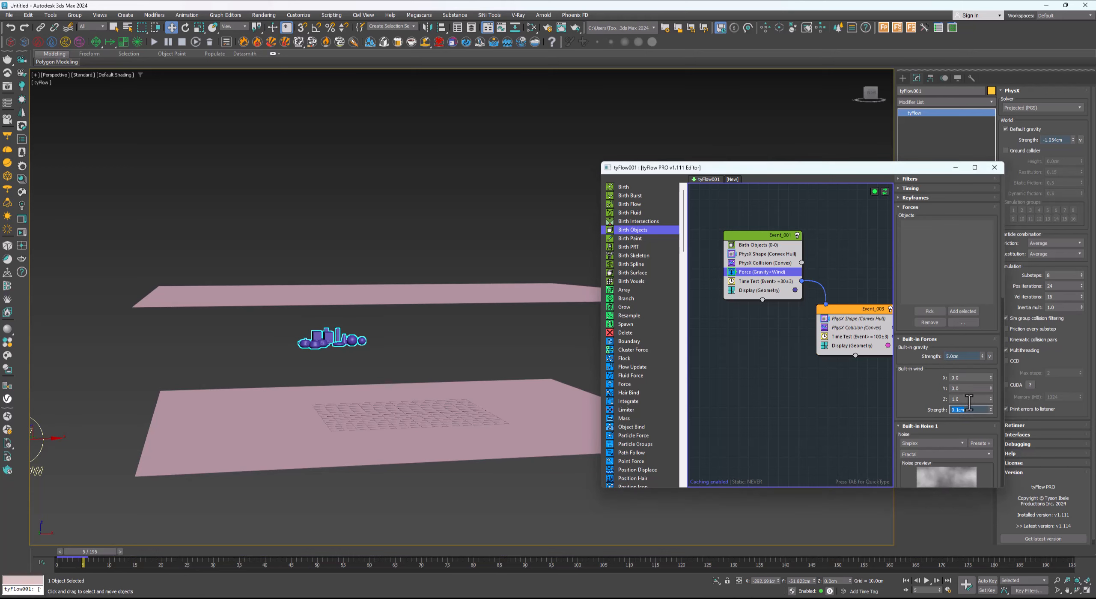
left_click(966, 378)
type("1")
key("Return")
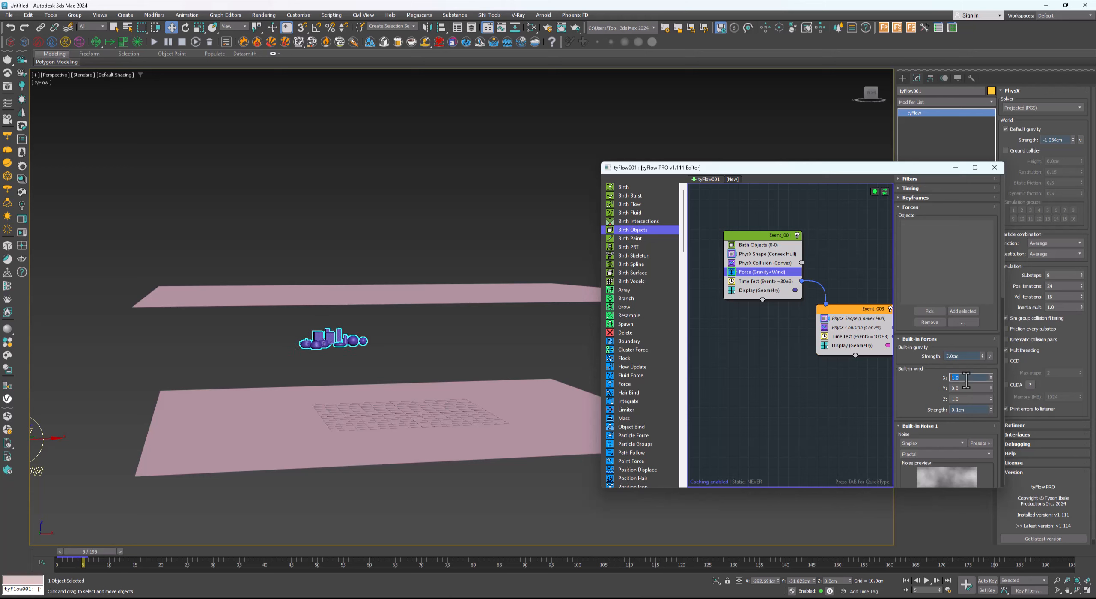
key("Tab")
type("1")
key("Tab")
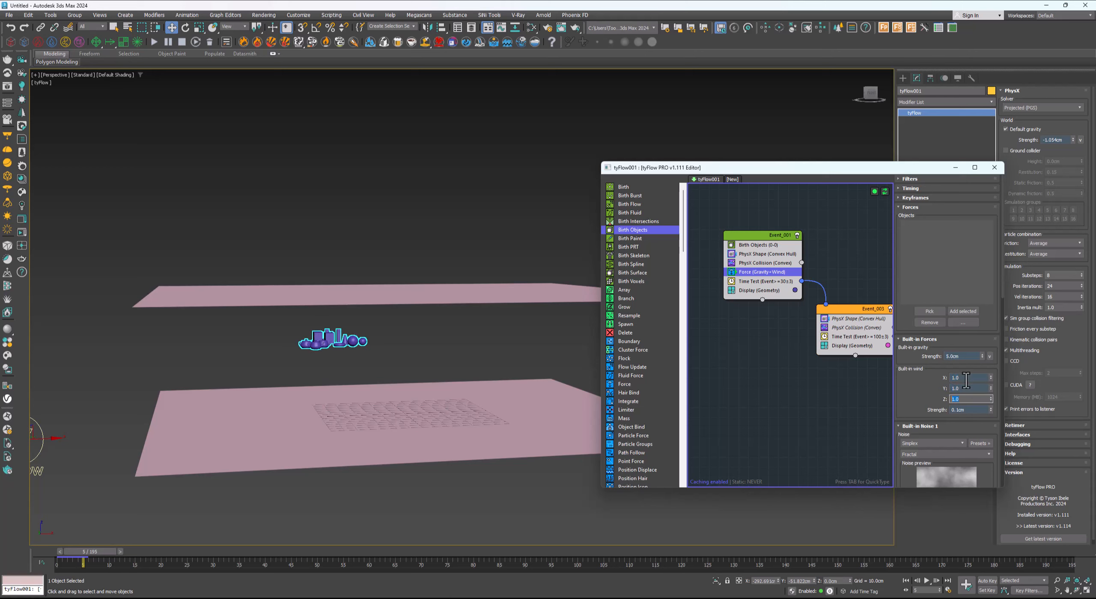
type("1")
key("Return")
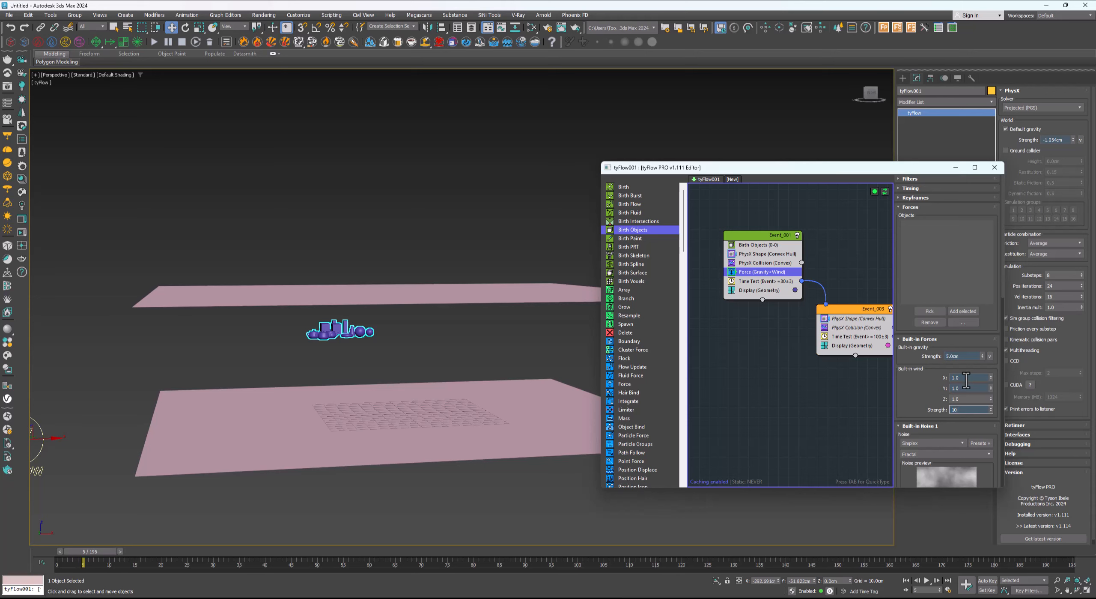
Try wind strengths of 10 and 5 cm on the first event's Force operator and preview up to frame 7
key("Return")
type("5")
key("Return")
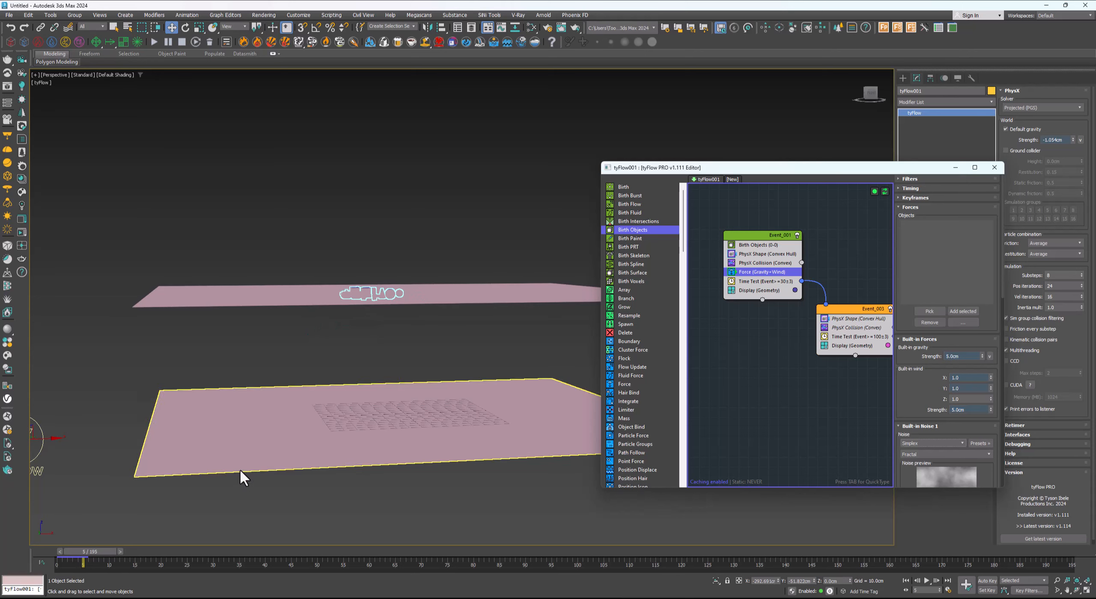
middle_click_drag(240, 468, 278, 417, "alt")
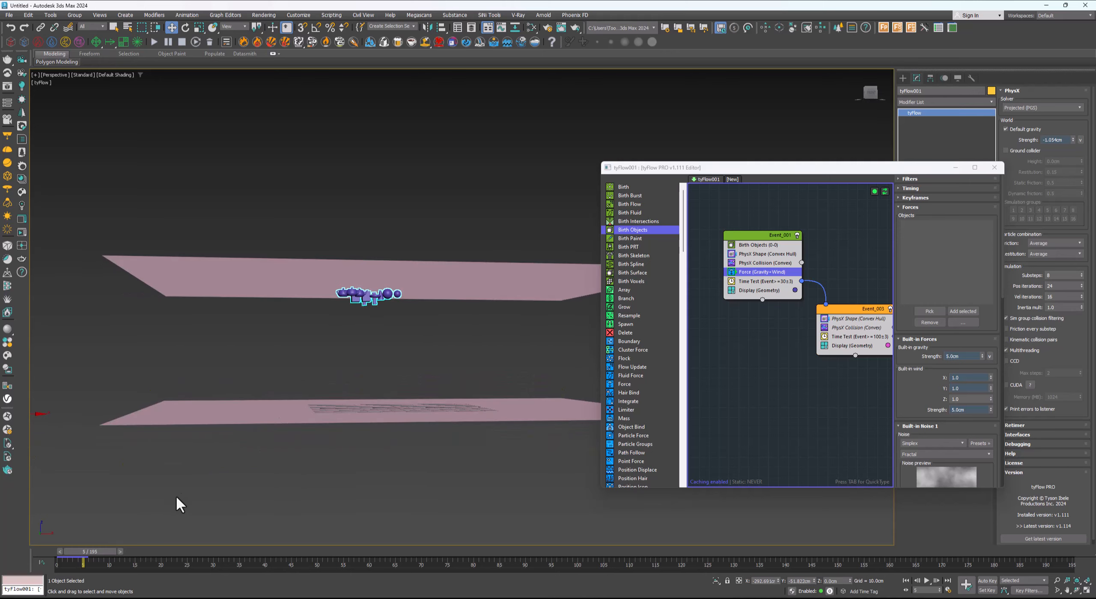
mouse_move(109, 552)
left_mouse_down()
mouse_move(183, 550)
mouse_move(117, 551)
left_mouse_up()
key("w")
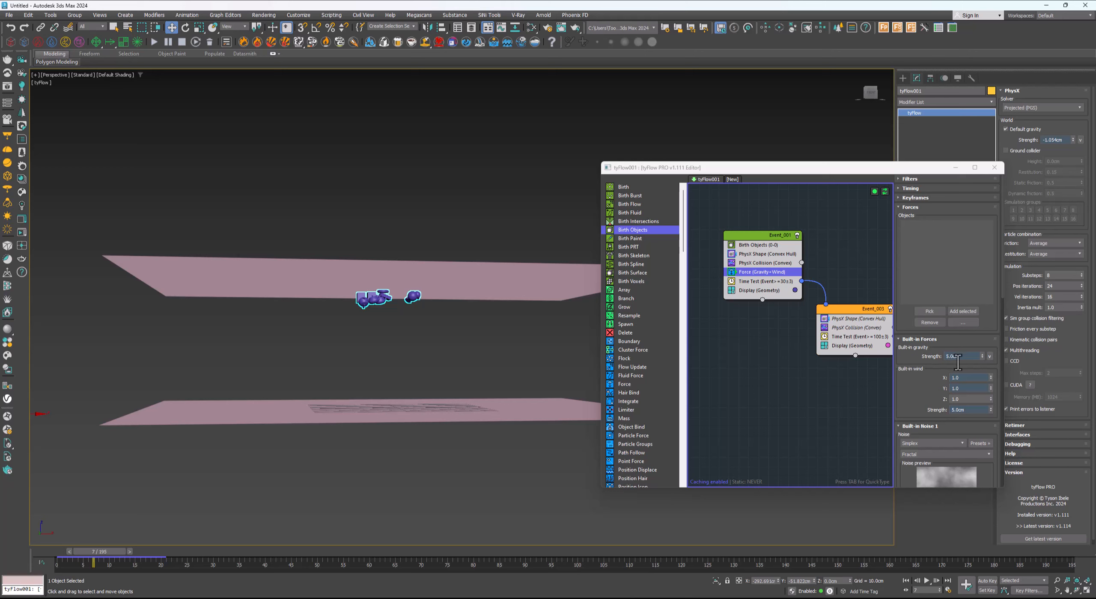
Set the first event's wind strength to 1 cm and preview the simulation up to frame 33
left_click(966, 409)
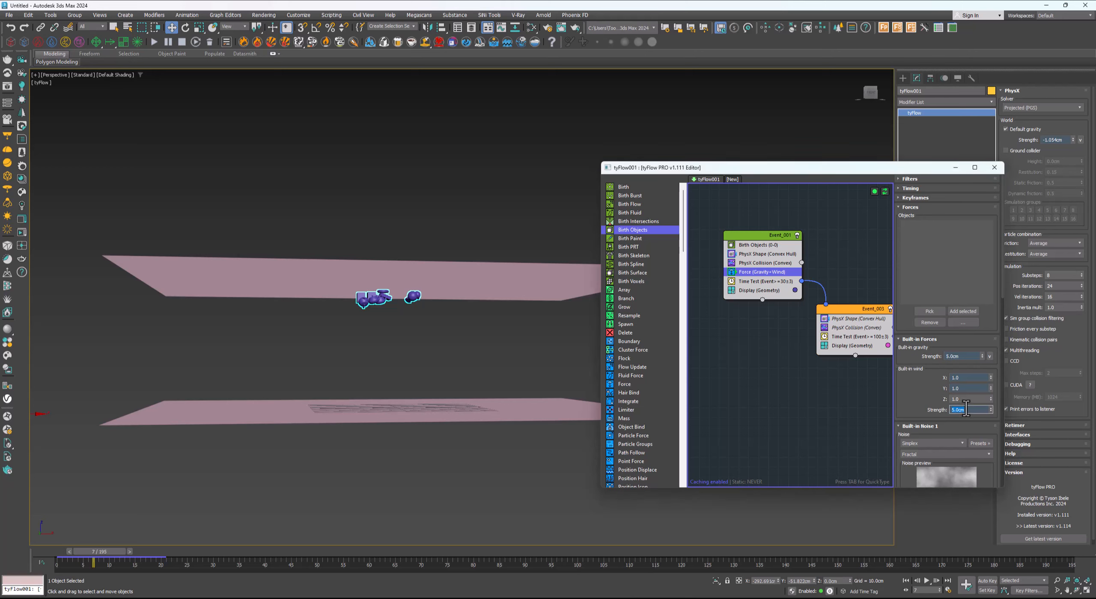
key("Return")
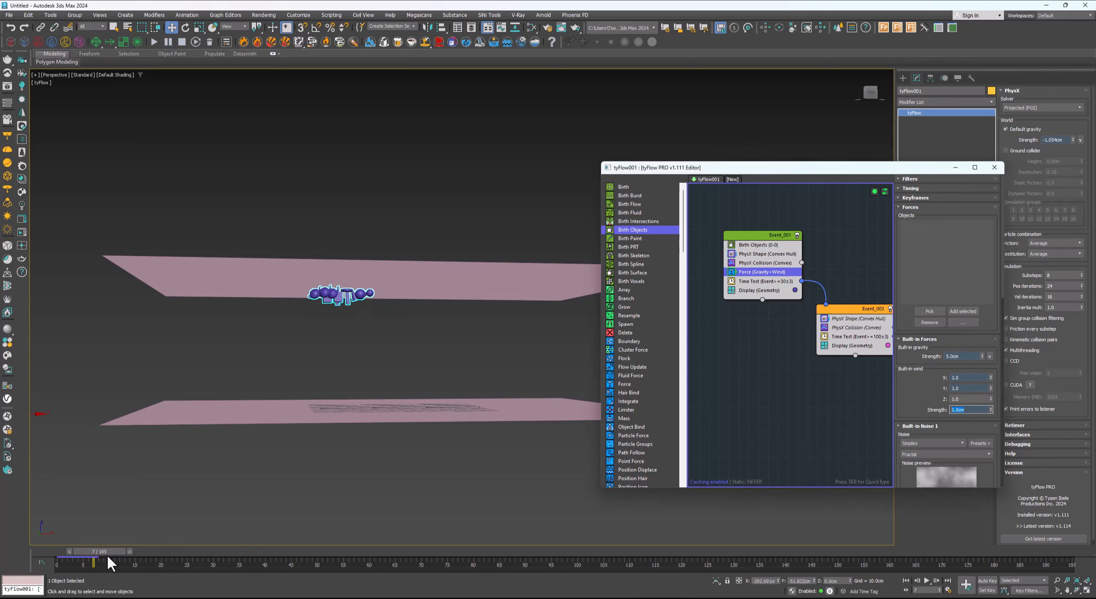
left_click_drag(107, 556, 230, 550)
key("w")
Open the third event's Force operator settings and preview the simulation up to frame 140
scroll(776, 327, "down", 1)
middle_click_drag(808, 334, 779, 328)
left_click(829, 349)
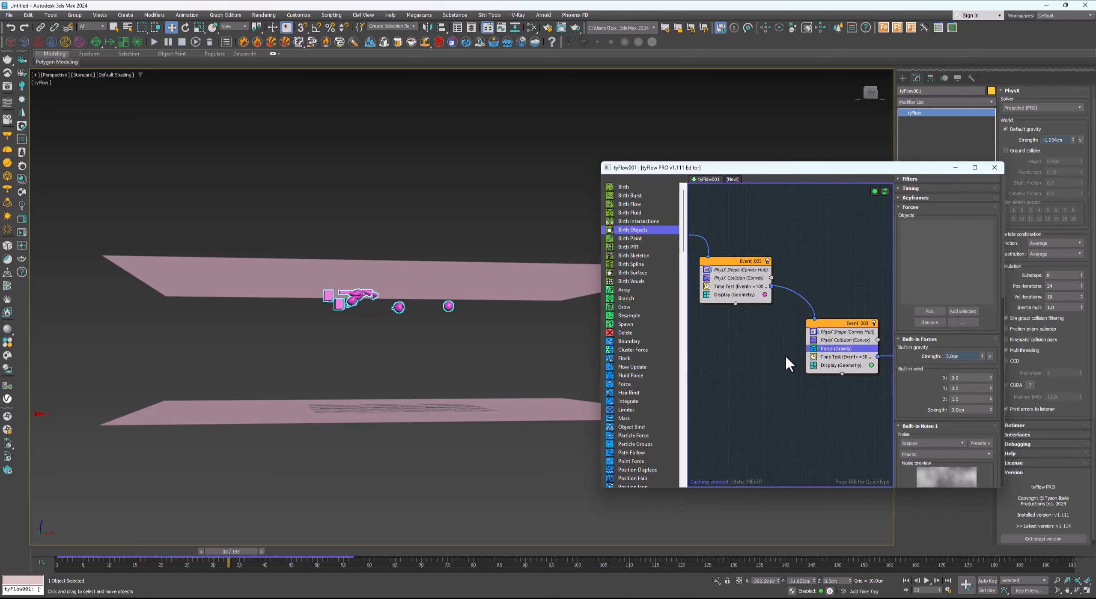
left_click_drag(253, 545, 799, 549)
middle_click_drag(816, 414, 809, 413)
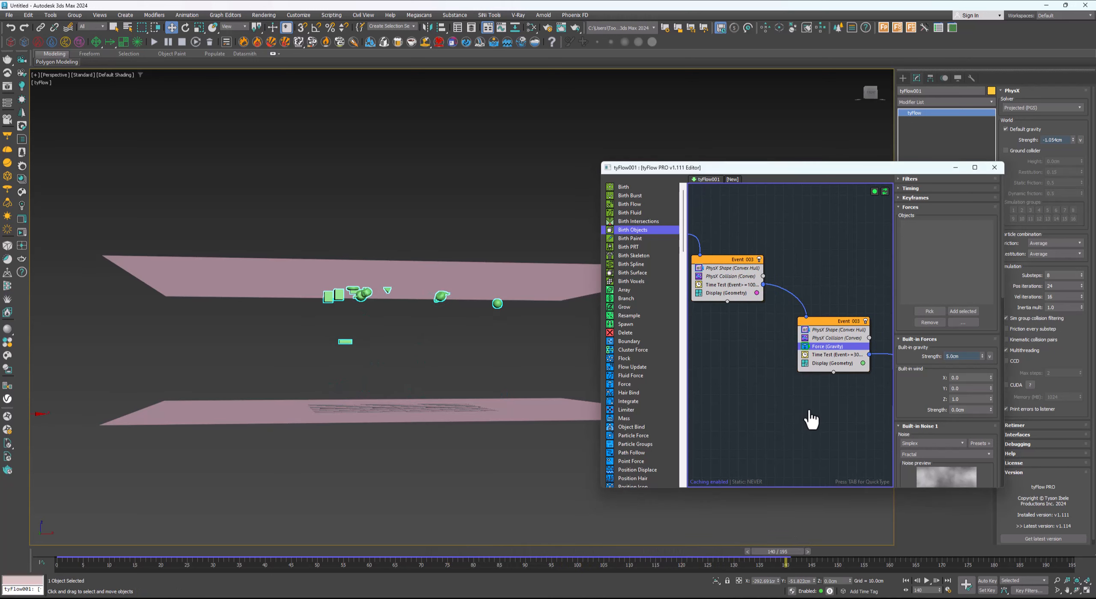
Try a built-in noise strength of 0.1 cm on the third event's Force operator and preview up to frame 158
scroll(912, 364, "down", 5)
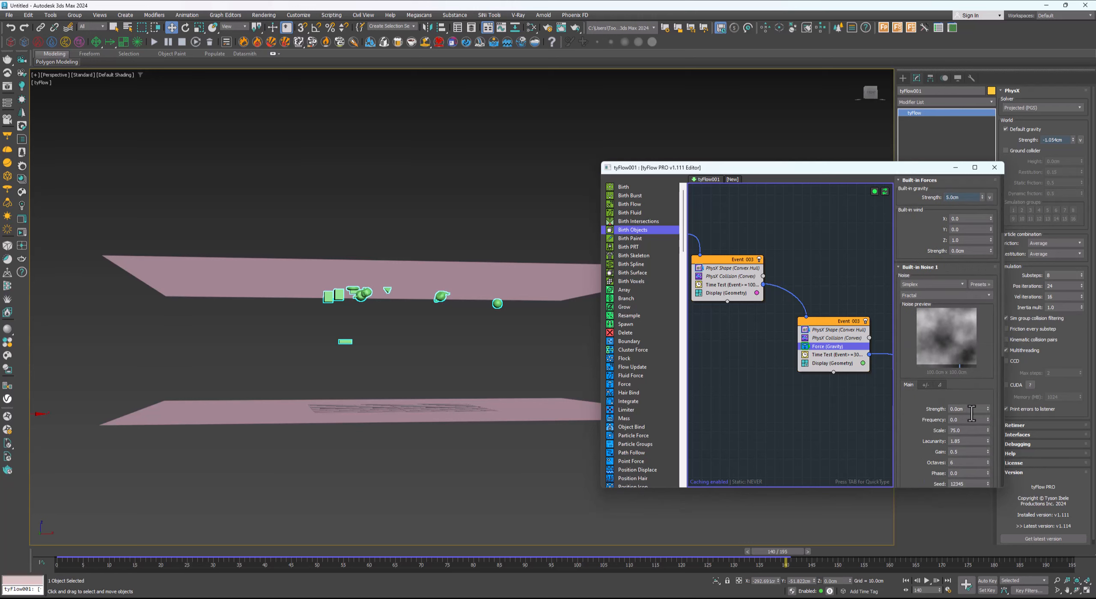
key("Return")
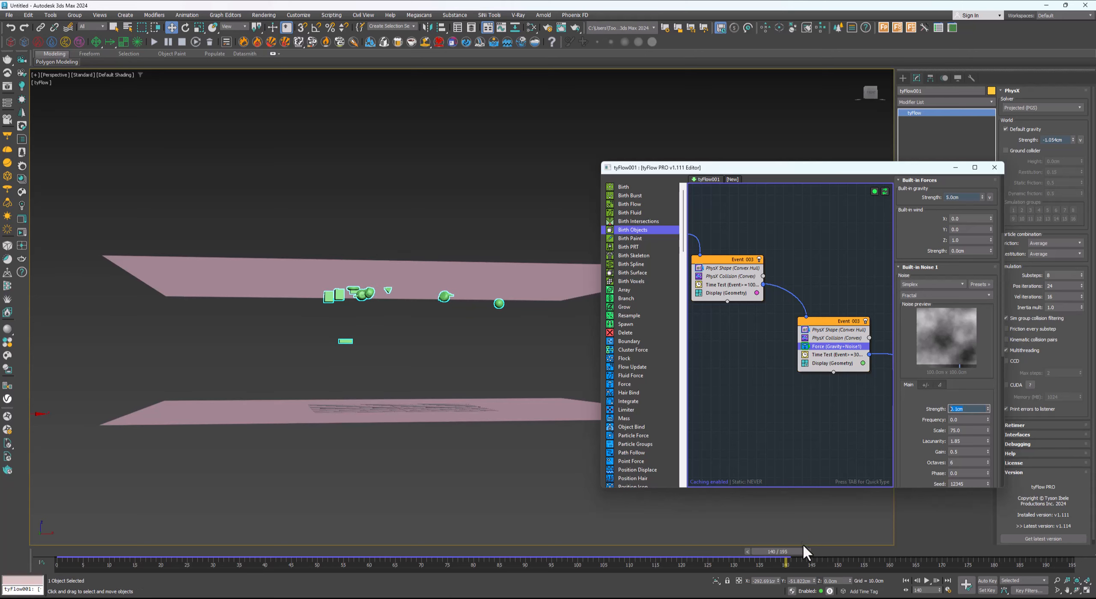
left_click_drag(803, 546, 884, 559)
middle_click_drag(495, 413, 538, 381, "alt")
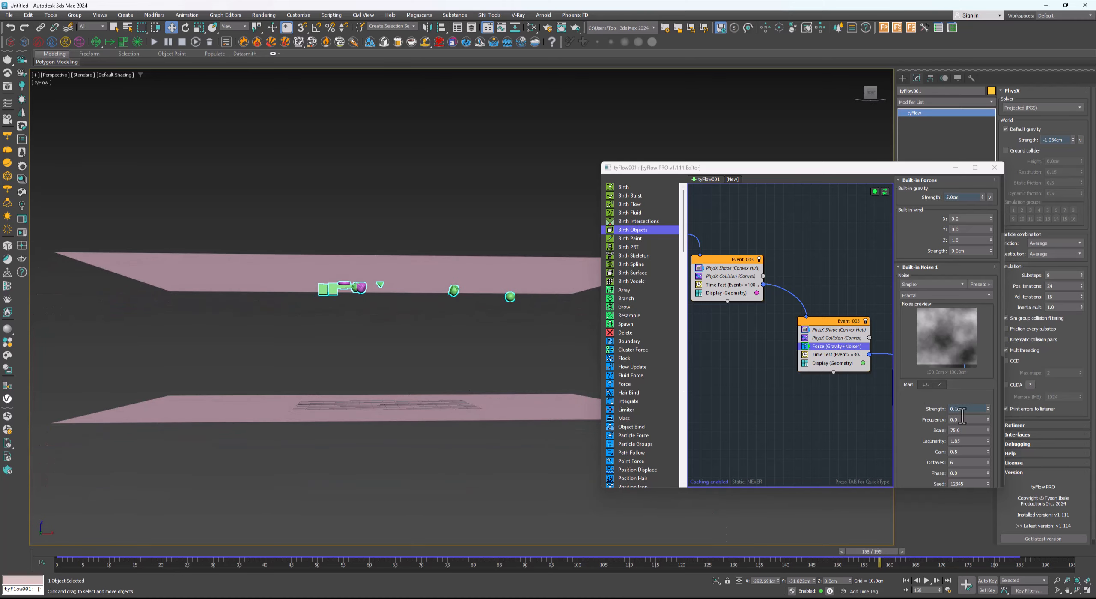
Set the third event's built-in noise strength to 1 cm and return to frame 0
type("1")
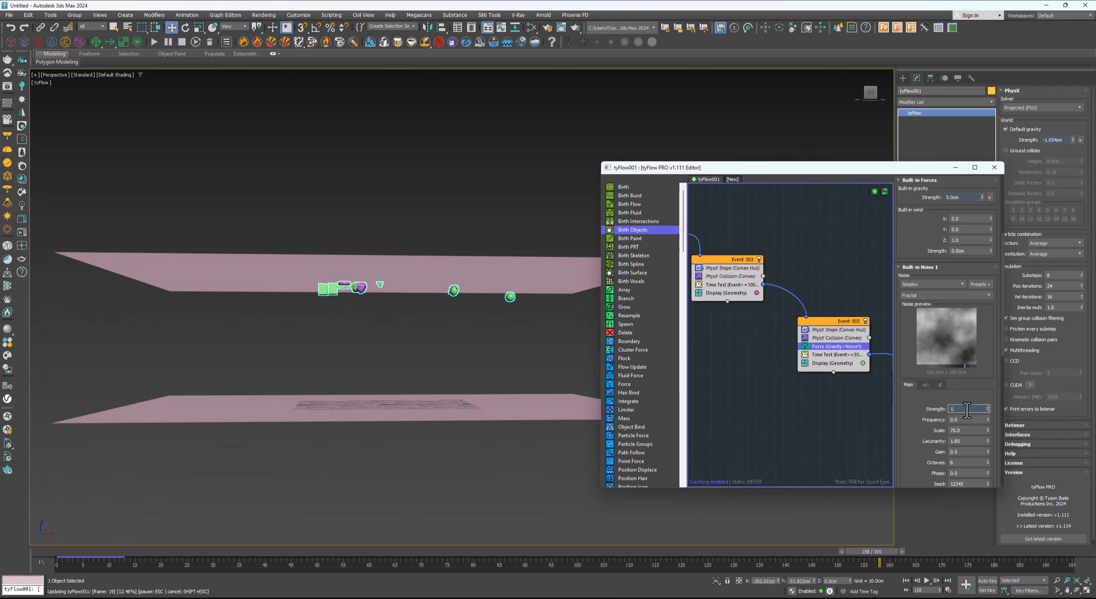
key("Return")
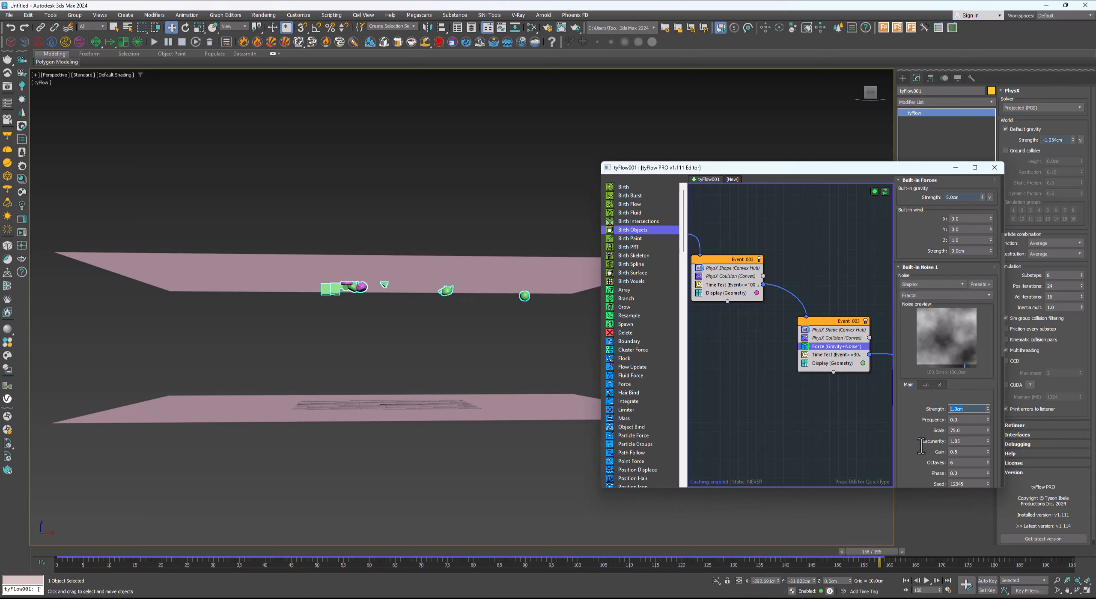
left_click_drag(869, 552, 58, 555)
key("w")
Review the chain of events in the editor and check the objects at frame 7
middle_click_drag(741, 311, 775, 340)
scroll(835, 375, "down", 1)
middle_click_drag(818, 375, 839, 385)
scroll(750, 316, "up", 1)
middle_click_drag(730, 311, 765, 312)
scroll(767, 317, "down", 2)
middle_click_drag(833, 358, 723, 306)
scroll(800, 370, "up", 2)
middle_click_drag(826, 383, 774, 351)
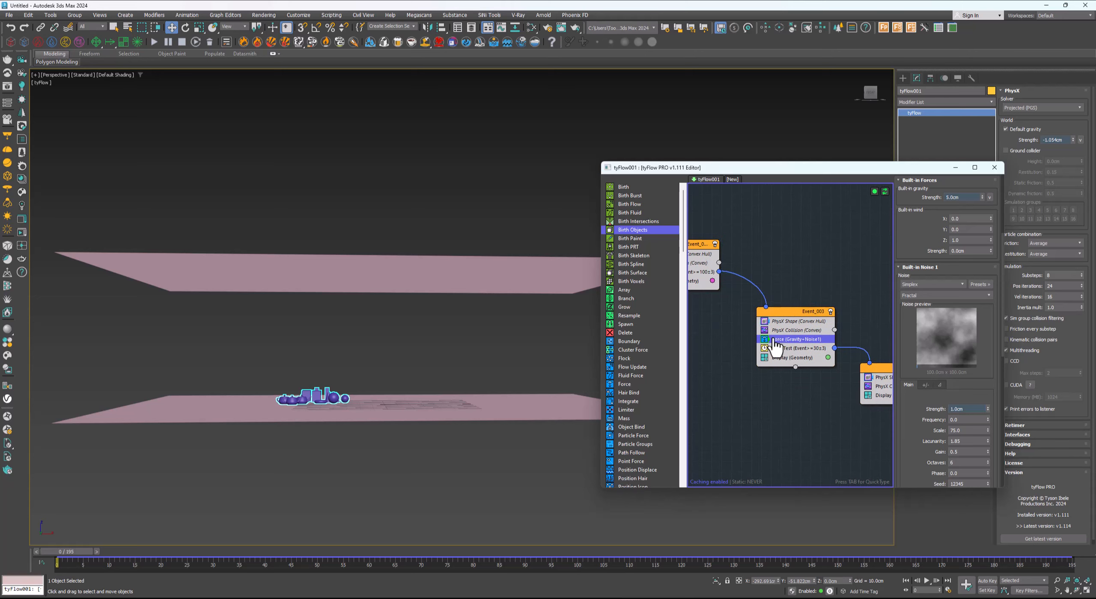
scroll(781, 336, "up", 1)
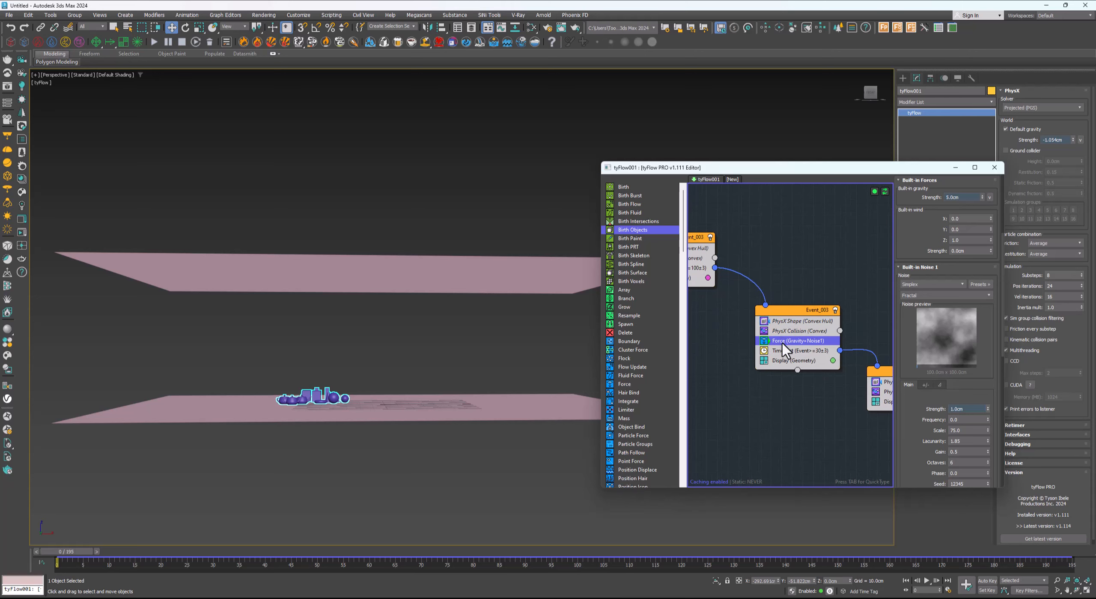
scroll(790, 348, "down", 1)
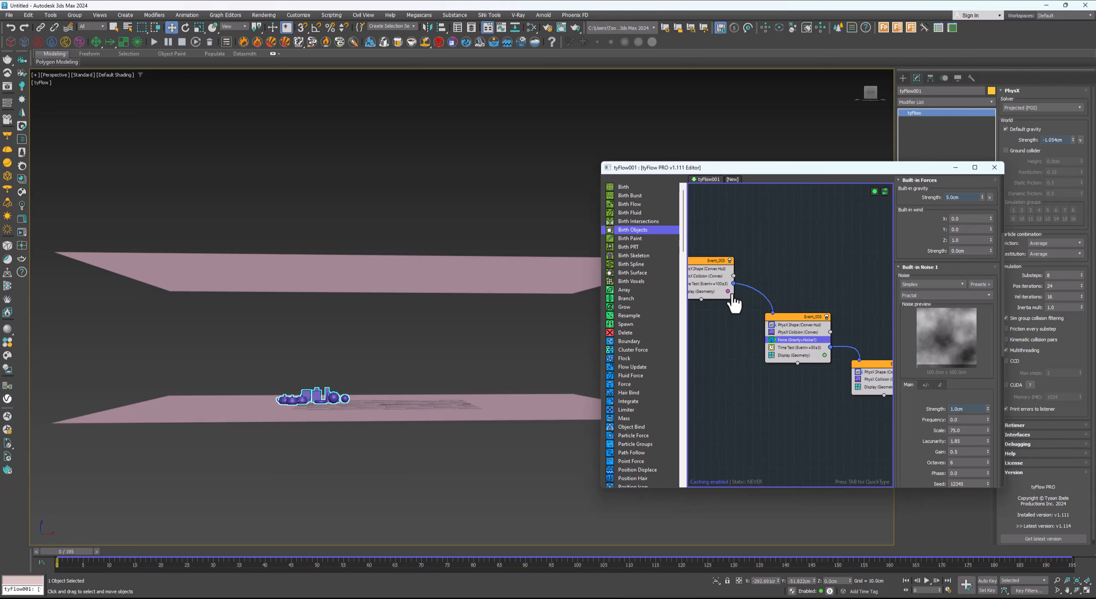
middle_click_drag(734, 301, 782, 324)
mouse_move(98, 550)
left_mouse_down()
mouse_move(175, 550)
mouse_move(92, 552)
mouse_move(111, 548)
left_mouse_up()
key("w")
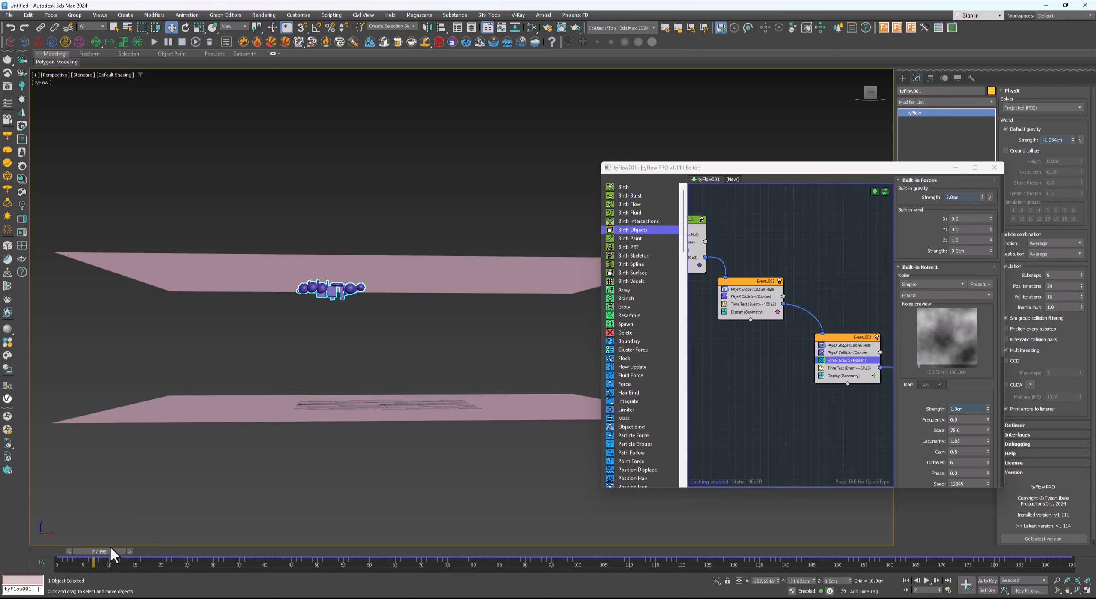
Insert a Rotation operator above the Force operator in the first event
middle_click_drag(703, 307, 783, 342)
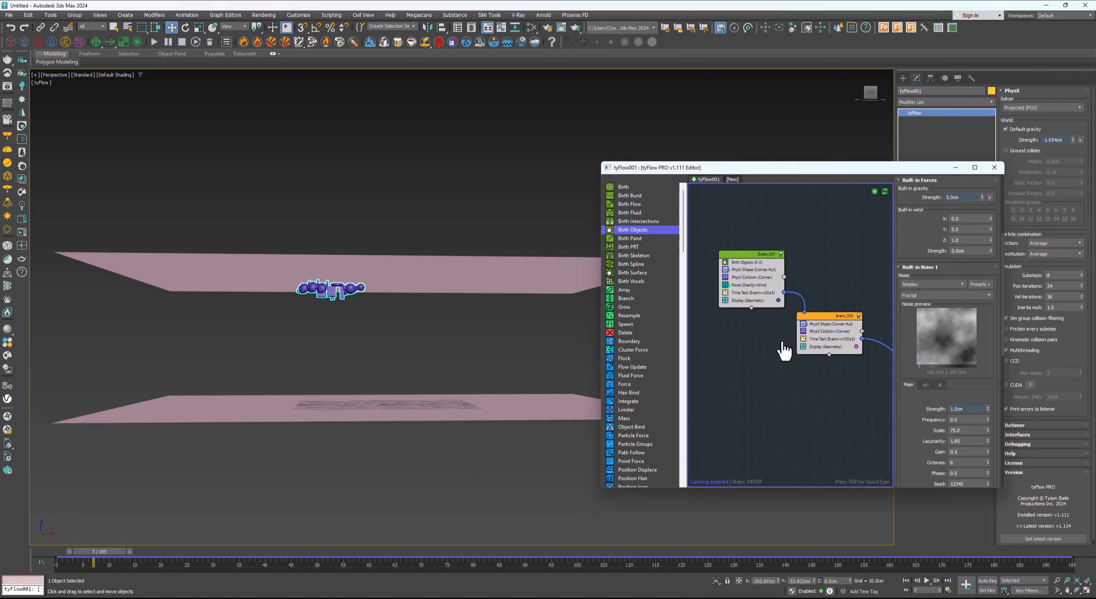
left_click(745, 284)
key("Tab")
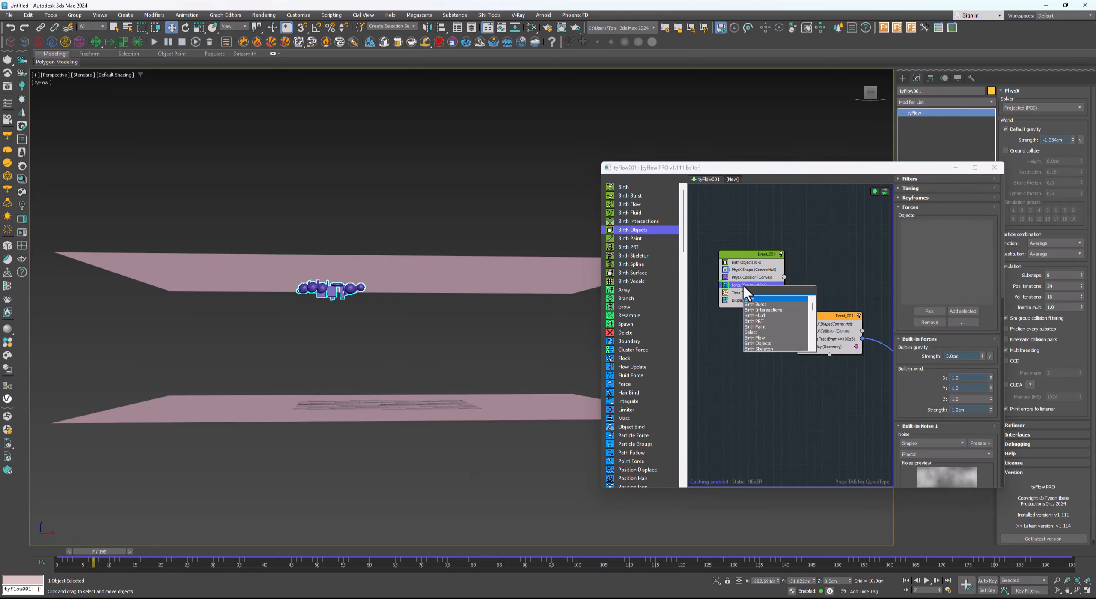
type("rotat")
key("Return")
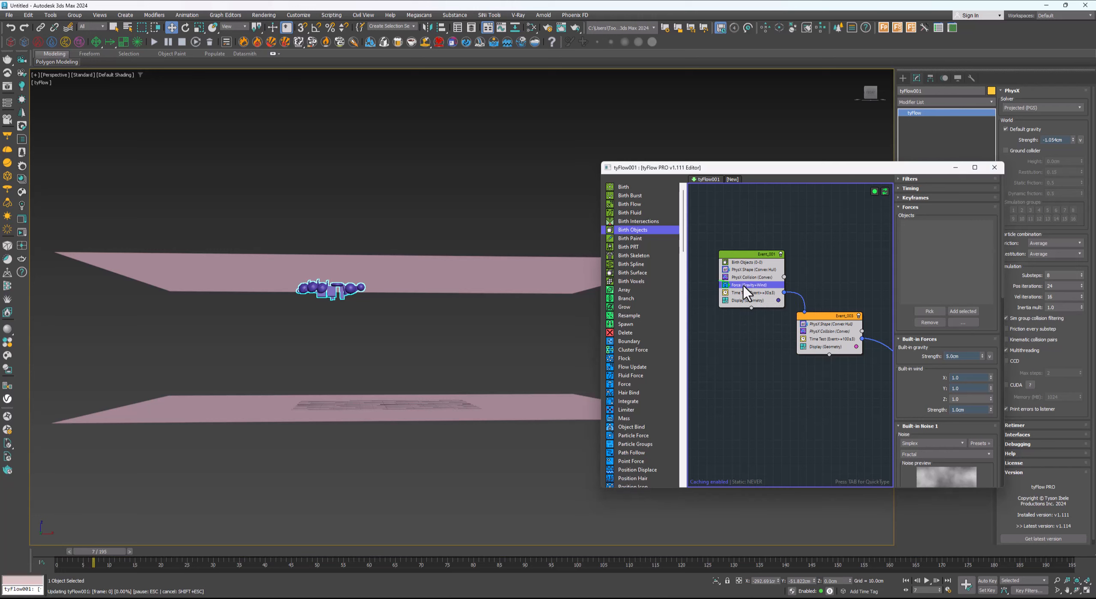
Preview the simulation with the randomly rotated objects up to frame 115
left_click_drag(118, 553, 189, 548)
key("w")
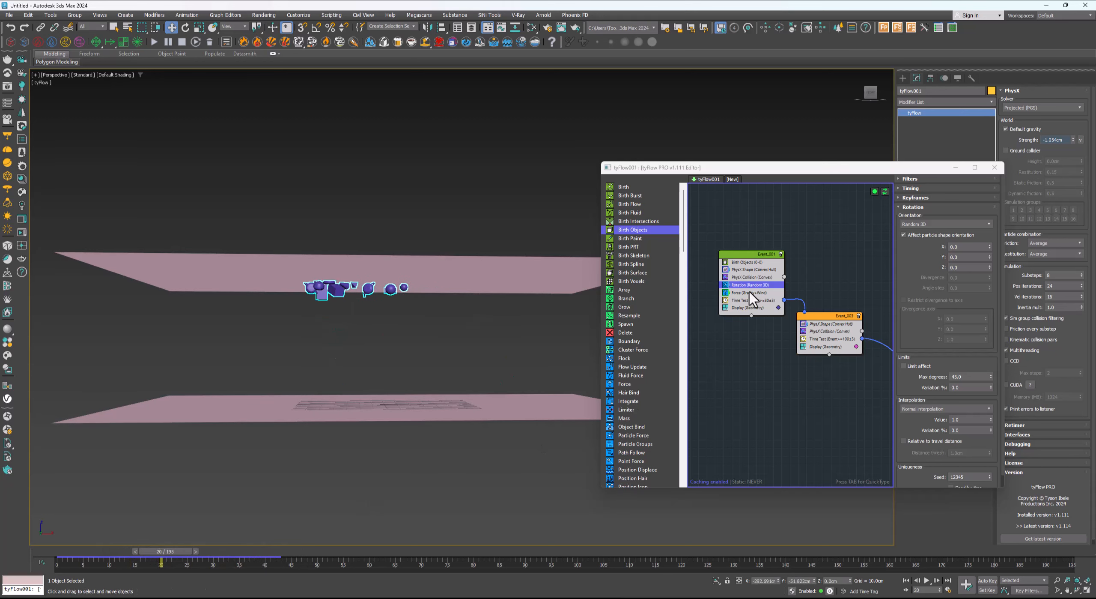
left_click_drag(182, 556, 372, 562)
scroll(824, 342, "down", 1)
middle_click_drag(829, 347, 758, 344)
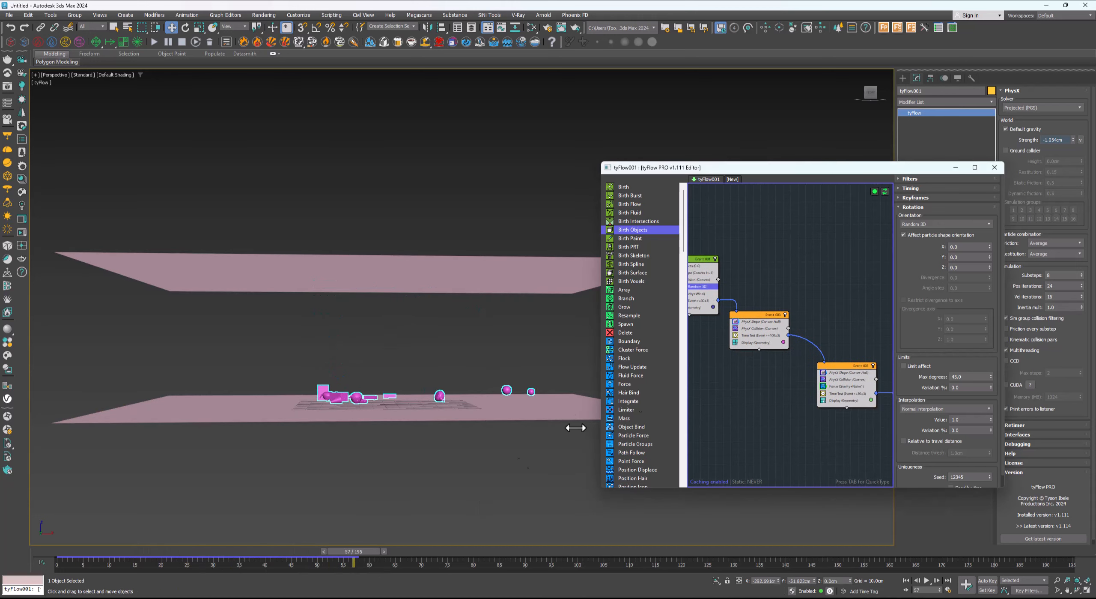
left_click_drag(342, 552, 650, 553)
middle_click_drag(762, 360, 767, 360)
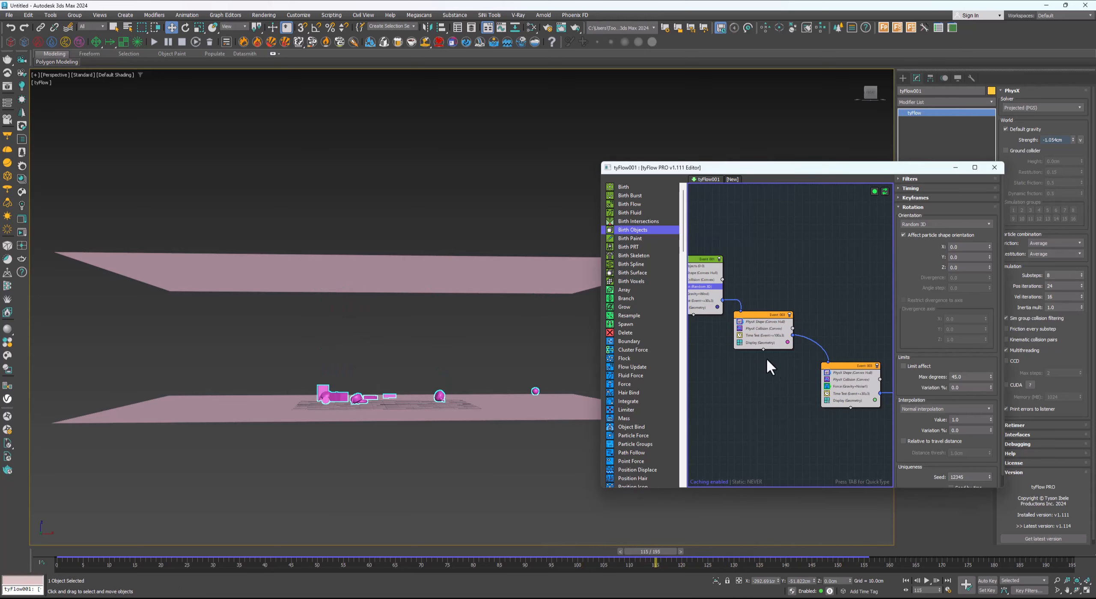
Set the built-in gravity strength of the third event's Force operator to 2 cm
left_click(844, 387)
left_click(963, 356)
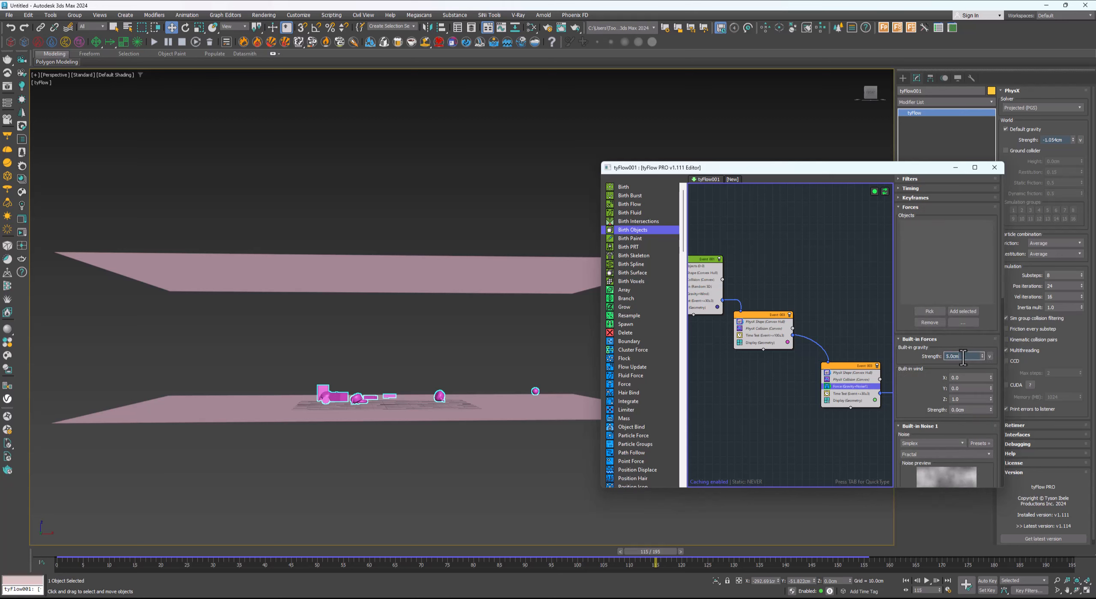
type("2")
key("Return")
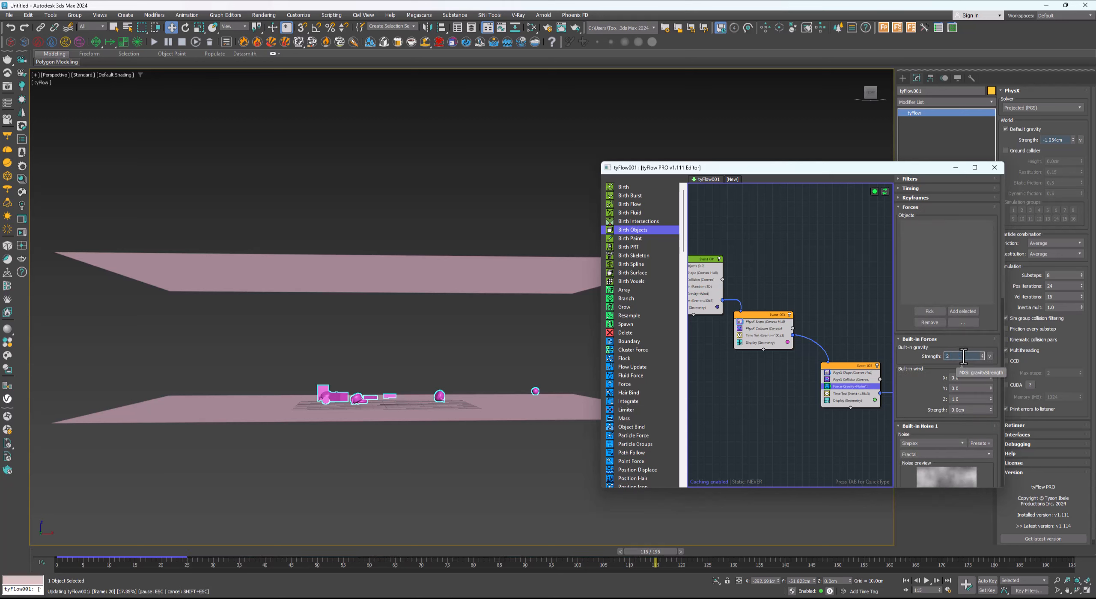
Try a gravity strength of 2 cm on the first event's Force operator and check it at frame 11
middle_click_drag(718, 323, 770, 334)
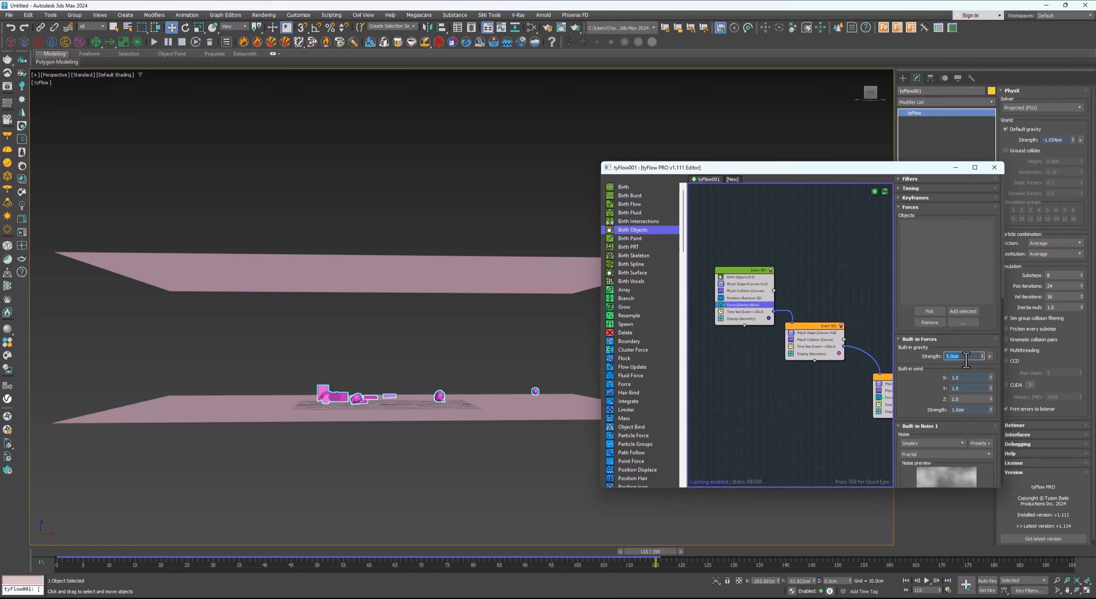
type("2")
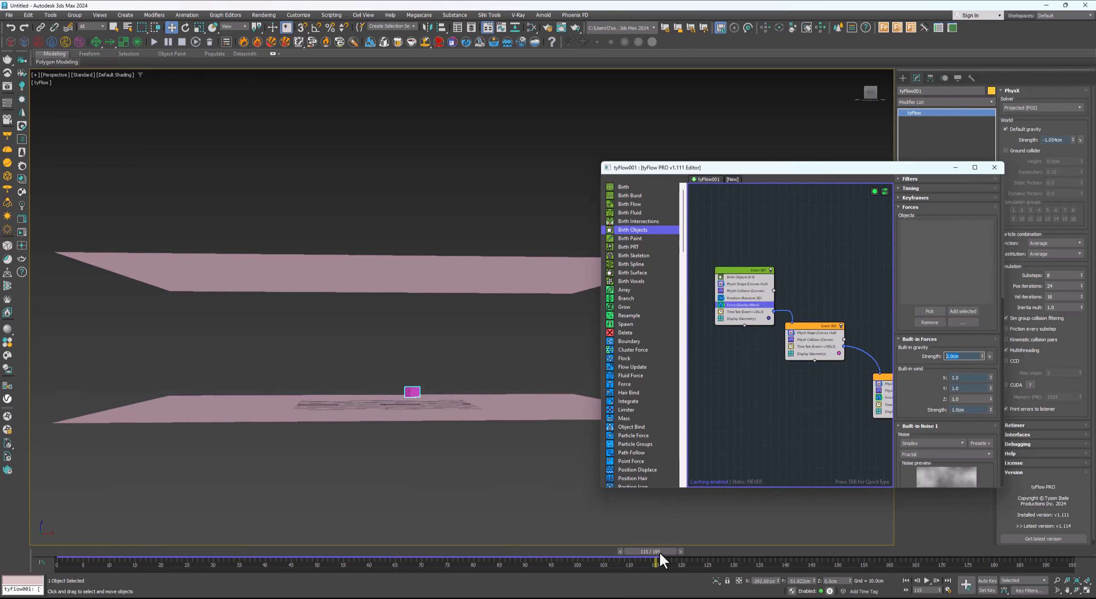
left_click_drag(660, 551, 114, 555)
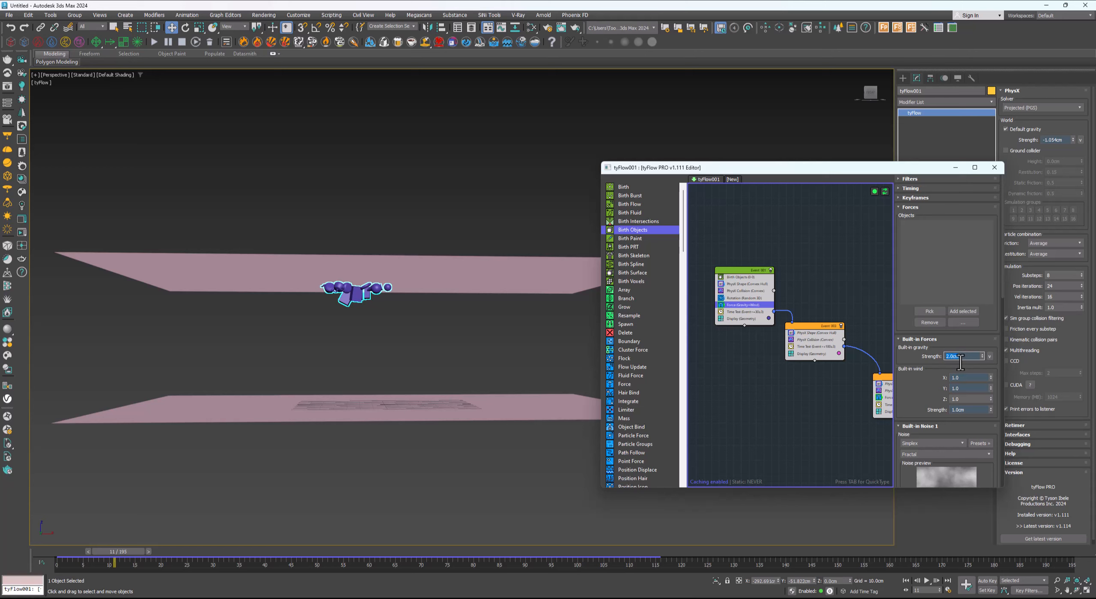
Set the first event's gravity strength to 3 cm and preview the simulation up to frame 37
type("3")
key("Return")
left_click_drag(110, 551, 298, 550)
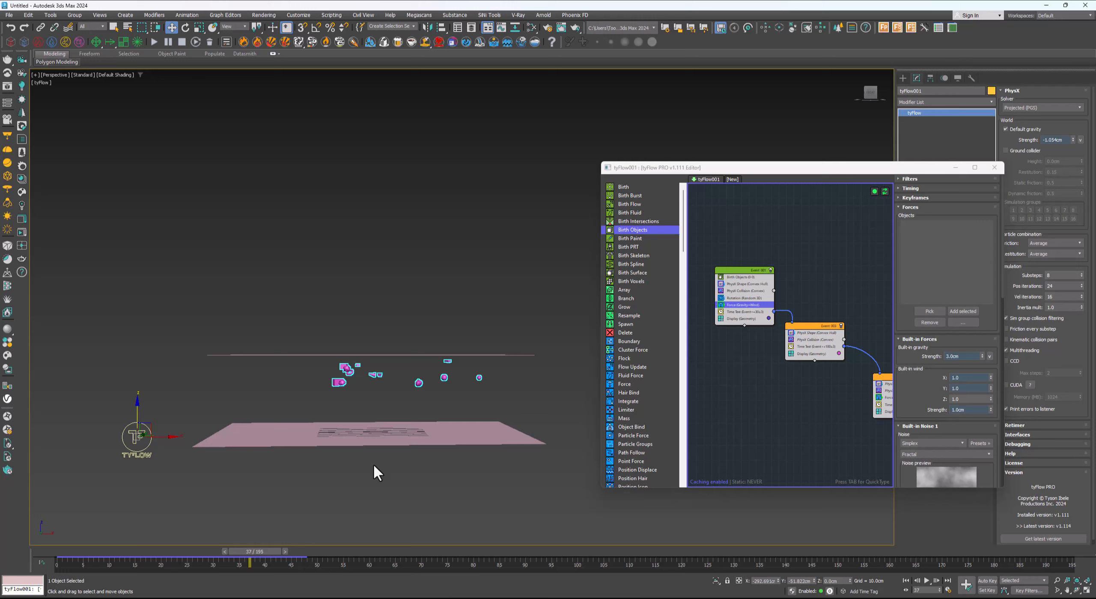
Return to frame 0 and widen the floor plane along X by moving one side's vertices outward
middle_click_drag(374, 469, 417, 420, "alt")
left_click(442, 443)
key("1")
left_click_drag(487, 371, 385, 459)
left_click_drag(257, 552, 64, 553)
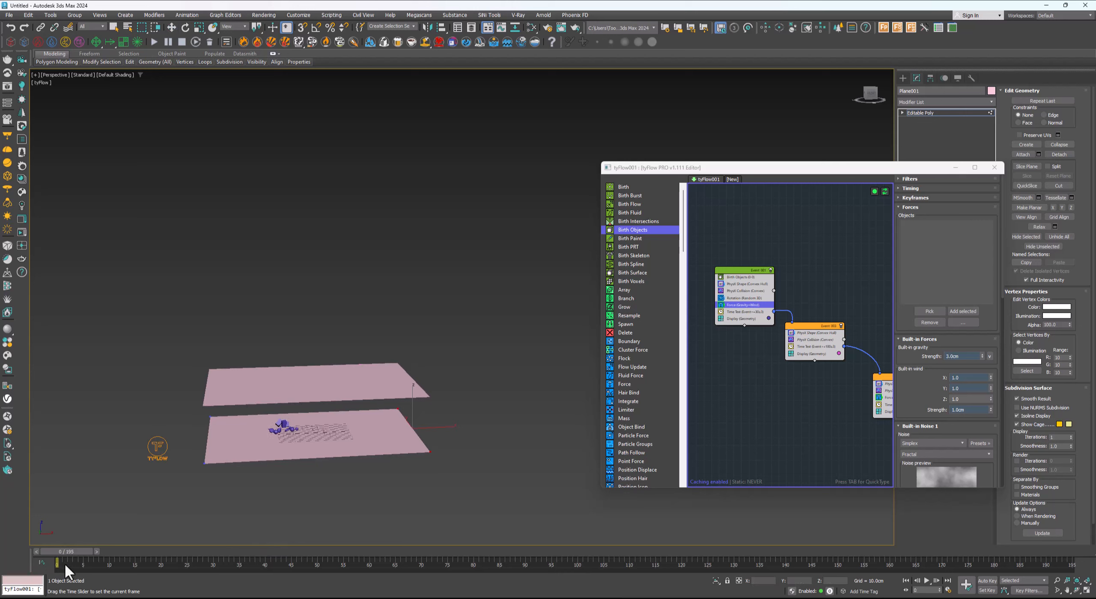
middle_click_drag(343, 454, 370, 447, "alt")
left_click_drag(446, 428, 558, 420)
left_click_drag(465, 343, 428, 380)
key("1")
Widen the ceiling plane along X to match the floor by moving the same side's vertices outward
left_click(394, 380)
key("1")
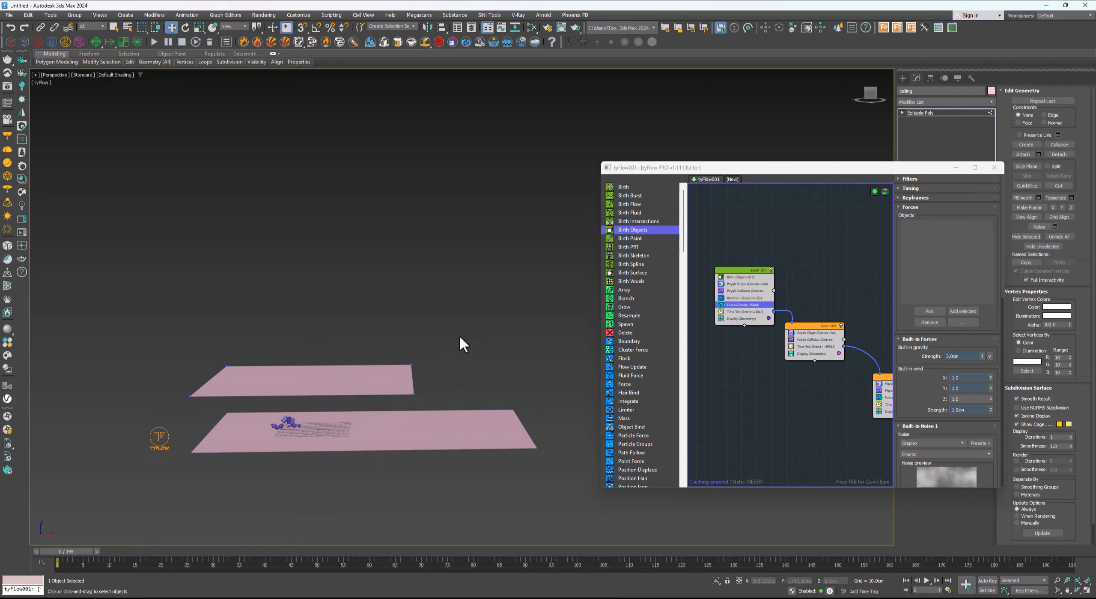
left_click_drag(460, 338, 373, 412)
left_click_drag(442, 378, 528, 379)
middle_click_drag(492, 407, 422, 453, "alt")
Extend the ceiling plane along Y by moving the vertices of one side outward
left_click(386, 456)
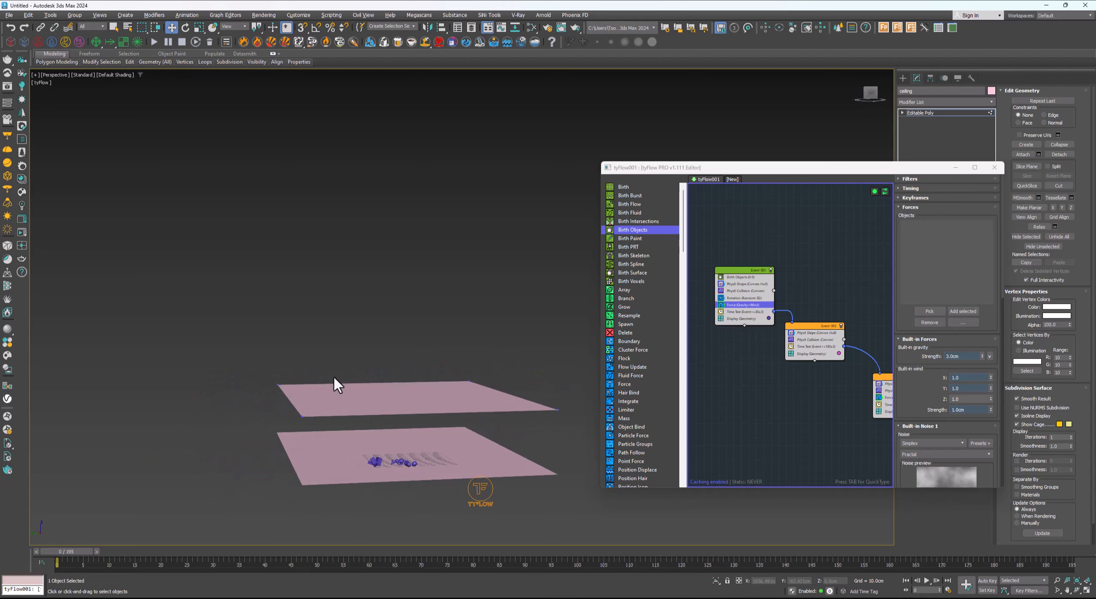
middle_click_drag(333, 375, 326, 370, "alt")
left_click_drag(347, 350, 138, 397)
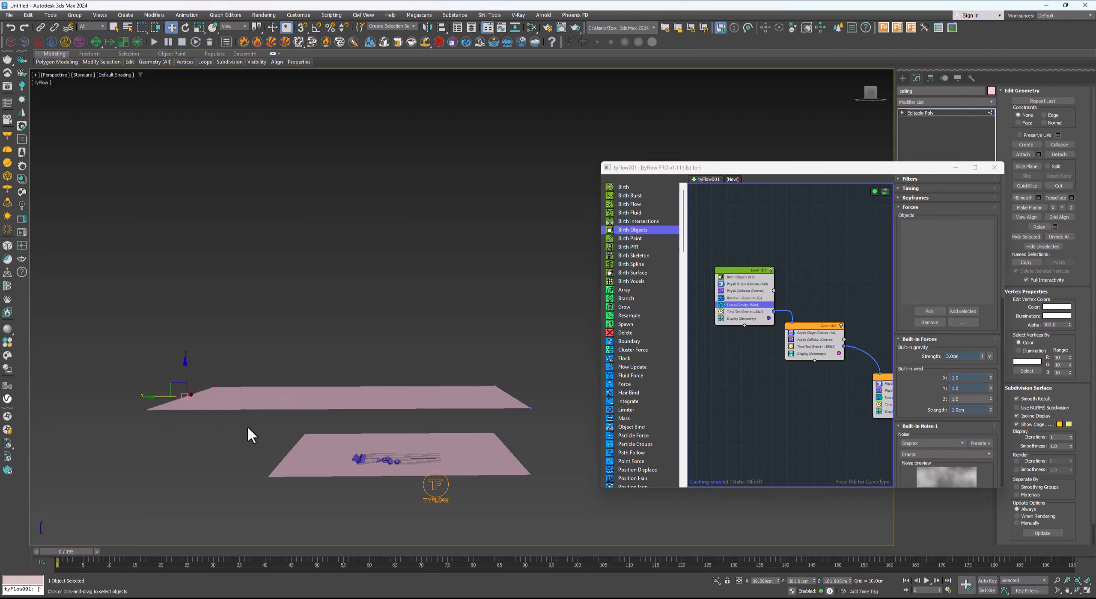
key("1")
Extend the floor plane's corresponding side outward to match the lengthened ceiling
left_click(313, 451)
key("1")
left_click_drag(340, 415, 163, 453)
key("1")
Preview the simulation up to frame 58 between the enlarged floor and ceiling planes
middle_click_drag(301, 471, 223, 487, "alt")
left_click_drag(81, 556, 218, 546)
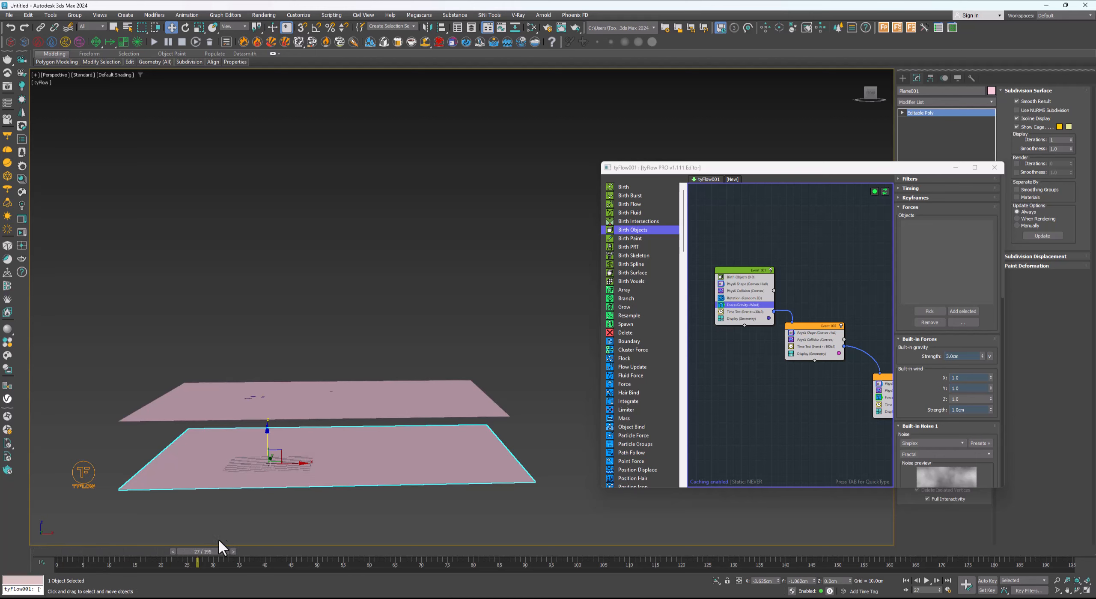
middle_click_drag(298, 480, 294, 422, "alt")
scroll(293, 409, "up", 5)
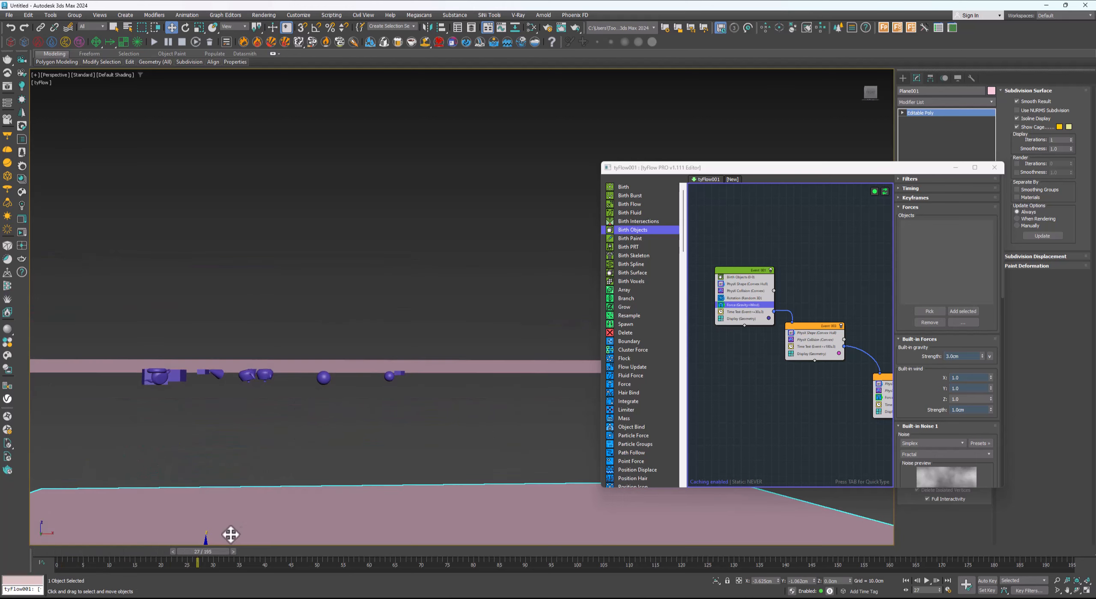
left_click_drag(223, 551, 293, 549)
scroll(375, 475, "down", 3)
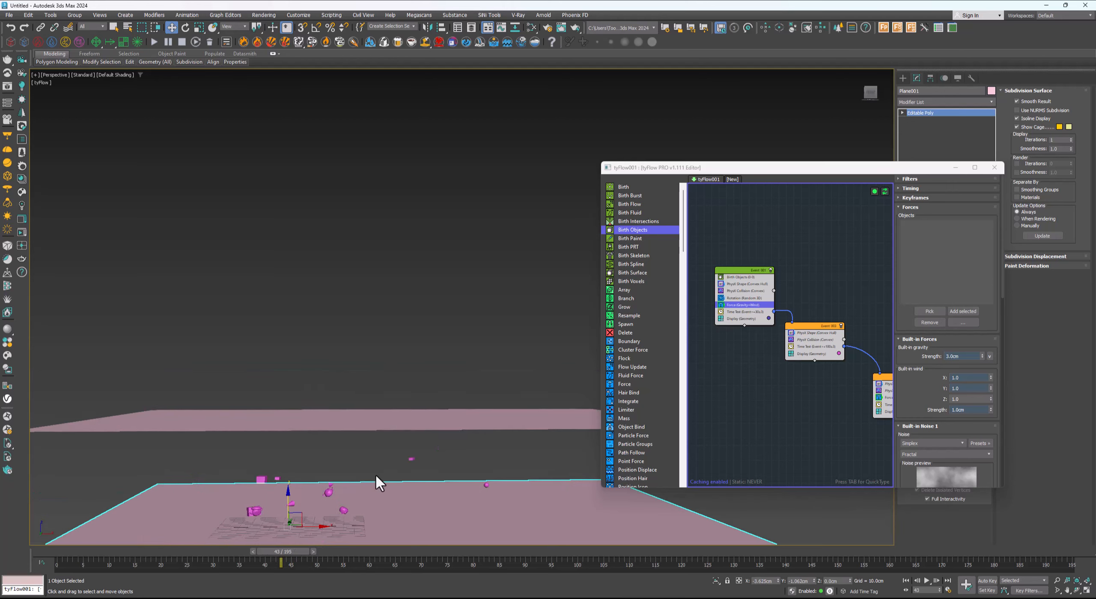
middle_click_drag(375, 474, 402, 418)
left_click_drag(286, 551, 368, 561)
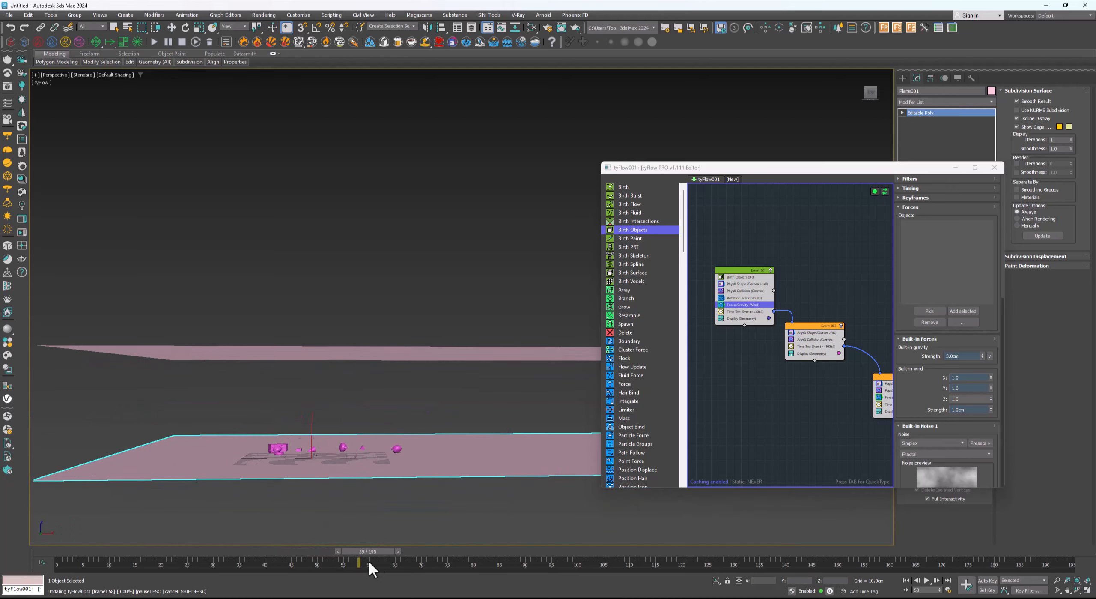
key("w")
Scrub through the remaining frames of the simulation and return to frame 57 to examine the objects on the floor
middle_click_drag(398, 526, 426, 511, "alt")
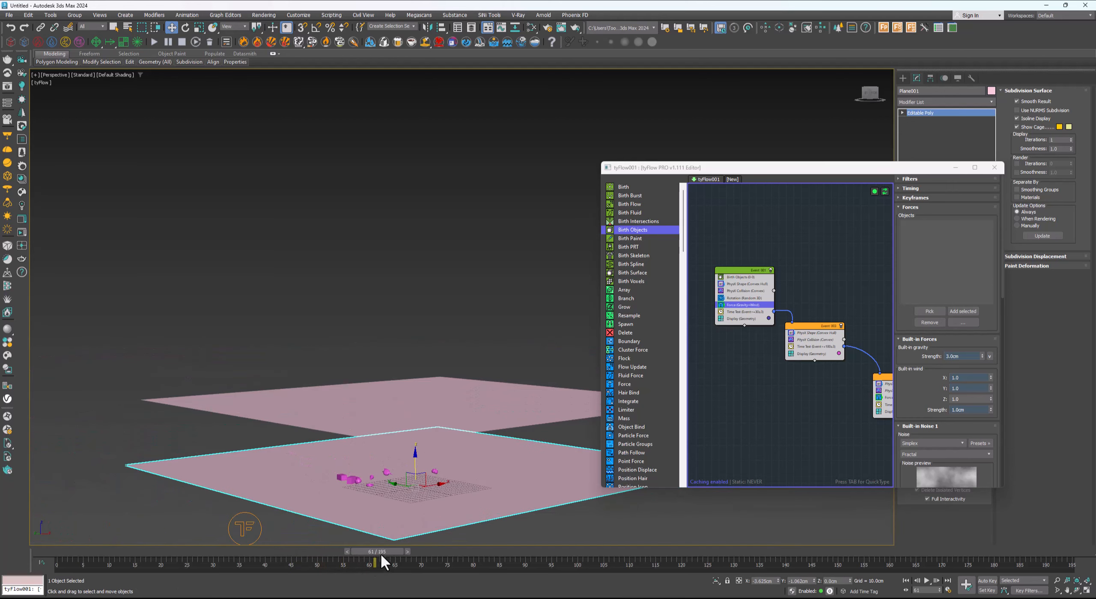
left_click_drag(380, 553, 657, 542)
left_click_drag(916, 560, 593, 571)
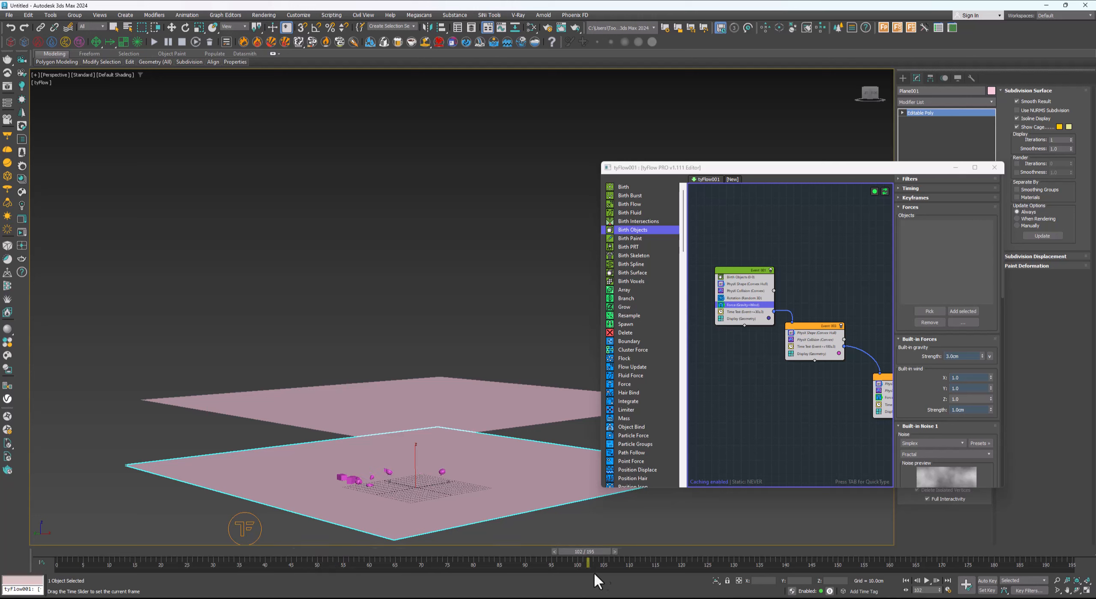
left_click_drag(952, 566, 355, 569)
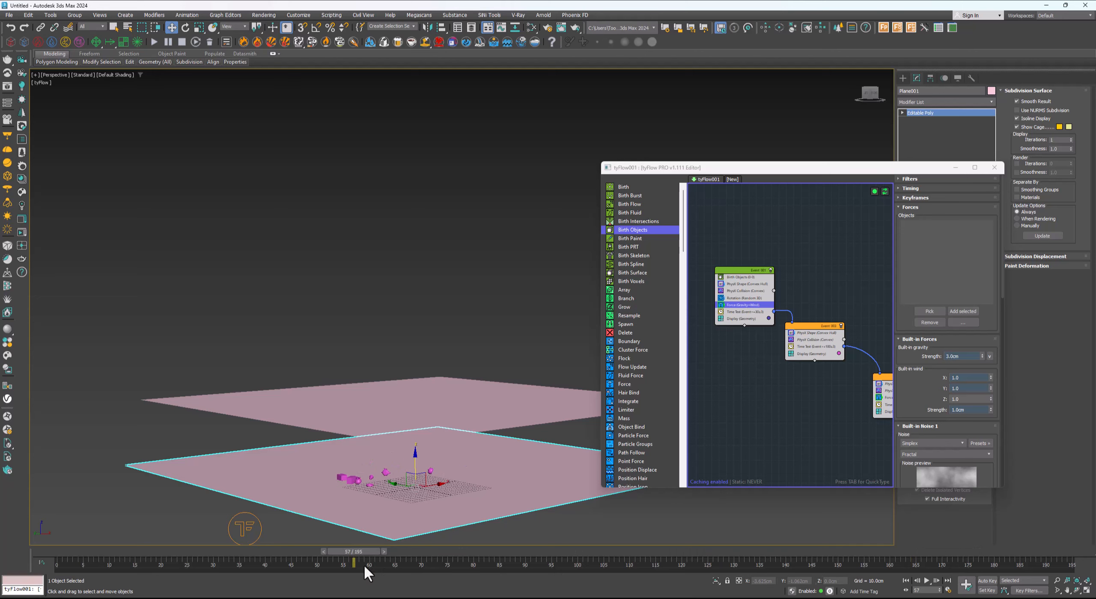
key("w")
middle_click_drag(379, 506, 367, 463, "alt")
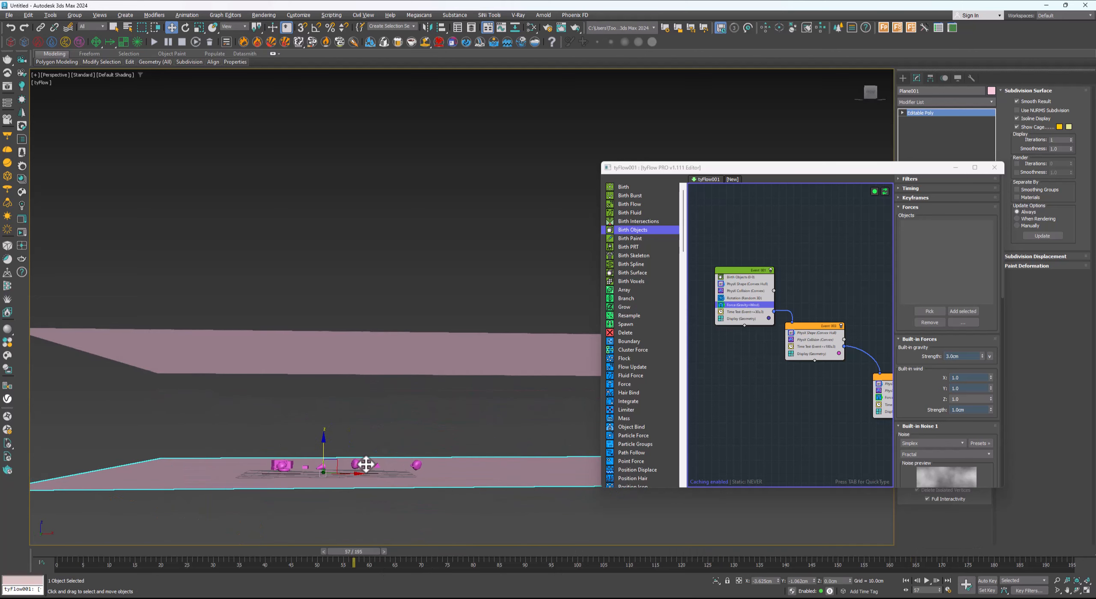
Move the tyFlow editor out of the way and set the tyFlow object's simulation time step to 1/6 frame
left_click_drag(874, 167, 695, 141)
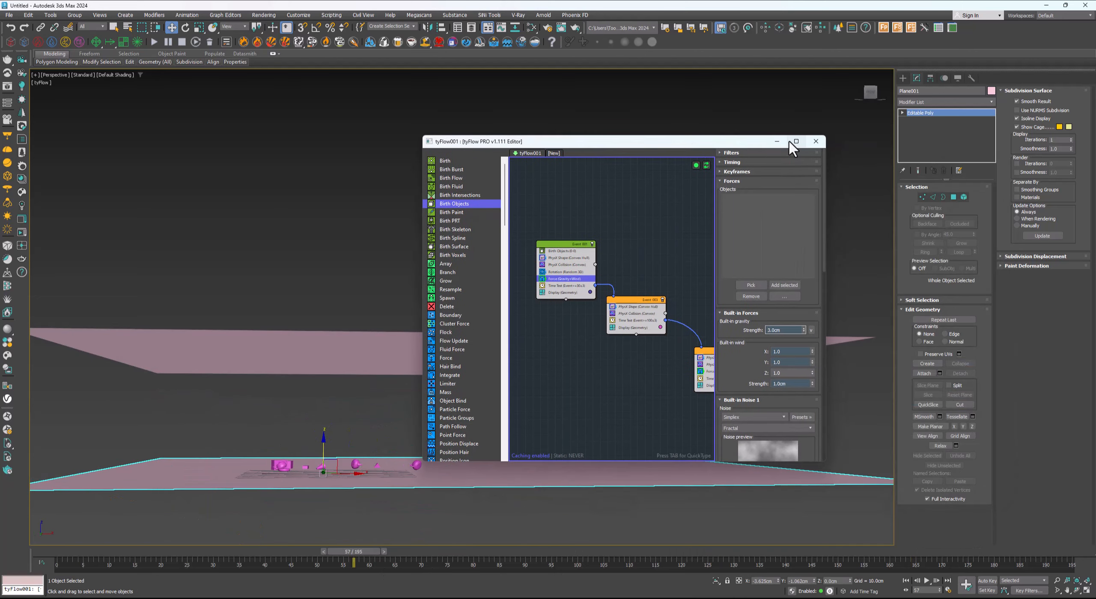
left_click(778, 146)
scroll(308, 398, "down", 4)
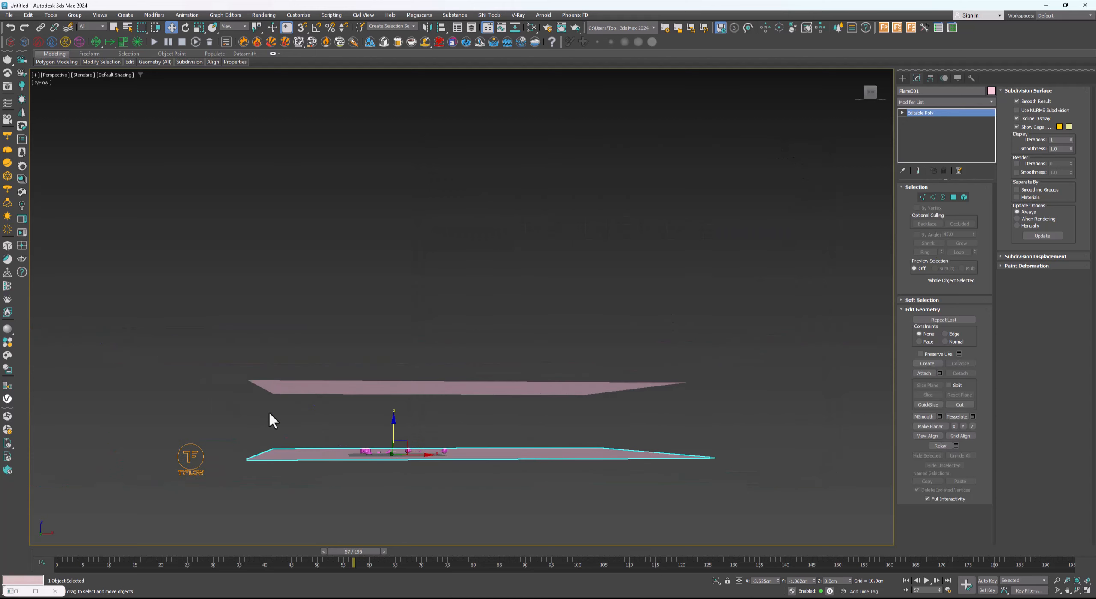
left_click(187, 470)
left_click(927, 304)
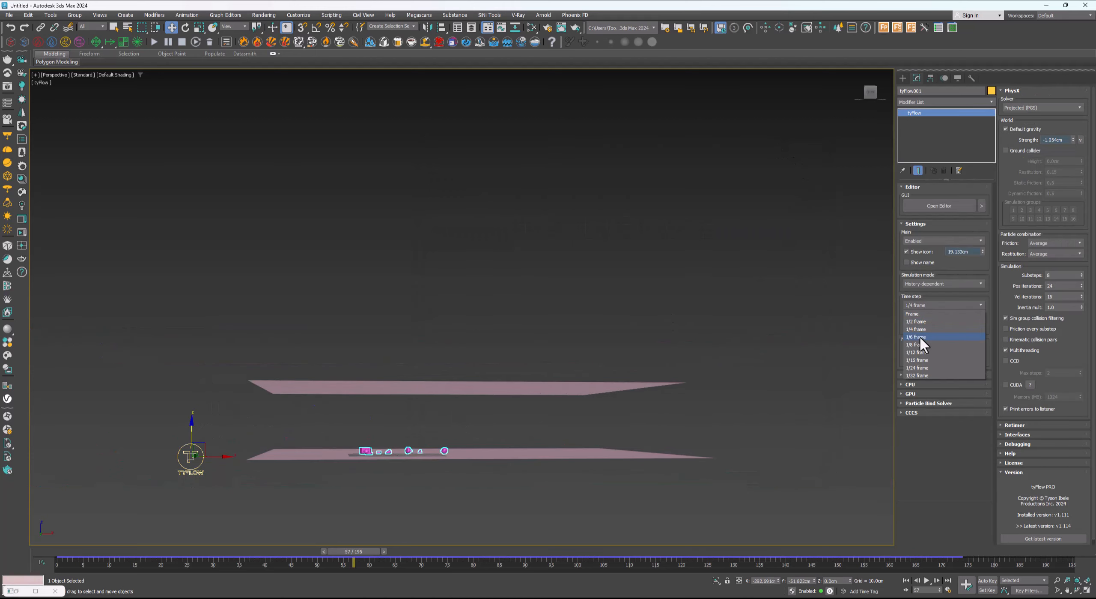
left_click(920, 337)
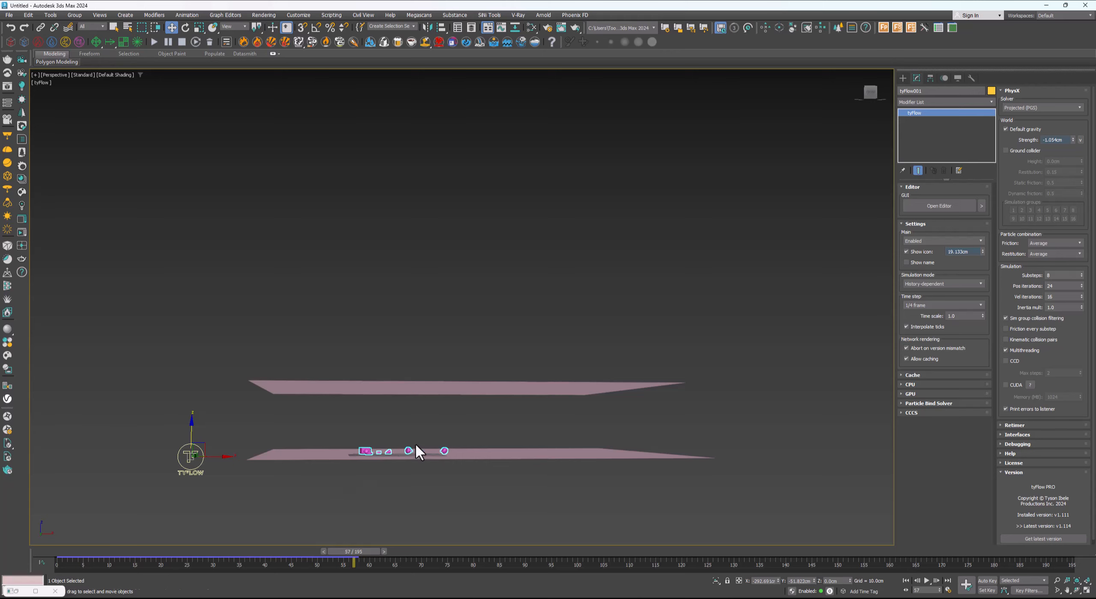
Scrub the simulation back to about frame 49 and examine how the objects spread over the floor plane
scroll(415, 443, "up", 2)
mouse_move(418, 447)
middle_mouse_down("alt")
mouse_move(440, 463)
mouse_move(417, 426)
middle_mouse_up("alt")
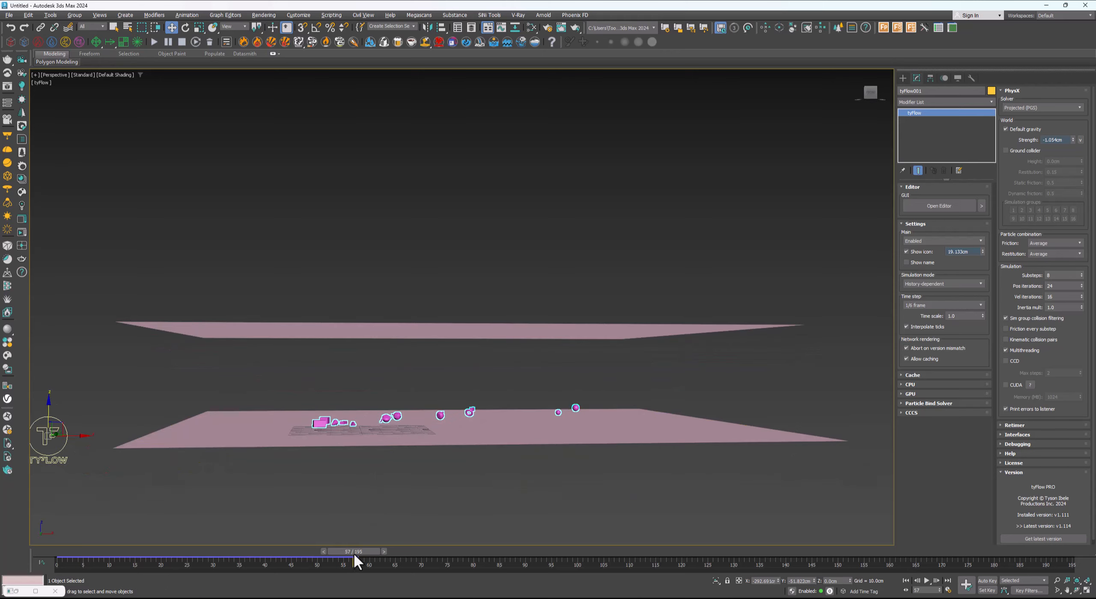
left_click_drag(353, 551, 321, 560)
middle_click_drag(493, 473, 462, 445, "alt")
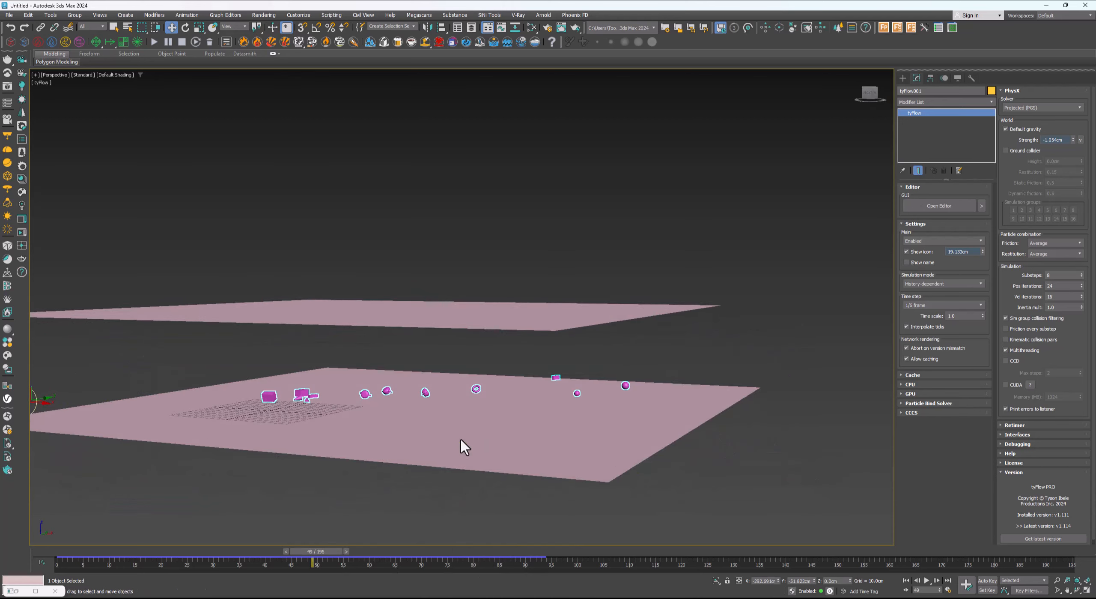
Try raising two adjoining walls on the floor plane by extruding its border edges upward near the start frame
left_click(664, 411)
middle_click_drag(665, 411, 536, 386, "alt")
key("2")
left_click_drag(684, 356, 636, 398)
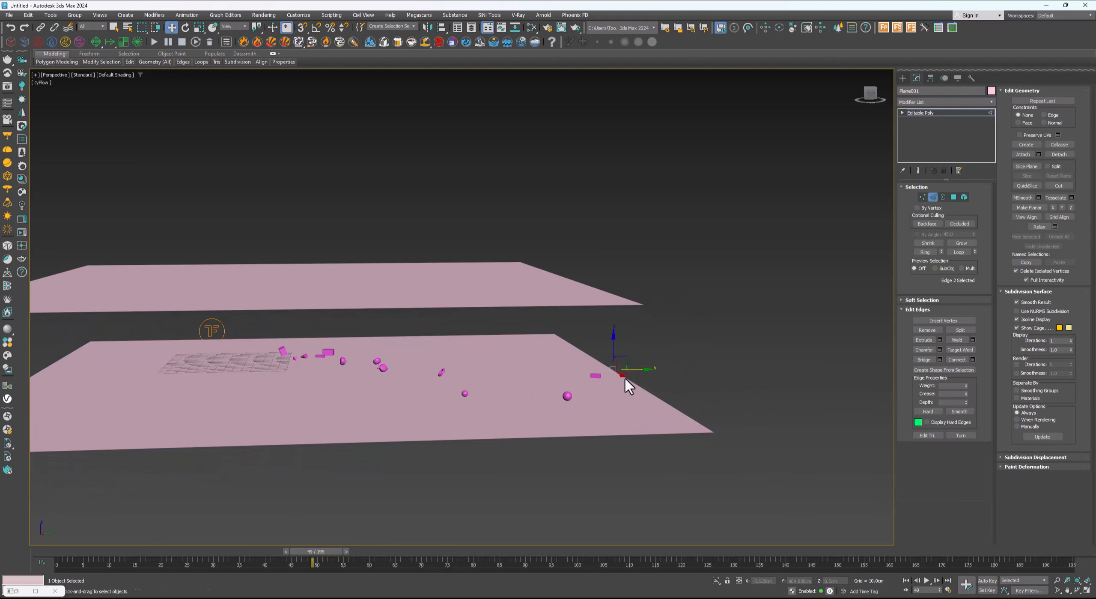
left_click_drag(336, 555, 103, 561)
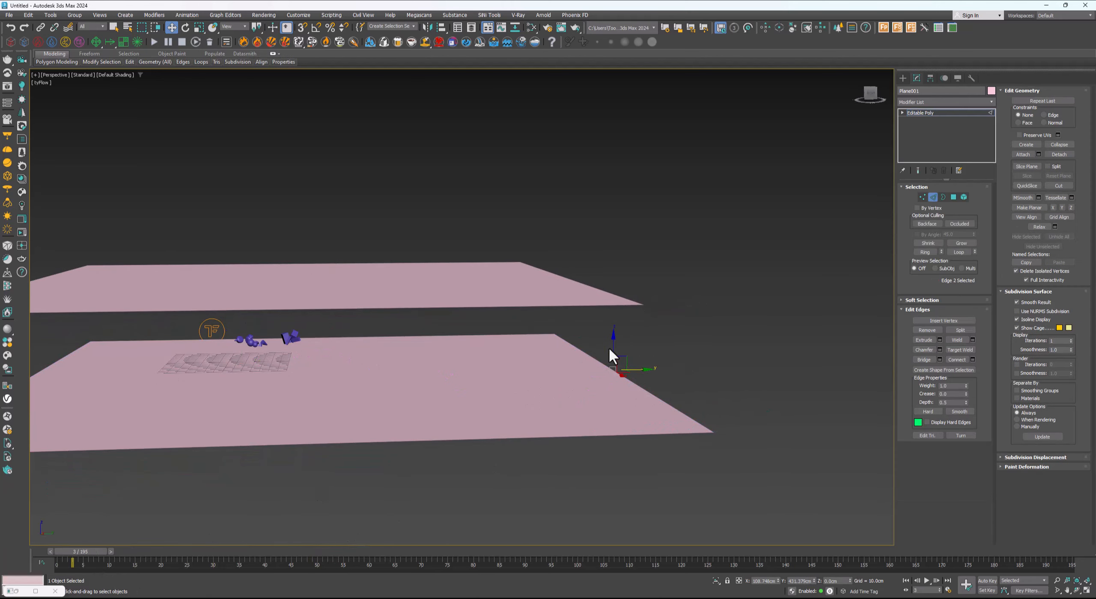
left_click_drag(610, 349, 614, 304, "shift")
left_click(518, 335)
middle_click_drag(509, 349, 510, 337, "alt")
left_click_drag(329, 316, 333, 282, "shift")
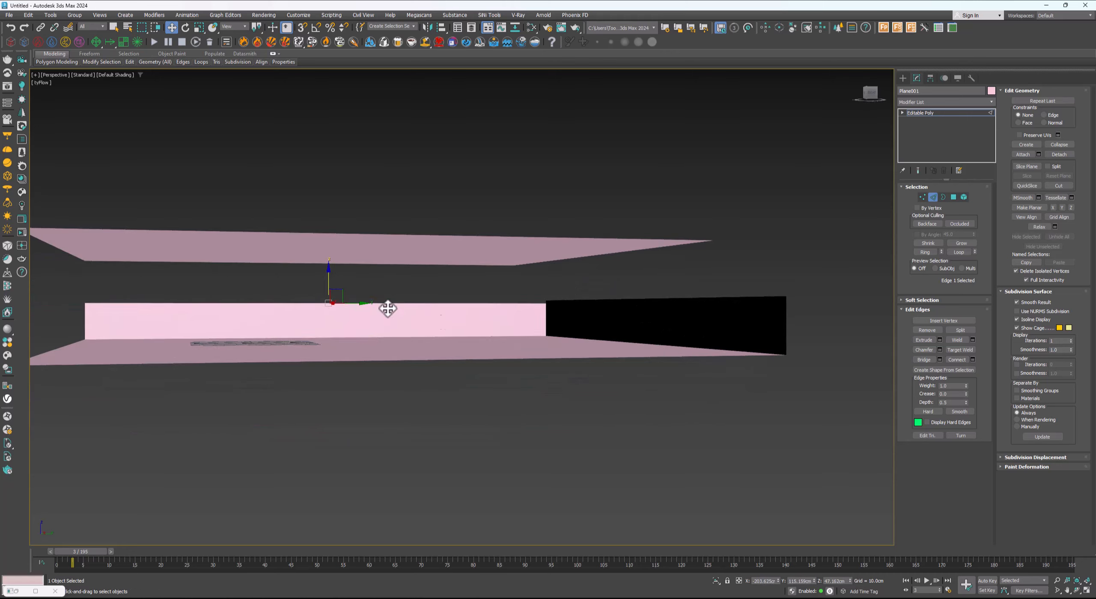
Extrude a third border edge of the floor plane upward as another wall and leave edge editing
scroll(387, 309, "down", 3)
middle_click_drag(386, 309, 732, 355, "alt")
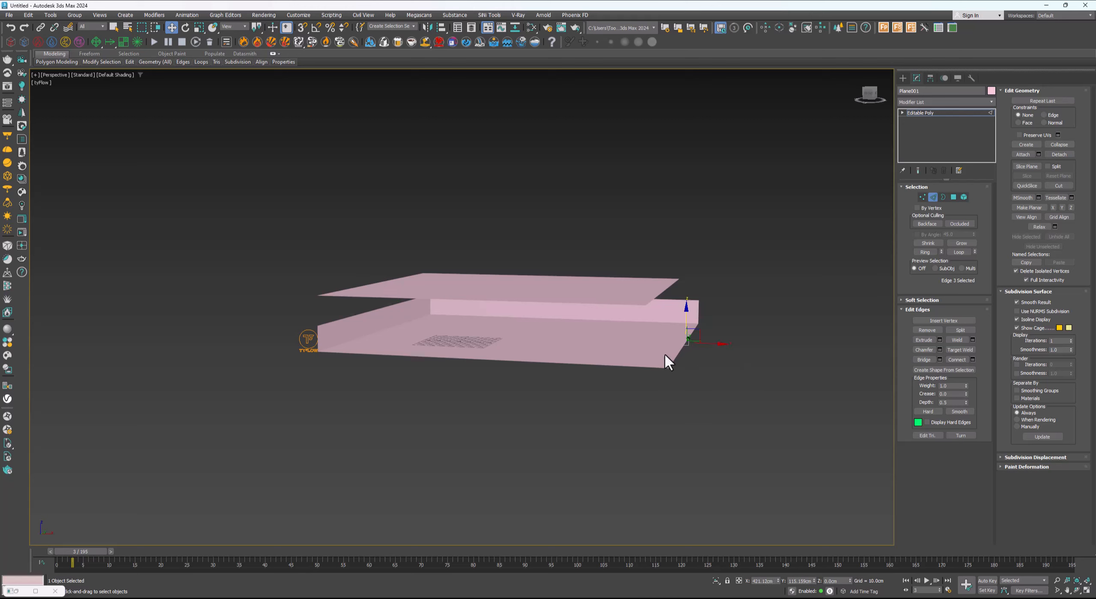
left_click(681, 349)
left_click_drag(689, 313, 684, 306, "shift")
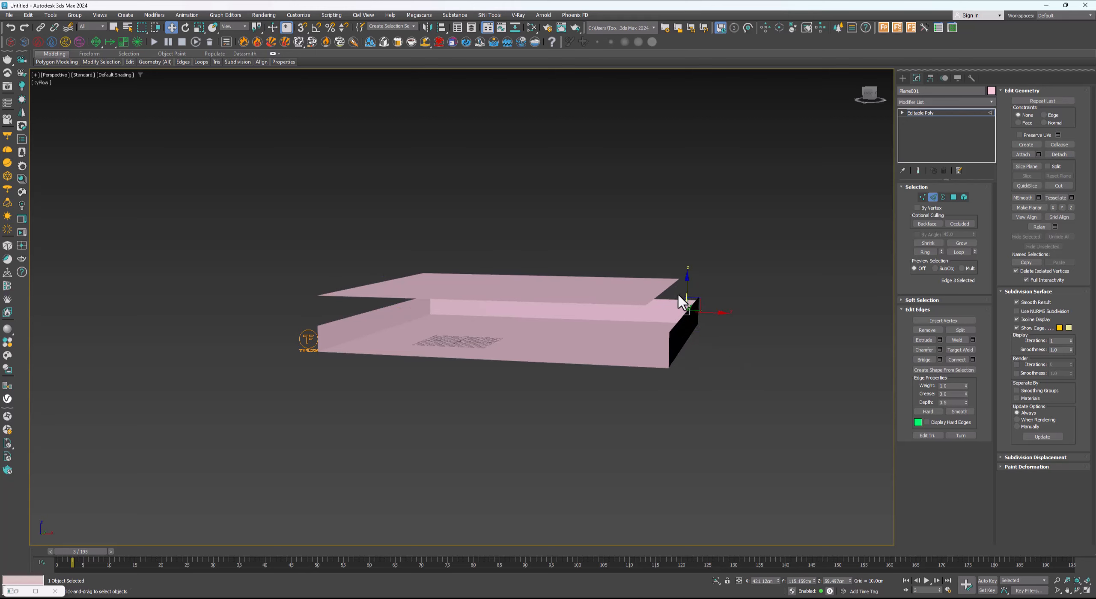
key("2")
Scrub through the early frames to test the walled floor plane and return to frame 0
scroll(522, 341, "up", 3)
middle_click_drag(479, 338, 456, 358, "alt")
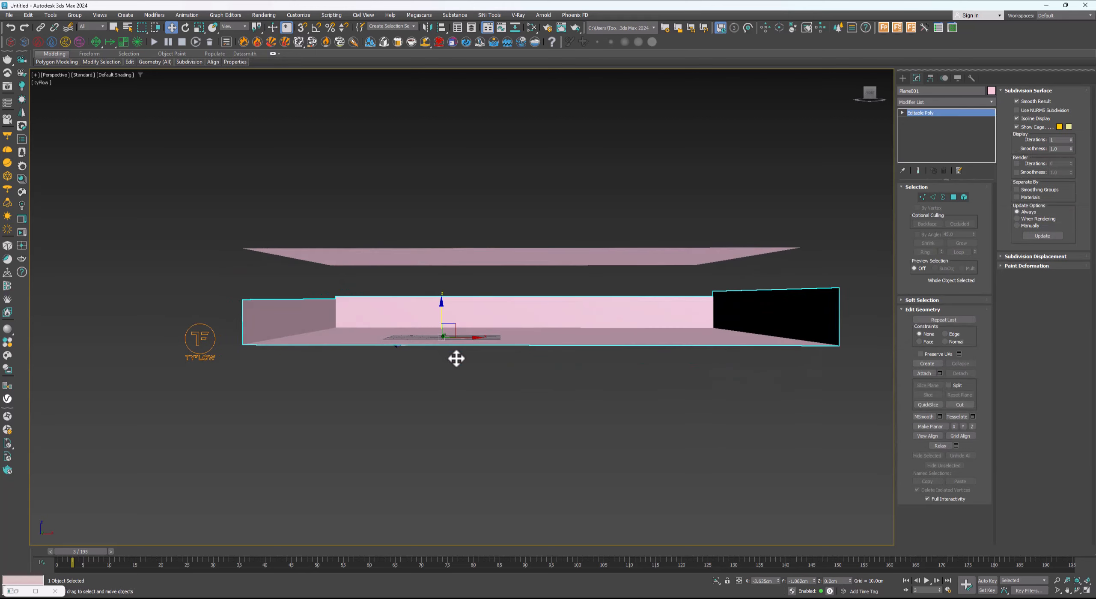
scroll(456, 358, "up", 4)
left_click_drag(81, 555, 149, 555)
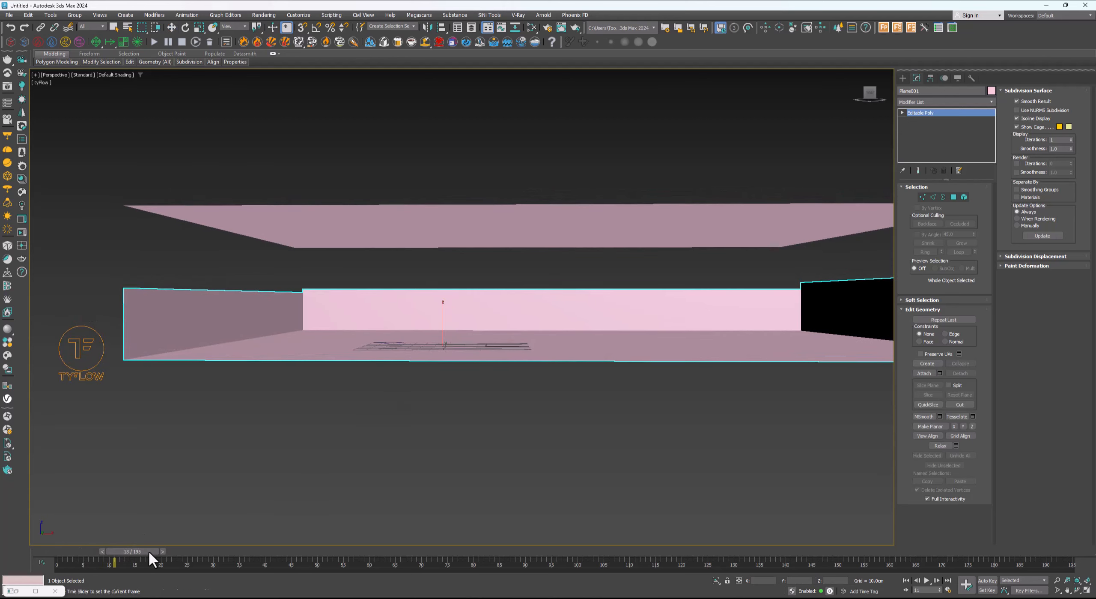
left_click_drag(225, 551, 60, 552)
Open the tyFlow001 editor, switch the flow off and on to refresh it, and place the editor beside the scene
middle_click_drag(376, 429, 261, 418, "alt")
left_click(168, 371)
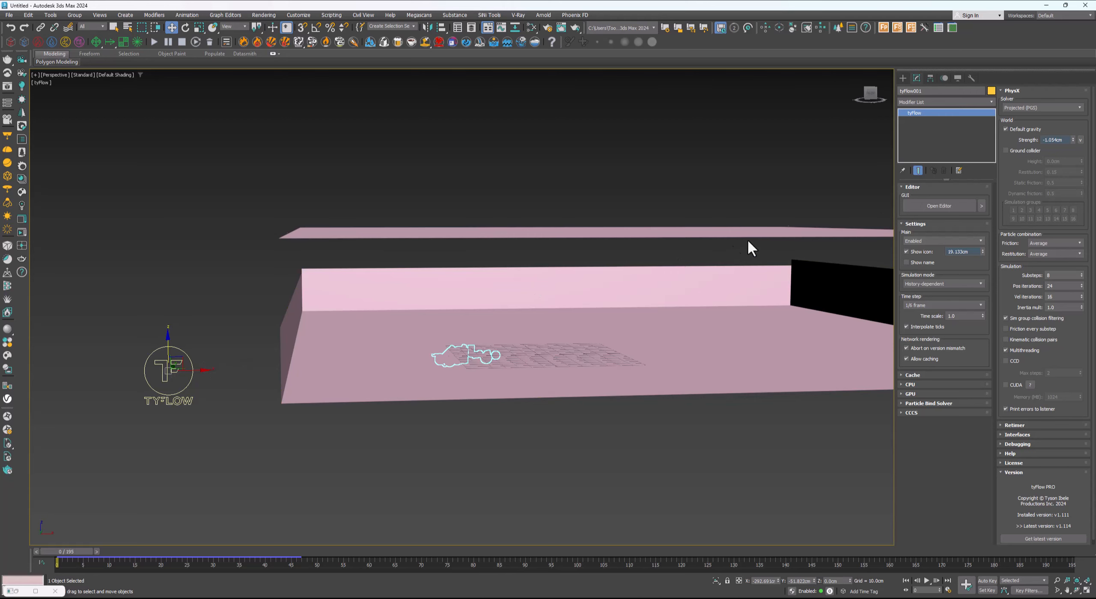
left_click(930, 207)
left_click(695, 165)
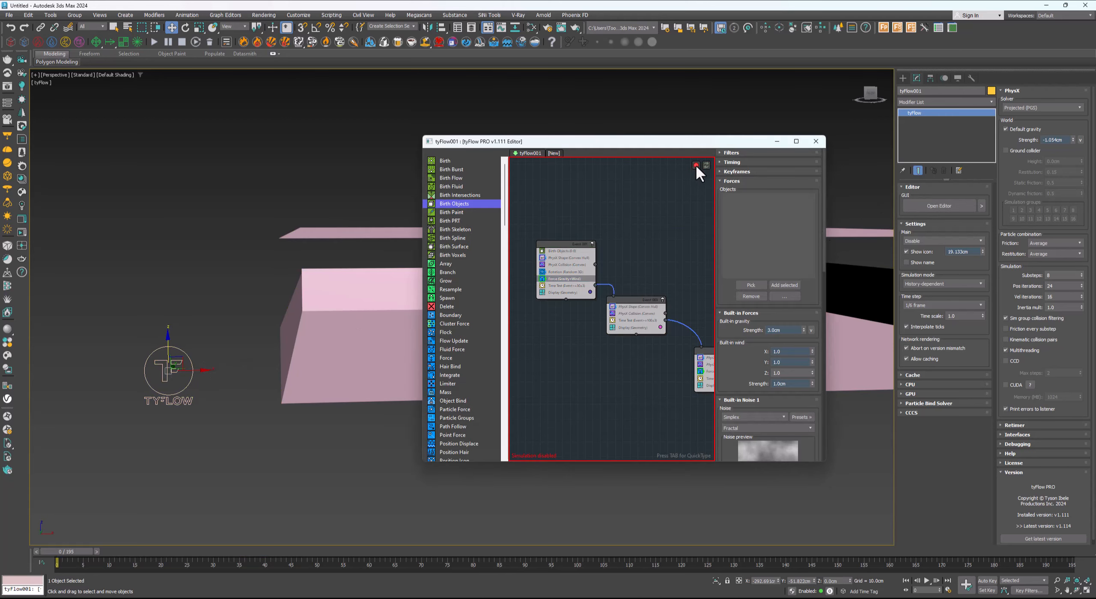
left_click_drag(681, 142, 833, 142)
Delete the three wall polygons from the floor plane so only its flat surface is left, and leave polygon editing
middle_click_drag(483, 335, 551, 356, "alt")
left_click(364, 377)
key("4")
left_click(375, 370)
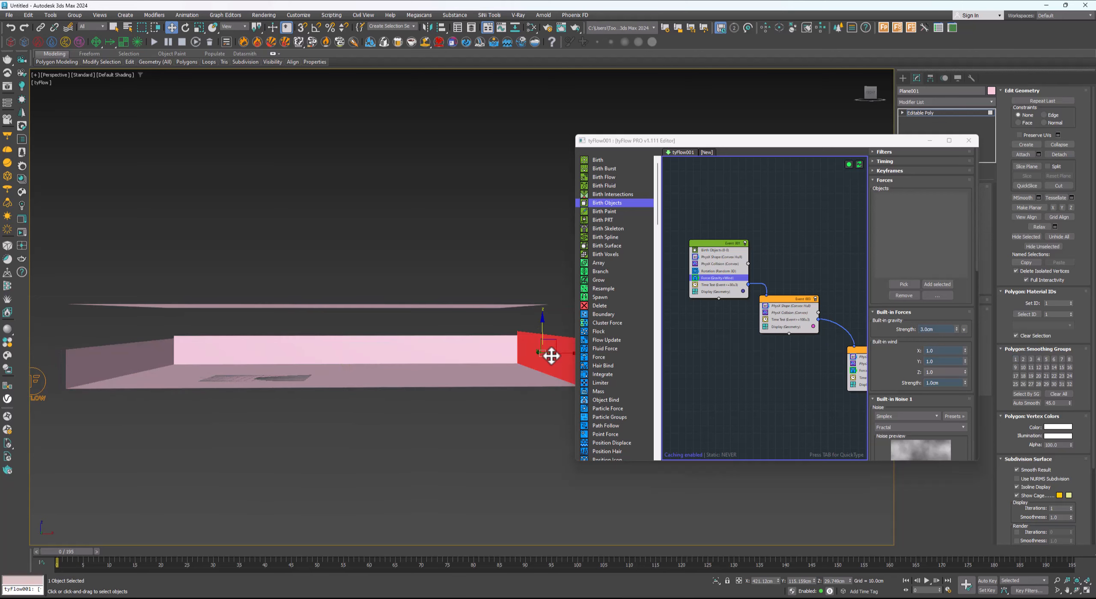
key("Delete")
left_click(470, 354)
key("Delete")
left_click(159, 356)
key("Delete")
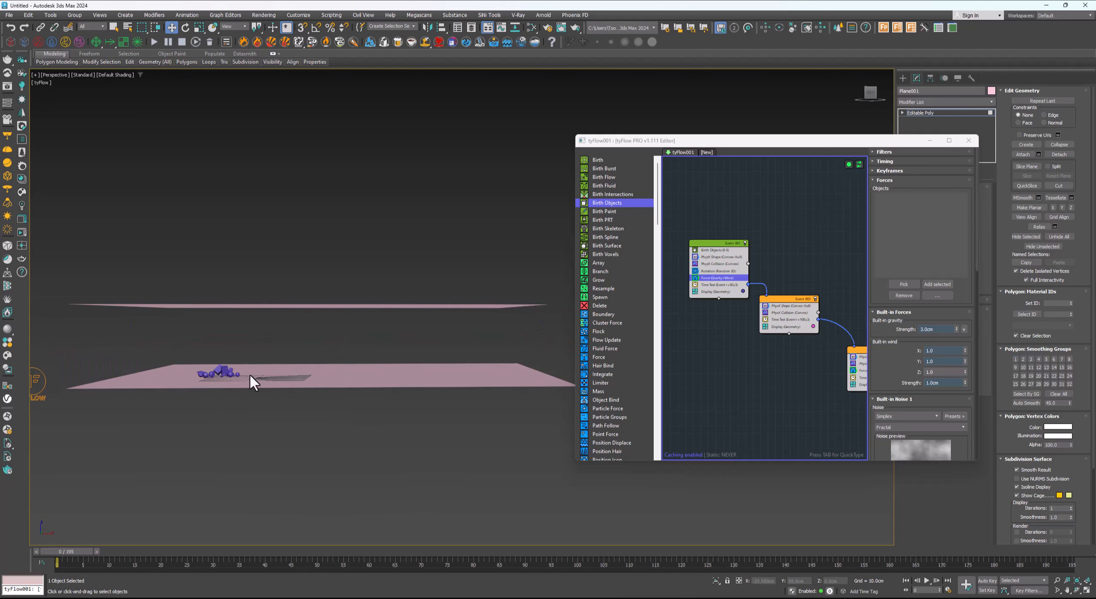
middle_click_drag(250, 375, 335, 401, "alt")
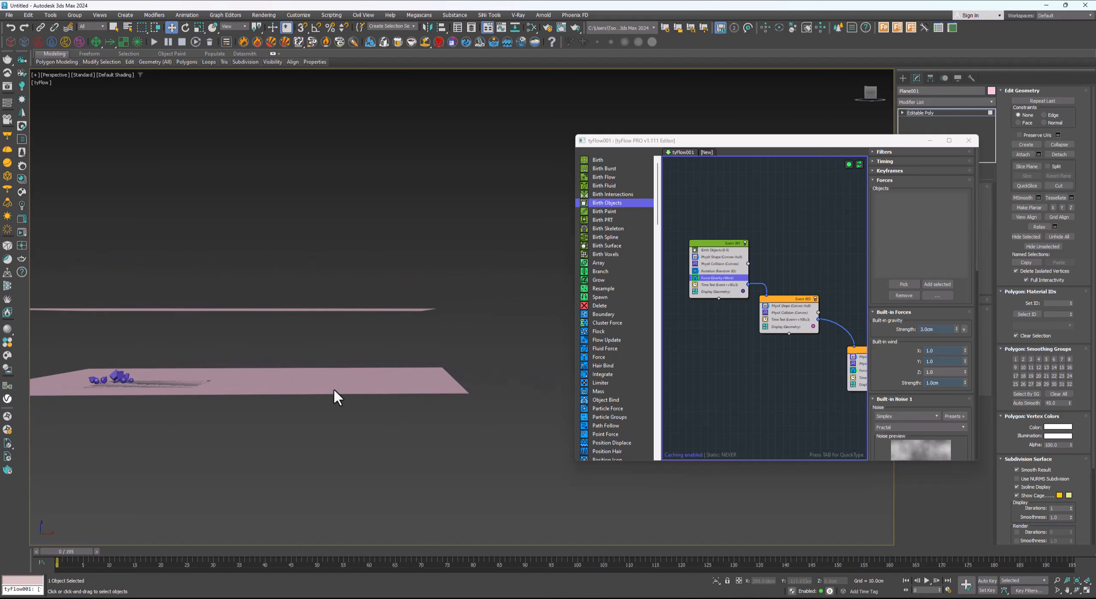
key("4")
Draw two thin snapped boxes as upright walls along two adjoining sides of the floor plane
scroll(312, 387, "down", 3)
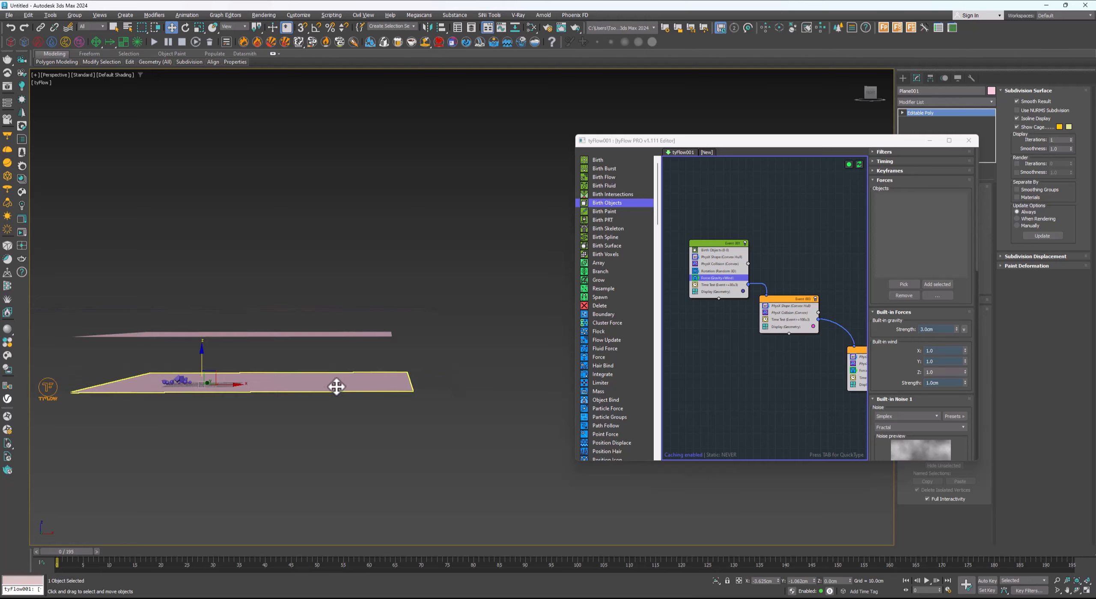
middle_click_drag(336, 386, 360, 385, "alt")
left_click(450, 363)
right_click(426, 364)
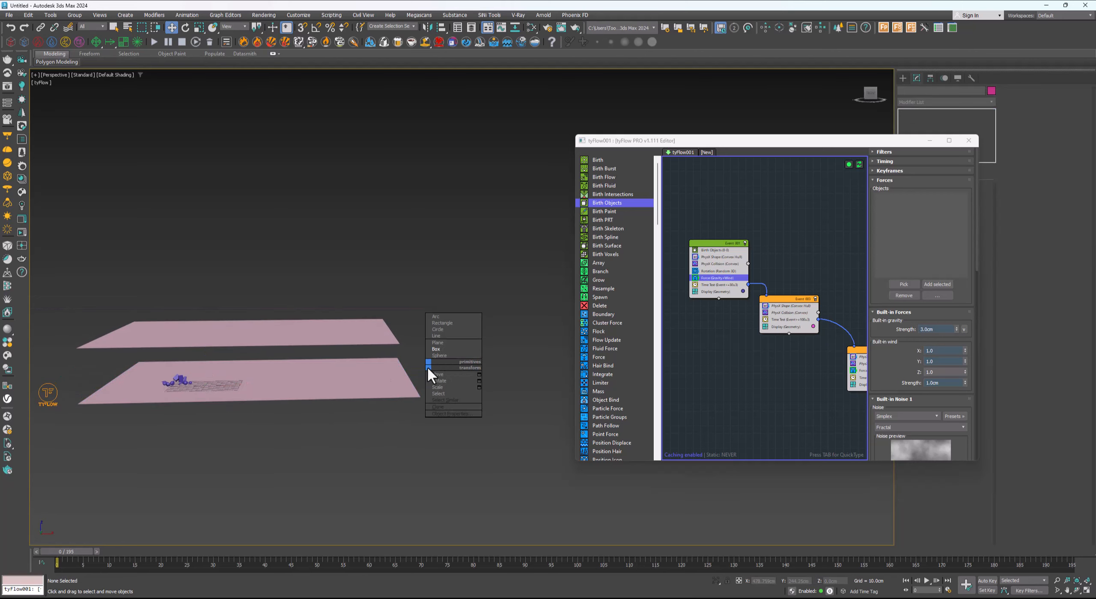
left_click(441, 349)
key("s")
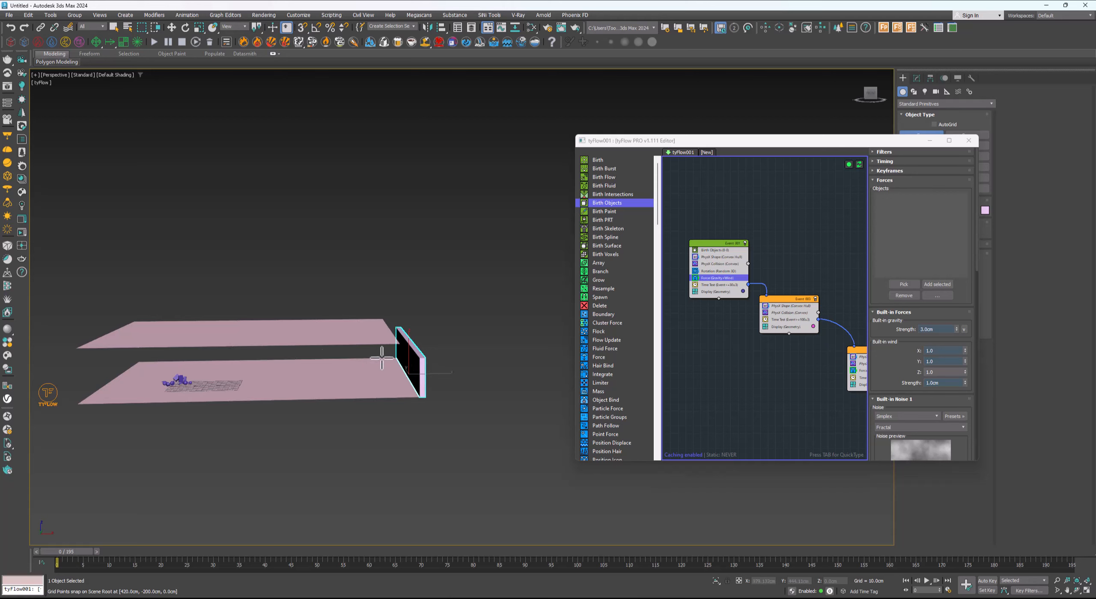
left_click_drag(395, 357, 153, 332)
scroll(242, 357, "up", 3)
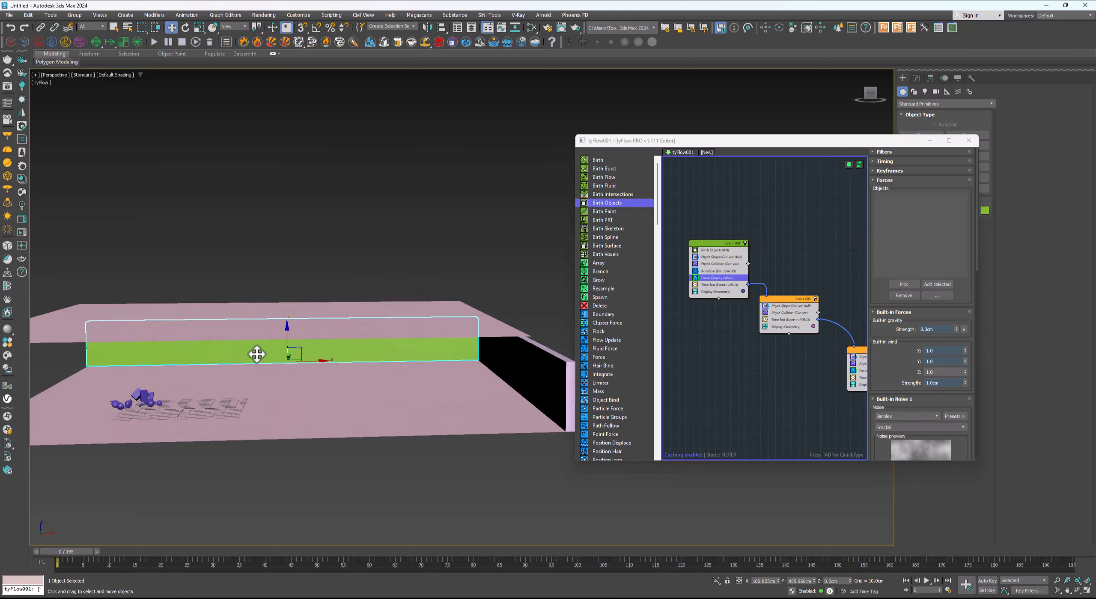
Select both box walls and add them to the PhysX Collision colliders of the first and second events
middle_click_drag(460, 356, 437, 351)
left_click_drag(504, 332, 366, 342)
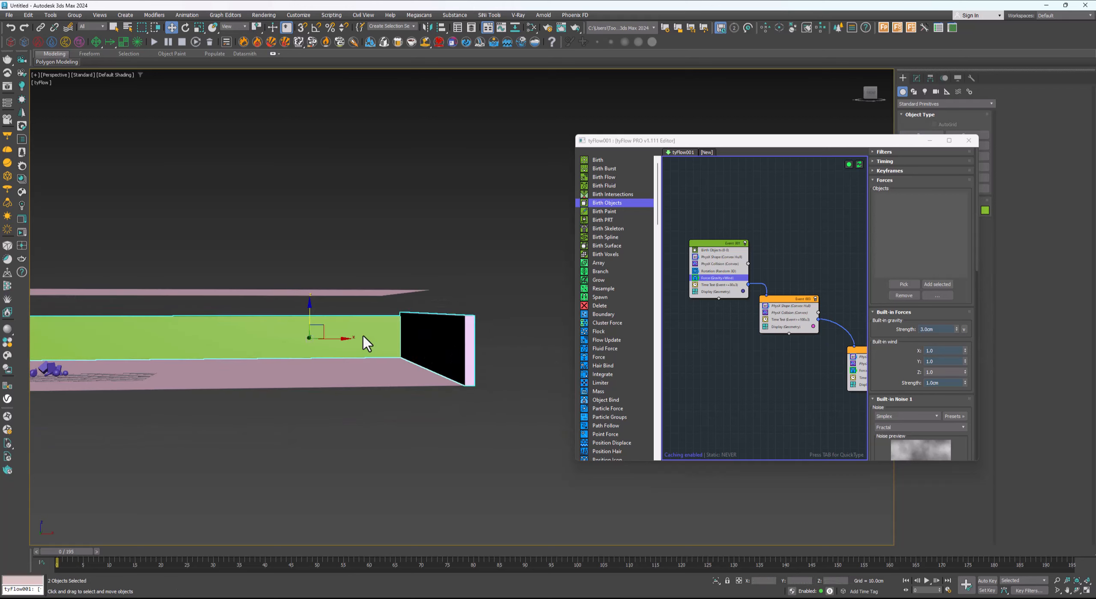
left_click(715, 264)
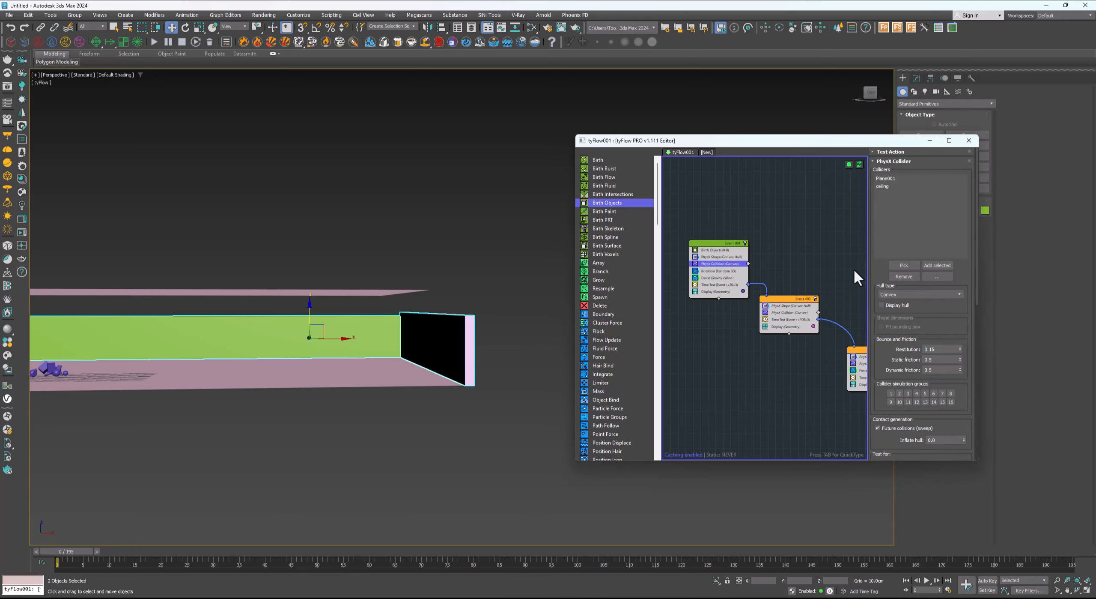
middle_click_drag(776, 334, 717, 324)
left_click(730, 303)
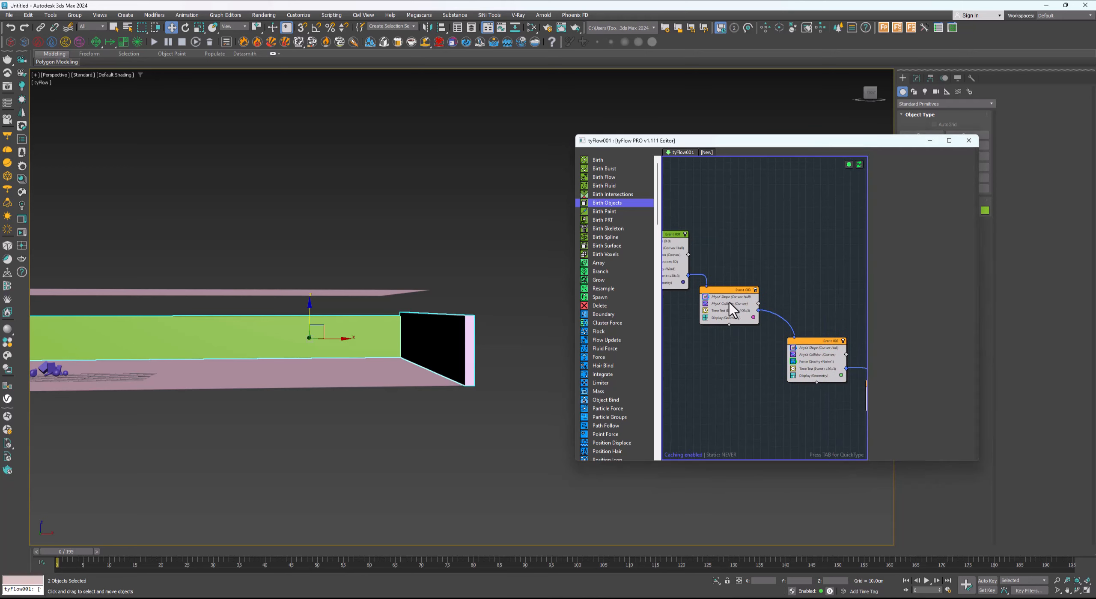
left_click(747, 304)
left_click(929, 266)
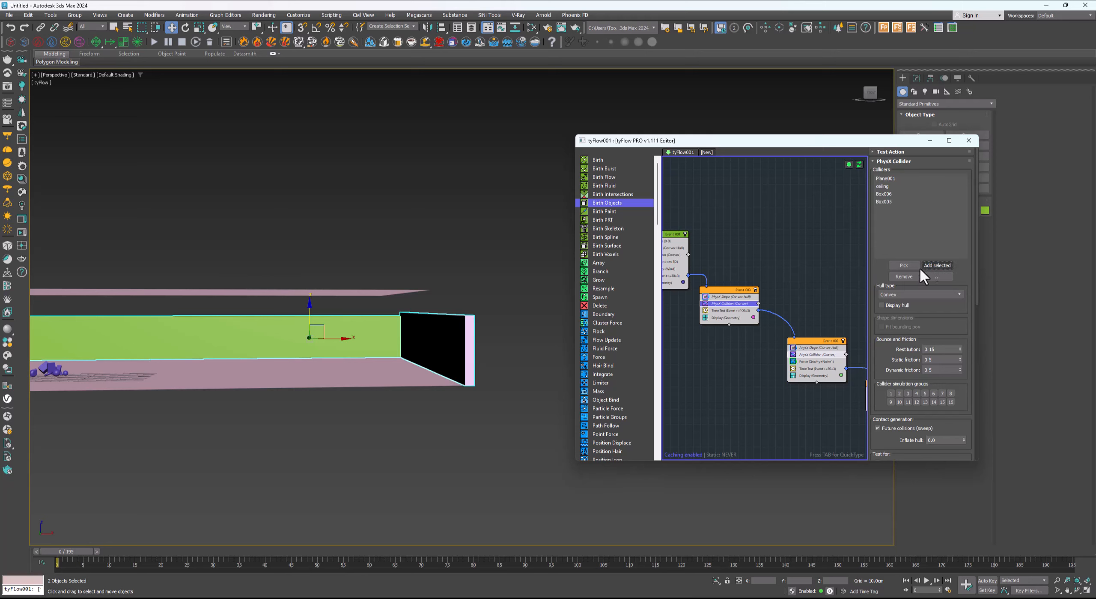
Look along the event chain and check the first event's PhysX Collision list for both box walls
middle_click_drag(803, 362, 700, 324)
scroll(794, 341, "down", 1)
scroll(793, 347, "up", 2)
left_click(733, 331)
scroll(694, 278, "up", 2)
scroll(703, 287, "down", 1)
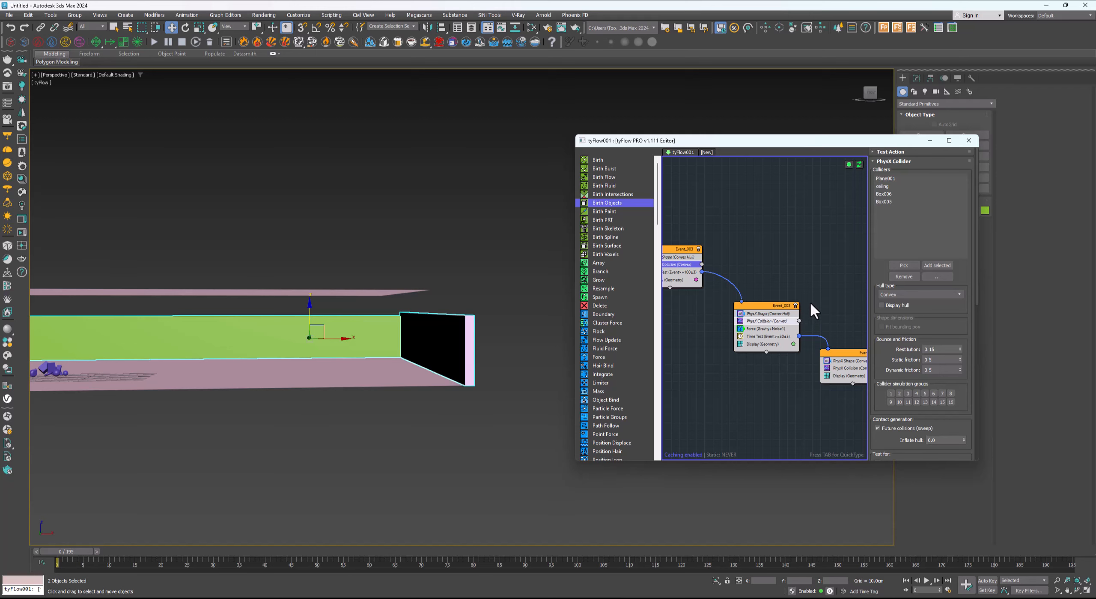
middle_click_drag(811, 302, 924, 340)
left_click(701, 247)
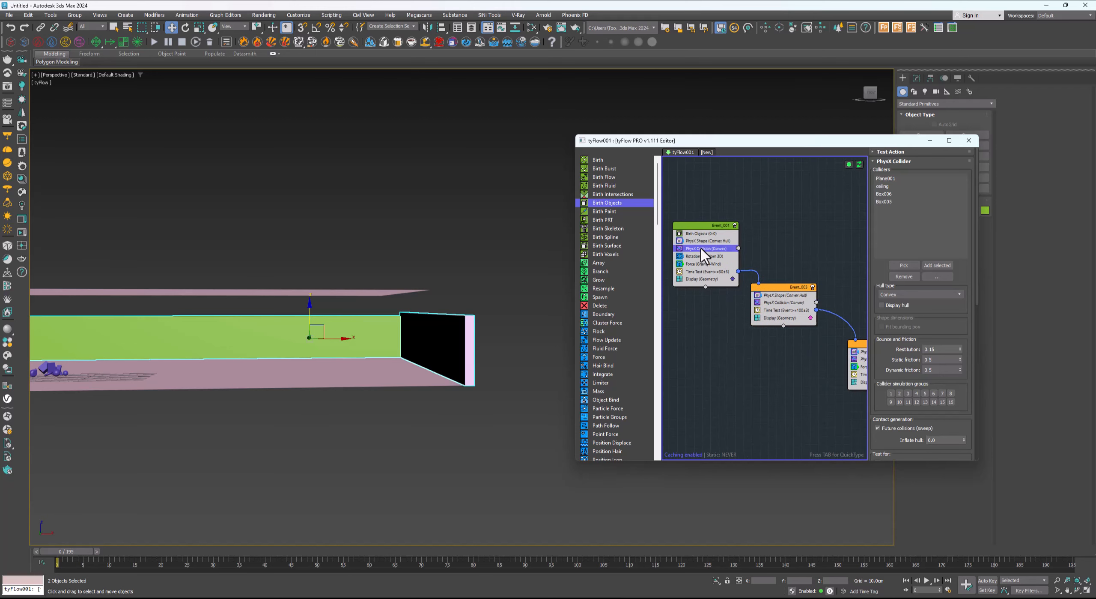
Add the two box walls to the PhysX Collision colliders of the remaining events through the last one, and clear the selection
scroll(700, 247, "down", 2)
middle_click_drag(773, 339, 724, 313)
middle_click_drag(815, 343, 784, 341)
scroll(826, 352, "up", 2)
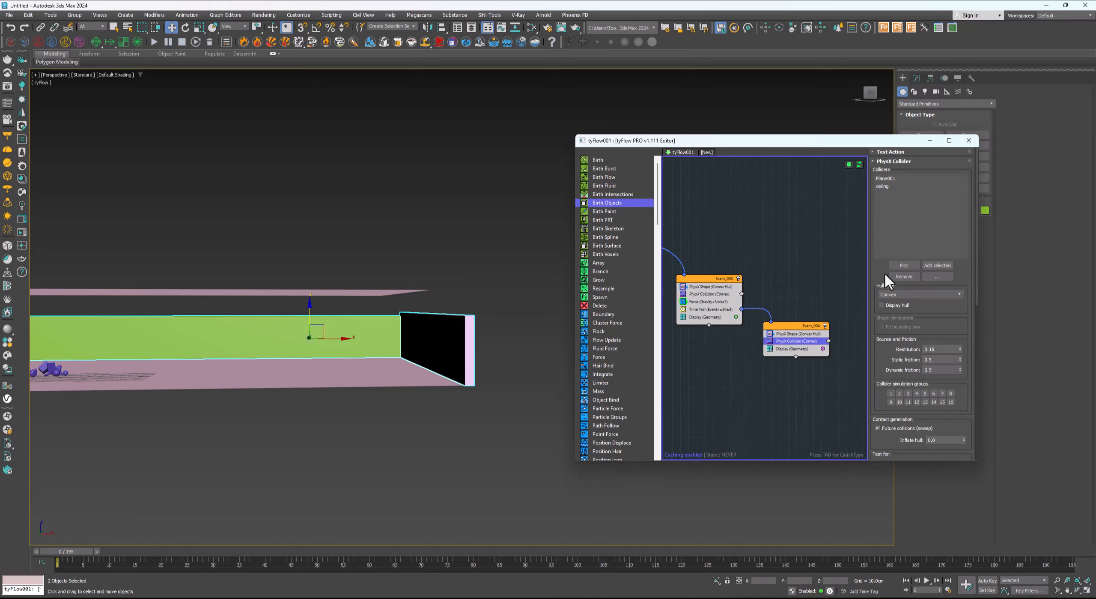
scroll(429, 364, "down", 3)
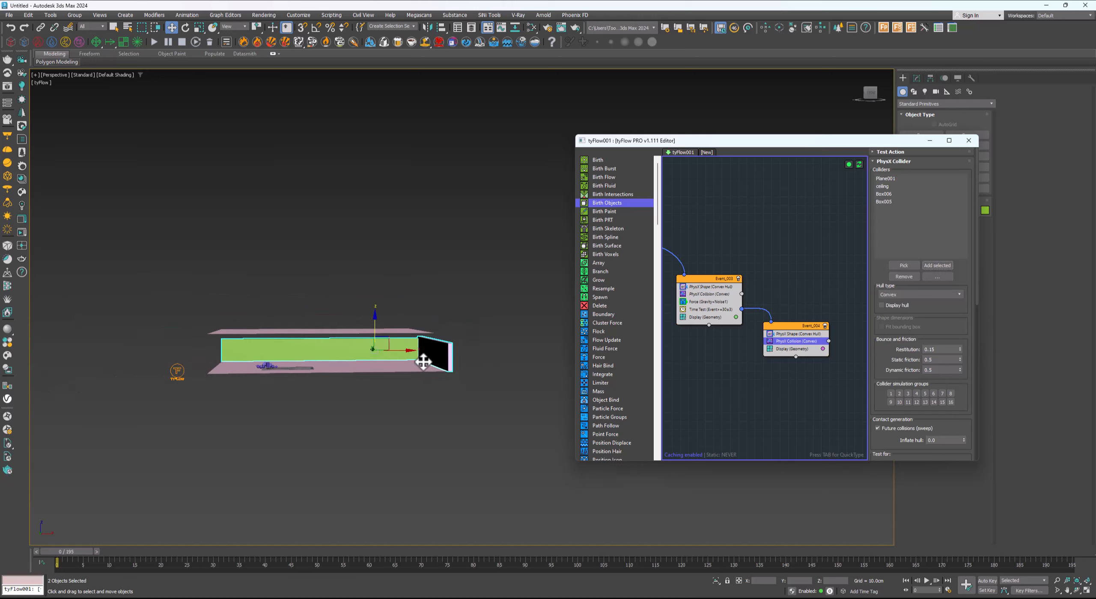
scroll(739, 372, "down", 1)
middle_click_drag(739, 373, 805, 393)
left_click(427, 426)
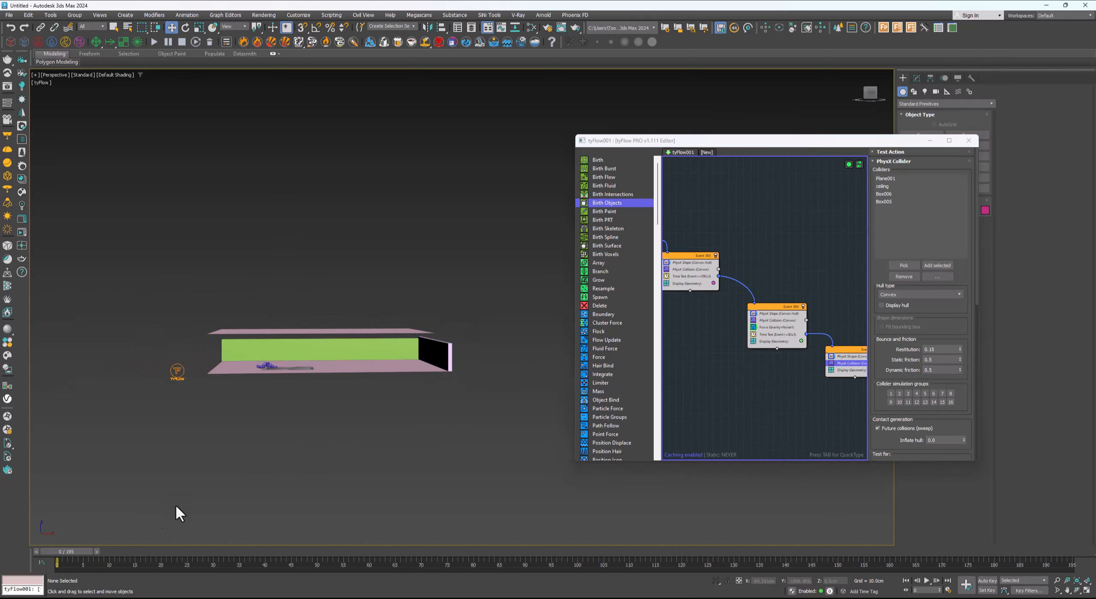
Scrub to frame 25 and examine the objects near the selected ceiling plane
scroll(295, 386, "up", 4)
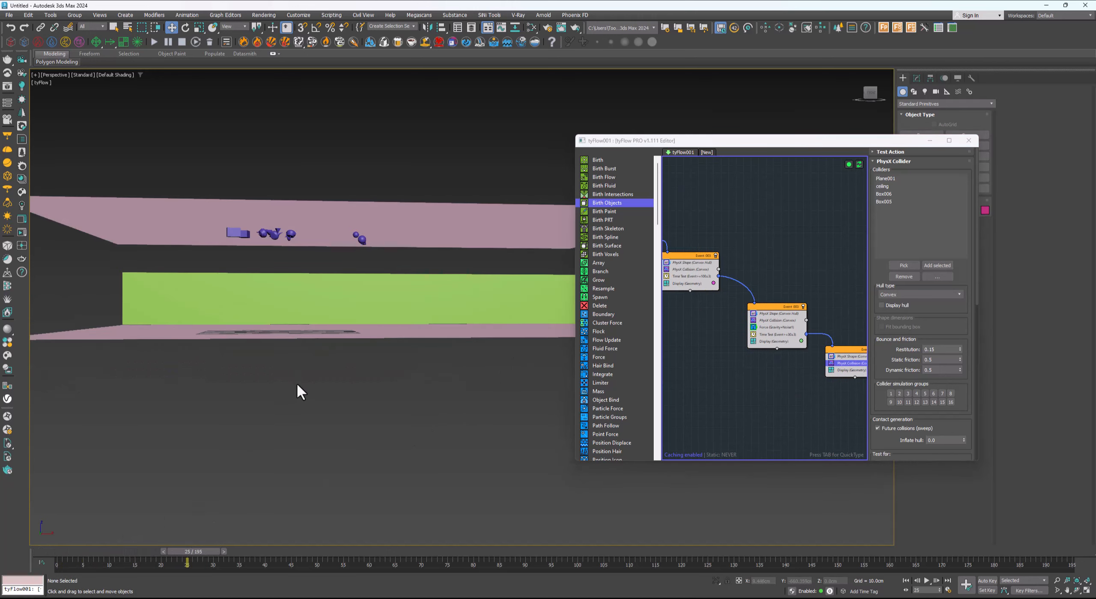
middle_click_drag(276, 298, 403, 369)
left_click(307, 274)
scroll(307, 300, "up", 3)
scroll(358, 295, "down", 3)
scroll(382, 359, "up", 2)
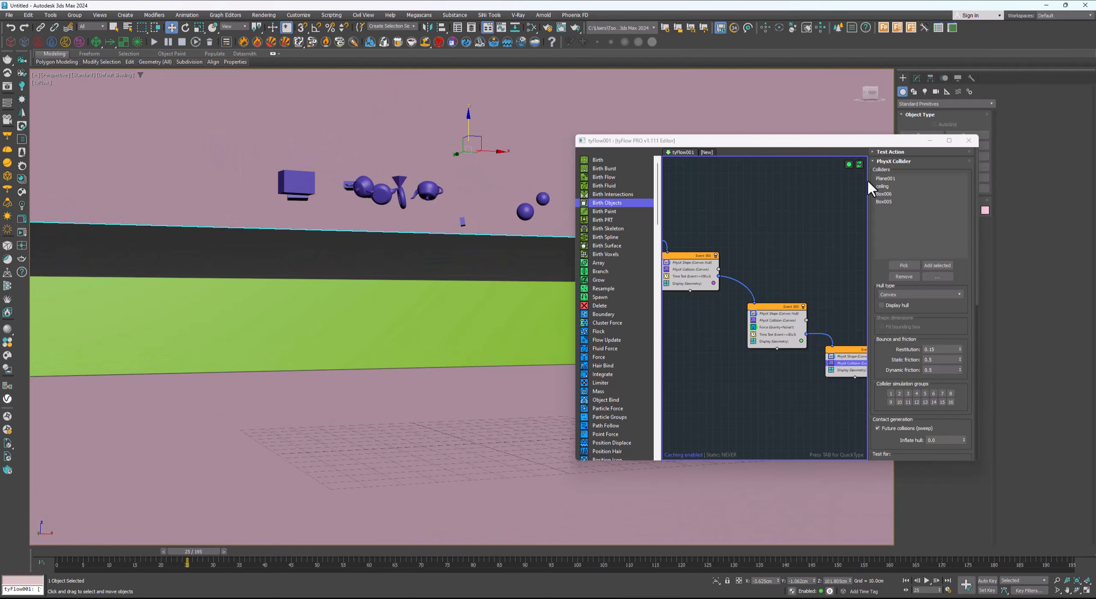
Minimise the tyFlow editor and play the simulation from the first frame to watch the objects between the planes and box walls
left_click_drag(899, 146, 733, 479)
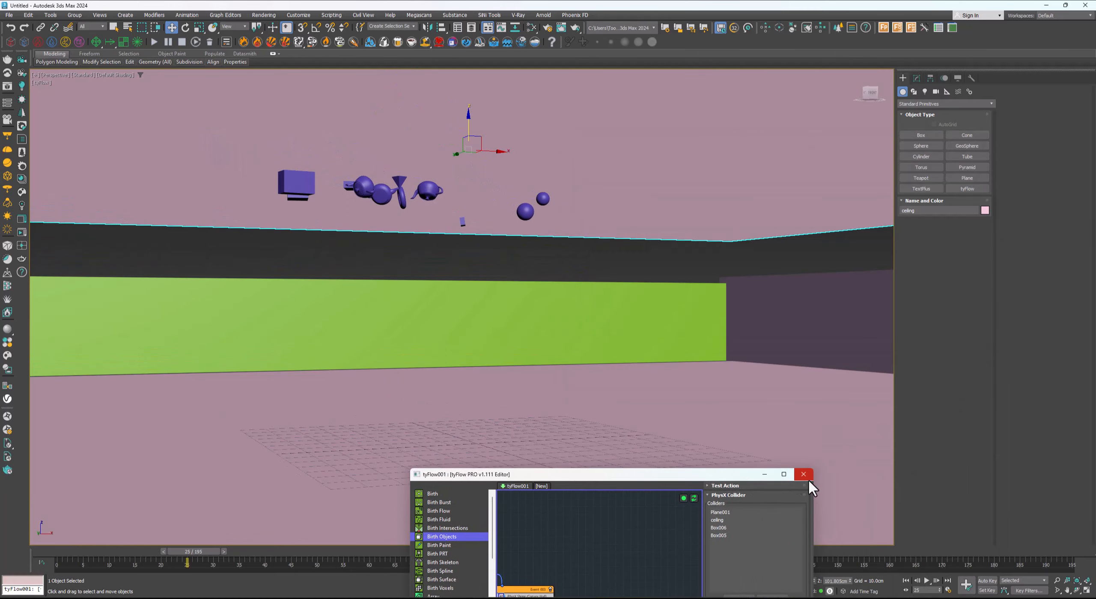
left_click(765, 474)
left_click(905, 580)
left_click(926, 580)
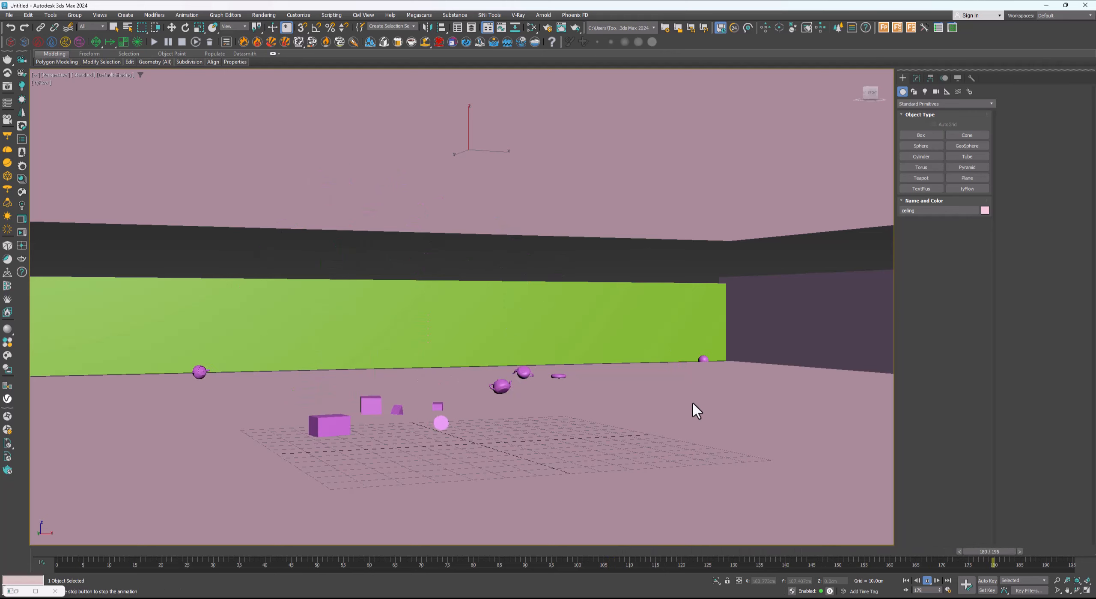
Stop the playback, scrub back to frame 9, and reopen the tyFlow editor to view the first event
left_click(927, 581)
middle_click_drag(761, 520, 625, 475, "alt")
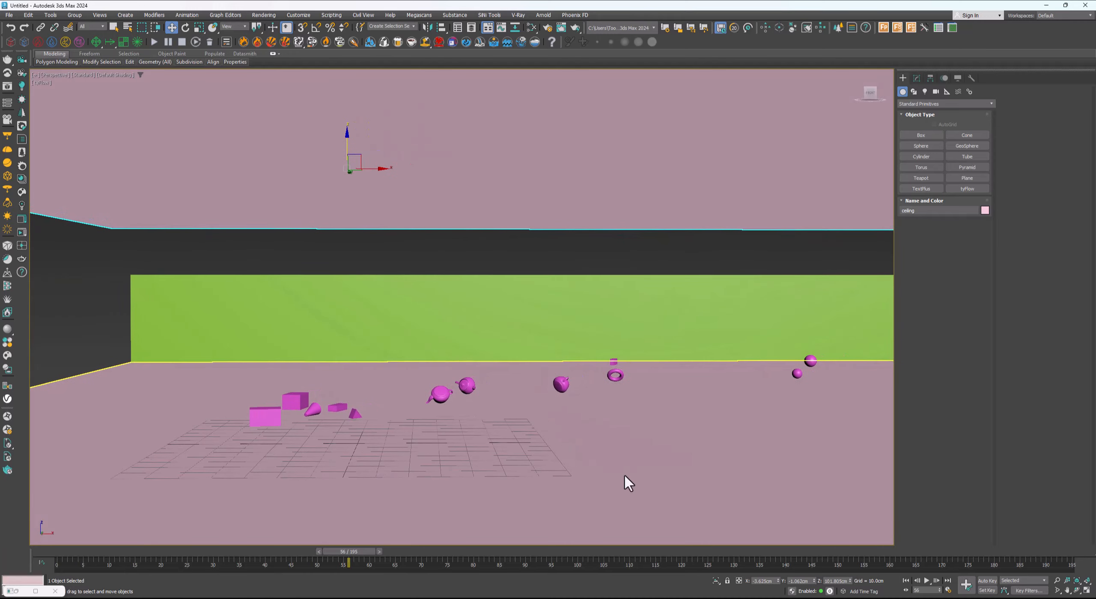
left_click_drag(346, 551, 110, 548)
left_click(17, 590)
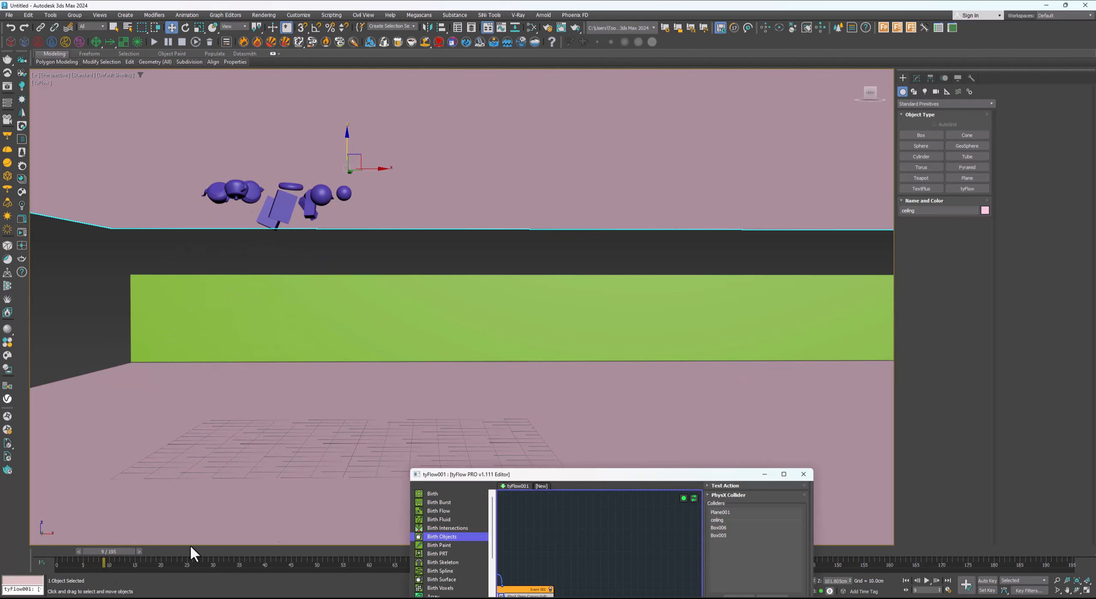
left_click_drag(572, 476, 680, 264)
scroll(695, 367, "up", 2)
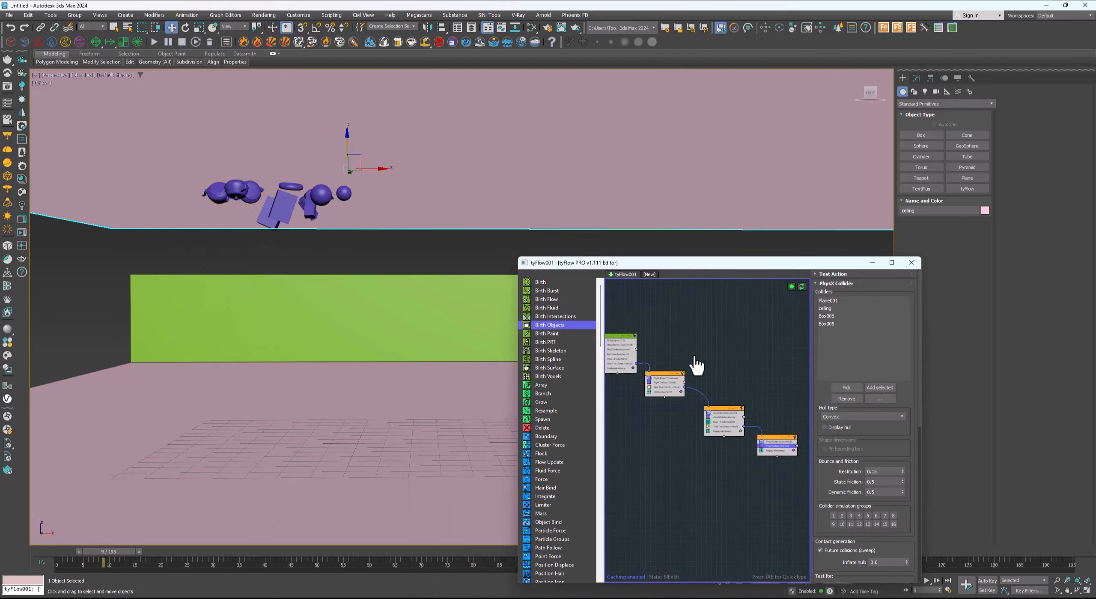
left_click(700, 355)
scroll(685, 362, "up", 4)
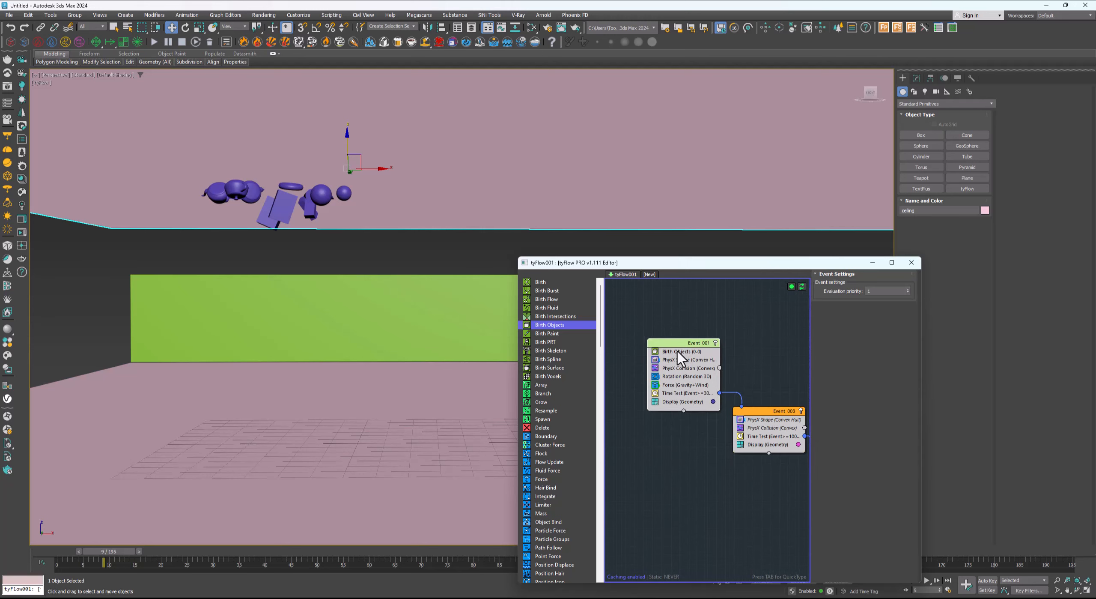
middle_click_drag(683, 368, 703, 387)
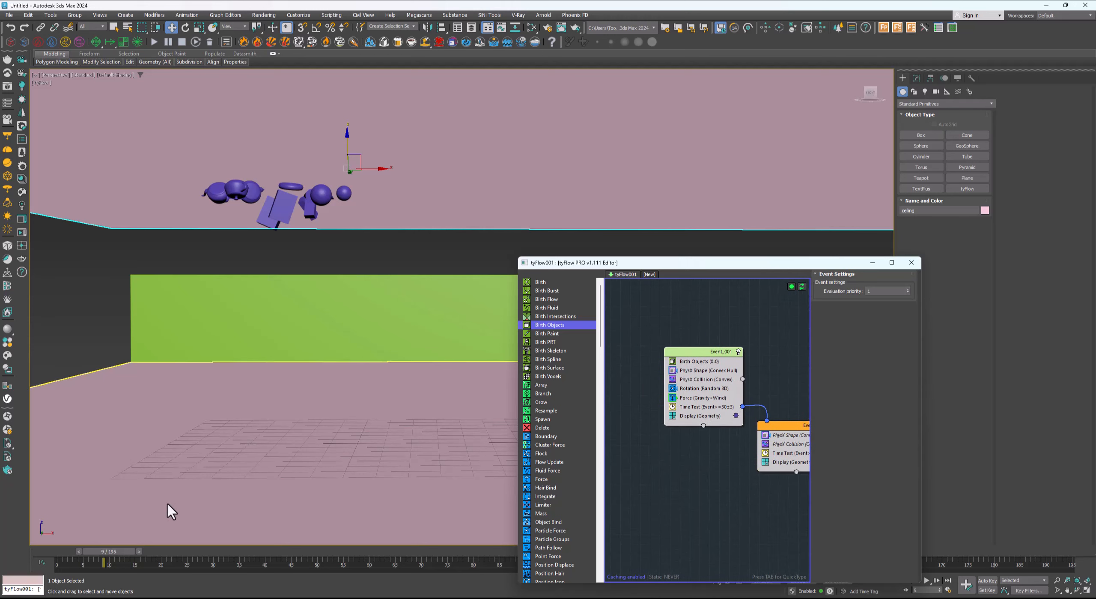
Scrub to frame 50 and on to frame 90, and examine the objects on the floor plane from several angles
left_click_drag(124, 553, 338, 557)
scroll(407, 412, "down", 5)
scroll(410, 433, "up", 4)
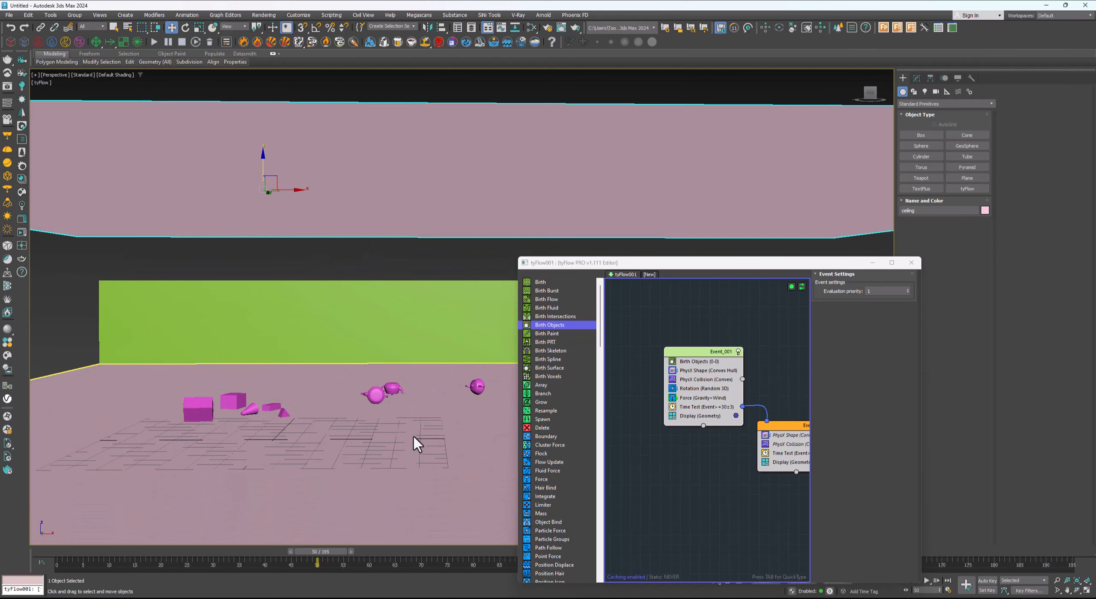
middle_click_drag(413, 434, 366, 433)
left_click_drag(331, 550, 427, 551)
scroll(444, 491, "down", 3)
middle_click_drag(445, 461, 334, 467)
left_click_drag(425, 552, 525, 551)
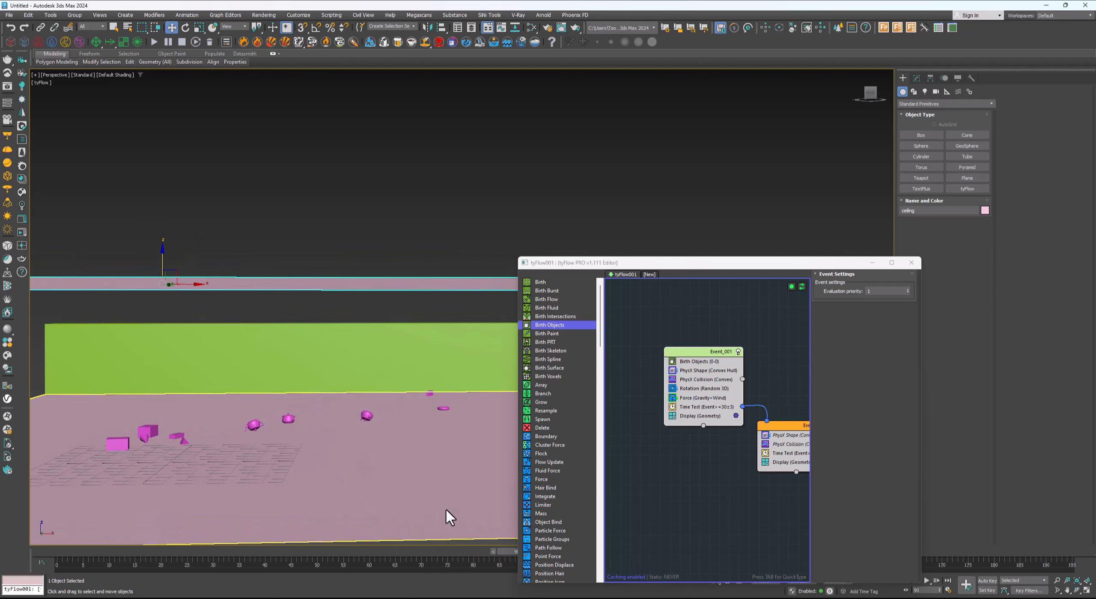
middle_click_drag(448, 515, 411, 475, "alt")
middle_click_drag(719, 468, 671, 458)
mouse_move(758, 462)
middle_mouse_down()
mouse_move(739, 455)
mouse_move(749, 452)
middle_mouse_up()
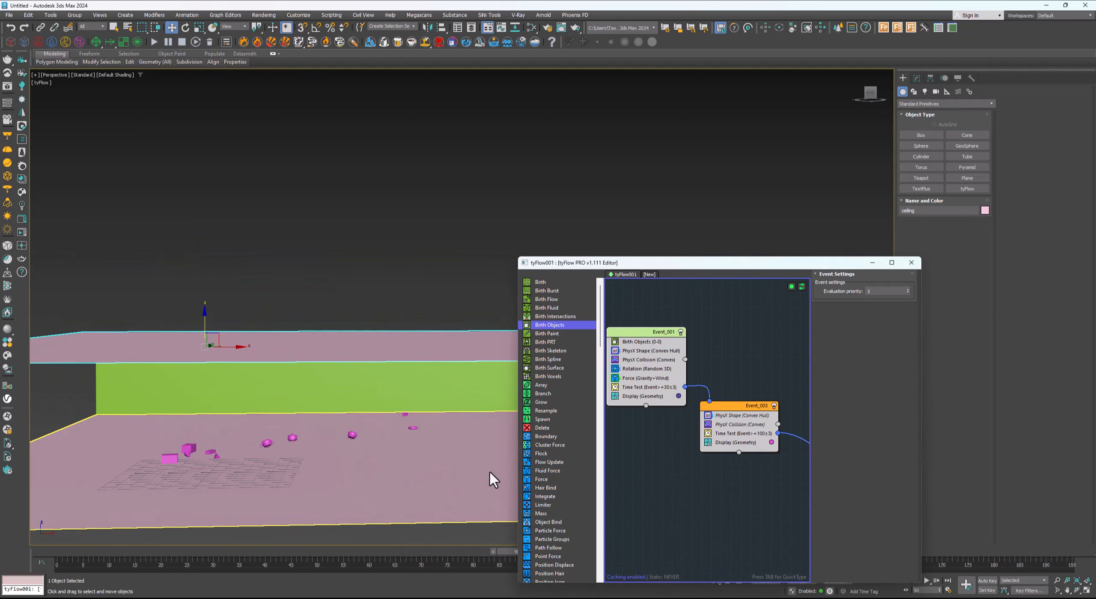
scroll(465, 463, "down", 3)
middle_click_drag(466, 464, 401, 459, "alt")
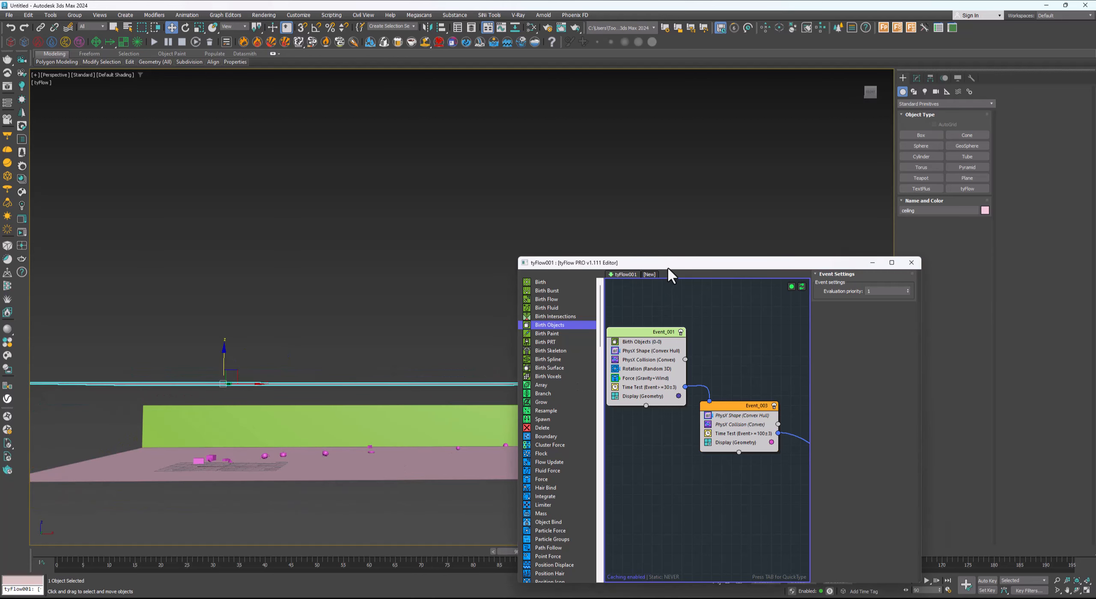
Move the tyFlow editor aside and scrub between frames 90 and 185, comparing the objects' motion with the events through Event_004
left_click_drag(668, 265, 766, 186)
middle_click_drag(840, 296, 773, 264)
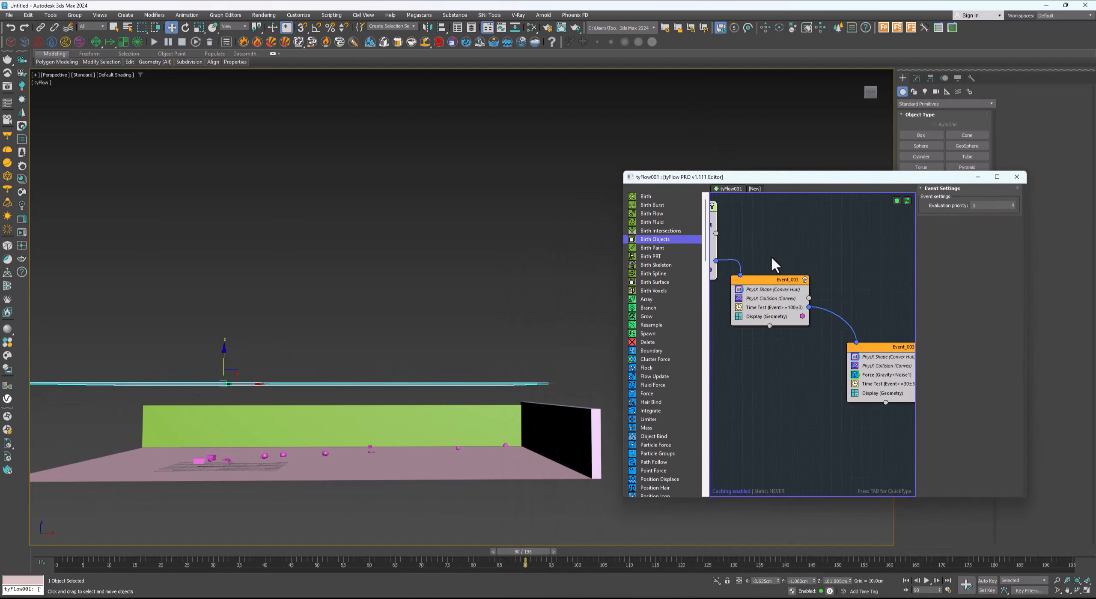
scroll(785, 284, "up", 1)
left_click_drag(526, 551, 557, 550)
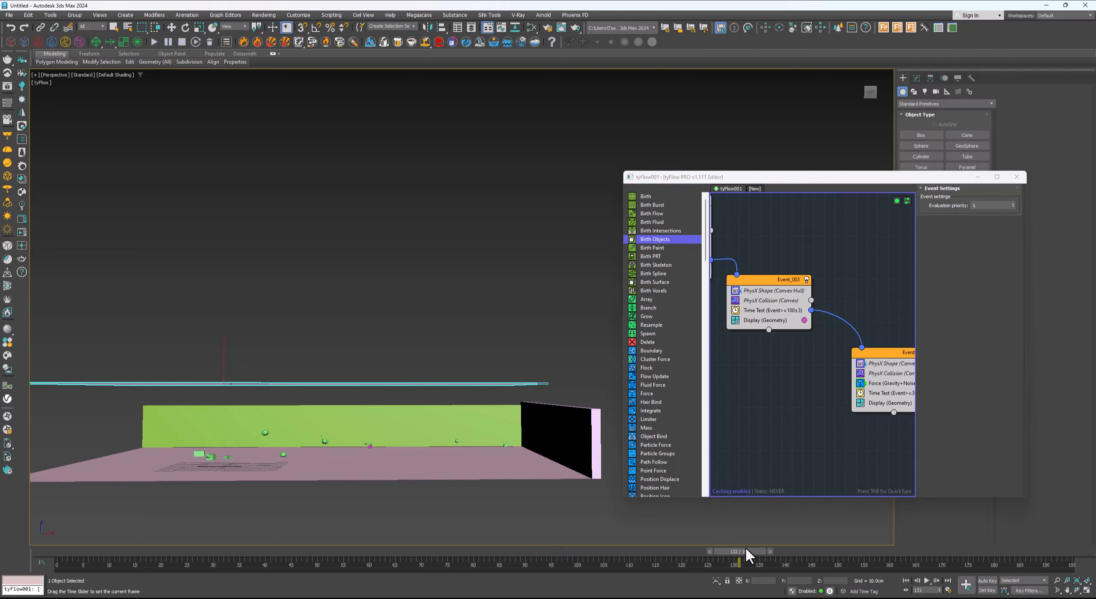
left_click_drag(819, 546, 841, 541)
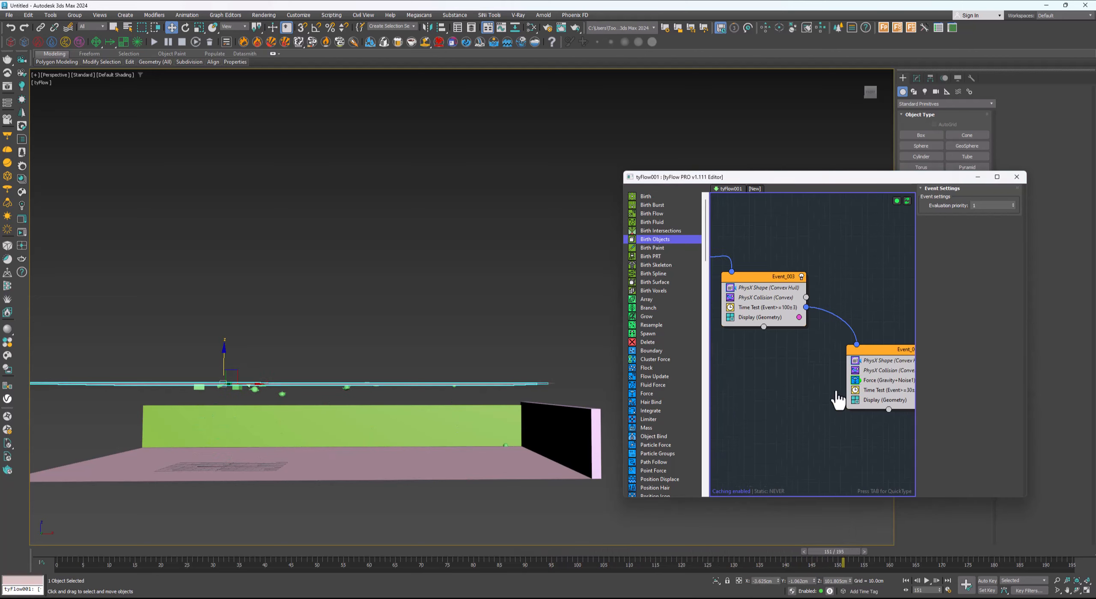
middle_click_drag(836, 398, 762, 371)
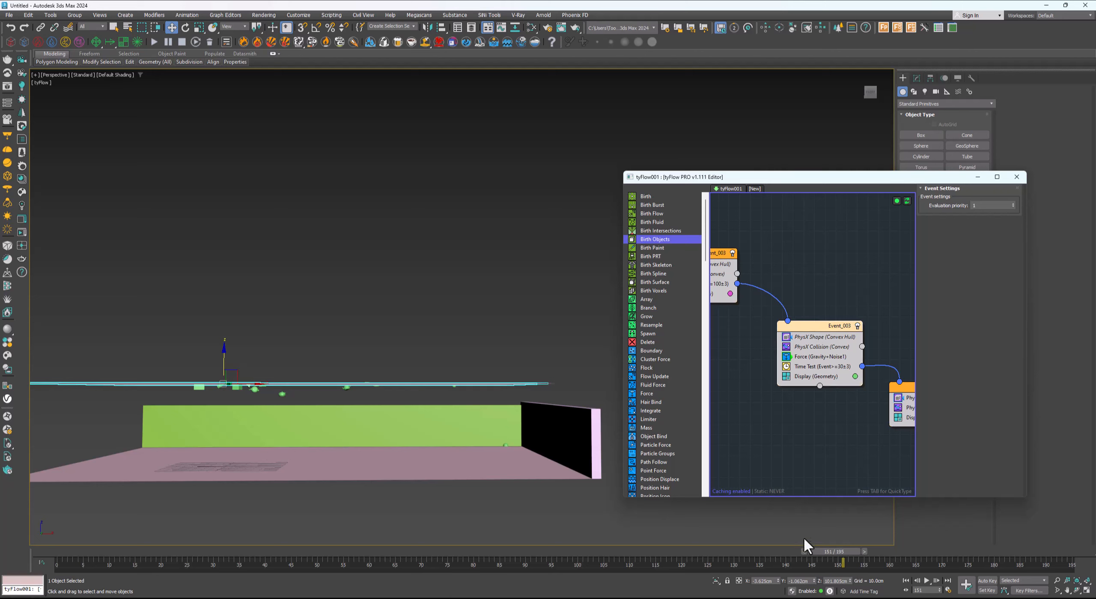
left_click_drag(827, 551, 736, 557)
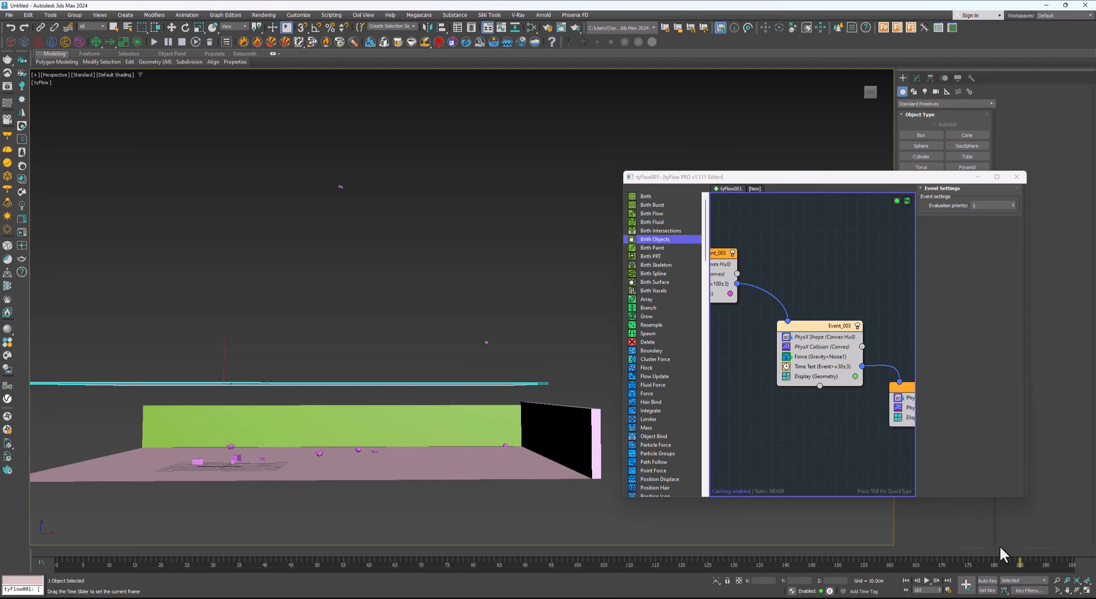
left_click_drag(1000, 545, 954, 545)
middle_click_drag(875, 429, 797, 397)
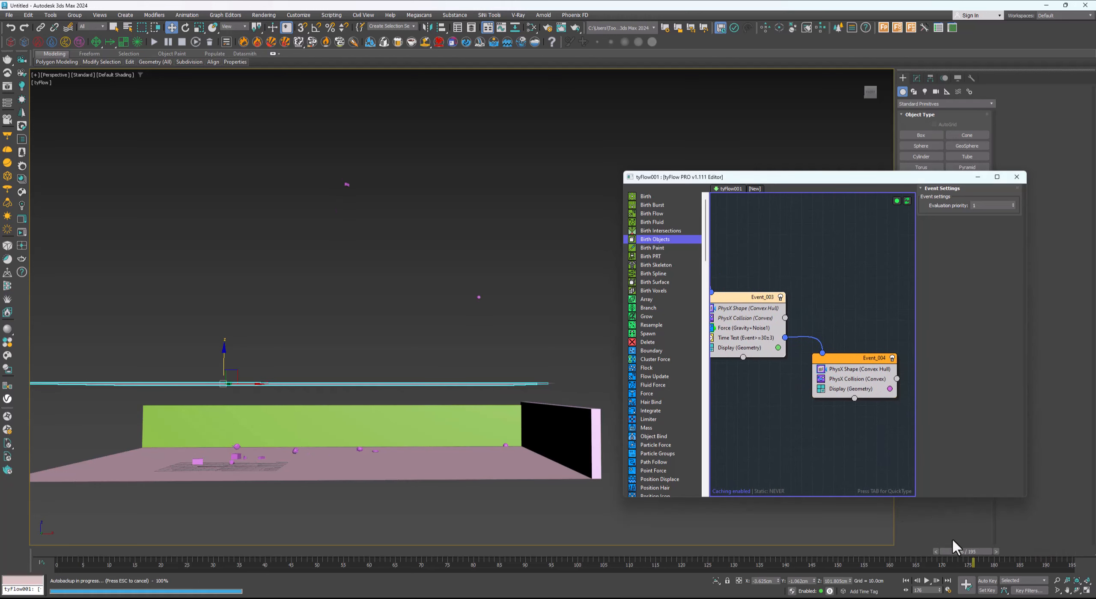
left_click_drag(953, 550, 683, 569)
key("w")
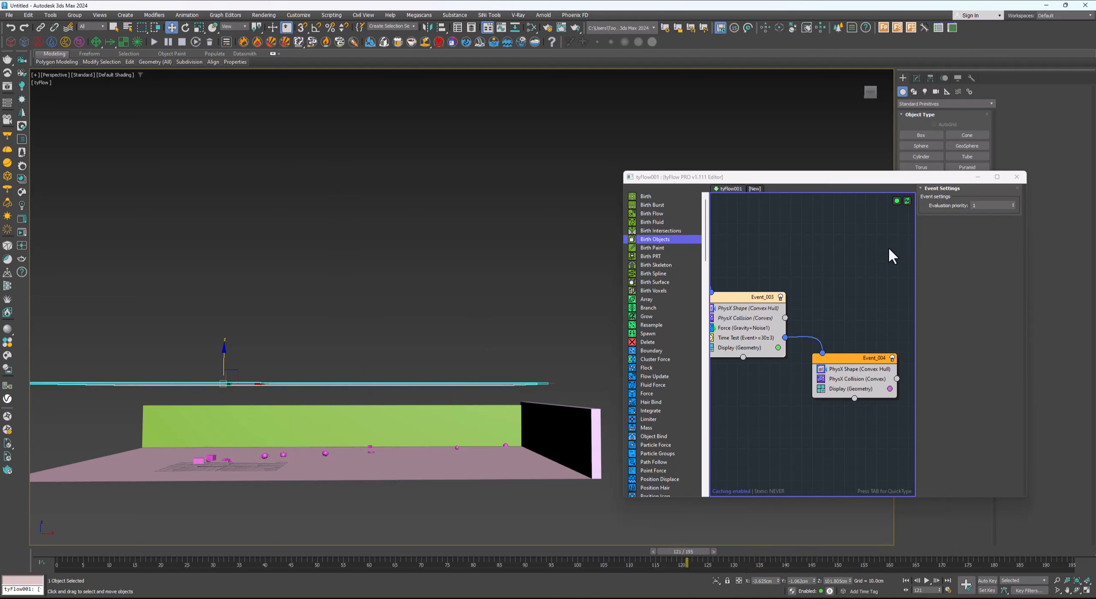
Close the tyFlow editor, return to frame 0, and stretch the ceiling plane's edge vertices beyond the green box wall
left_click(1017, 176)
left_click(917, 78)
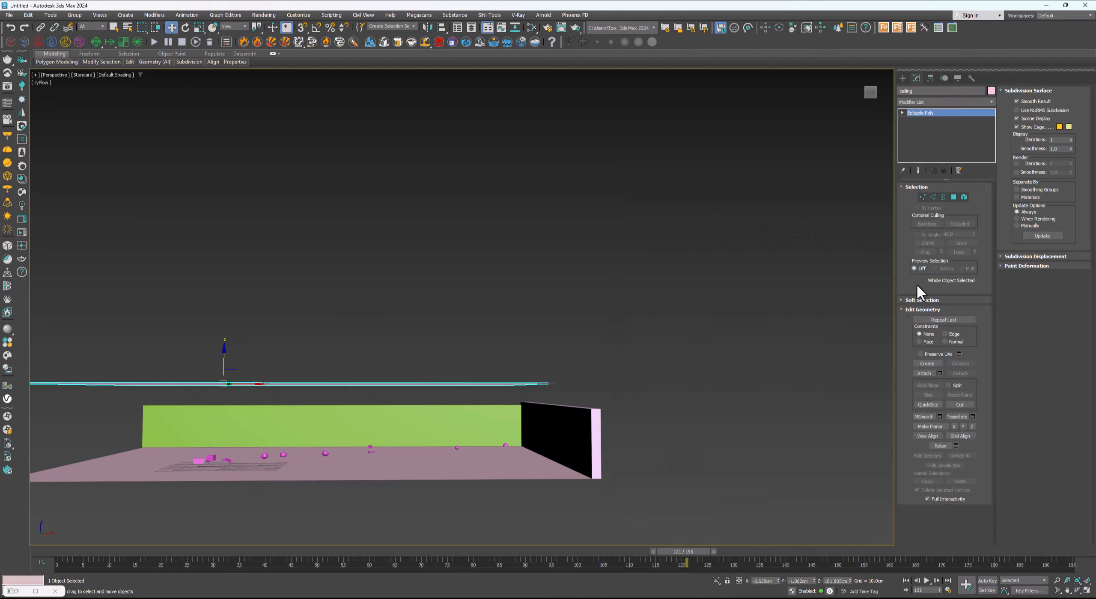
middle_click_drag(480, 373, 509, 424, "alt")
middle_click_drag(388, 362, 360, 371, "alt")
key("1")
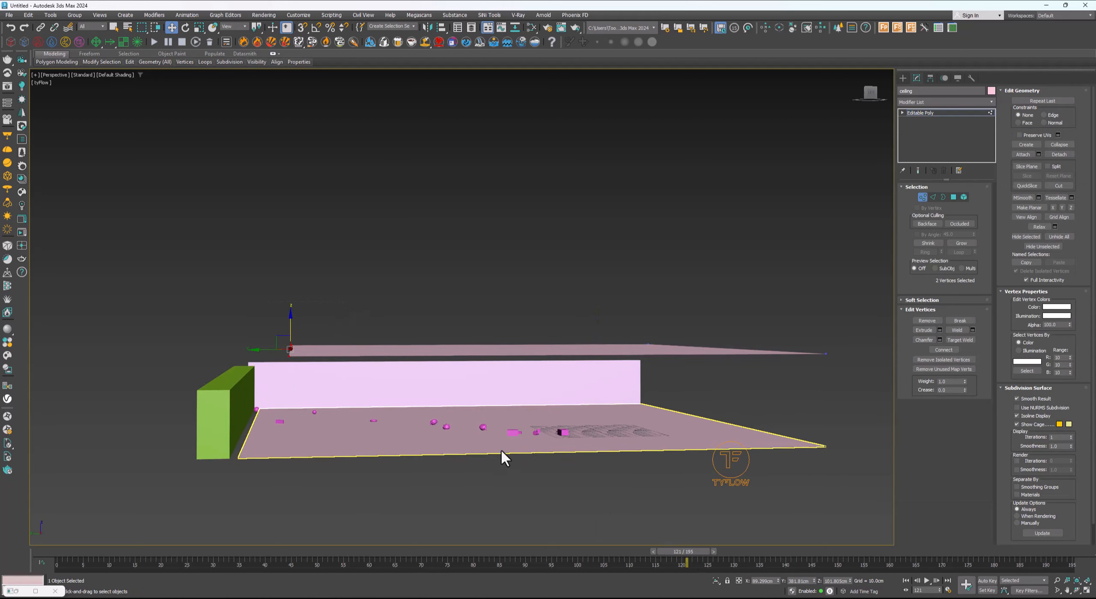
middle_click_drag(501, 449, 510, 450)
key("1")
left_click_drag(686, 554, 17, 553)
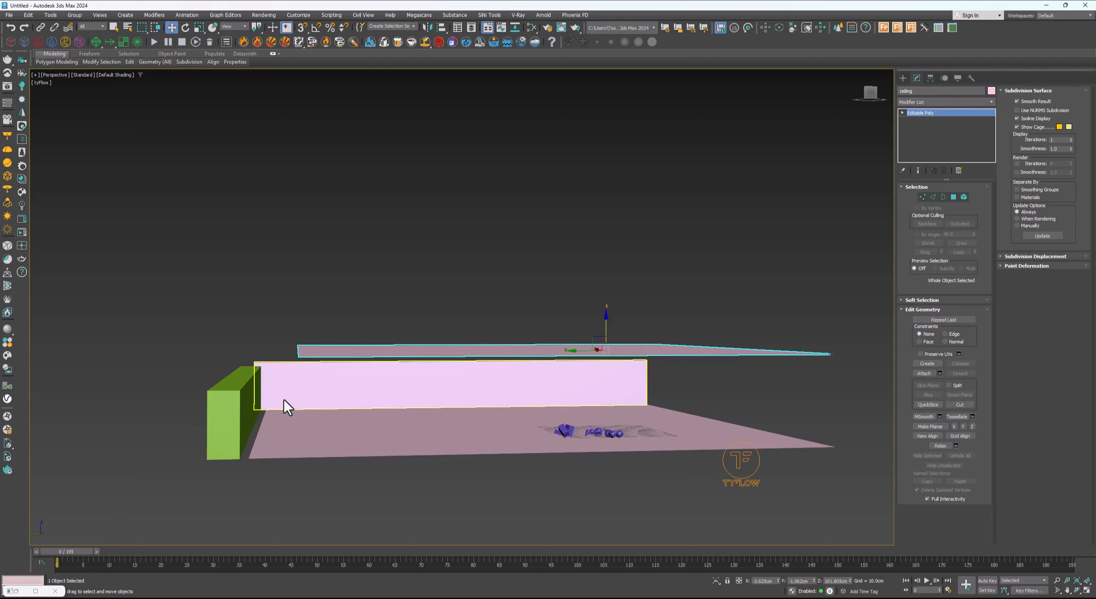
middle_click_drag(284, 401, 325, 396)
key("1")
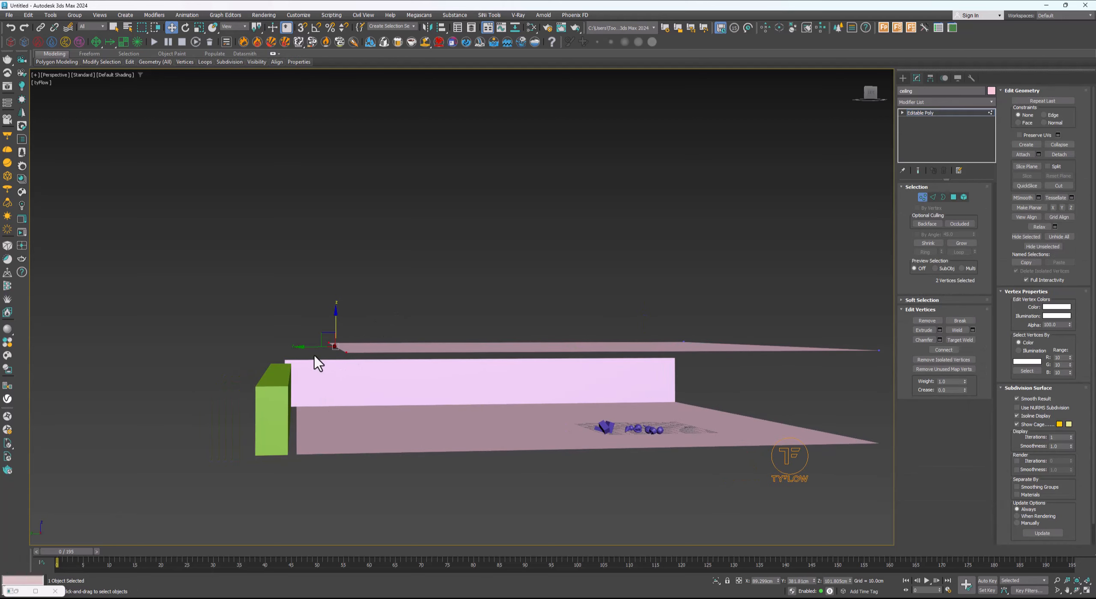
key("1")
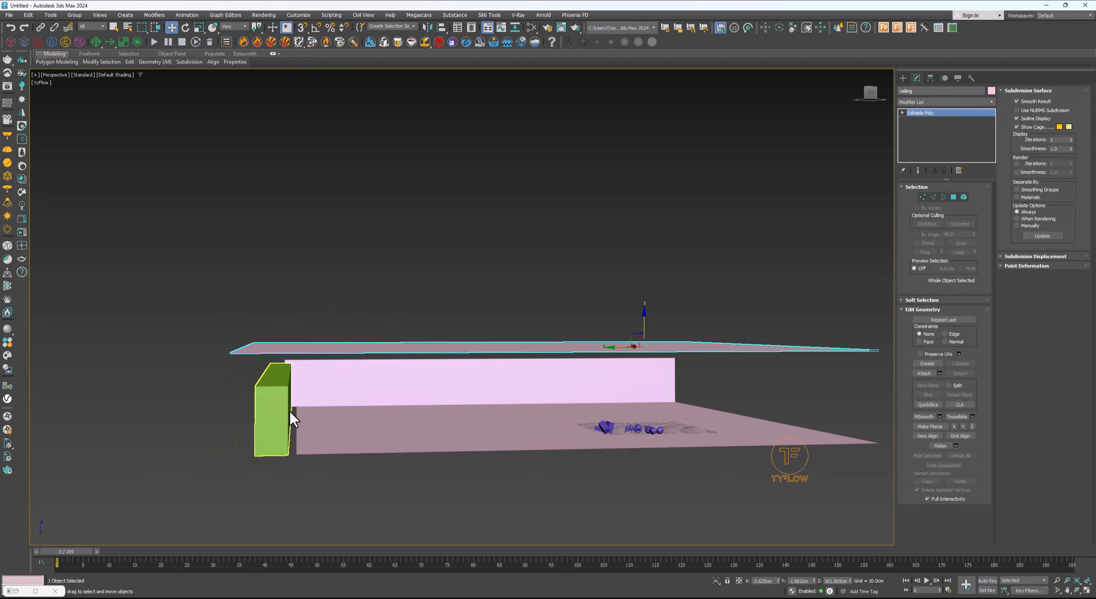
Move the green box wall inward against the floor plane's edge and clear the selection
left_click(273, 414)
left_click_drag(254, 426, 264, 426)
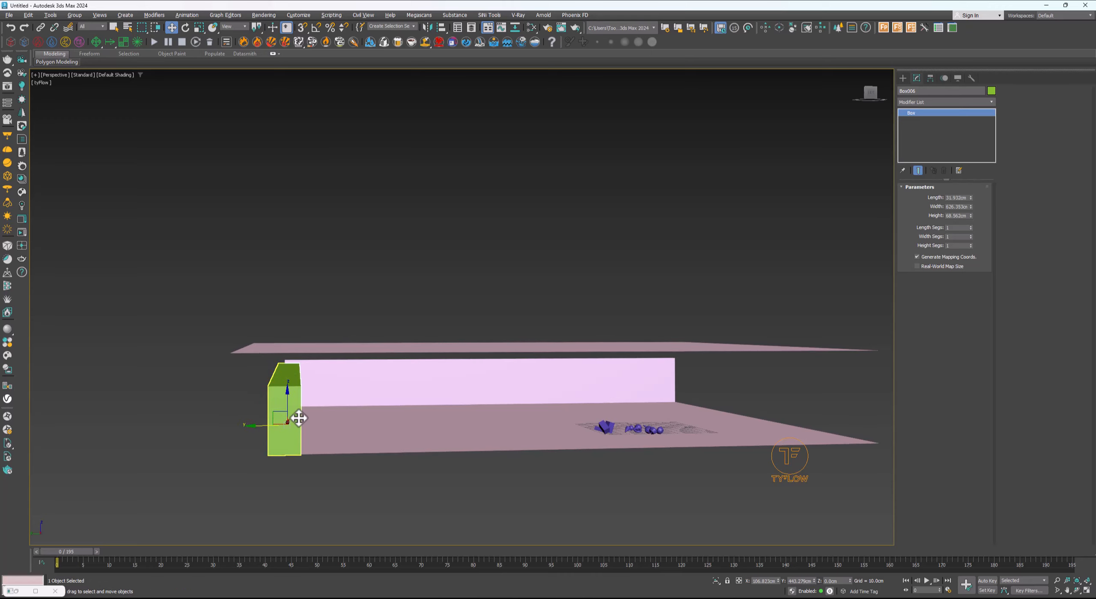
middle_click_drag(298, 418, 213, 416, "alt")
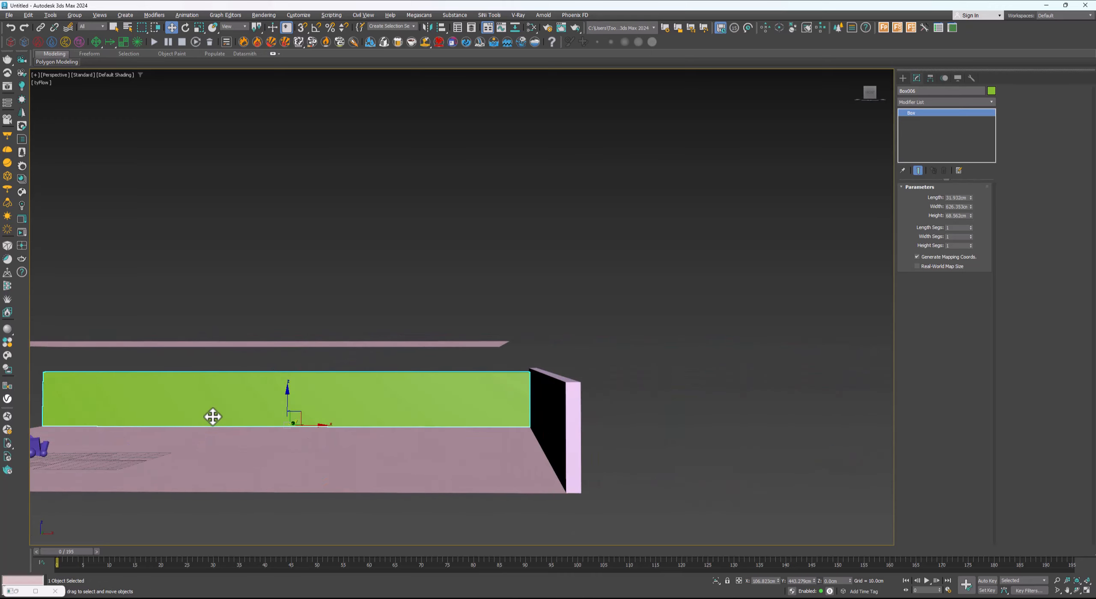
middle_click_drag(297, 389, 298, 395, "alt")
middle_click_drag(345, 392, 361, 372, "alt")
key("ctrl+d")
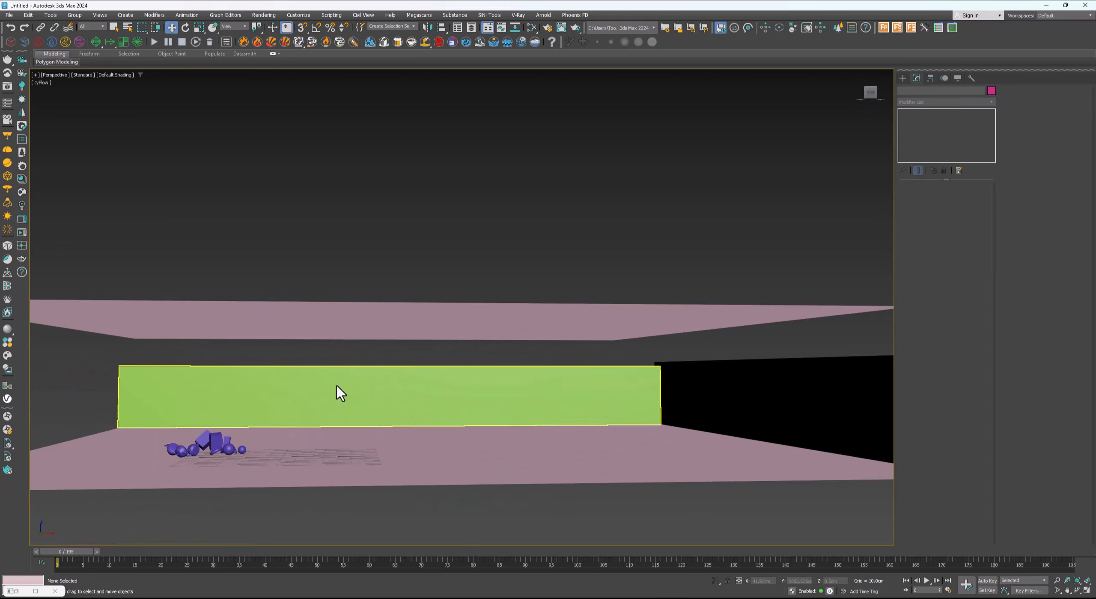
Scrub to frame 149 and examine the objects near the ceiling plane and the pink box wall
left_click_drag(72, 550, 428, 558)
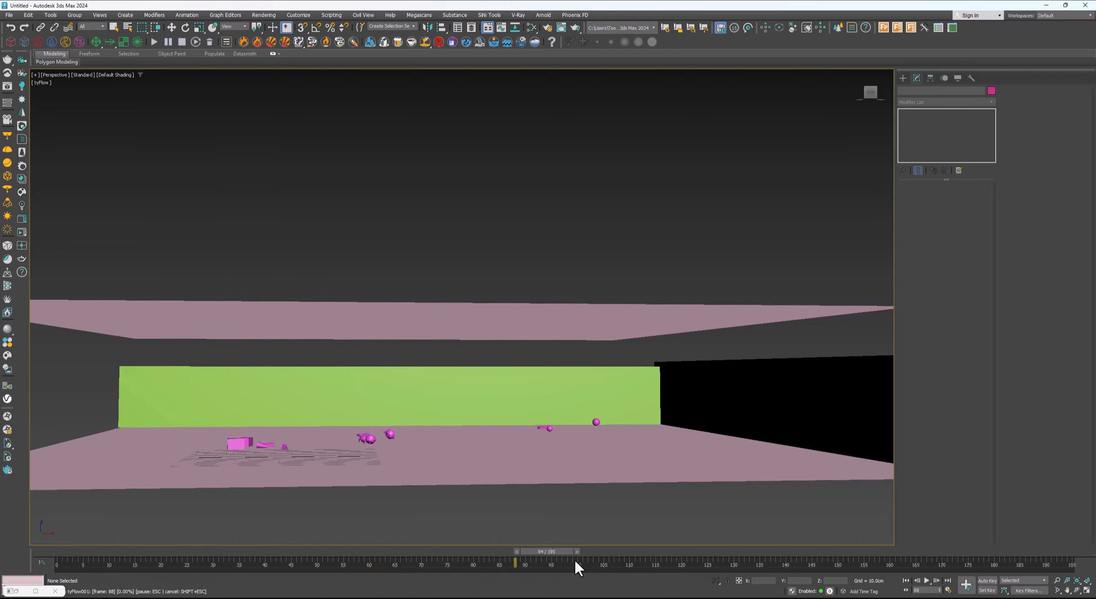
left_click_drag(575, 561, 830, 566)
middle_click_drag(596, 419, 541, 351, "alt")
Go back to frame 5 and stretch the ceiling plane's two edge vertices outward beyond the pink box wall
left_click(541, 340)
key("1")
left_click_drag(621, 298, 543, 358)
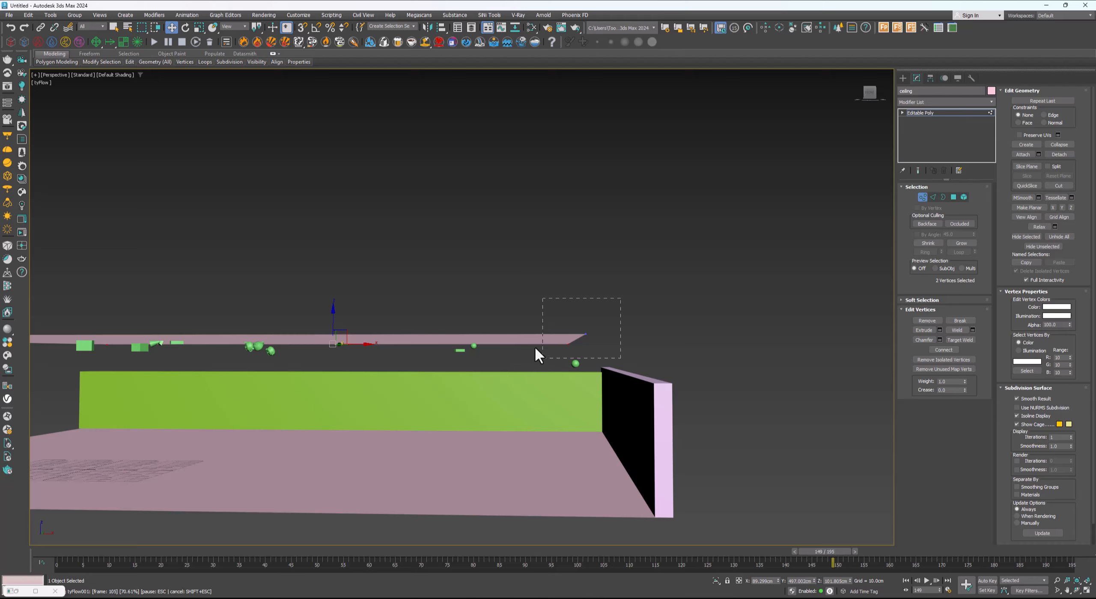
middle_click_drag(525, 350, 506, 360, "alt")
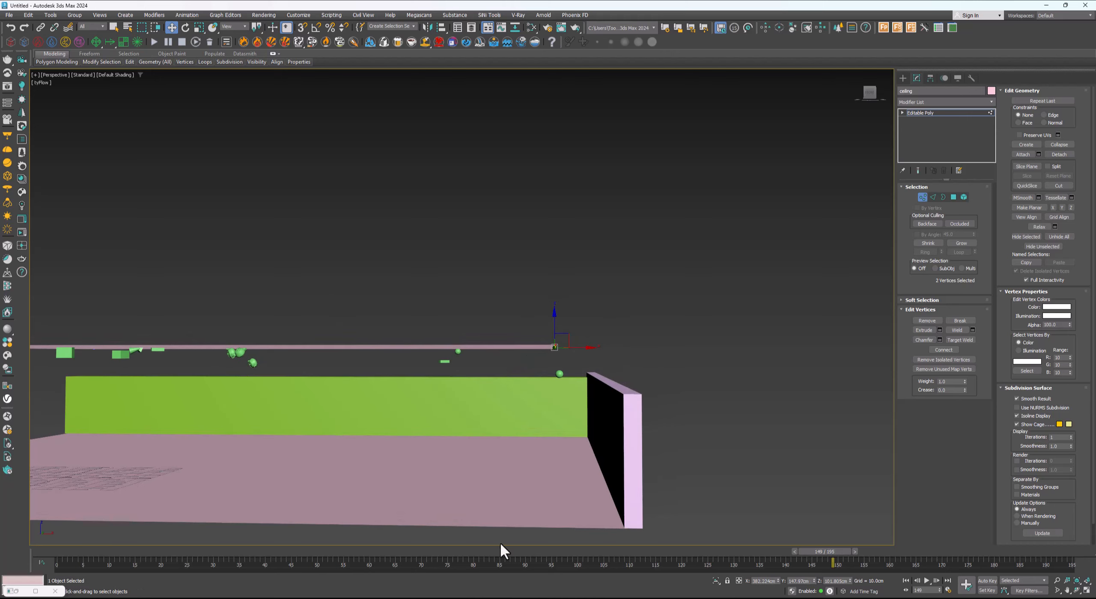
left_click_drag(501, 551, 97, 554)
left_click_drag(578, 347, 673, 343)
middle_click_drag(577, 376, 581, 356, "alt")
key("1")
Scrub through the simulation to frame 173 and back to frame 159, examining the objects around the widened ceiling plane
scroll(497, 381, "down", 3)
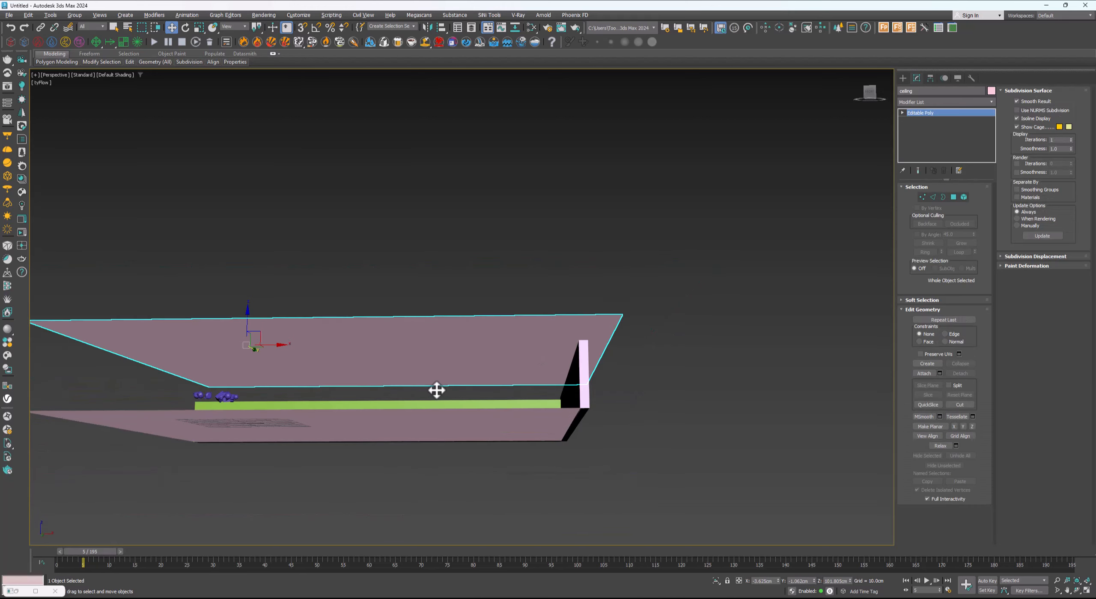
middle_click_drag(436, 389, 445, 398, "alt")
left_click_drag(85, 557, 355, 548)
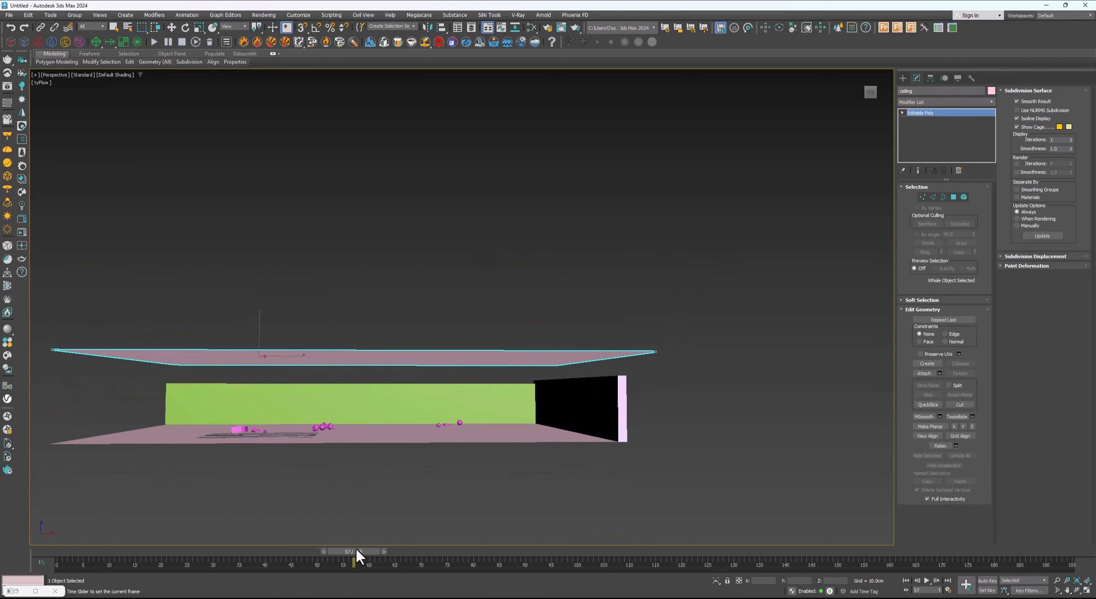
left_click_drag(706, 549, 880, 551)
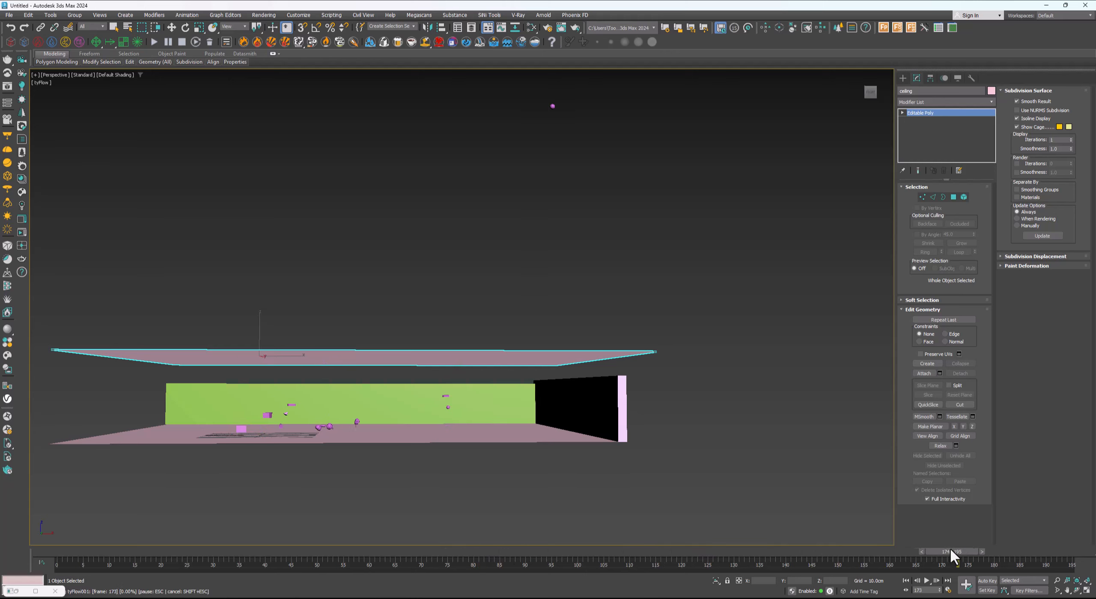
left_click_drag(950, 552, 876, 550)
key("w")
middle_click_drag(621, 455, 544, 429, "alt")
scroll(360, 369, "up", 2)
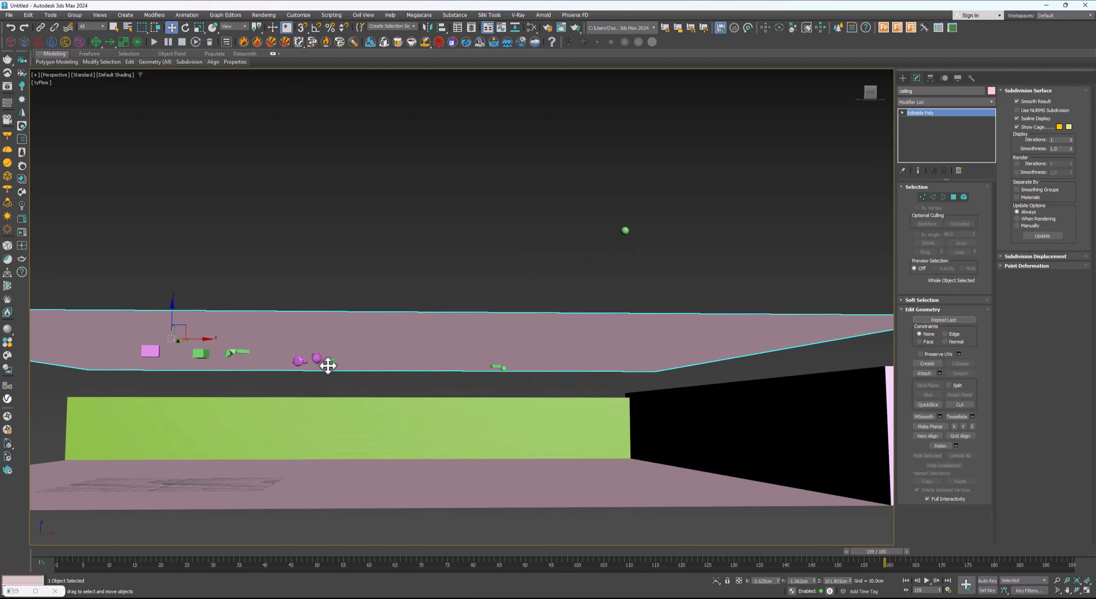
Return to frame 0, turn on snapping, and try to move the ceiling plane
left_click(42, 550)
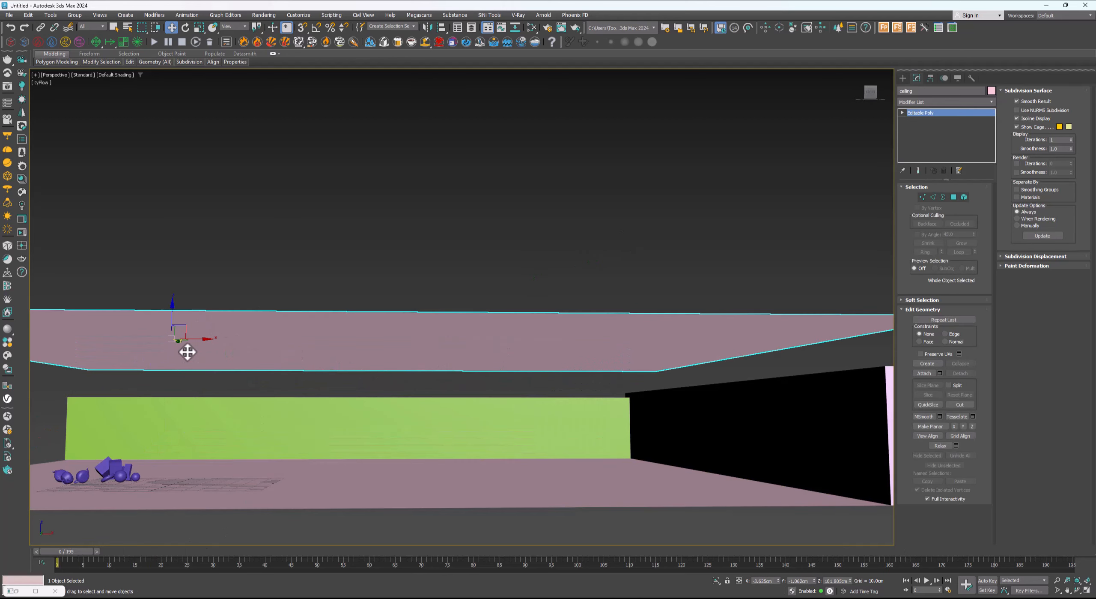
key("s")
left_click_drag(172, 319, 622, 398)
right_click(622, 397)
left_click_drag(174, 311, 198, 330)
right_click(199, 330)
scroll(278, 319, "down", 3)
key("e")
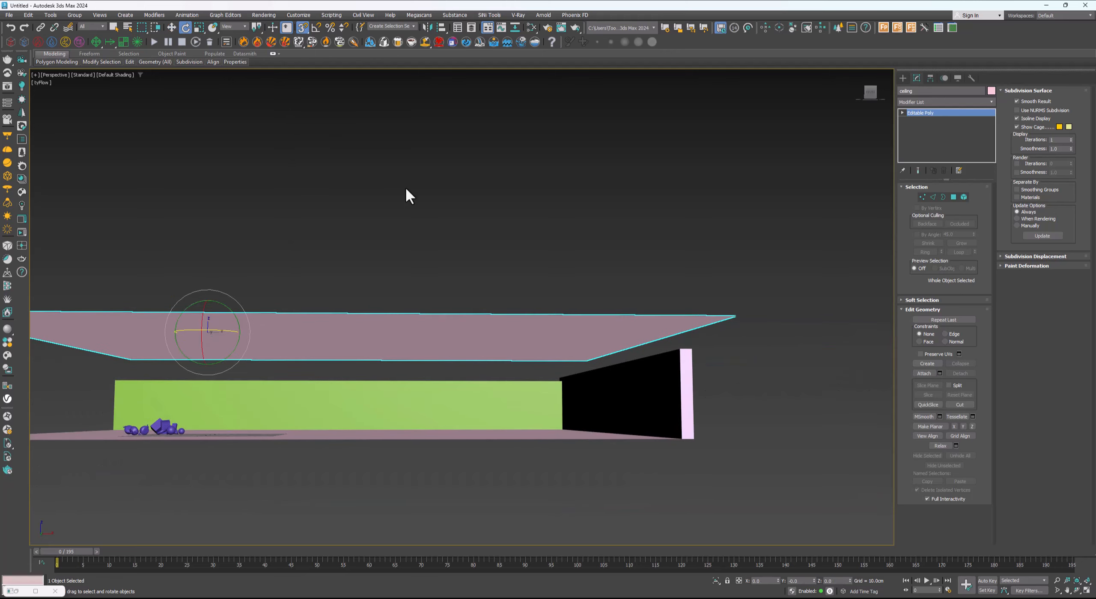
left_click(376, 214)
key("w")
left_click(291, 326)
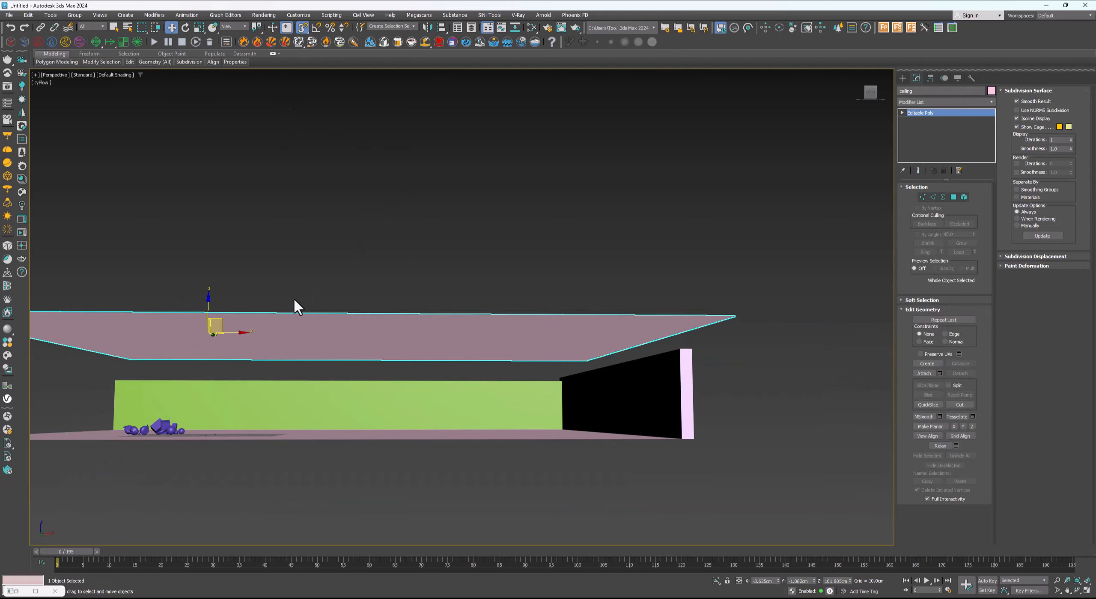
middle_click_drag(257, 275, 288, 139, "alt")
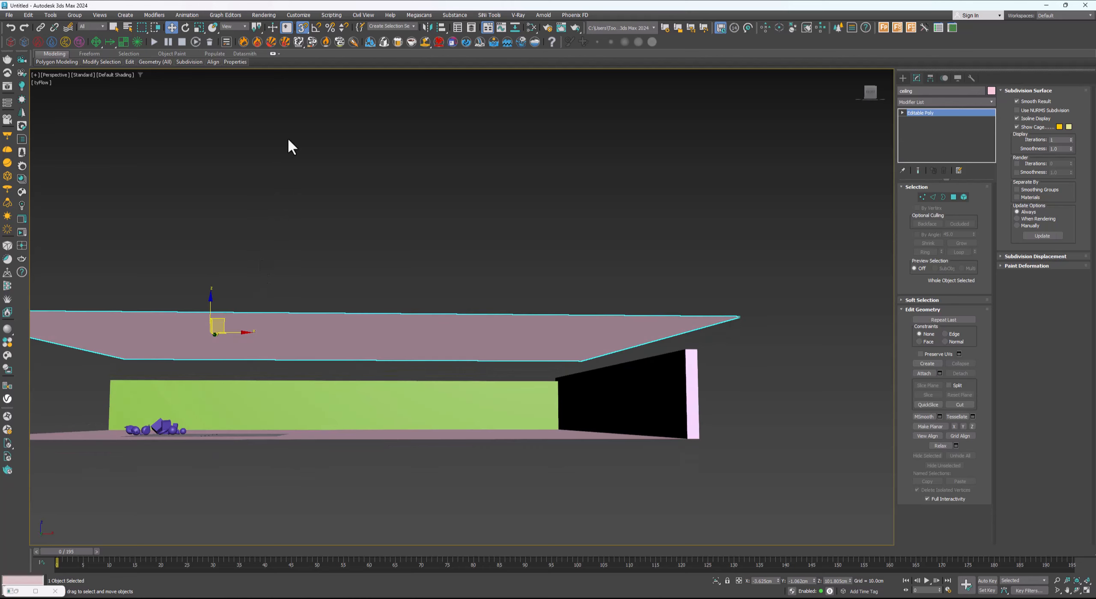
Enable axis constraints in the snap options so that snapped moves stay on the chosen axis
right_click(303, 27)
left_click(513, 257)
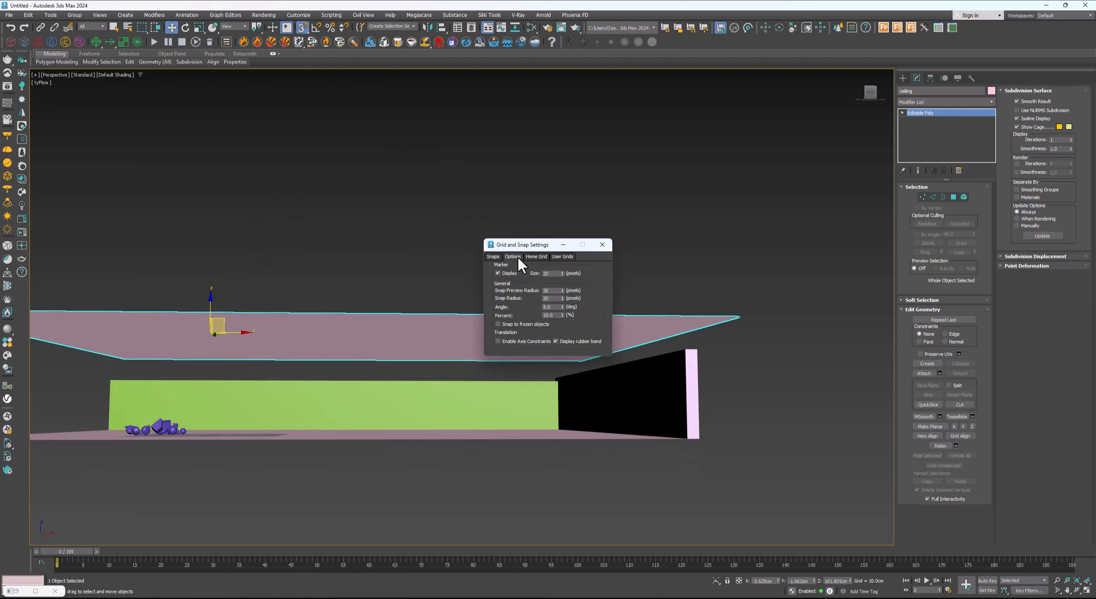
left_click(523, 341)
left_click(603, 244)
Lower the ceiling plane vertically to snap to the green wall's top edge, and turn snapping off
left_click_drag(211, 309, 552, 374)
key("s")
scroll(379, 391, "up", 3)
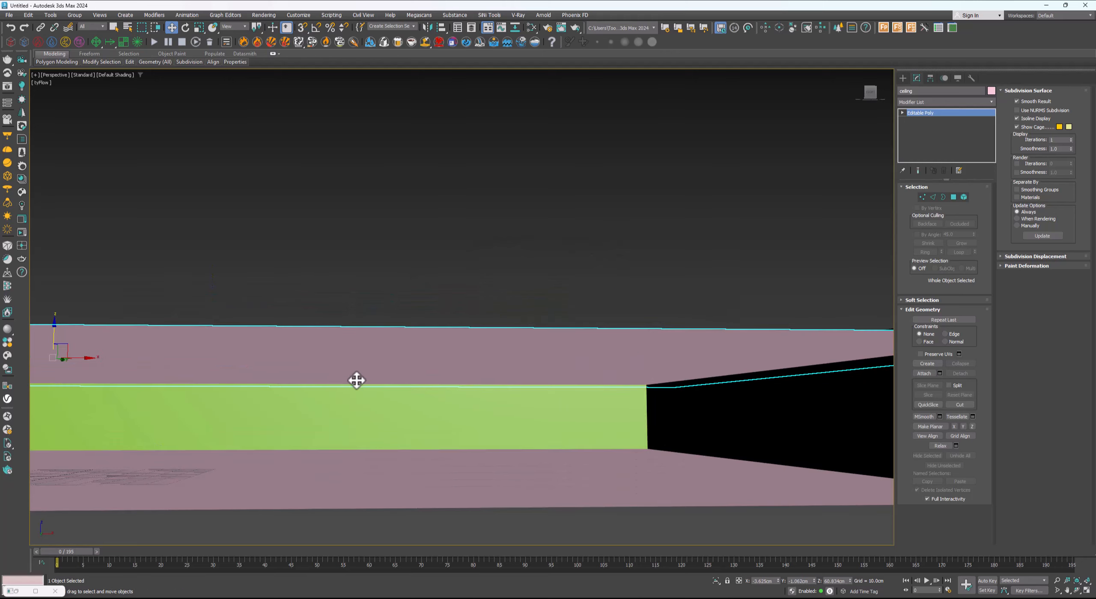
scroll(357, 382, "down", 3)
middle_click_drag(349, 372, 384, 356)
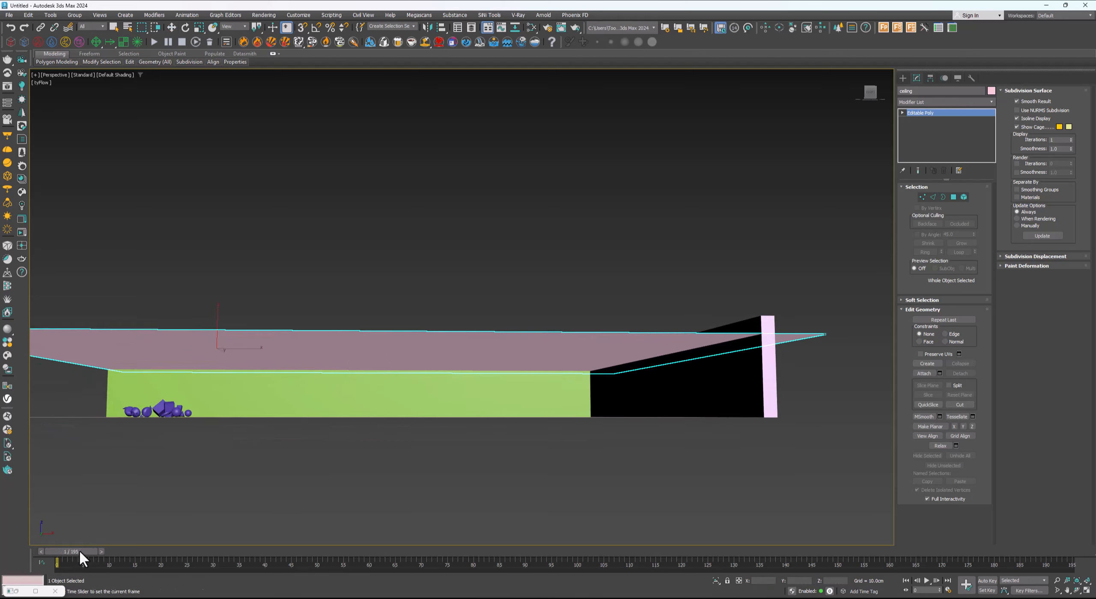
left_click_drag(79, 550, 48, 586)
scroll(171, 409, "up", 4)
middle_click_drag(171, 402, 263, 378, "alt")
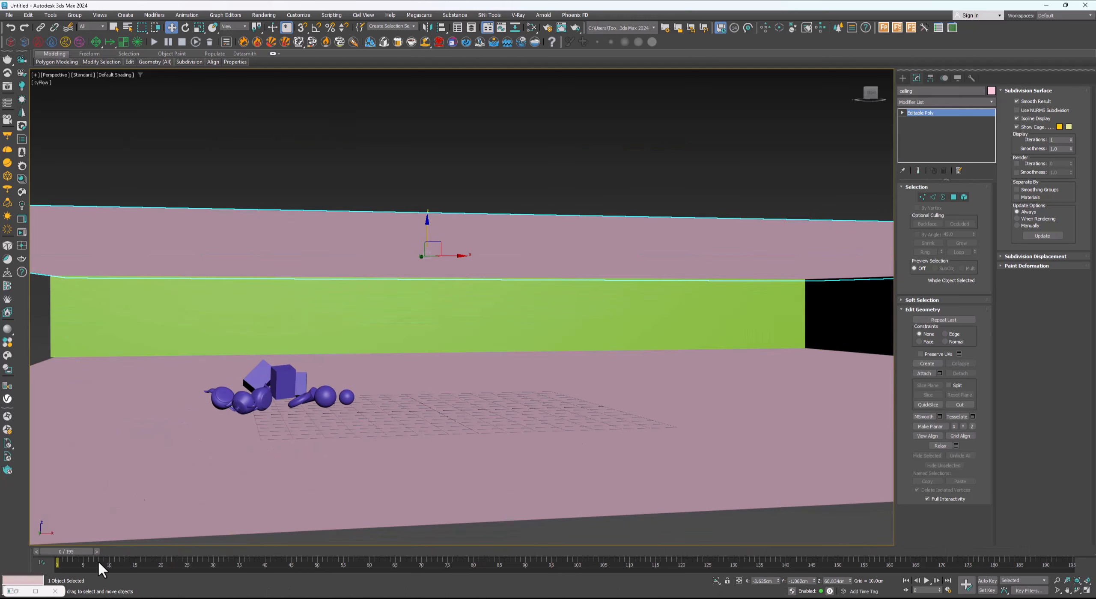
Open the tyFlow editor and space out the connected event nodes into a descending diagonal layout
left_click(16, 591)
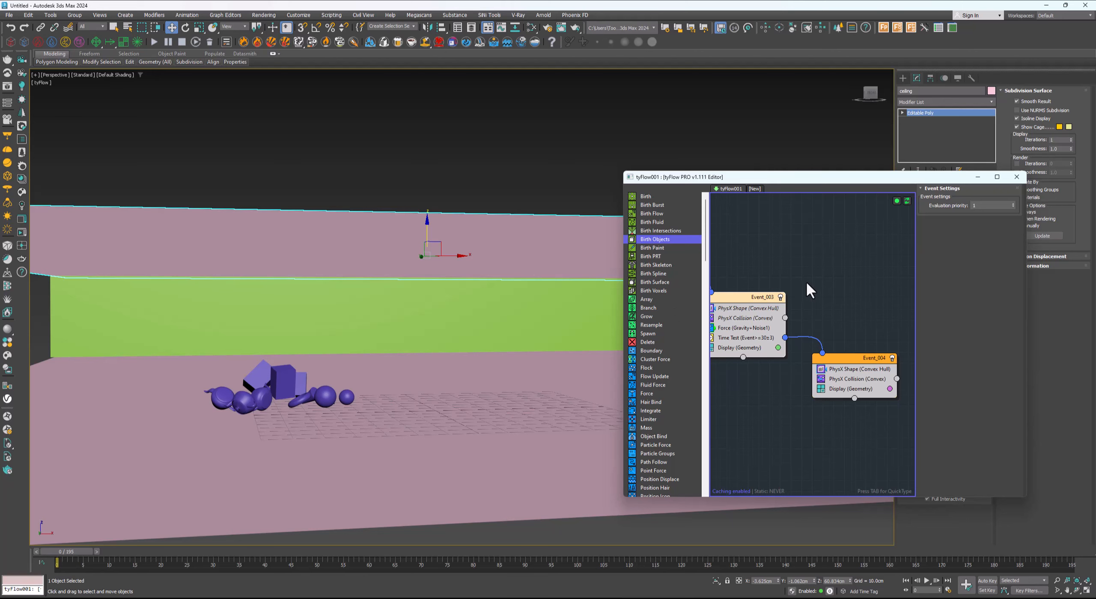
scroll(806, 284, "down", 5)
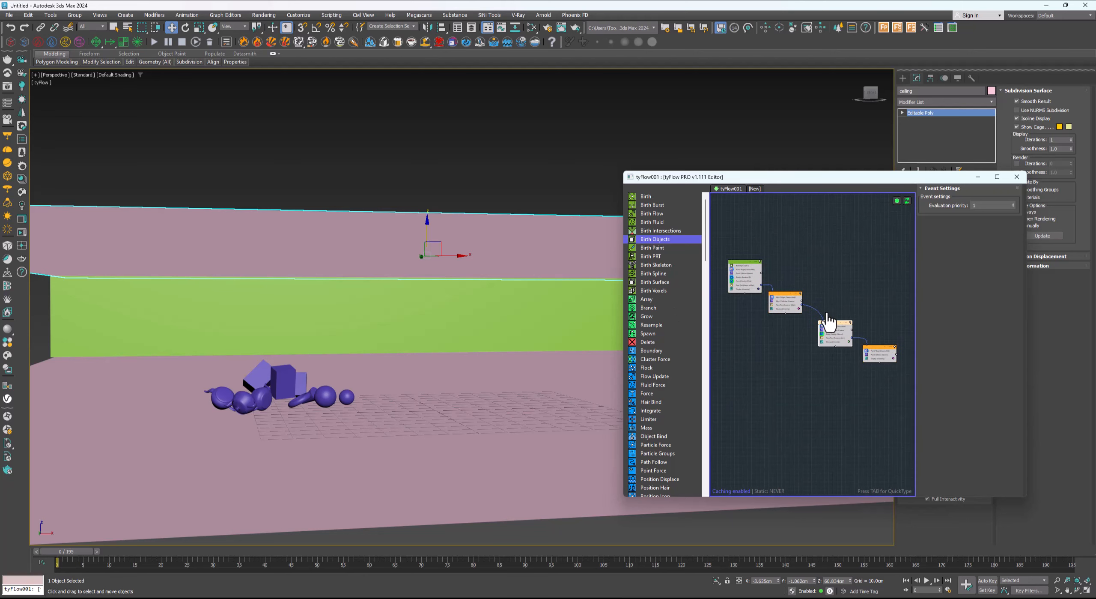
scroll(828, 319, "up", 4)
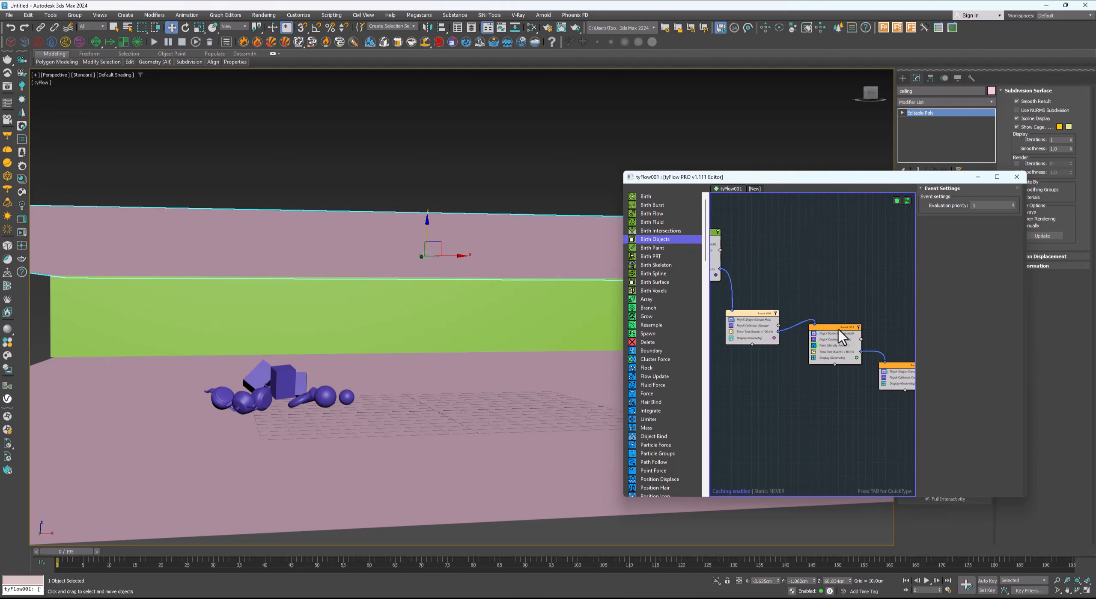
left_click_drag(839, 329, 824, 366)
middle_click_drag(823, 366, 790, 350)
left_click_drag(870, 353, 848, 399)
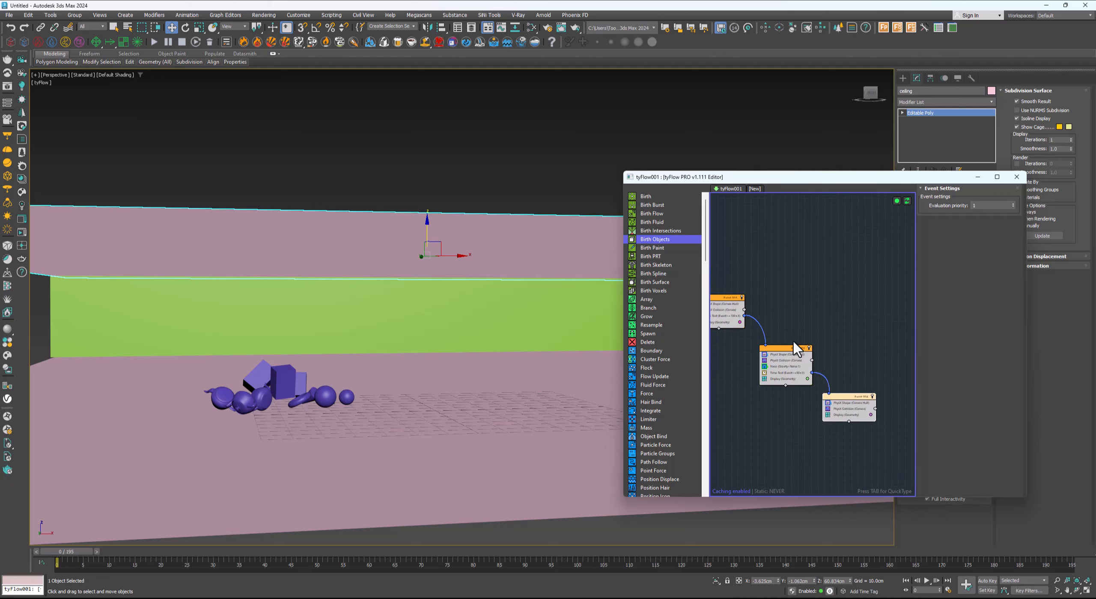
scroll(783, 317, "down", 2)
middle_click_drag(756, 305, 787, 287)
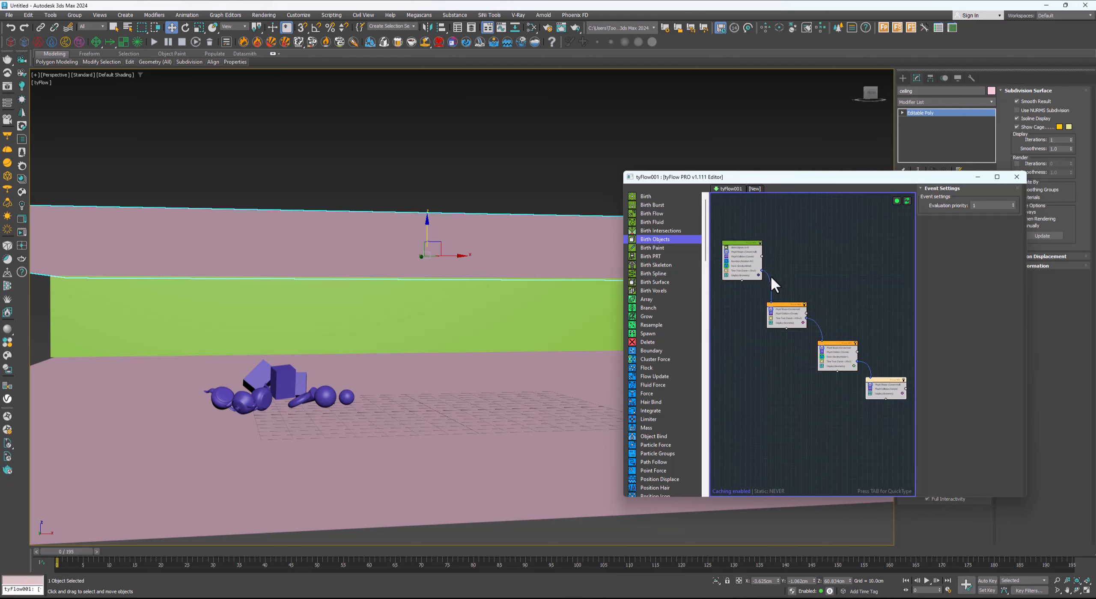
scroll(734, 245, "up", 4)
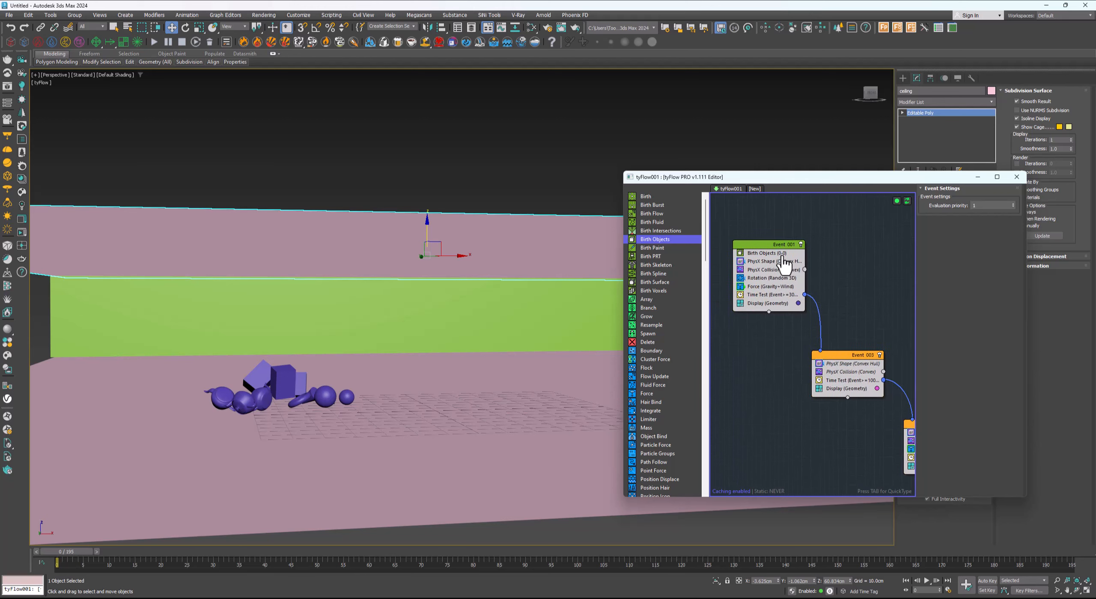
scroll(778, 260, "up", 2)
left_click_drag(774, 248, 773, 232)
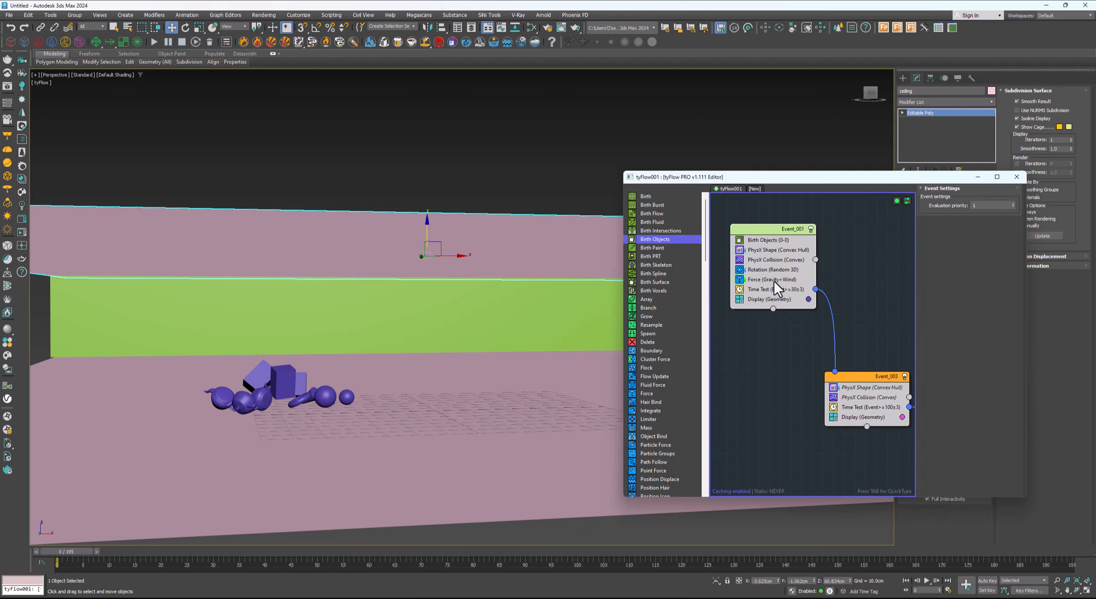
Review the operators and connections of Event_001 and Event_003, including Event_003's PhysX Shape and PhysX Collision settings
scroll(776, 286, "down", 2)
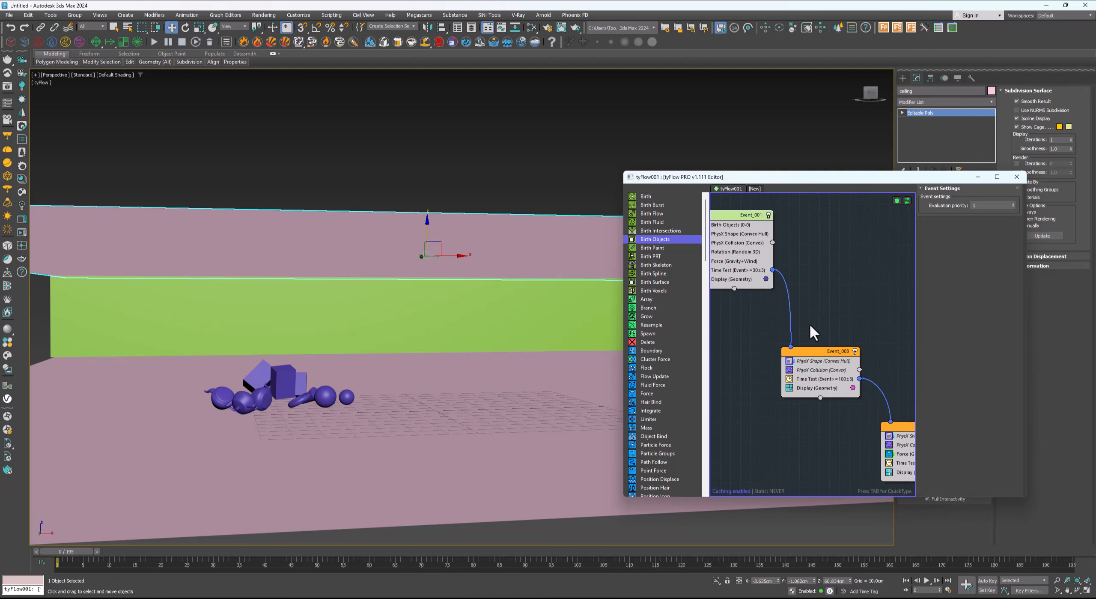
middle_click_drag(817, 351, 826, 330)
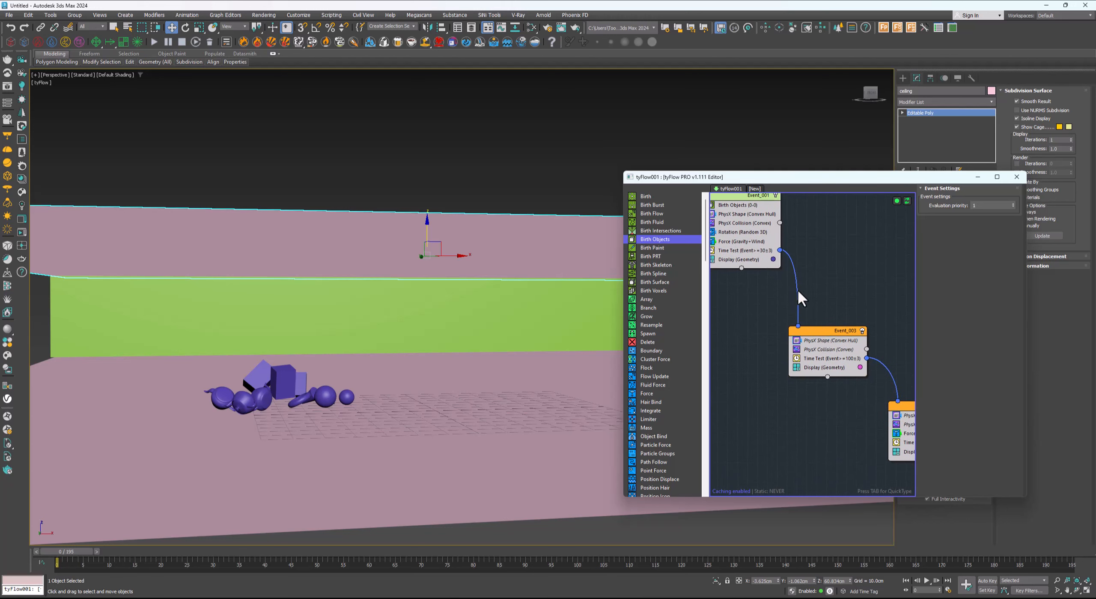
middle_click_drag(764, 294, 780, 298)
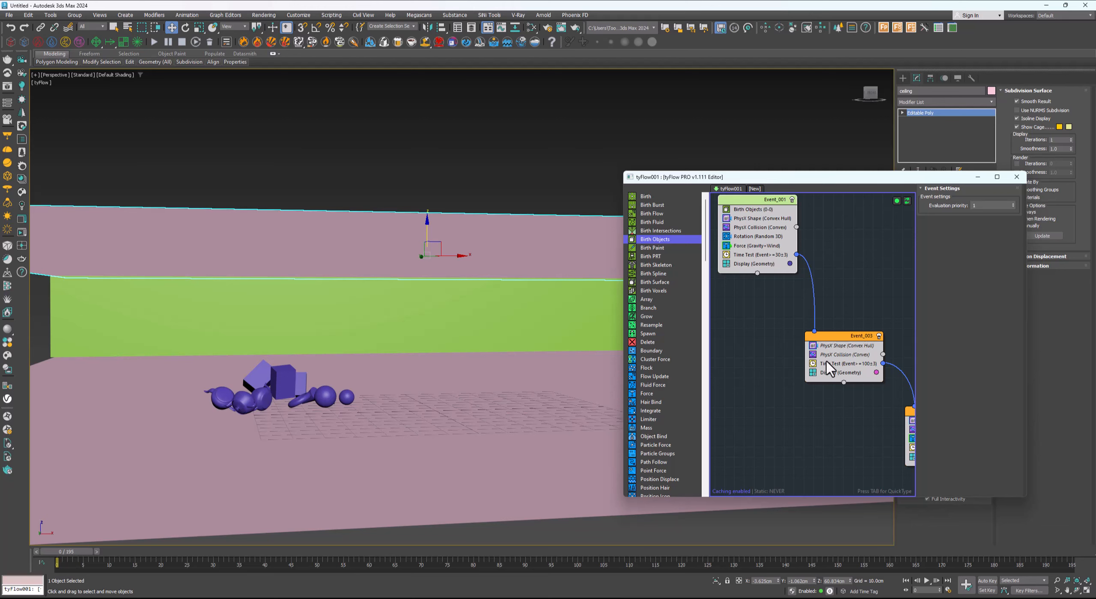
middle_click_drag(827, 361, 797, 341)
middle_click_drag(762, 265, 774, 267)
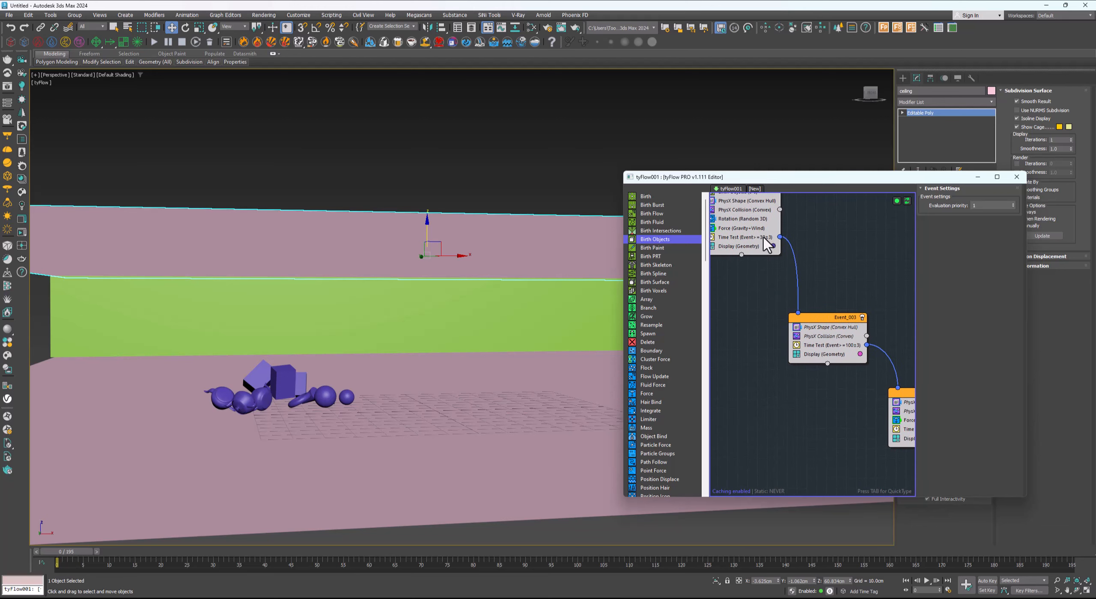
middle_click_drag(816, 350, 782, 327)
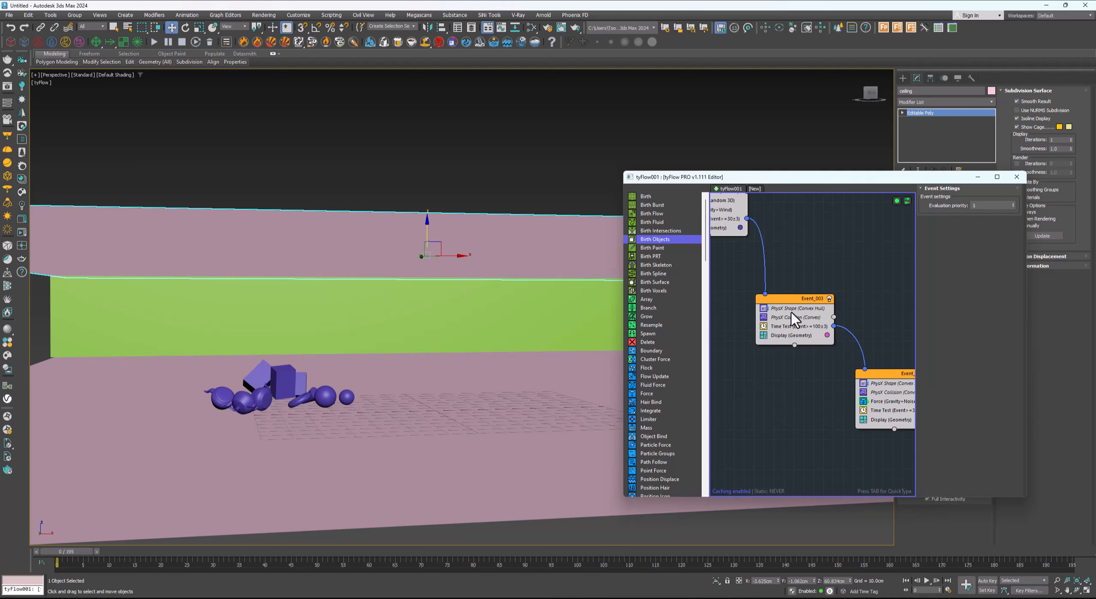
middle_click_drag(792, 313, 789, 324)
left_click(783, 308)
left_click(780, 317)
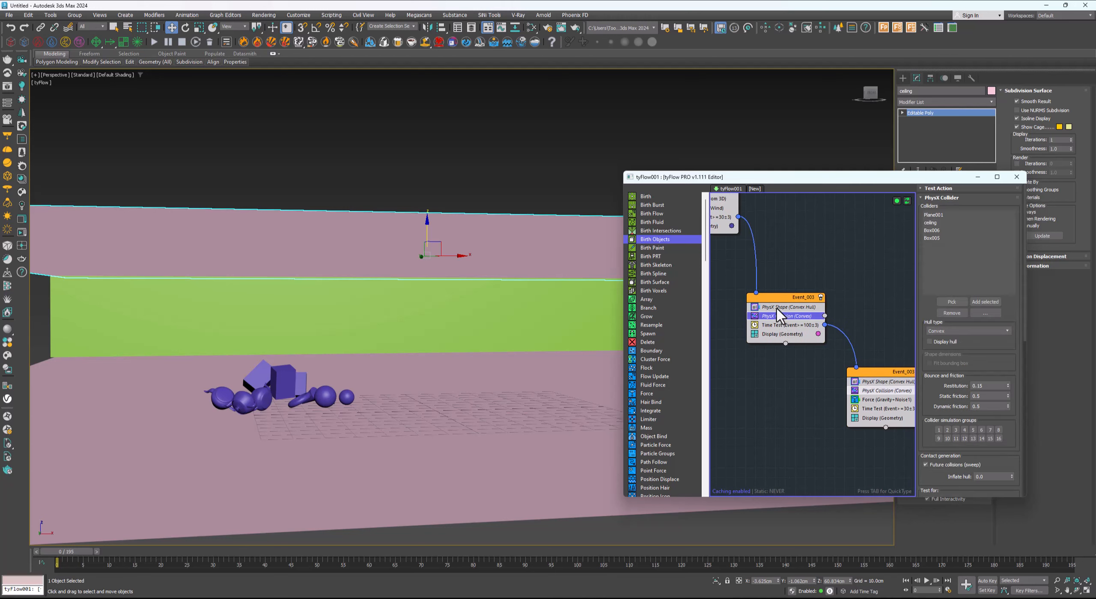
left_click(778, 308)
left_click(781, 317)
Select the tyFlow icon in the scene and examine the flow's PhysX default gravity settings
left_click_drag(778, 183, 747, 193)
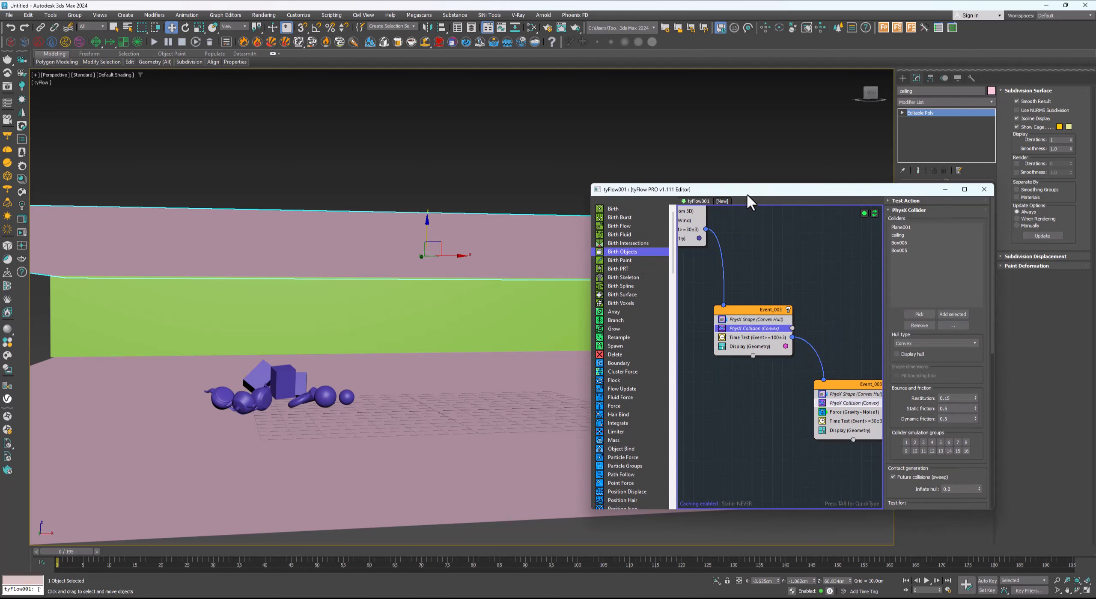
scroll(305, 360, "down", 5)
left_click(343, 356)
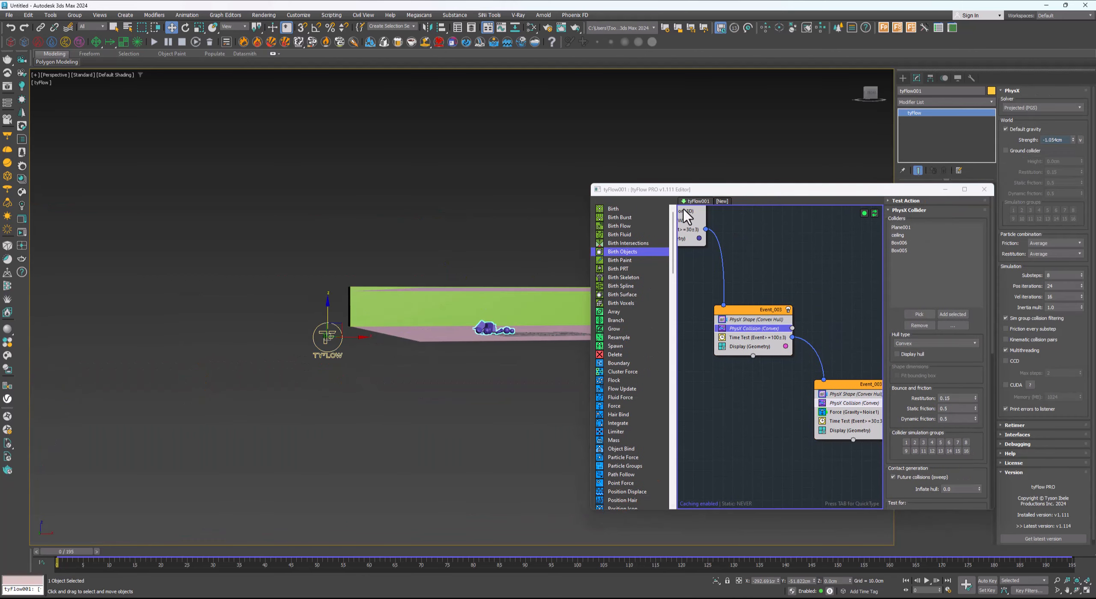
left_click_drag(729, 193, 597, 191)
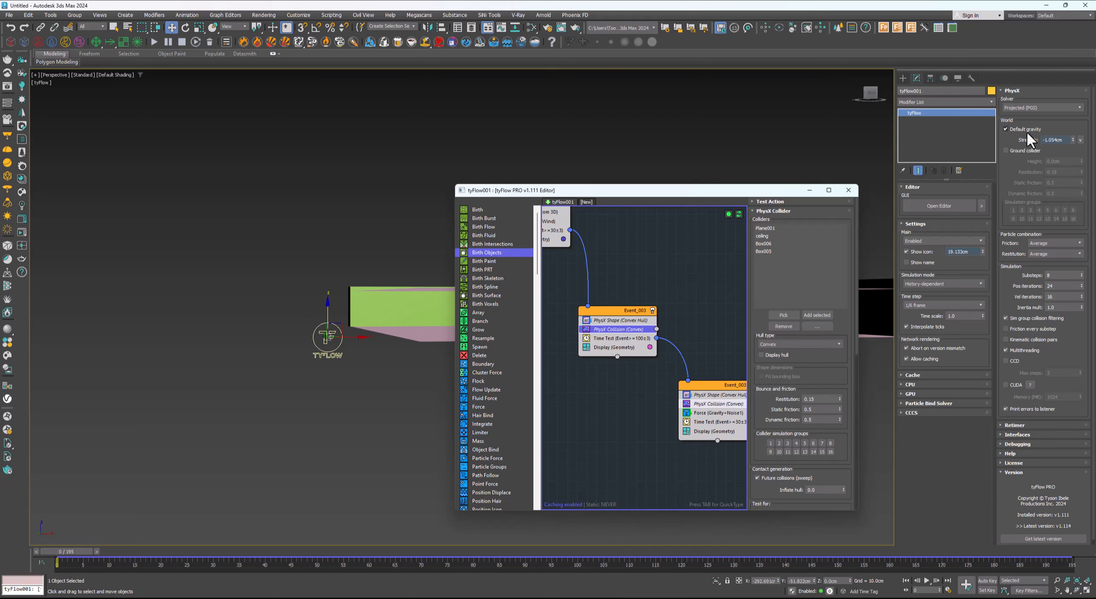
left_click_drag(736, 195, 880, 198)
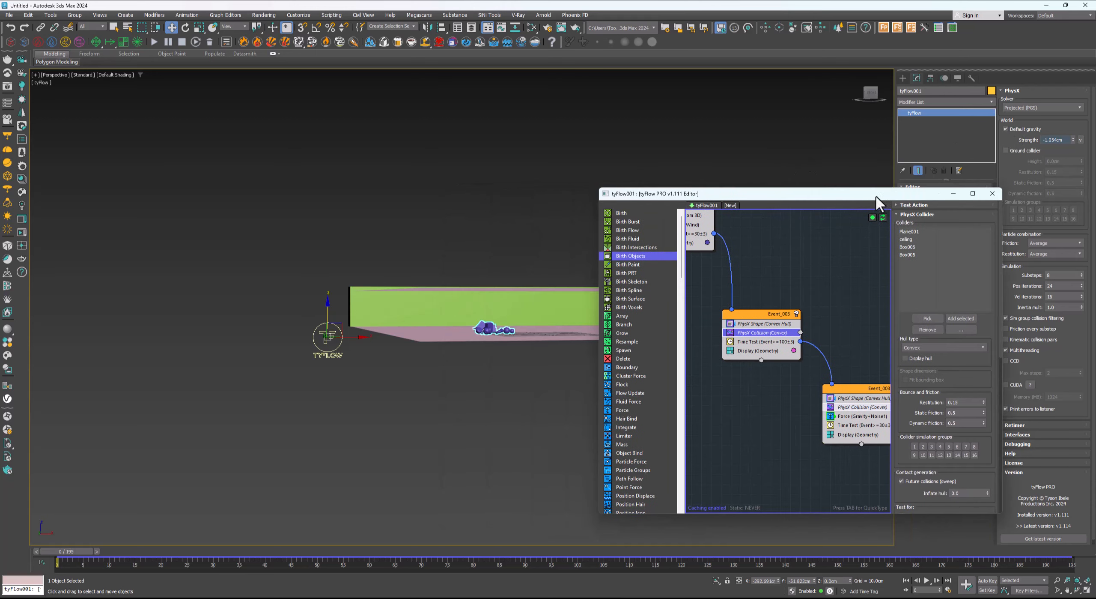
scroll(445, 343, "up", 8)
scroll(446, 342, "down", 4)
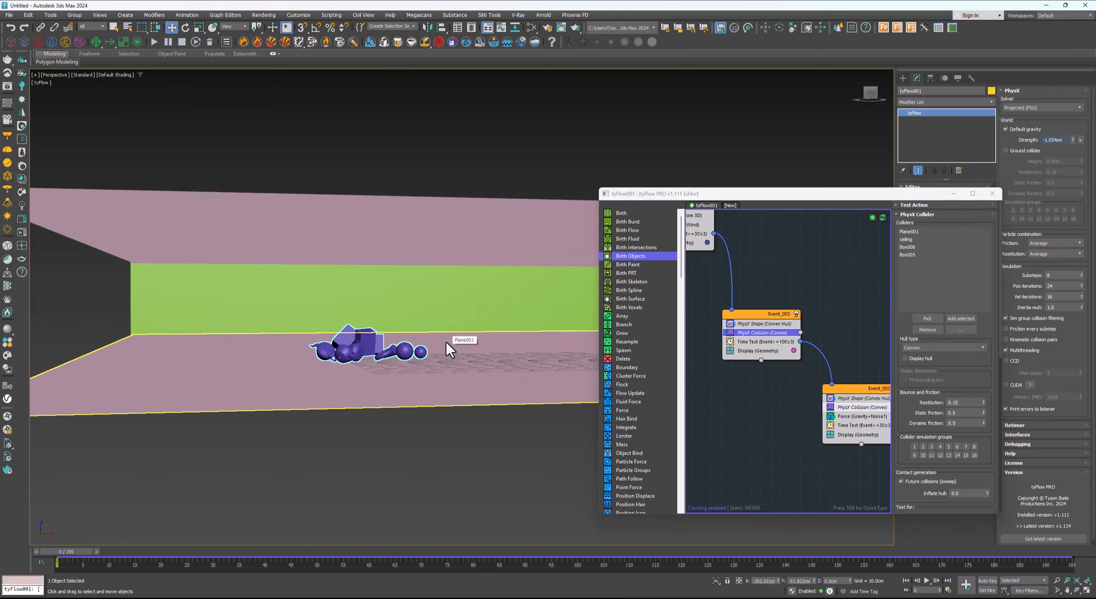
scroll(446, 341, "up", 4)
Reposition the gravity-and-noise event and Event_004, and review their Force, Time Test and PhysX Collision settings
middle_click_drag(853, 373, 796, 321)
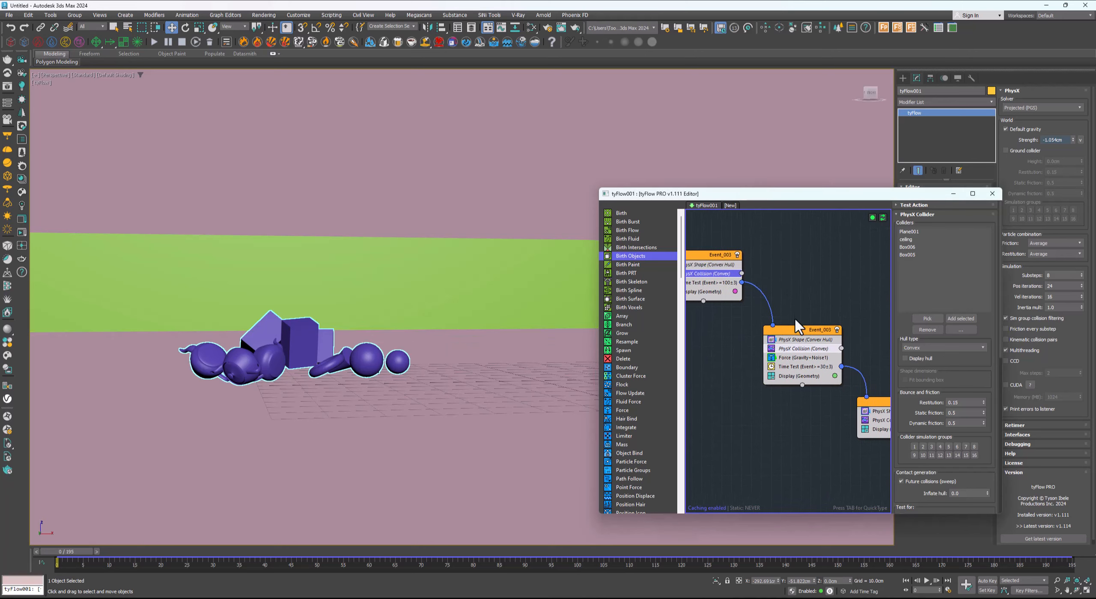
left_click_drag(794, 333, 794, 306)
left_click(800, 330)
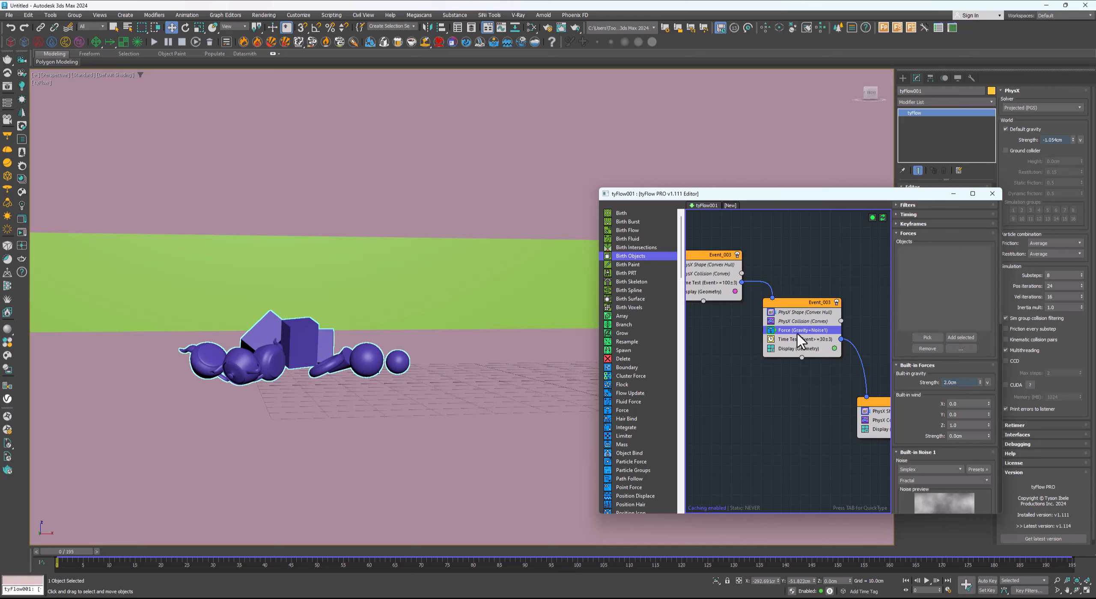
middle_click_drag(799, 335, 777, 356)
left_click(777, 331)
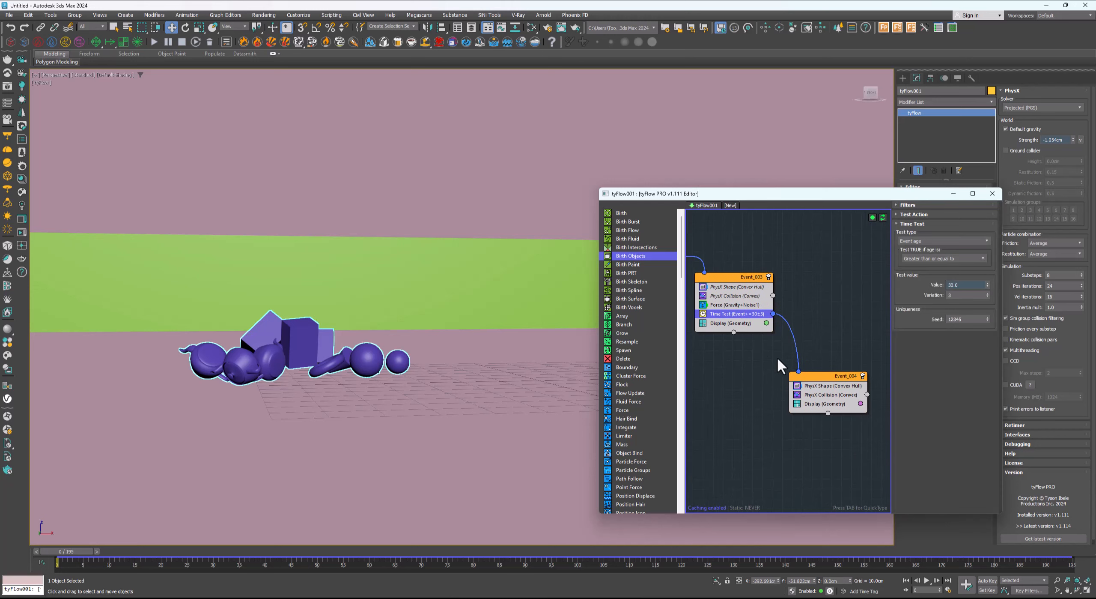
left_click_drag(818, 378, 819, 356)
middle_click_drag(745, 322, 737, 320)
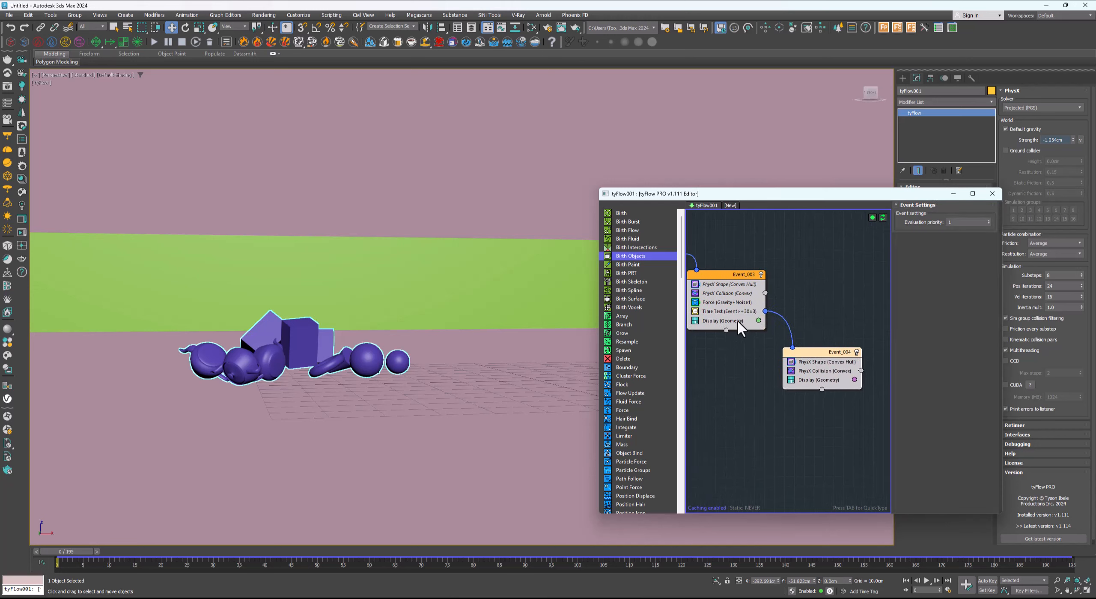
left_click(822, 371)
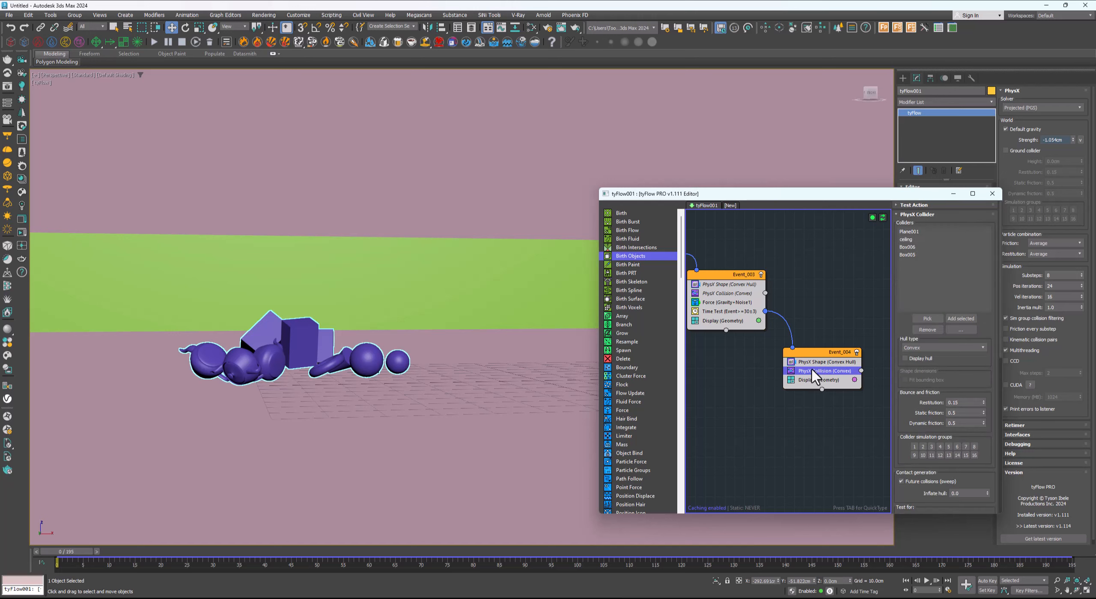
Set the instance material of Event_001's Birth Objects operator to inherit from object
scroll(807, 361, "down", 2)
middle_click_drag(769, 356, 811, 376)
scroll(757, 340, "down", 1)
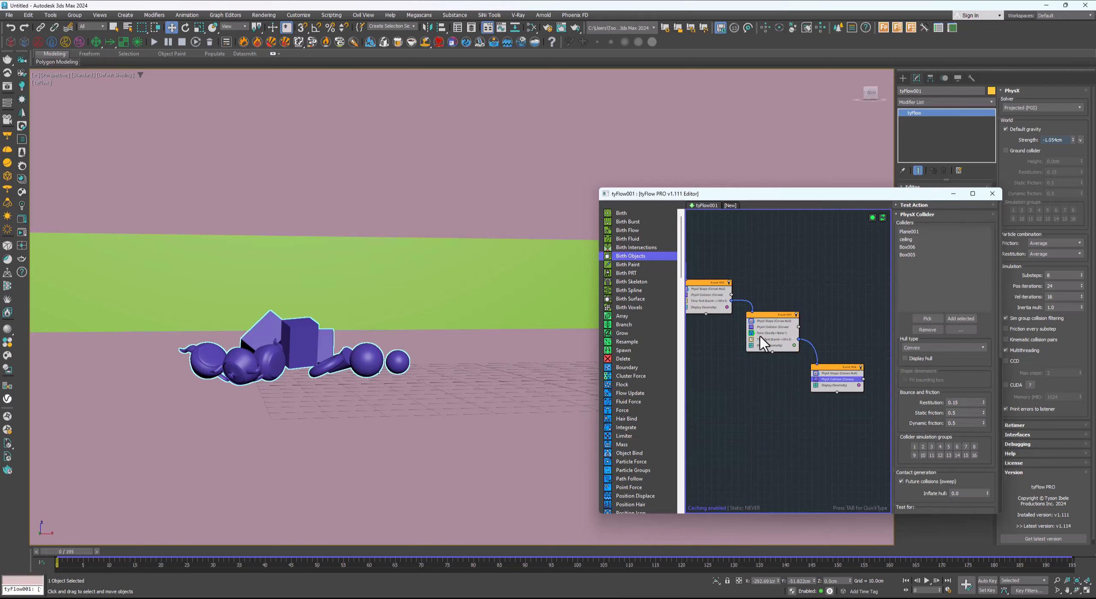
middle_click_drag(715, 338, 786, 360)
middle_click_drag(739, 314, 766, 371)
scroll(823, 409, "up", 1)
scroll(799, 316, "up", 1)
left_click(799, 316)
scroll(814, 403, "up", 2)
scroll(916, 391, "down", 2)
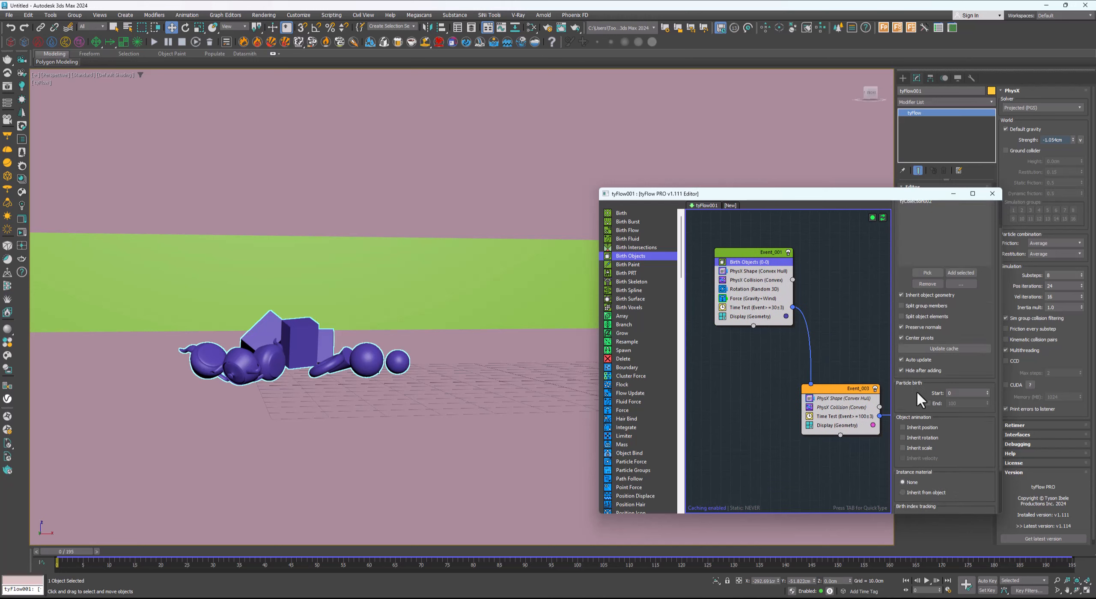
scroll(917, 389, "down", 2)
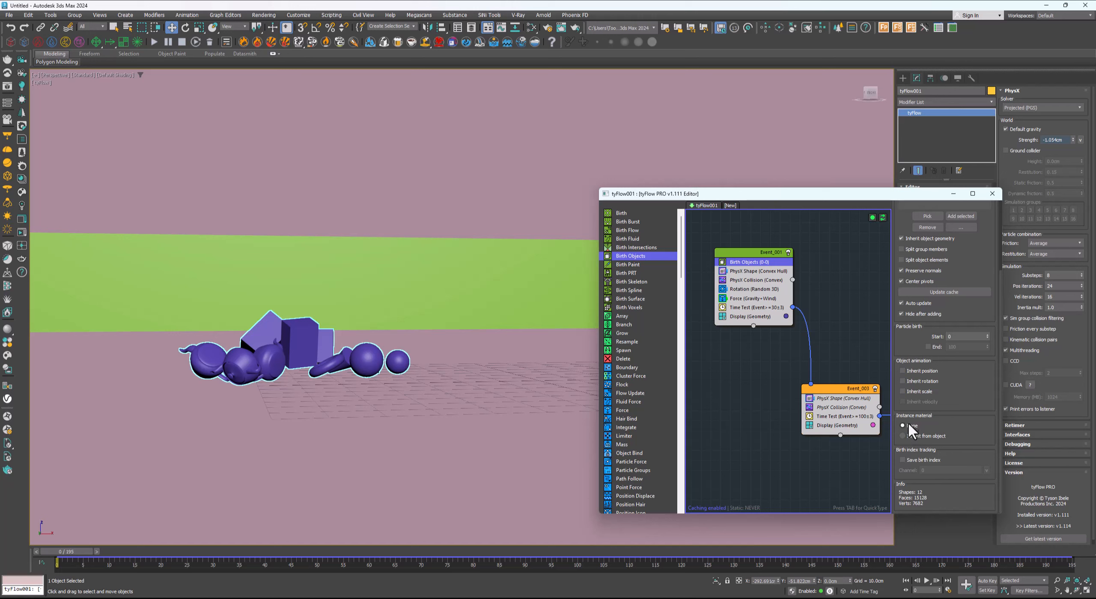
left_click(903, 435)
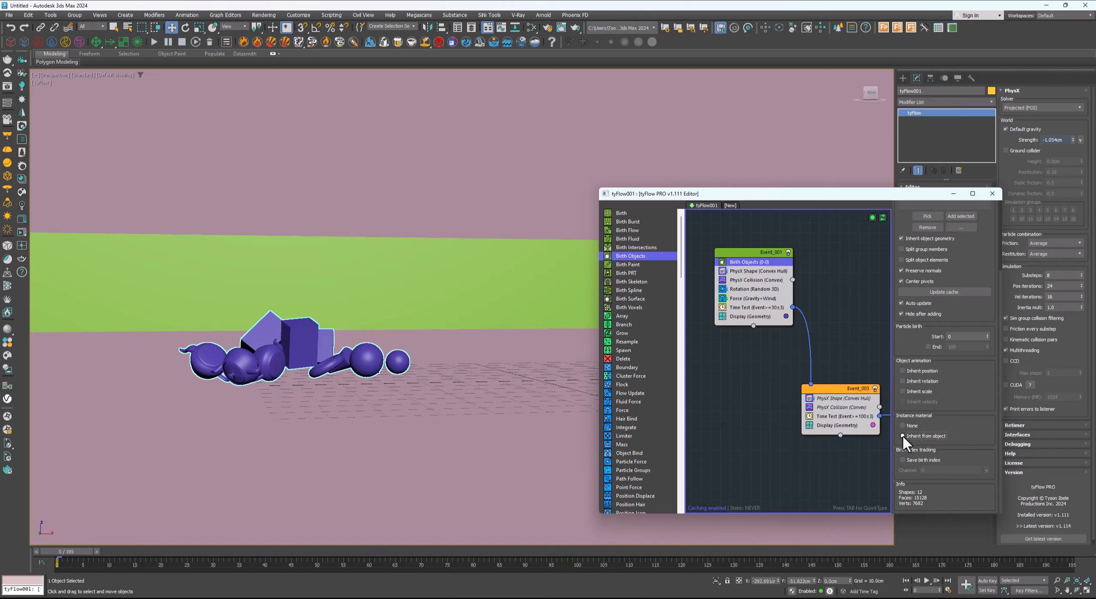
Add a Mesh operator to Event_001 between its Time Test and Display operators
left_click(756, 311)
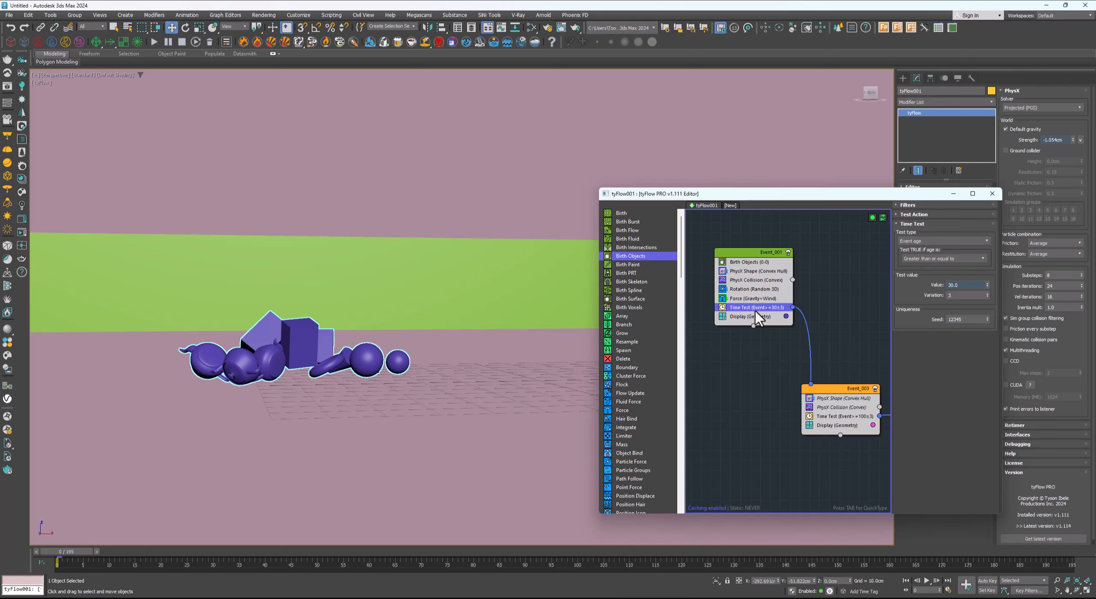
key("Tab")
type("mesh")
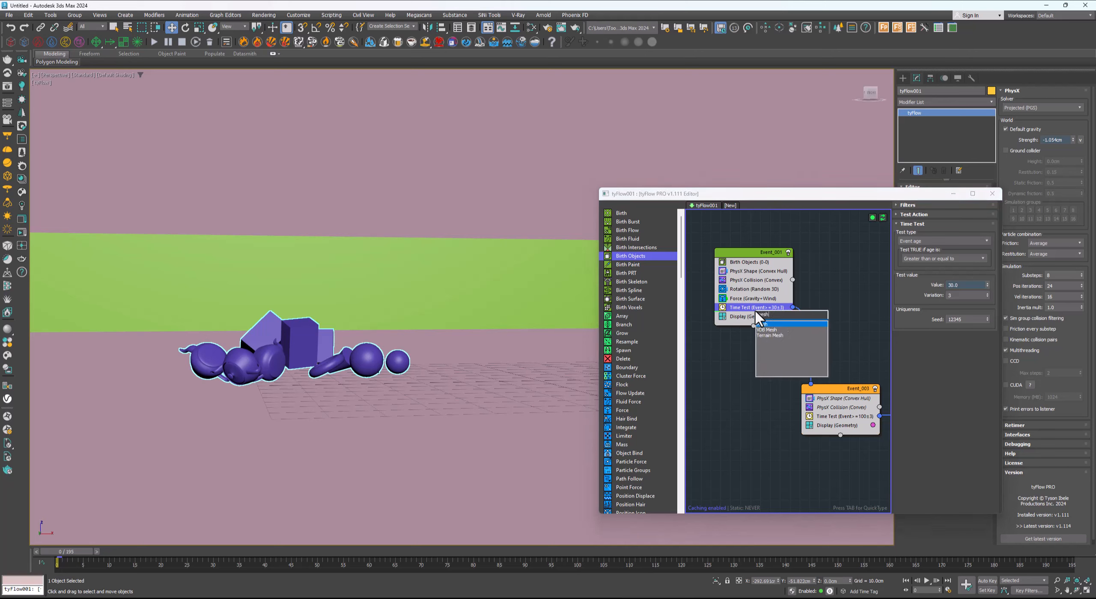
key("Return")
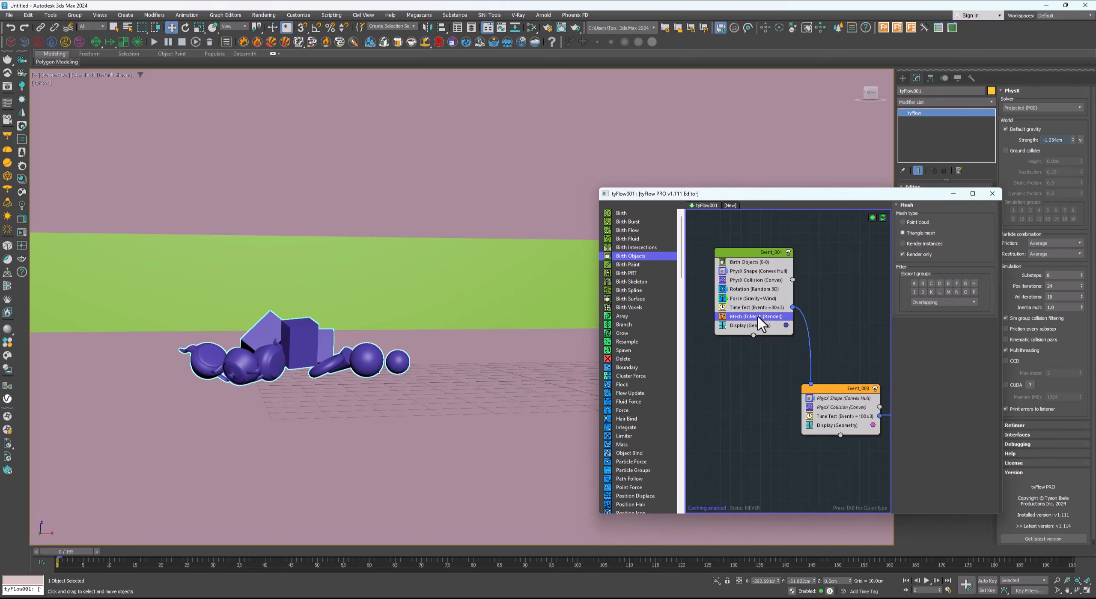
Copy the triangle-mesh Mesh operator into the three events that follow Event_001, placing it above each Display operator
scroll(766, 326, "down", 1)
left_click_drag(736, 301, 802, 396)
scroll(809, 400, "down", 1)
middle_click_drag(809, 400, 735, 335)
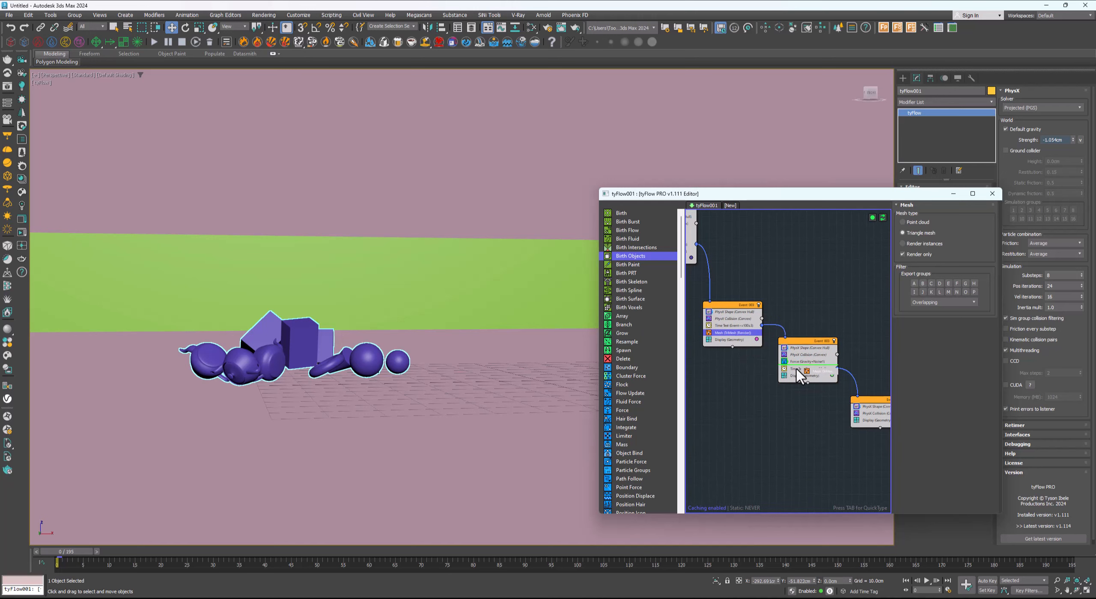
left_click_drag(798, 371, 799, 372)
middle_click_drag(799, 371, 759, 337)
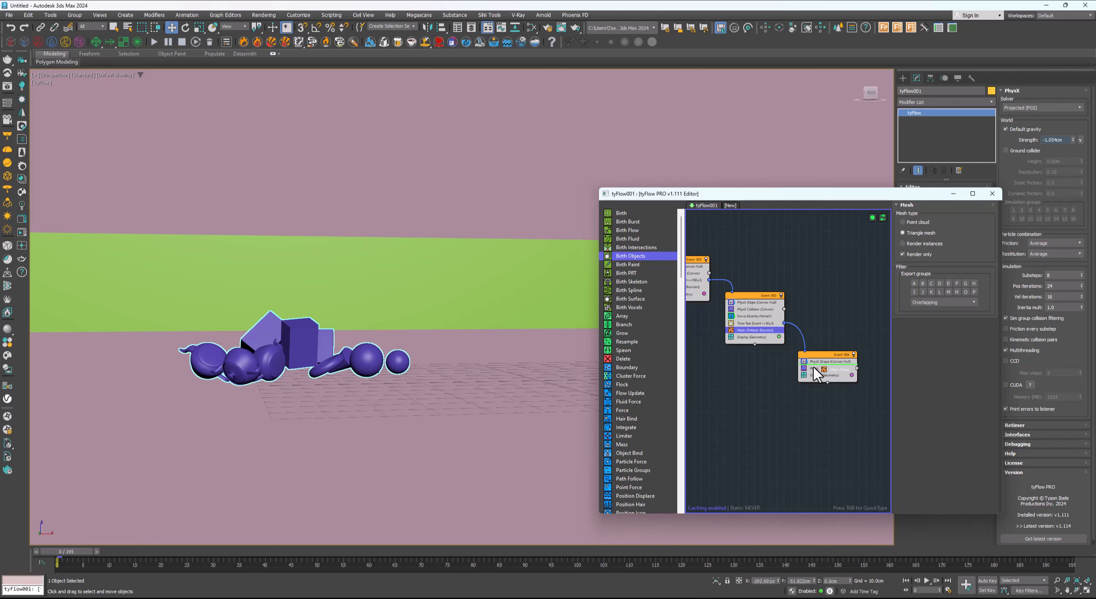
left_click_drag(822, 379, 821, 377)
scroll(805, 369, "up", 1)
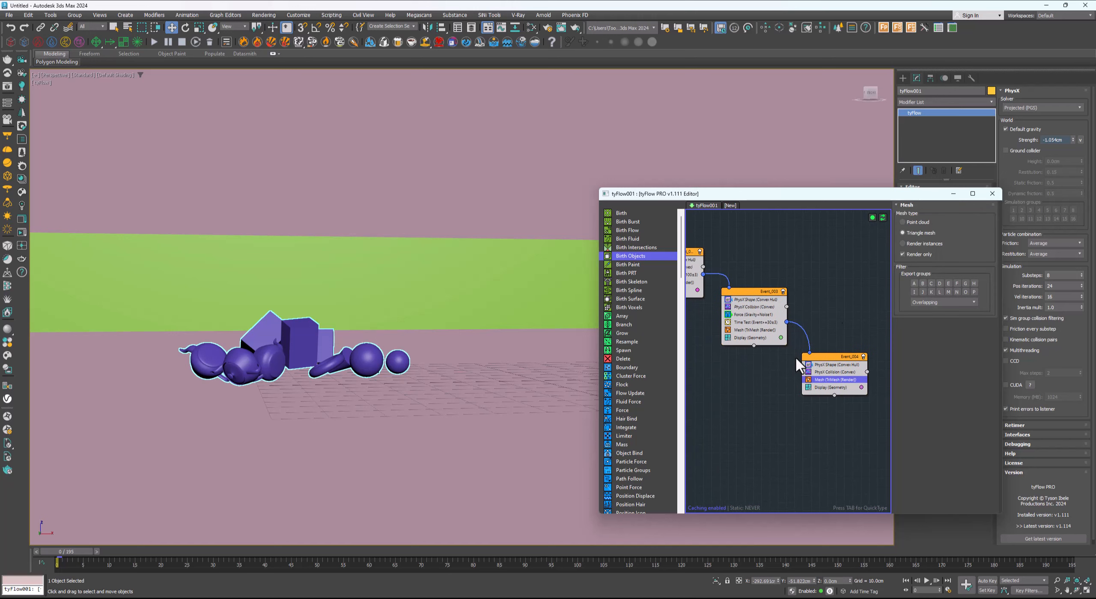
Minimize the tyFlow editor and scrub the timeline to the last frame to simulate the whole flow
left_click(953, 196)
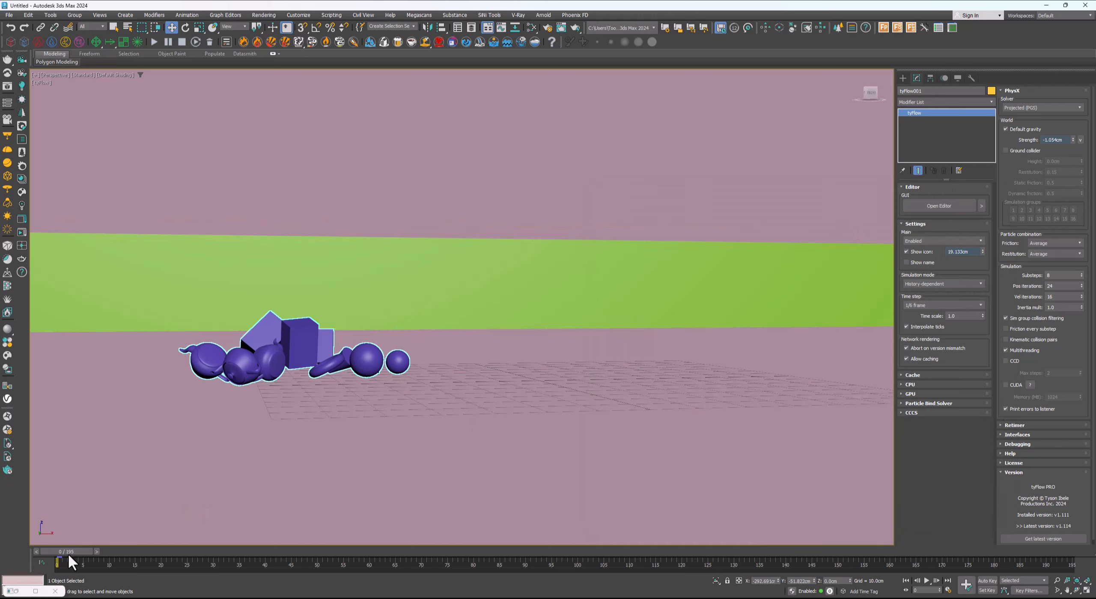
left_click_drag(67, 552, 949, 580)
left_click_drag(1027, 578, 1067, 560)
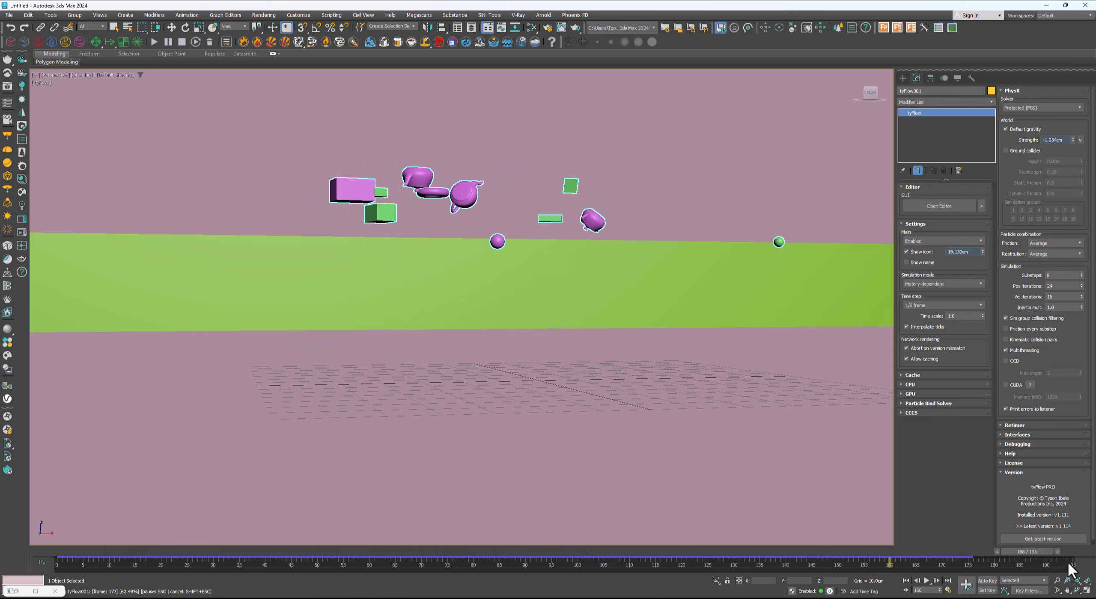
Play the cached simulation twice from the first frame and return to frame 0
left_click(926, 580)
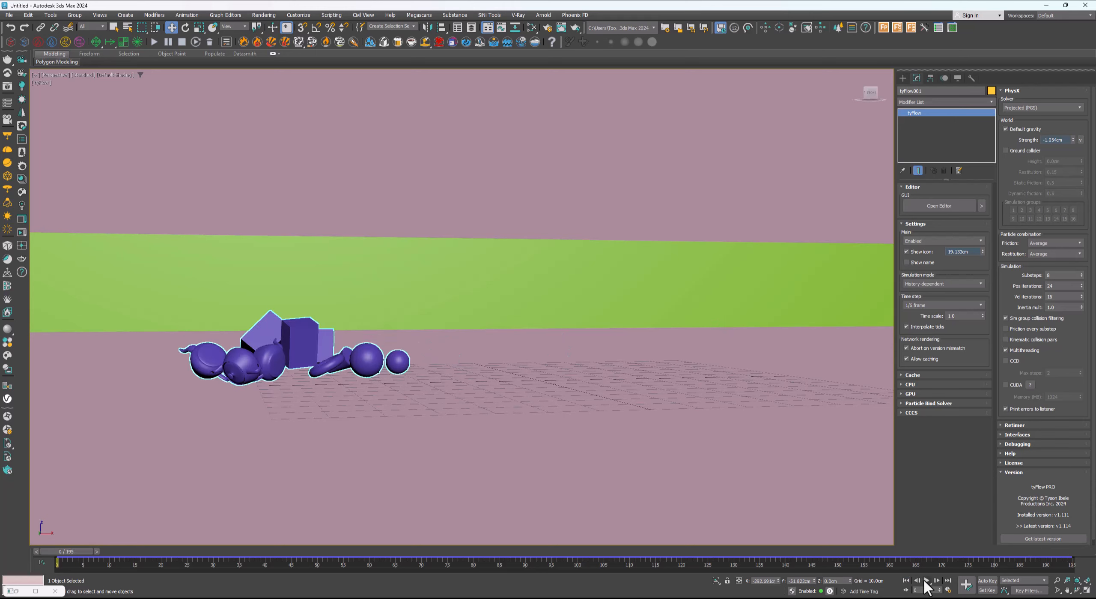
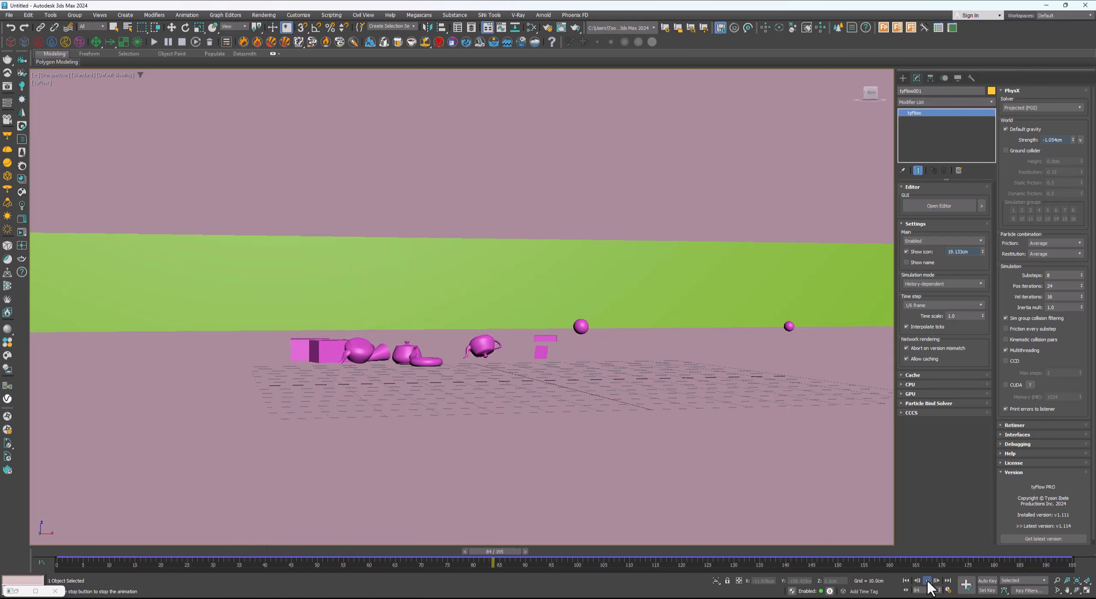
left_click(928, 580)
left_click(906, 580)
left_click(929, 582)
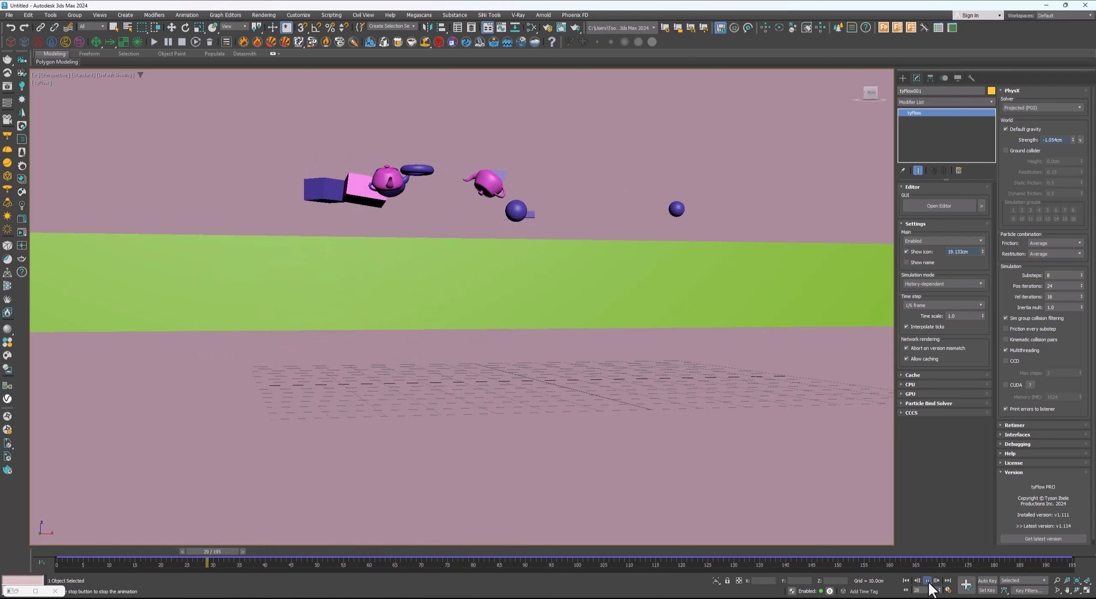
left_click(927, 580)
left_click(905, 580)
key("w")
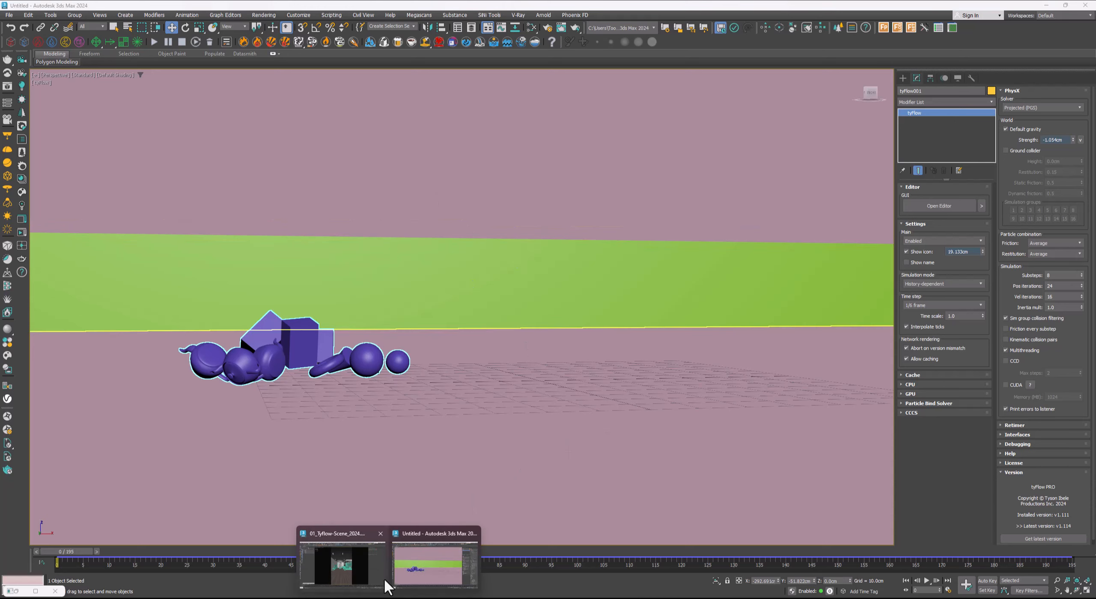
Switch to the 01_Tyflow-Scene_2024 window, show Perspective beside the Main Camera view, and frame the apartment's door side
left_click(360, 567)
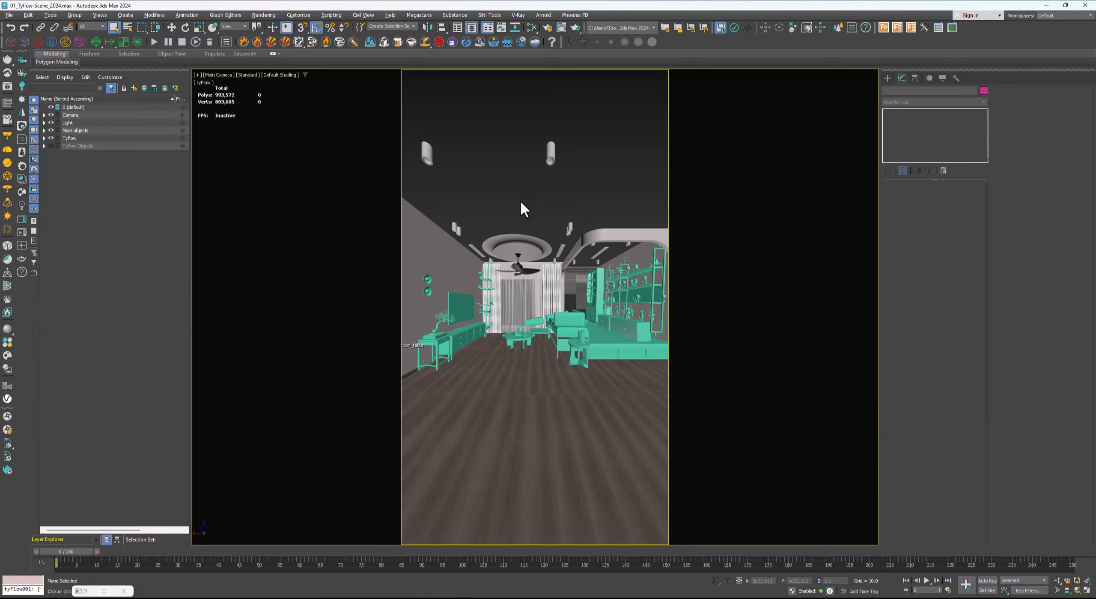
key("alt+w")
scroll(429, 306, "down", 5)
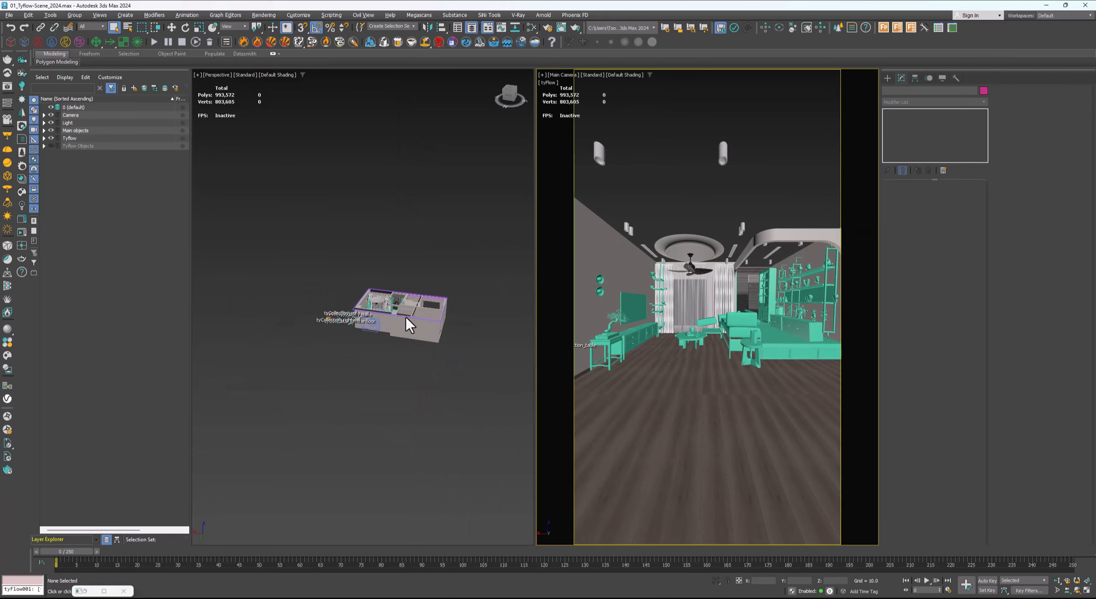
scroll(385, 324, "up", 3)
middle_click_drag(378, 325, 388, 328, "alt")
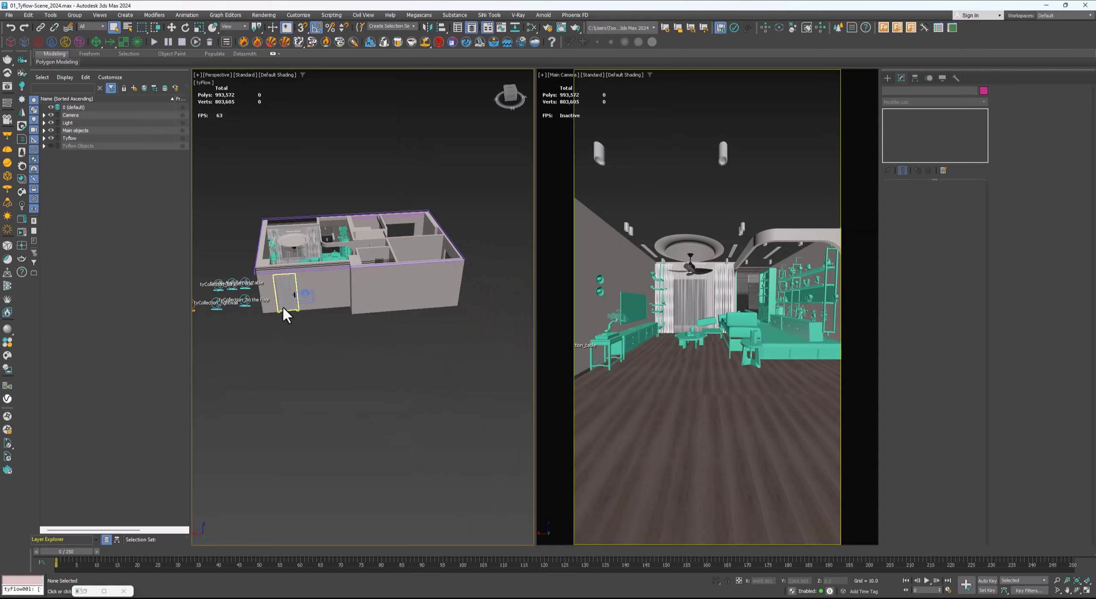
middle_click_drag(284, 309, 388, 343)
scroll(397, 331, "up", 4)
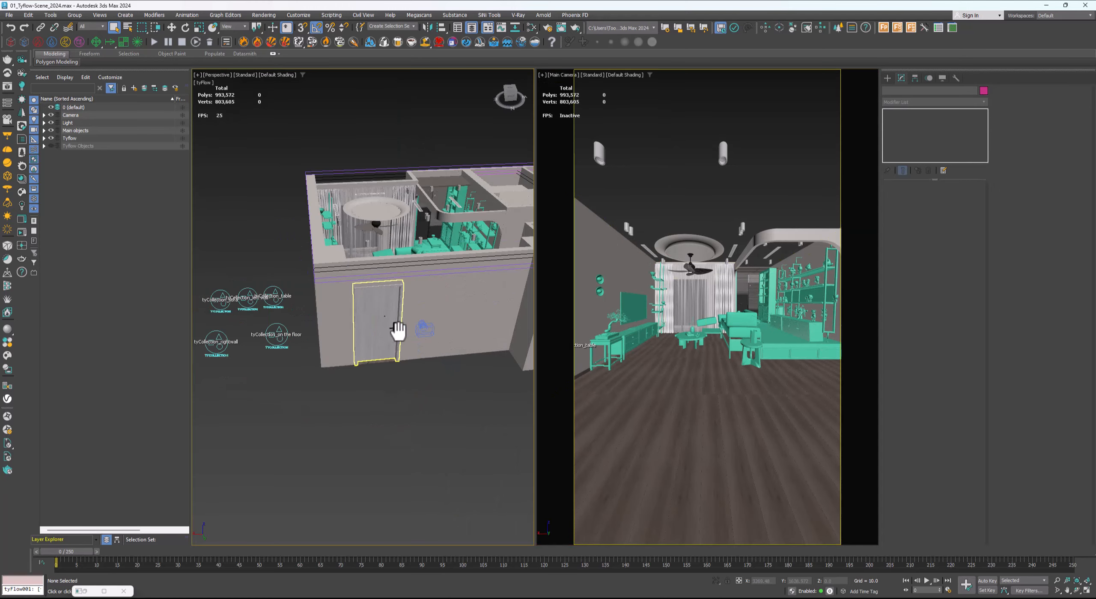
Check the renderer and output size in the Render Setup dialog, then close it
left_click(548, 28)
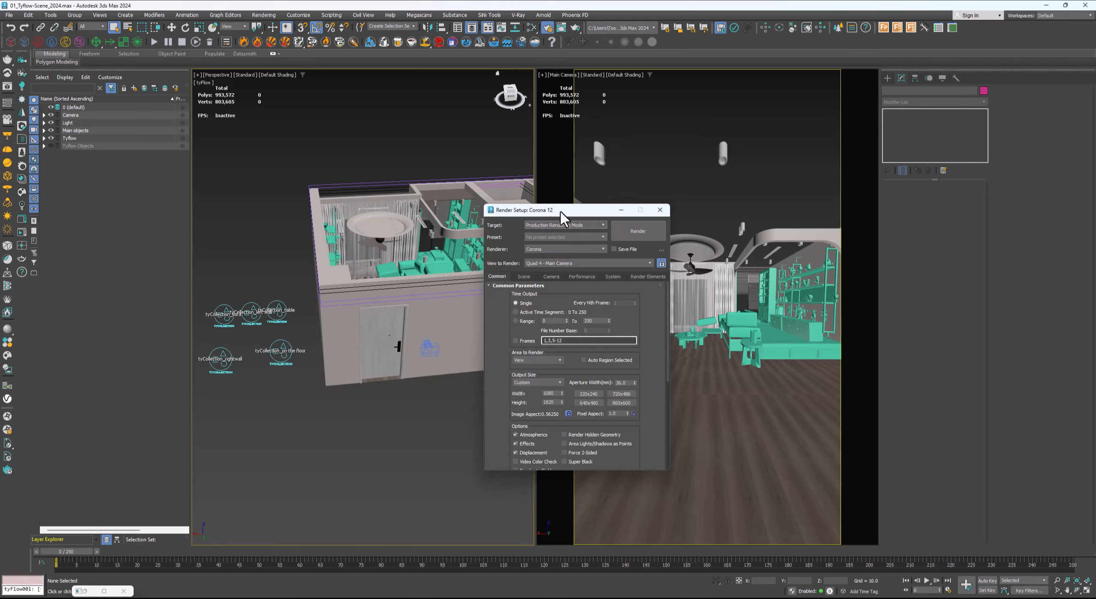
left_click_drag(558, 210, 567, 197)
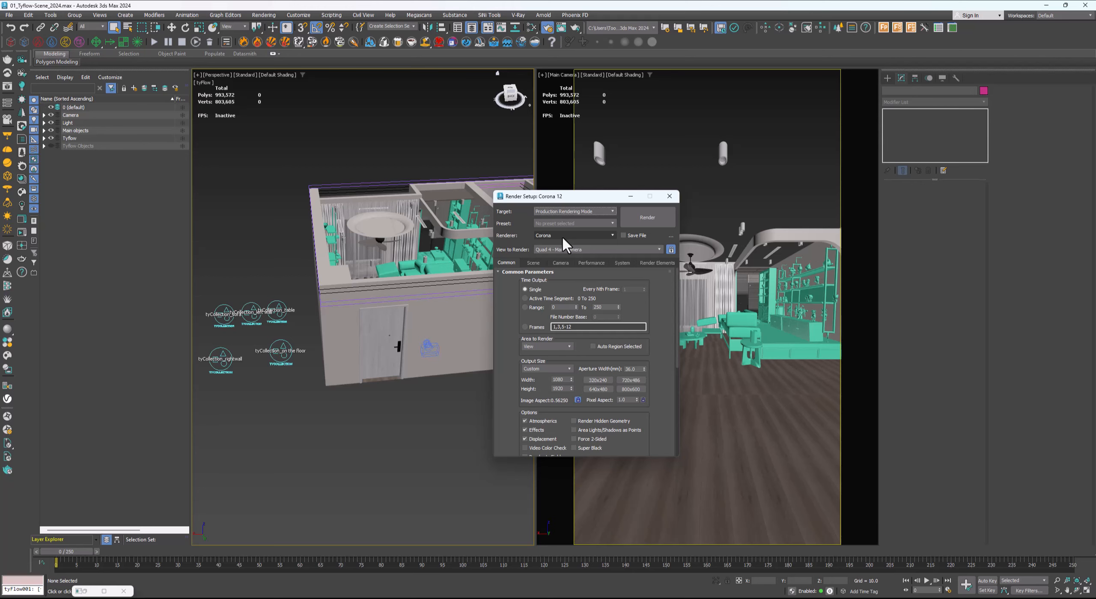
left_click(670, 197)
Unhide the Lights category so the scene's lights show in both viewports
scroll(385, 294, "up", 5)
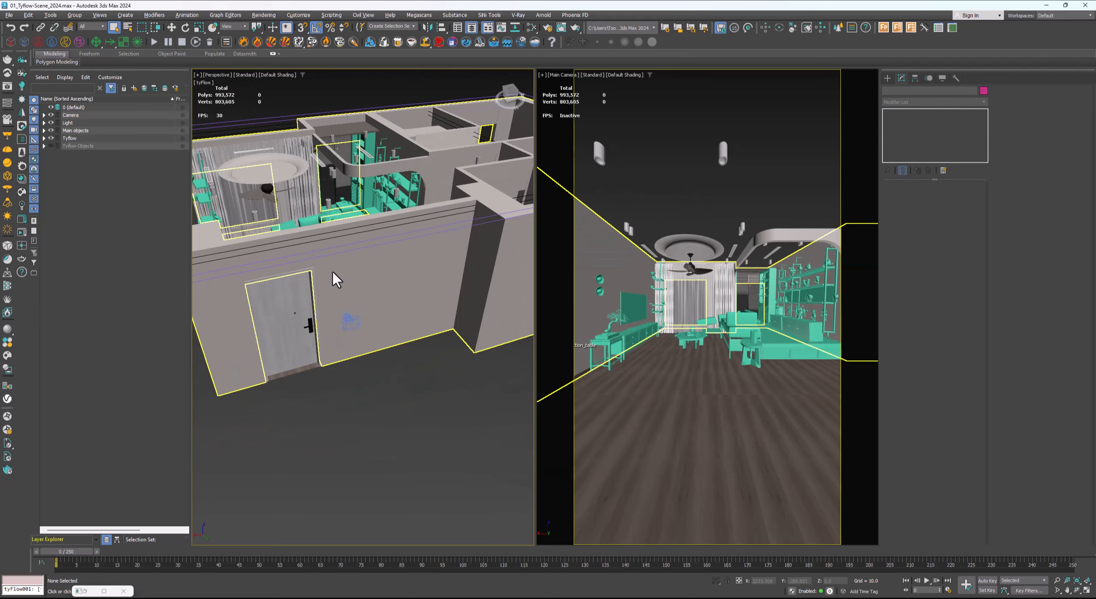
middle_click_drag(332, 269, 421, 330)
middle_click_drag(357, 291, 423, 316)
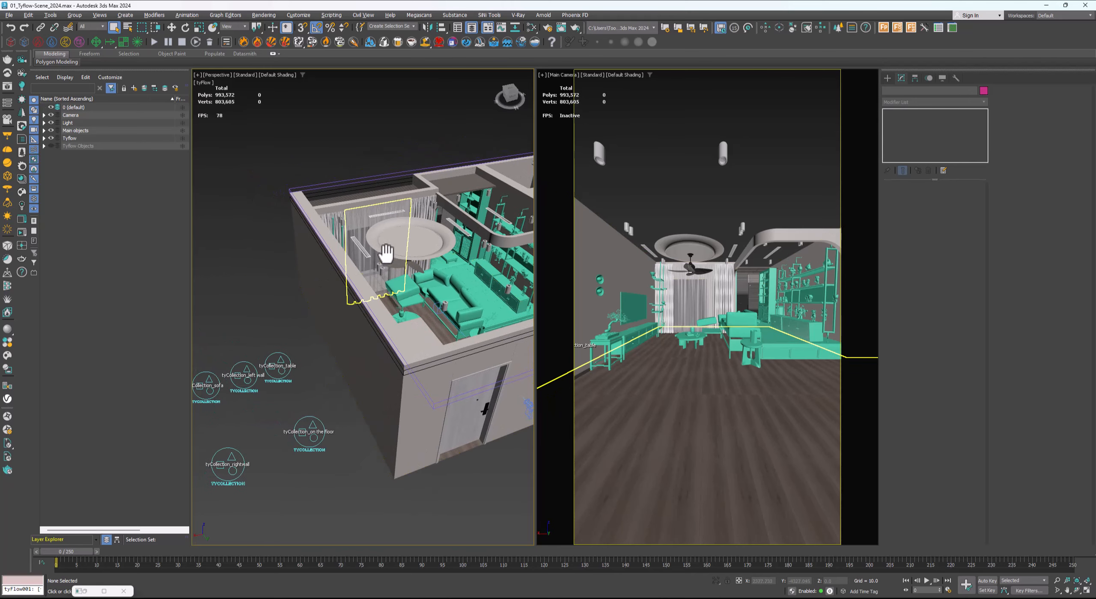
scroll(381, 247, "up", 3)
scroll(350, 278, "down", 8)
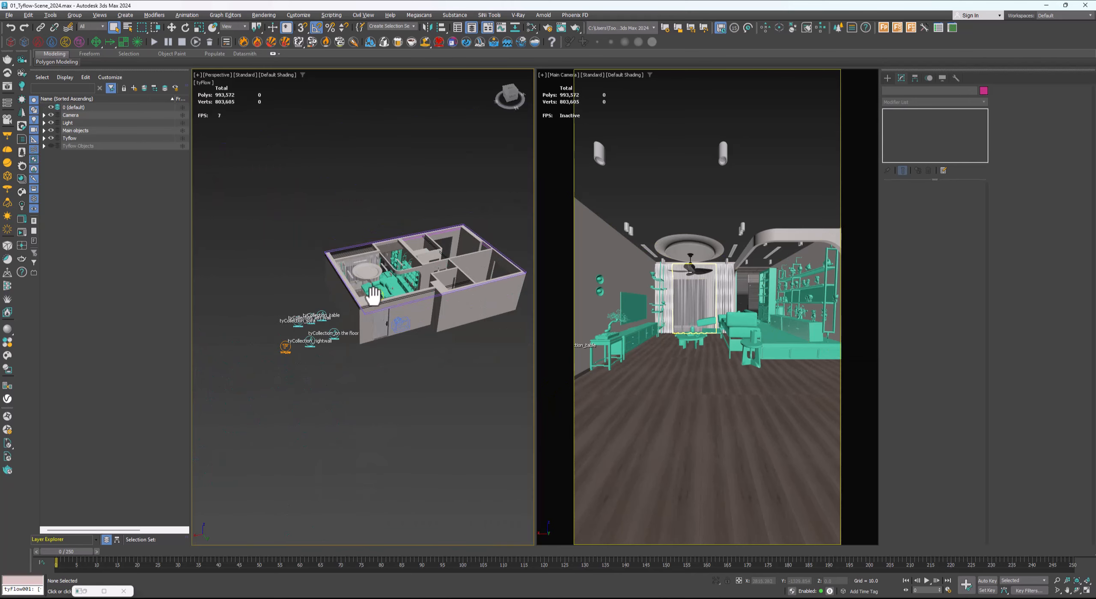
scroll(373, 295, "up", 5)
left_click(889, 78)
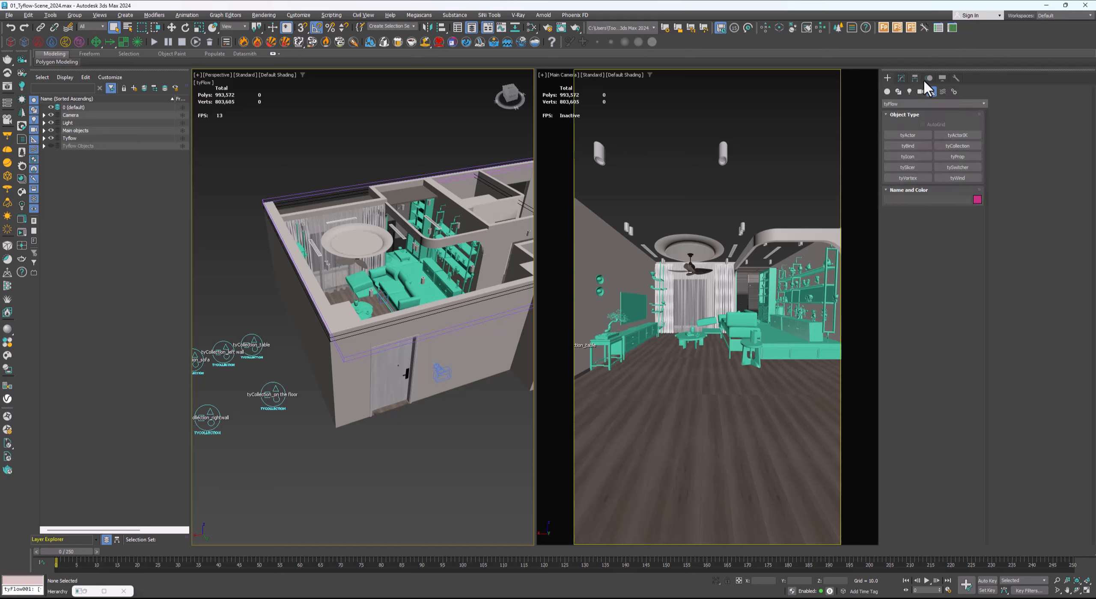
left_click(942, 78)
left_click(890, 196)
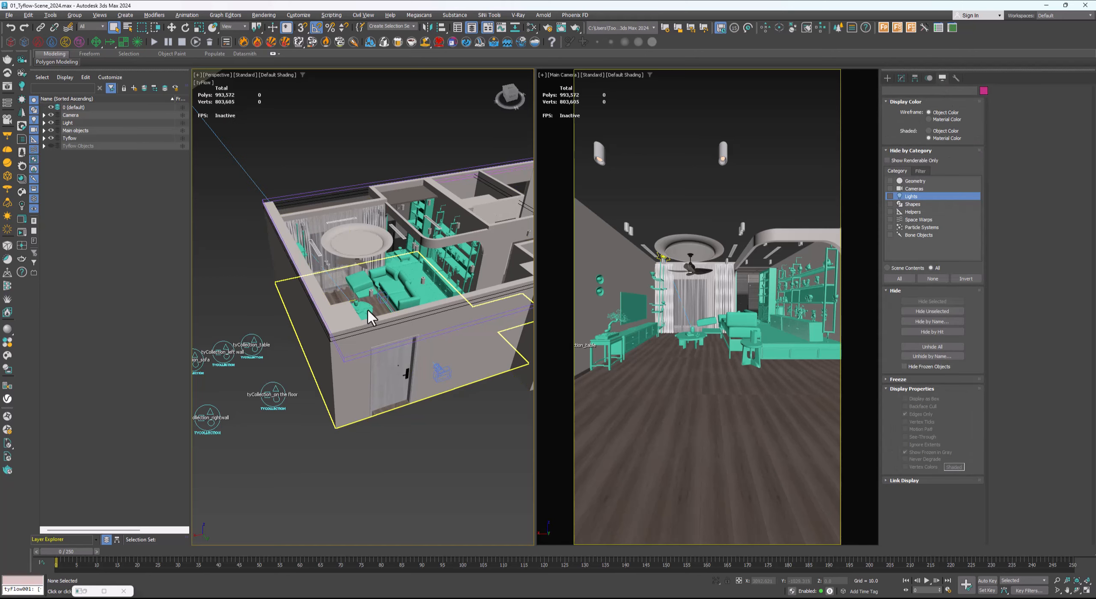
Select the Corona Sun outside the apartment and examine its intensity, size and placement relative to the windows
scroll(303, 254, "down", 8)
left_click_drag(308, 198, 250, 235)
middle_click_drag(250, 235, 428, 253, "alt")
left_click(901, 78)
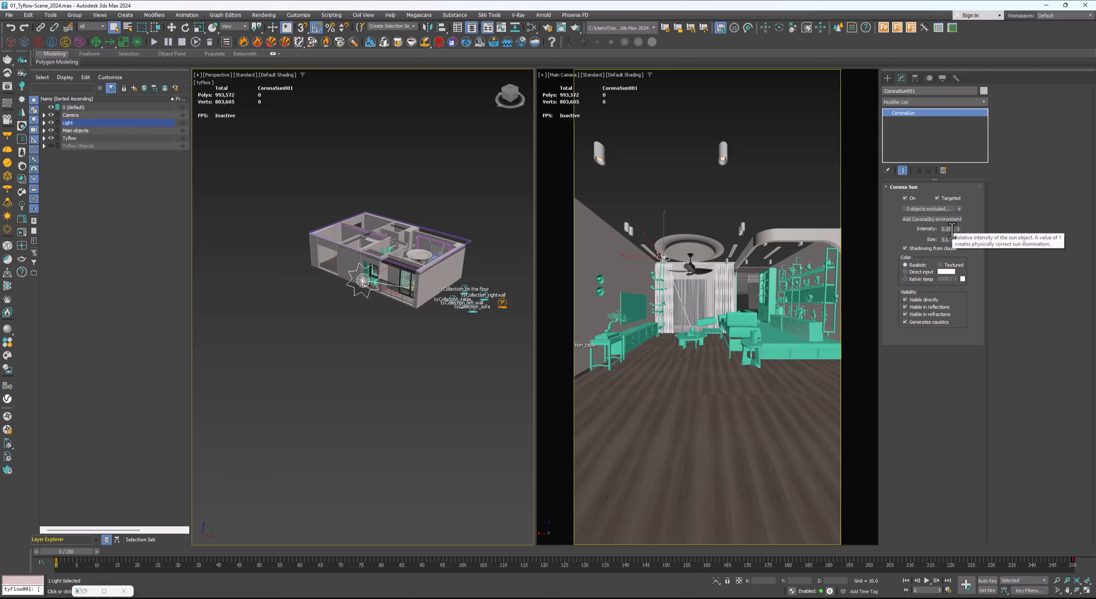
scroll(421, 288, "up", 8)
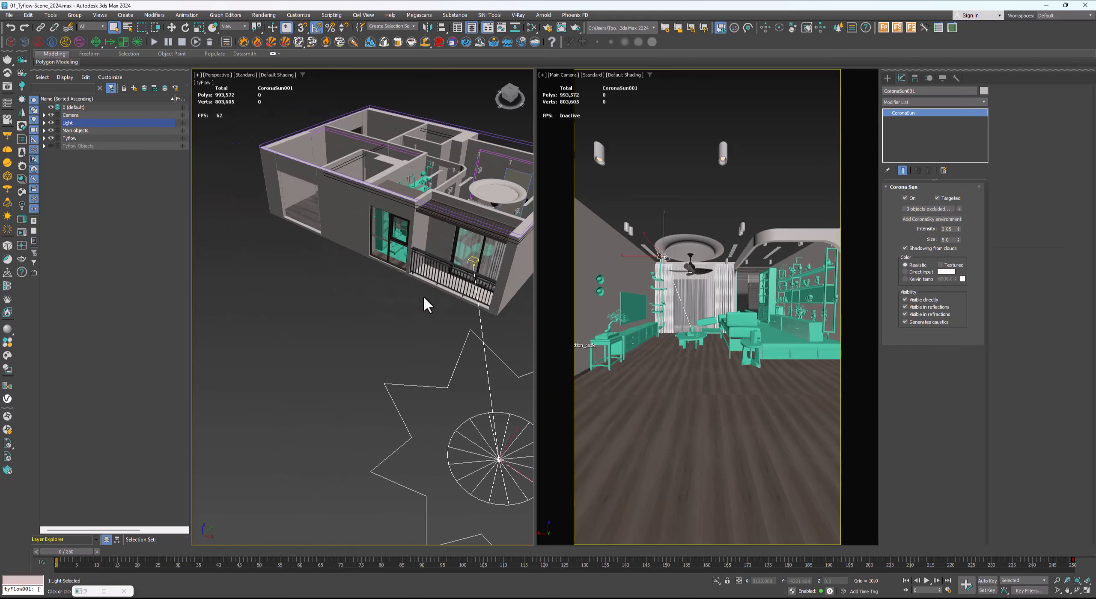
scroll(421, 299, "down", 6)
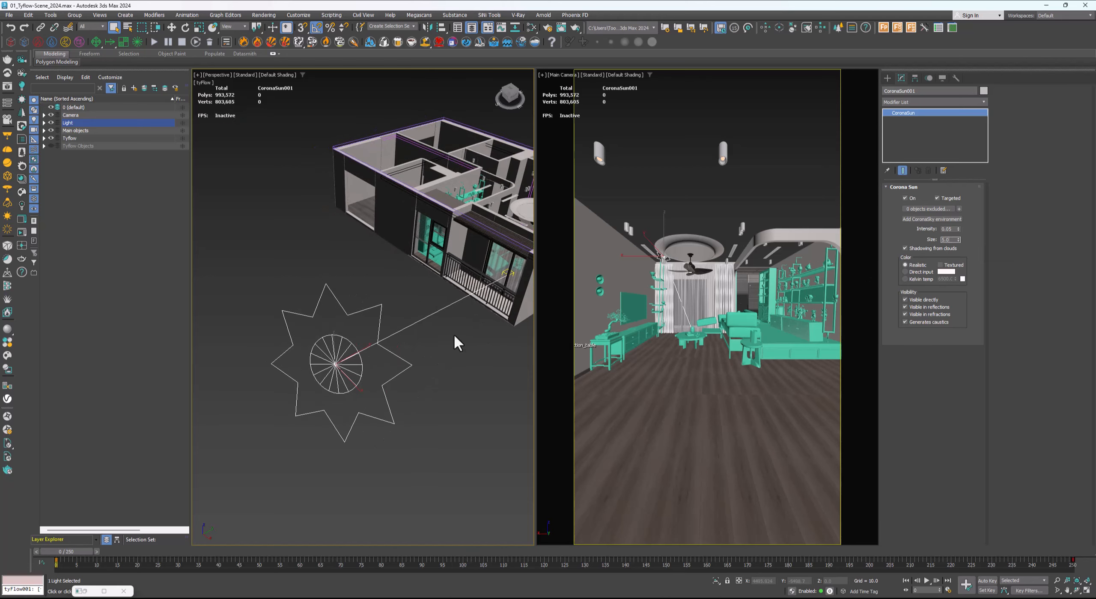
middle_click_drag(454, 335, 491, 244, "alt")
scroll(436, 344, "down", 4)
key("w")
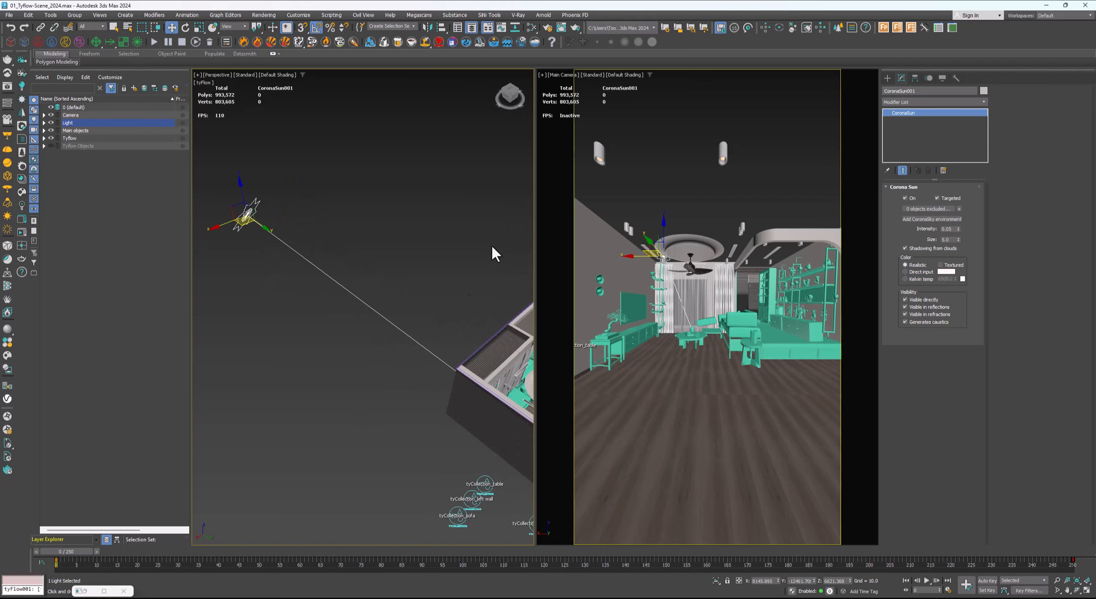
Review the Scene Environment and override settings in the Corona Render Setup
left_click(548, 27)
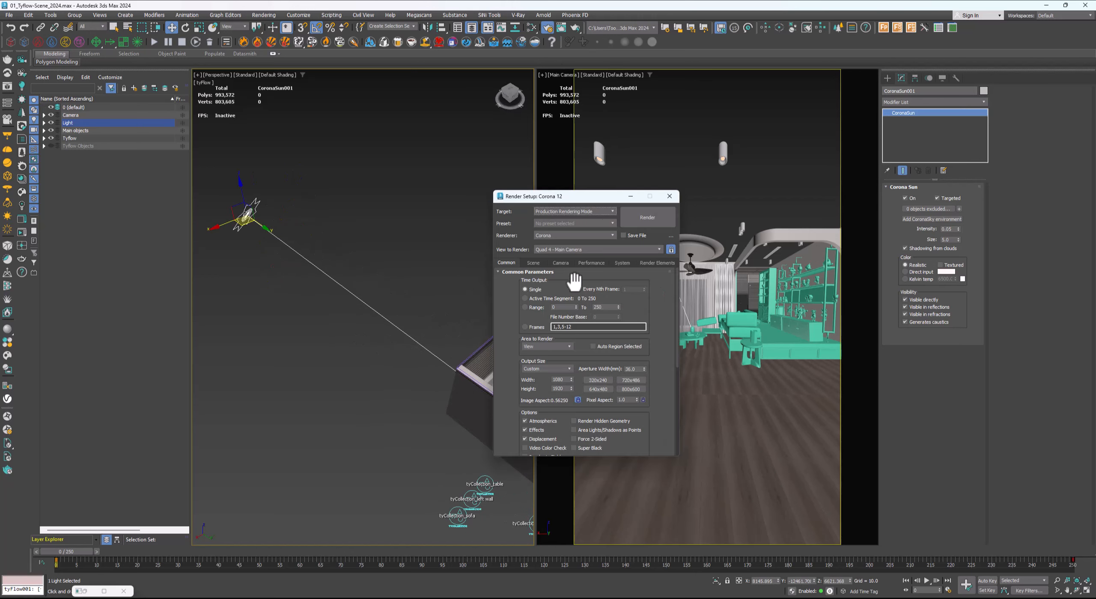
left_click(533, 262)
left_click_drag(558, 391, 567, 305)
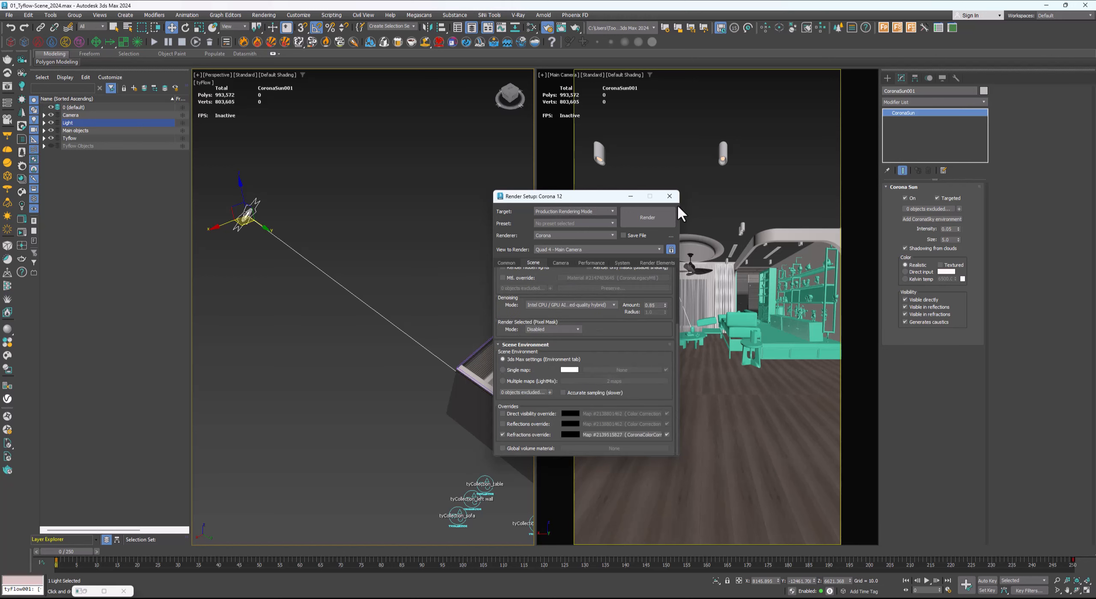
Deselect the sun, and open the Environment and Effects dialog and the Slate Material Editor side by side
left_click(423, 292)
key("8")
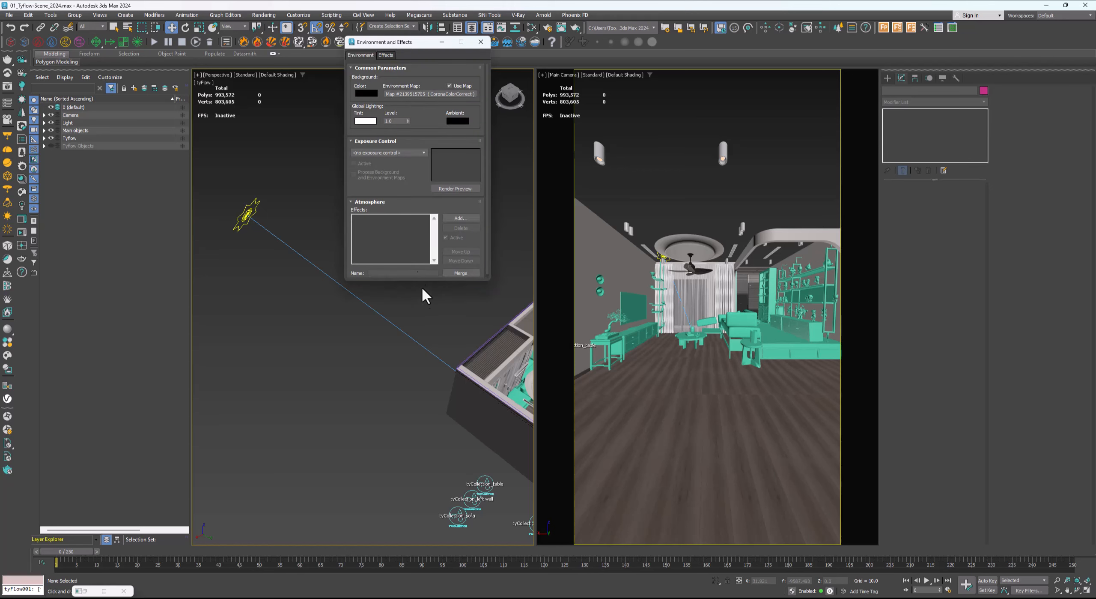
left_click_drag(428, 46, 350, 89)
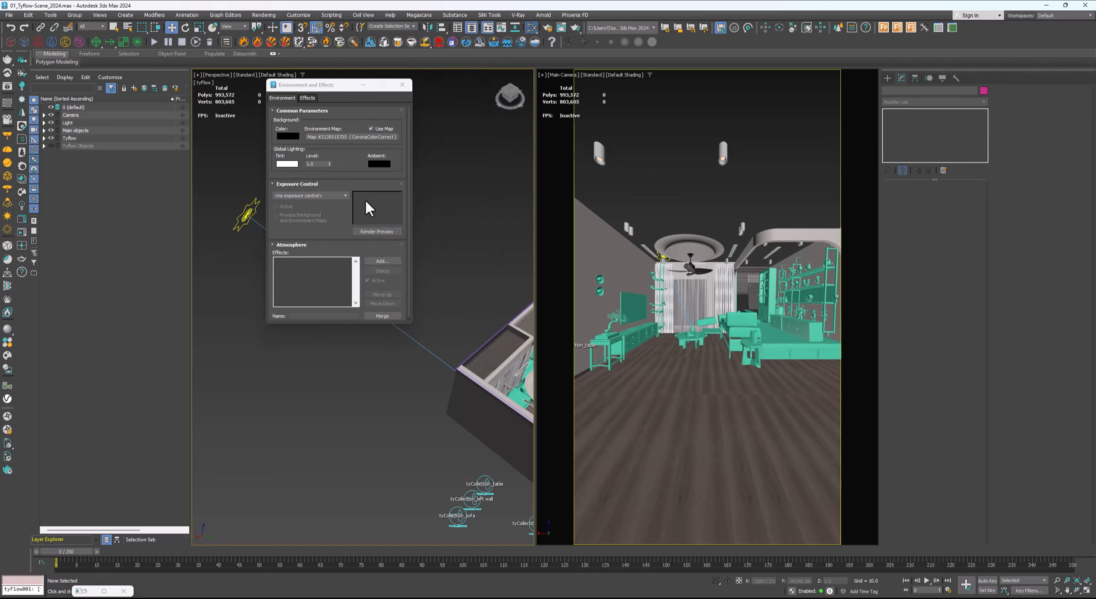
key("m")
left_click_drag(262, 233, 687, 253)
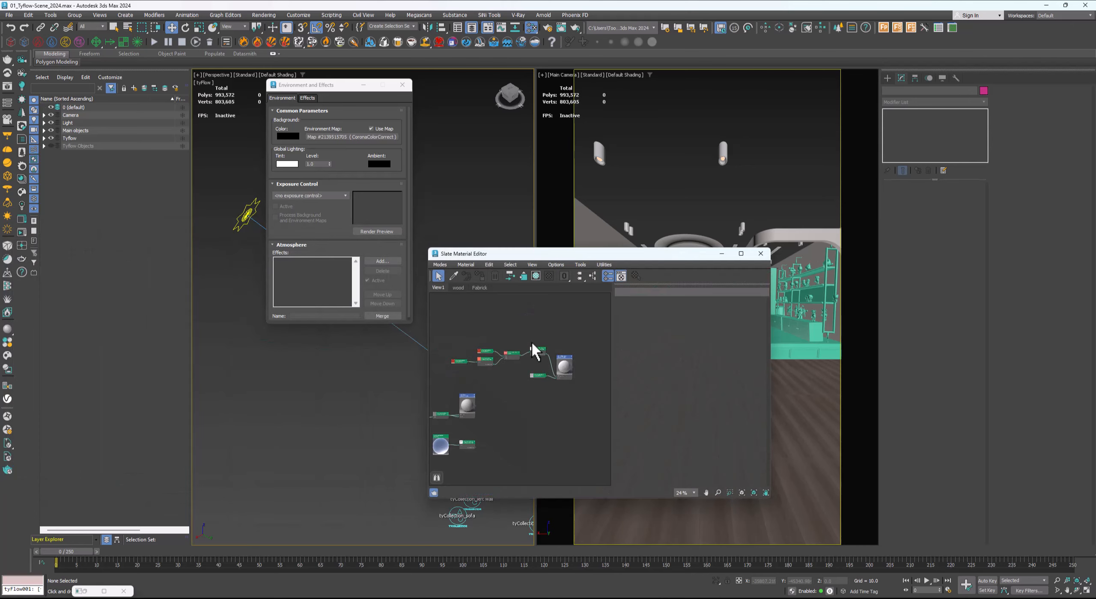
Bring the CoronaColorCorrect environment map into an empty area of the Slate Material Editor as an instance
scroll(531, 341, "down", 2)
middle_click_drag(531, 341, 640, 394)
middle_click_drag(495, 387, 534, 384)
scroll(529, 381, "up", 3)
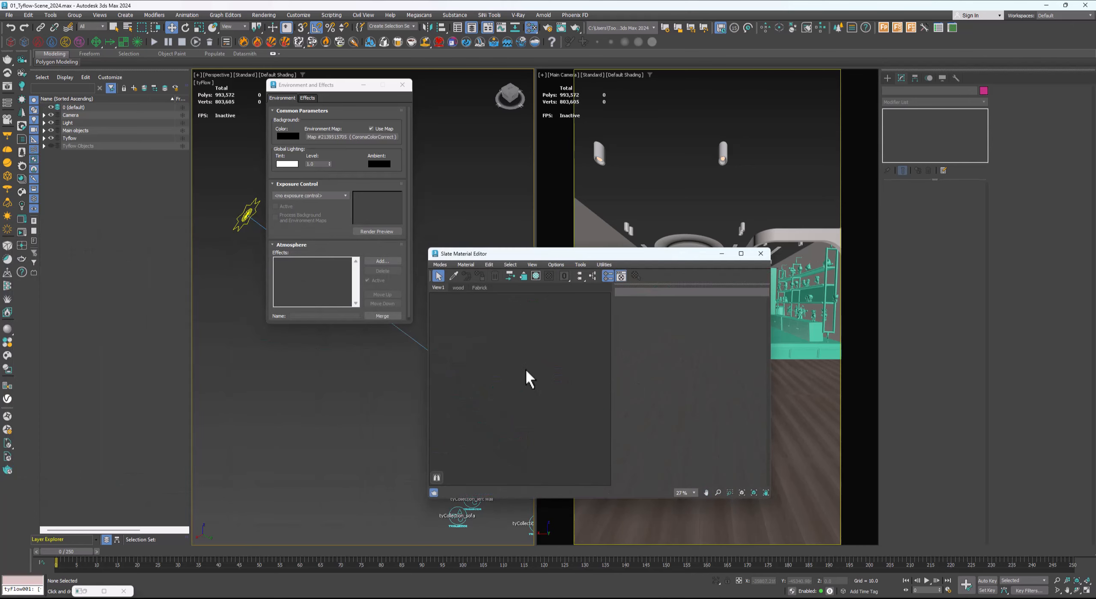
left_click_drag(362, 137, 535, 332)
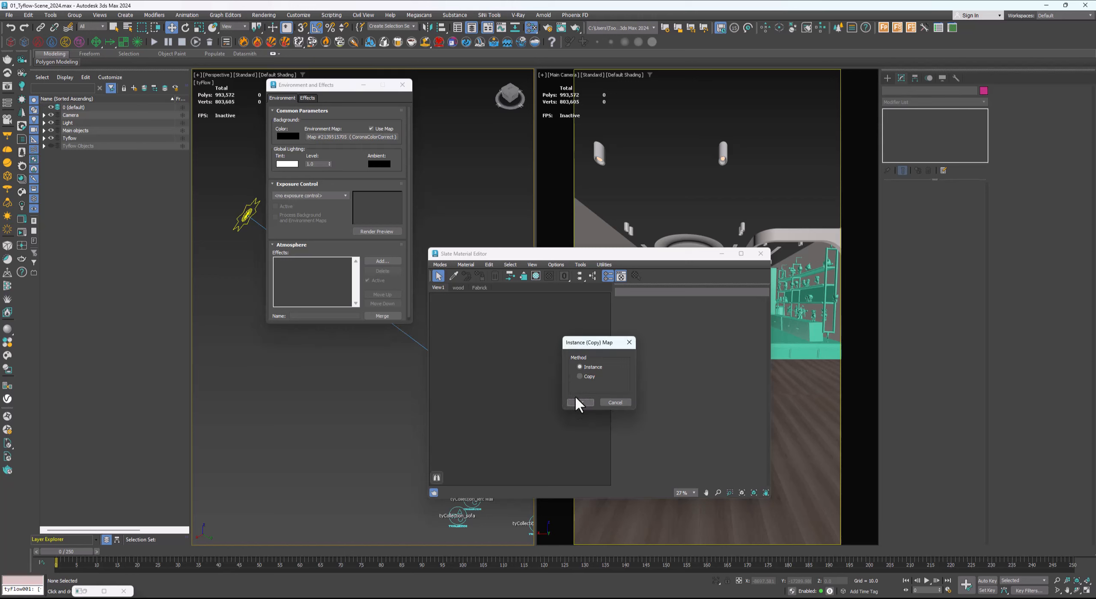
left_click(577, 400)
Find the environment map's node tree and open the parameters of its CoronaSky map
scroll(505, 347, "up", 5)
middle_click_drag(505, 346, 524, 355)
middle_click_drag(536, 421, 546, 355)
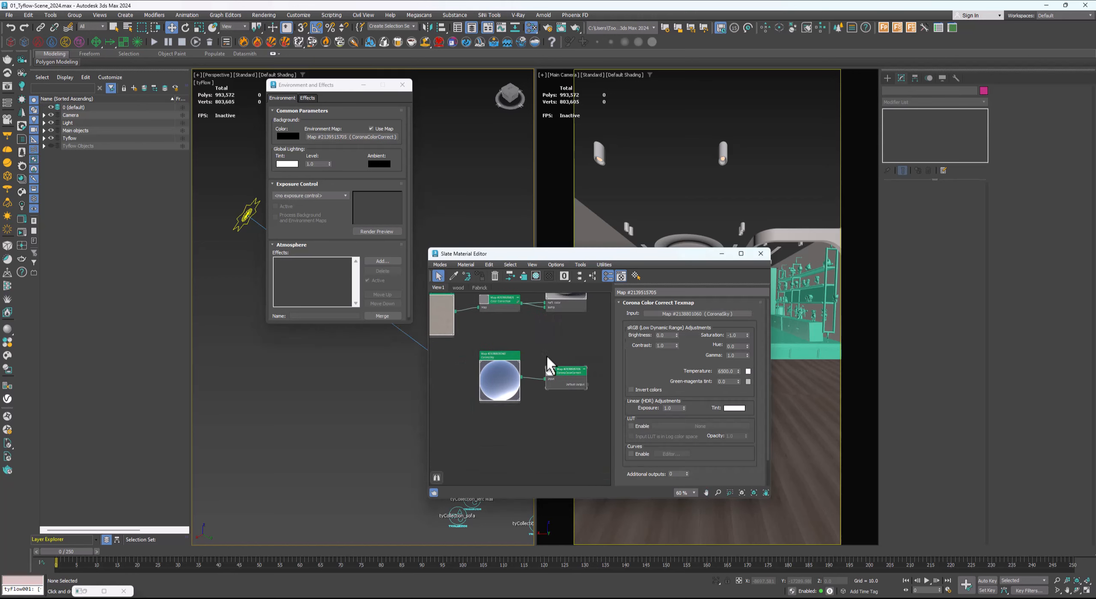
scroll(519, 394, "up", 4)
double_click(497, 377)
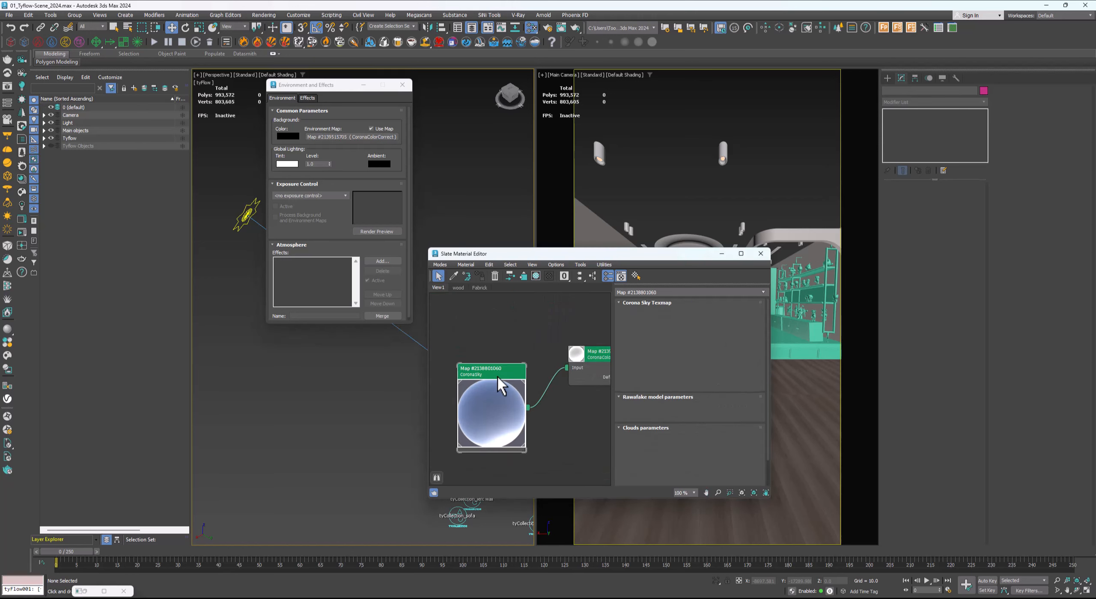
Enlarge the CoronaColorCorrect node's preview, move the node below the CoronaSky output level, and open its parameters
middle_click_drag(558, 419, 549, 399)
double_click(582, 338)
left_click_drag(547, 344, 549, 393)
middle_click_drag(549, 394, 560, 371)
double_click(552, 364)
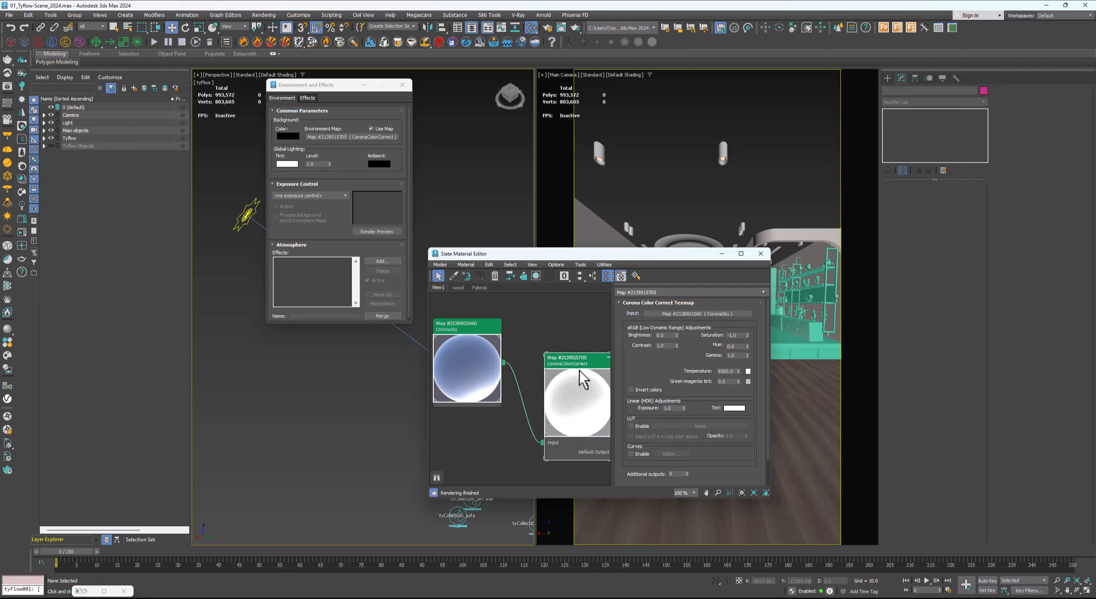
scroll(552, 357, "down", 2)
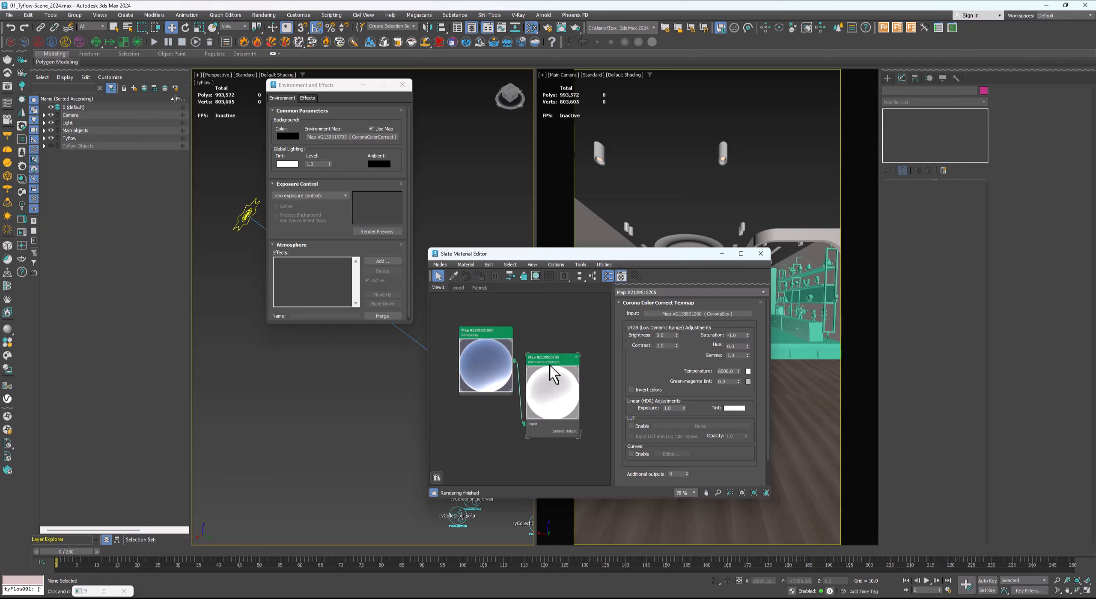
Arrange the CoronaSky and CoronaColorCorrect nodes side by side, with the CoronaColorCorrect node slightly lower
scroll(550, 363, "down", 2)
left_click_drag(545, 369, 546, 350)
middle_click_drag(527, 328, 535, 338)
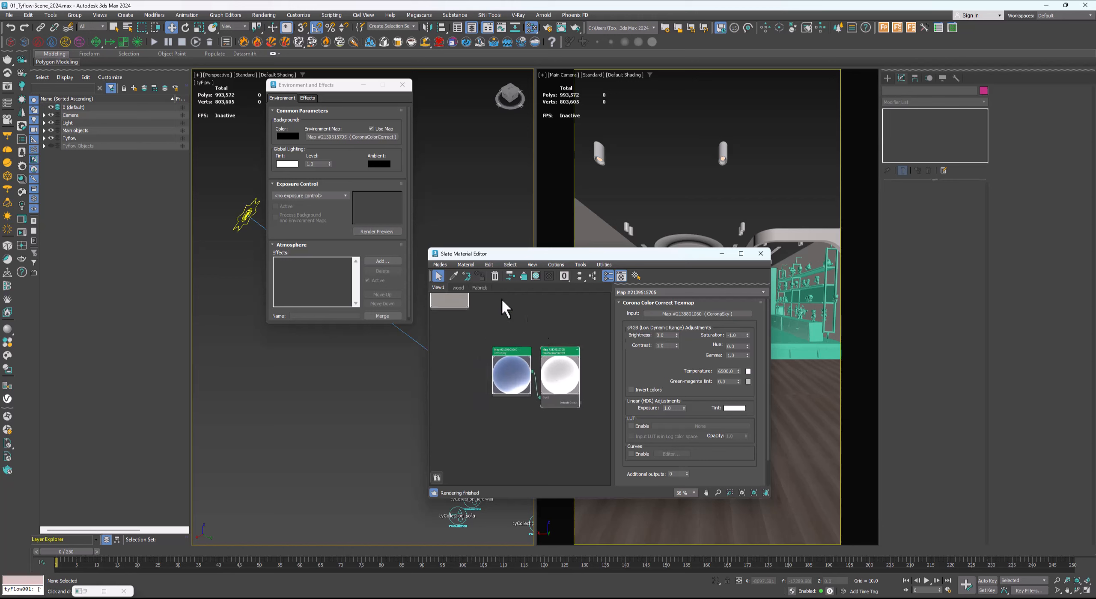
scroll(561, 338, "up", 1)
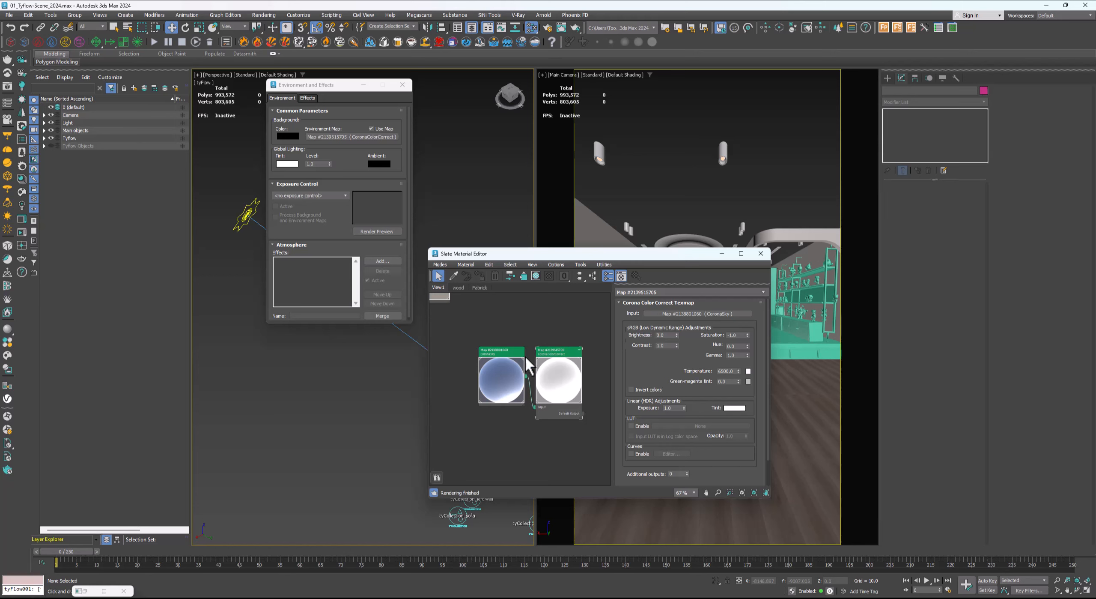
scroll(522, 355, "up", 2)
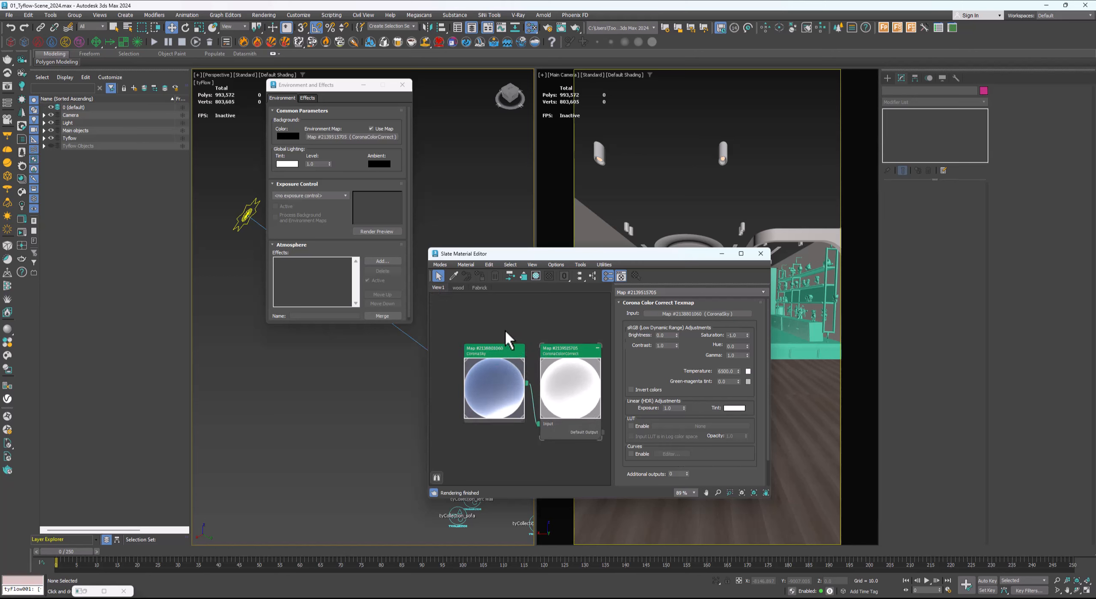
left_click_drag(506, 332, 483, 361)
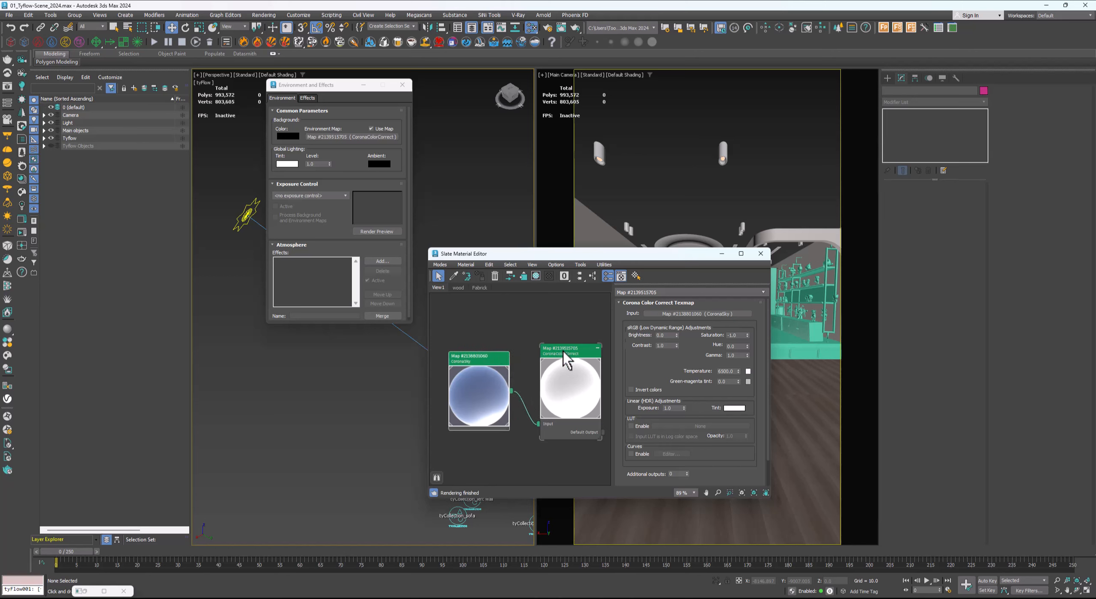
left_click_drag(557, 355, 501, 366)
scroll(491, 371, "up", 1)
middle_click_drag(530, 337, 541, 333)
scroll(520, 343, "down", 1)
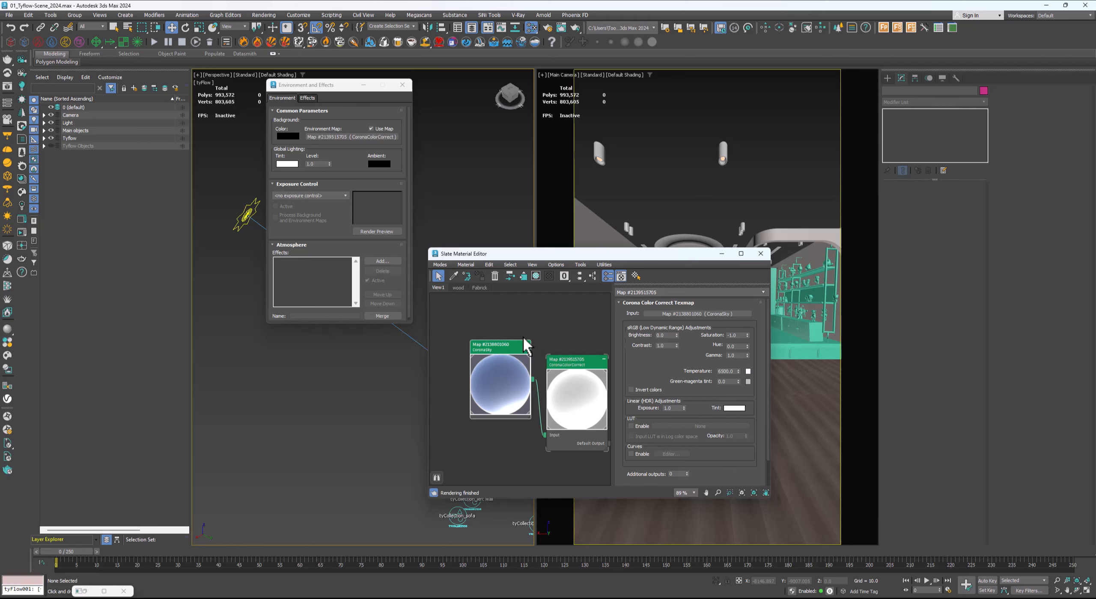
Close the Environment and Effects dialog, then move the Slate Material Editor over the Perspective view and narrow its window
left_click(402, 85)
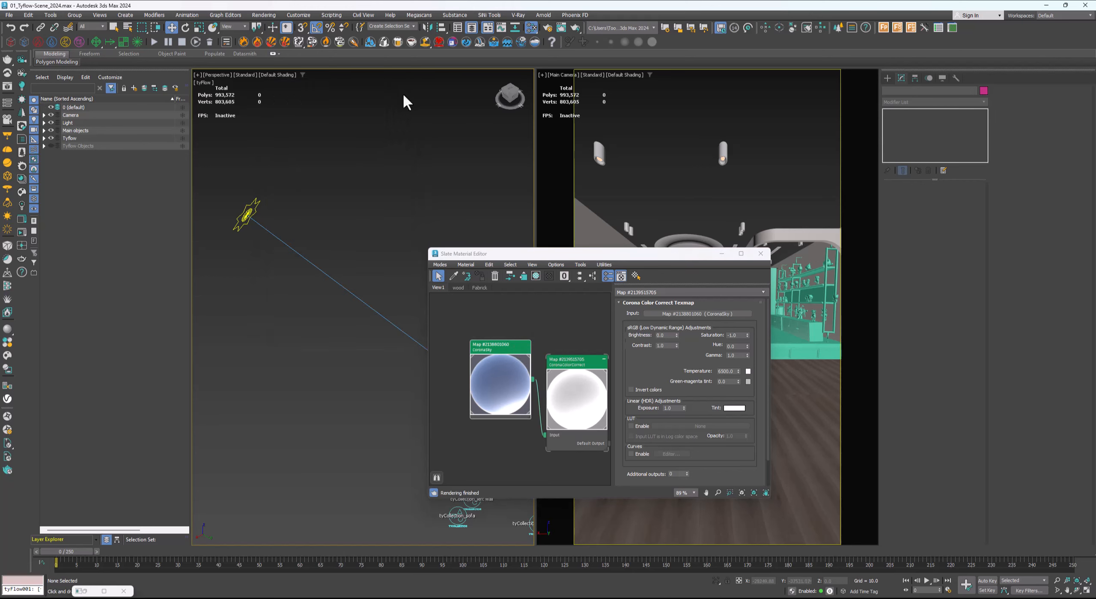
left_click_drag(654, 259, 409, 137)
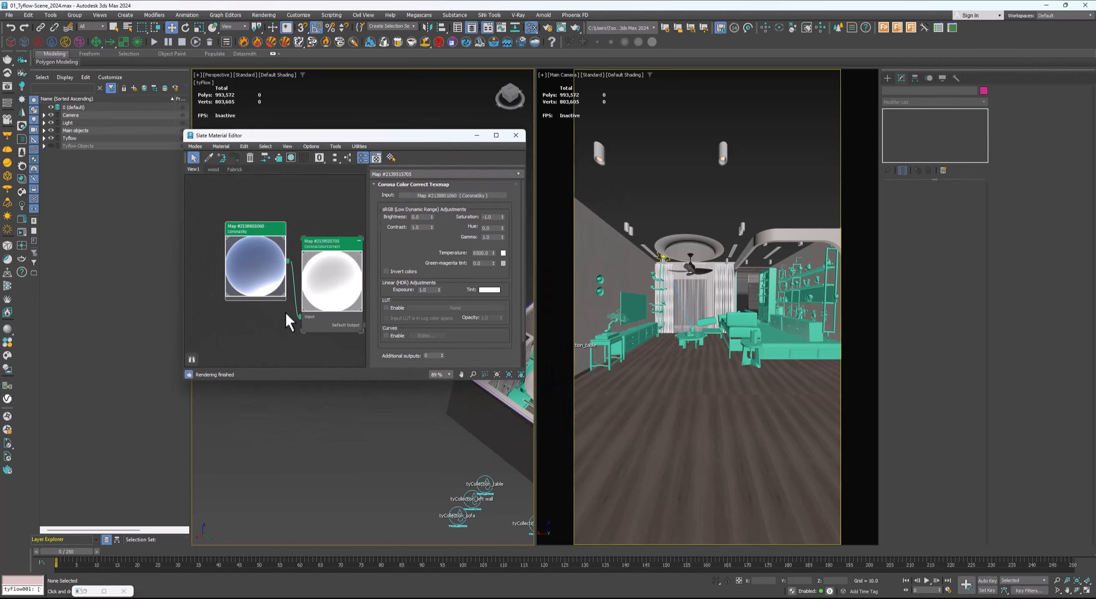
left_click_drag(184, 343, 200, 343)
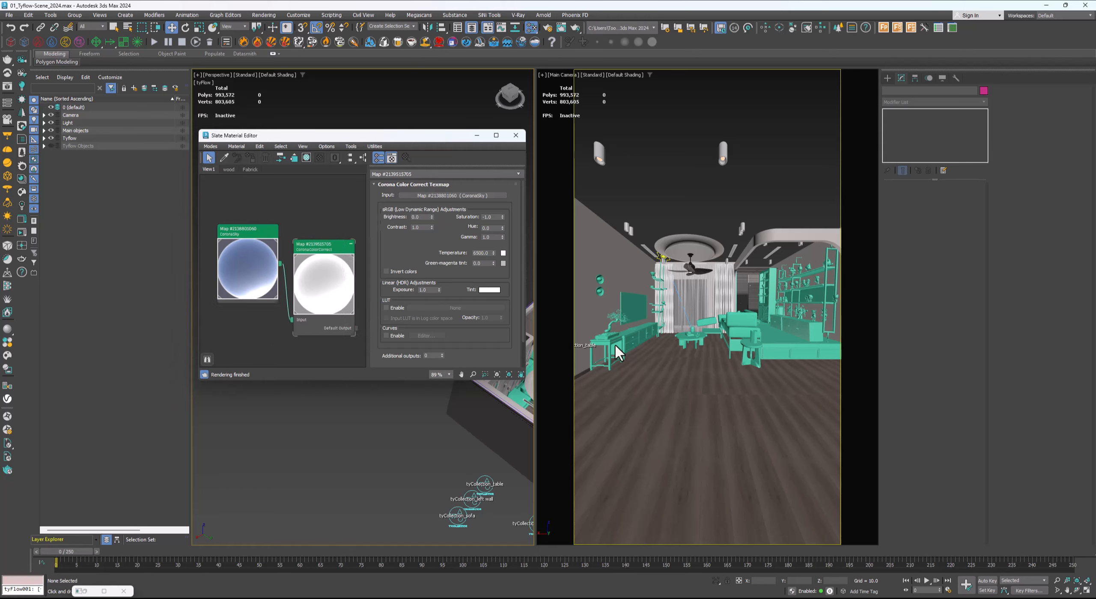
Activate the Main Camera view and set the timeline to frame 10
left_click(711, 175)
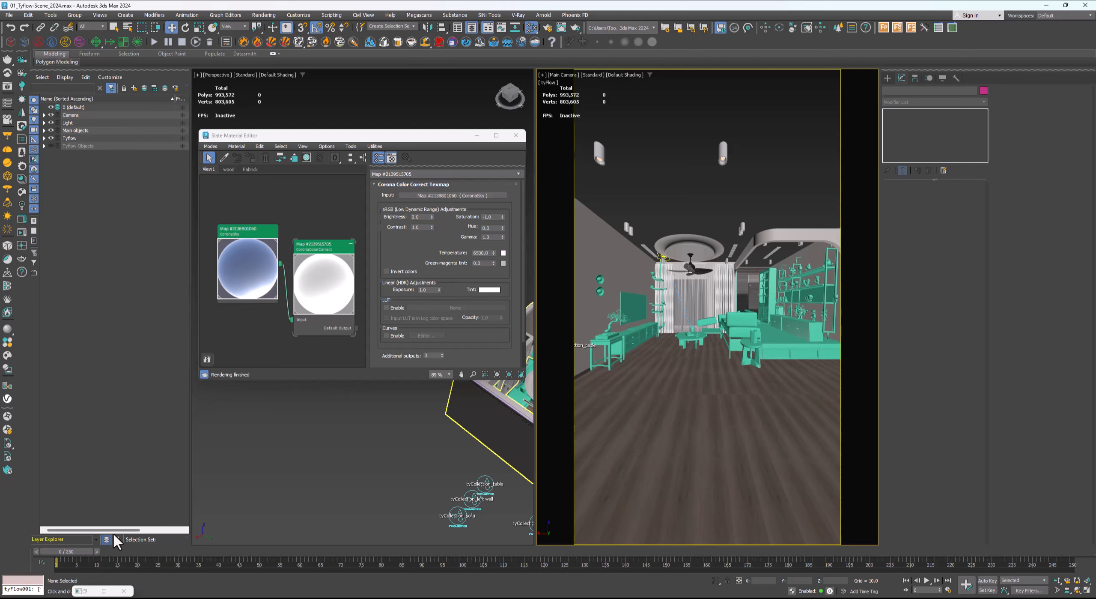
left_click_drag(81, 552, 159, 550)
scroll(373, 463, "down", 3)
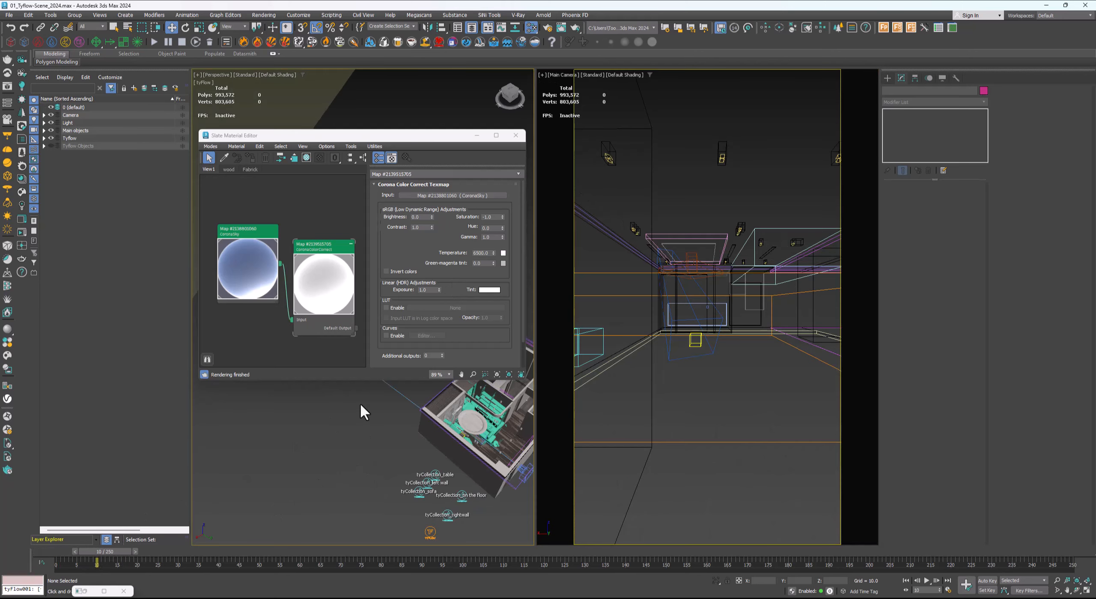
Review the Birth Objects settings, including the instance material option, in the tyFlow object's editor, then close it and deselect the object
middle_click_drag(401, 501, 387, 422)
left_click(413, 447)
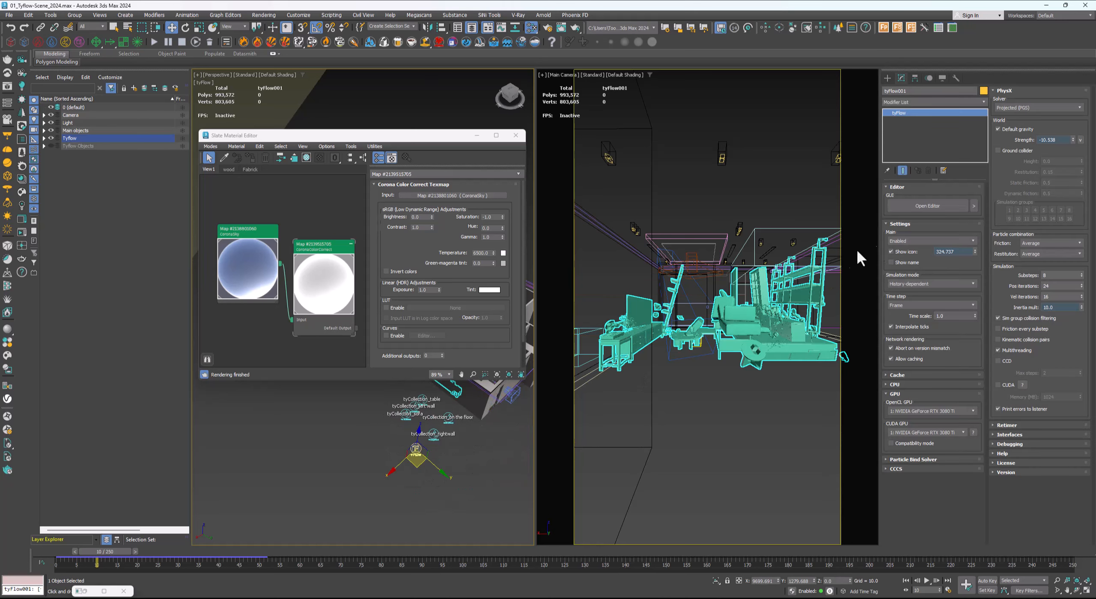
left_click(921, 206)
scroll(771, 237, "up", 2)
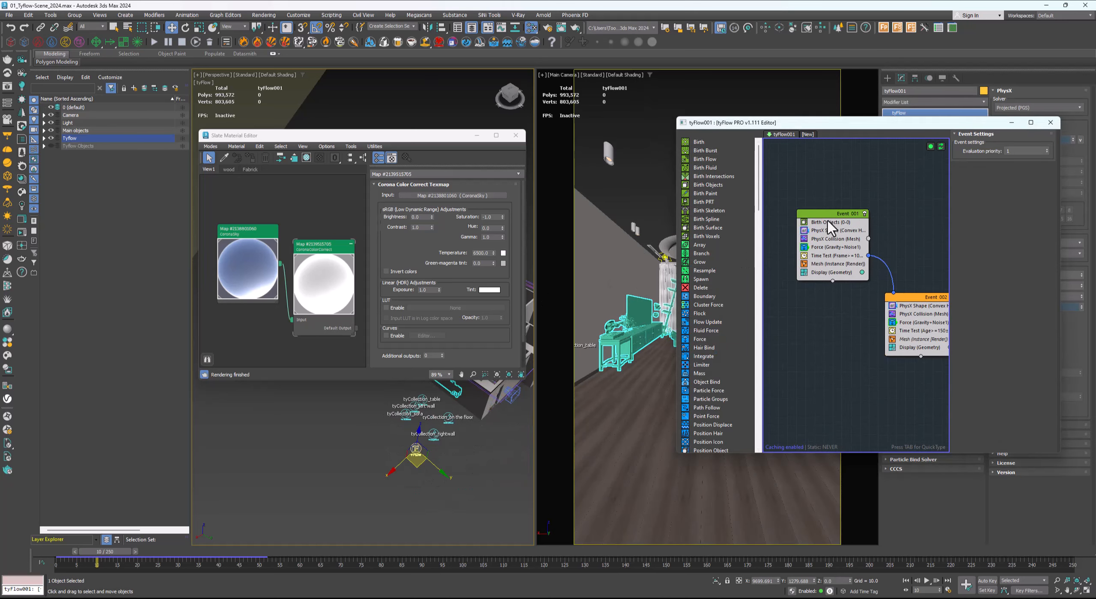
left_click(830, 222)
scroll(974, 364, "down", 3)
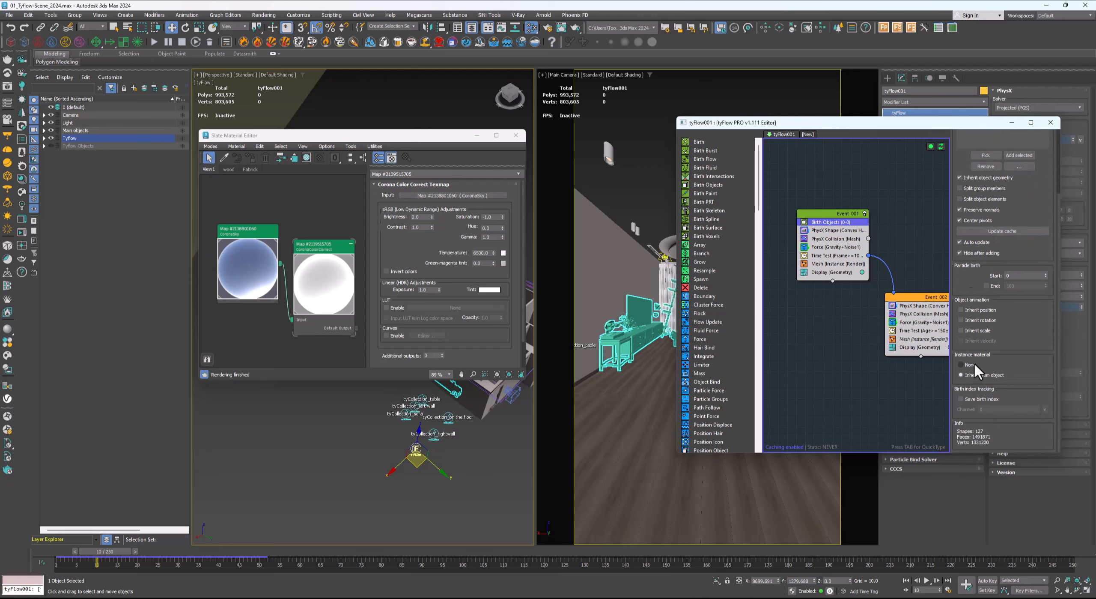
middle_click_drag(805, 294, 788, 323)
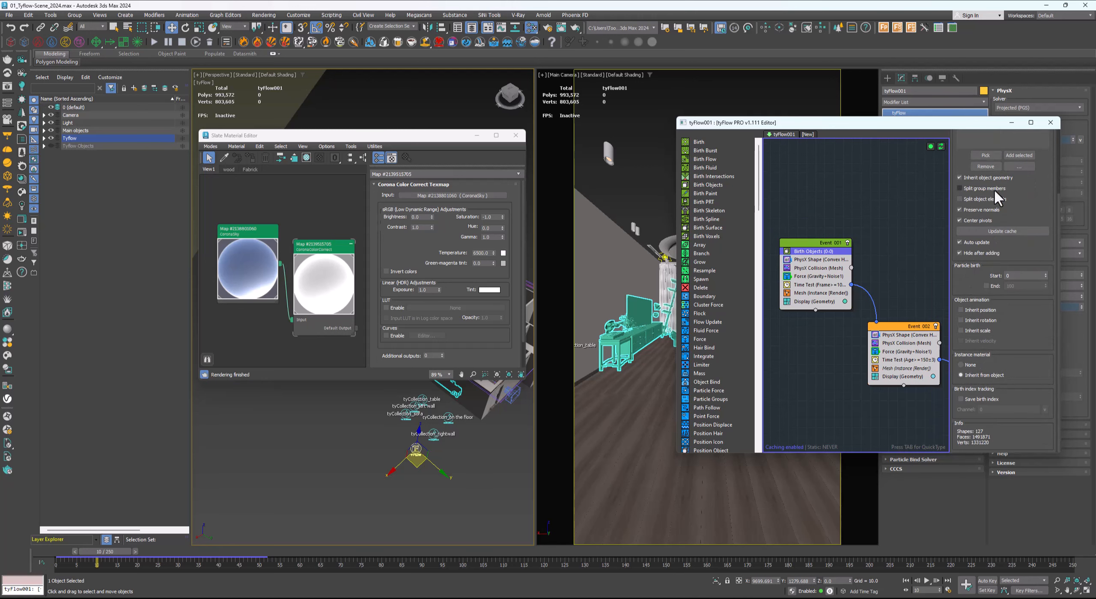
left_click(1050, 122)
left_click(670, 205)
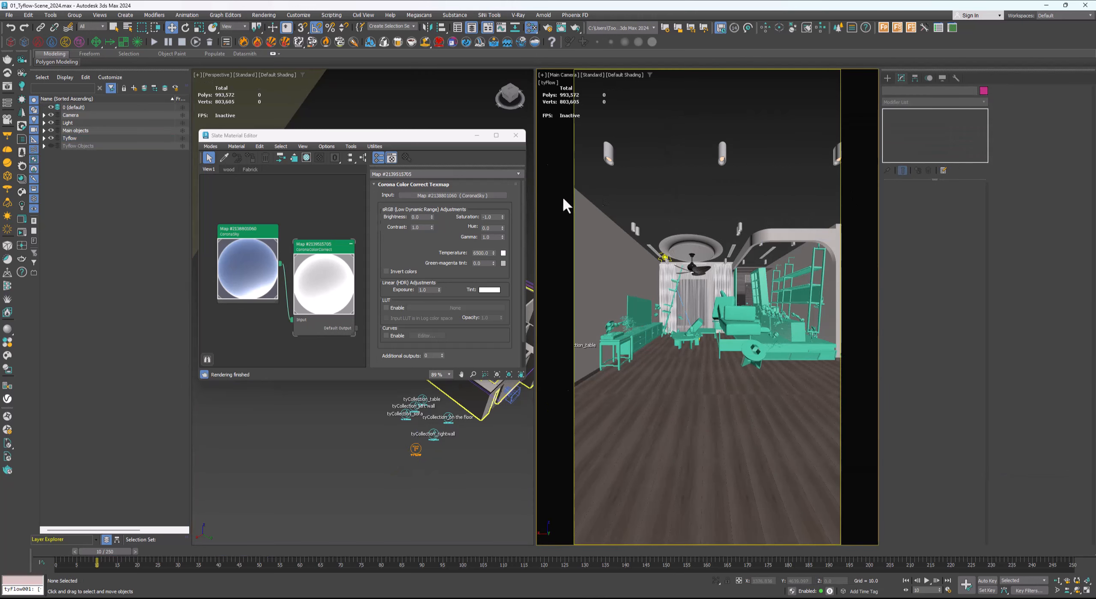
Minimize the Slate Material Editor to clear the Perspective view
left_click_drag(456, 134, 430, 204)
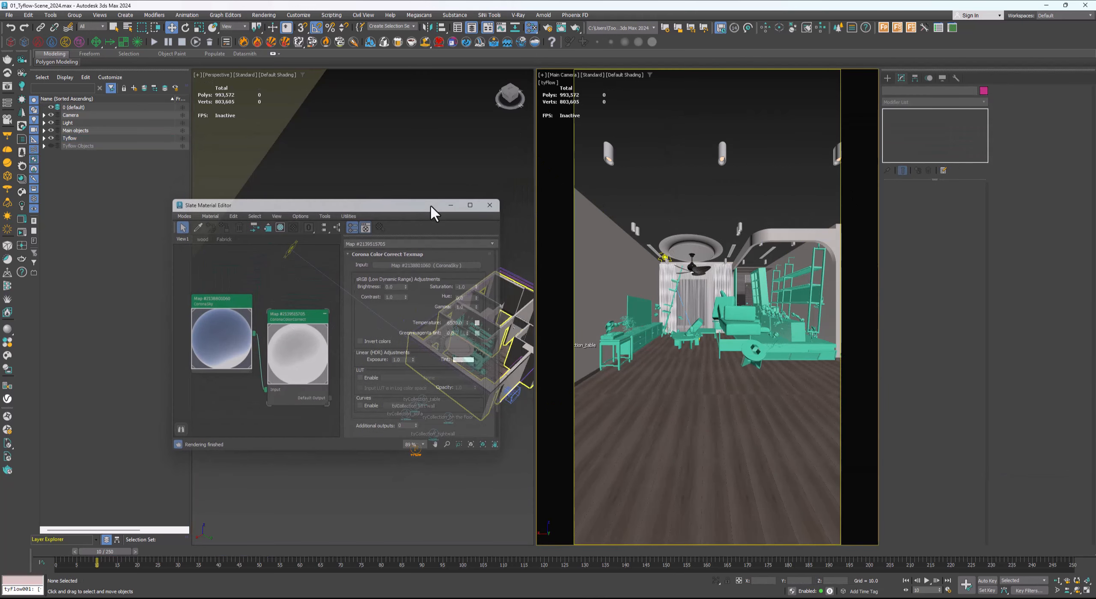
left_click(451, 206)
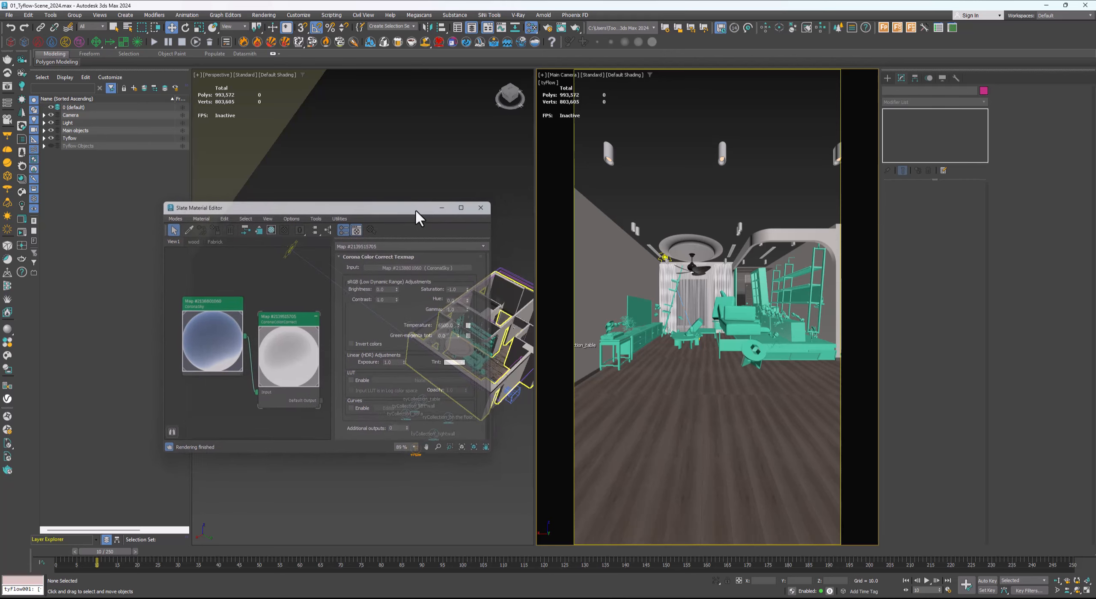
left_click(430, 206)
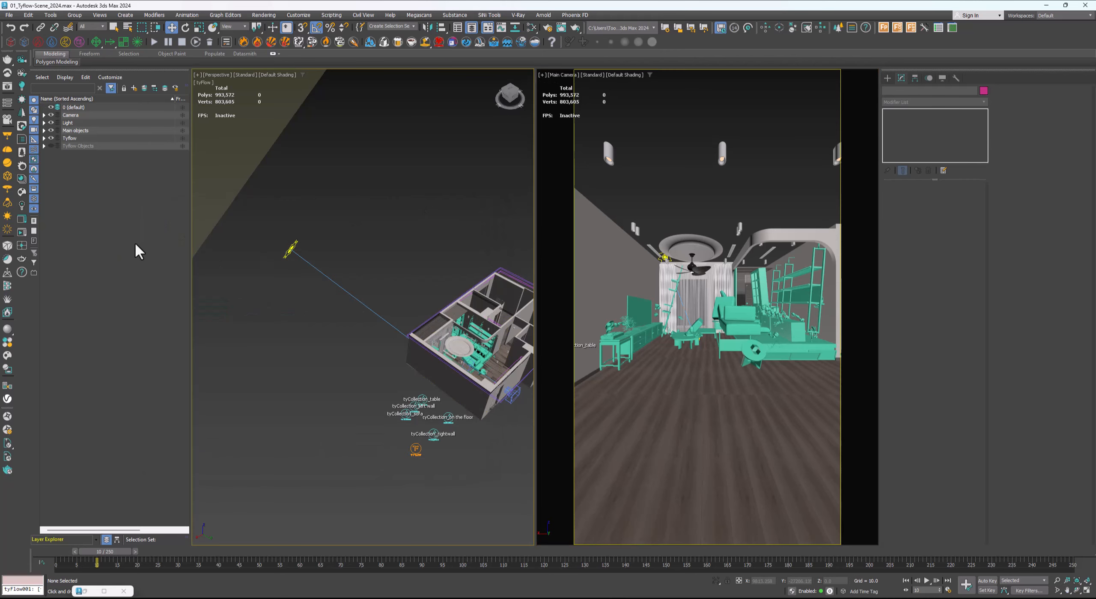
Bring up the Corona frame buffer and start interactive rendering of the Main Camera view at frame 10
left_click(22, 218)
left_click_drag(722, 73, 456, 102)
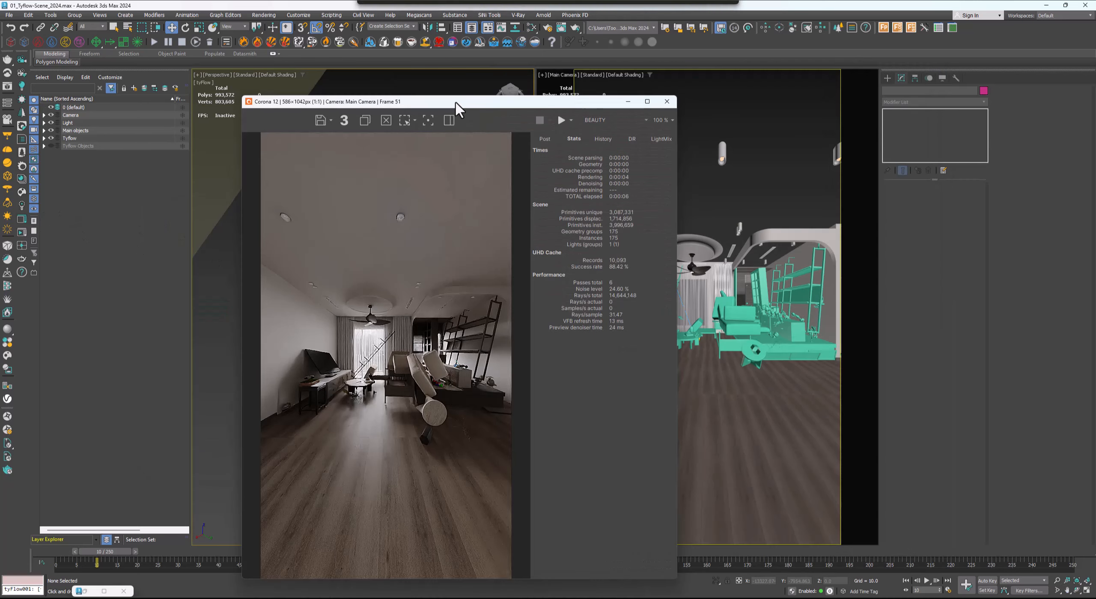
left_click(571, 120)
left_click(573, 144)
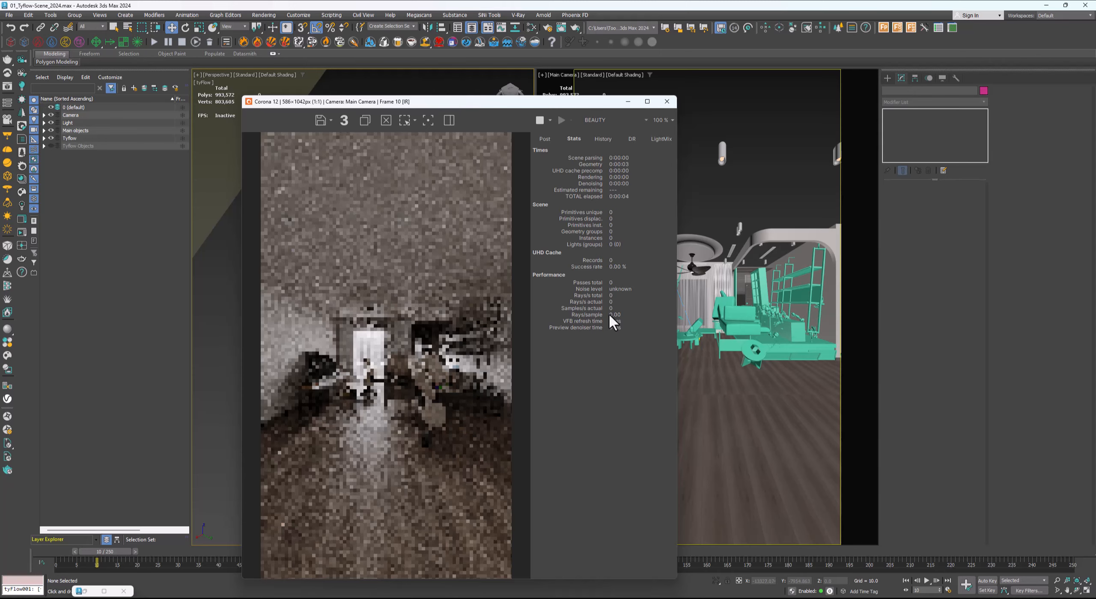
mouse_move(608, 313)
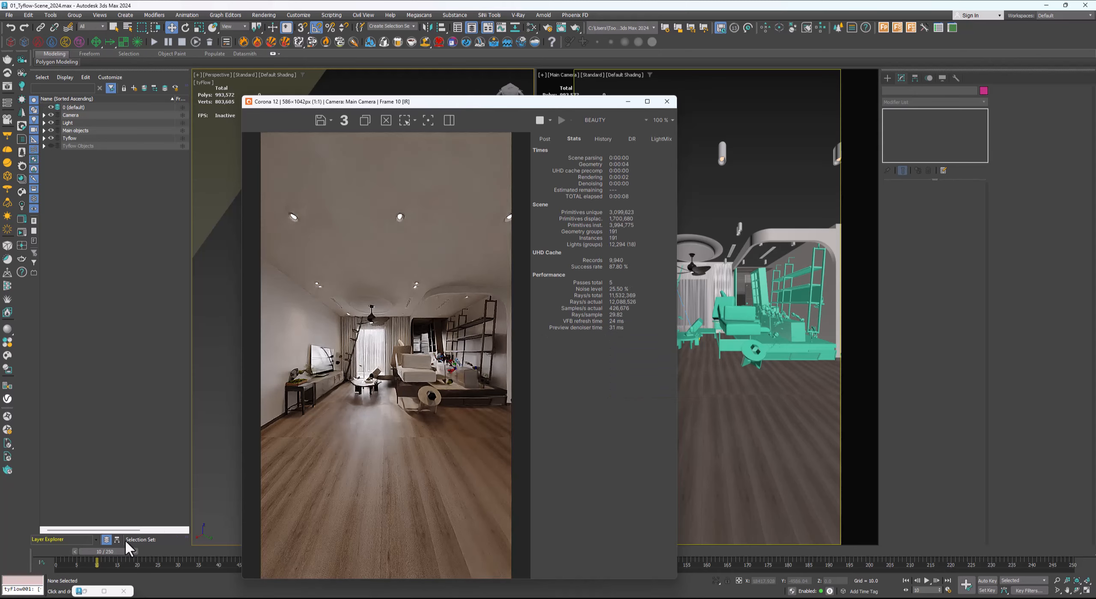
Set the timeline to frame 0 for the interactive render and close the Corona error message window
left_click_drag(80, 552, 66, 550)
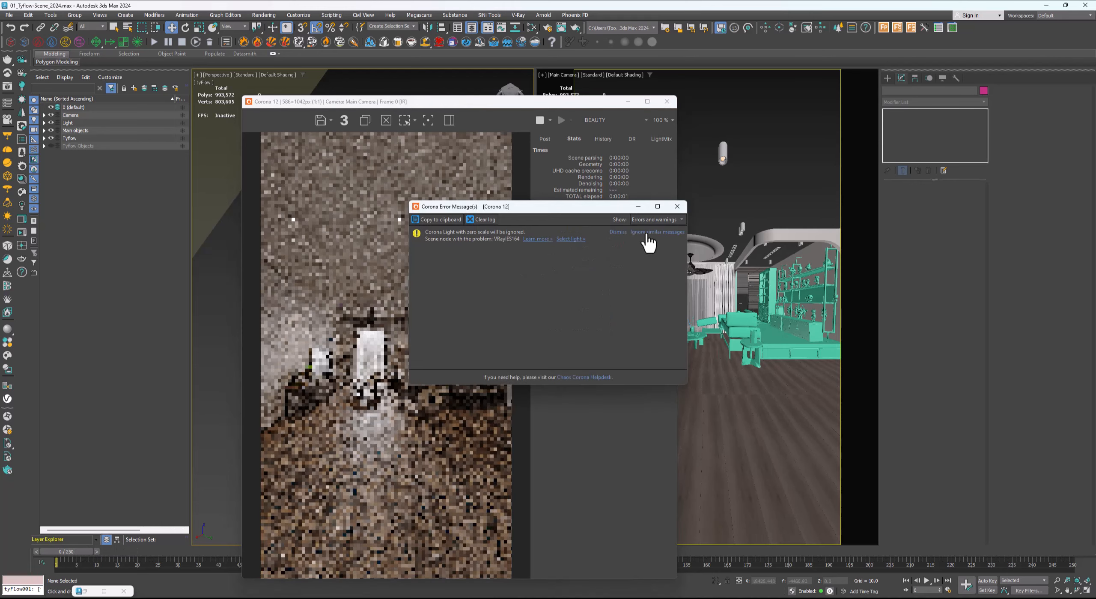
left_click(677, 206)
left_click_drag(539, 104, 643, 77)
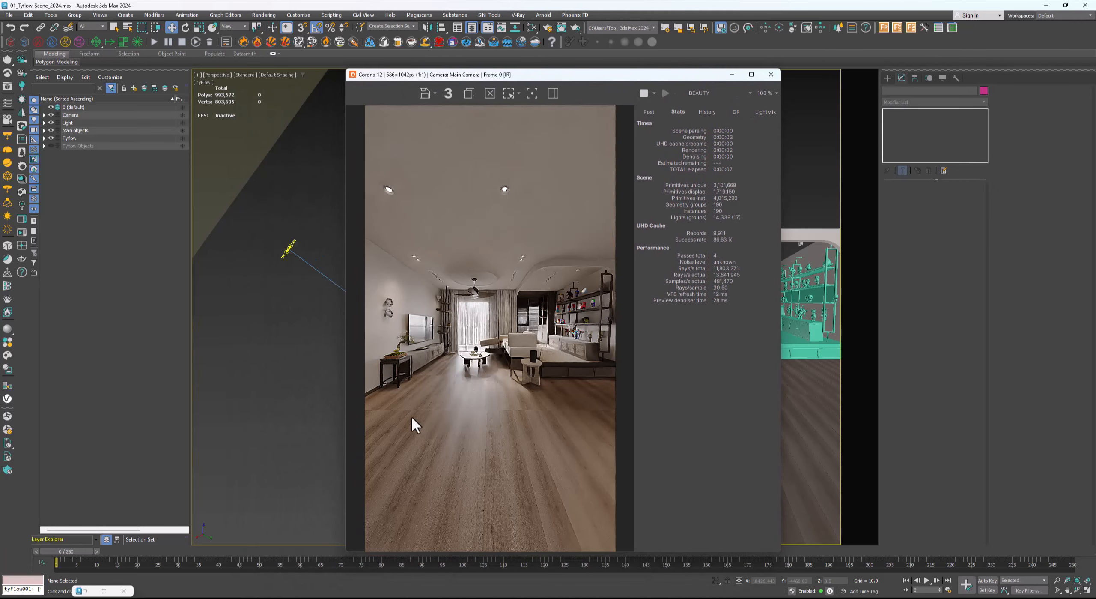
Advance to frame 30 and examine the floating furniture closely in the interactive render
left_click(187, 553)
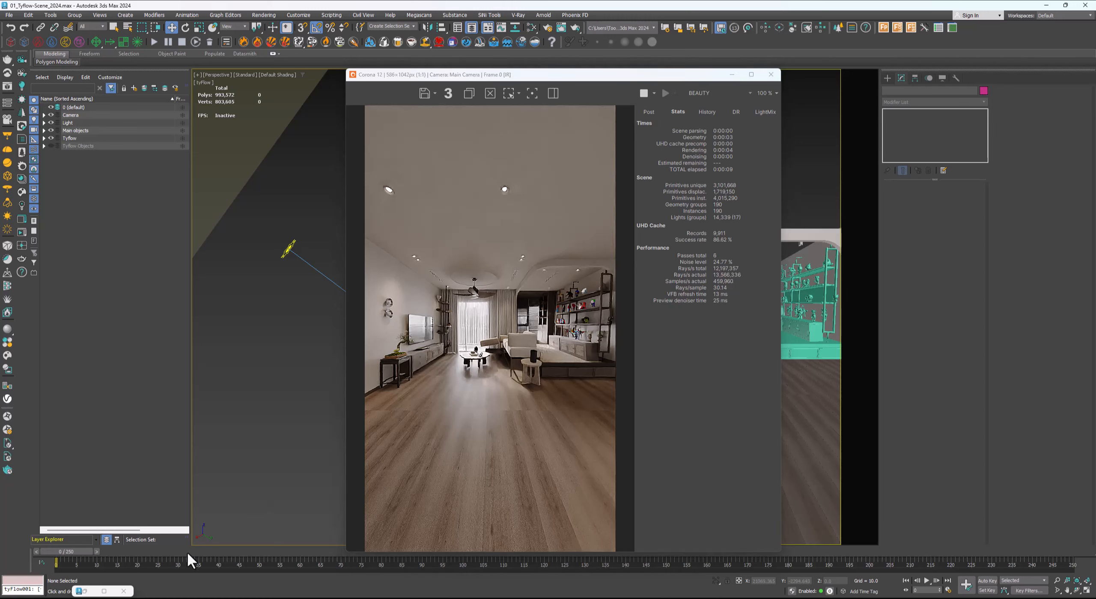
left_click(187, 552)
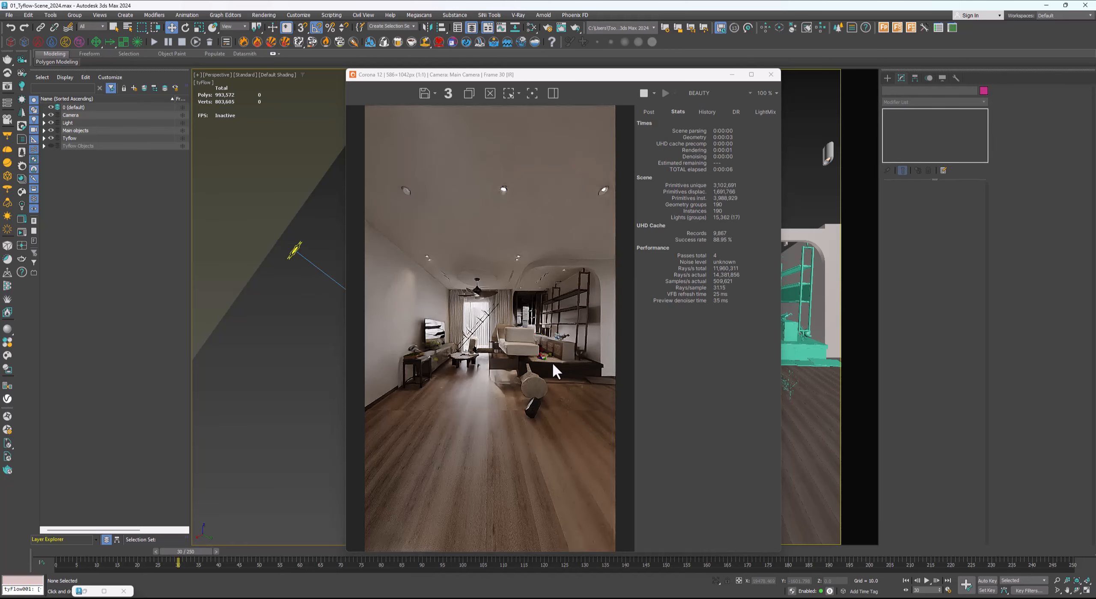
scroll(542, 365, "up", 1)
middle_click_drag(469, 344, 546, 332)
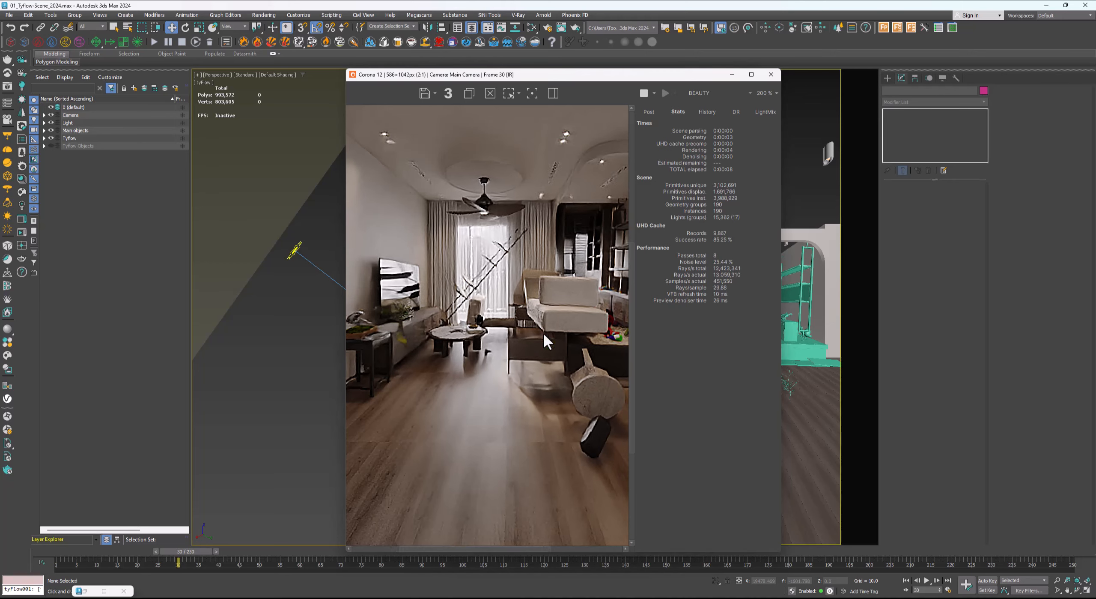
middle_click_drag(449, 327, 493, 325)
scroll(492, 325, "down", 2)
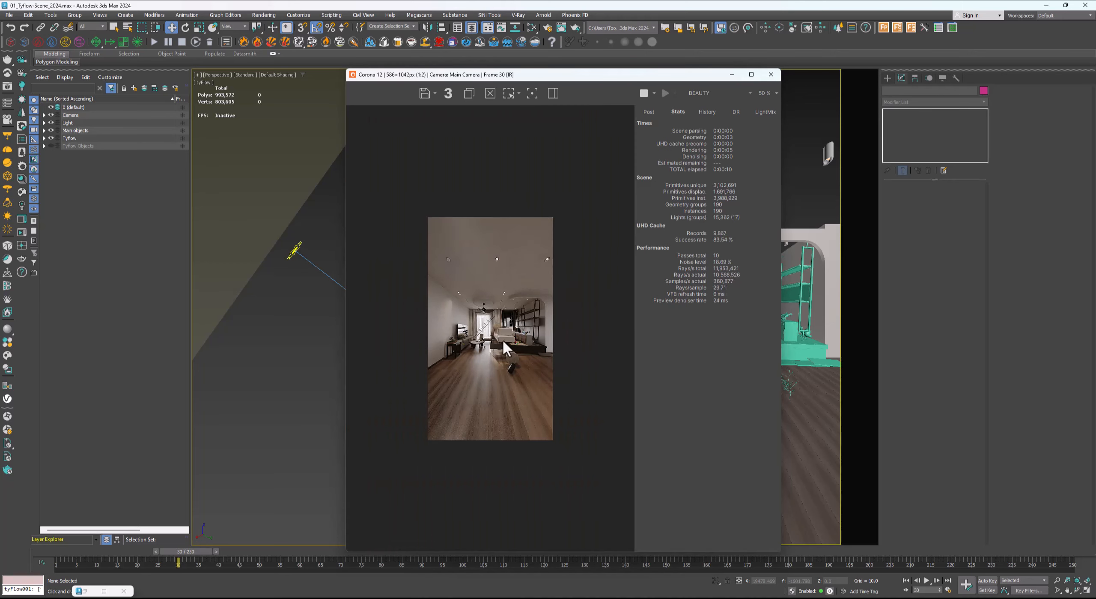
scroll(499, 351, "up", 2)
middle_click_drag(552, 360, 471, 348)
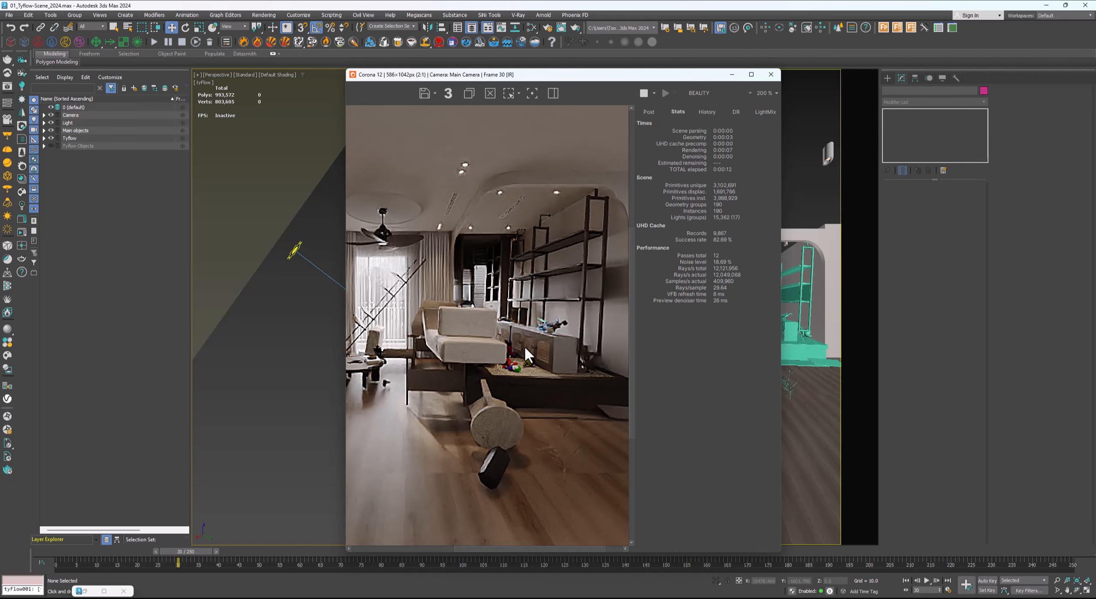
scroll(528, 353, "down", 1)
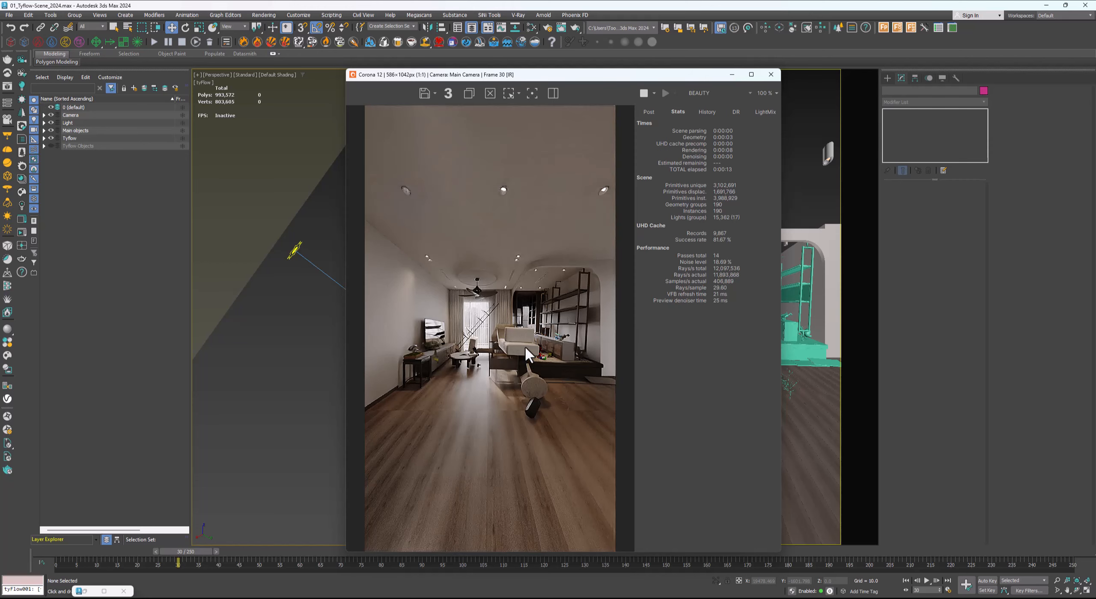
Advance to frame 50 and examine the TV cabinet, coffee table and sofa areas in the interactive render
left_click(267, 546)
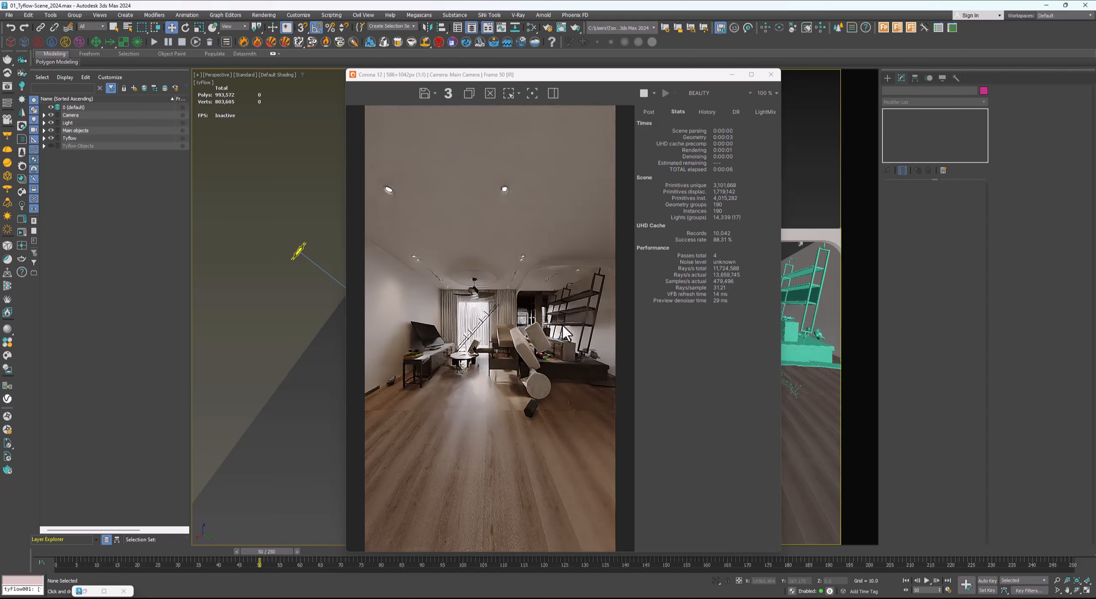
scroll(495, 370, "up", 1)
left_click_drag(406, 381, 487, 351)
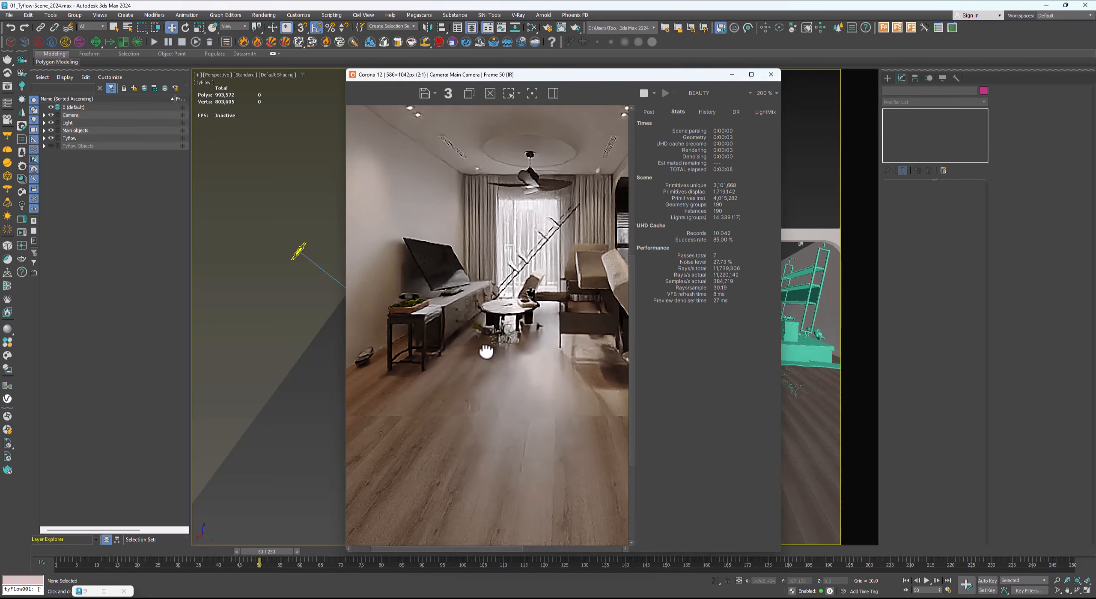
scroll(466, 326, "down", 2)
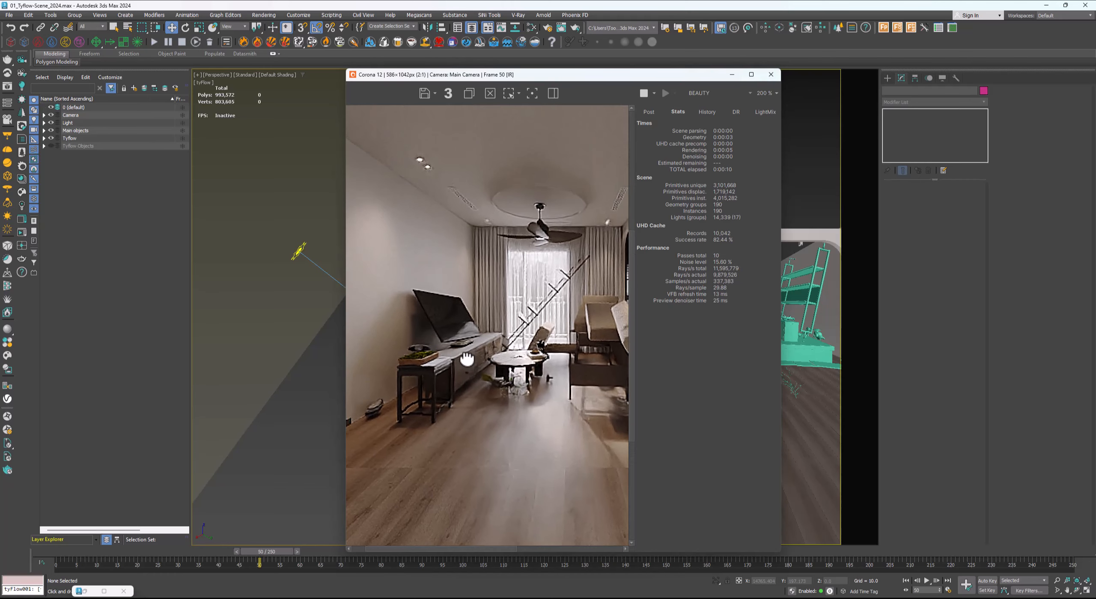
scroll(454, 355, "up", 1)
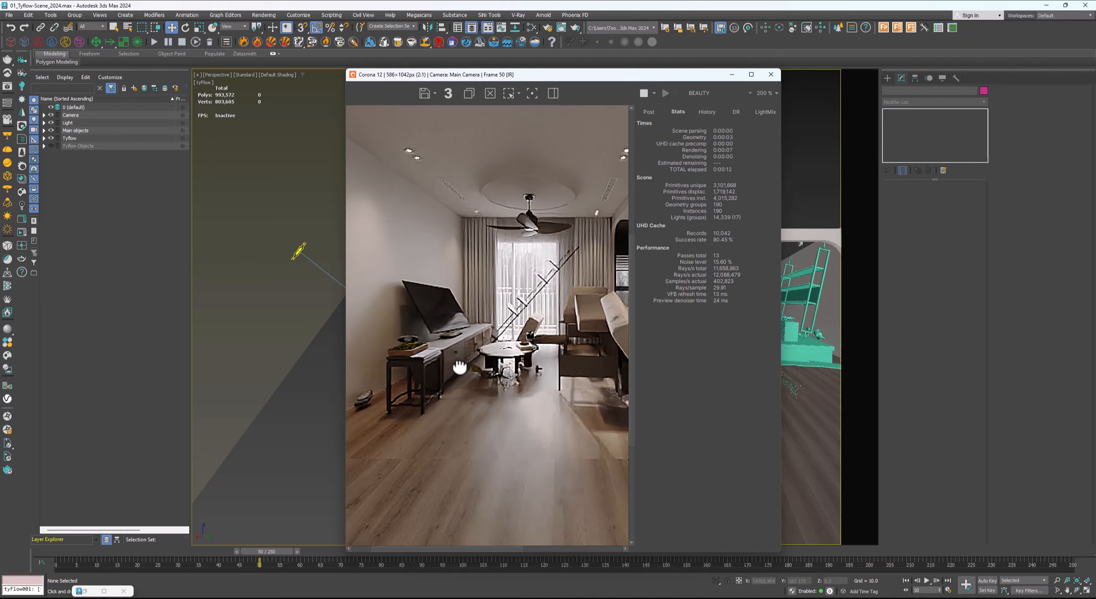
scroll(527, 345, "down", 1)
scroll(537, 357, "up", 1)
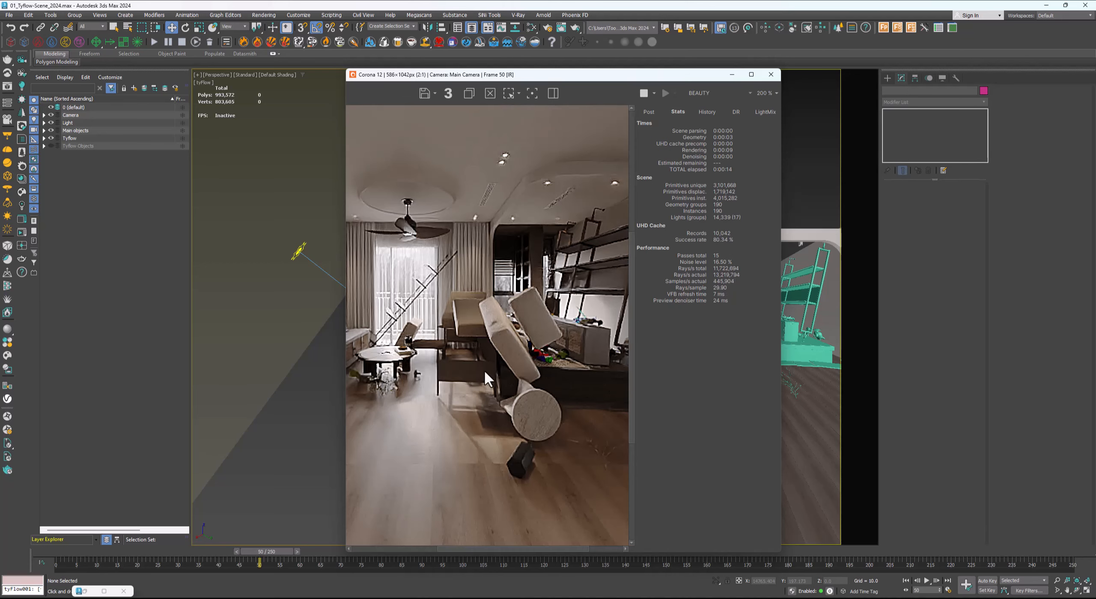
left_click_drag(494, 359, 538, 324)
scroll(453, 296, "down", 2)
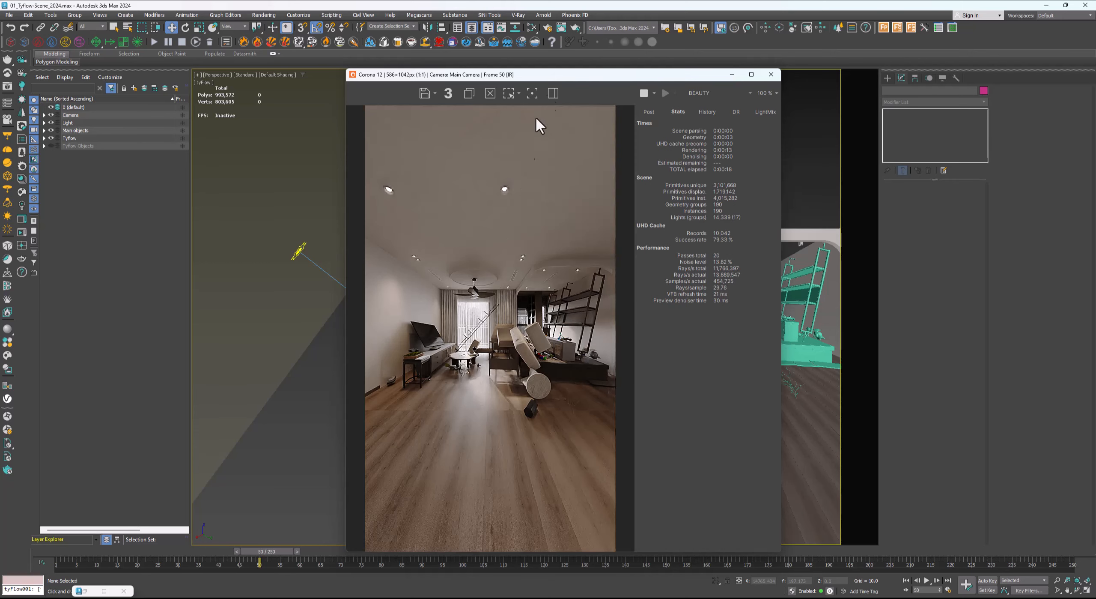
Close the Corona frame buffer and maximize the Main Camera viewport
left_click_drag(560, 78, 565, 54)
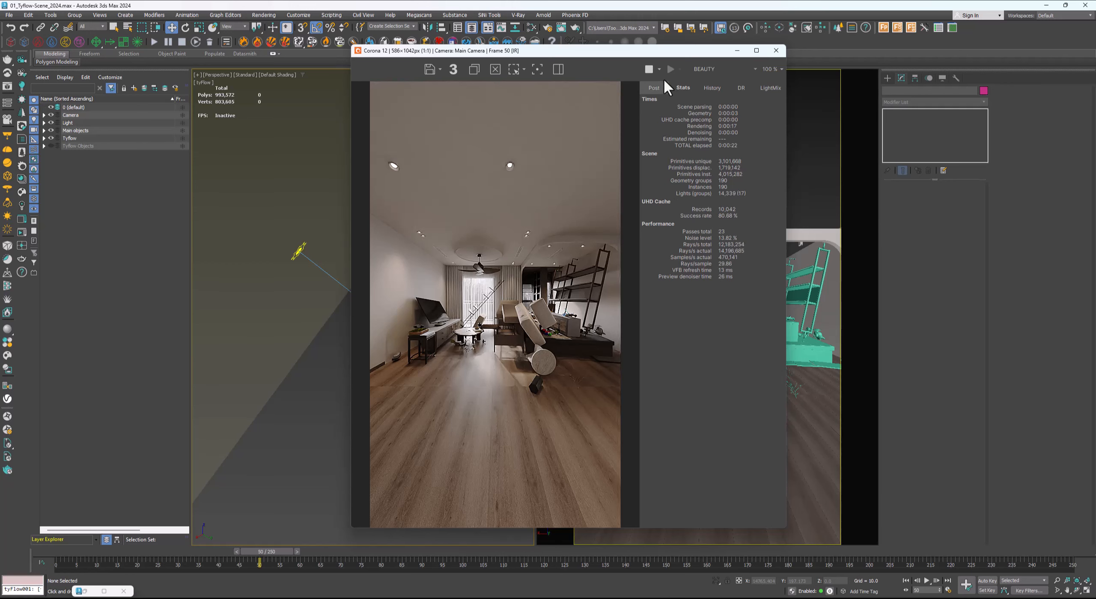
left_click(775, 51)
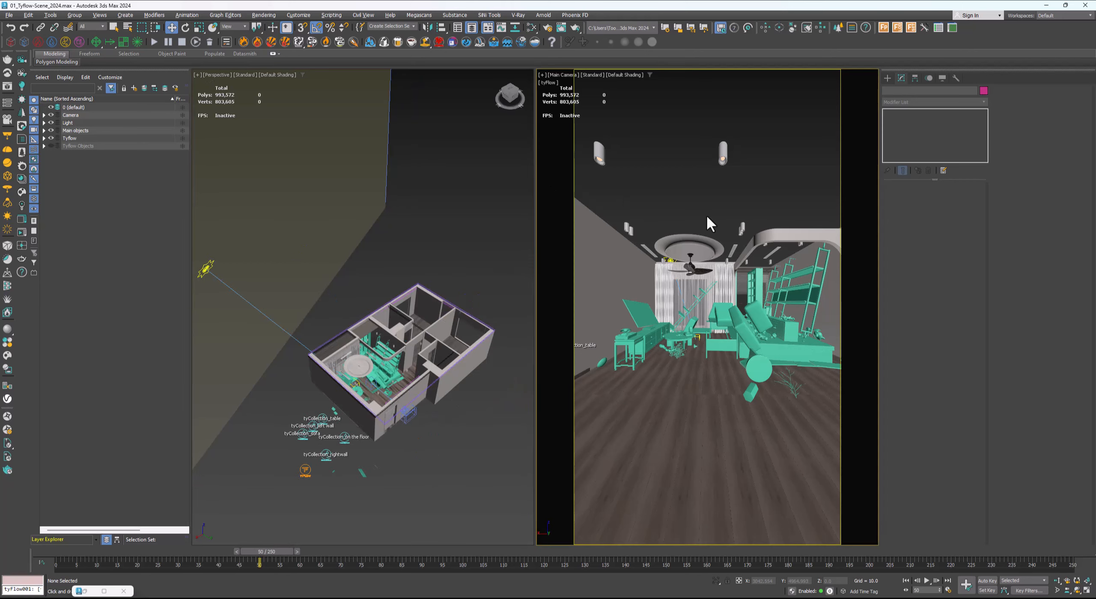
key("alt+w")
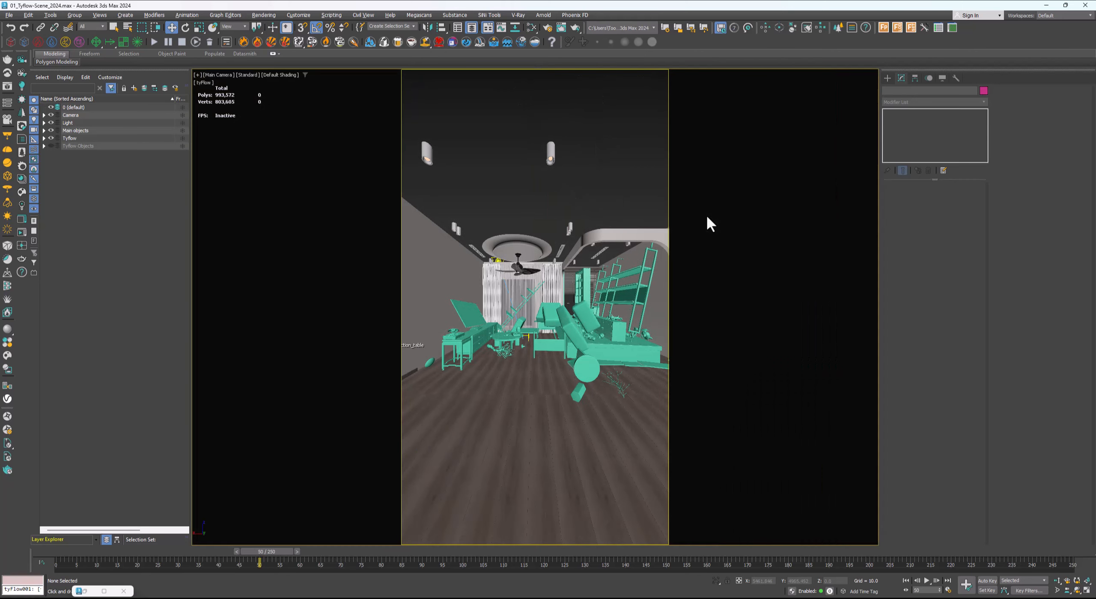